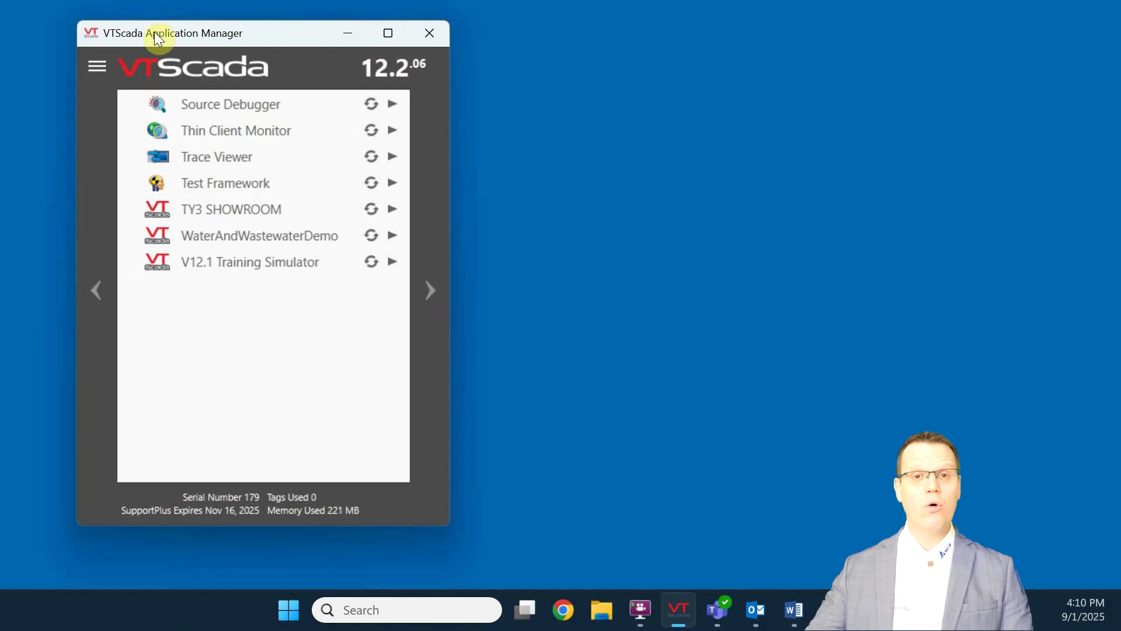
# - Review the version, activation and feature details in License Management, and close it
pyautogui.click(97, 67)
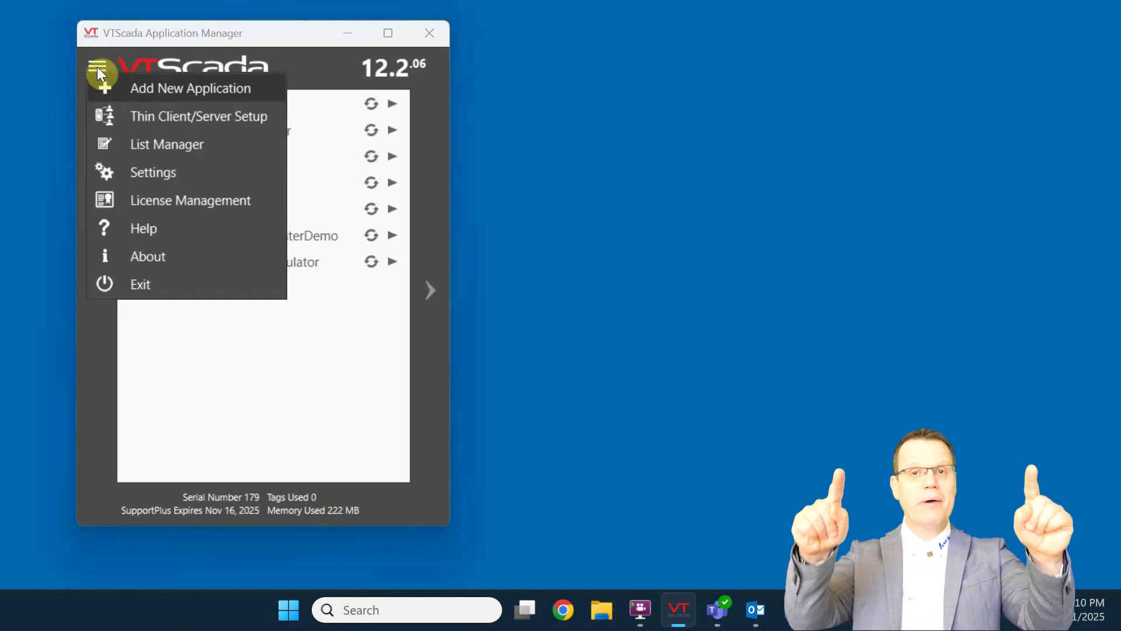
pyautogui.click(151, 204)
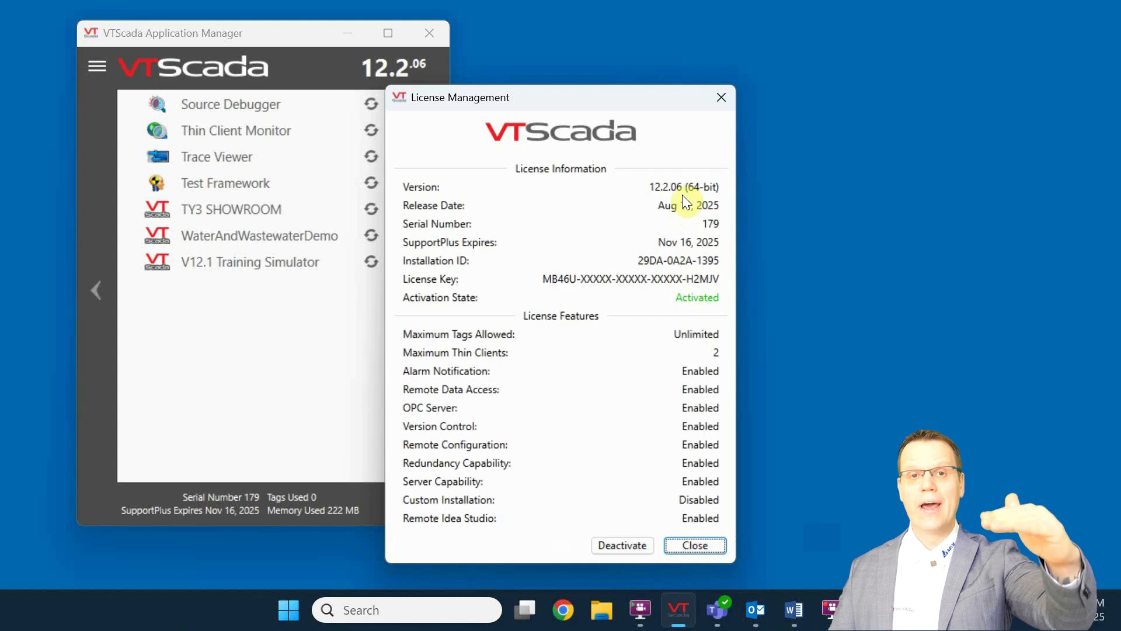
pyautogui.click(709, 548)
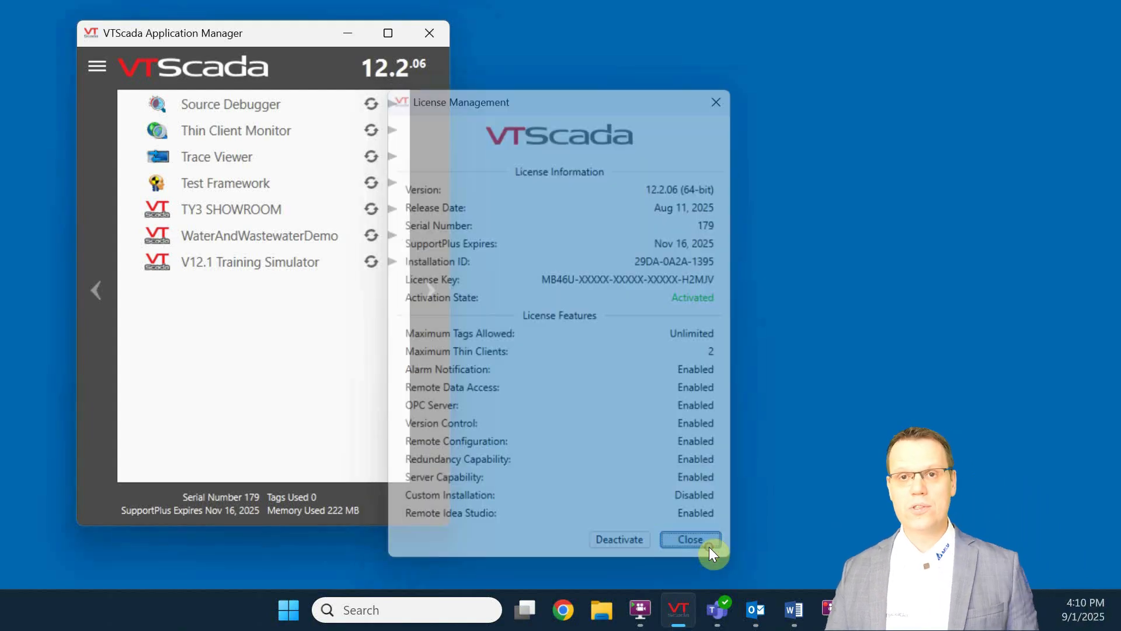
# - Review the available interface languages in the Application Manager settings and close the dialog without changes
pyautogui.click(100, 74)
pyautogui.click(140, 168)
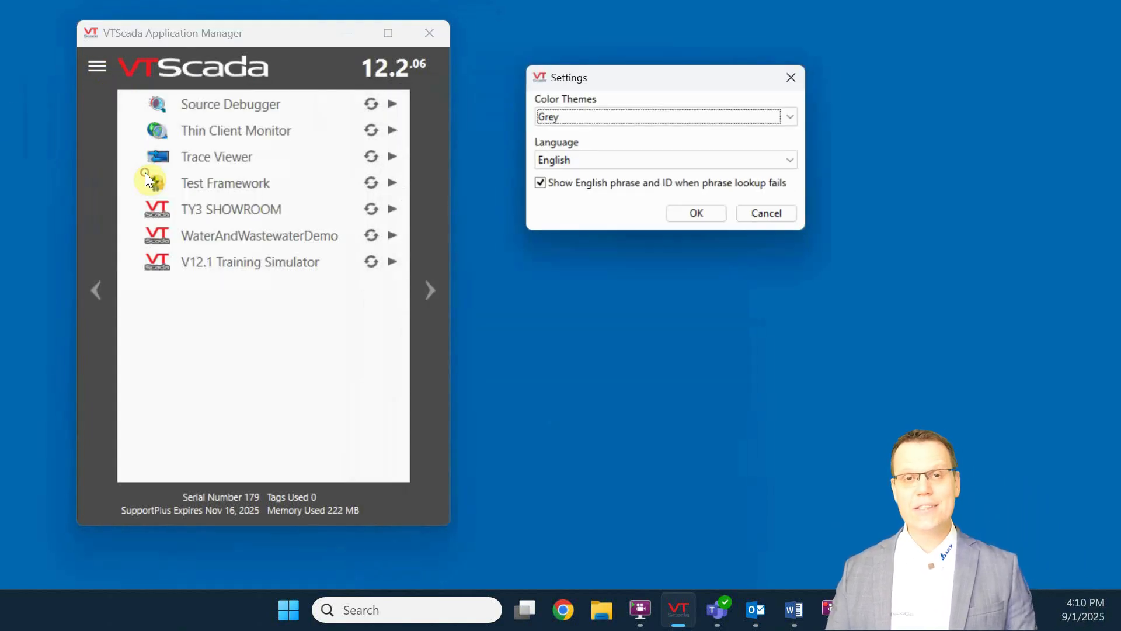
pyautogui.click(801, 162)
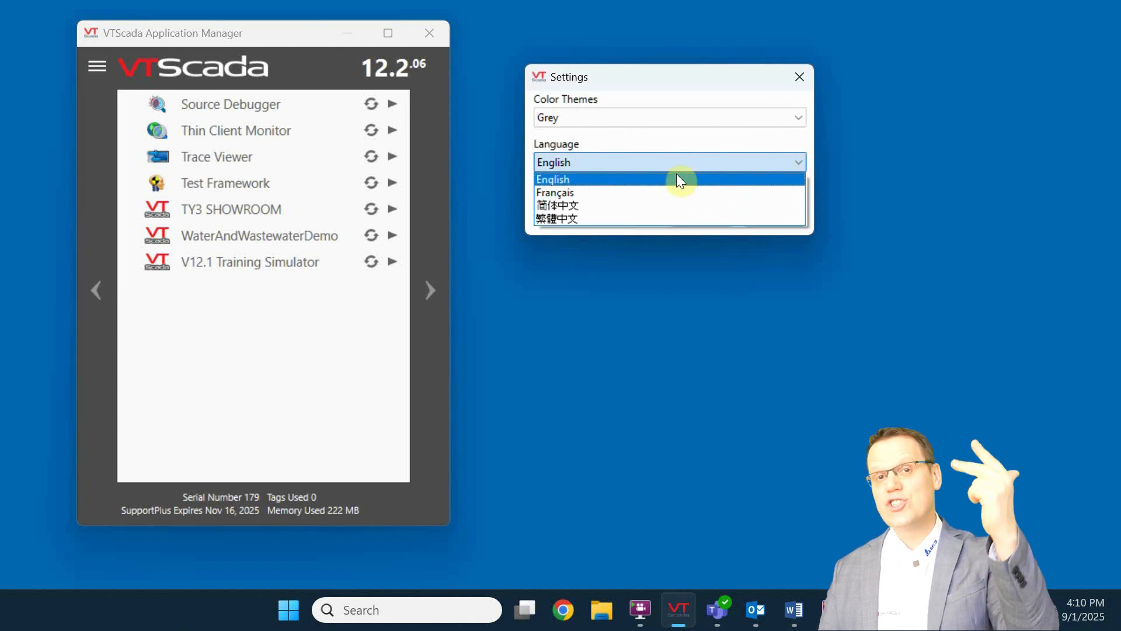
pyautogui.click(800, 77)
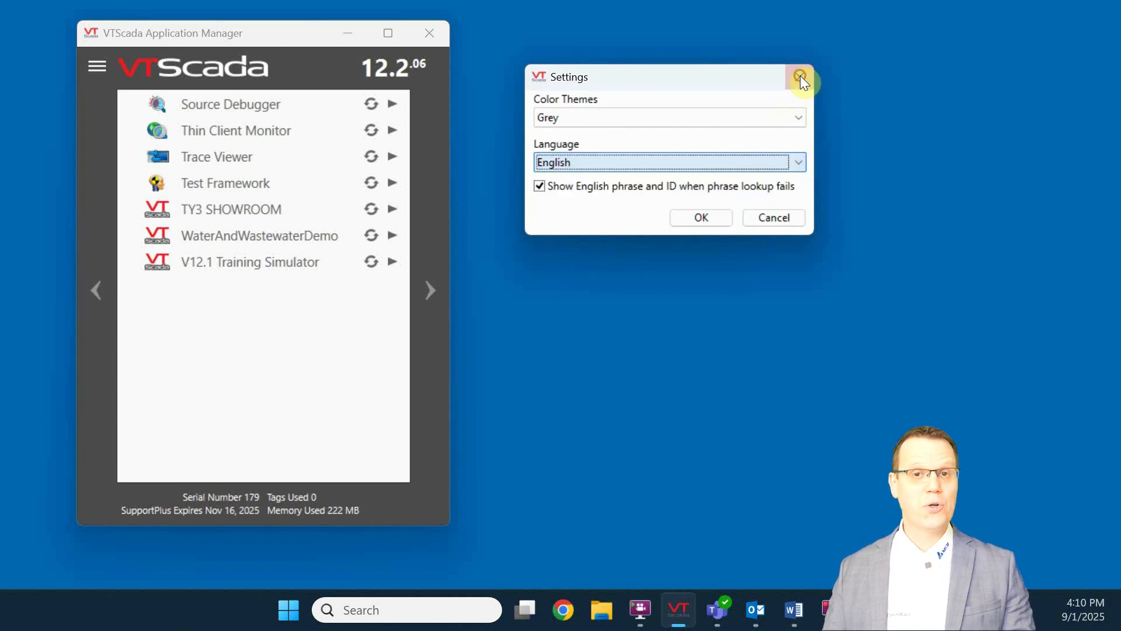
pyautogui.click(799, 78)
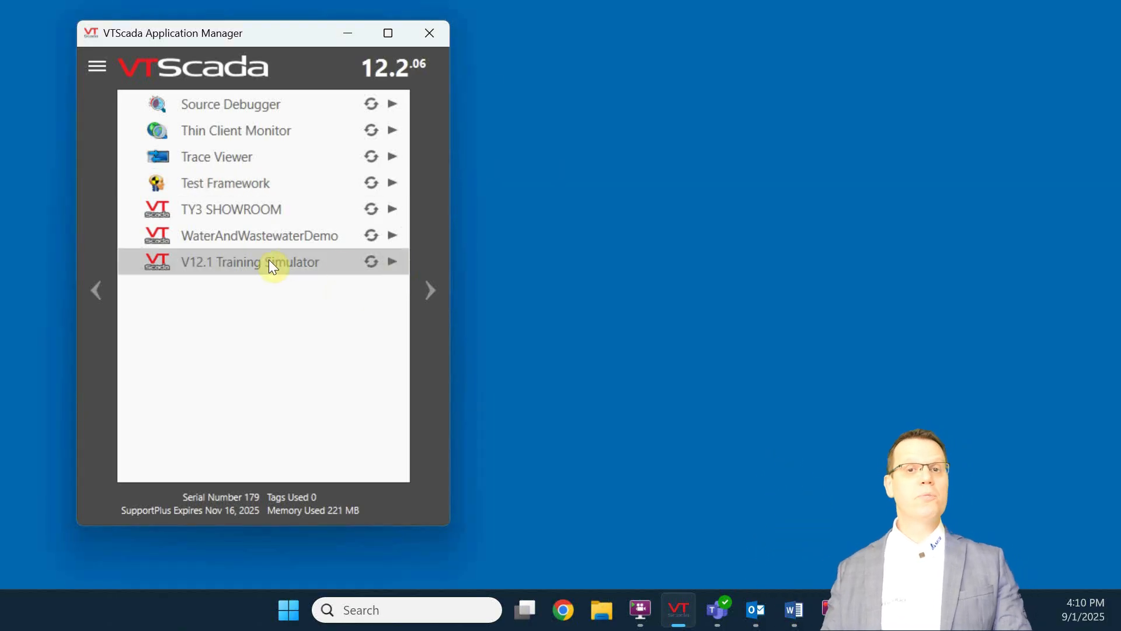
# - Start the V12.1 Training Simulator application and minimize it so it runs in the background
pyautogui.click(392, 262)
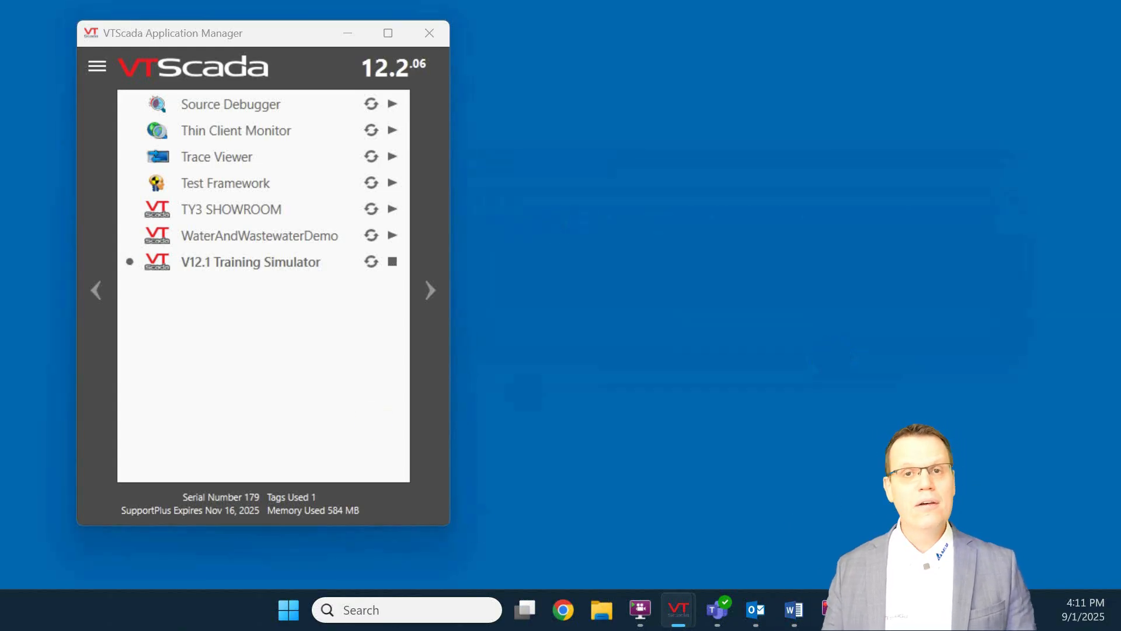
pyautogui.moveTo(636, 21); pyautogui.dragTo(599, 5)
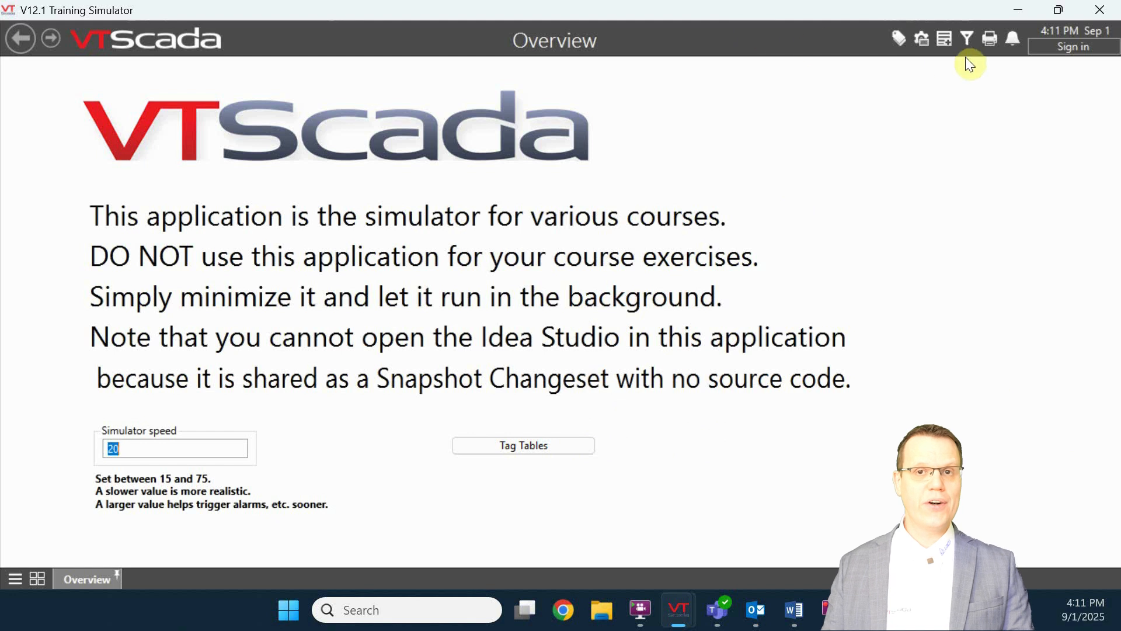
pyautogui.click(1021, 9)
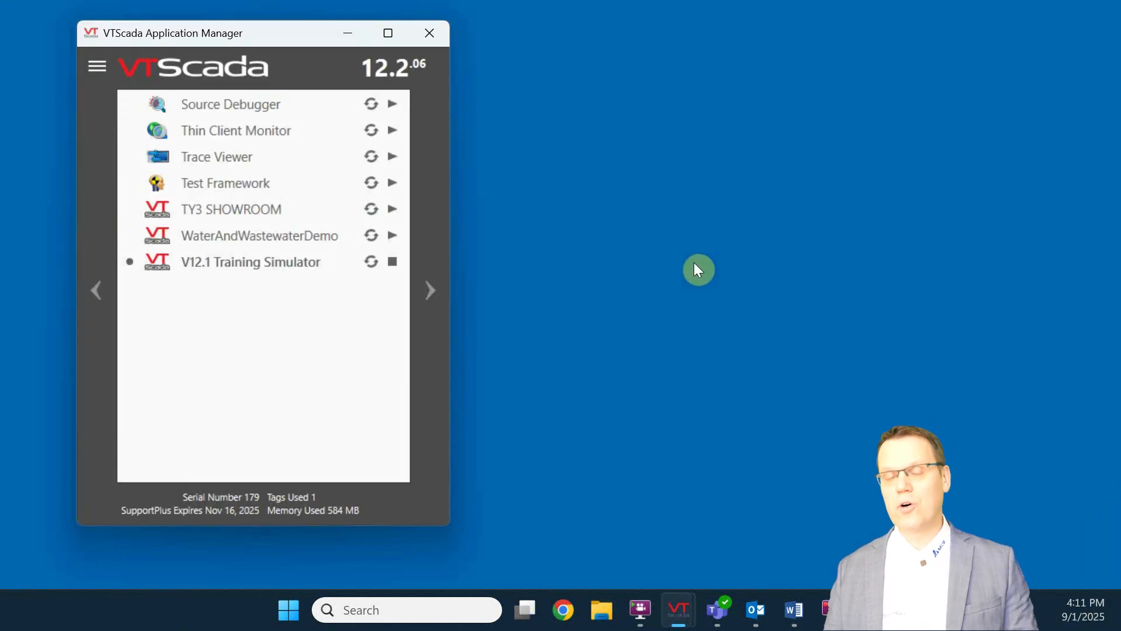
# - Create a new standard application named Opus through the wizard's Advanced, Create New option, with the application set to start immediately
pyautogui.click(97, 68)
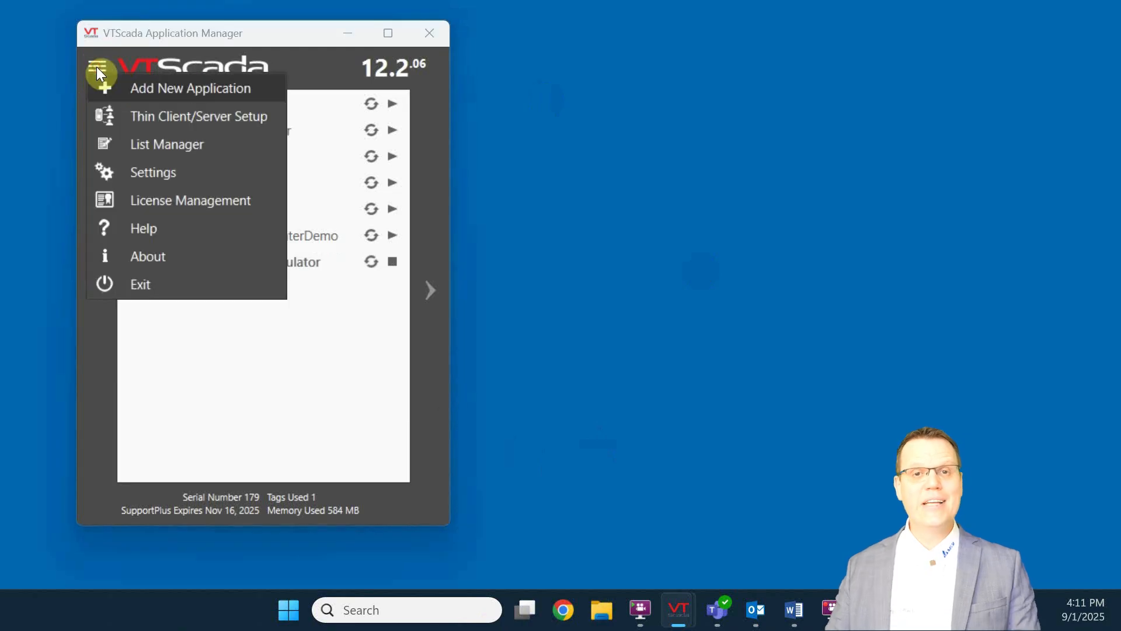
pyautogui.click(154, 87)
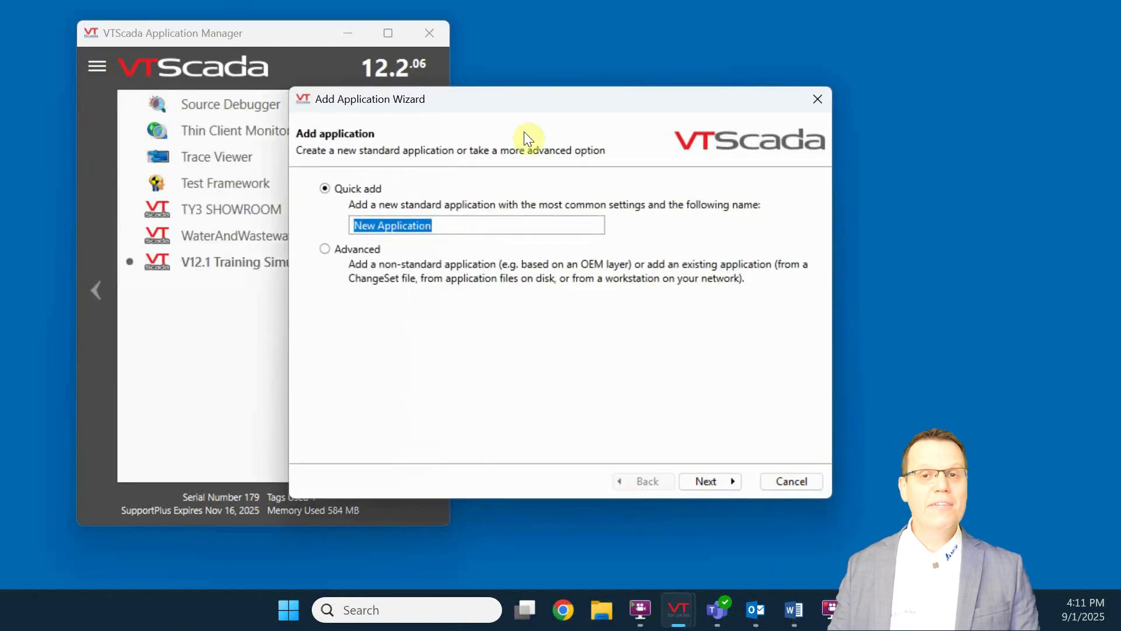
pyautogui.moveTo(528, 99); pyautogui.dragTo(704, 32)
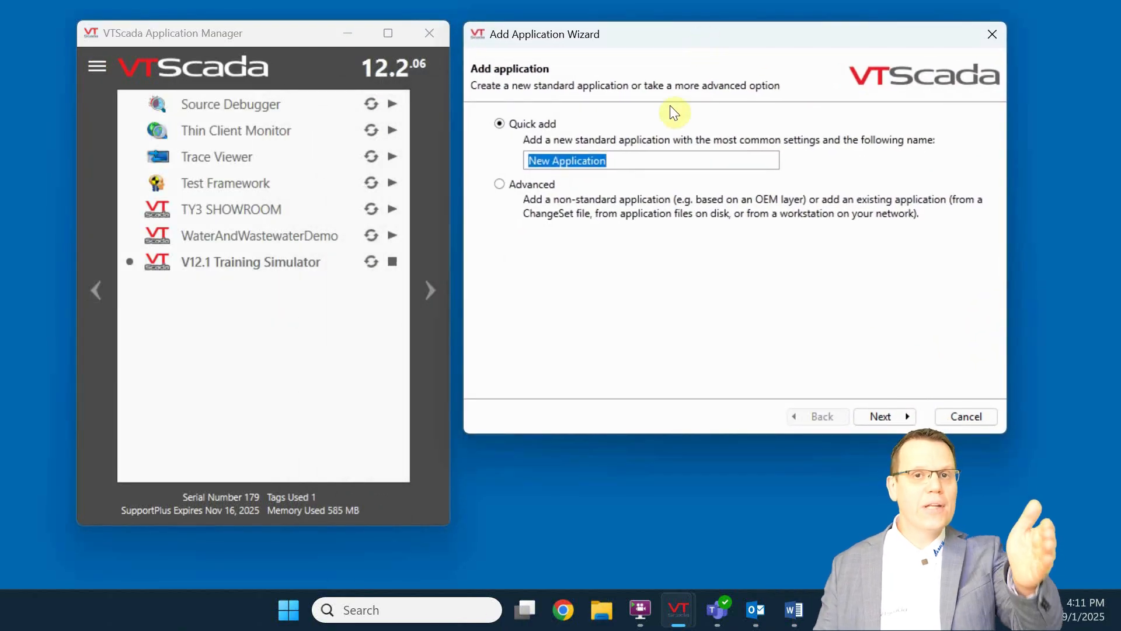
pyautogui.click(503, 184)
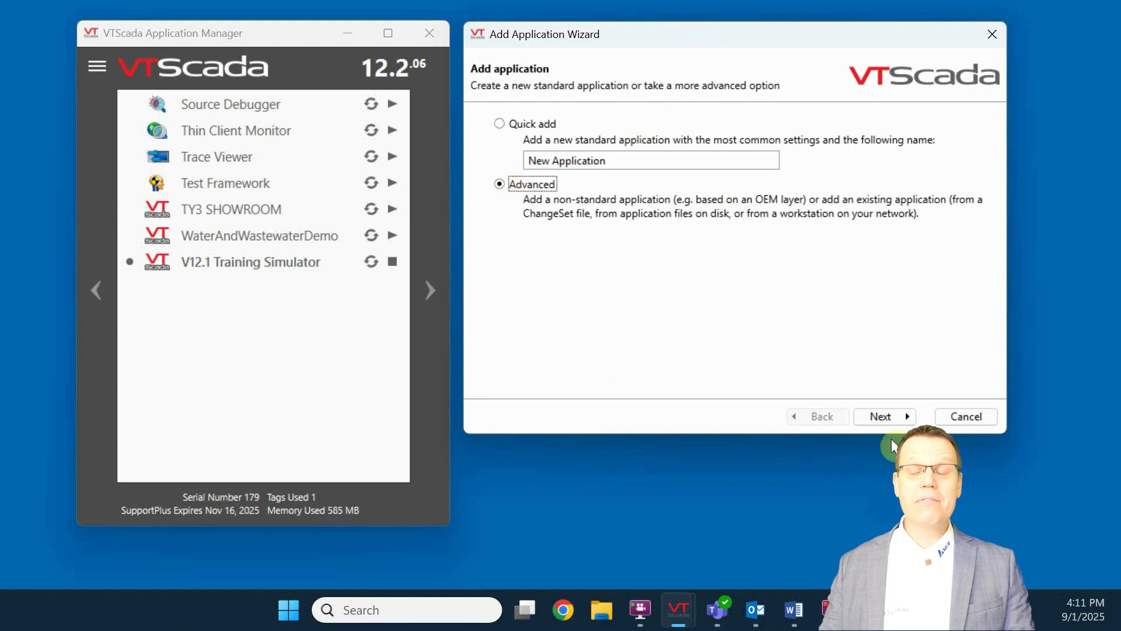
pyautogui.click(888, 416)
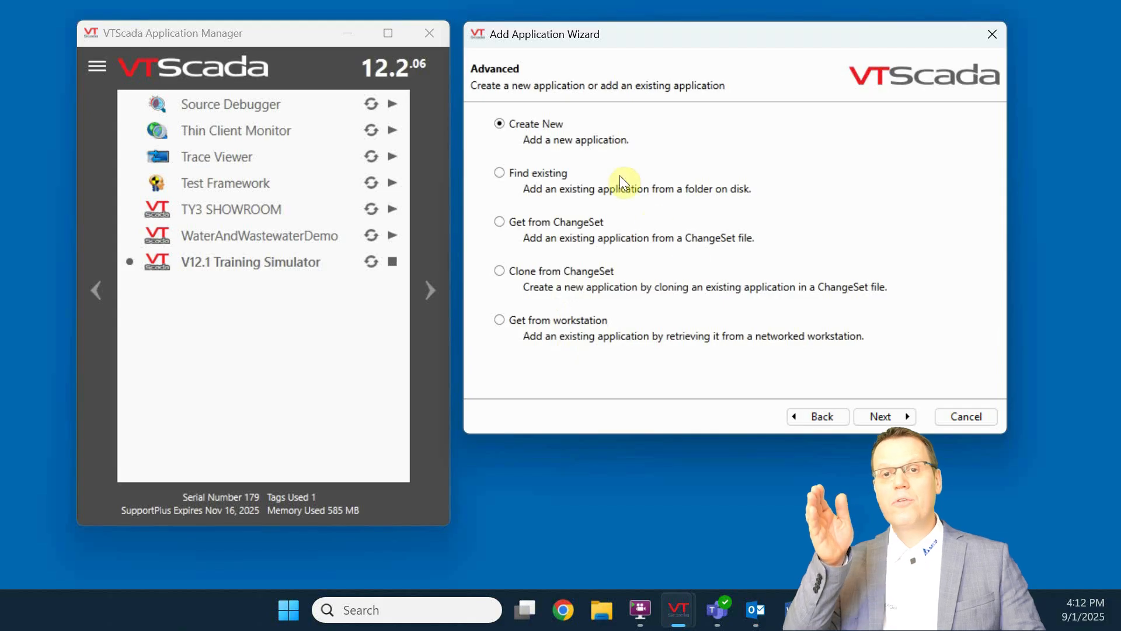
pyautogui.click(886, 416)
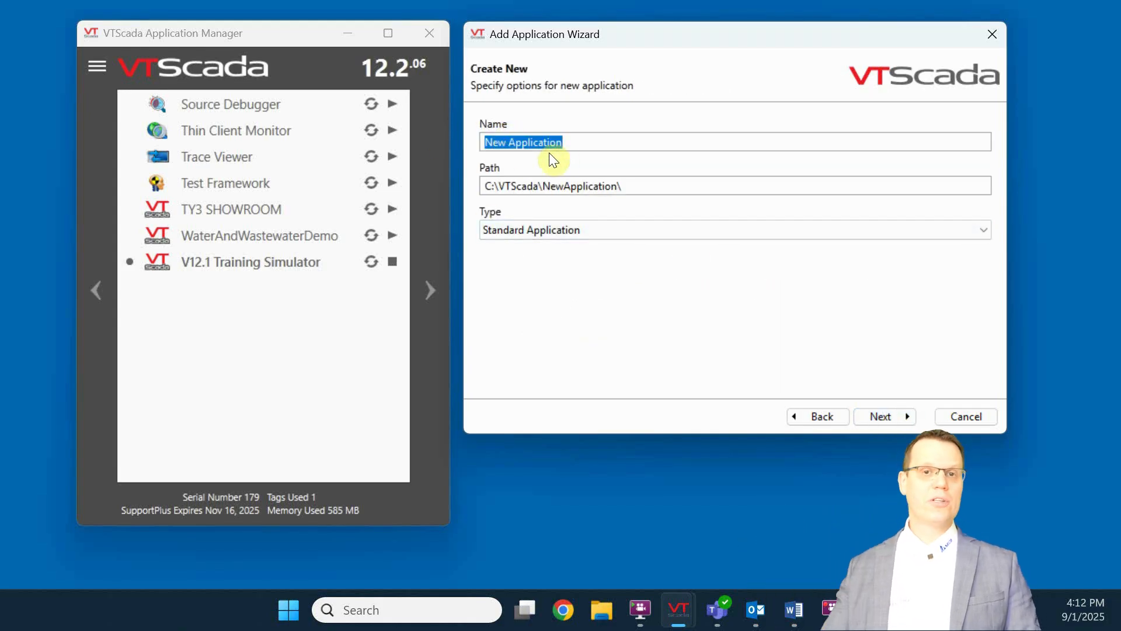
pyautogui.write('Opus')
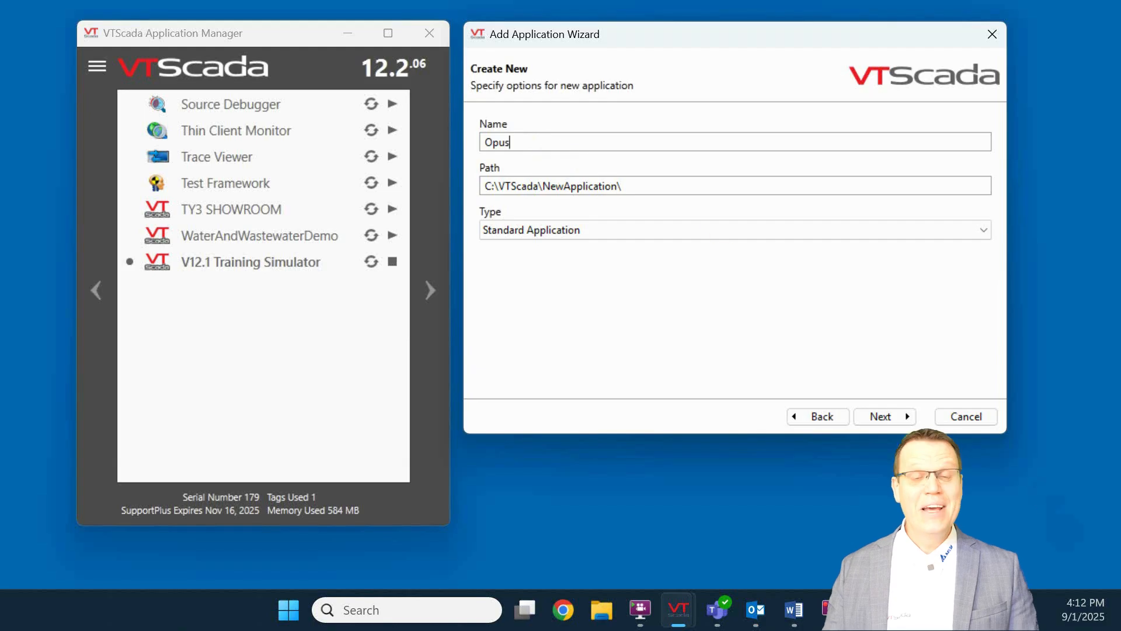
pyautogui.click(881, 419)
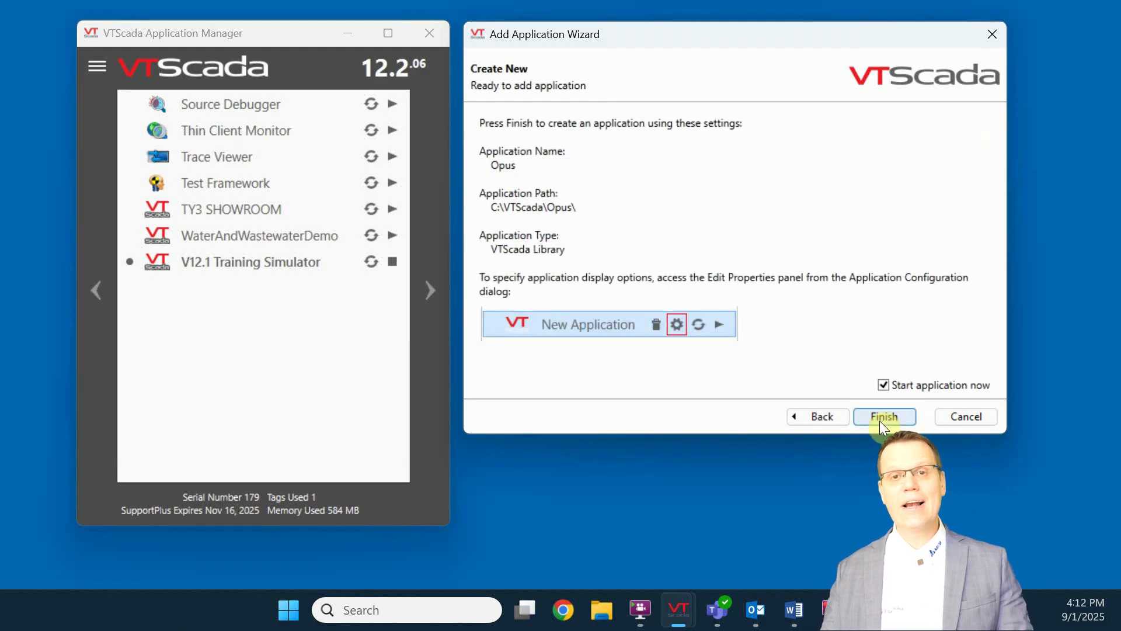
pyautogui.click(880, 419)
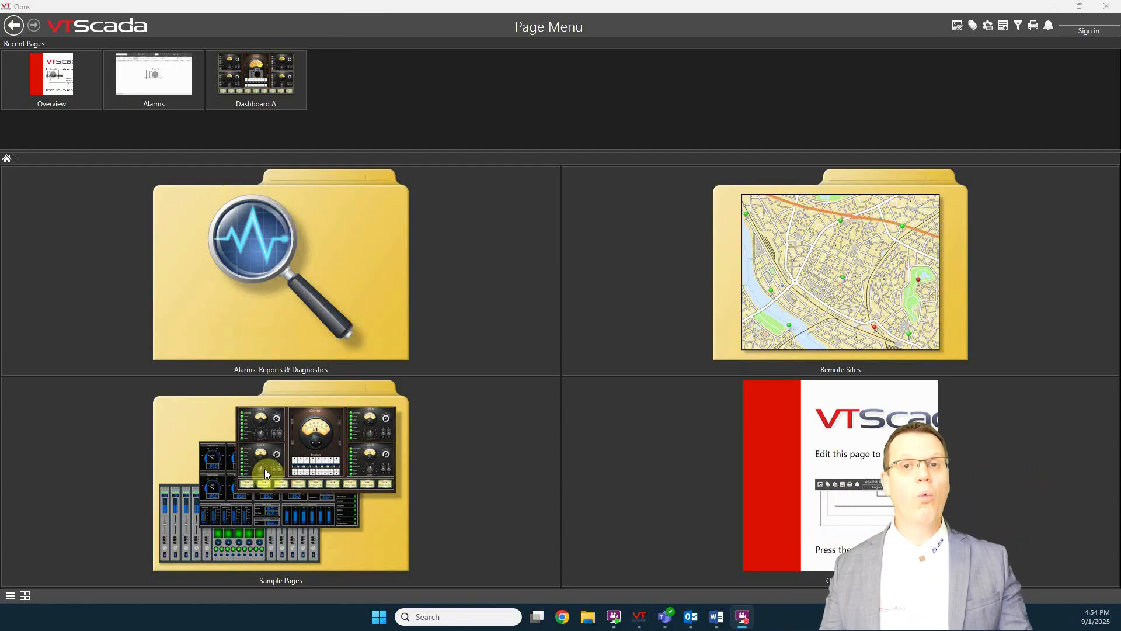
# - Open Dashboard A from the Sample Pages folder and enable unlinked widget indicators for the whole application
pyautogui.click(385, 530)
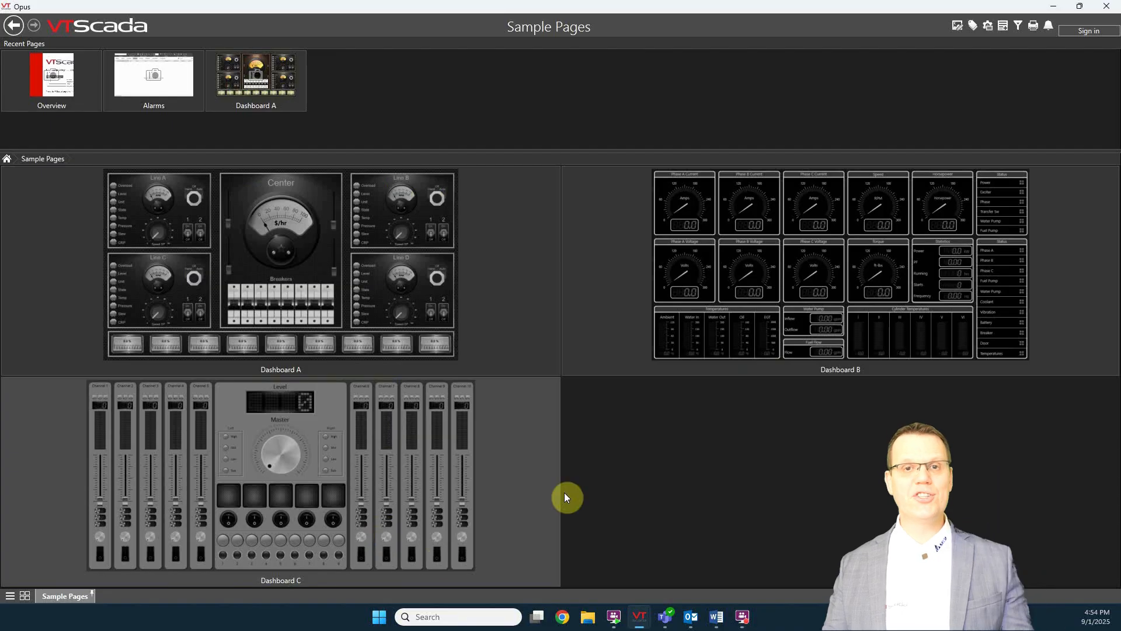
pyautogui.click(329, 217)
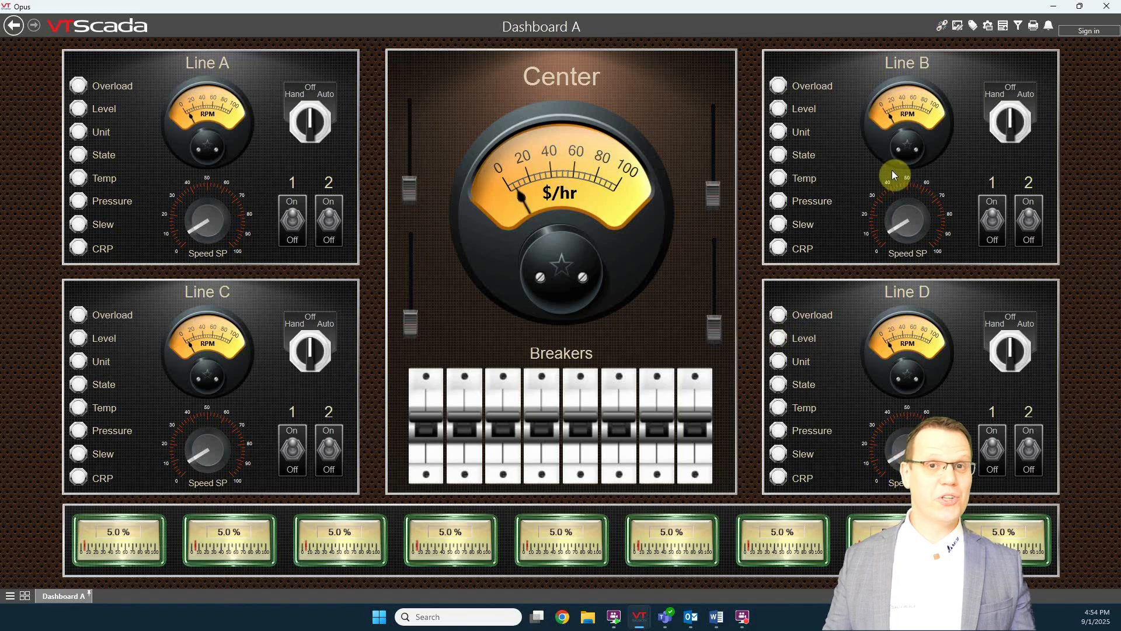
pyautogui.click(942, 23)
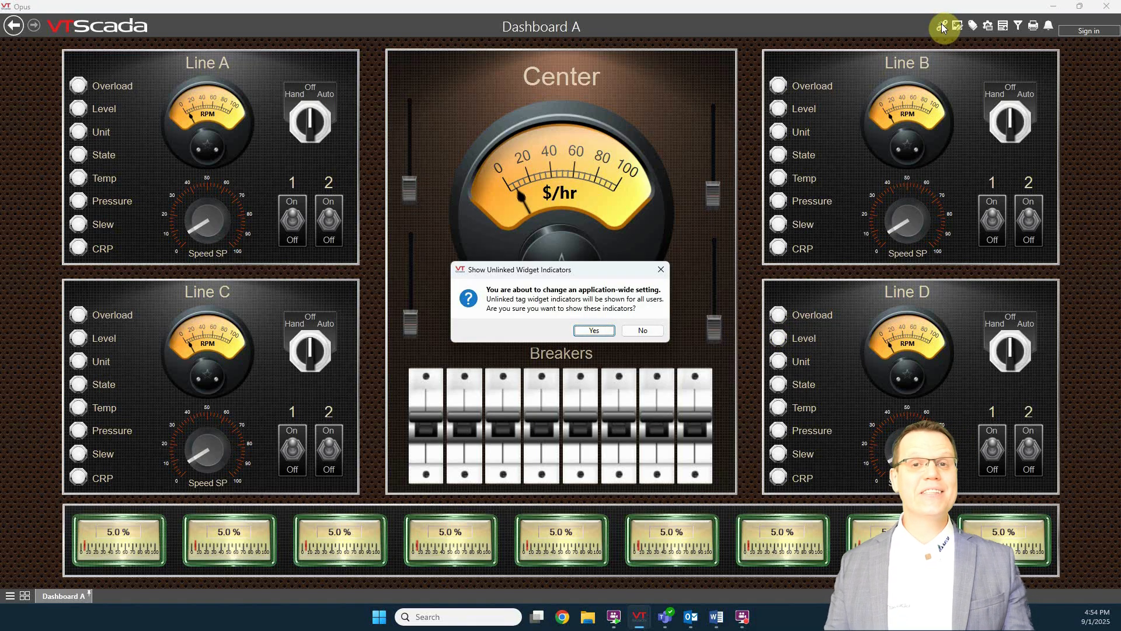
pyautogui.click(595, 331)
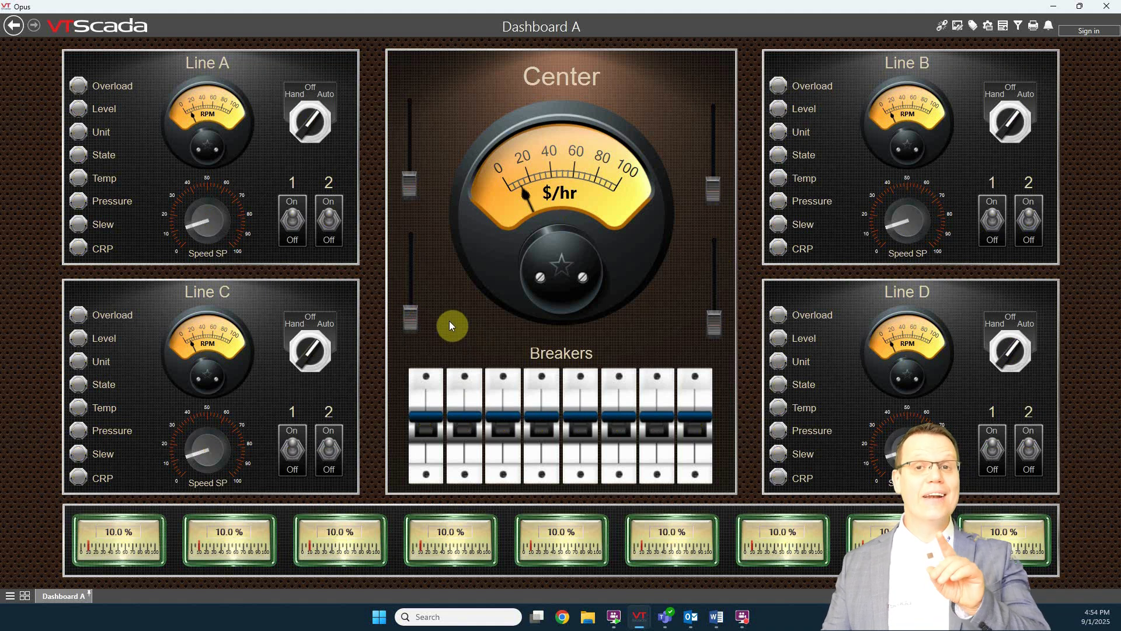
# - View the Alarms page in the Alarms, Reports & Diagnostics folder and return to the Page Menu
pyautogui.click(14, 26)
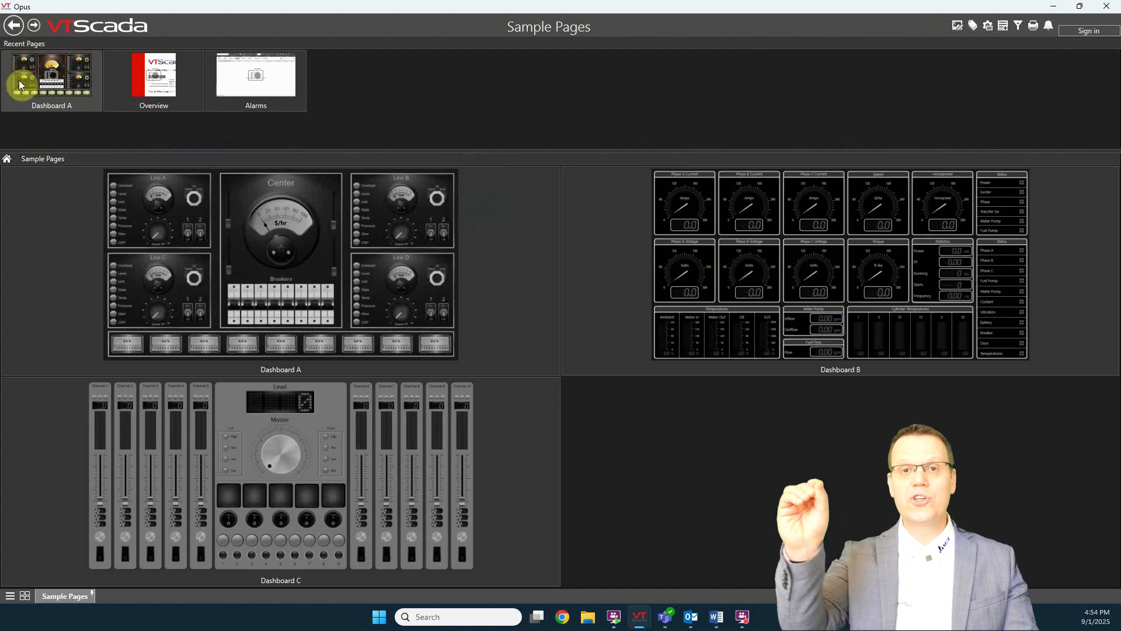
pyautogui.click(14, 25)
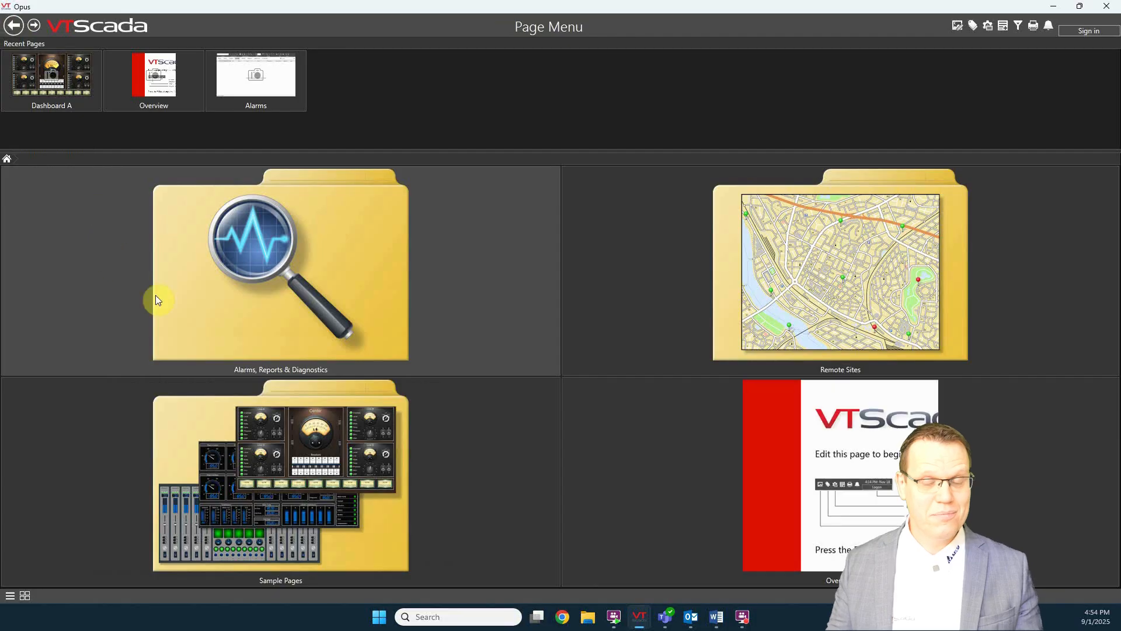
pyautogui.click(383, 248)
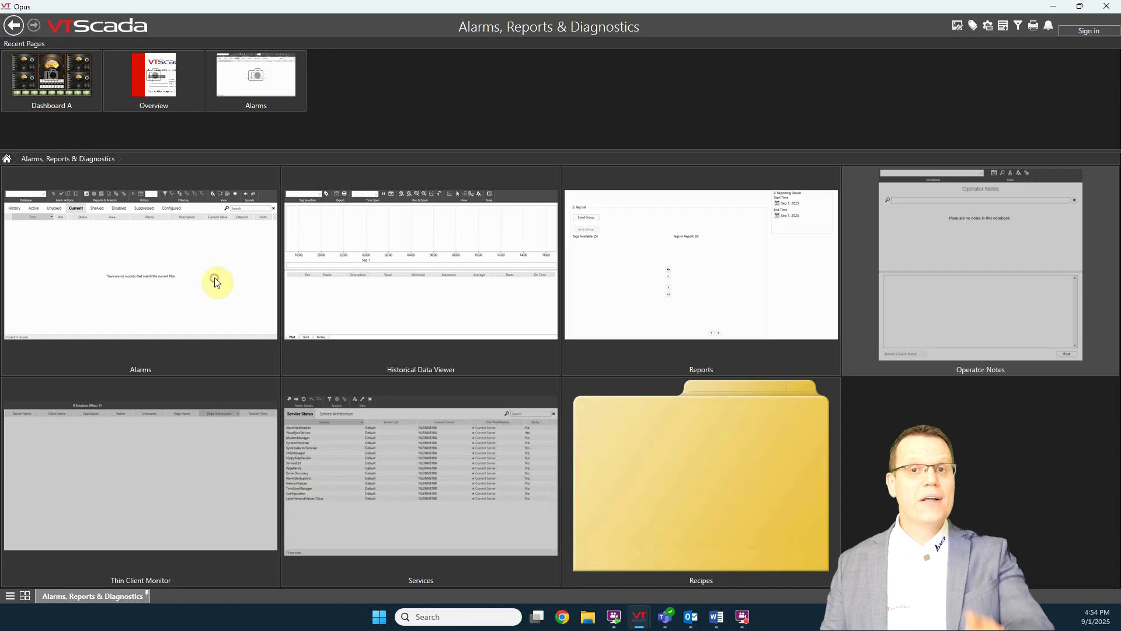
pyautogui.click(233, 252)
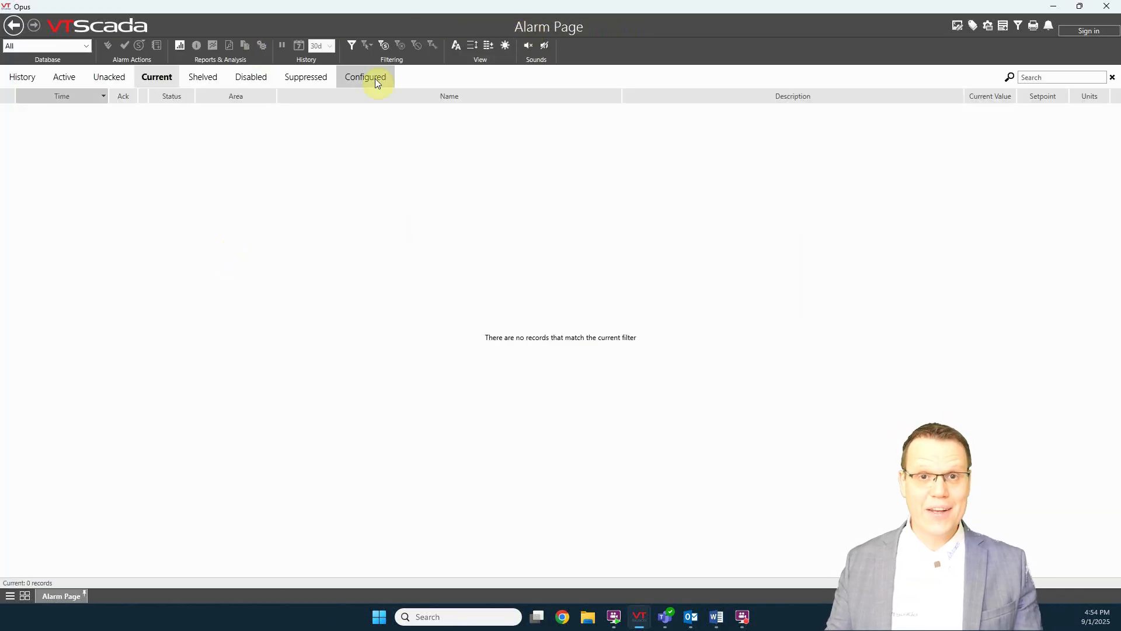
pyautogui.click(108, 27)
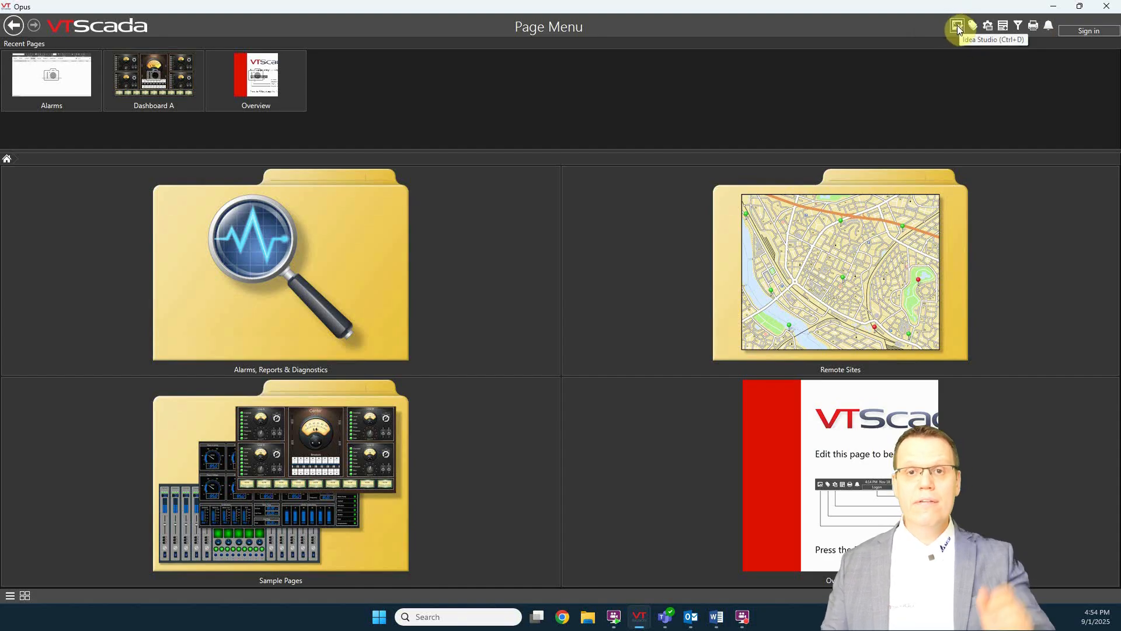
# - Open the Opus application configuration and review its Alarms and Historical Data Viewer properties
pyautogui.click(987, 26)
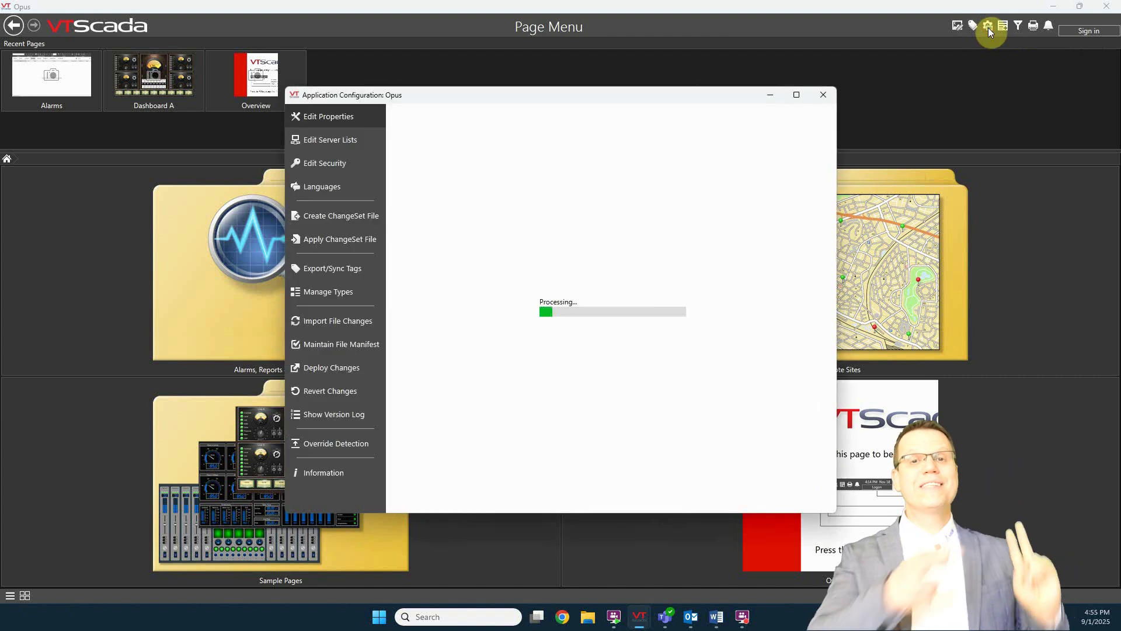
pyautogui.click(334, 117)
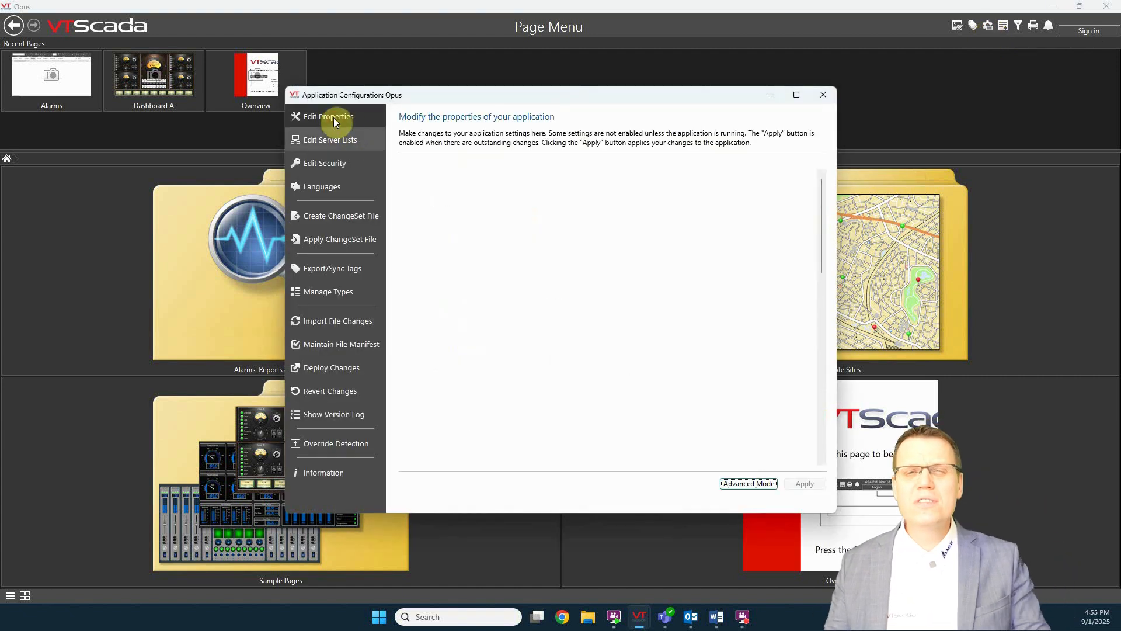
pyautogui.click(545, 164)
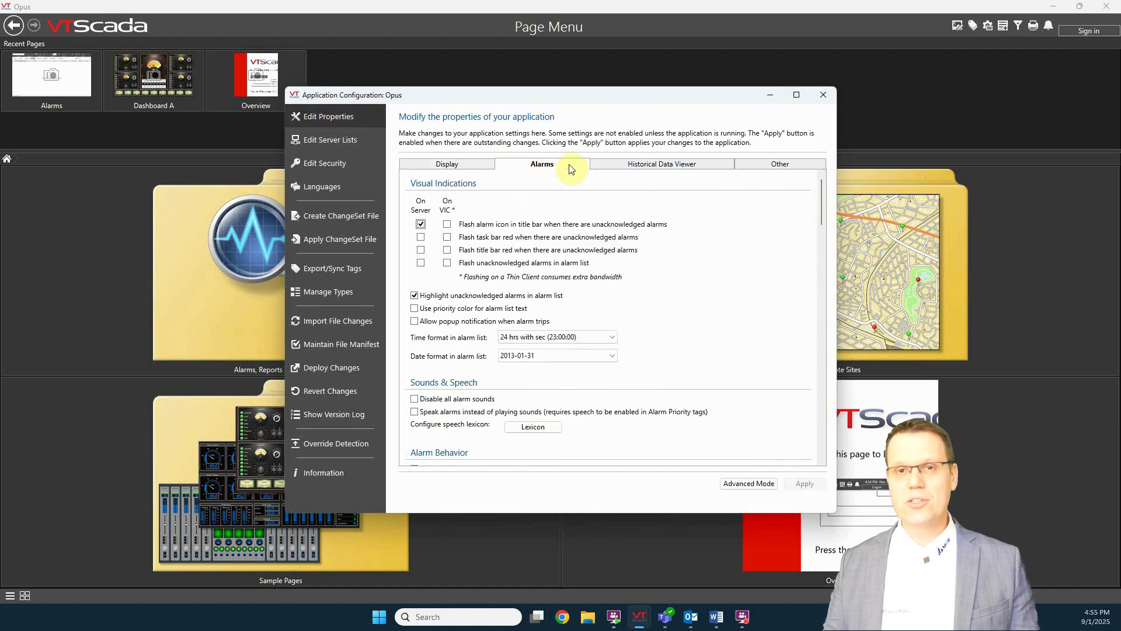
pyautogui.click(657, 166)
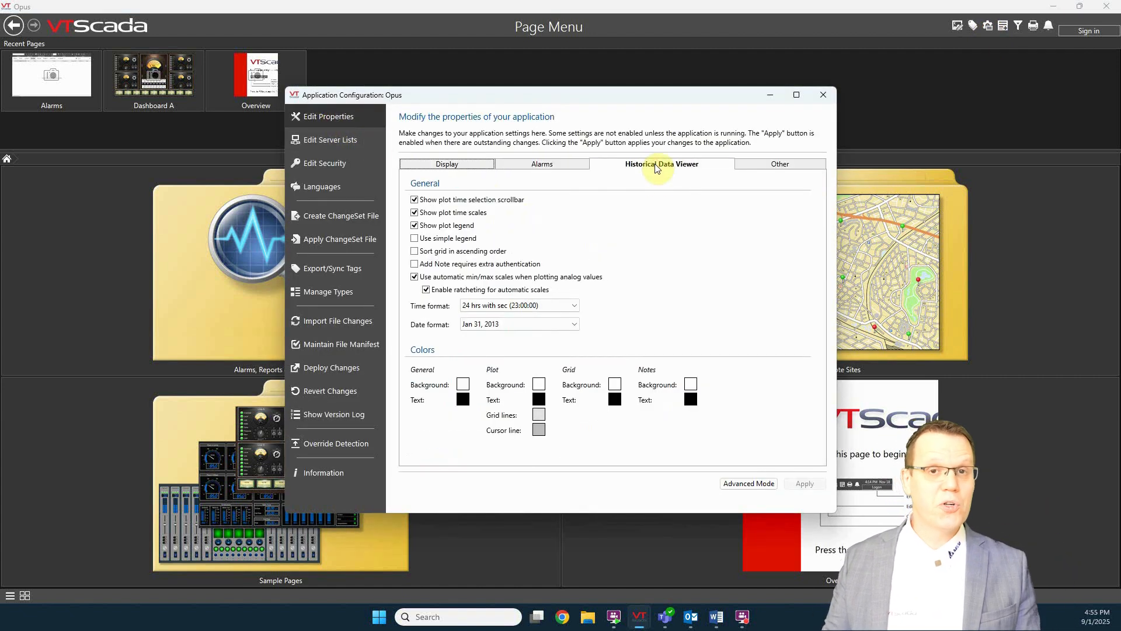
# - Browse the full application property list in Advanced Mode and return to Basic Mode
pyautogui.click(747, 484)
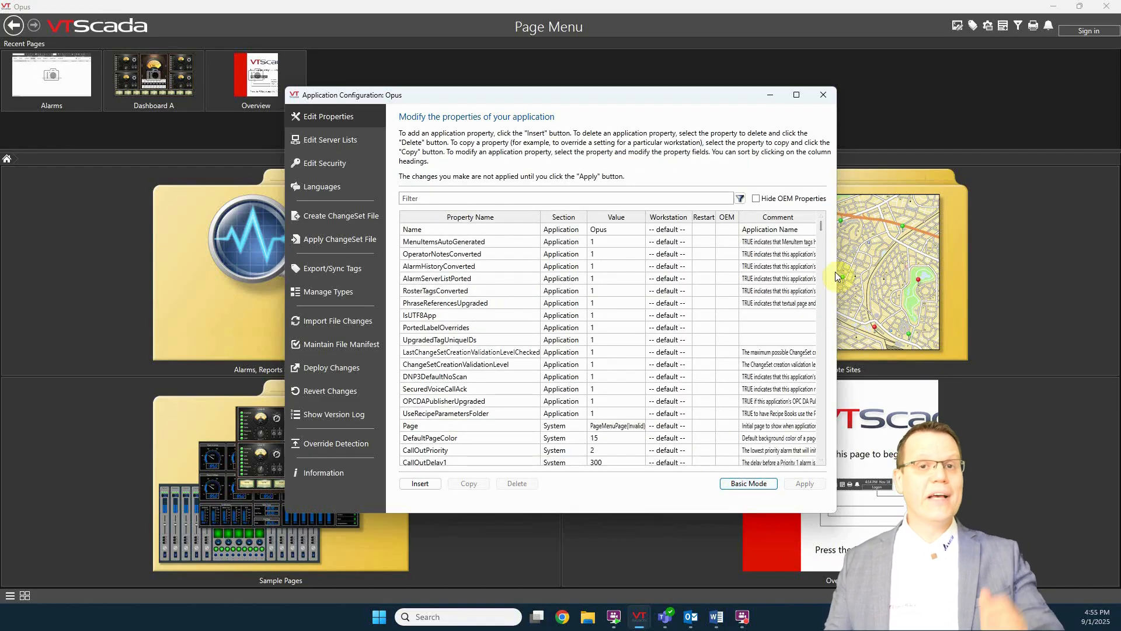
pyautogui.moveTo(822, 226); pyautogui.dragTo(830, 322)
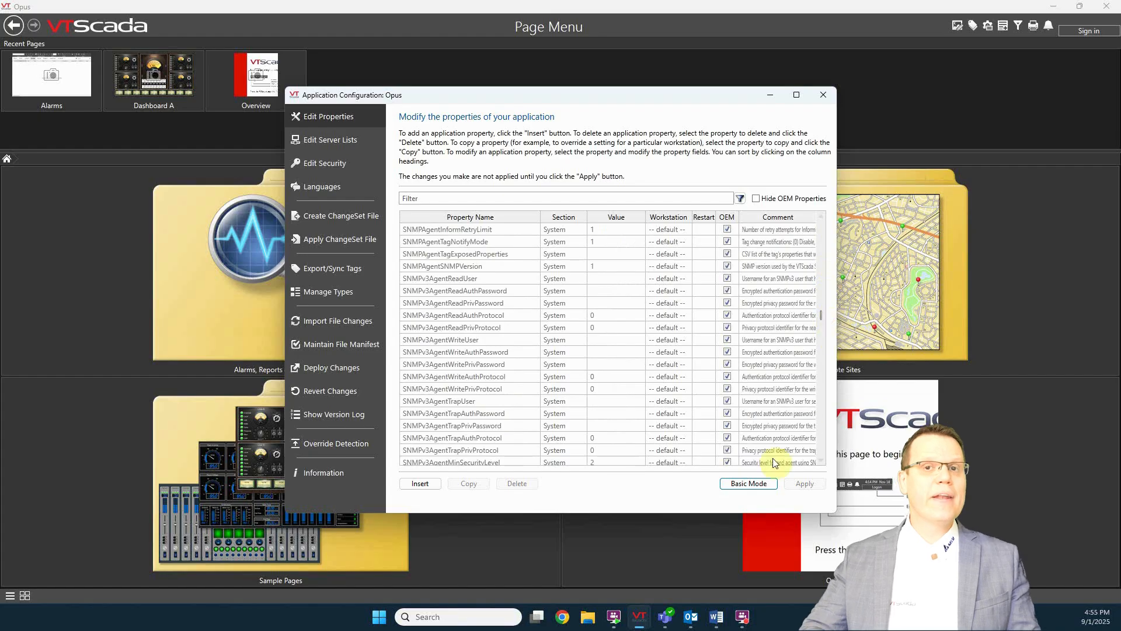
pyautogui.click(749, 484)
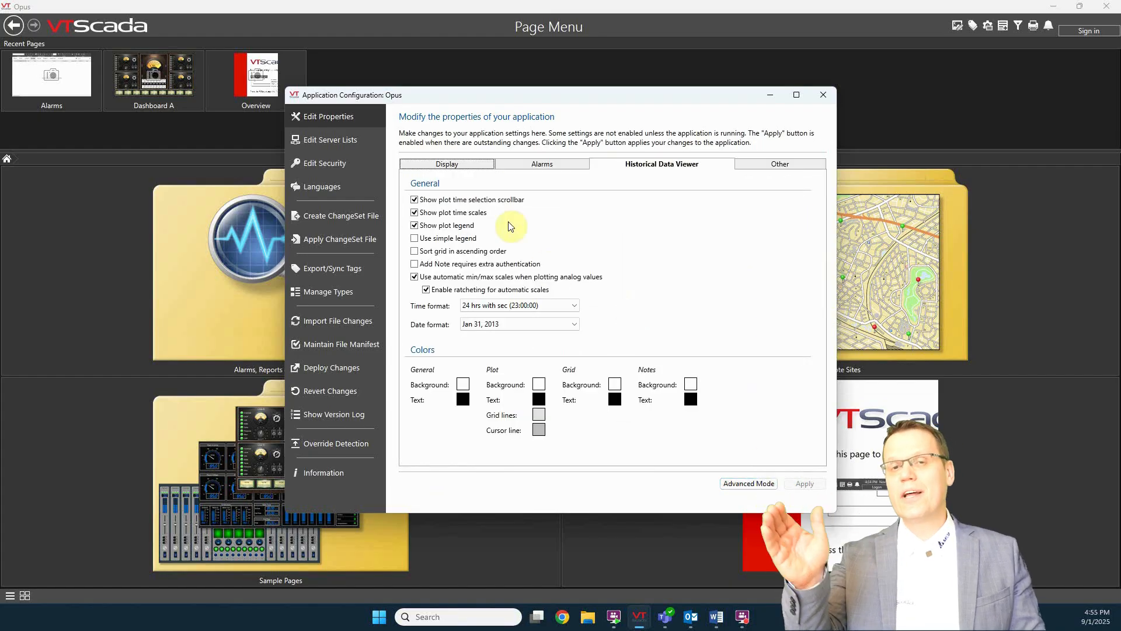
# - Review the Display properties and the Languages settings of the application, then close the configuration
pyautogui.click(459, 166)
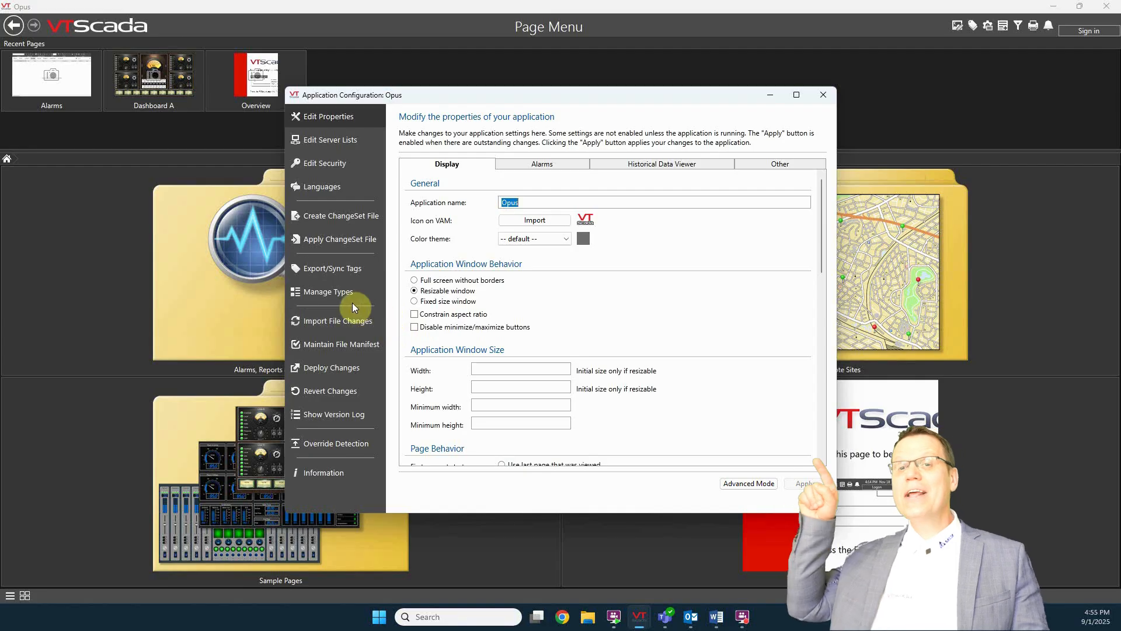
pyautogui.click(318, 190)
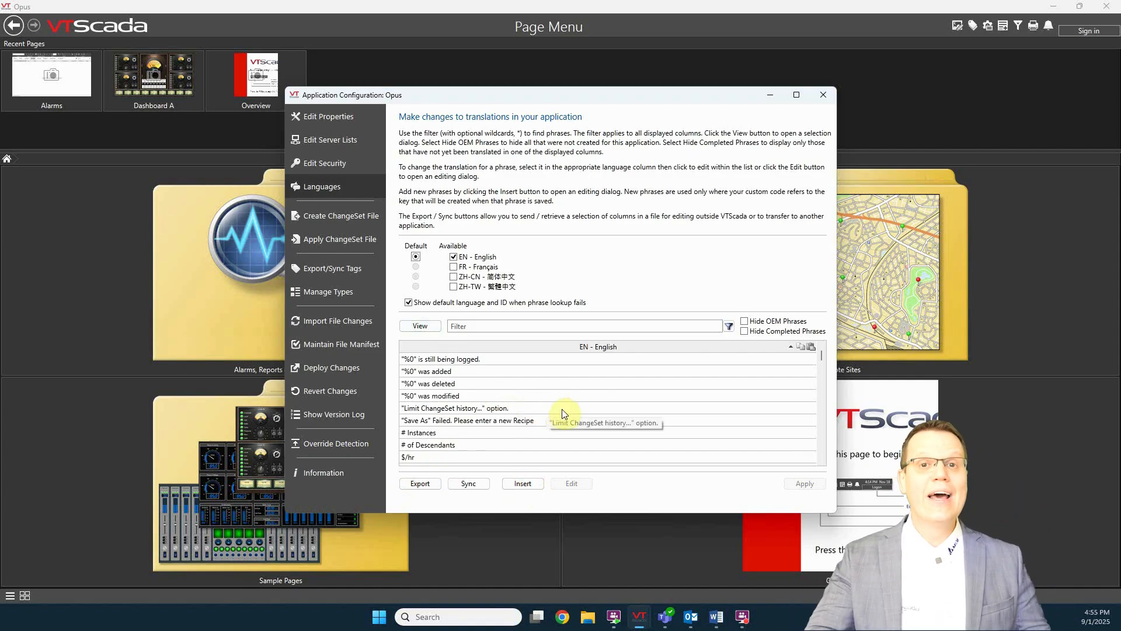
pyautogui.click(823, 96)
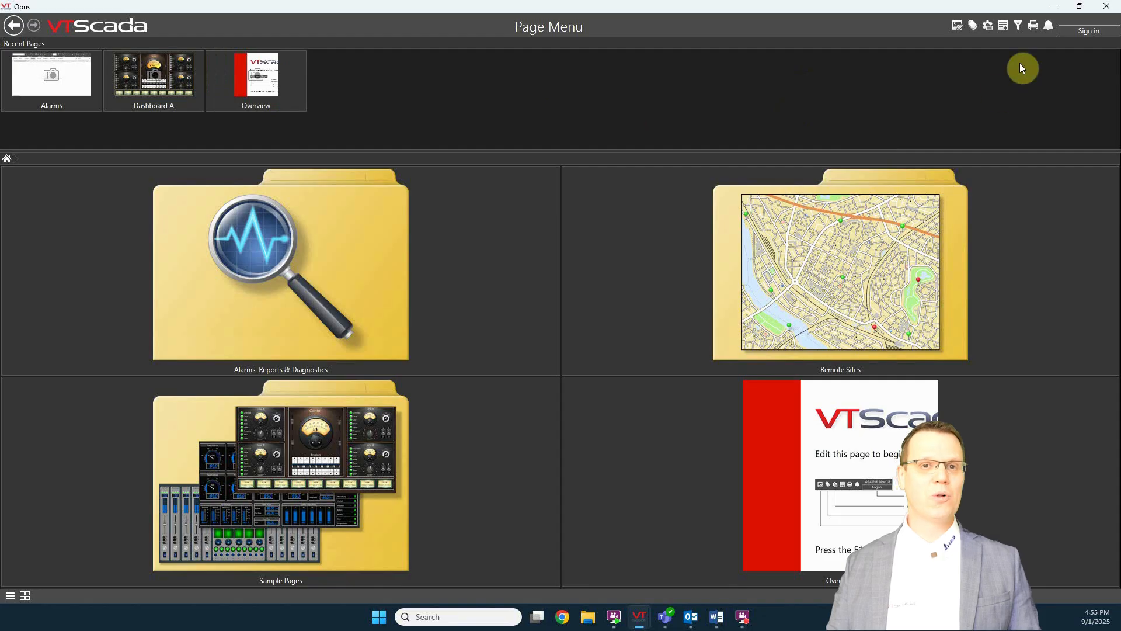
# - Open the Tag Browser and maximize its window
pyautogui.click(974, 27)
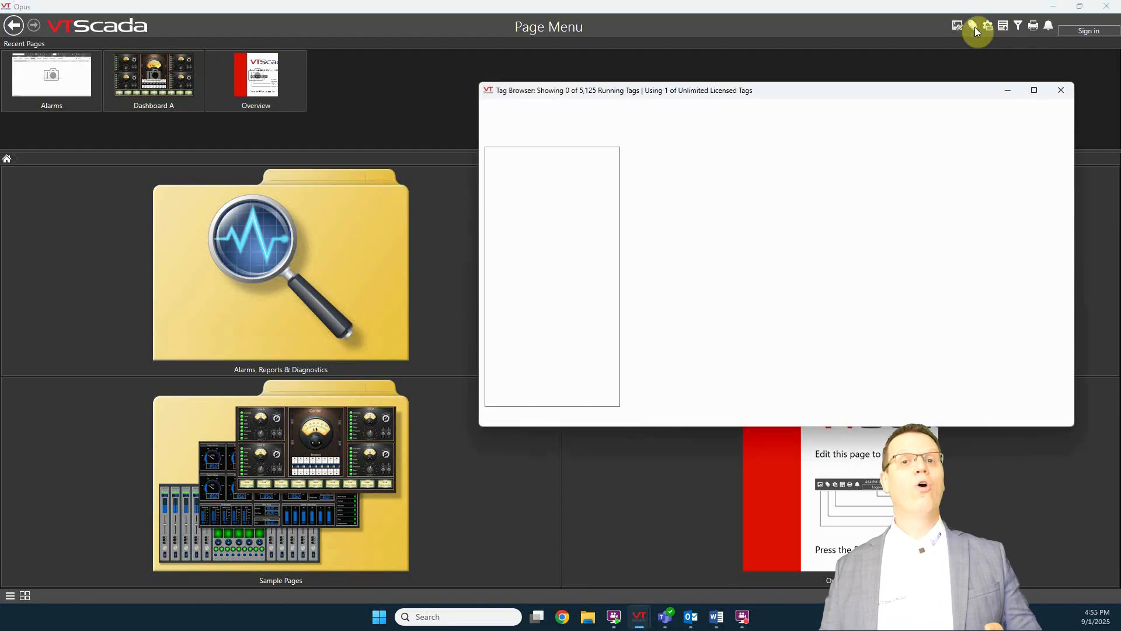
pyautogui.moveTo(726, 103); pyautogui.dragTo(514, 120)
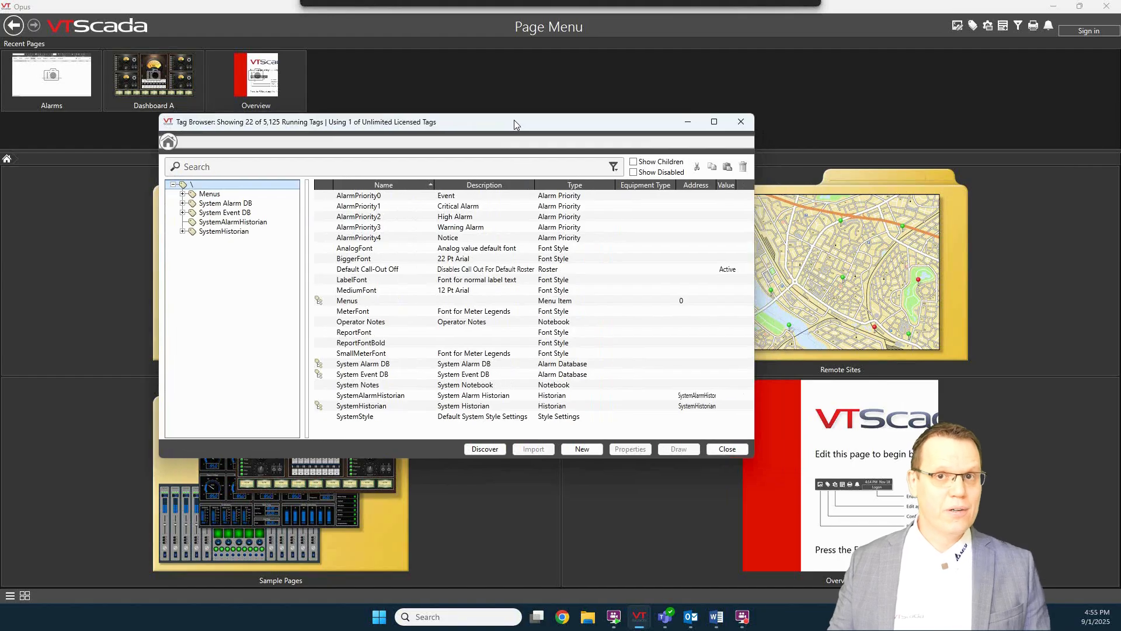
pyautogui.click(715, 121)
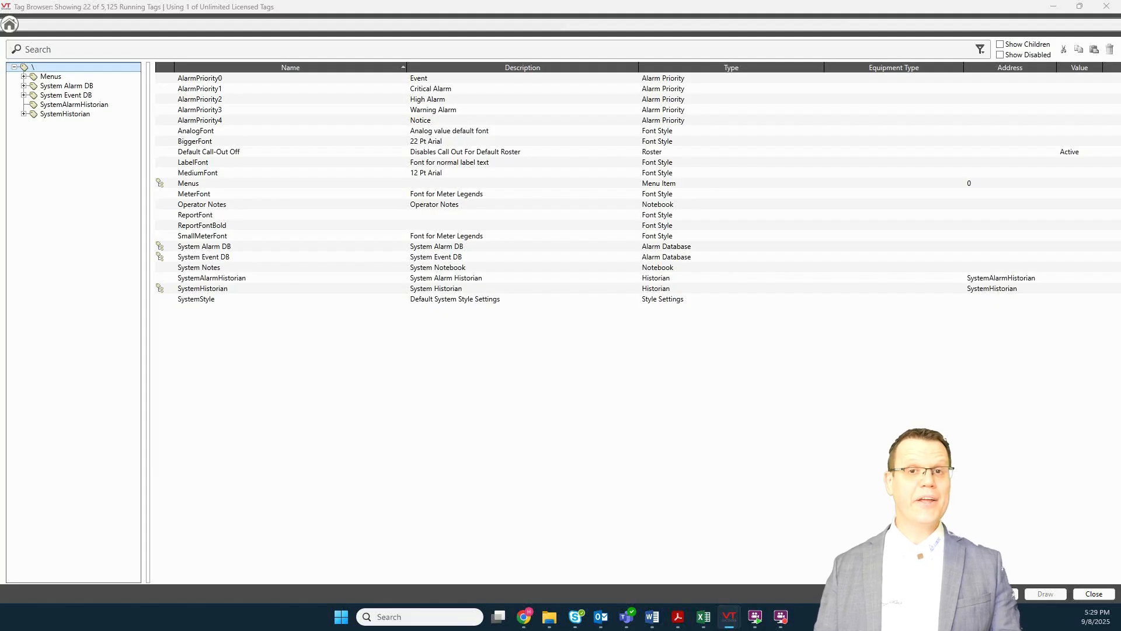
# - Create a Context tag named Amsterdam at the root of the tag tree and save it
pyautogui.rightClick(50, 69)
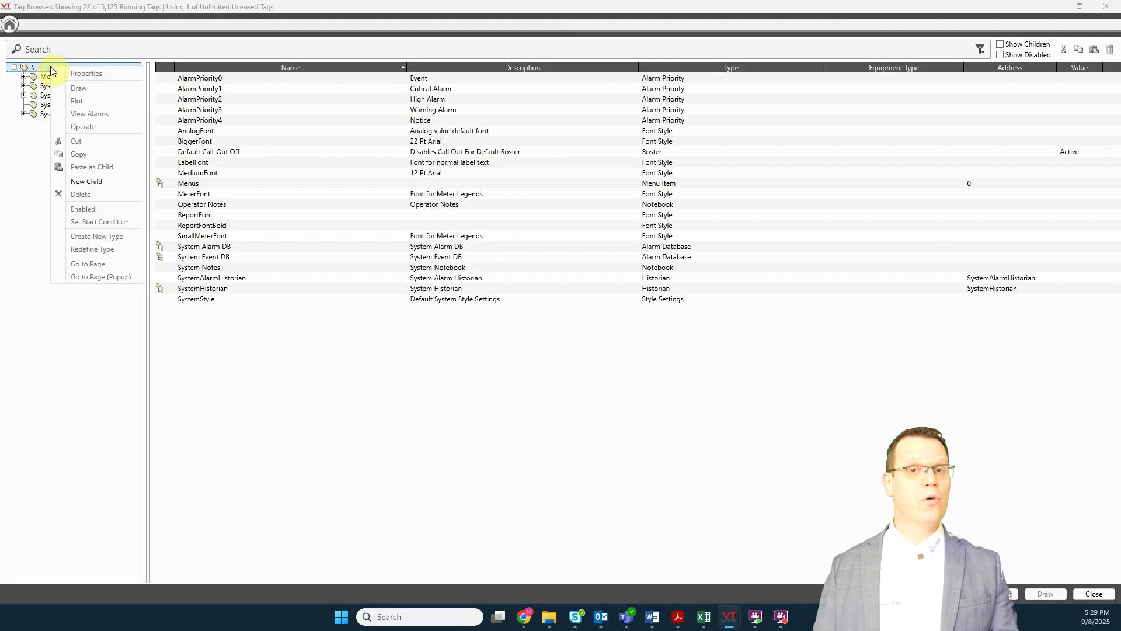
pyautogui.click(89, 186)
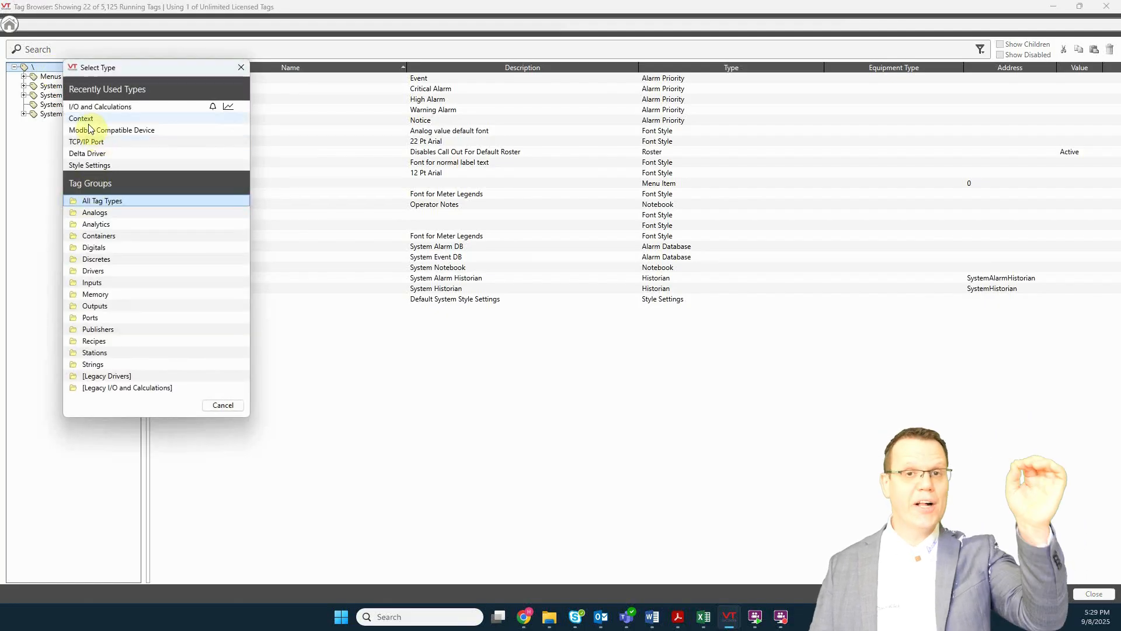
pyautogui.click(89, 118)
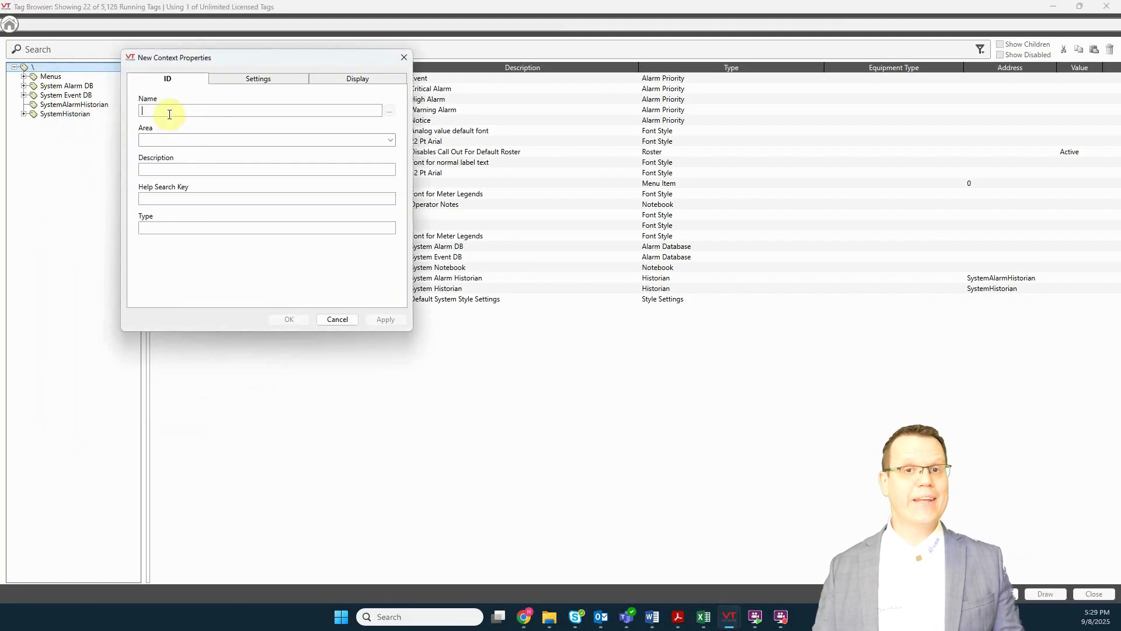
pyautogui.write('Ams')
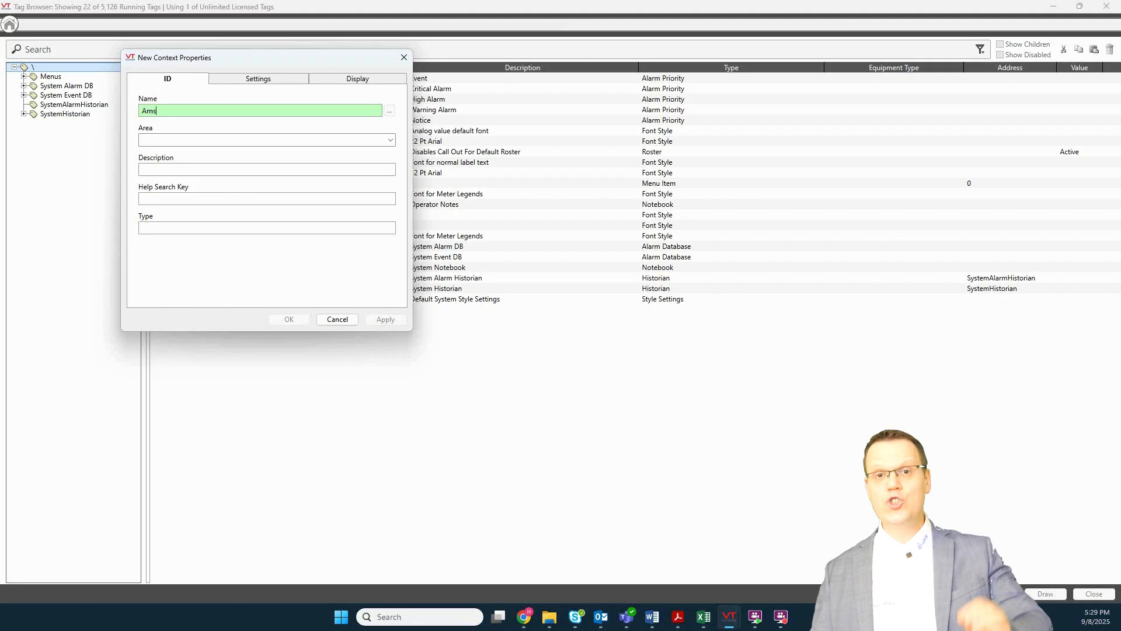
pyautogui.write('terdam')
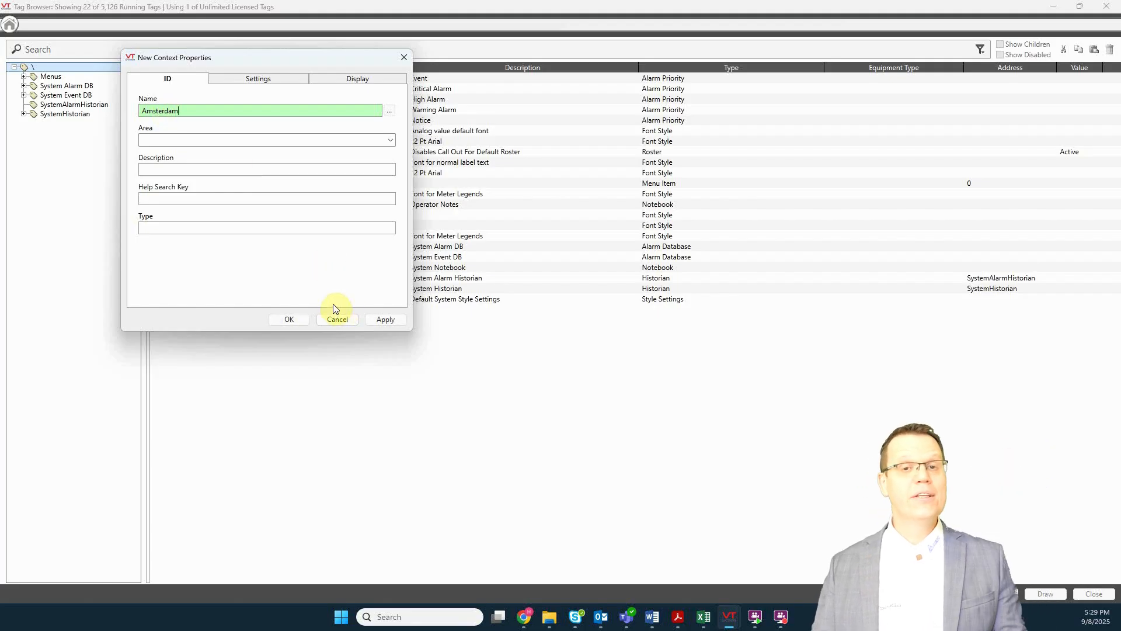
pyautogui.click(382, 319)
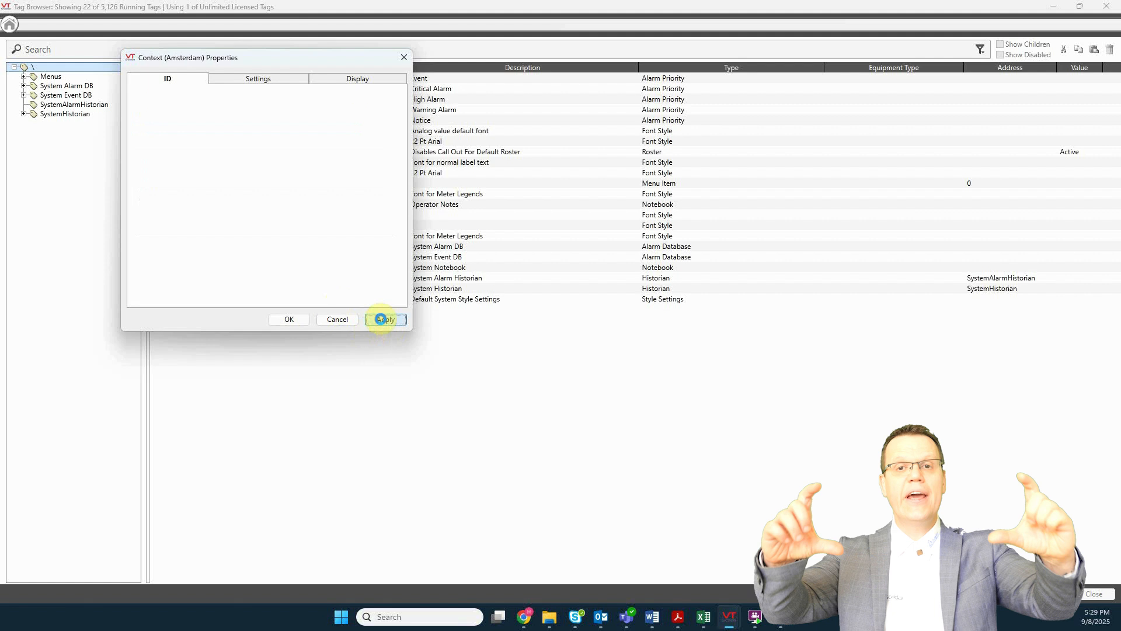
pyautogui.click(292, 319)
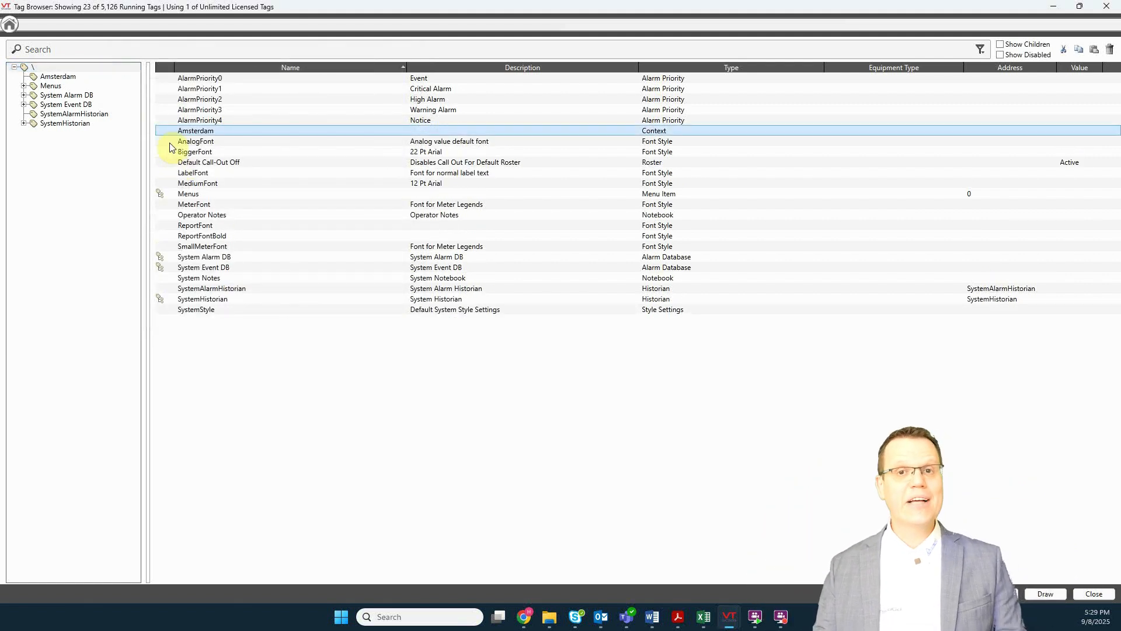
# - Start a new TCP/IP Port tag as a child of Amsterdam and name it Sim Host
pyautogui.click(59, 77)
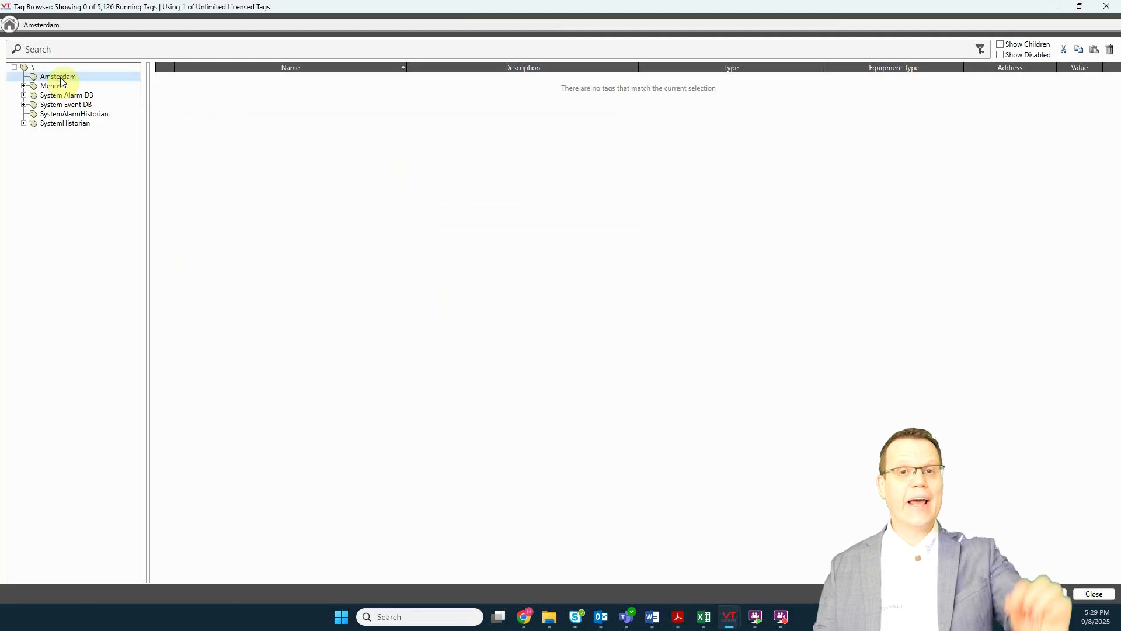
pyautogui.rightClick(61, 77)
pyautogui.click(101, 191)
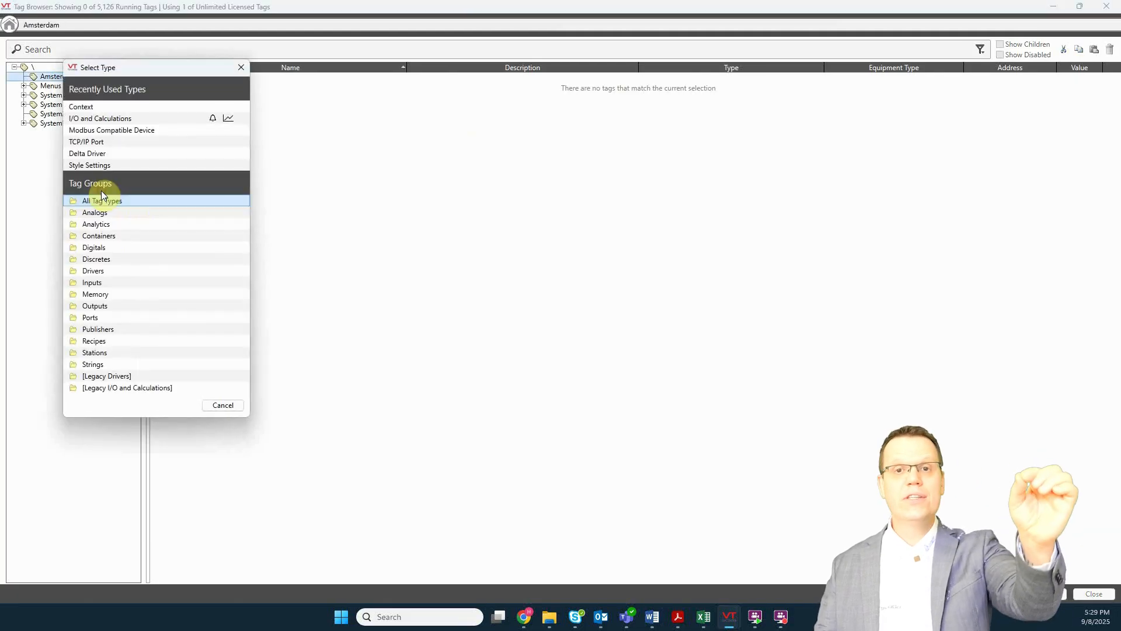
pyautogui.click(92, 317)
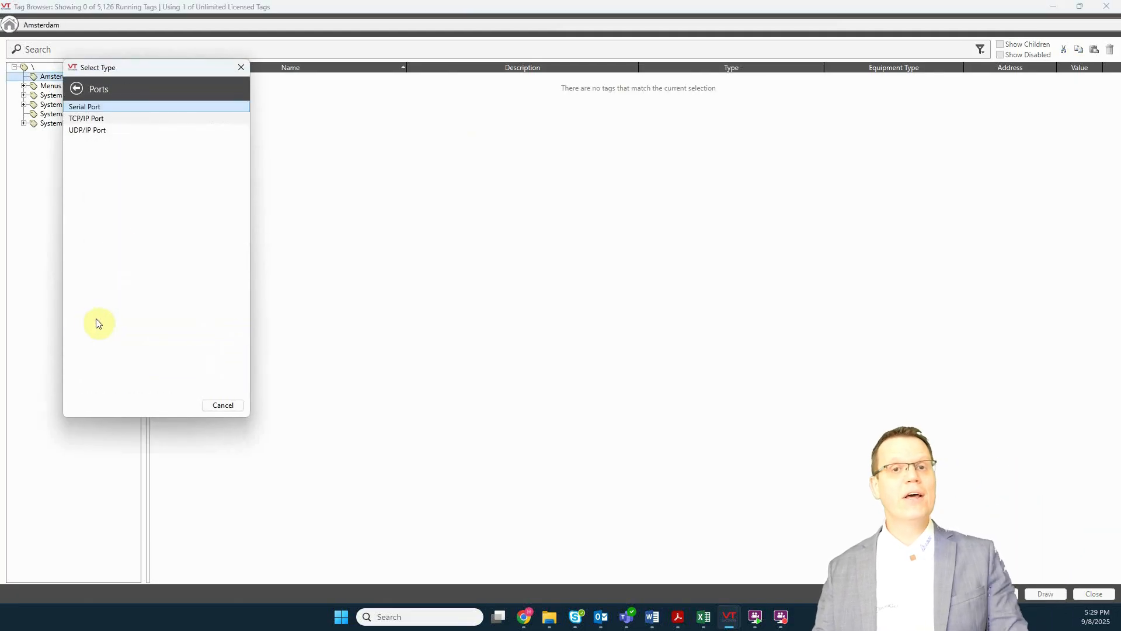
pyautogui.click(83, 118)
pyautogui.write('Sim Host')
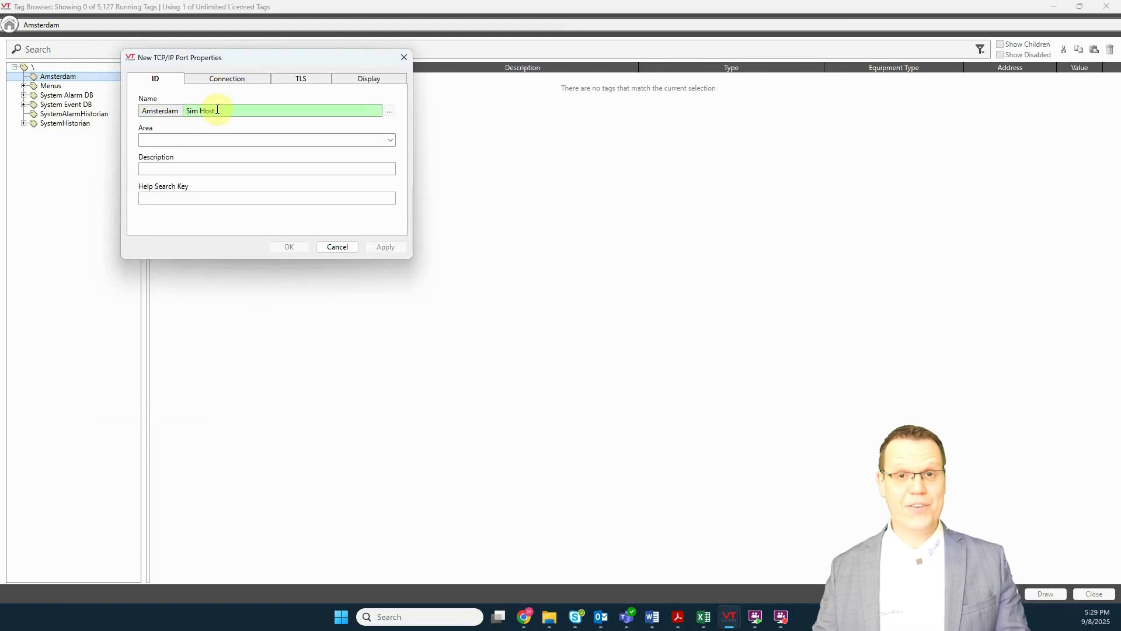
# - Set the port tag's TCP/IP address to 127.0.0.1 and its port number to 501, and save the tag
pyautogui.click(222, 78)
pyautogui.click(147, 111)
pyautogui.write('127')
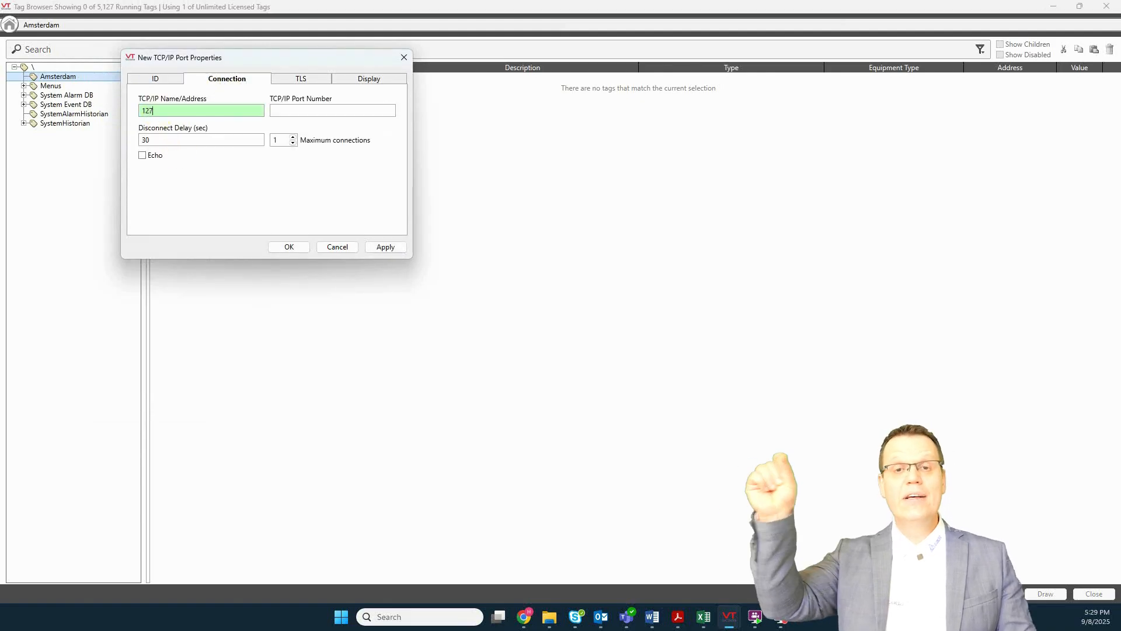
pyautogui.write('.0.0.1')
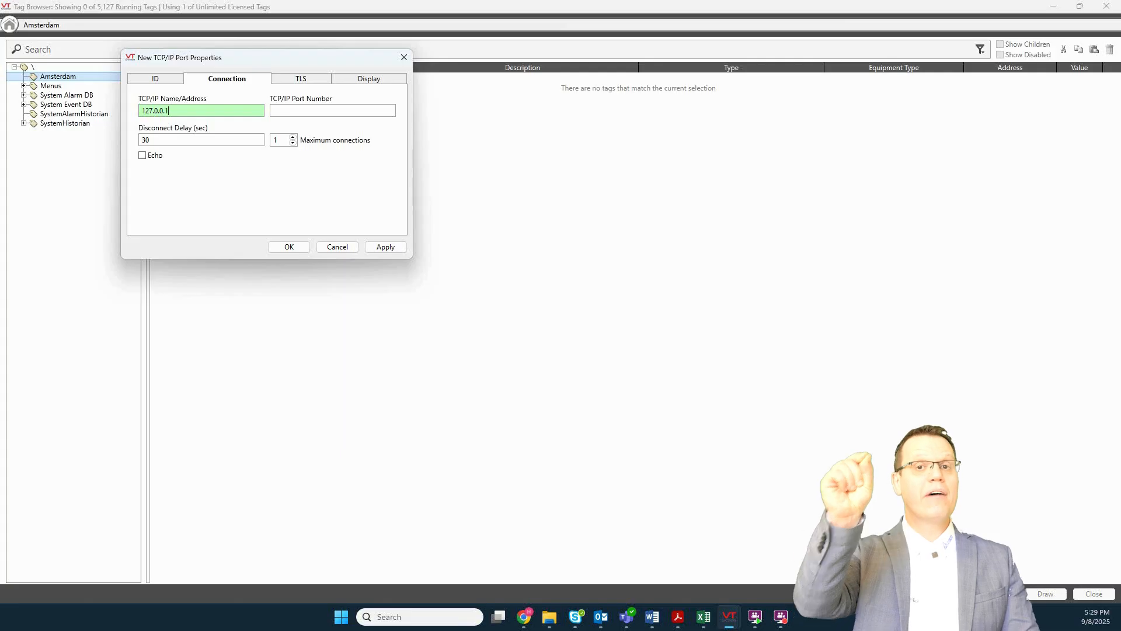
pyautogui.click(282, 111)
pyautogui.write('501')
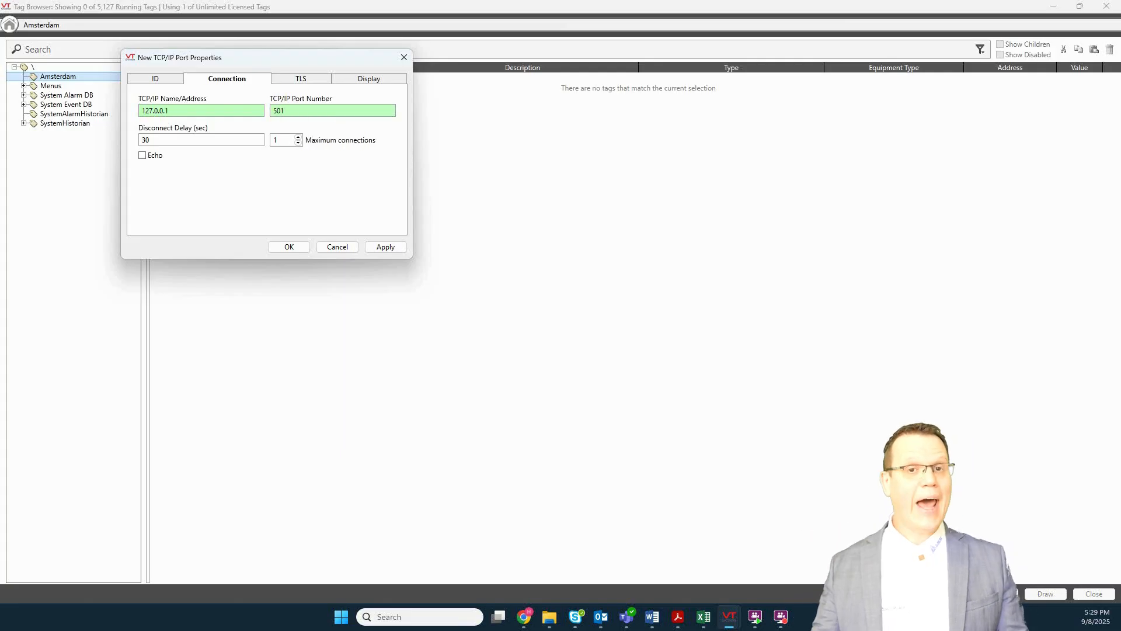
pyautogui.click(386, 247)
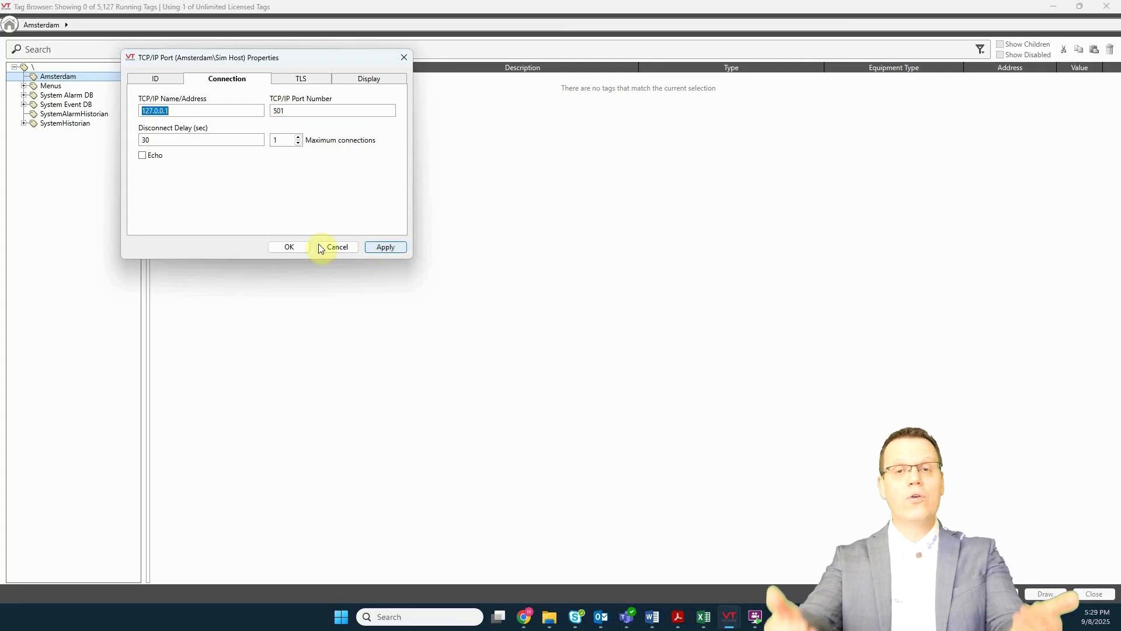
pyautogui.click(296, 246)
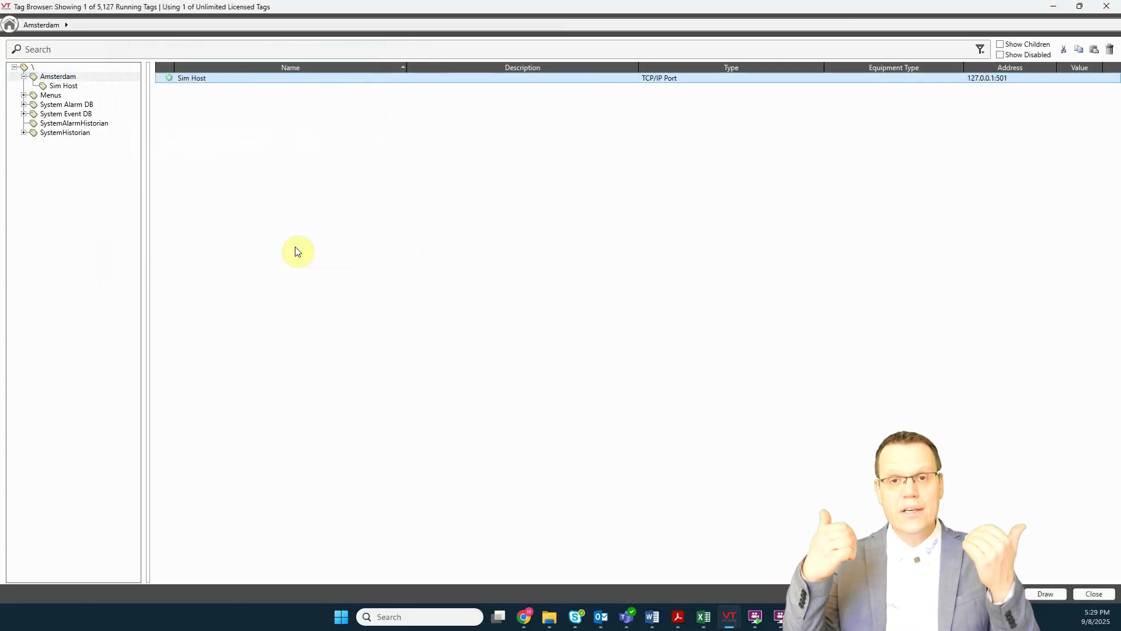
# - Start a new Modbus Compatible Device driver tag as a child of Amsterdam and name it CommChannel
pyautogui.rightClick(65, 80)
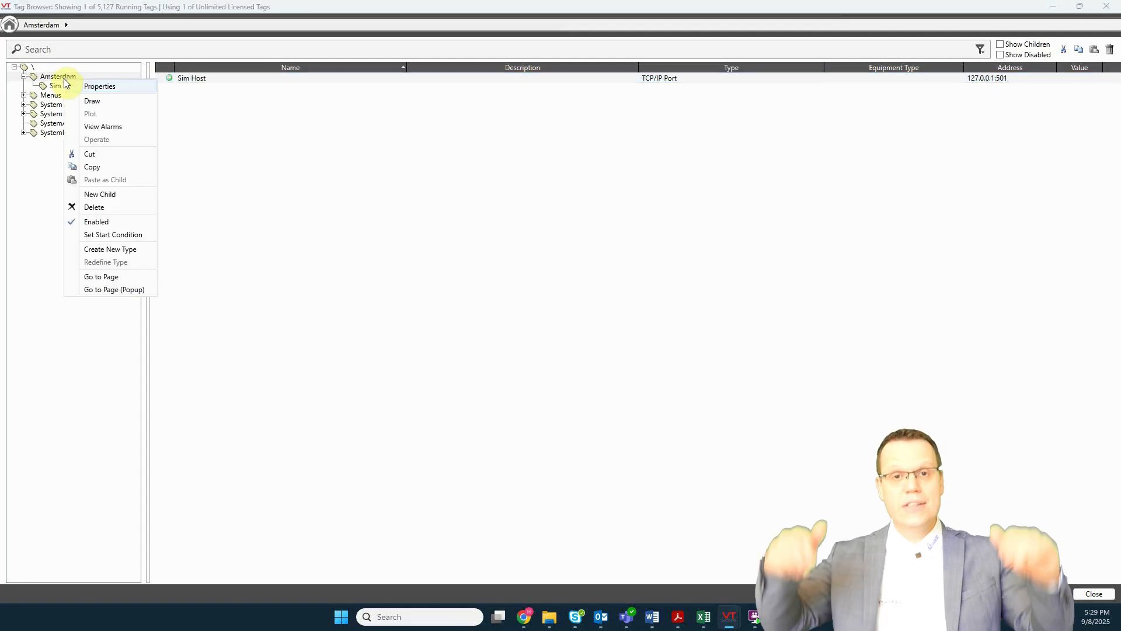
pyautogui.click(117, 194)
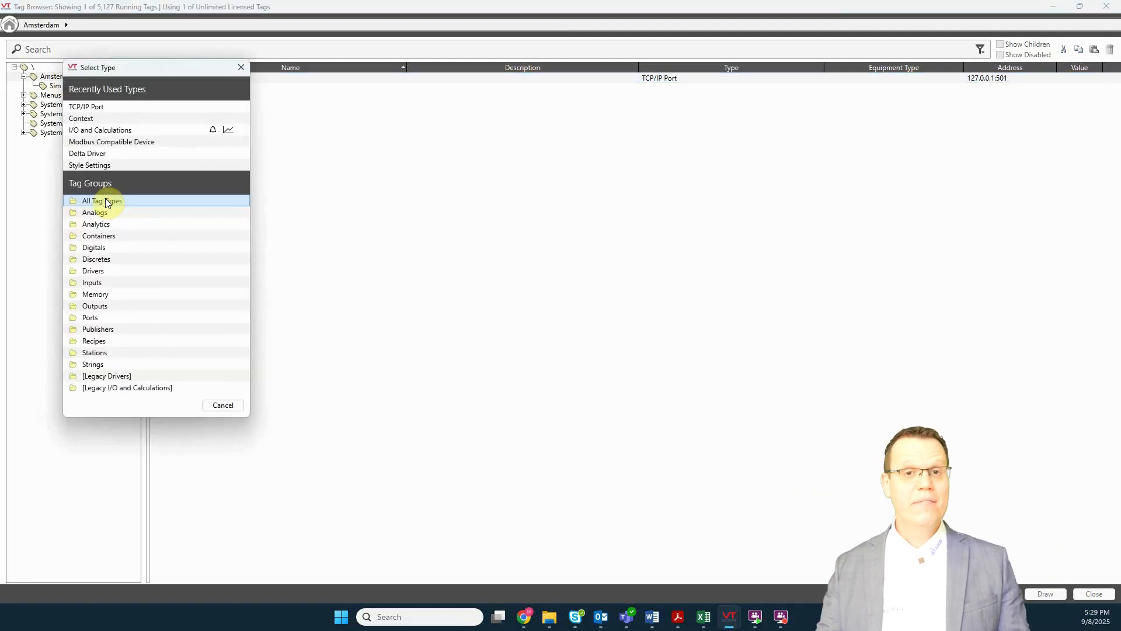
pyautogui.click(94, 271)
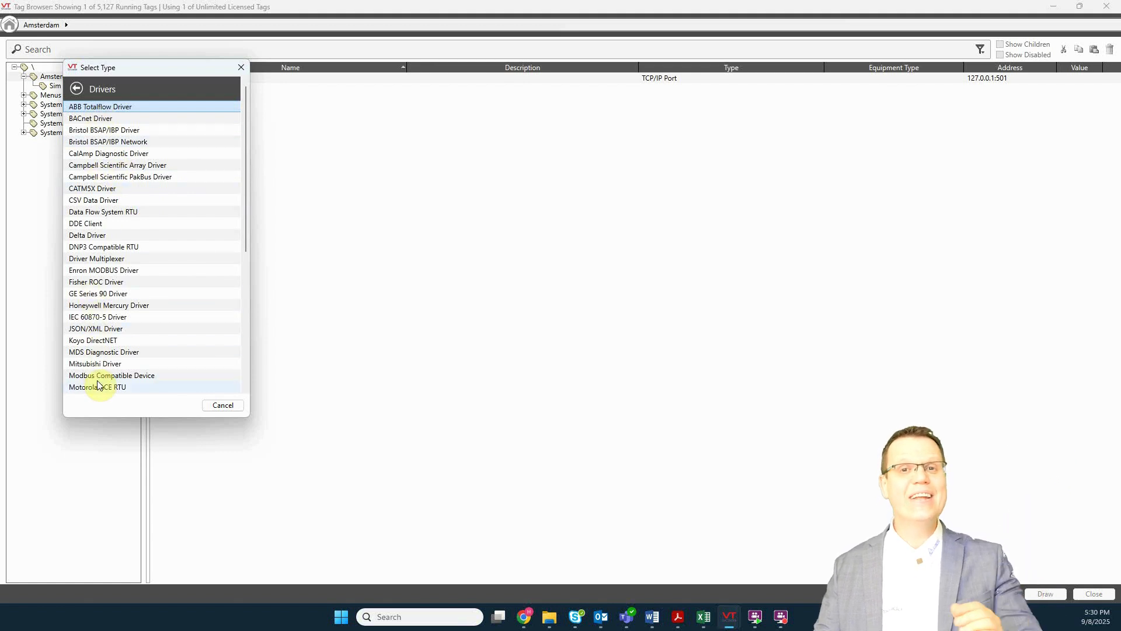
pyautogui.moveTo(244, 233)
pyautogui.mouseDown()
pyautogui.moveTo(251, 376)
pyautogui.moveTo(248, 230)
pyautogui.mouseUp()
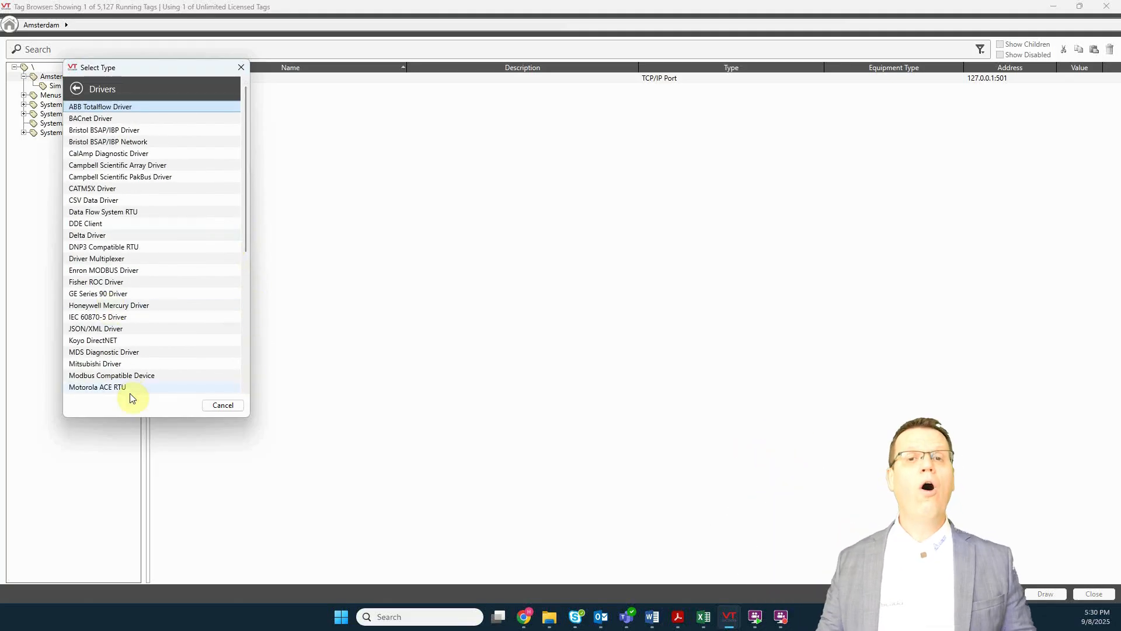
pyautogui.doubleClick(129, 377)
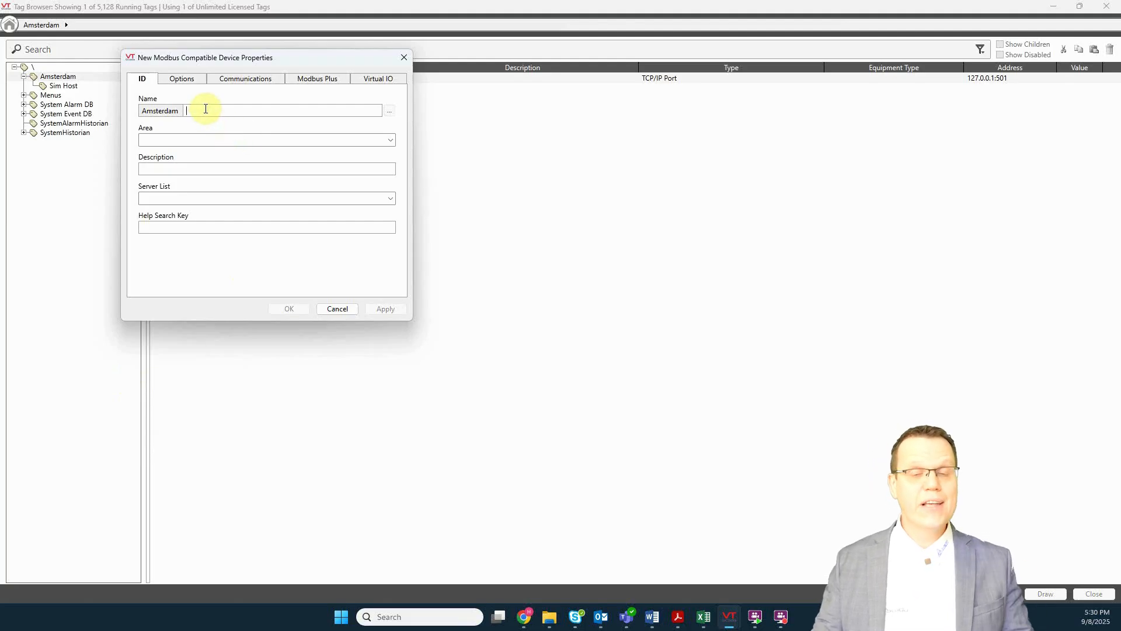
pyautogui.write('CommChannel')
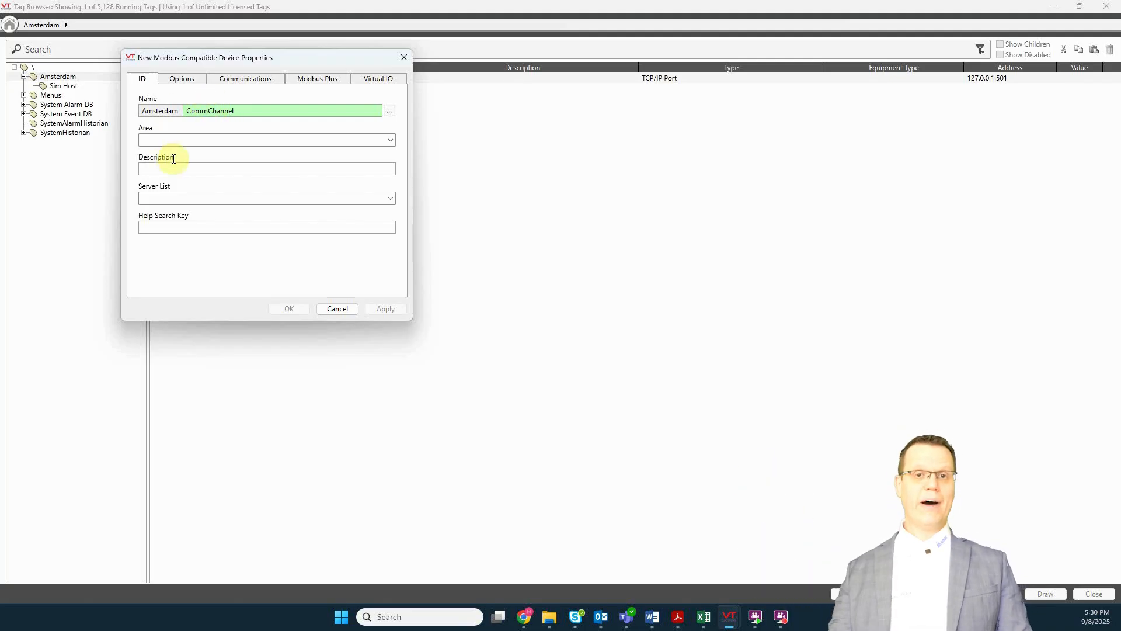
# - Set the Modbus device's Comm Channel to Open Modbus TCP, check that its port is Sim Host, and save the tag
pyautogui.click(186, 79)
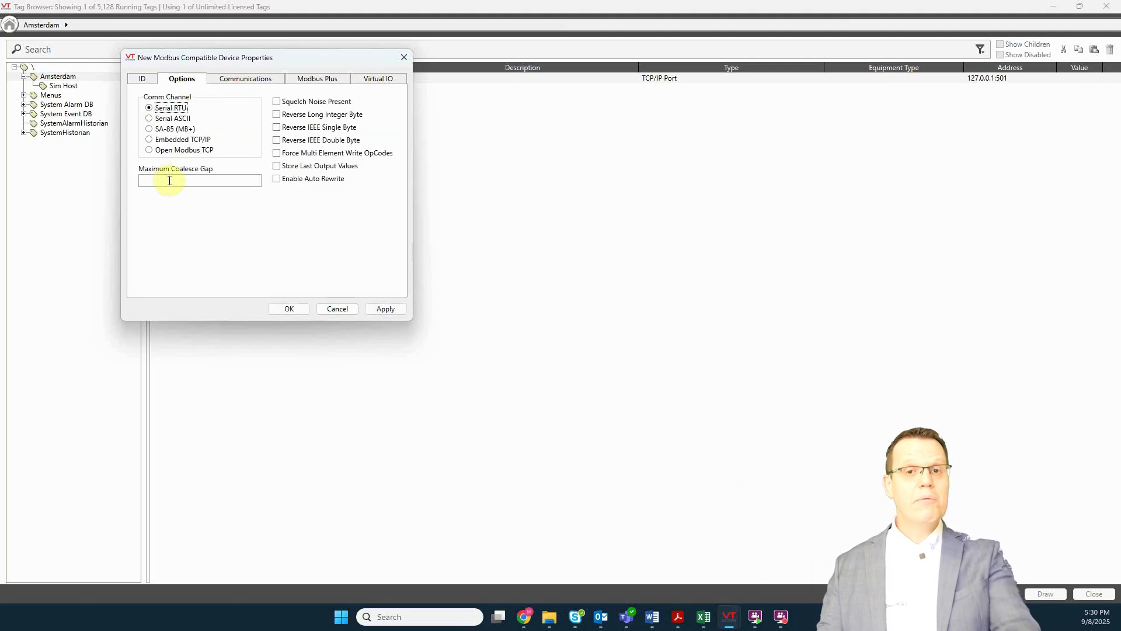
pyautogui.click(150, 152)
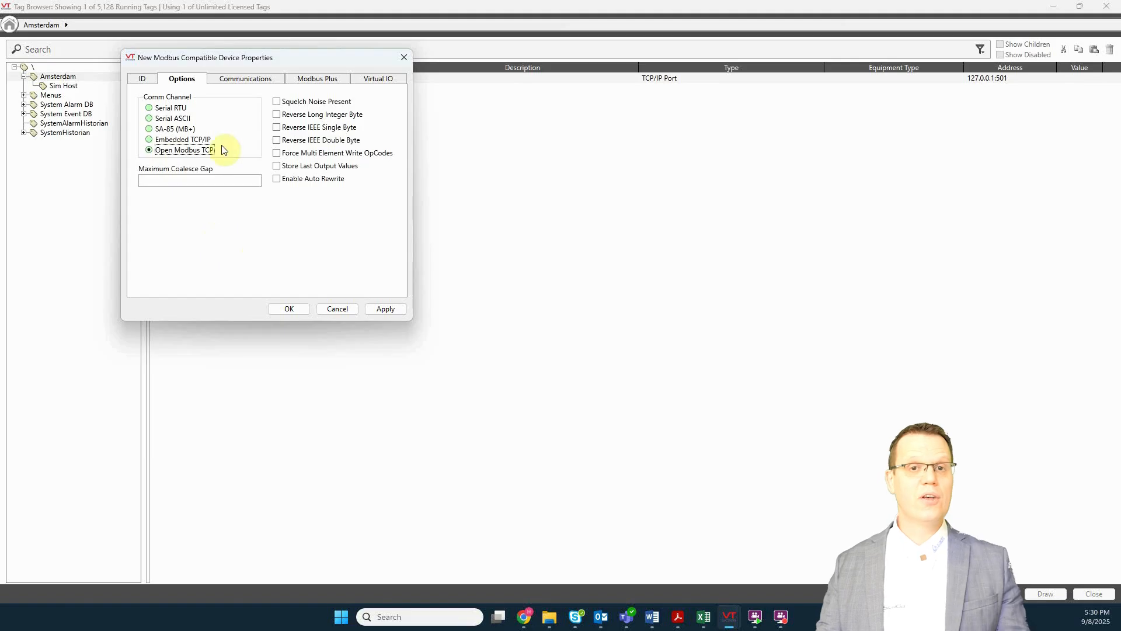
pyautogui.click(235, 79)
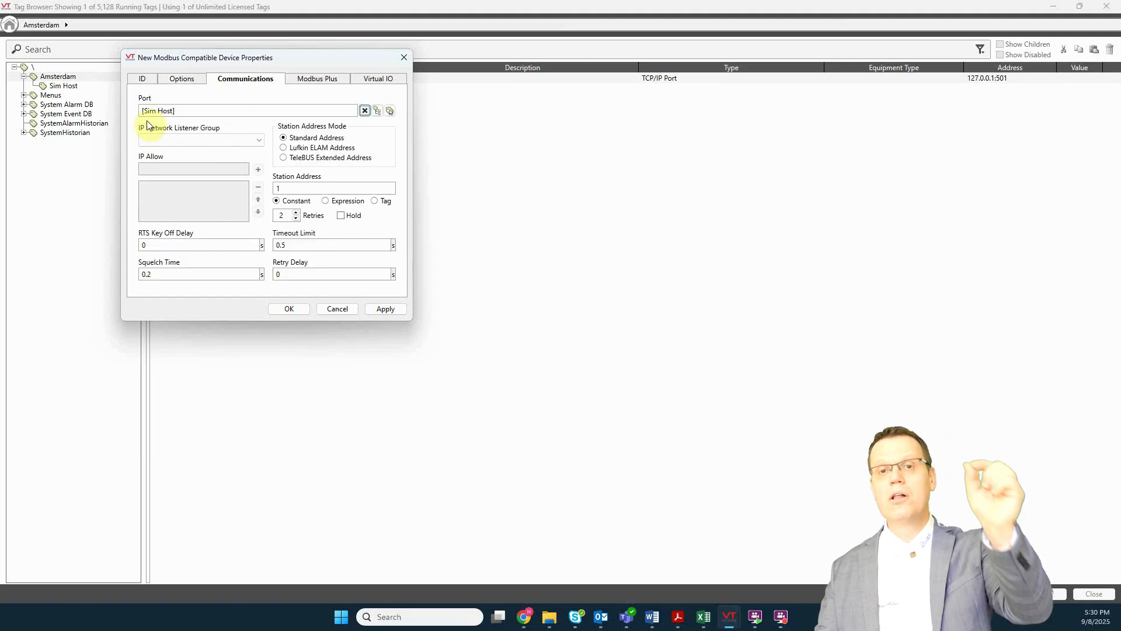
pyautogui.click(212, 109)
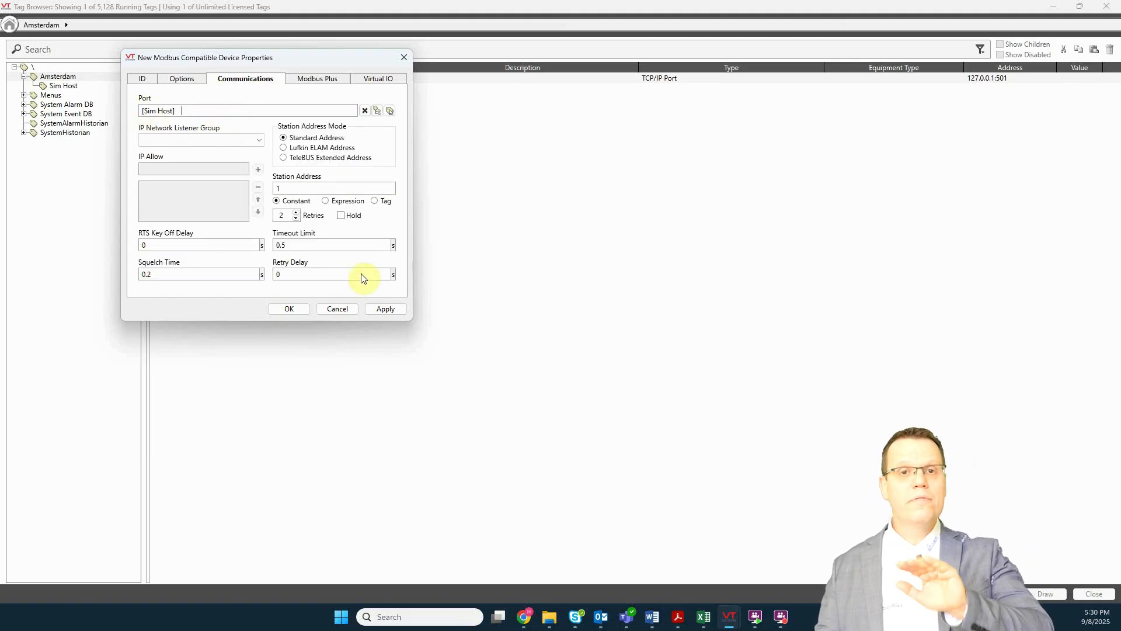
pyautogui.click(390, 309)
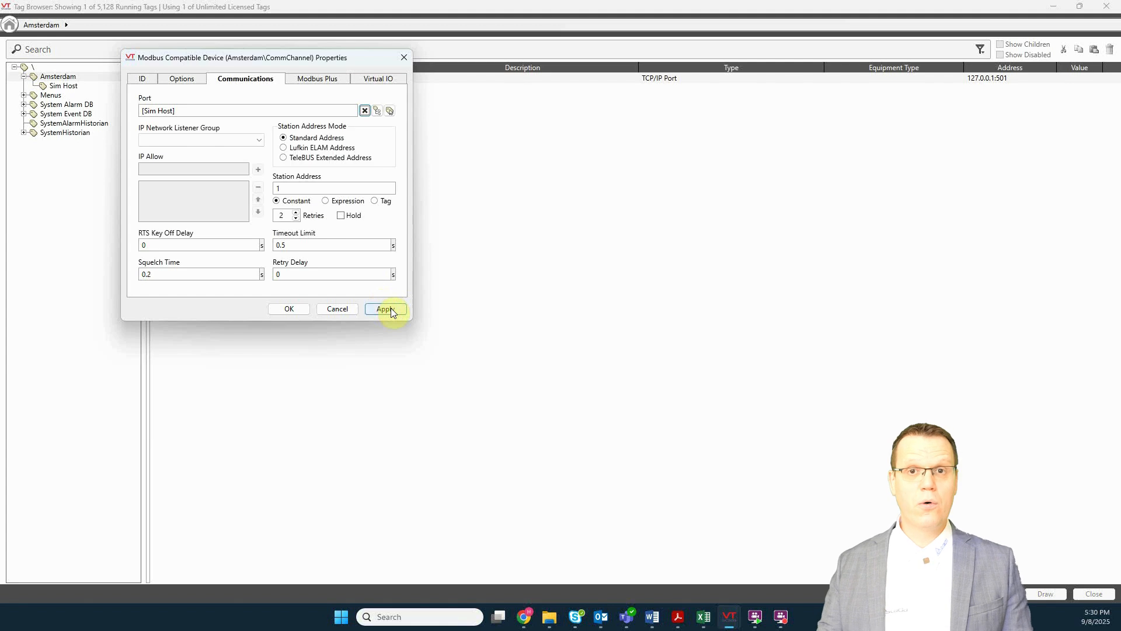
pyautogui.click(297, 310)
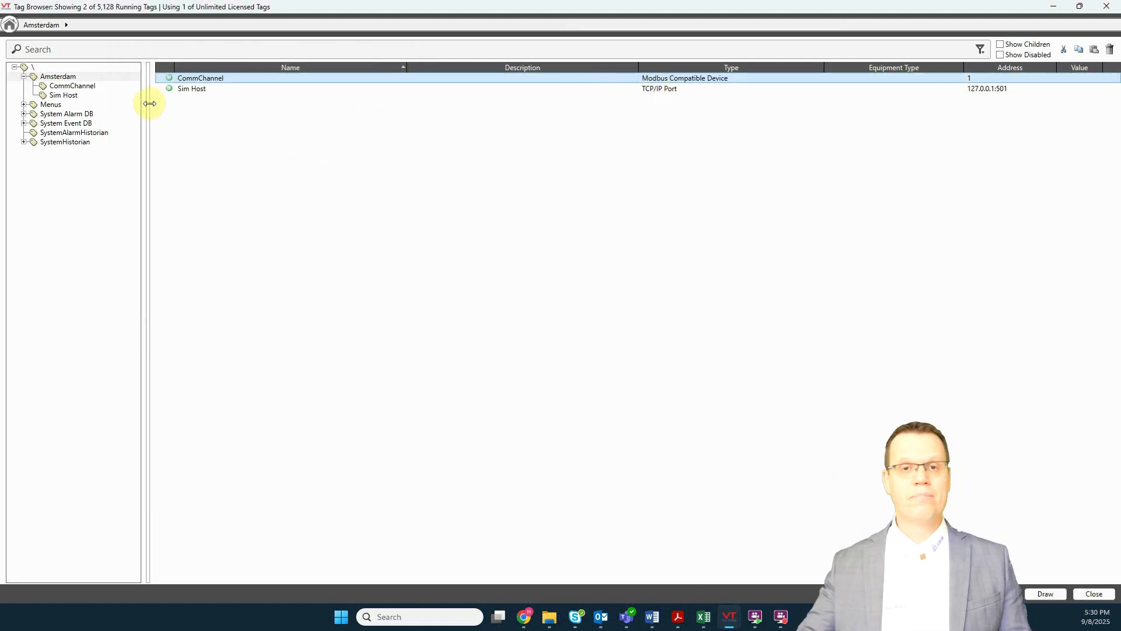
# - Add a Context tag named Pump 1 as a child of CommChannel, describe it as Primary pump, and save it
pyautogui.click(74, 87)
pyautogui.rightClick(73, 86)
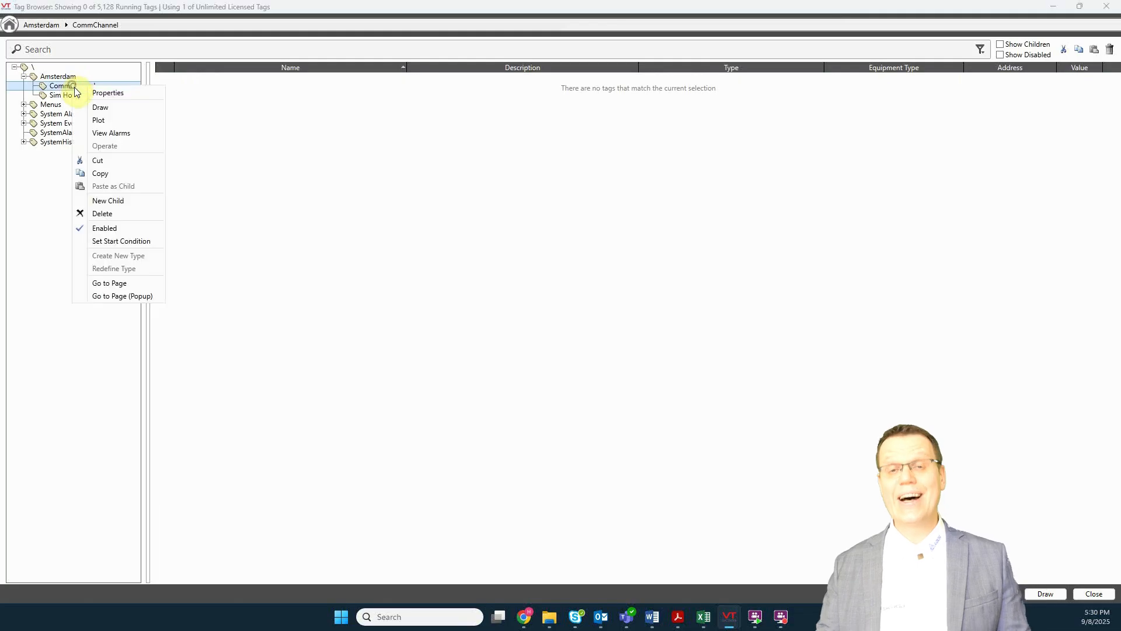
pyautogui.click(108, 202)
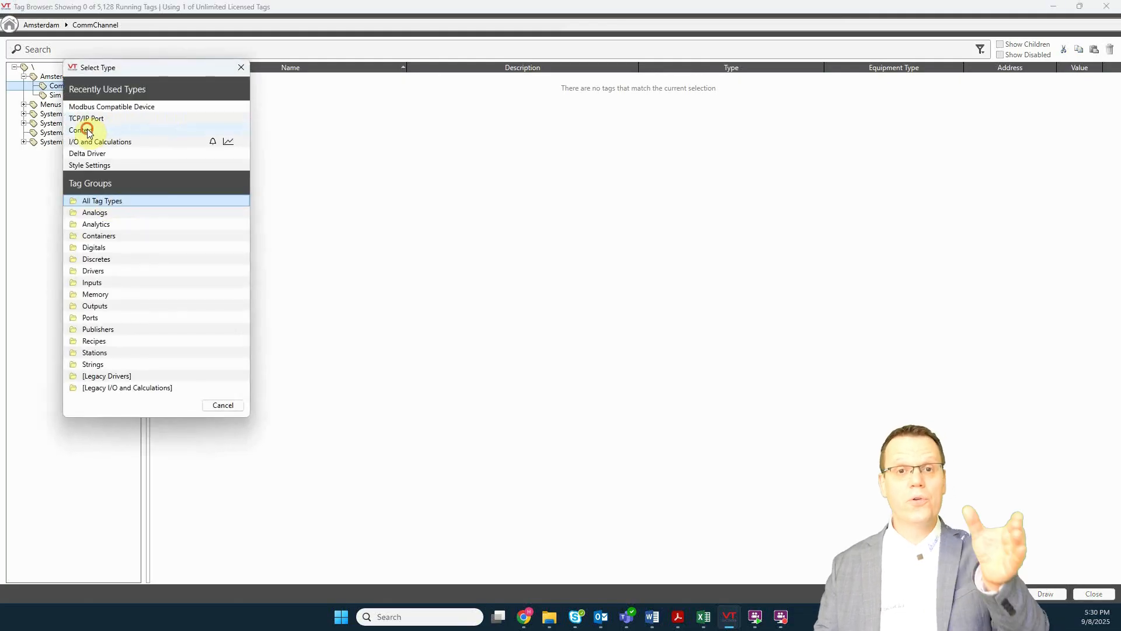
pyautogui.click(88, 130)
pyautogui.click(246, 112)
pyautogui.write('Pump 1')
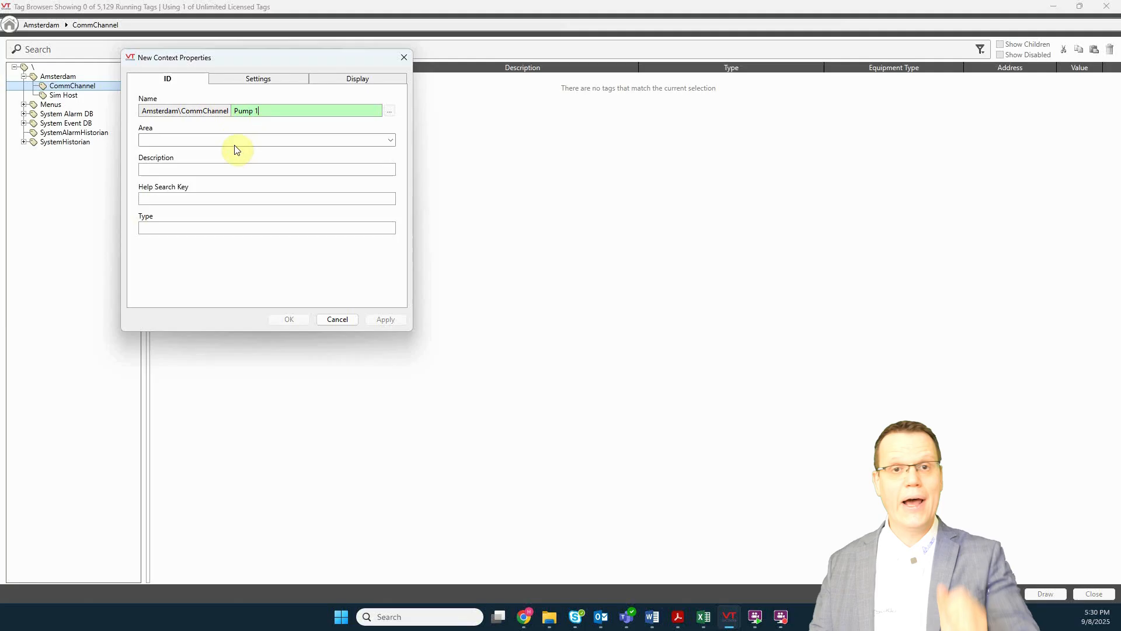
pyautogui.click(178, 170)
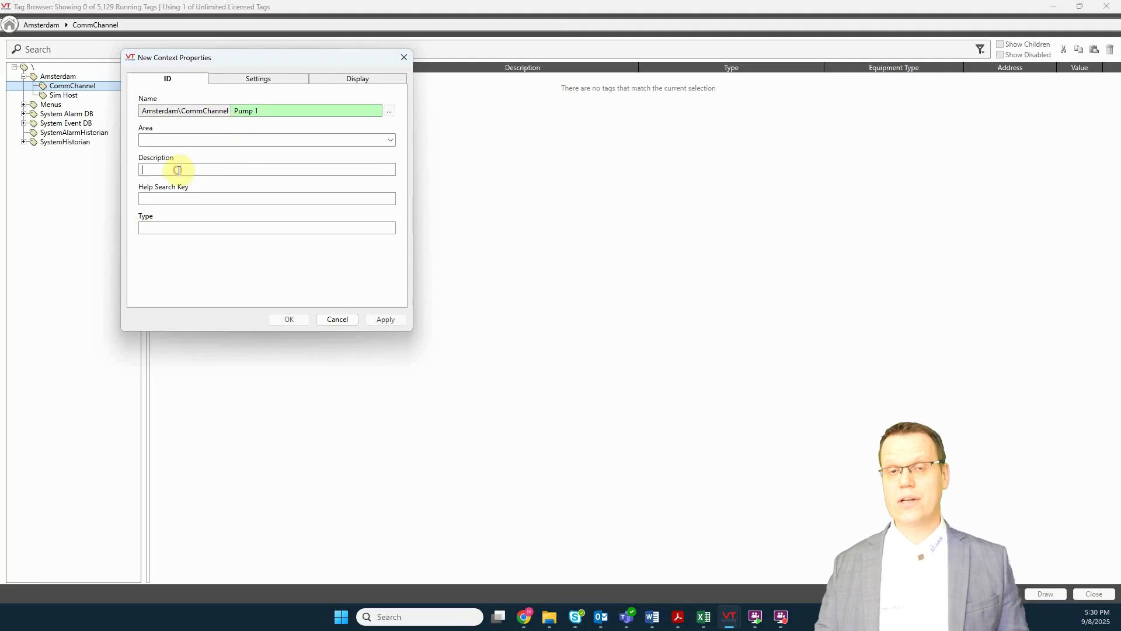
pyautogui.write('Primary pump')
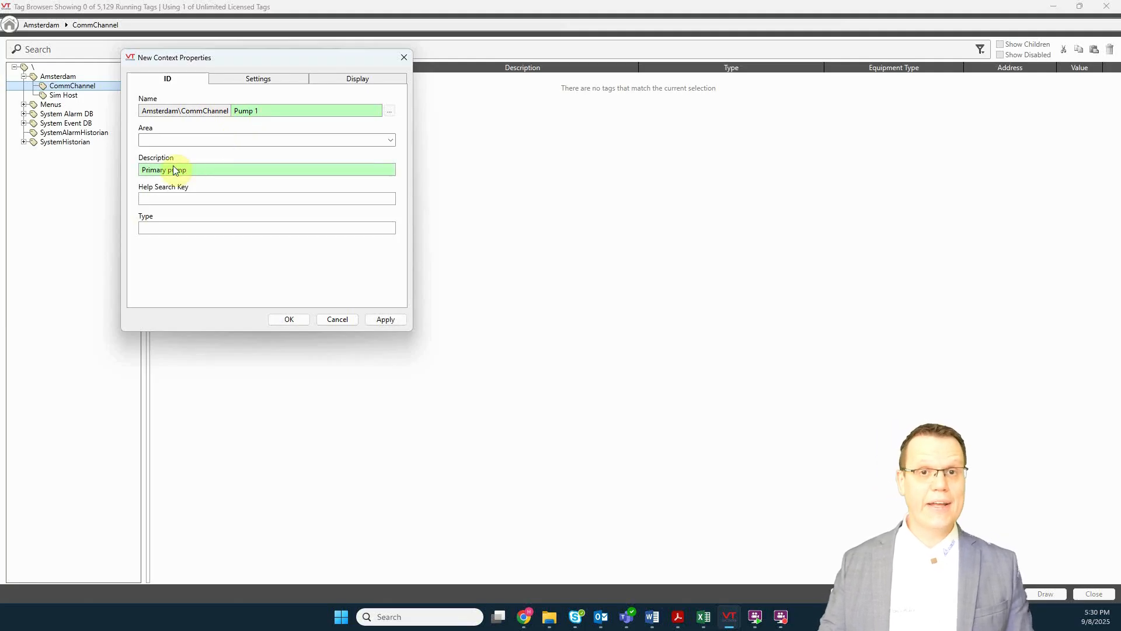
pyautogui.click(385, 319)
pyautogui.click(297, 320)
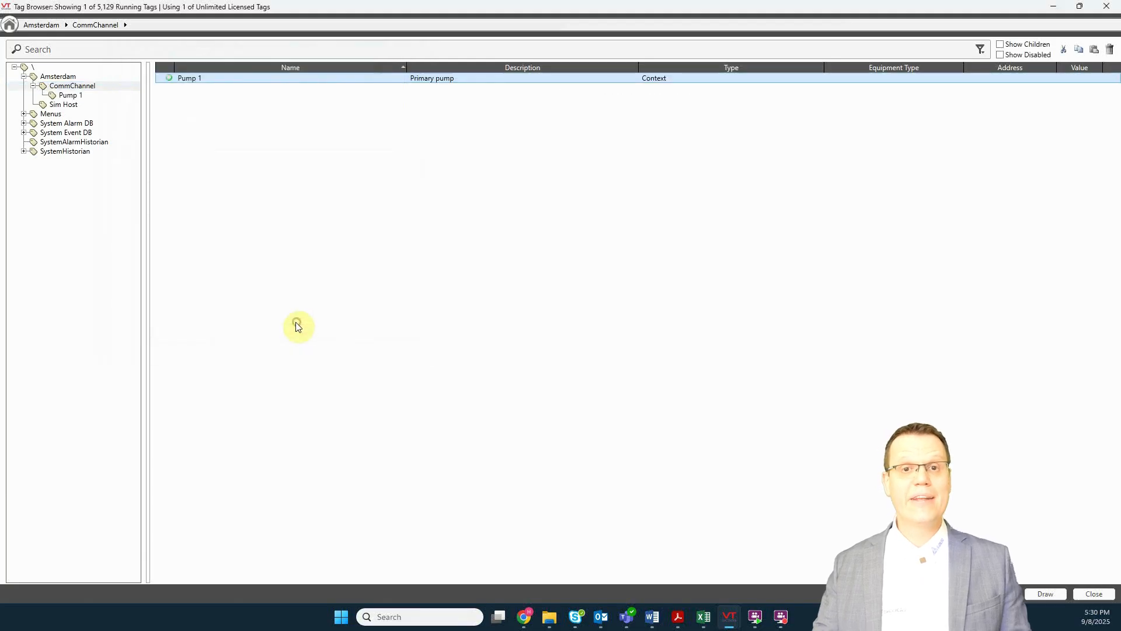
# - Start a new I/O and Calculations tag under Pump 1, named Running with the description Operational status
pyautogui.rightClick(70, 95)
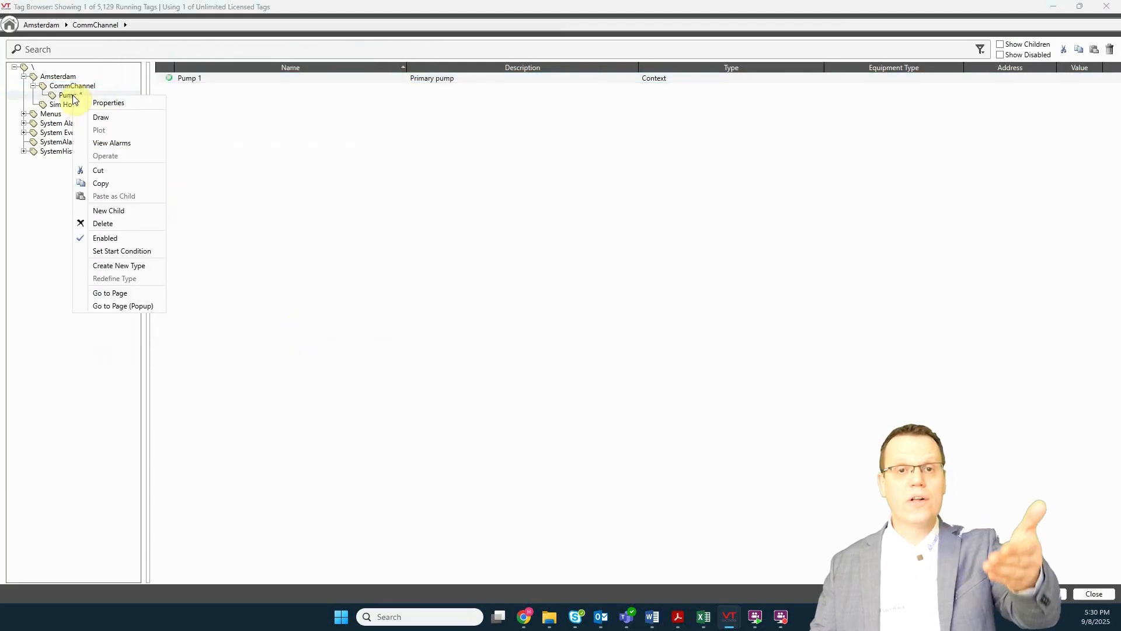
pyautogui.click(104, 211)
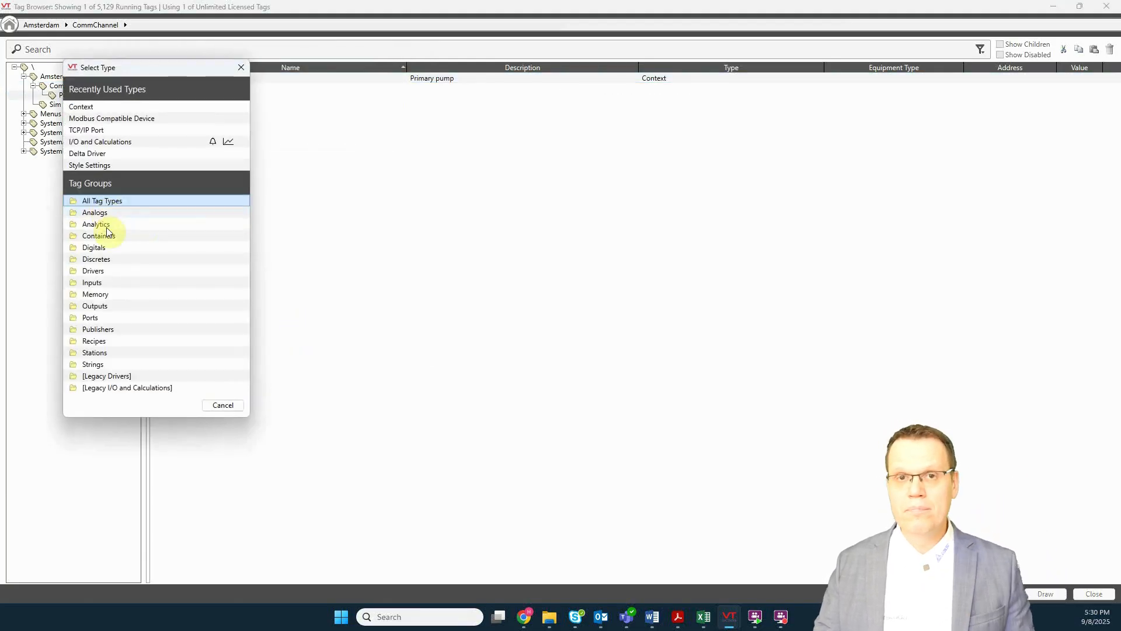
pyautogui.click(112, 142)
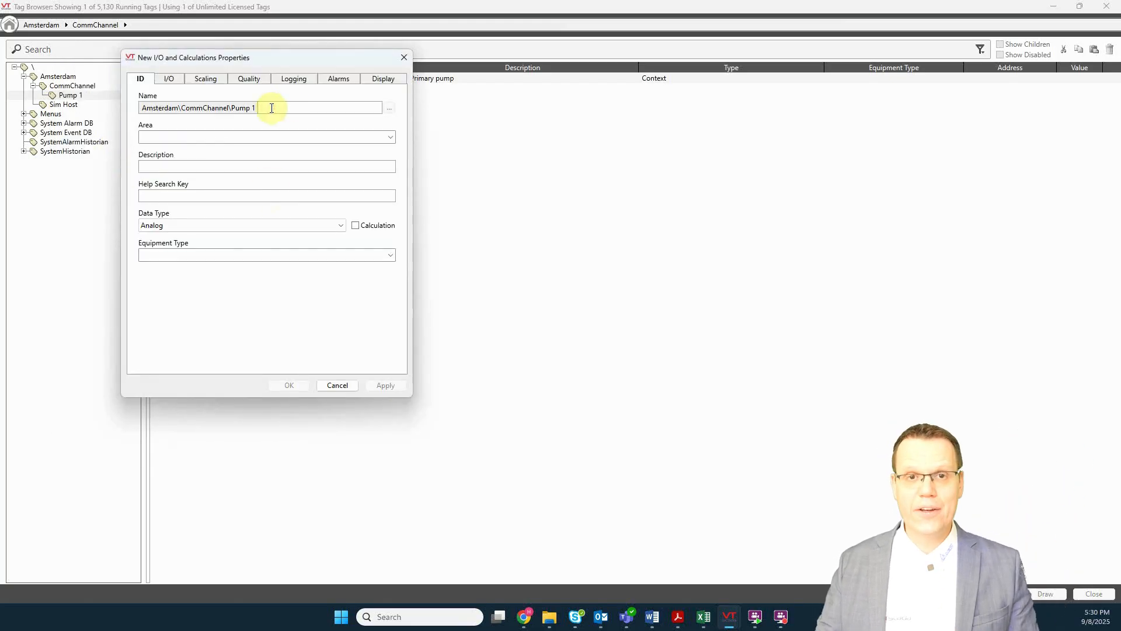
pyautogui.write('Running')
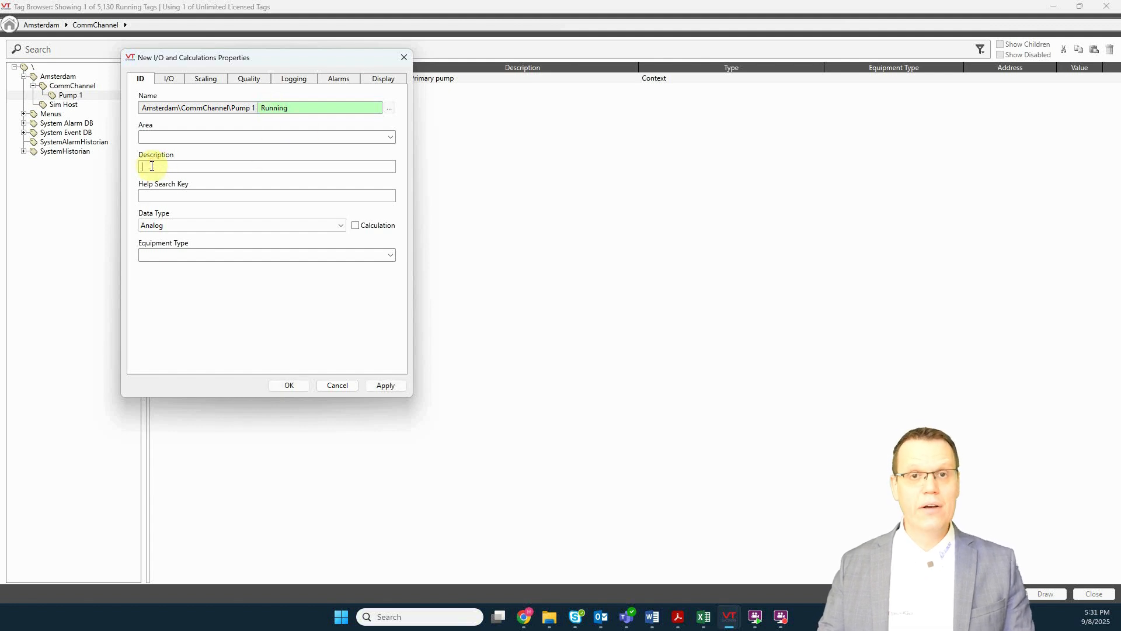
pyautogui.write('Operational status')
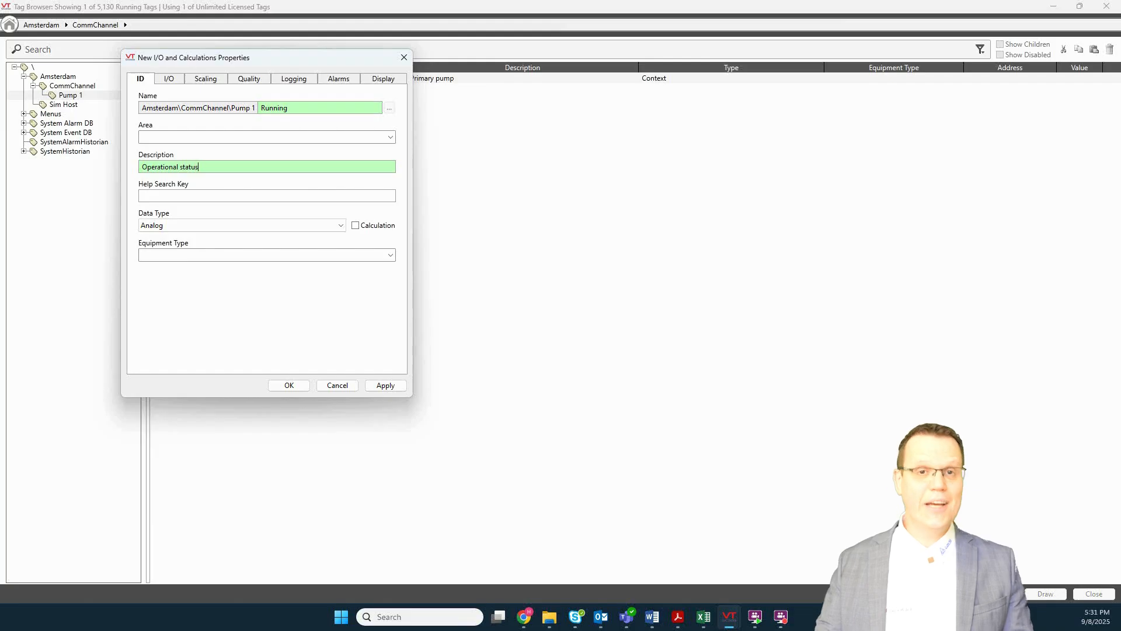
# - Set the Running tag's data type to Digital and its equipment type to Pump, and apply the changes
pyautogui.click(164, 227)
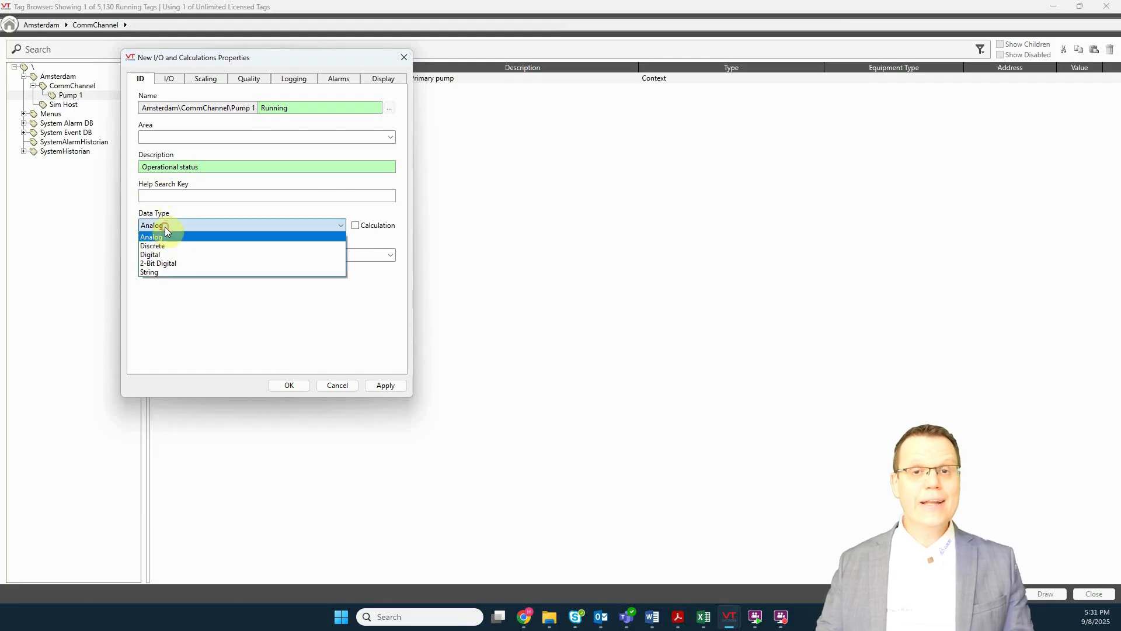
pyautogui.click(158, 246)
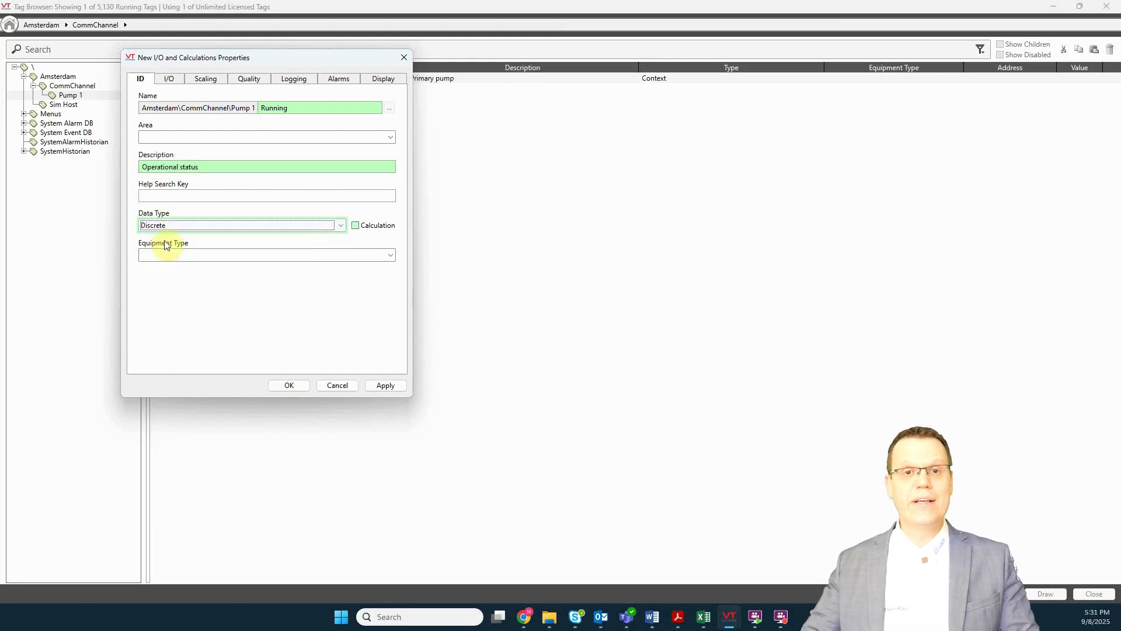
pyautogui.click(166, 227)
pyautogui.click(158, 255)
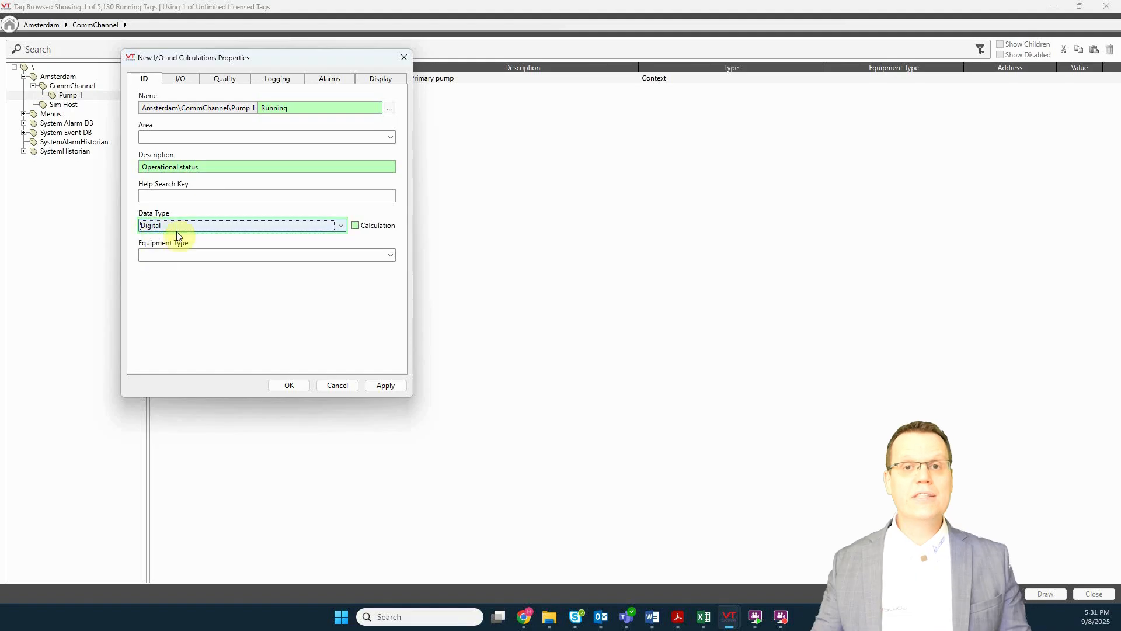
pyautogui.click(390, 255)
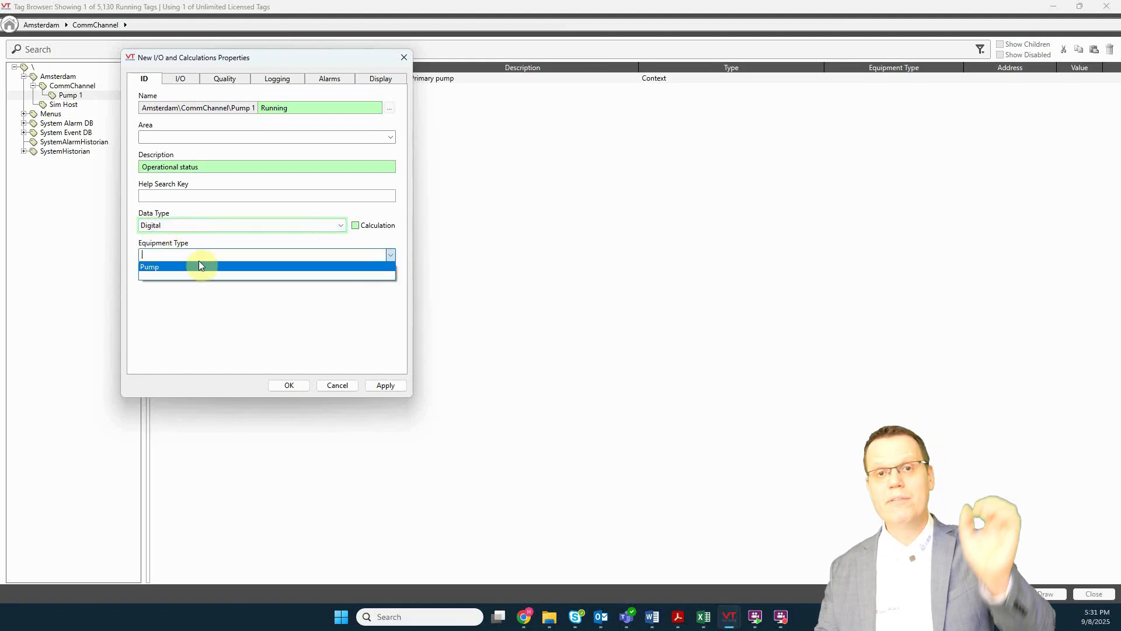
pyautogui.click(178, 267)
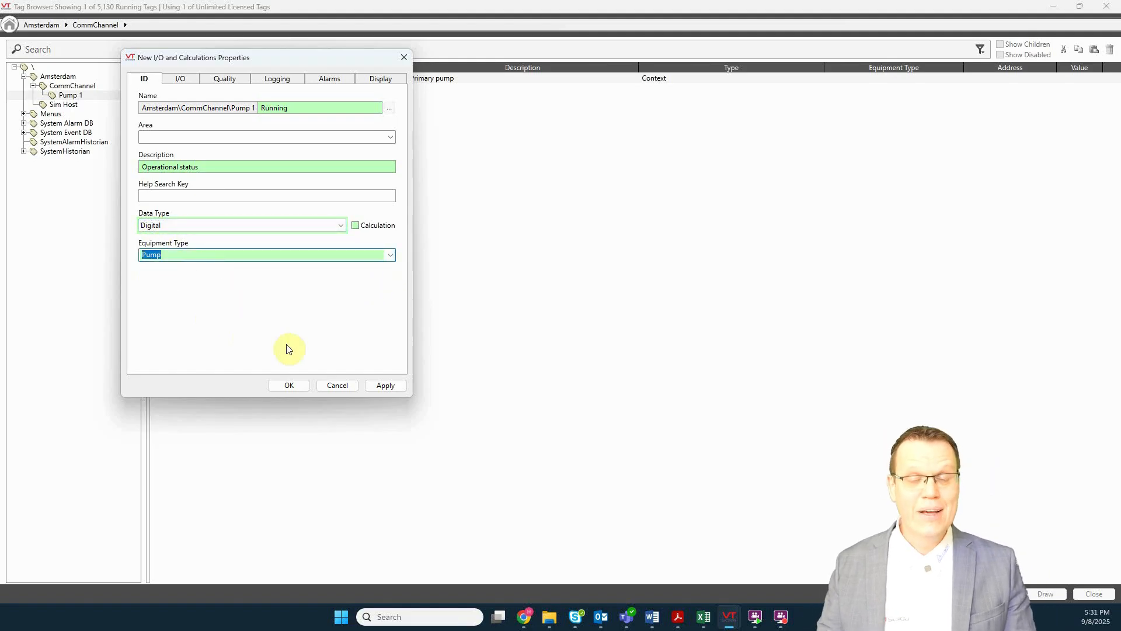
pyautogui.click(384, 385)
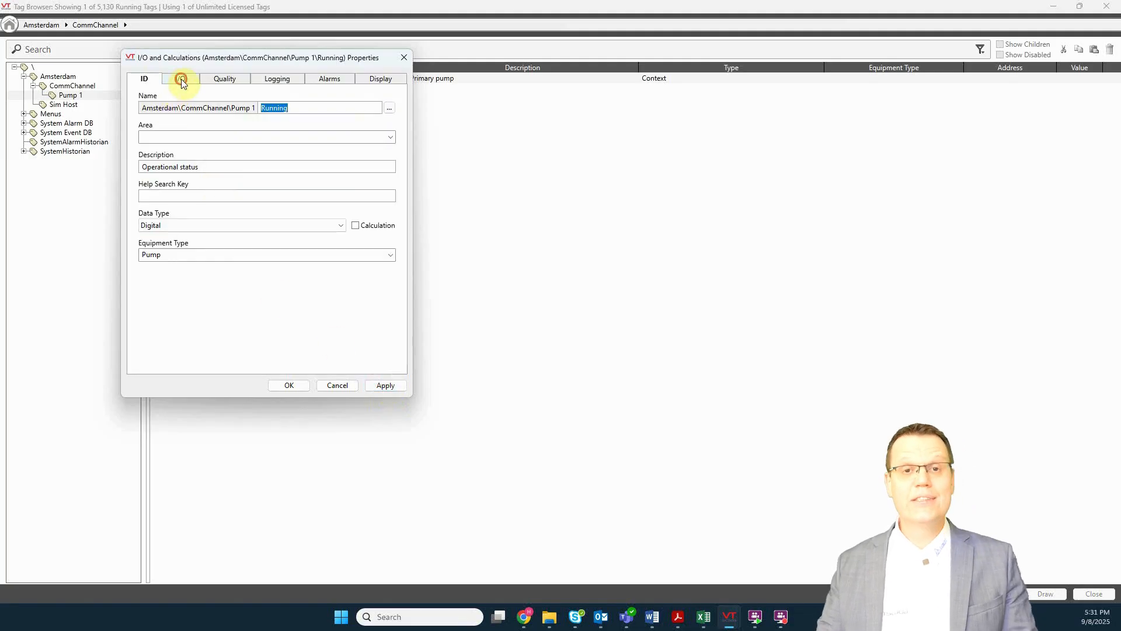
# - Set the Running tag's I/O read address to 3 and save the tag
pyautogui.click(181, 79)
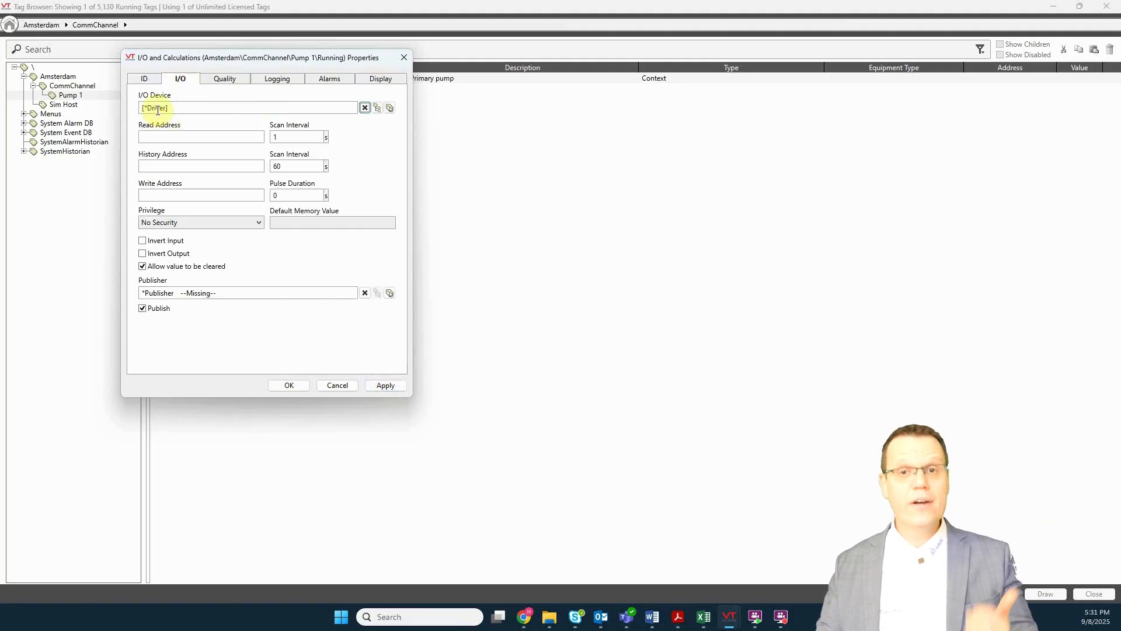
pyautogui.click(168, 137)
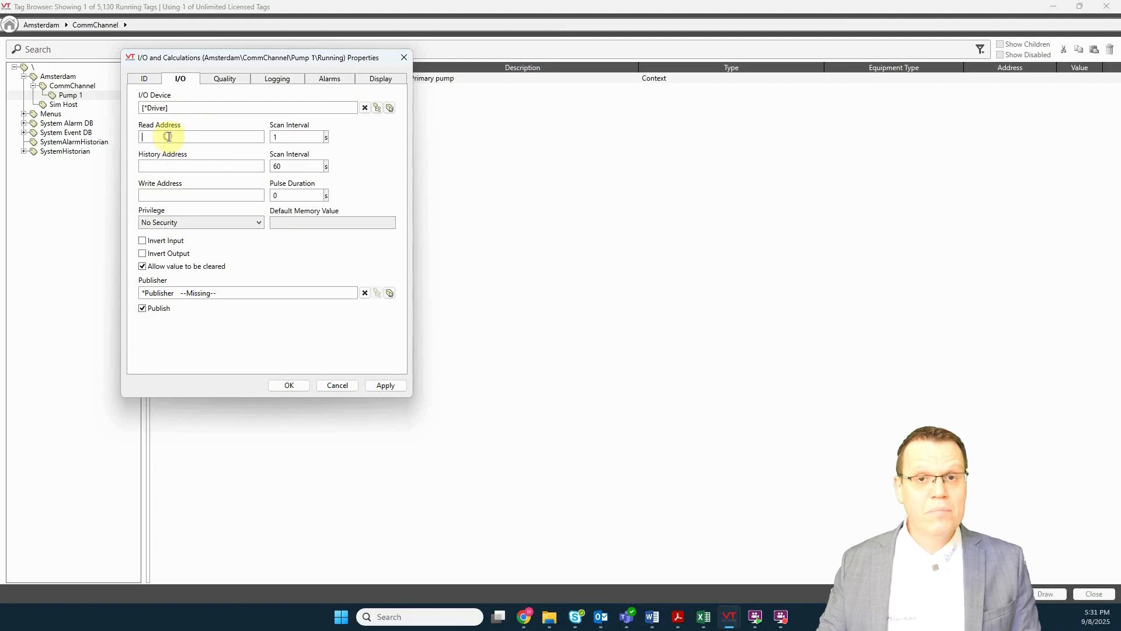
pyautogui.write('3')
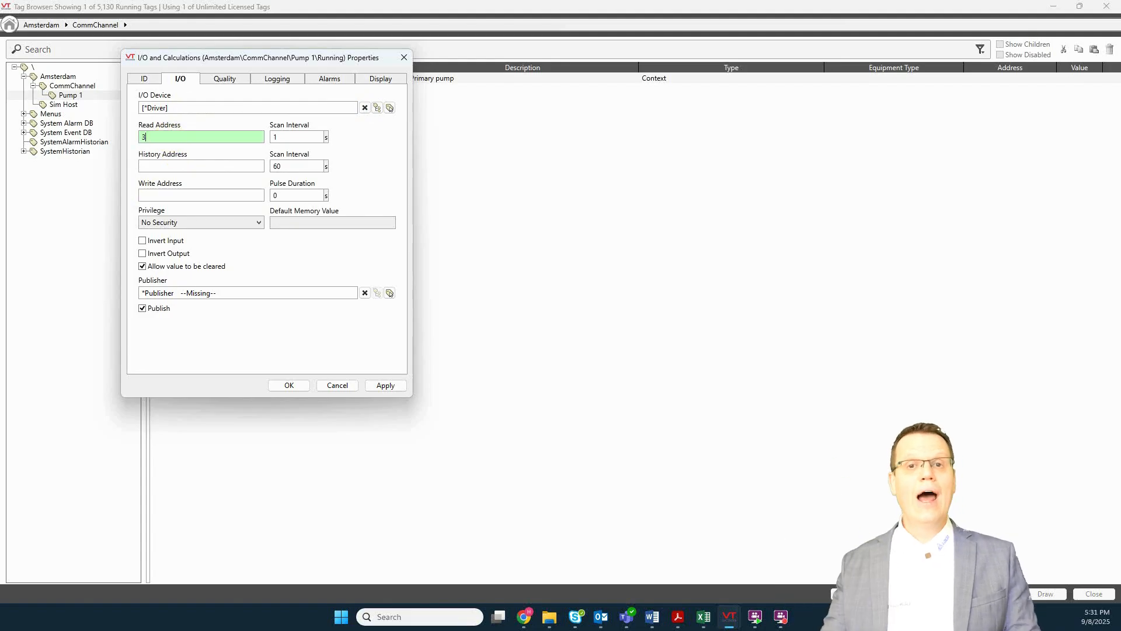
pyautogui.click(387, 386)
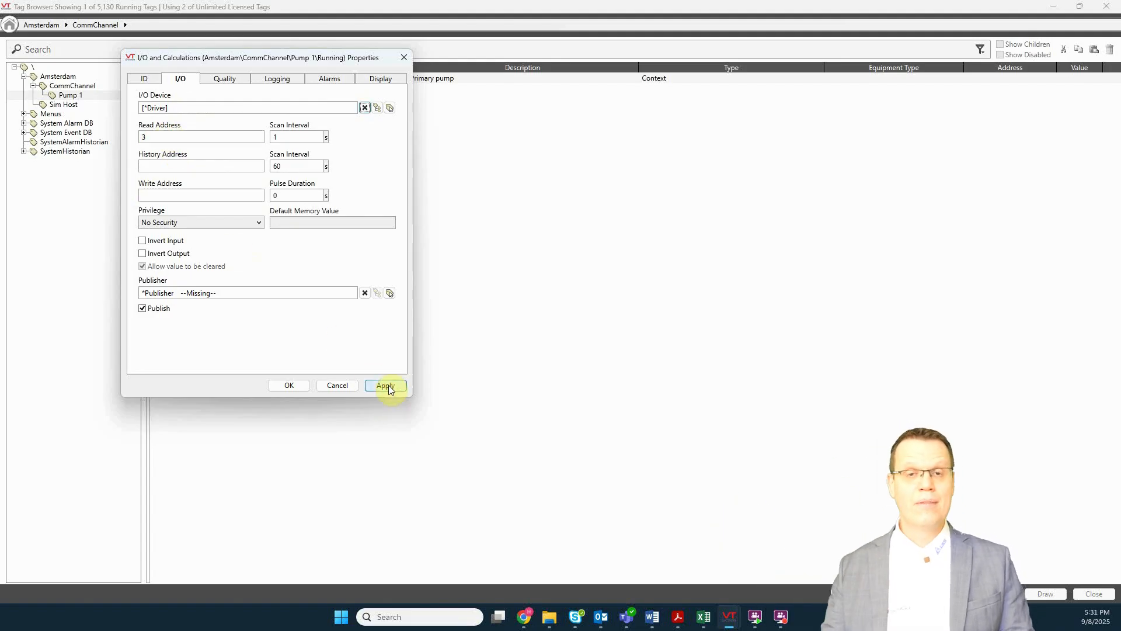
pyautogui.click(296, 388)
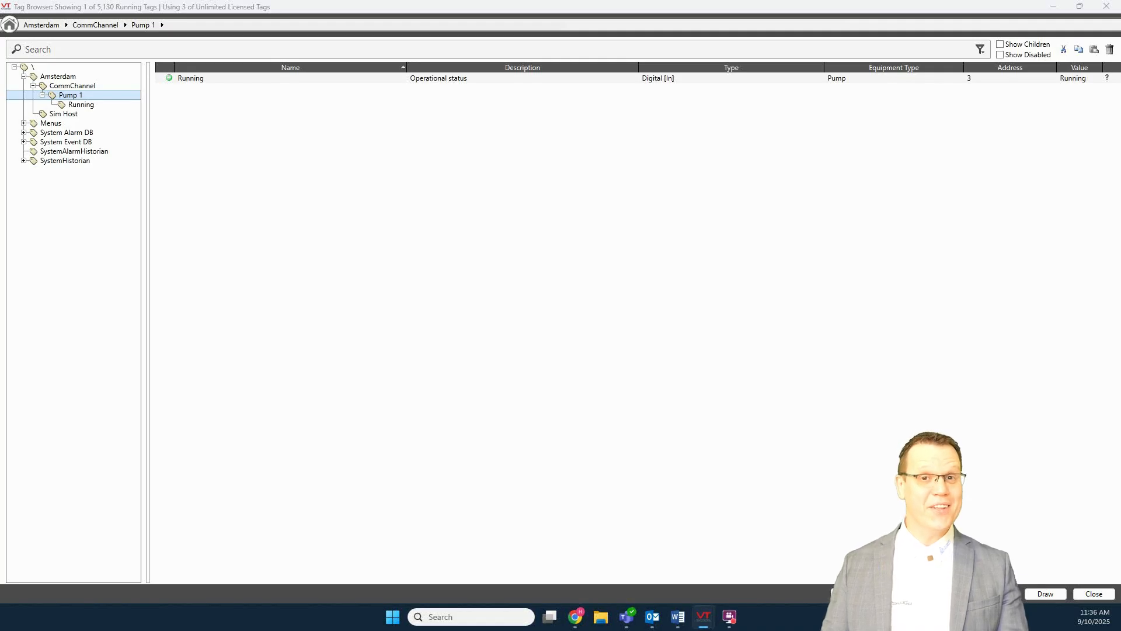
# - Draw the Running tag on the Overview page as a PumpLarge02 equipment widget just below the VTScada logo
pyautogui.rightClick(258, 79)
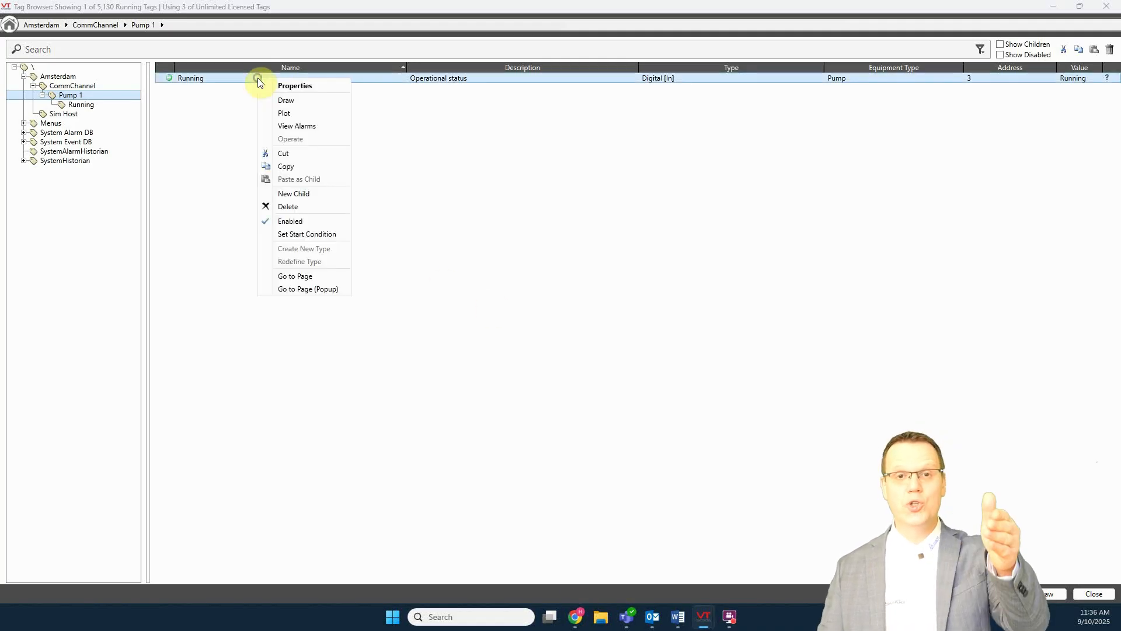
pyautogui.click(287, 101)
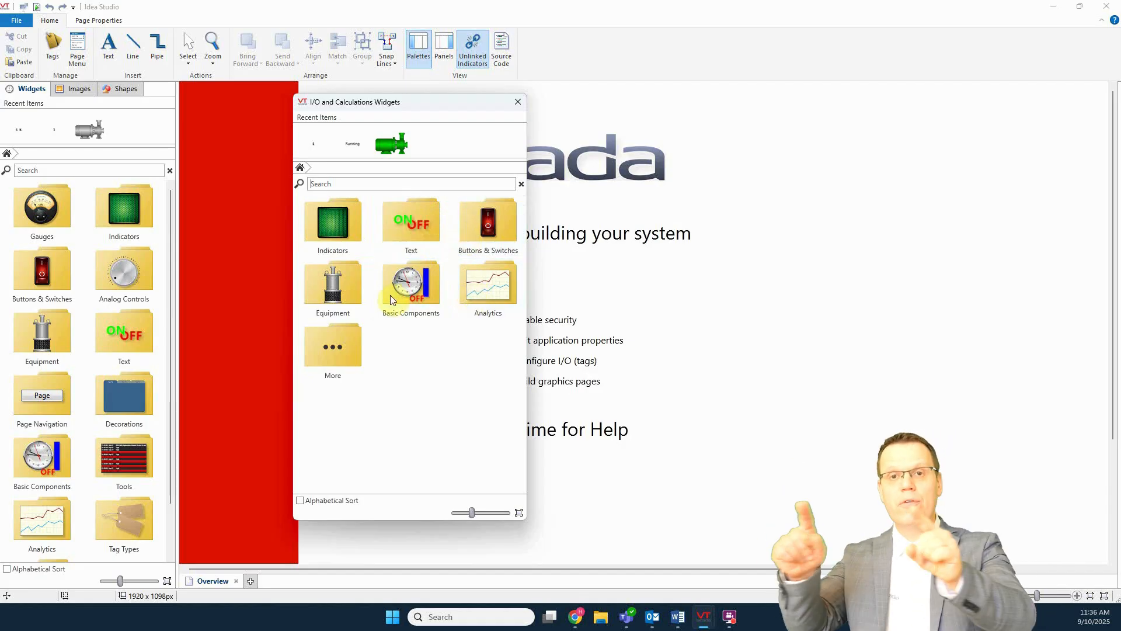
pyautogui.click(334, 284)
pyautogui.click(336, 228)
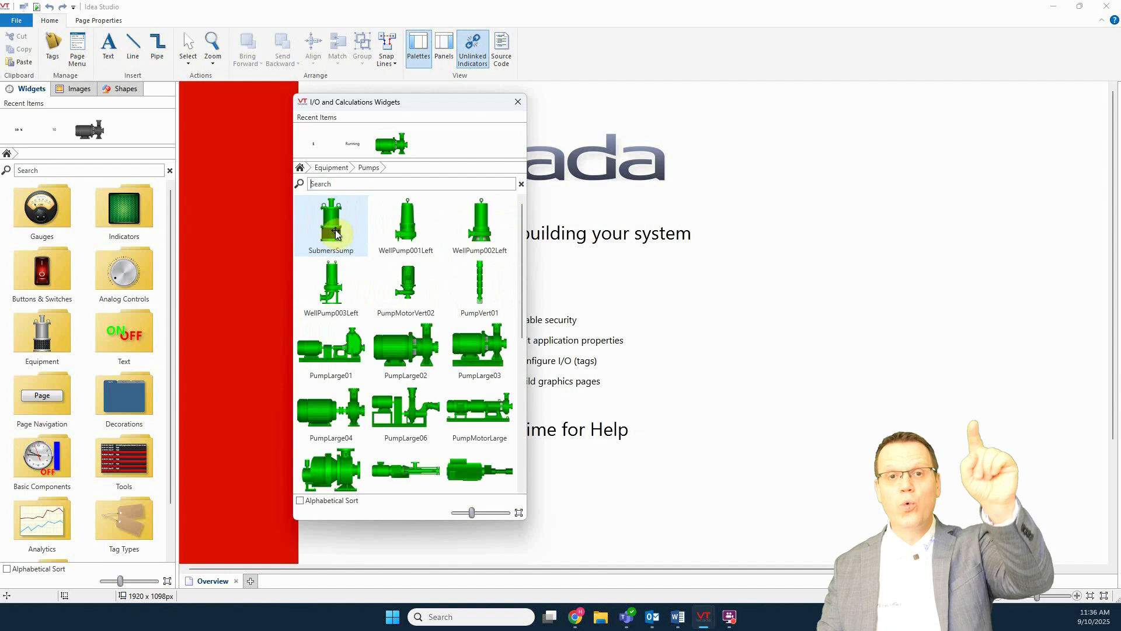
pyautogui.moveTo(401, 358); pyautogui.dragTo(392, 295)
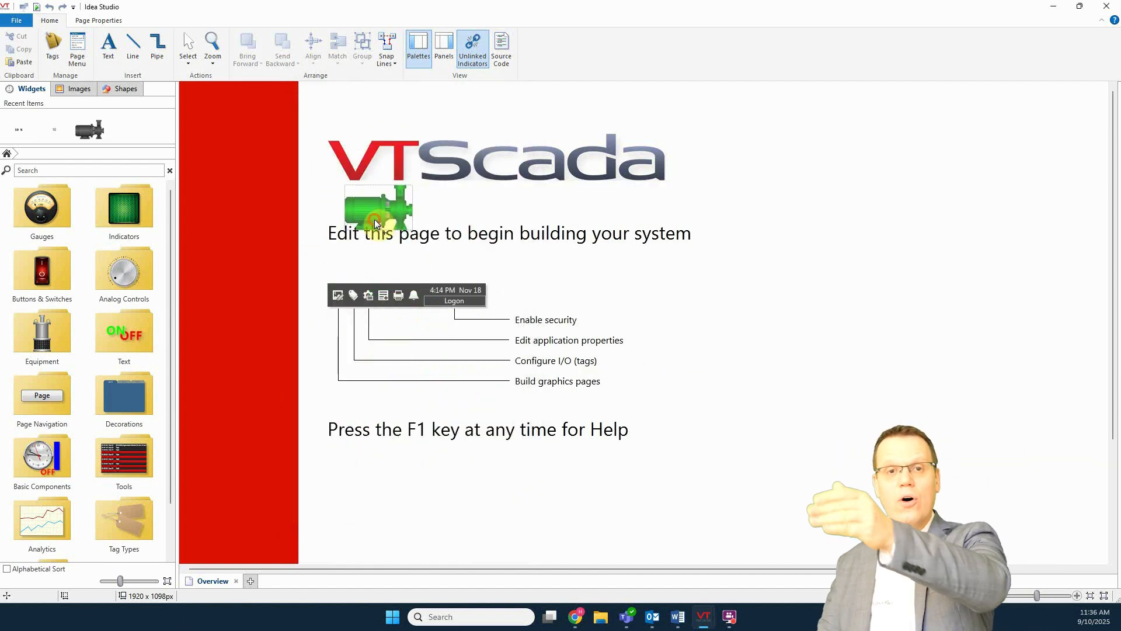
# - Delete the default instruction text and toolbar diagram below the logo on the Overview page
pyautogui.click(727, 449)
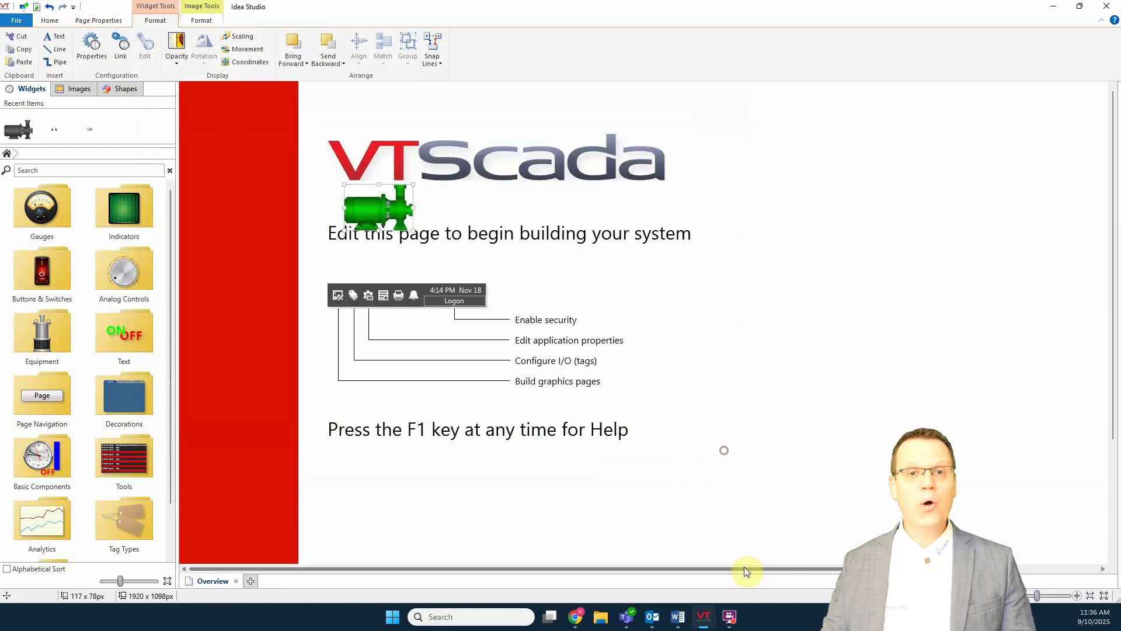
pyautogui.moveTo(1062, 538); pyautogui.dragTo(311, 224)
pyautogui.press('Delete')
# - Enlarge the pump widget, shrink the VTScada logo, and move both higher on the page with the pump below the logo
pyautogui.moveTo(394, 212); pyautogui.dragTo(395, 226)
pyautogui.moveTo(413, 245); pyautogui.dragTo(435, 260)
pyautogui.click(642, 169)
pyautogui.moveTo(666, 181); pyautogui.dragTo(626, 175)
pyautogui.moveTo(526, 157); pyautogui.dragTo(507, 120)
pyautogui.moveTo(426, 228); pyautogui.dragTo(422, 197)
pyautogui.click(333, 257)
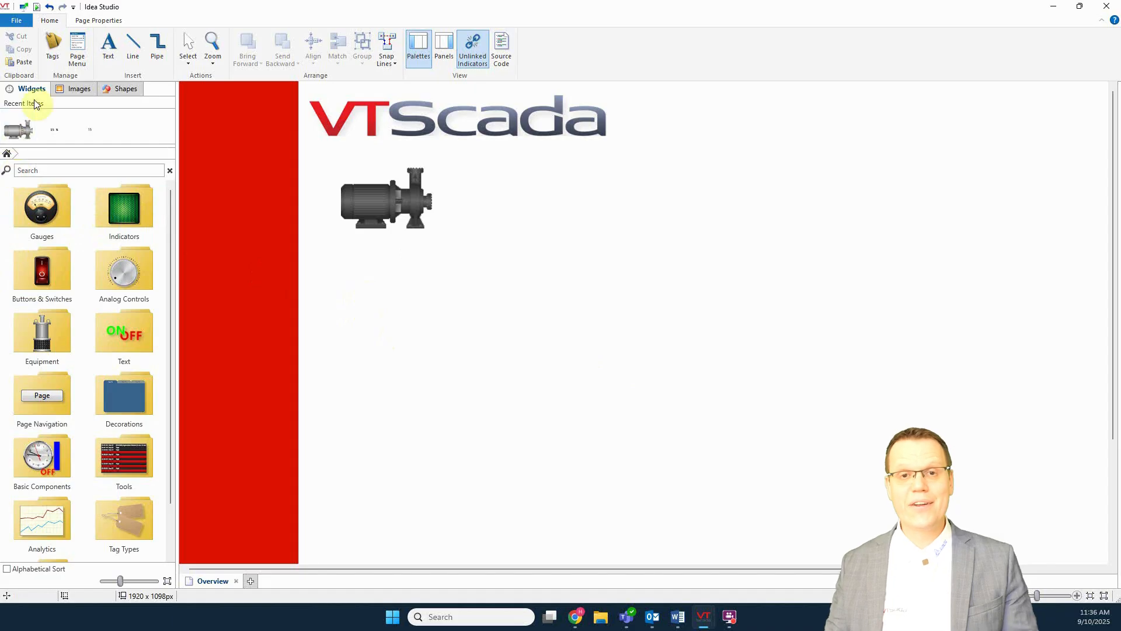
# - Place an I/O Multi-Text widget from the Text widgets directly below the pump
pyautogui.moveTo(170, 234)
pyautogui.mouseDown()
pyautogui.moveTo(173, 331)
pyautogui.moveTo(163, 220)
pyautogui.mouseUp()
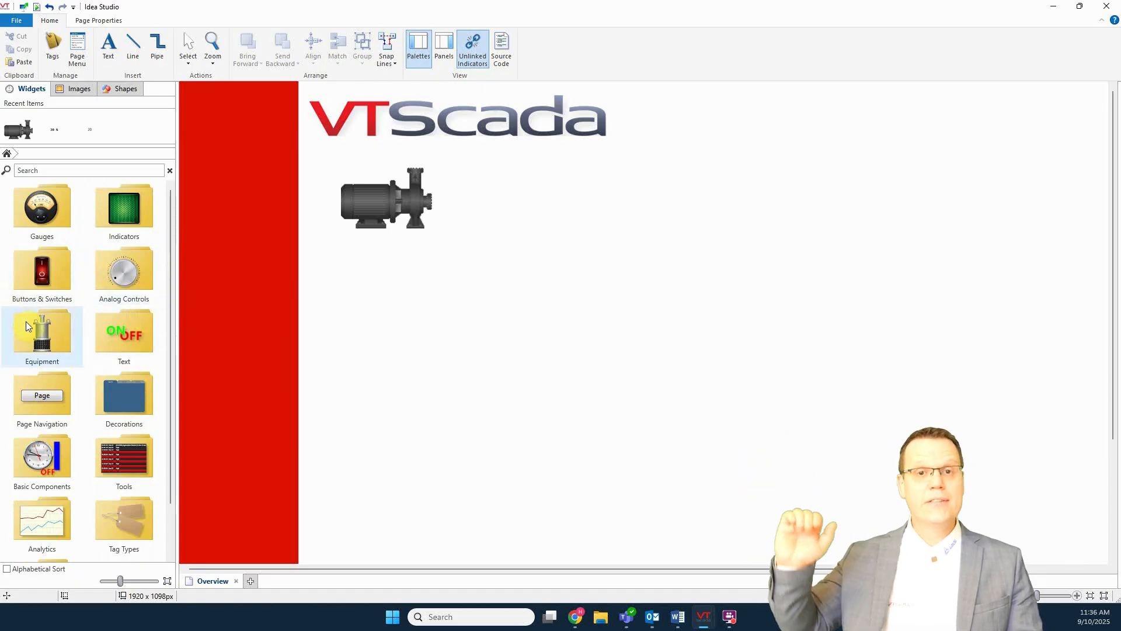
pyautogui.click(118, 336)
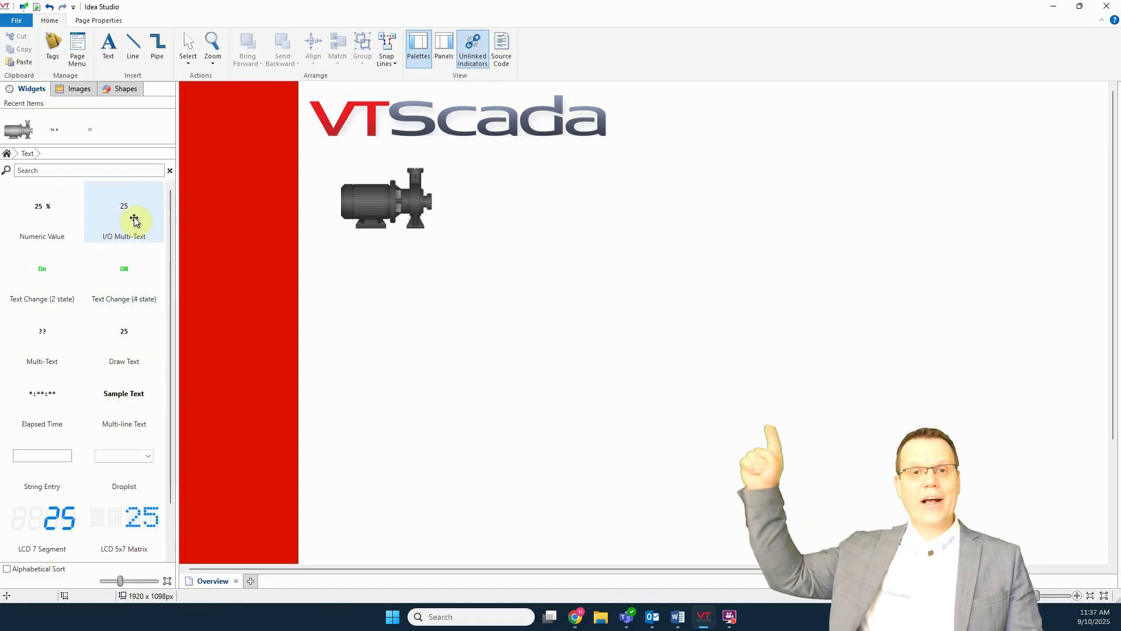
pyautogui.moveTo(131, 212); pyautogui.dragTo(389, 260)
# - Link the I/O Multi-Text widget to the Running tag of Pump 1 through its properties
pyautogui.rightClick(388, 258)
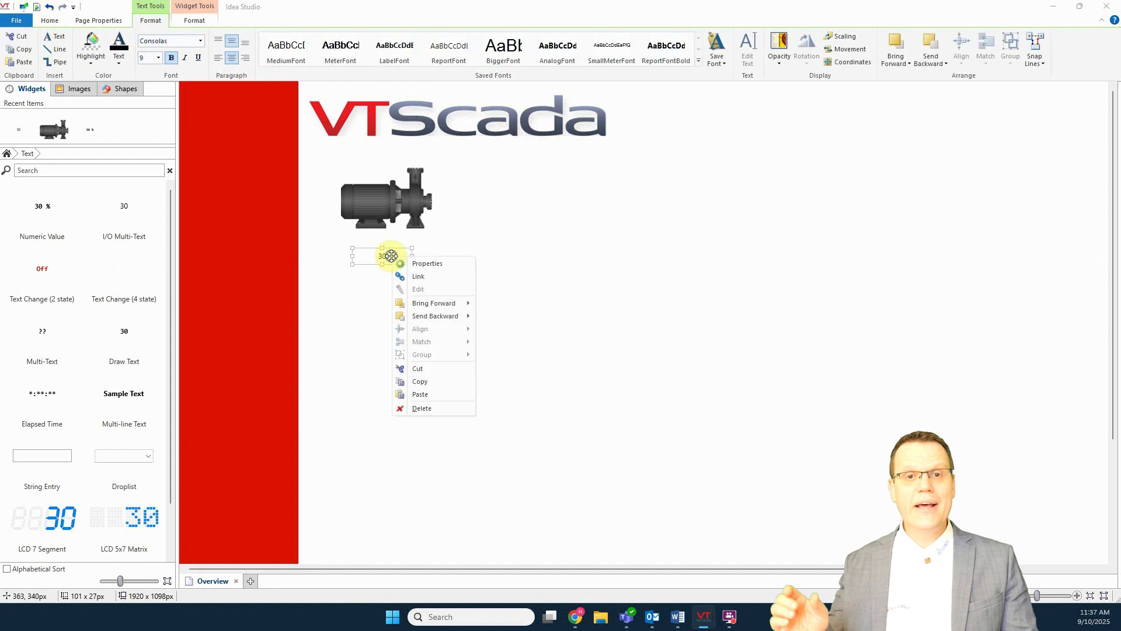
pyautogui.click(440, 264)
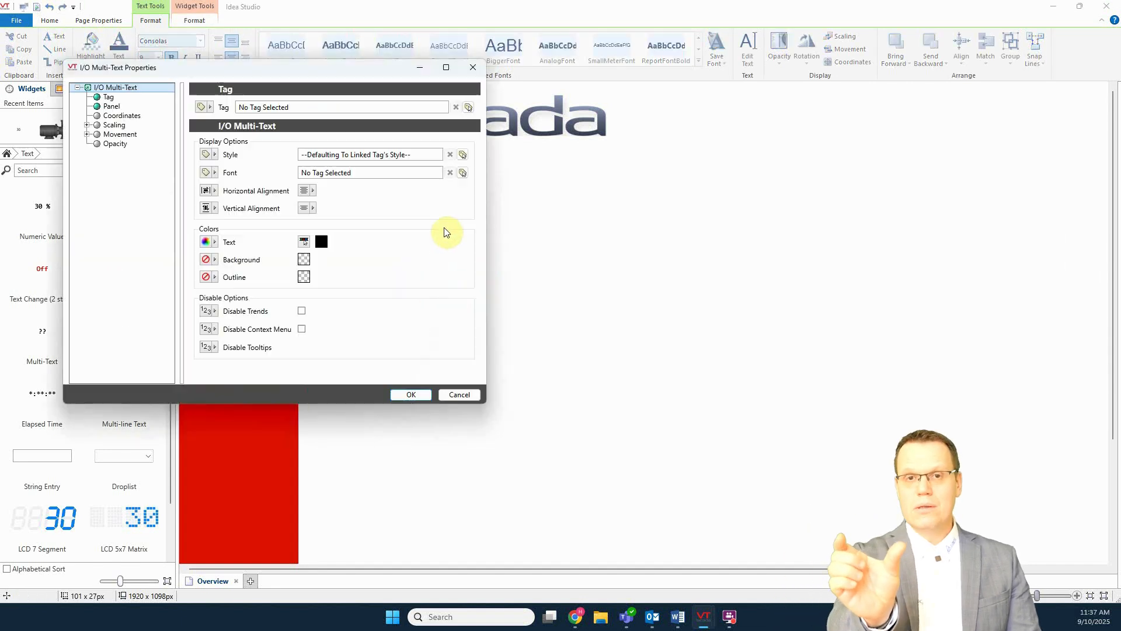
pyautogui.click(469, 106)
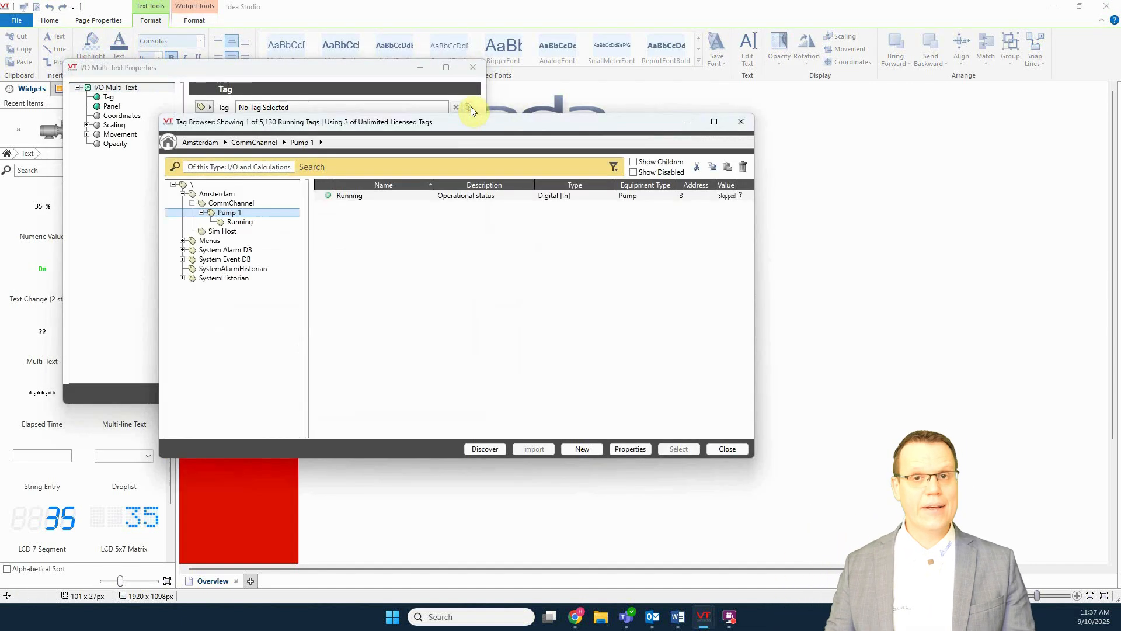
pyautogui.click(351, 195)
pyautogui.click(679, 449)
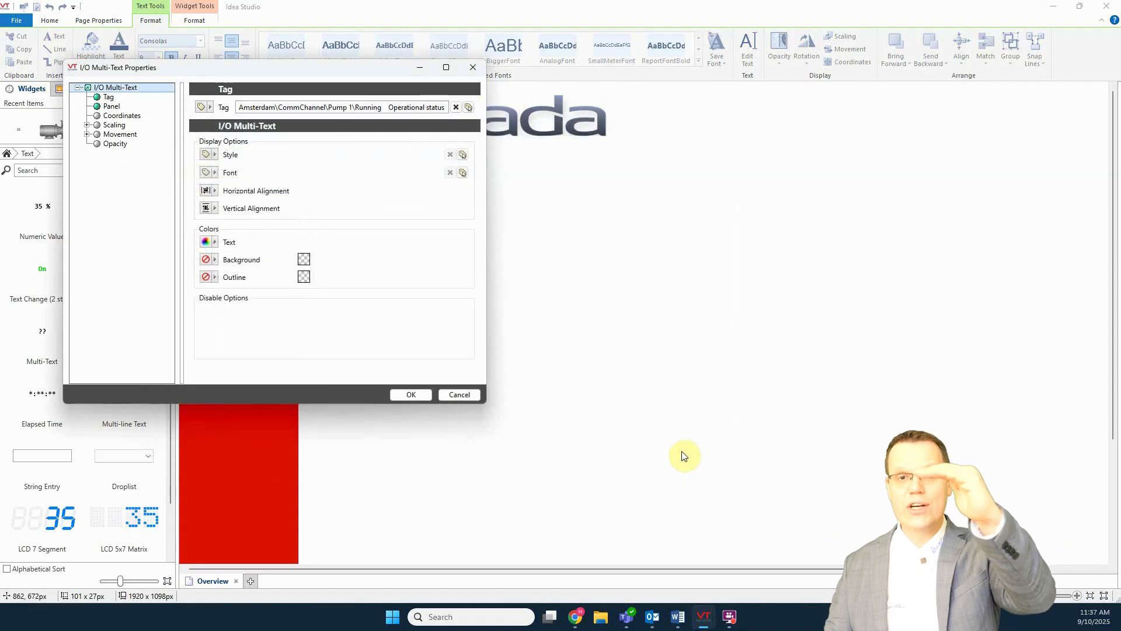
pyautogui.click(417, 395)
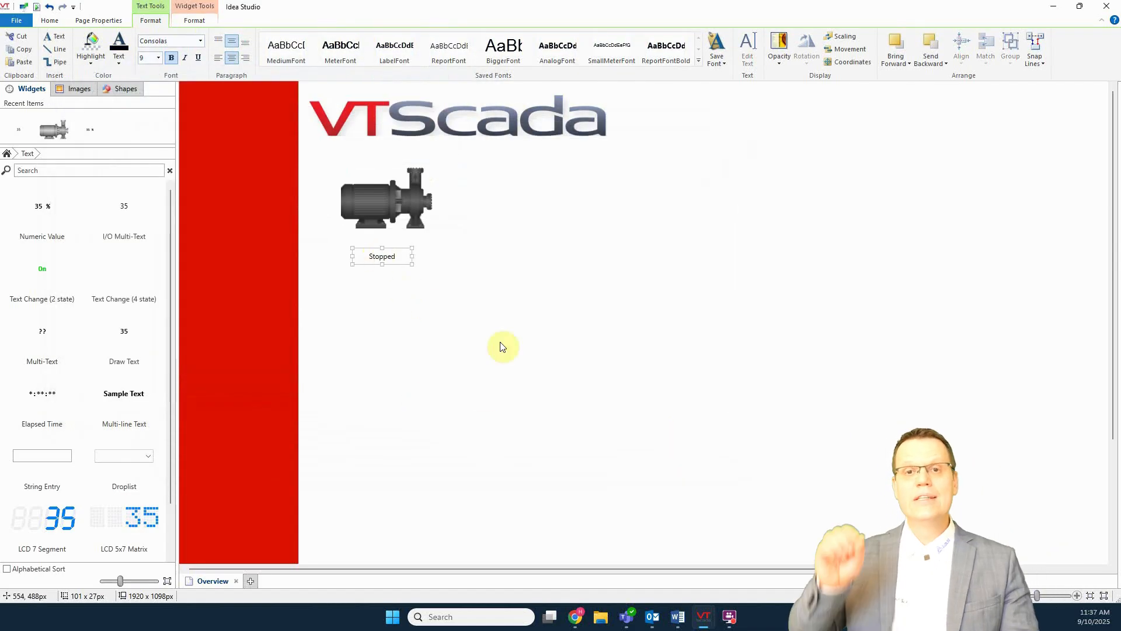
# - Set the pump status text below the pump to font size 18 and a dark teal colour
pyautogui.click(314, 241)
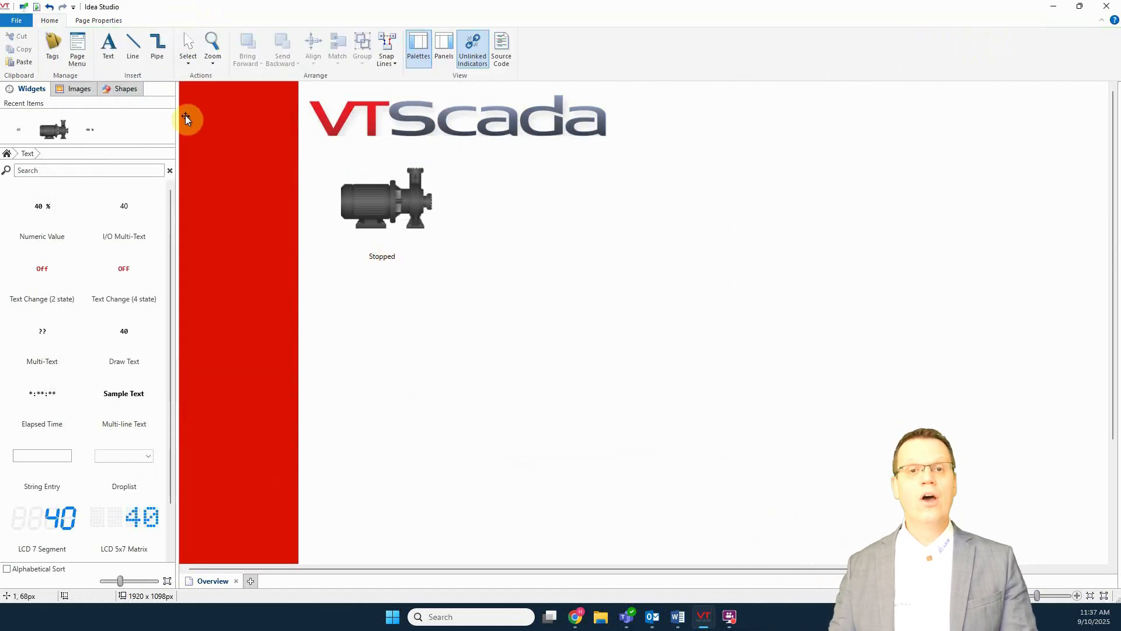
pyautogui.click(386, 263)
pyautogui.click(159, 57)
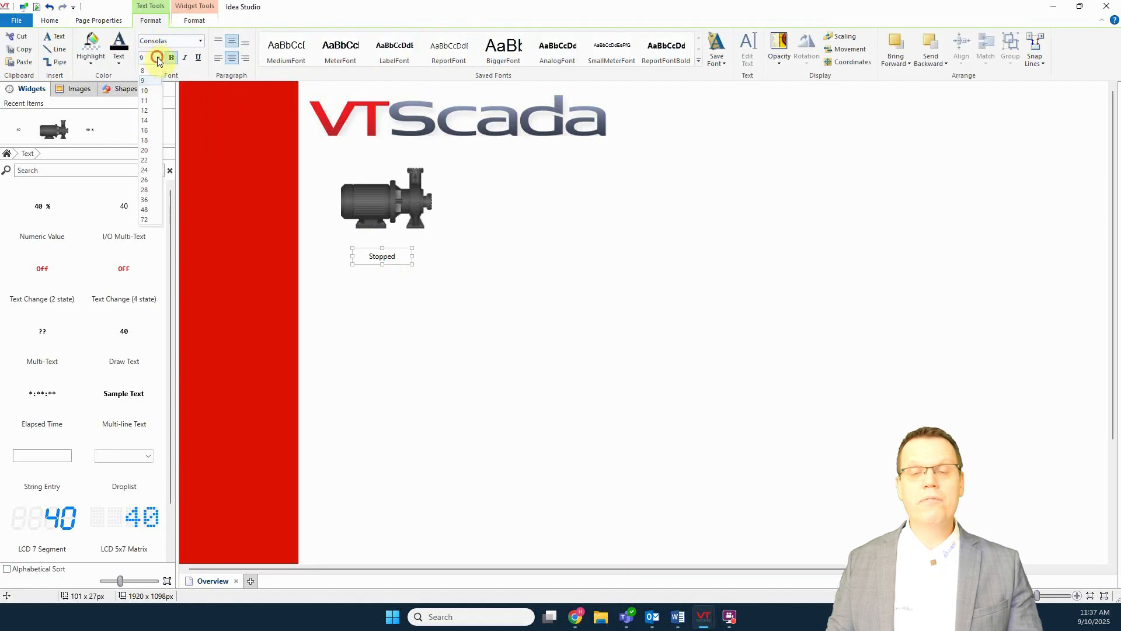
pyautogui.click(145, 141)
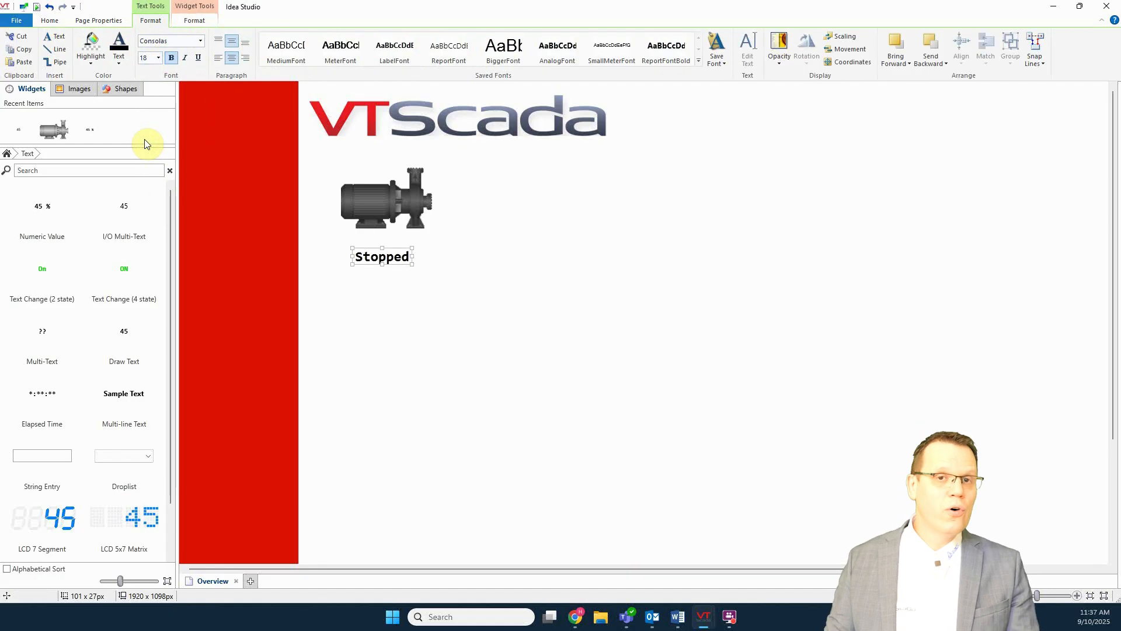
pyautogui.click(119, 61)
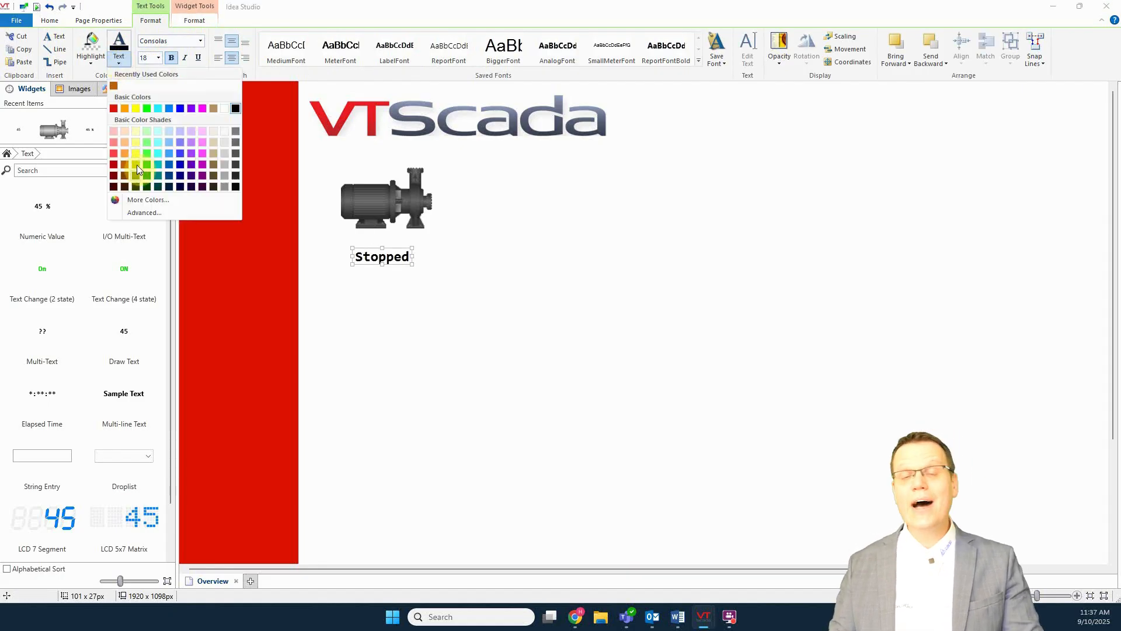
pyautogui.click(155, 176)
pyautogui.click(525, 287)
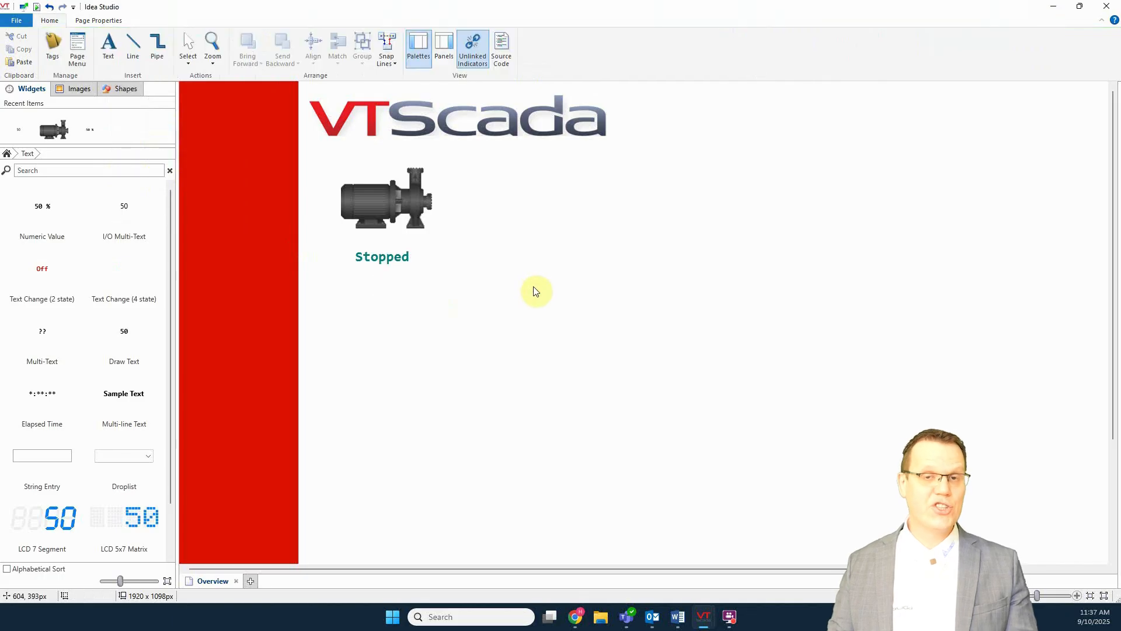
# - Enlarge the pump widget to about 156 x 104 px and centre it above the status text
pyautogui.click(437, 226)
pyautogui.moveTo(433, 228); pyautogui.dragTo(448, 241)
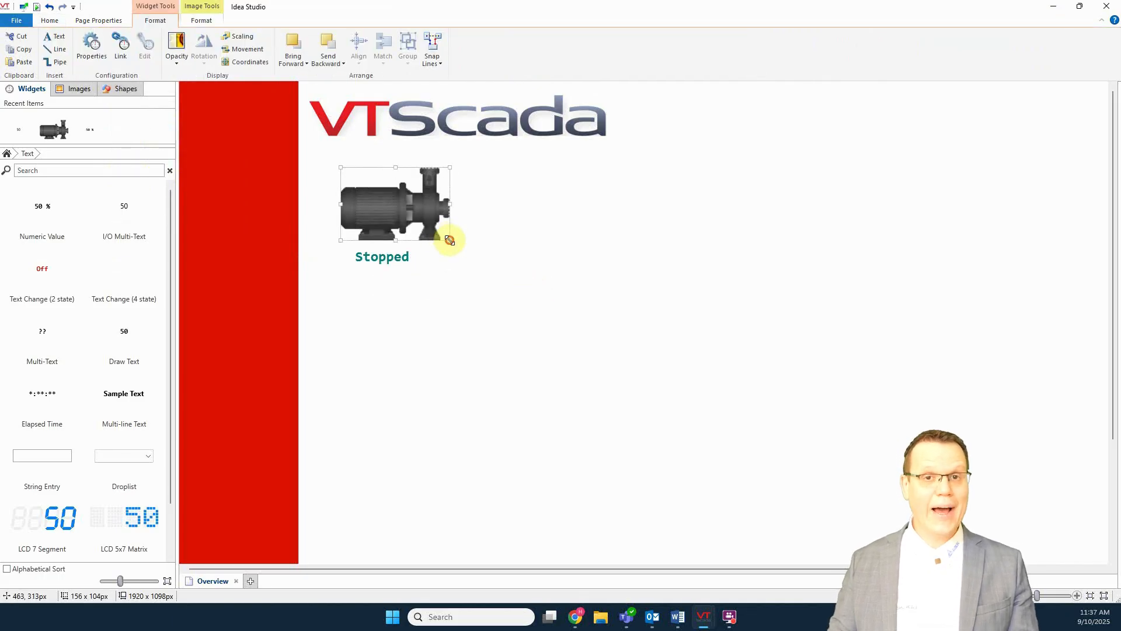
pyautogui.click(477, 307)
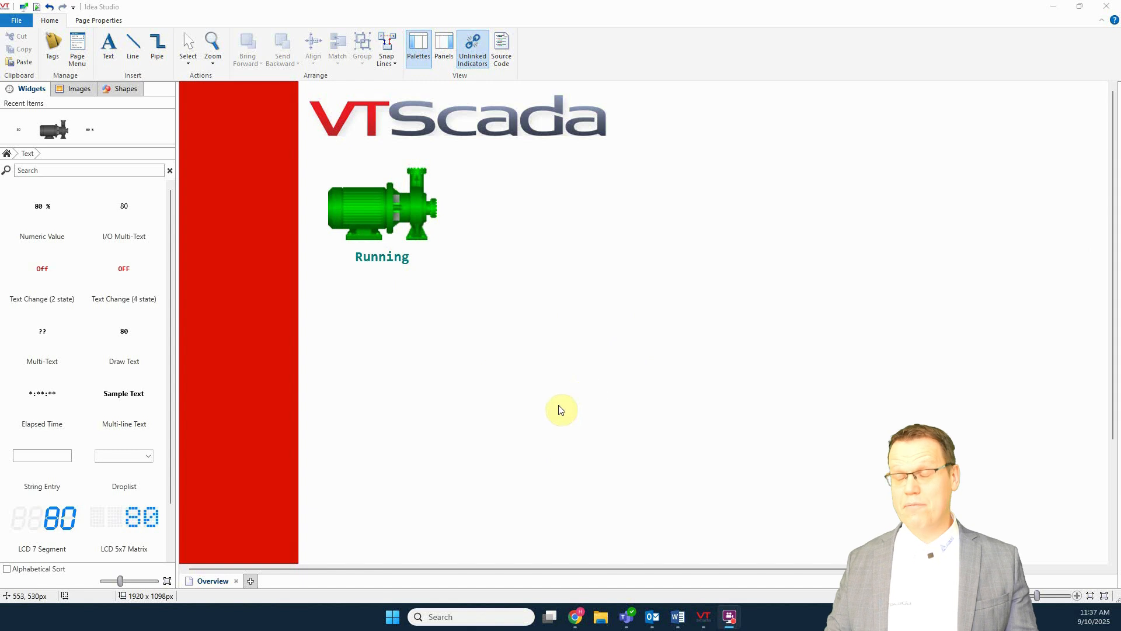
# - Check the equipment type in the properties of Pump 1's Running tag, leaving the tag as it is
pyautogui.click(52, 45)
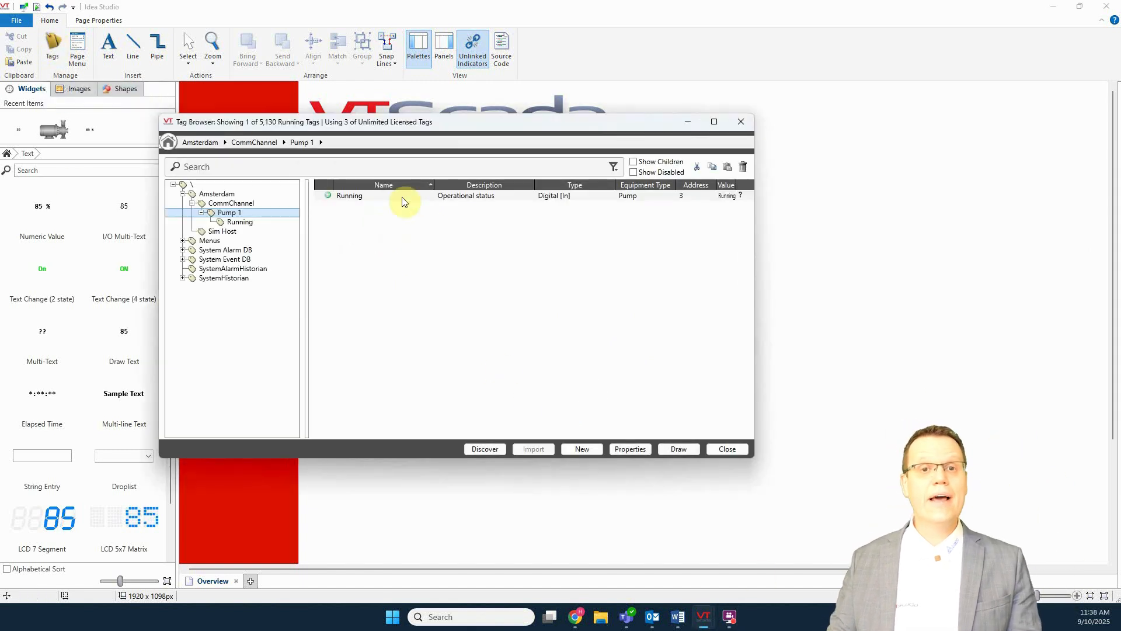
pyautogui.doubleClick(435, 195)
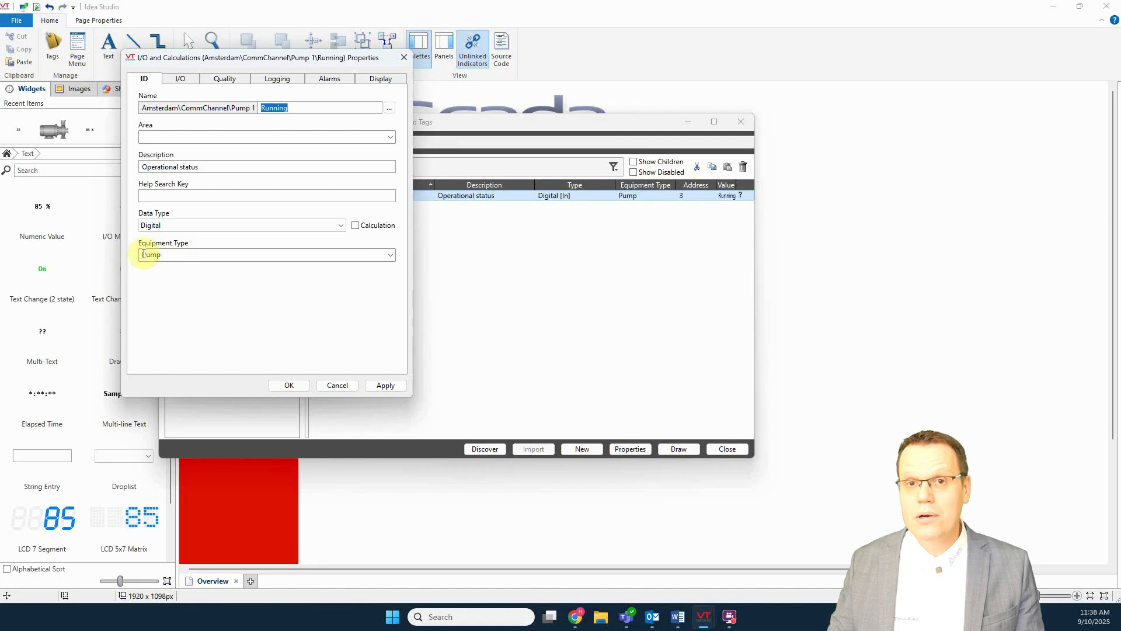
pyautogui.click(343, 386)
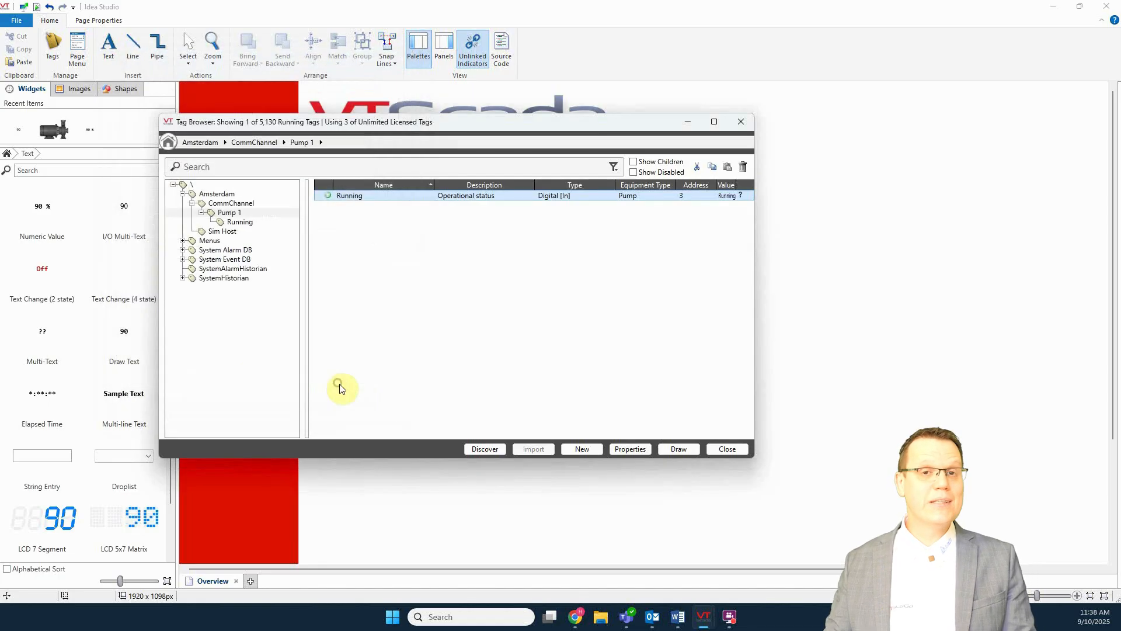
# - Examine the Pump equipment type's values, labels and colours in the root-level SystemStyle tag, including the form for adding a value
pyautogui.click(214, 184)
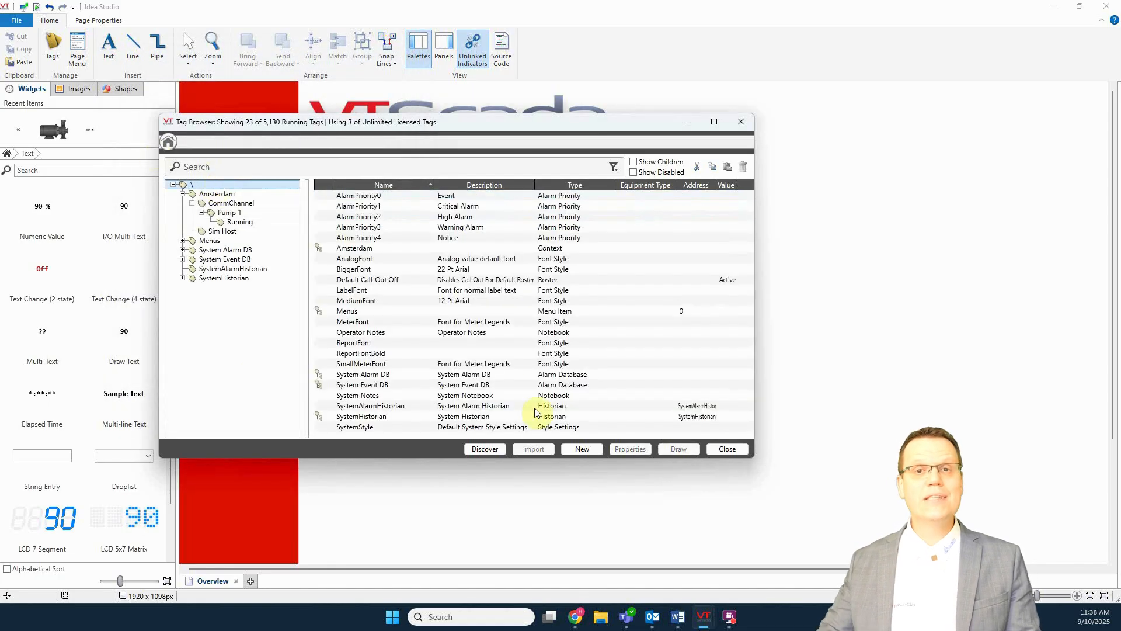
pyautogui.doubleClick(347, 428)
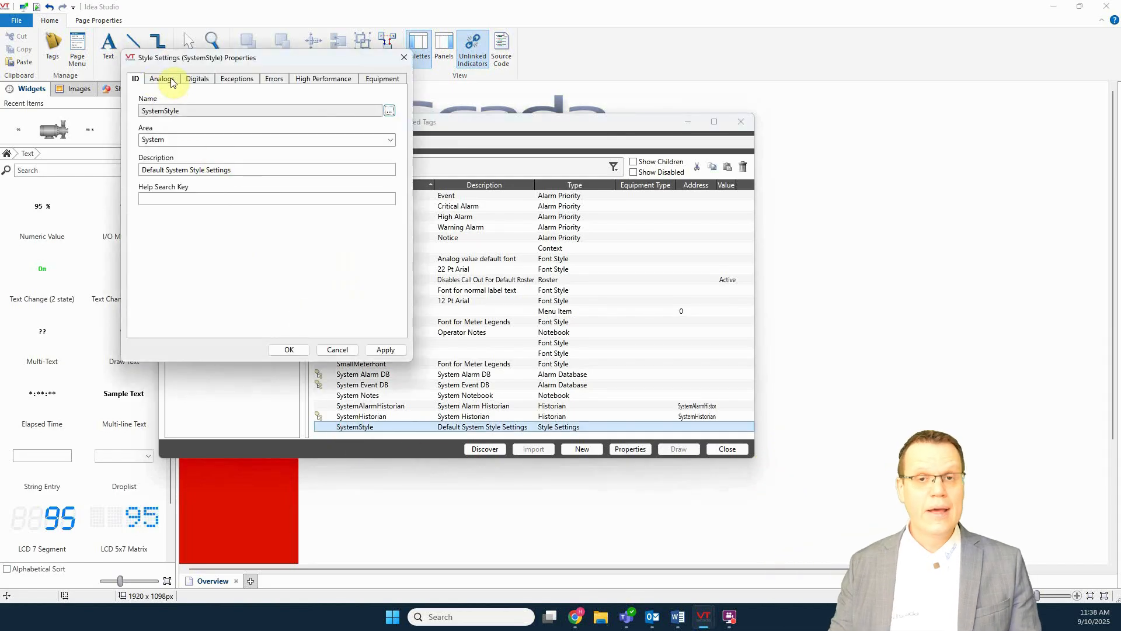
pyautogui.click(383, 79)
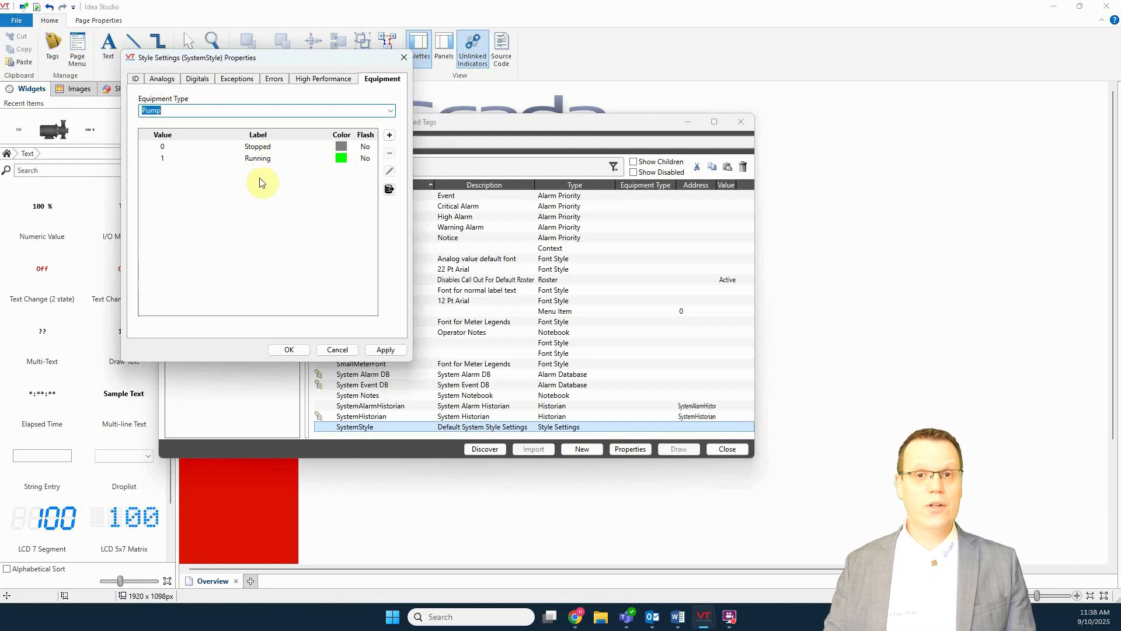
pyautogui.click(258, 147)
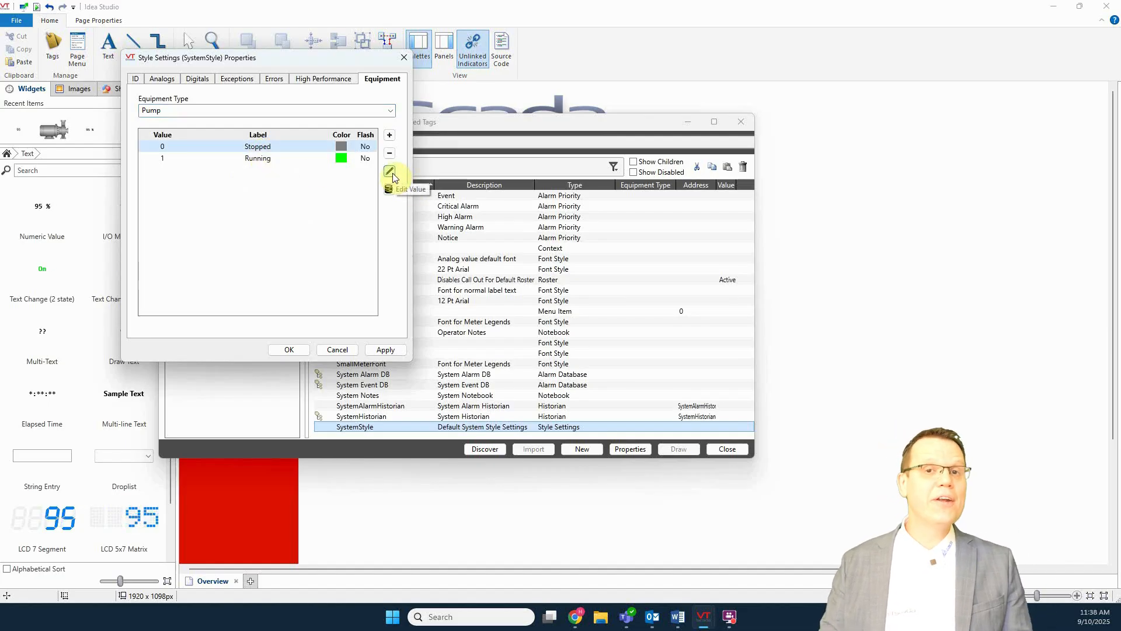
pyautogui.click(389, 135)
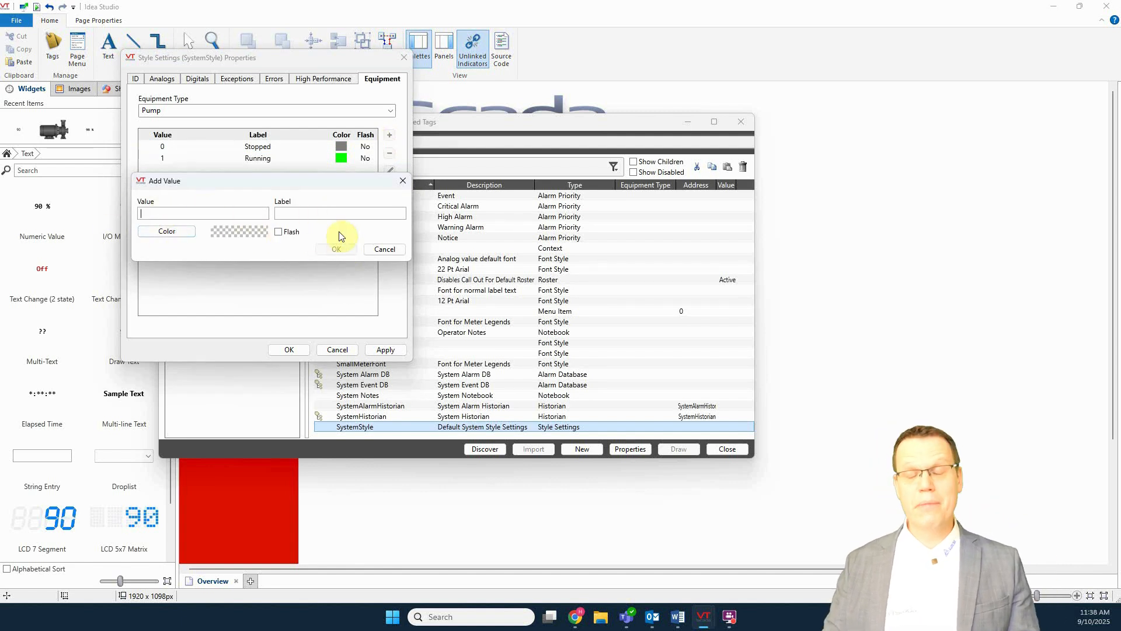
pyautogui.click(403, 182)
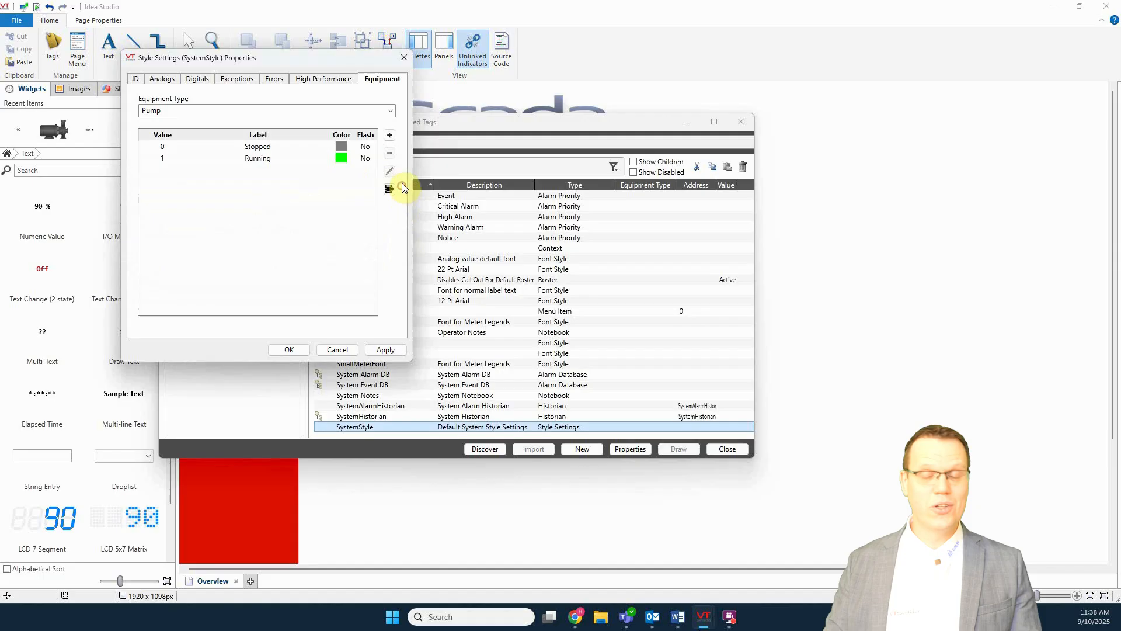
pyautogui.click(404, 60)
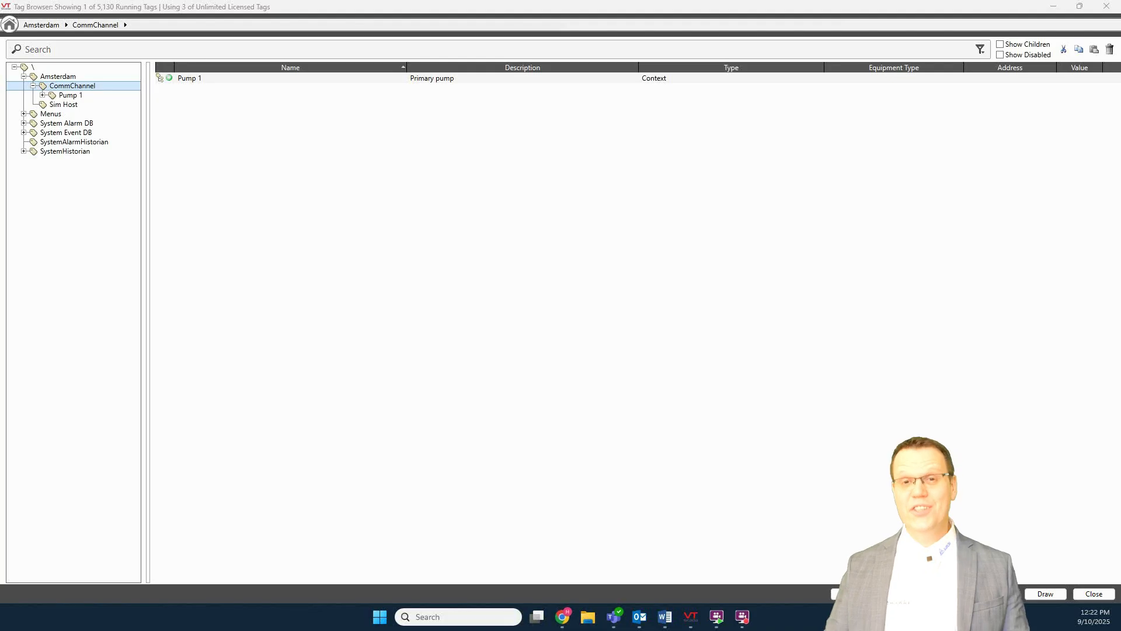
# - Create a child I/O and Calculations tag under CommChannel, named Level, with the Analog data type
pyautogui.rightClick(77, 86)
pyautogui.click(121, 200)
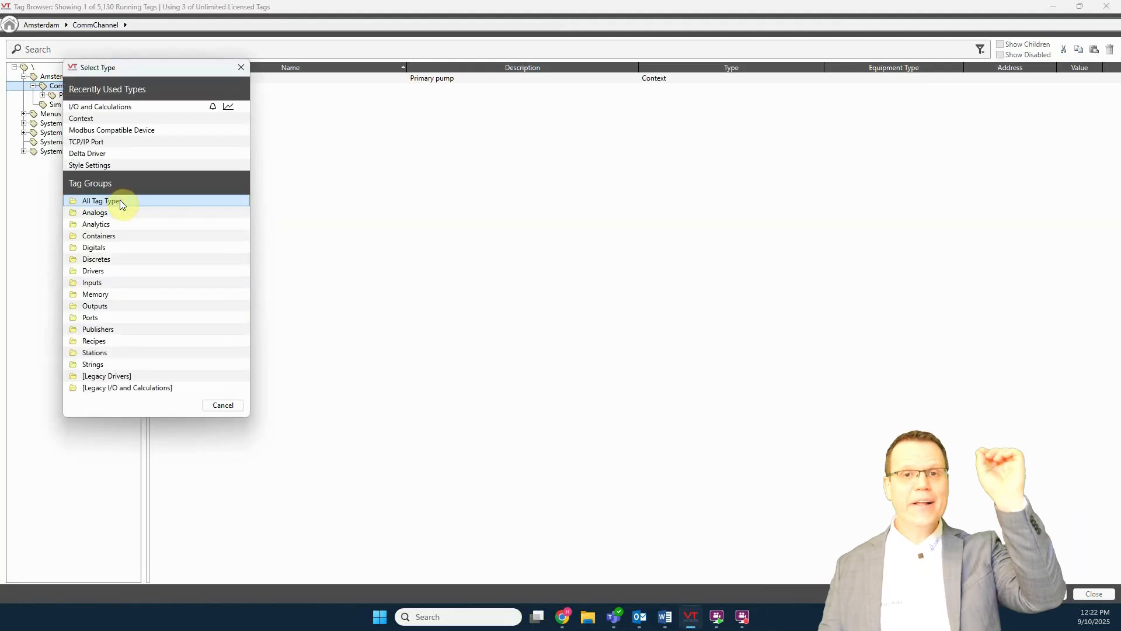
pyautogui.click(98, 107)
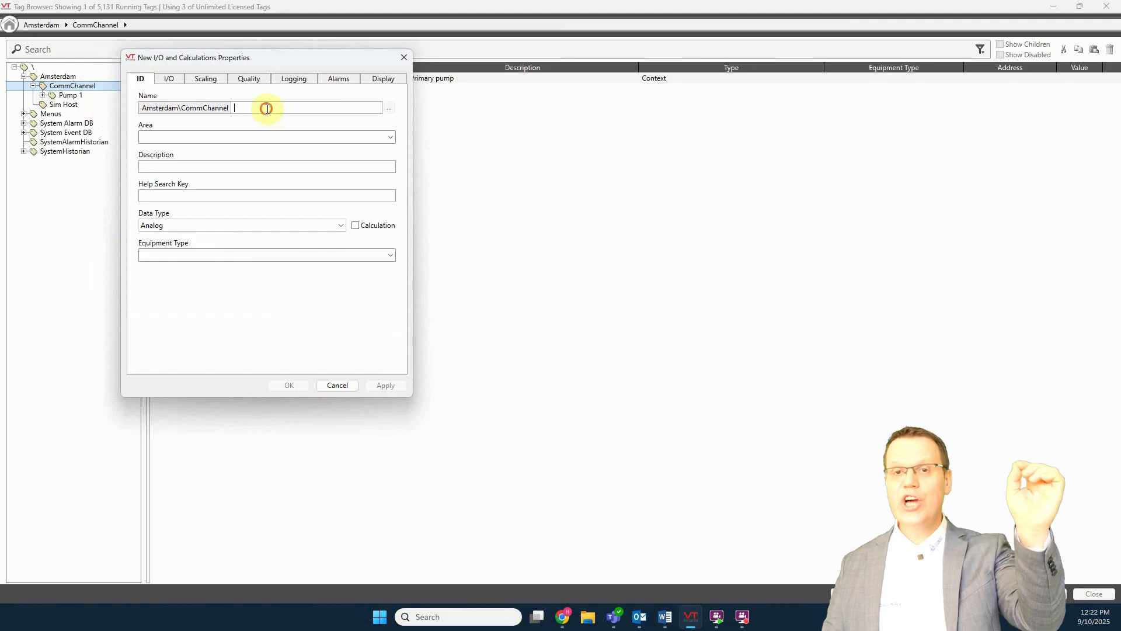
pyautogui.click(265, 108)
pyautogui.write('Level')
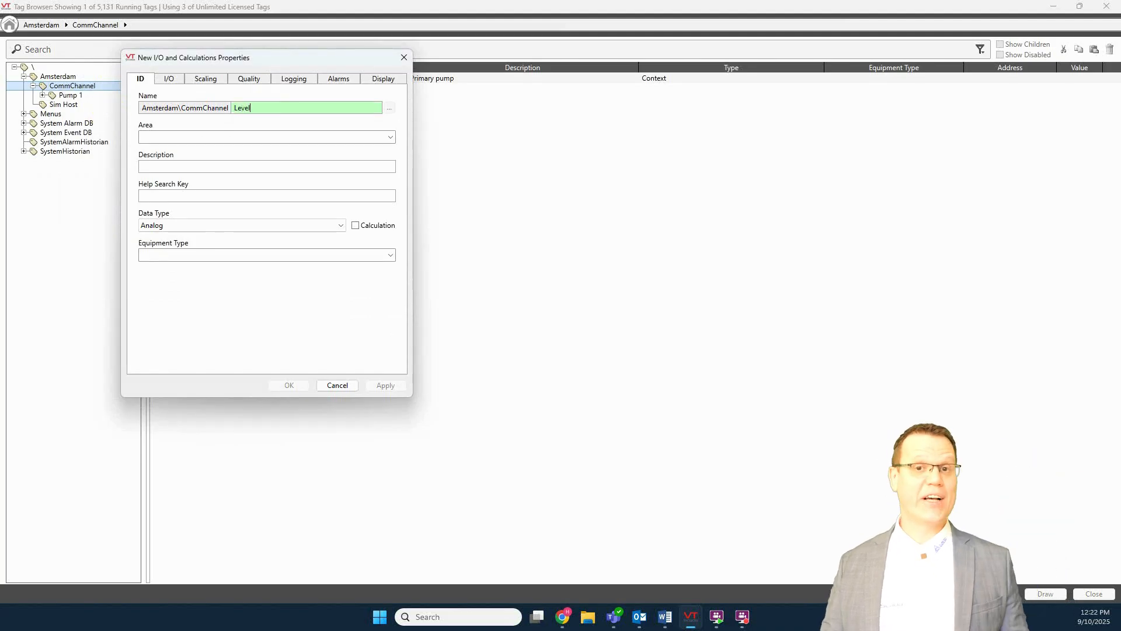
pyautogui.click(175, 226)
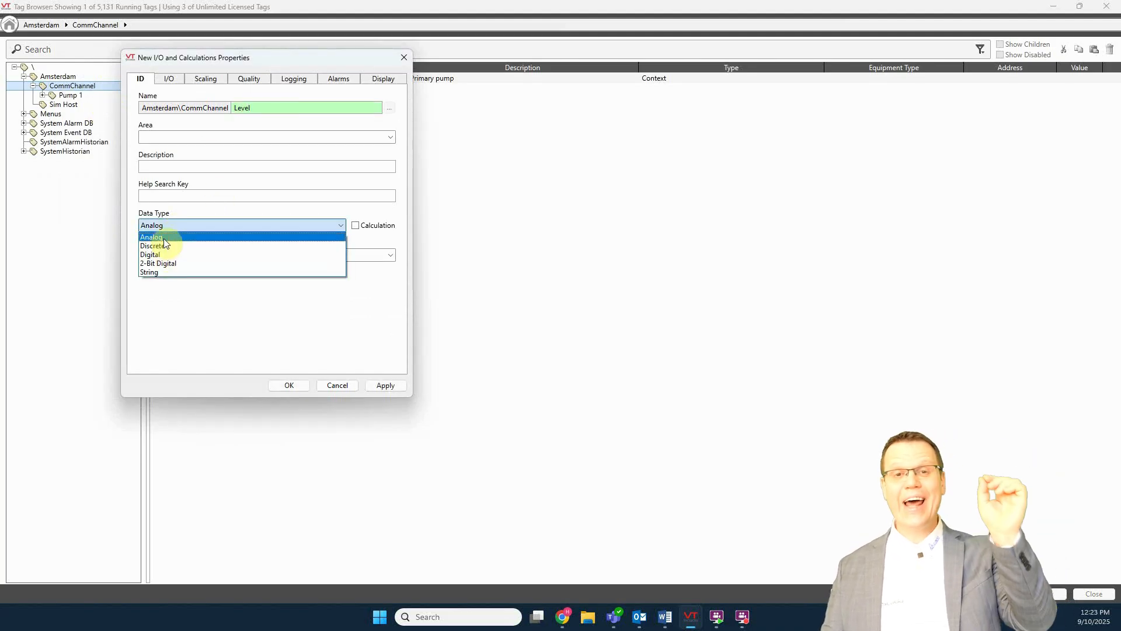
pyautogui.click(163, 239)
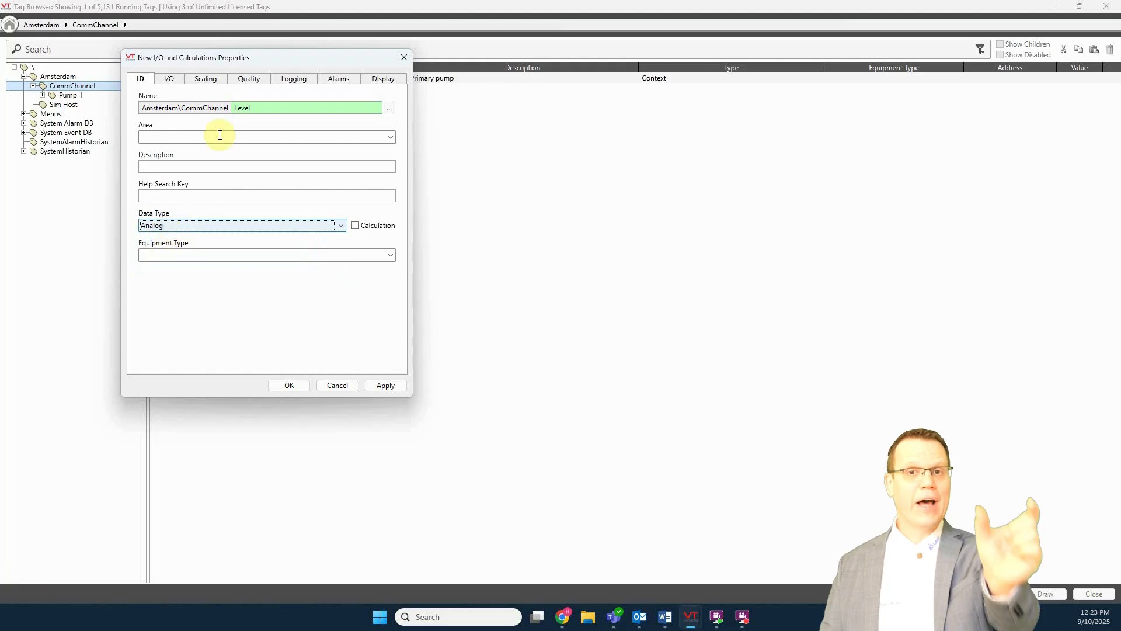
# - Set the Level tag's read address to 40001
pyautogui.click(169, 79)
pyautogui.click(176, 137)
pyautogui.write('4')
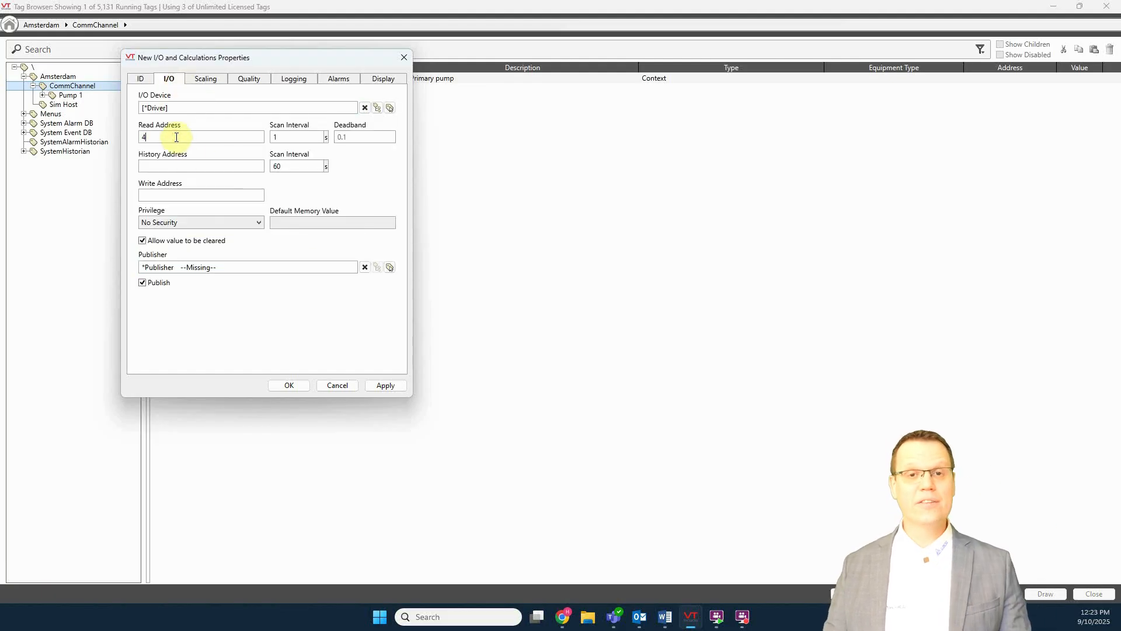
pyautogui.write('0001')
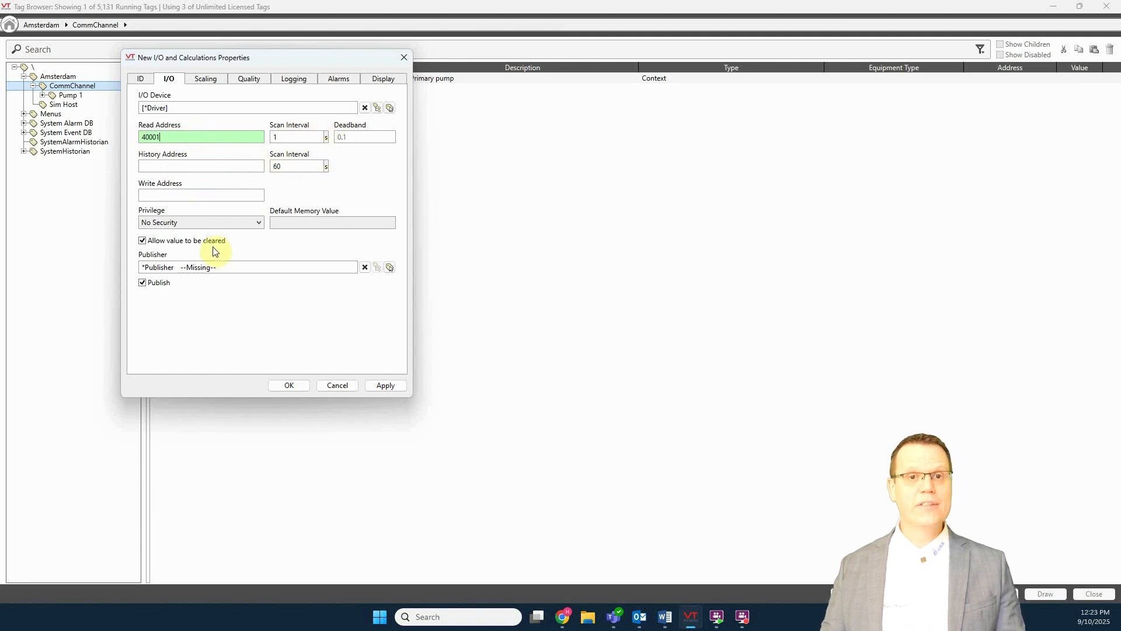
# - Set the Level tag's unscaled process data maximum to 10000
pyautogui.click(204, 80)
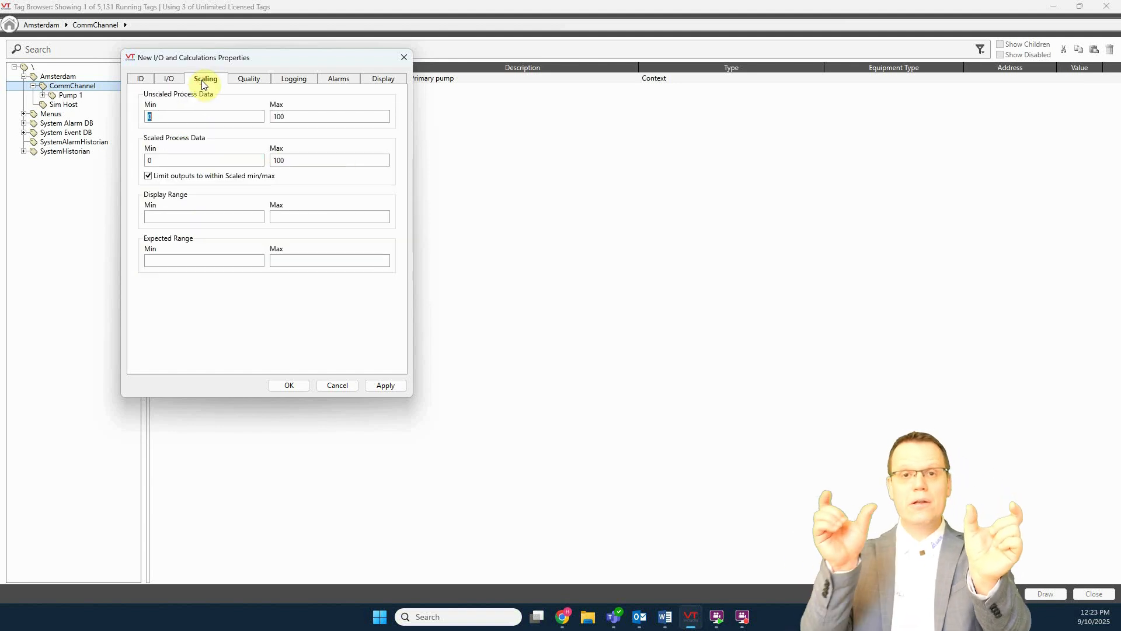
pyautogui.click(306, 116)
pyautogui.write('00')
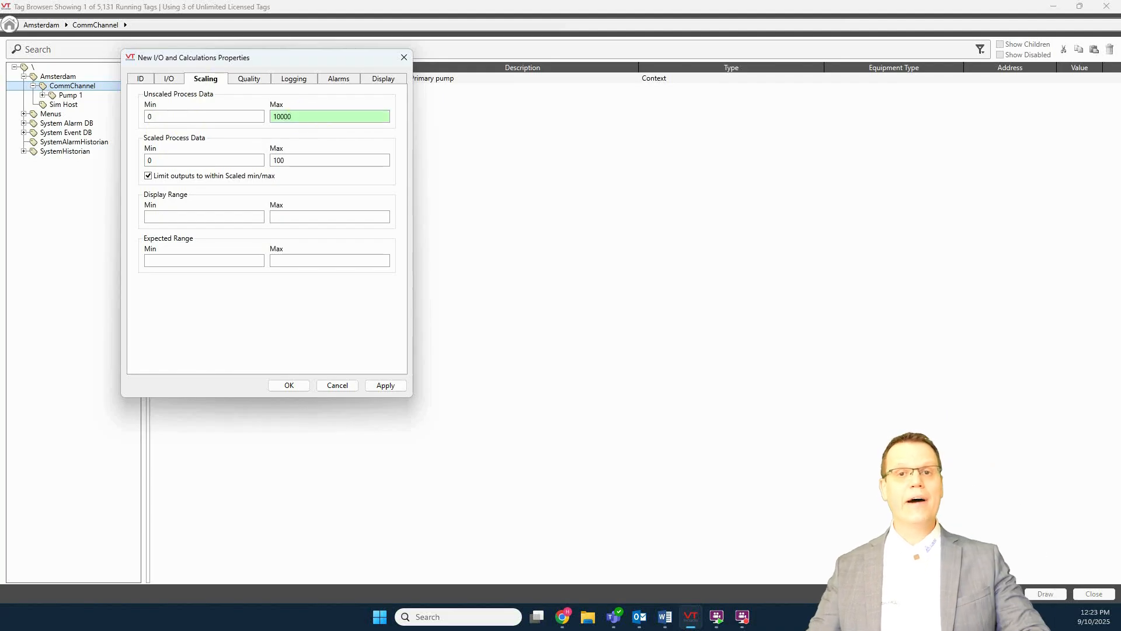
pyautogui.doubleClick(294, 115)
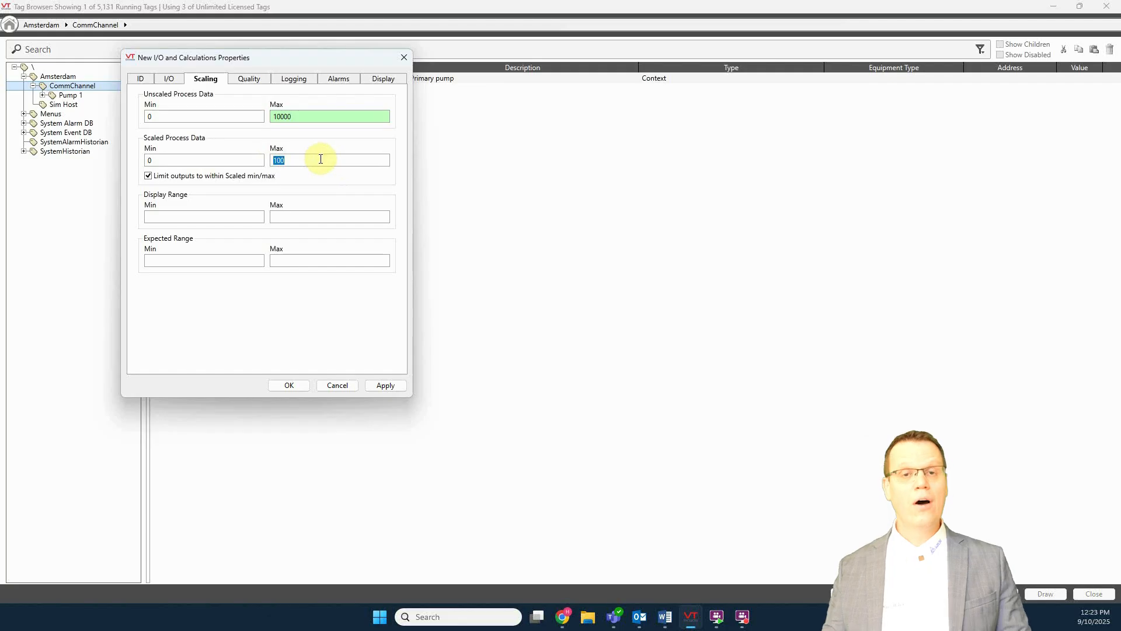
# - Review the Level tag's logging settings, set its engineering units to "in.", and save the tag
pyautogui.click(296, 78)
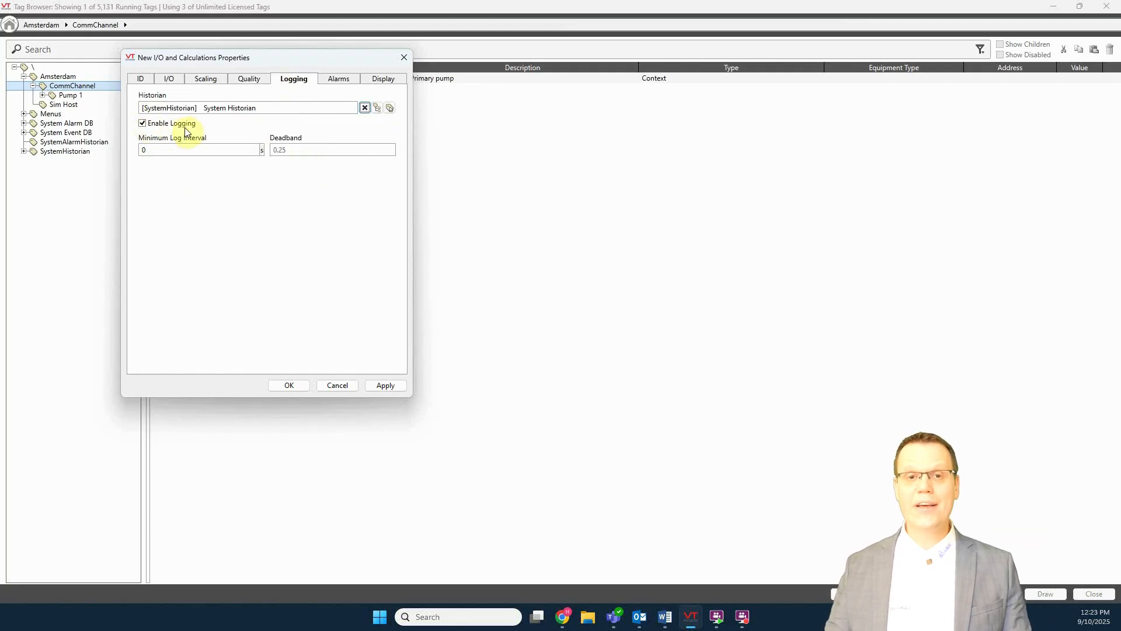
pyautogui.click(392, 79)
pyautogui.click(165, 154)
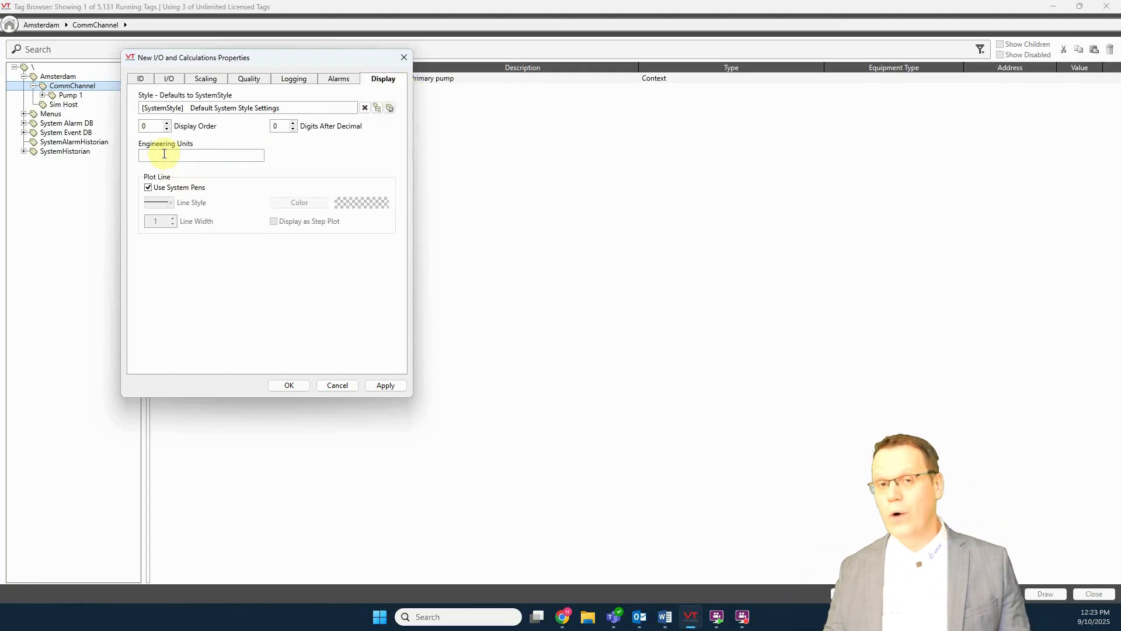
pyautogui.write('in.')
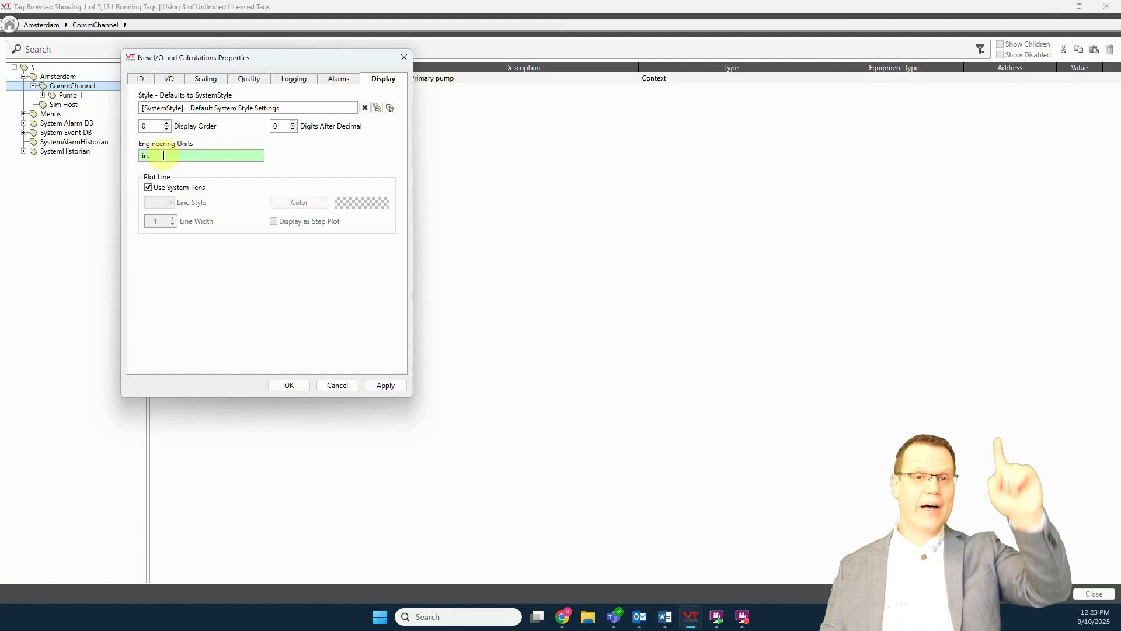
pyautogui.click(362, 388)
pyautogui.click(304, 386)
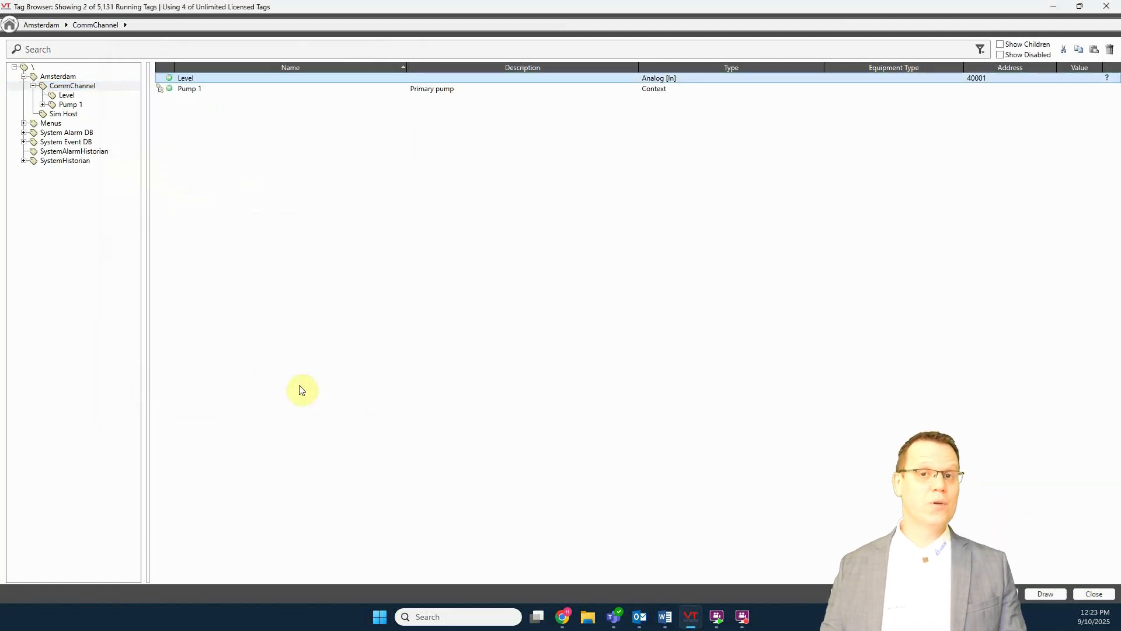
# - Draw the Level tag on the Overview page as a Classic gauge, placed beside the pump below the VTScada logo
pyautogui.rightClick(195, 80)
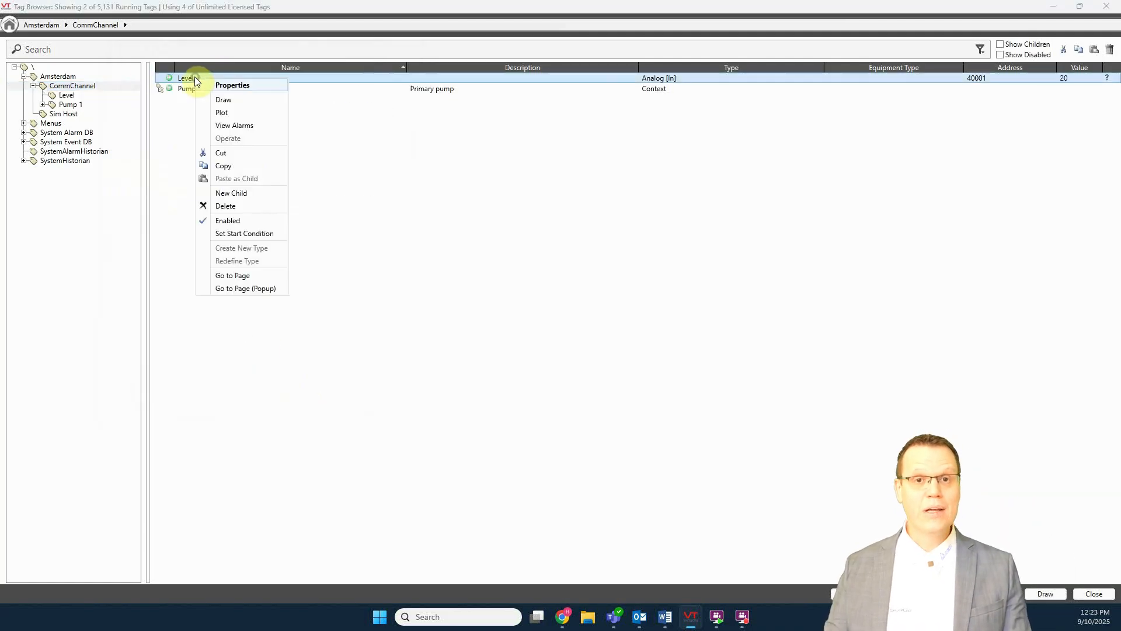
pyautogui.click(225, 100)
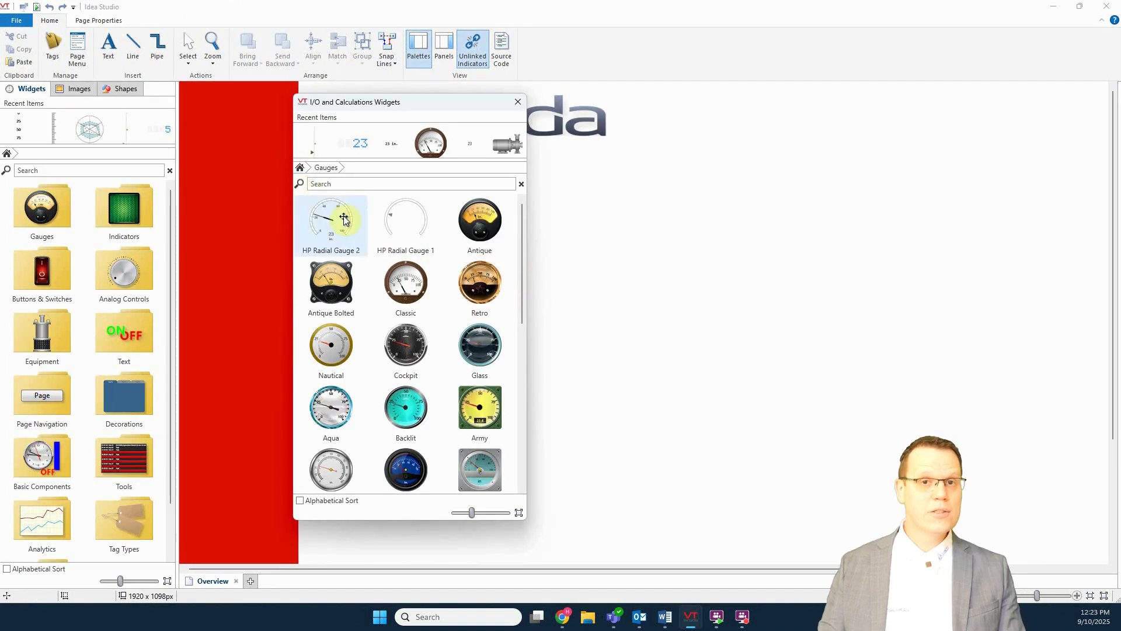
pyautogui.click(333, 220)
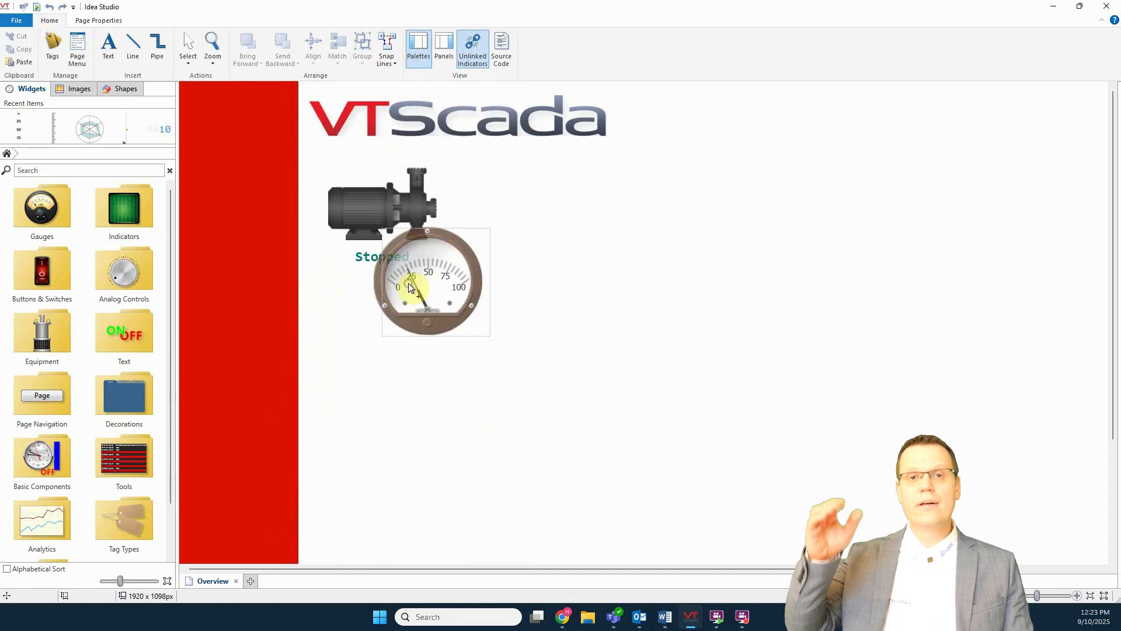
pyautogui.moveTo(411, 287); pyautogui.dragTo(508, 214)
pyautogui.press('Escape')
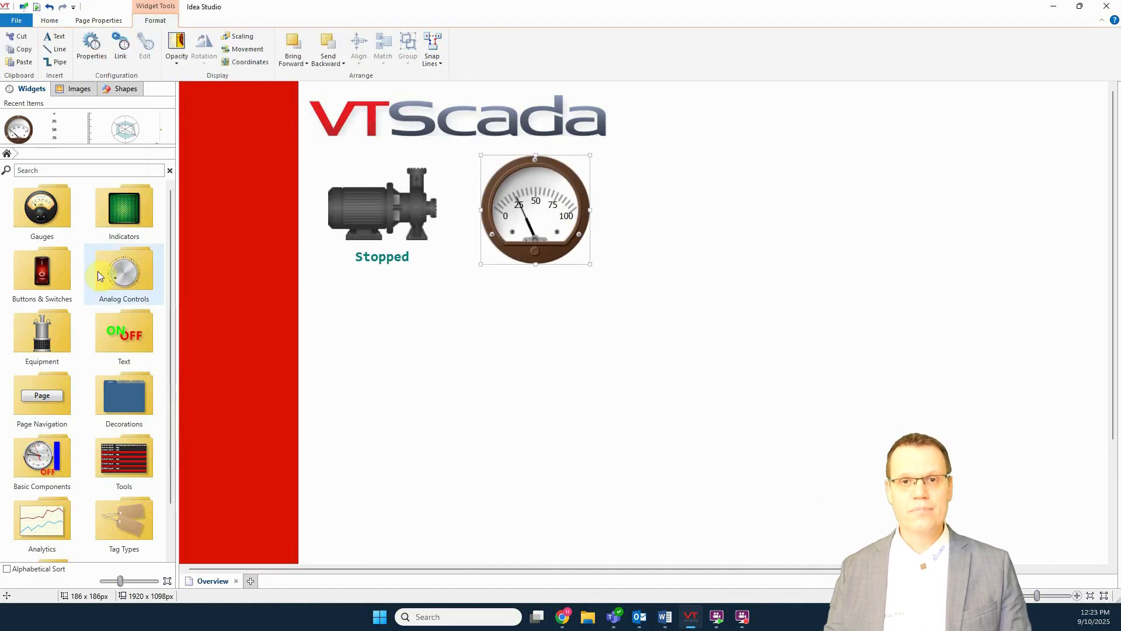
# - Add a Numeric Value widget linked to Amsterdam\CommChannel\Level below the Classic gauge and enlarge its font
pyautogui.click(124, 333)
pyautogui.moveTo(45, 216); pyautogui.dragTo(536, 283)
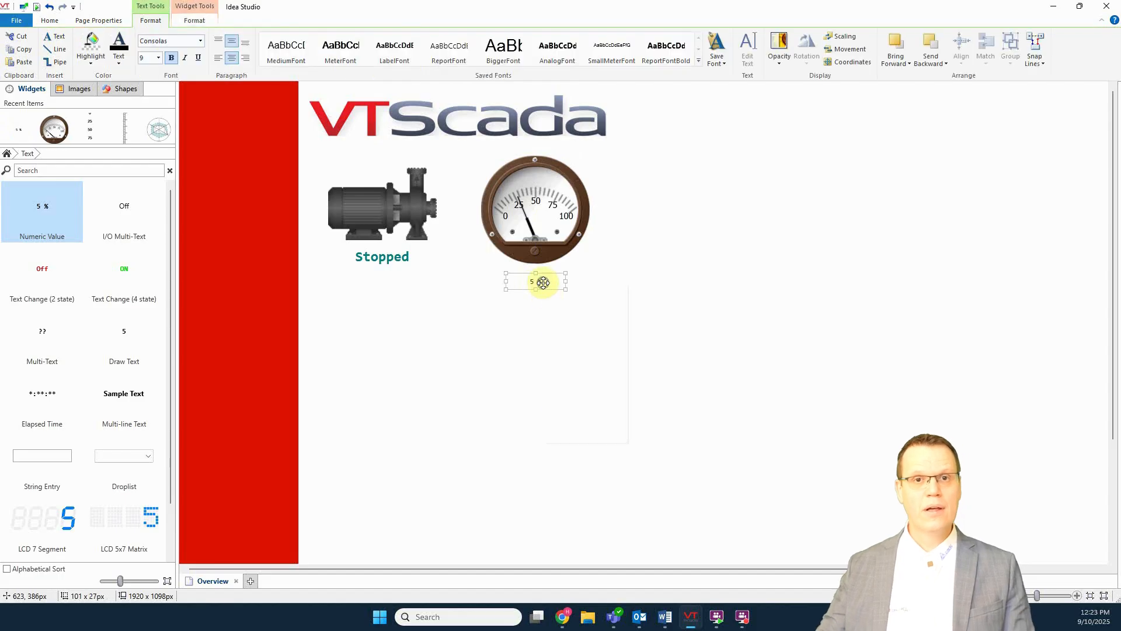
pyautogui.rightClick(536, 283)
pyautogui.click(581, 292)
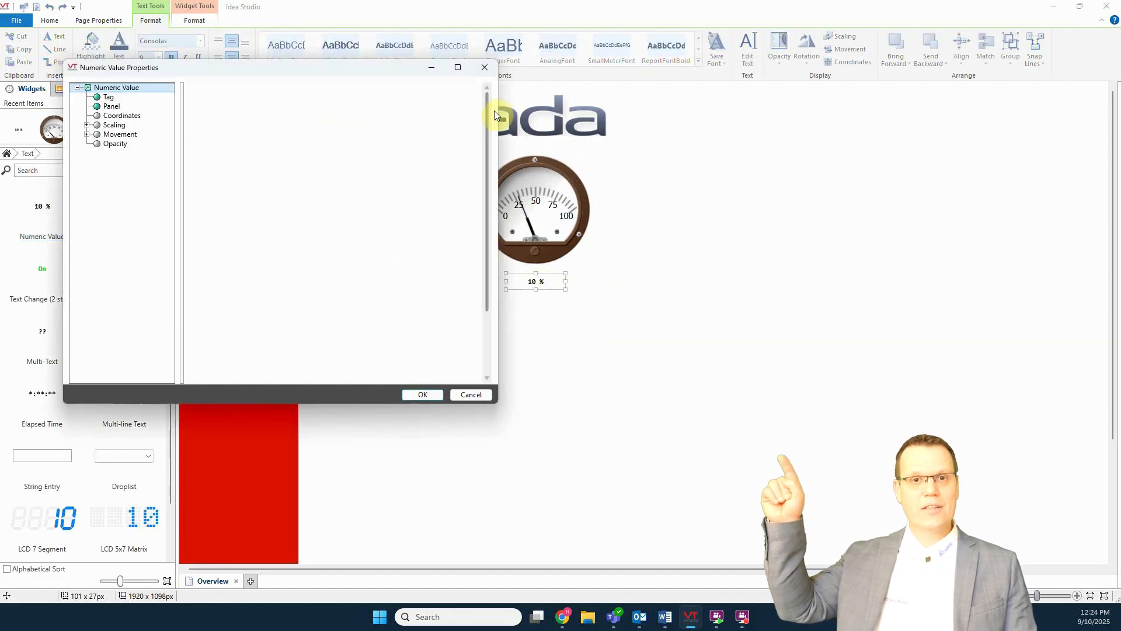
pyautogui.click(470, 107)
pyautogui.click(353, 197)
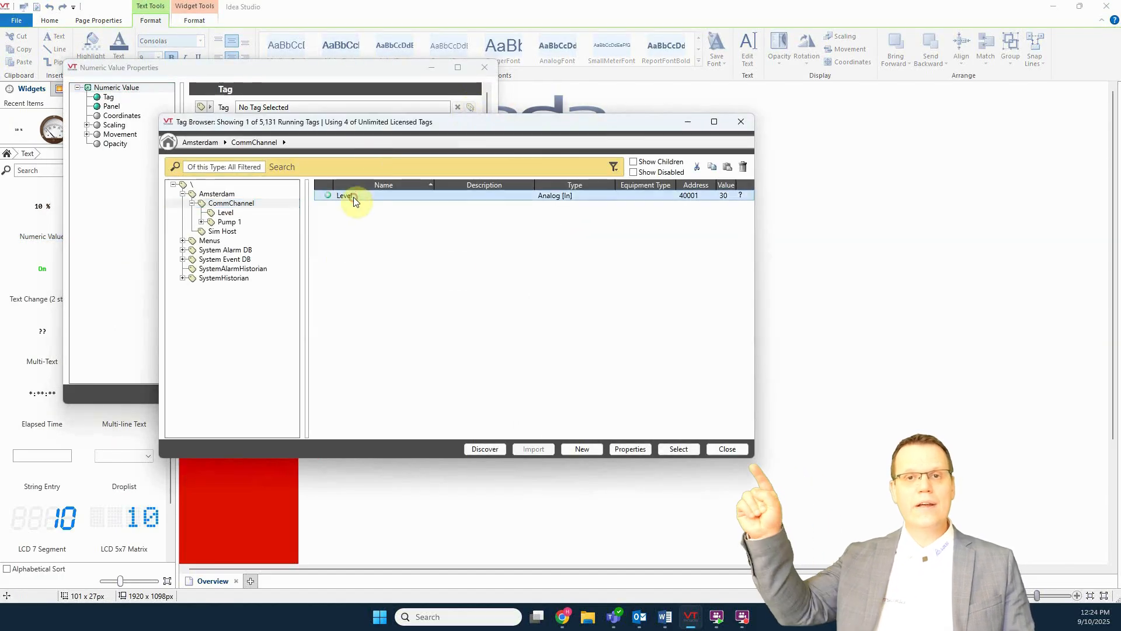
pyautogui.click(683, 449)
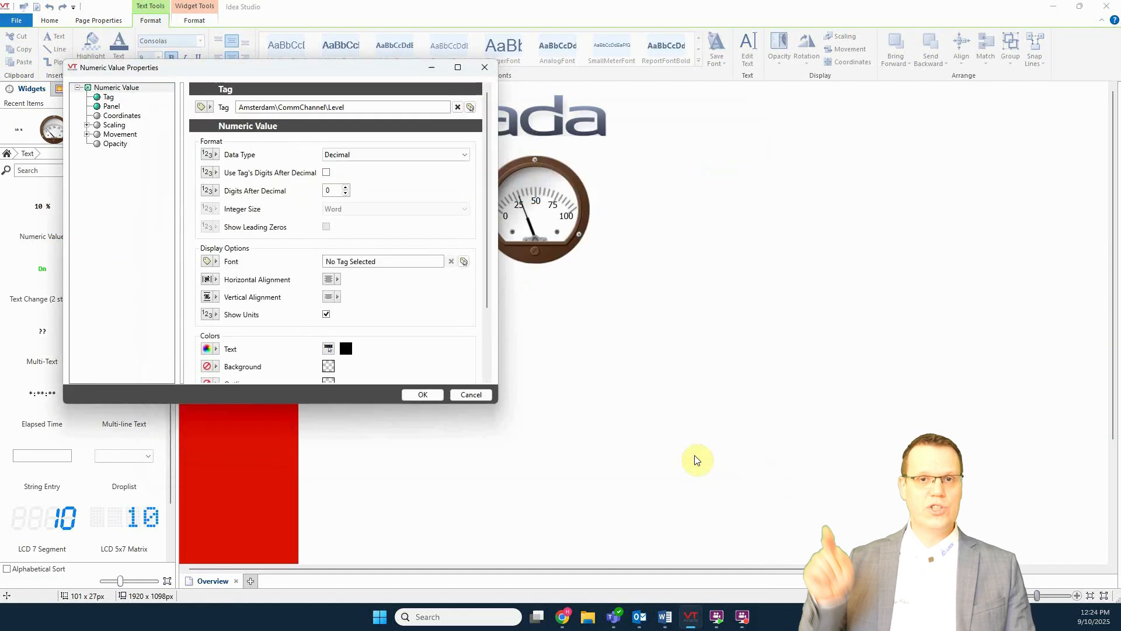
pyautogui.click(426, 395)
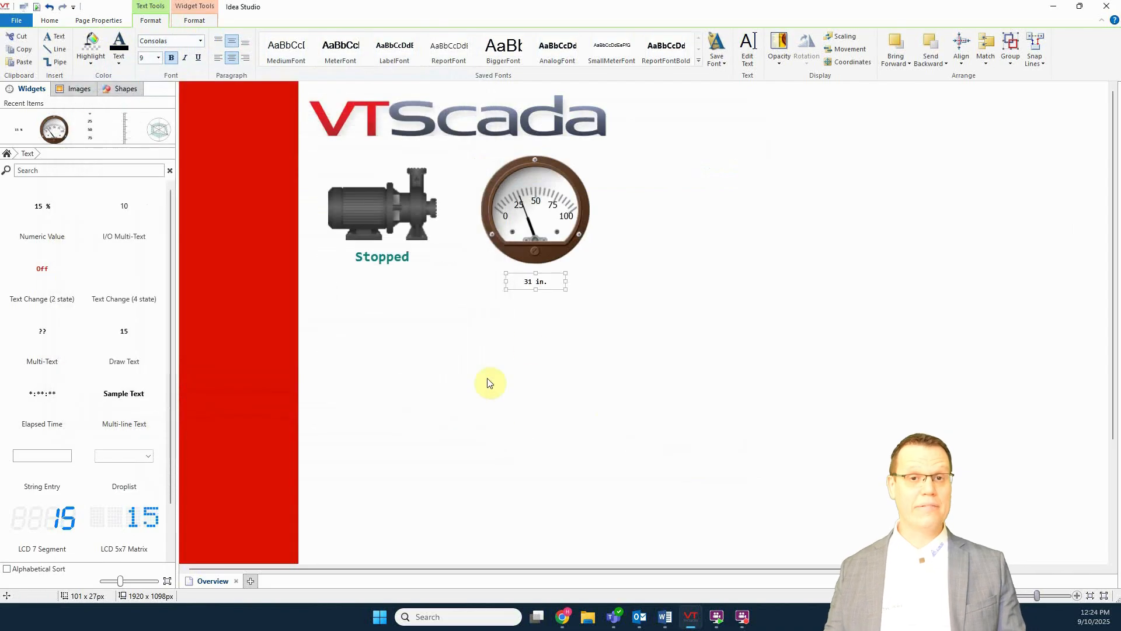
pyautogui.click(157, 57)
pyautogui.click(146, 152)
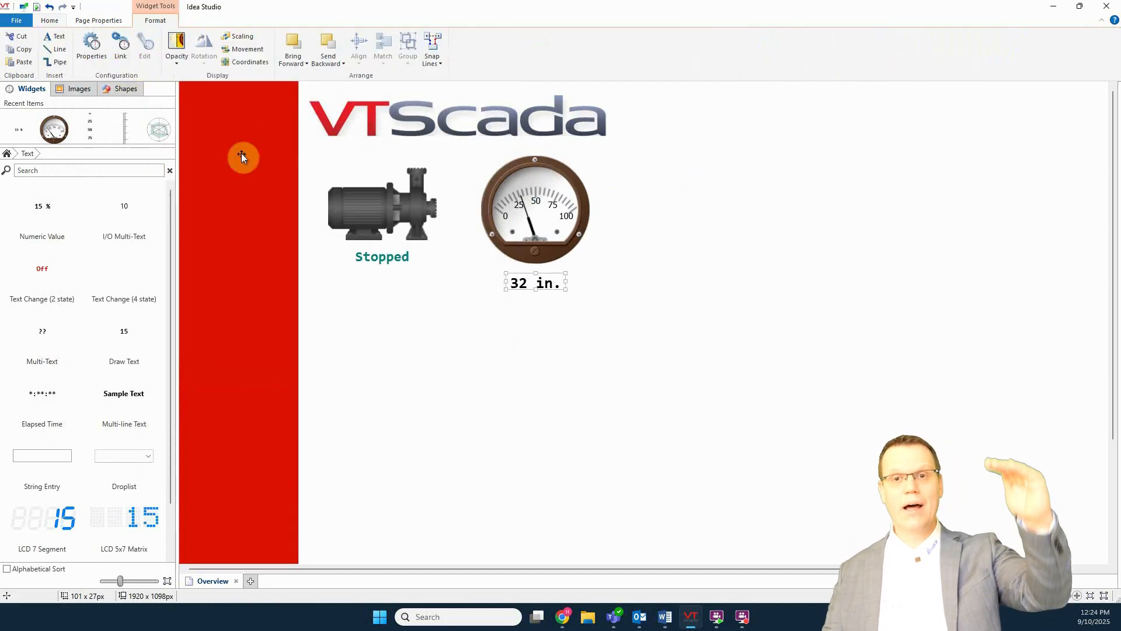
# - Place an LCD 5x7 Matrix widget beneath the numeric value and link it to the Level tag
pyautogui.moveTo(157, 533); pyautogui.dragTo(535, 309)
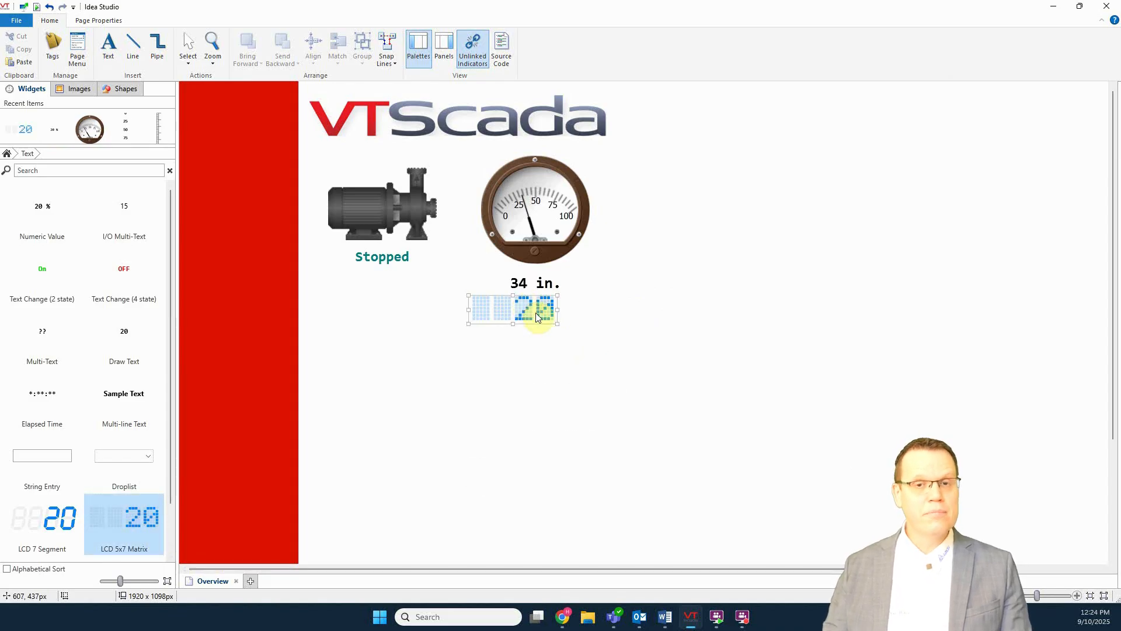
pyautogui.rightClick(542, 316)
pyautogui.click(562, 321)
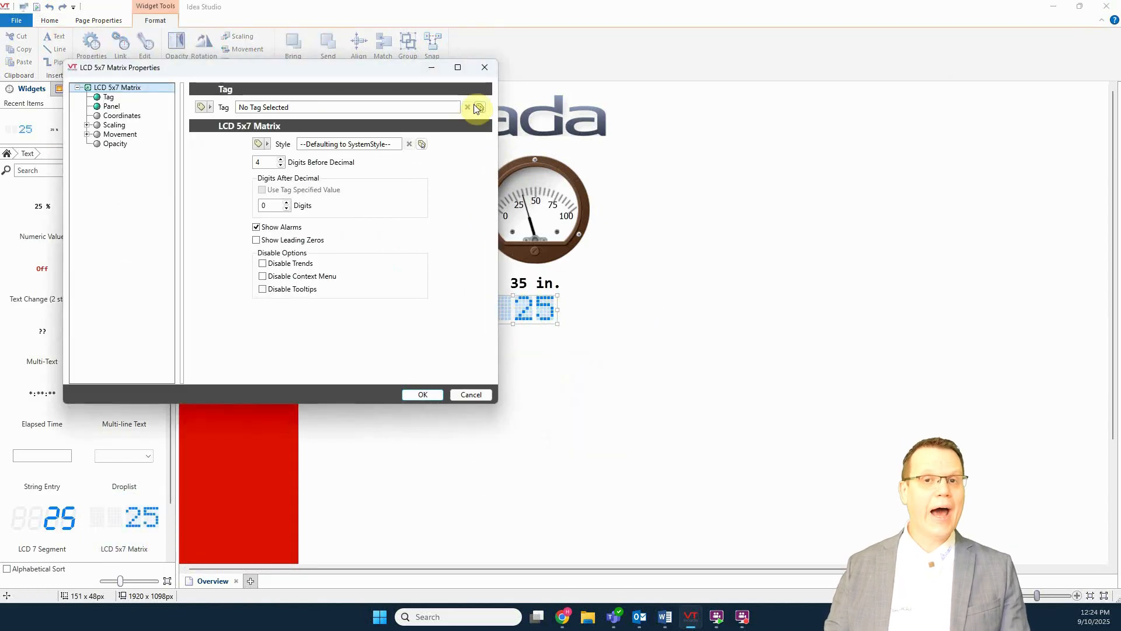
pyautogui.click(478, 108)
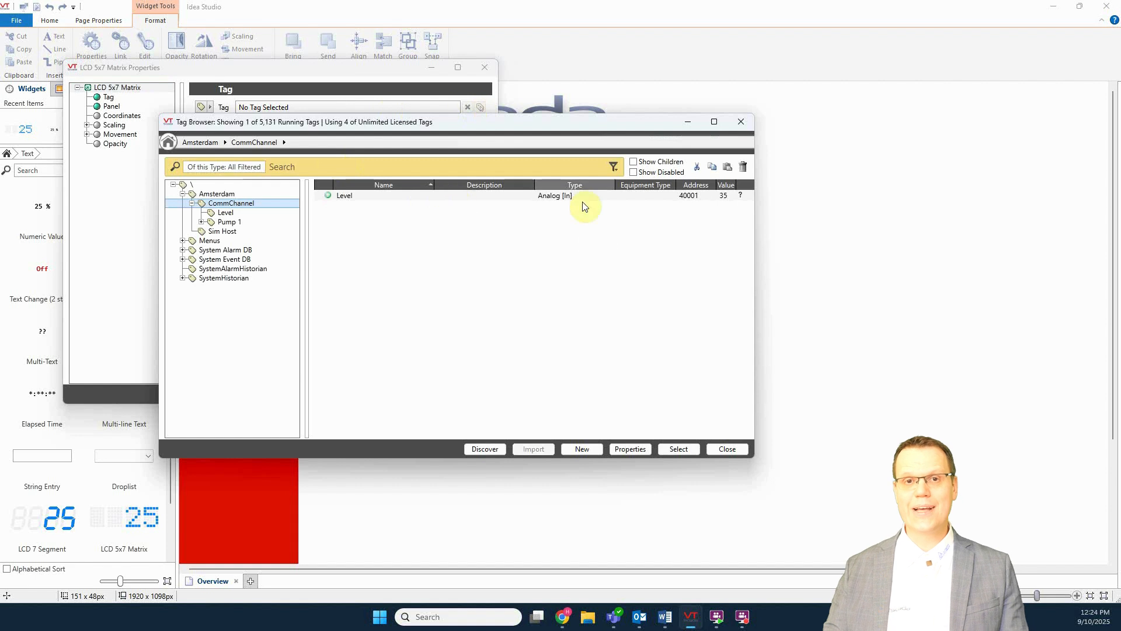
pyautogui.click(685, 453)
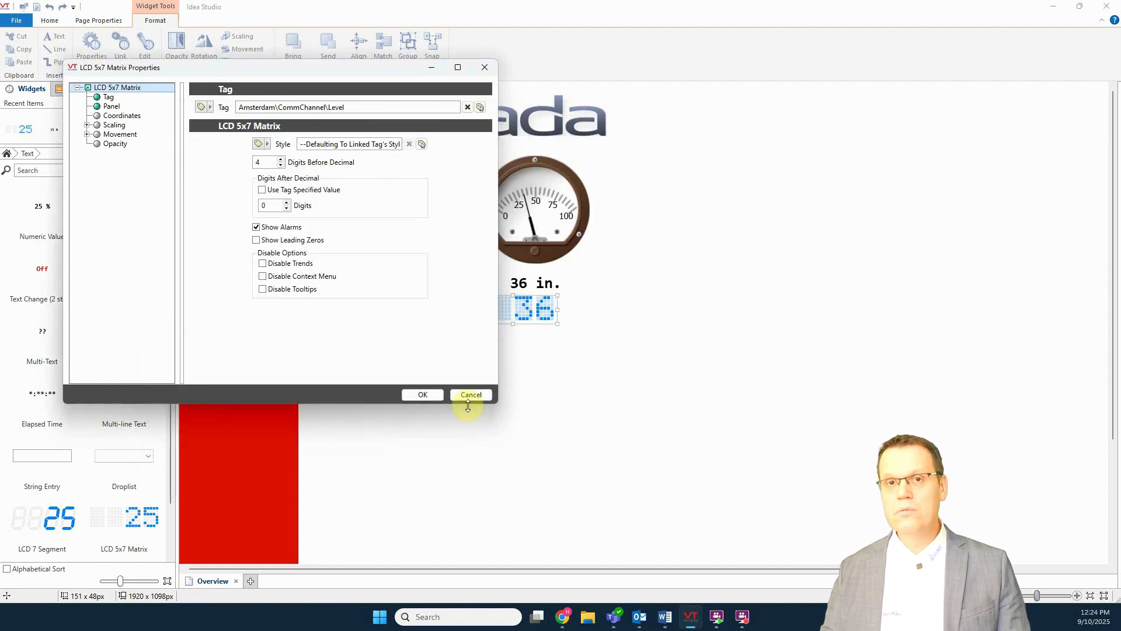
pyautogui.click(430, 396)
pyautogui.click(676, 375)
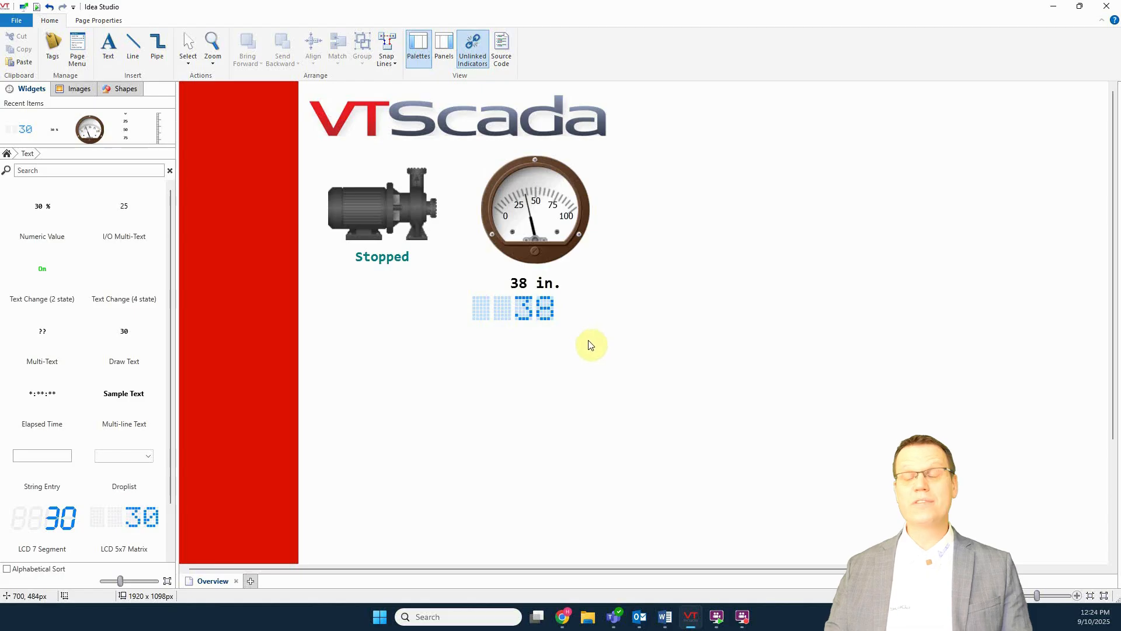
# - Place the vertical High Performance widget Analog Bar & Indicator 1 on the Overview page, beside the Classic gauge
pyautogui.click(7, 153)
pyautogui.scroll(-2, 117, 409)
pyautogui.click(41, 522)
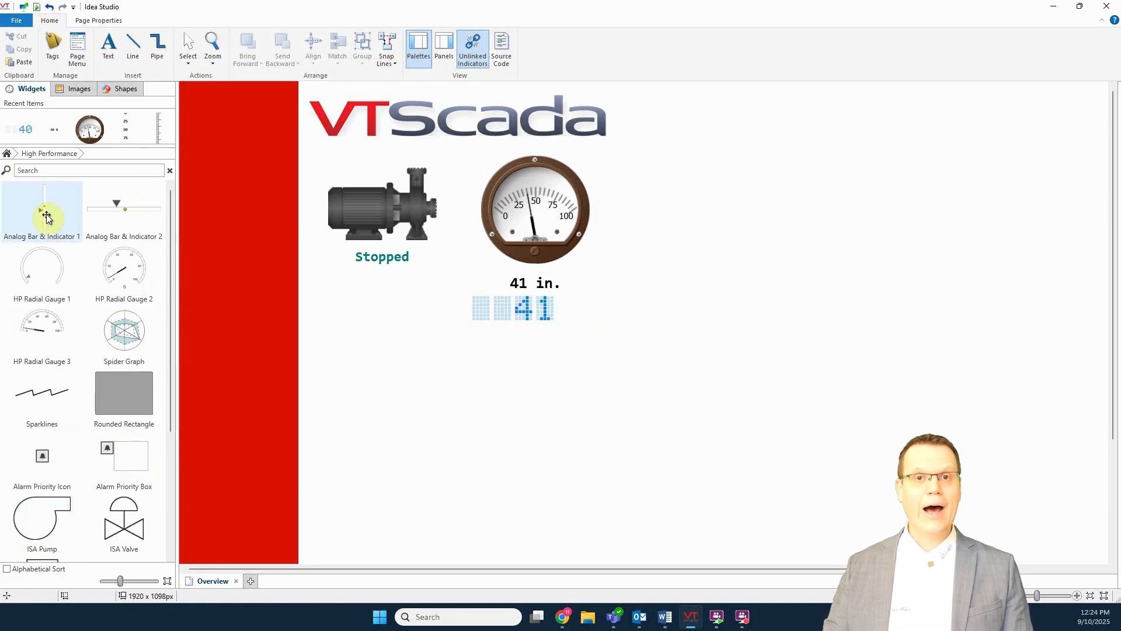
pyautogui.moveTo(45, 220); pyautogui.dragTo(681, 328)
pyautogui.click(724, 311)
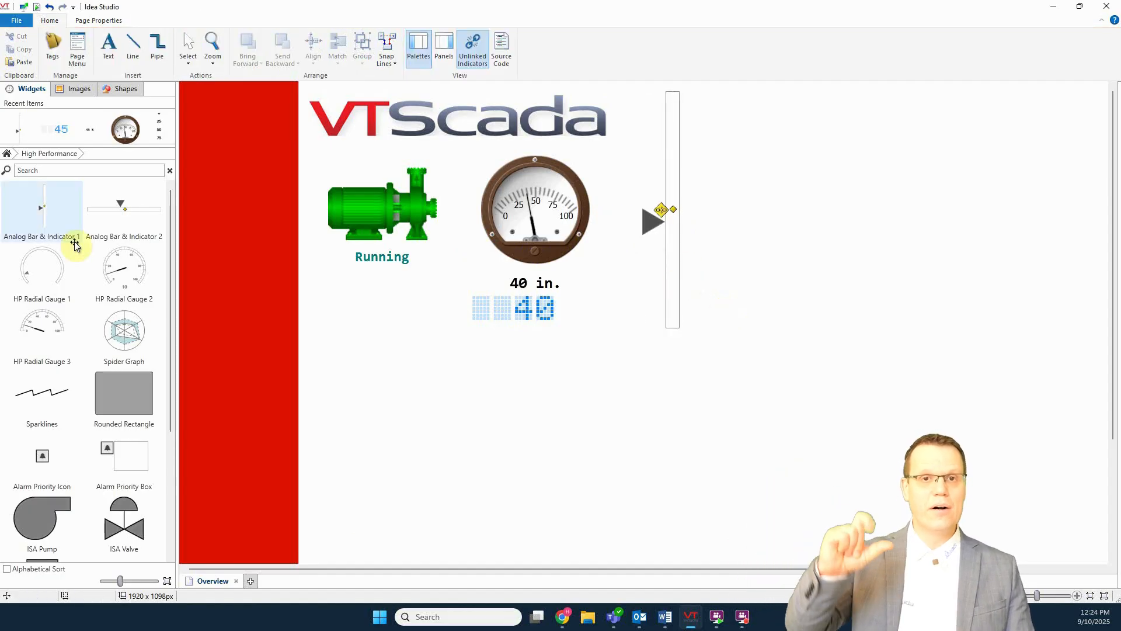
# - Add a vertical Linear Scale meter part alongside the analog bar and stretch it to the bar's height, about 406 px
pyautogui.click(7, 154)
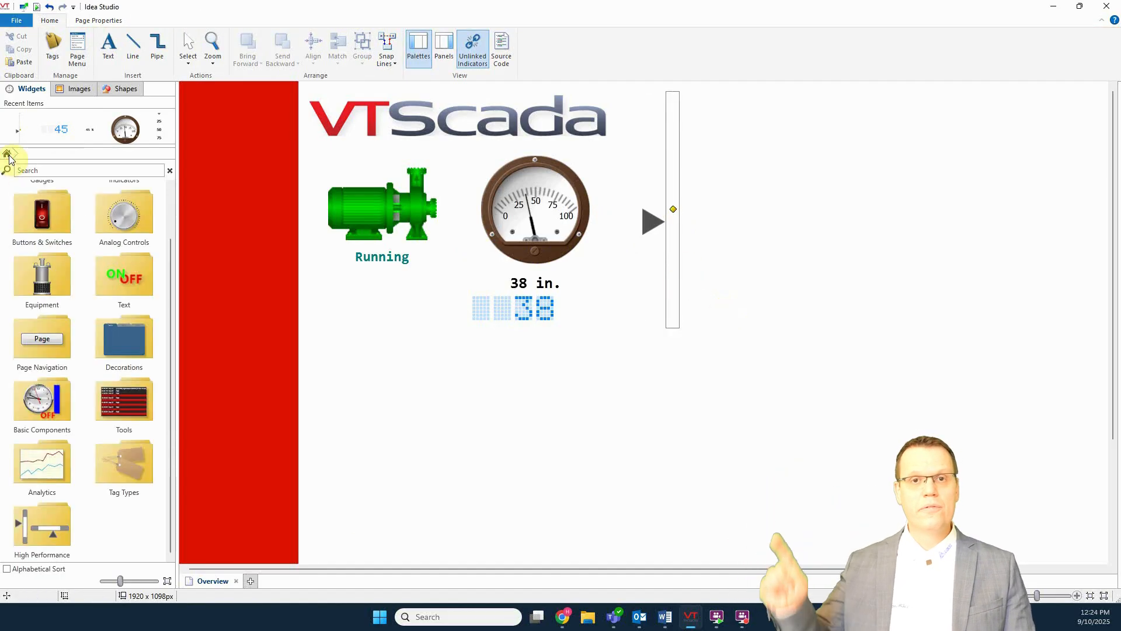
pyautogui.click(121, 401)
pyautogui.click(52, 289)
pyautogui.moveTo(131, 458); pyautogui.dragTo(693, 292)
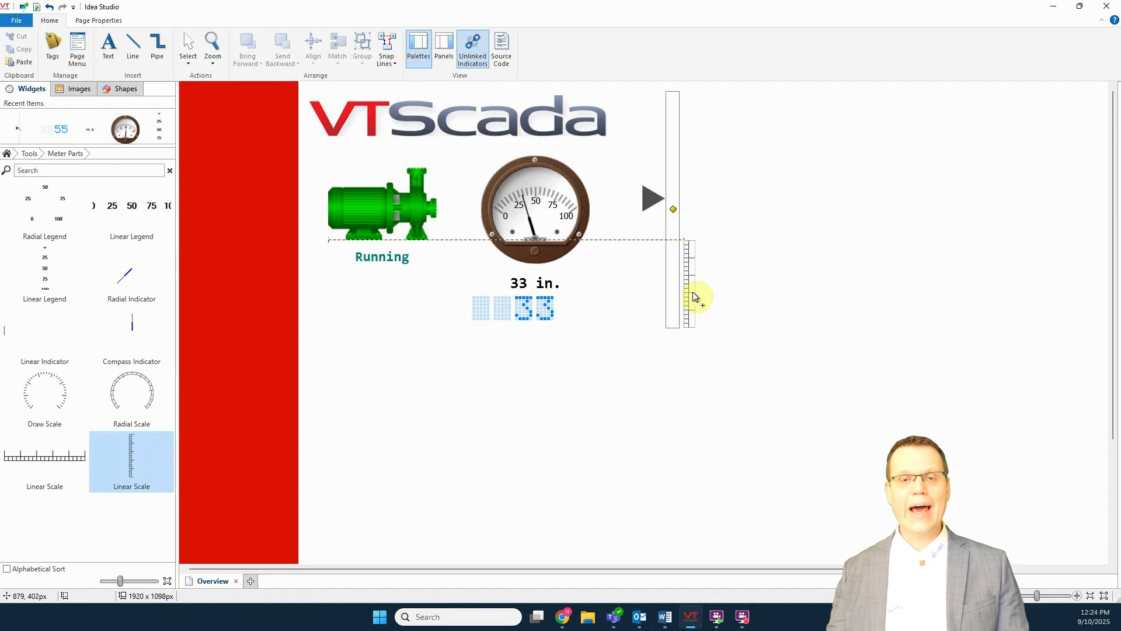
pyautogui.moveTo(691, 242); pyautogui.dragTo(687, 91)
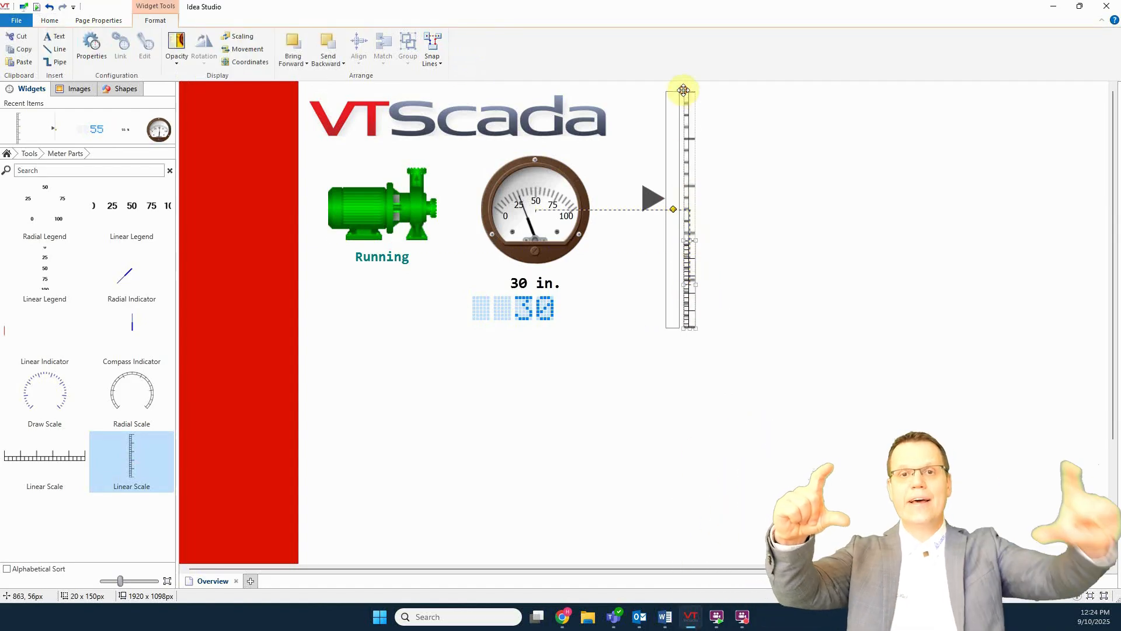
# - Add a vertical Linear Legend beside the scale, stretched to about 405 px high, and reverse its direction
pyautogui.moveTo(38, 268); pyautogui.dragTo(691, 282)
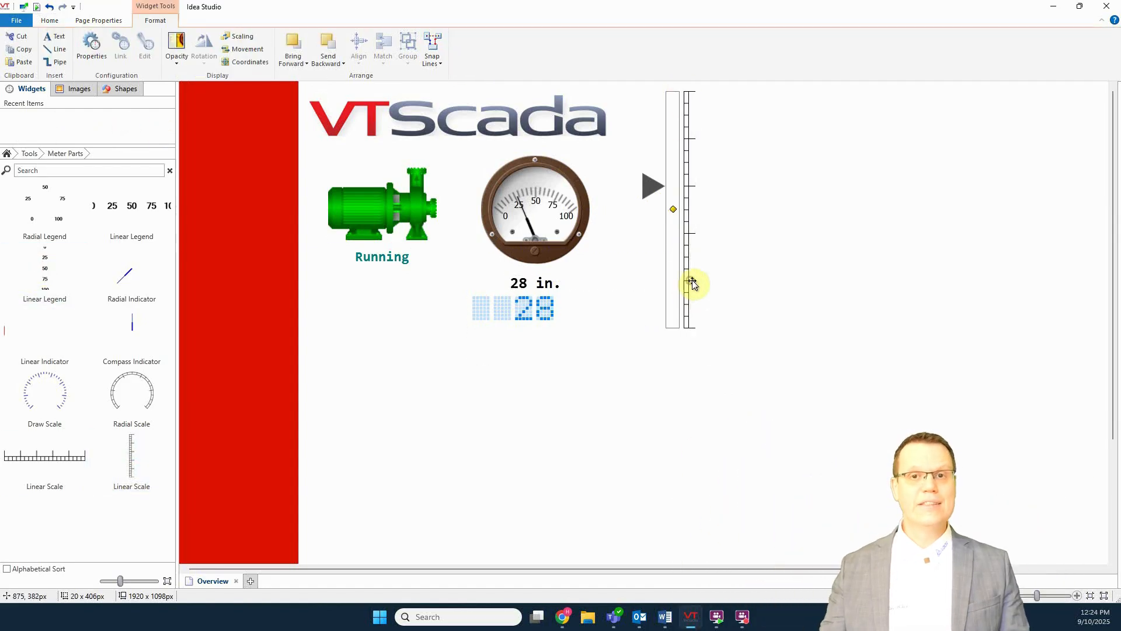
pyautogui.moveTo(701, 238); pyautogui.dragTo(704, 92)
pyautogui.rightClick(705, 119)
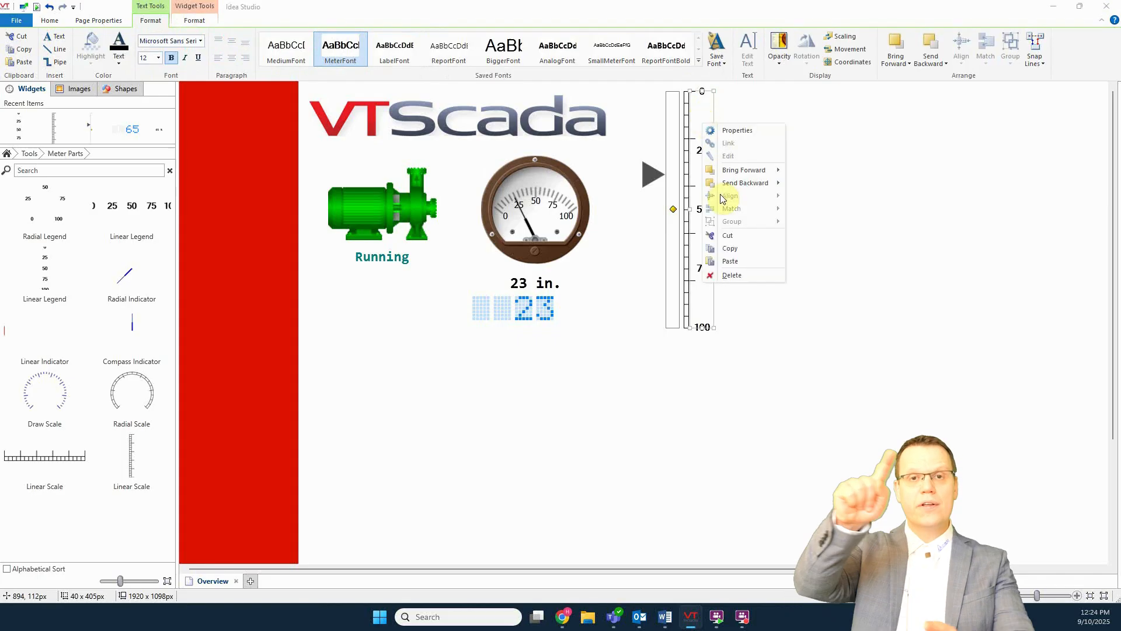
pyautogui.click(727, 128)
pyautogui.click(350, 196)
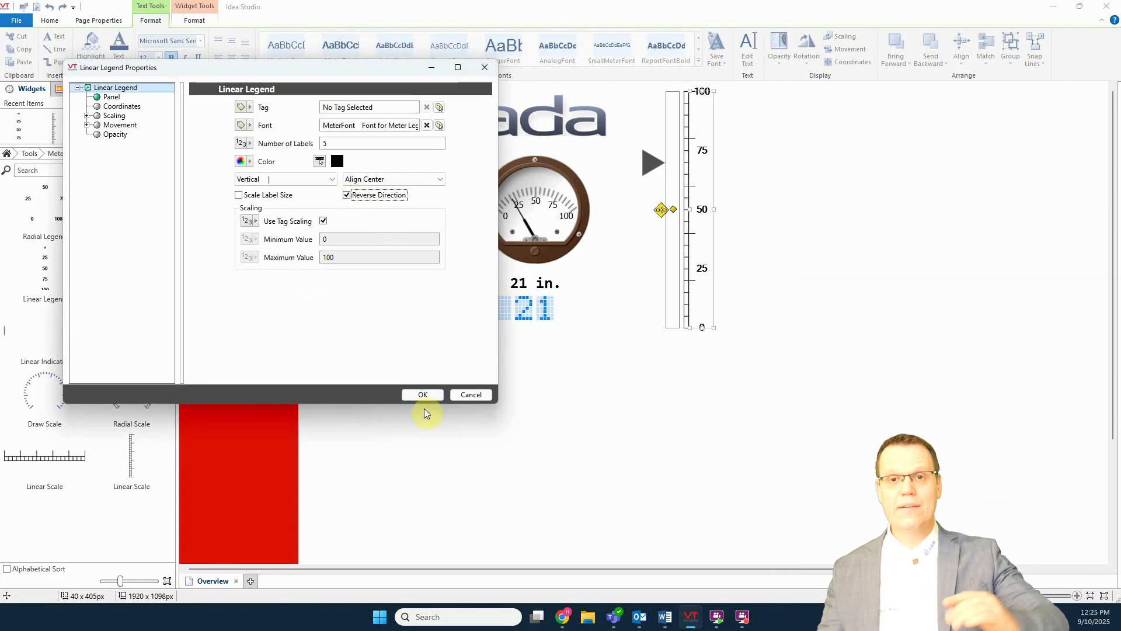
pyautogui.click(422, 394)
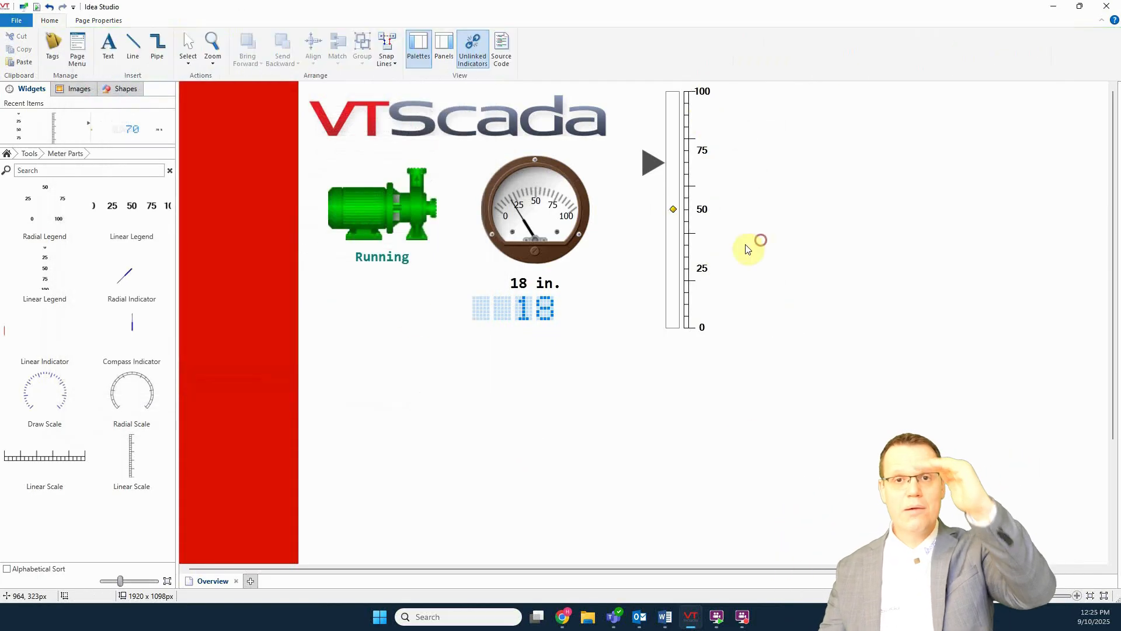
# - Link the Analog Bar & Indicator widget to the Amsterdam\CommChannel\Level tag
pyautogui.rightClick(673, 209)
pyautogui.click(725, 222)
pyautogui.click(471, 106)
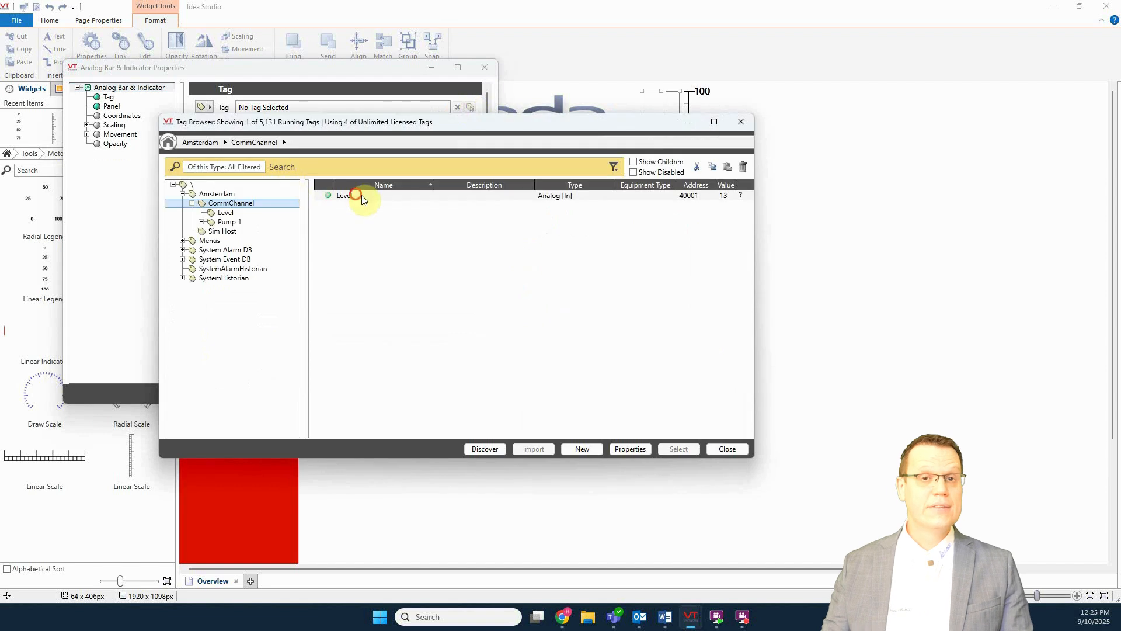
pyautogui.click(362, 195)
pyautogui.click(679, 448)
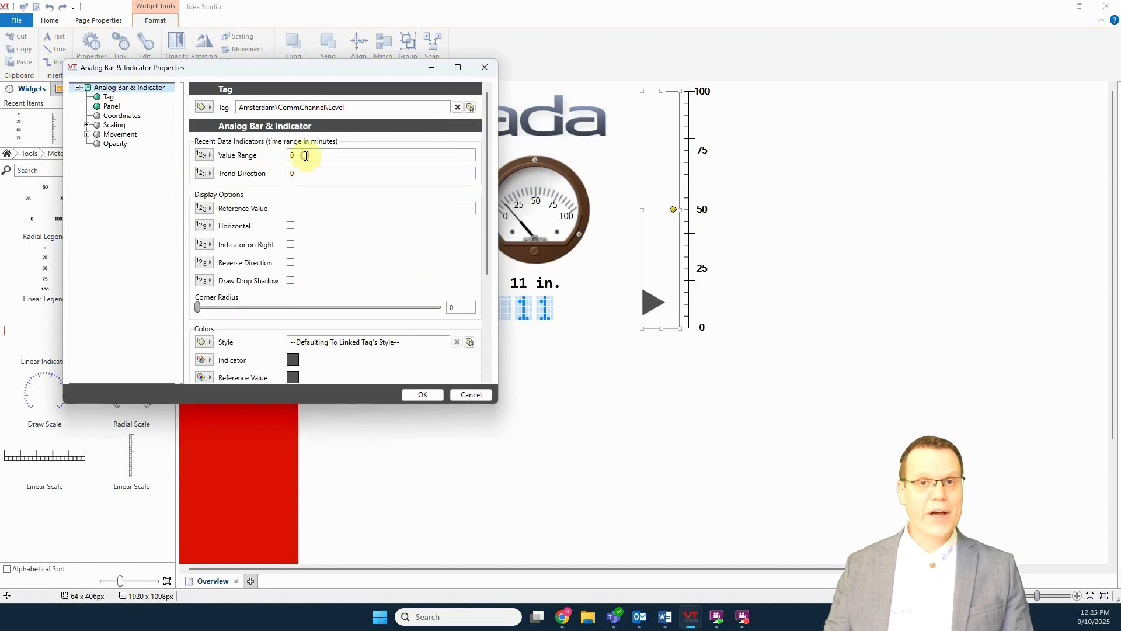
# - Set the analog bar's value range to 2 minutes, trend direction to 1 minute, and reference value to 40
pyautogui.doubleClick(300, 156)
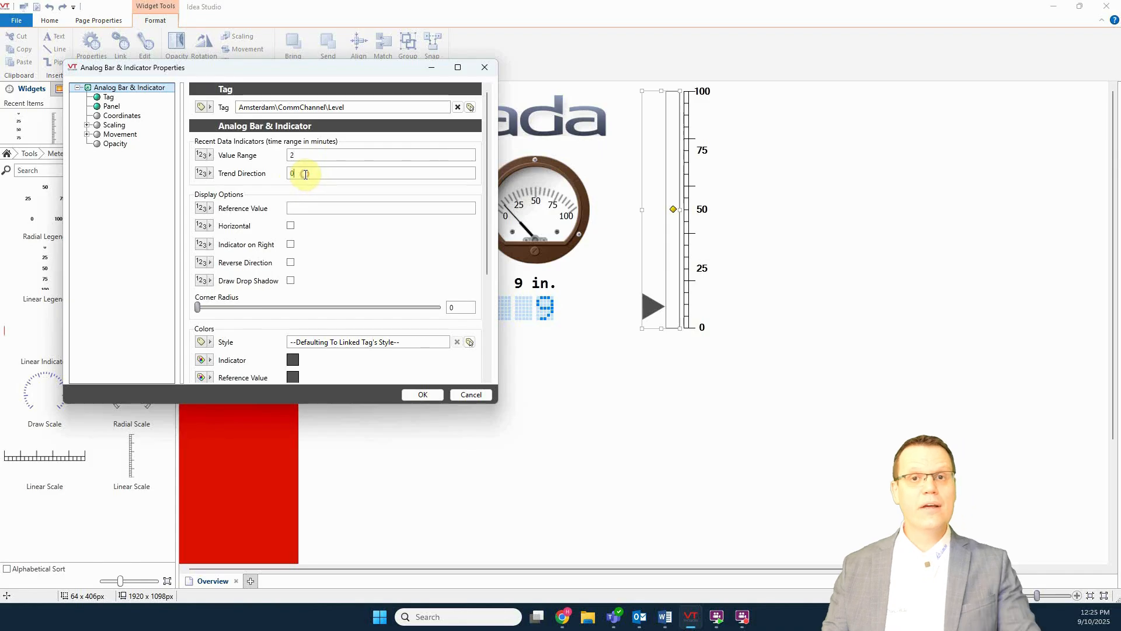
pyautogui.doubleClick(303, 174)
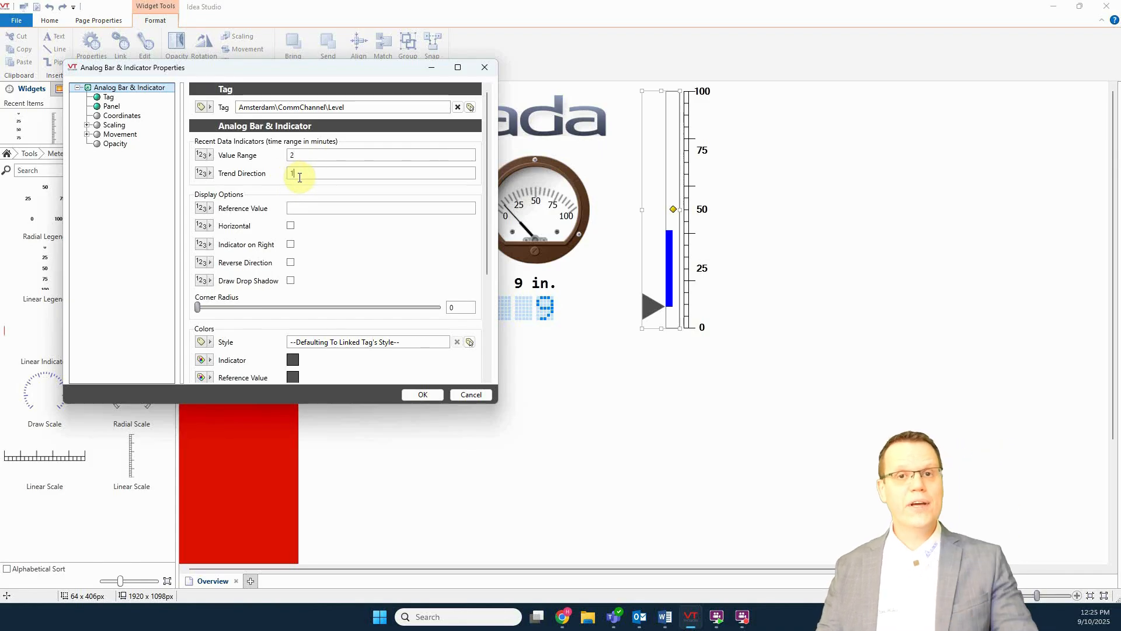
pyautogui.click(311, 209)
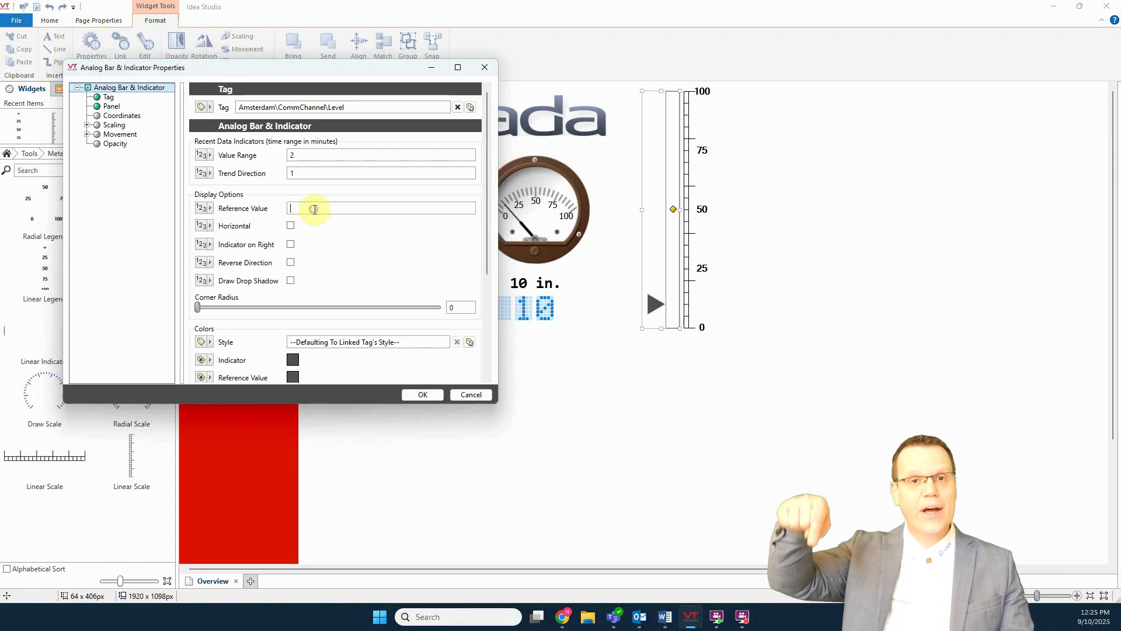
pyautogui.write('40')
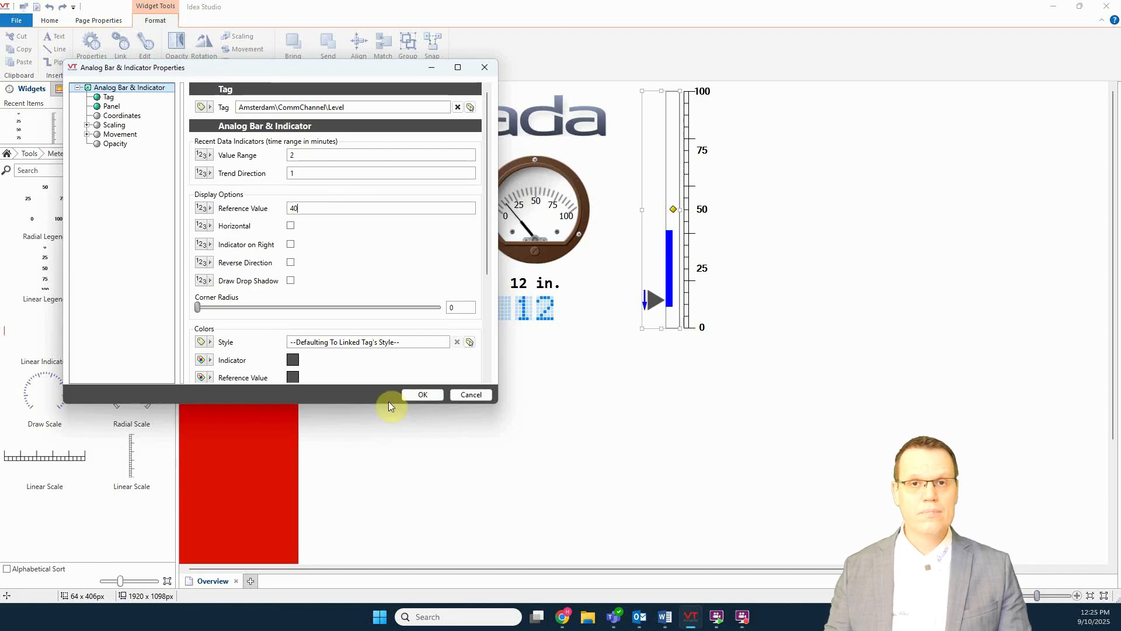
pyautogui.click(420, 395)
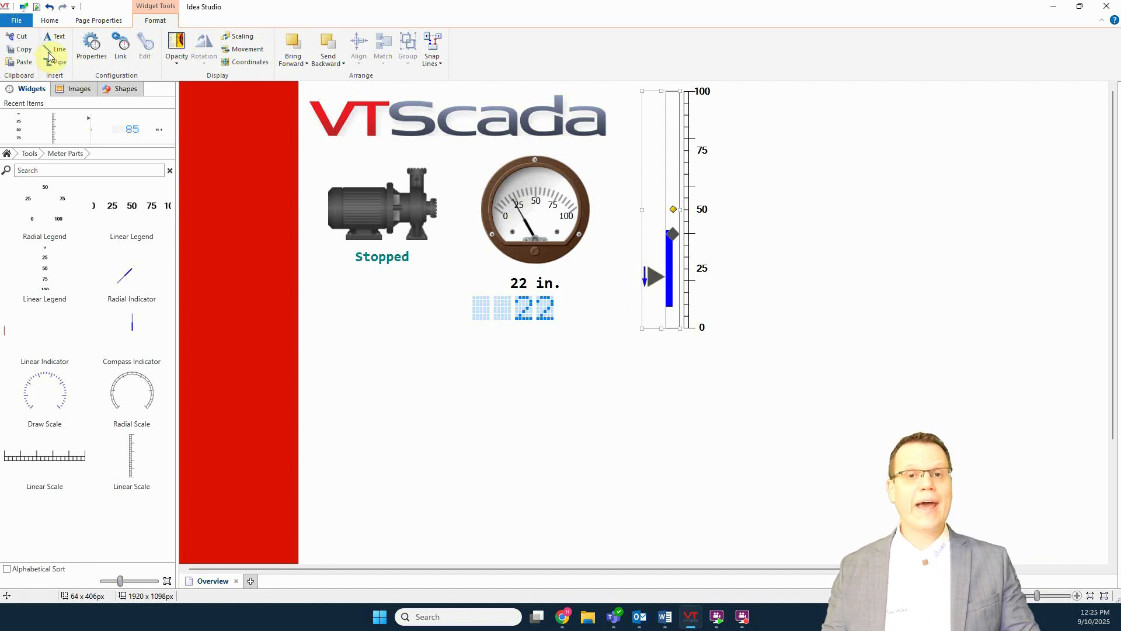
# - Set the Level tag's expected range to a minimum of 10 in. and a maximum of 45 in., and save the tag
pyautogui.click(50, 21)
pyautogui.click(52, 47)
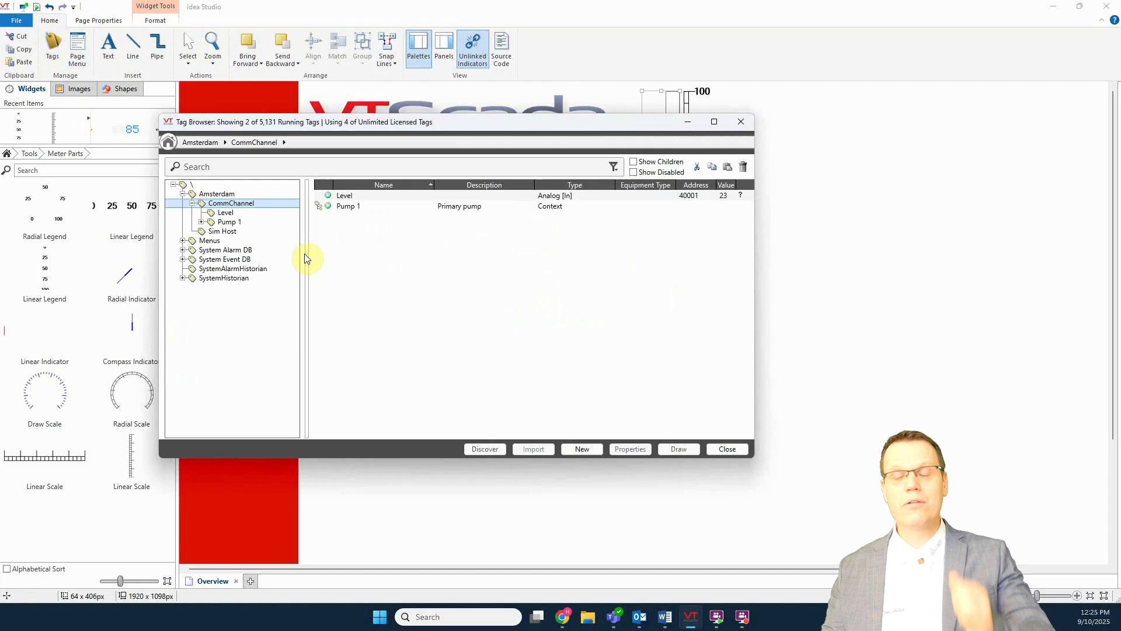
pyautogui.doubleClick(346, 196)
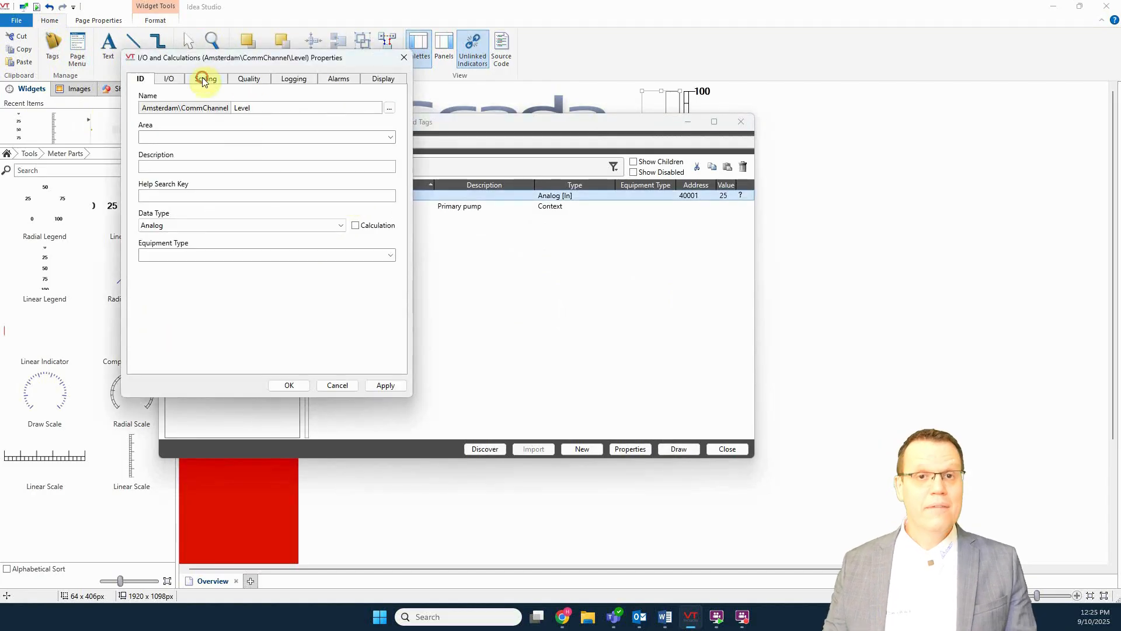
pyautogui.click(203, 80)
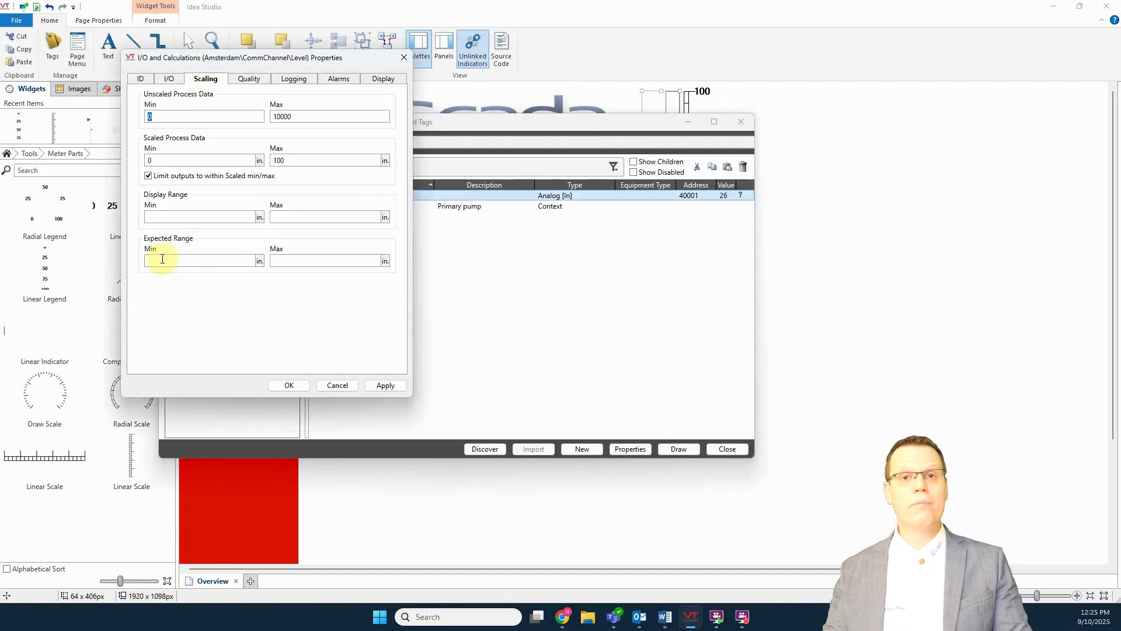
pyautogui.write('10')
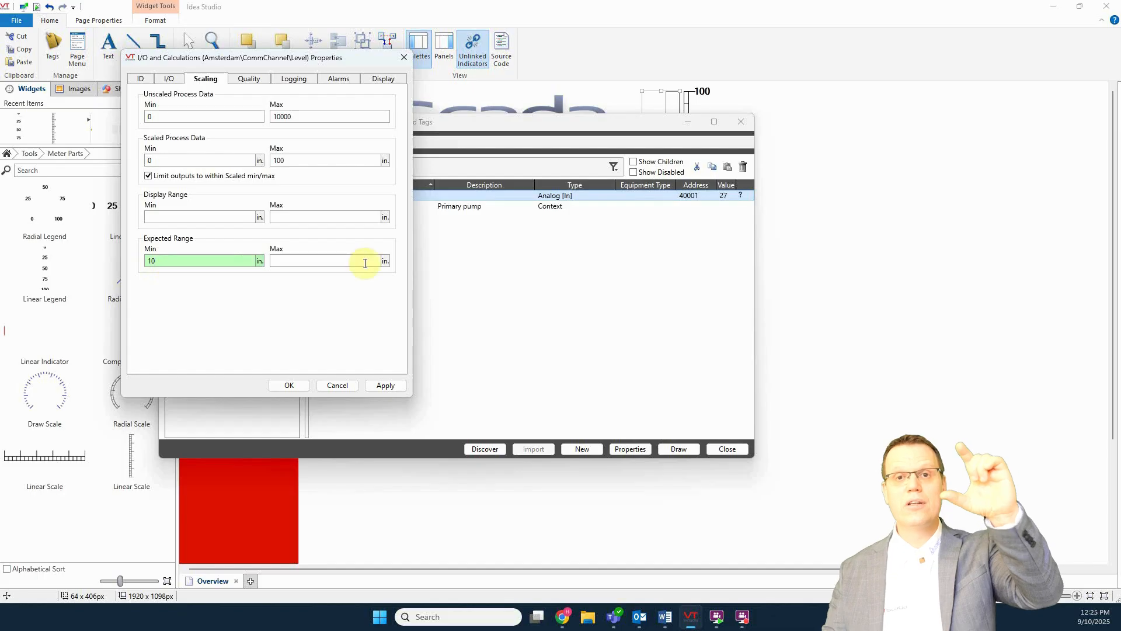
pyautogui.click(328, 259)
pyautogui.write('45')
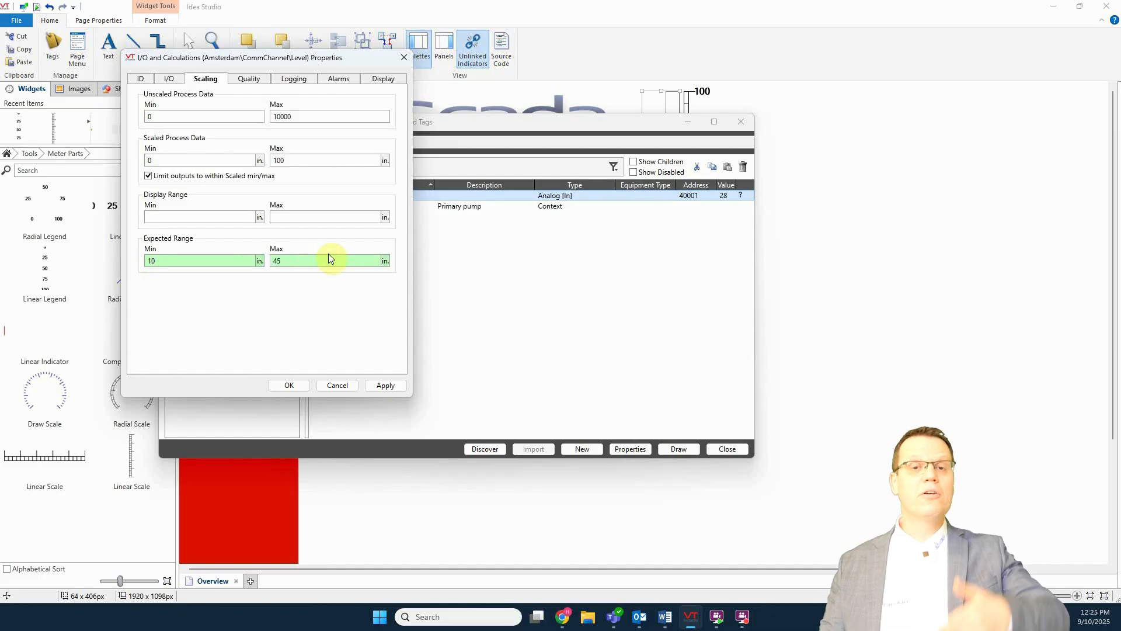
pyautogui.click(386, 386)
pyautogui.click(289, 385)
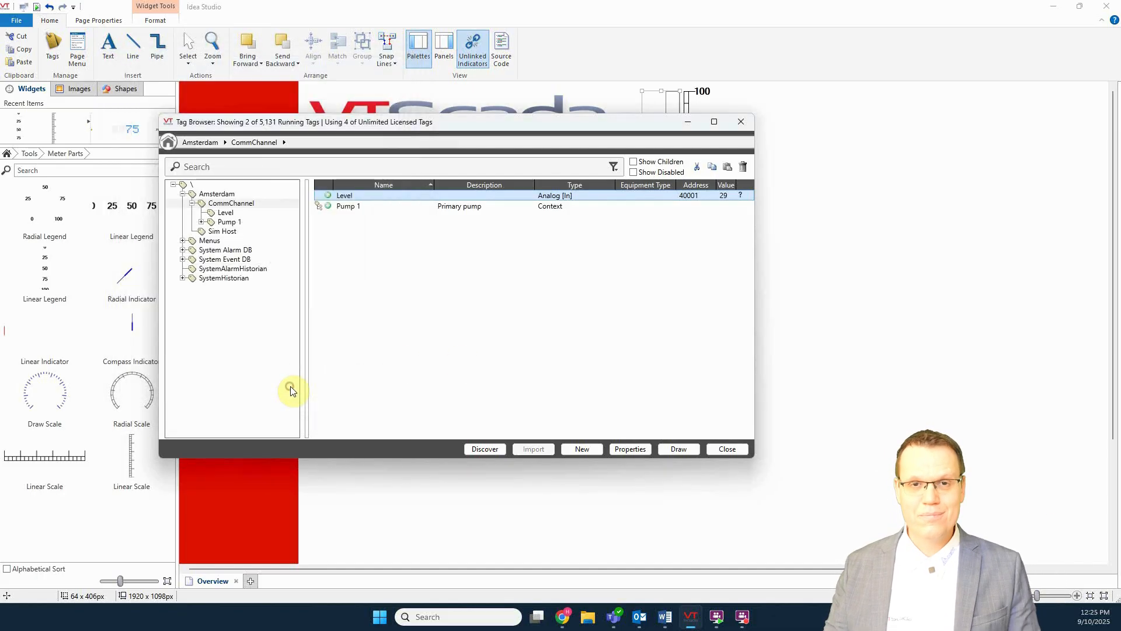
pyautogui.click(727, 449)
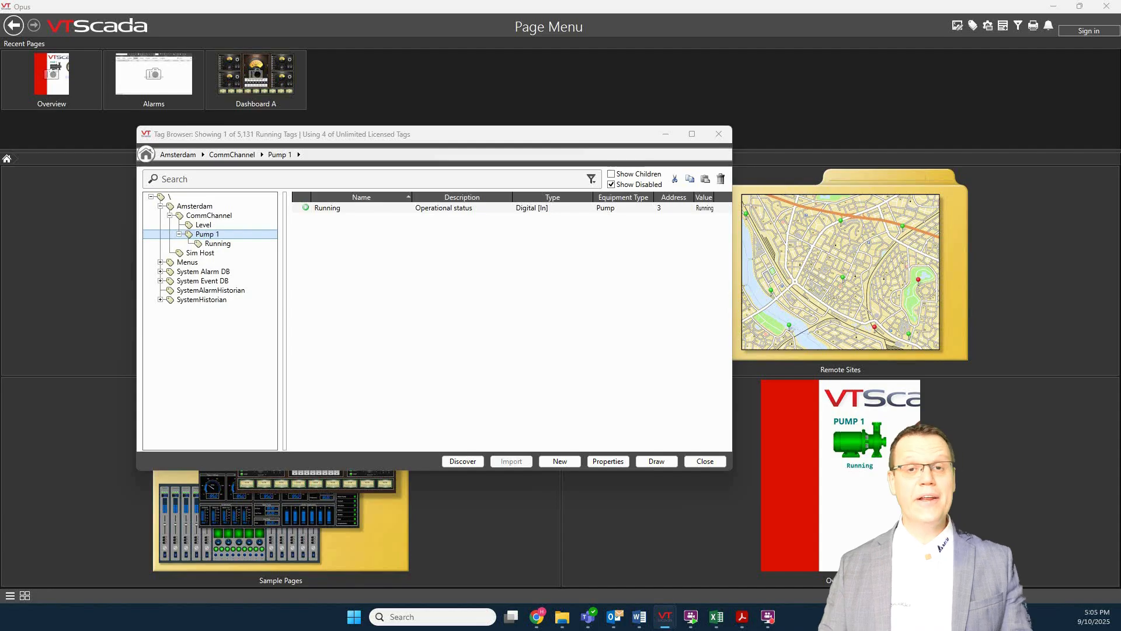
# - Disable the Running tag under Pump 1, and enable it again
pyautogui.click(299, 208)
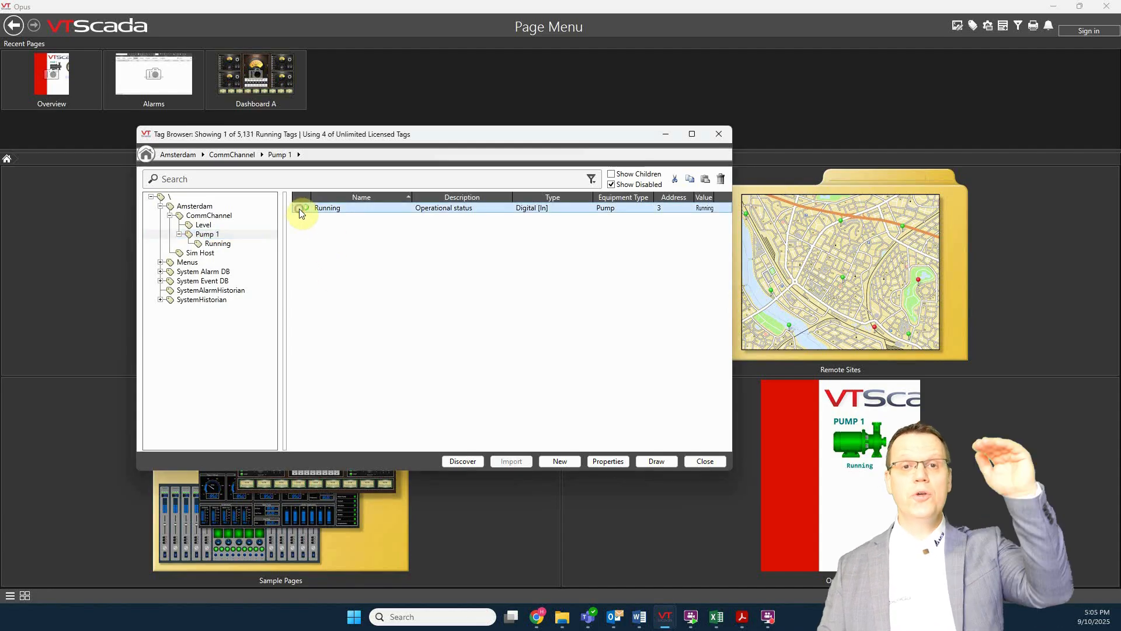
pyautogui.rightClick(299, 208)
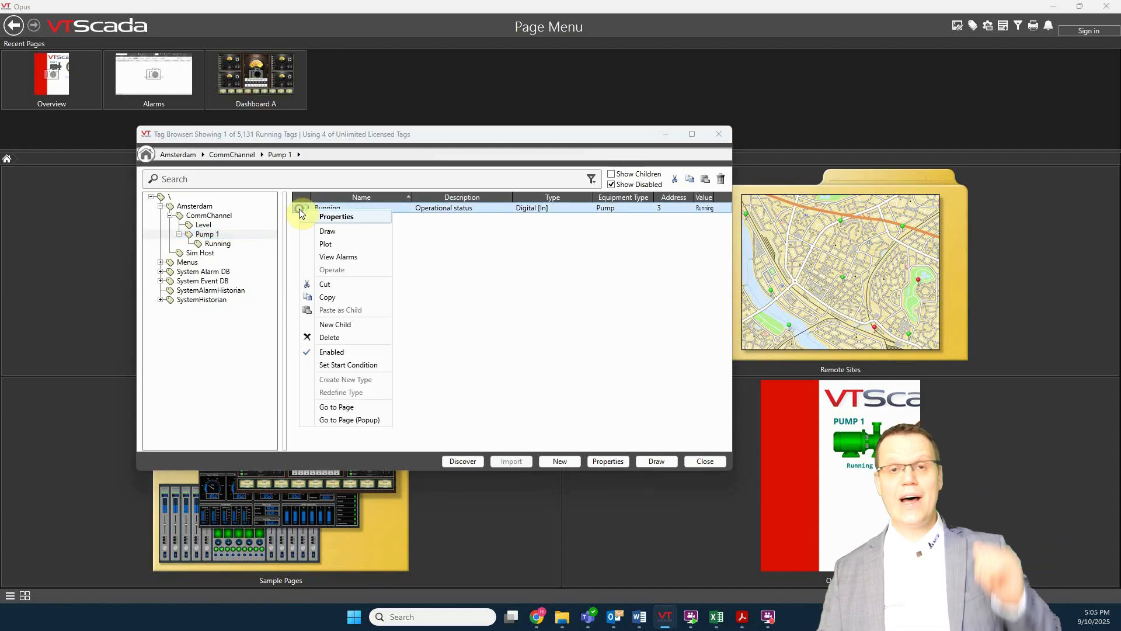
pyautogui.click(332, 353)
pyautogui.click(208, 234)
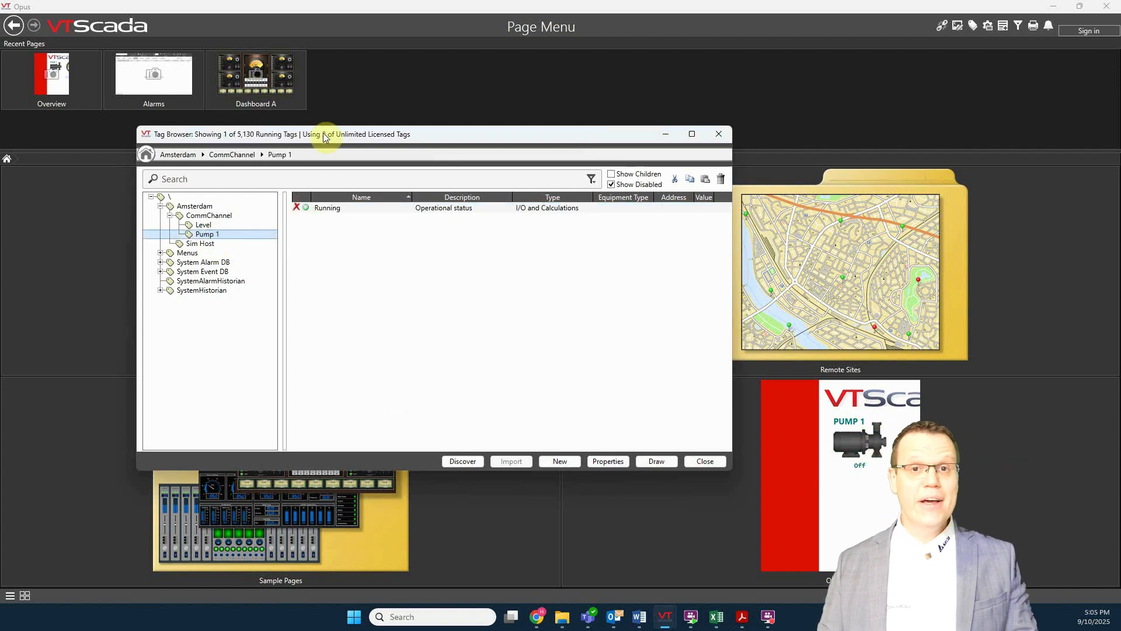
pyautogui.rightClick(297, 209)
pyautogui.click(342, 351)
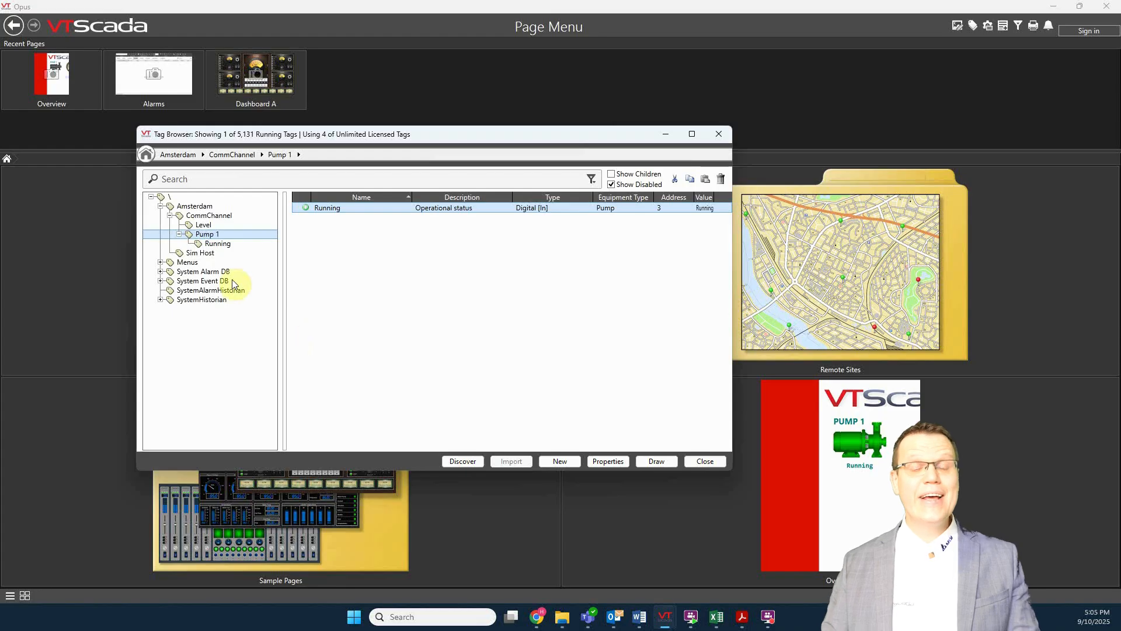
# - Create a child I/O and Calculations tag under Pump 1 named Pump Start, with the Digital data type
pyautogui.rightClick(211, 234)
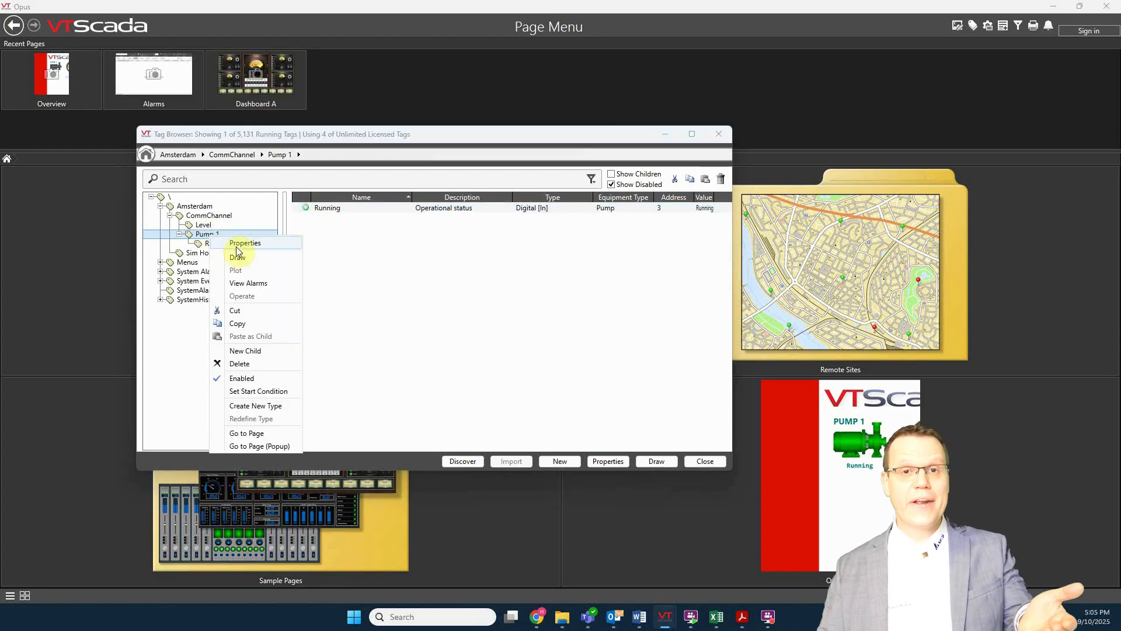
pyautogui.click(247, 353)
pyautogui.doubleClick(396, 203)
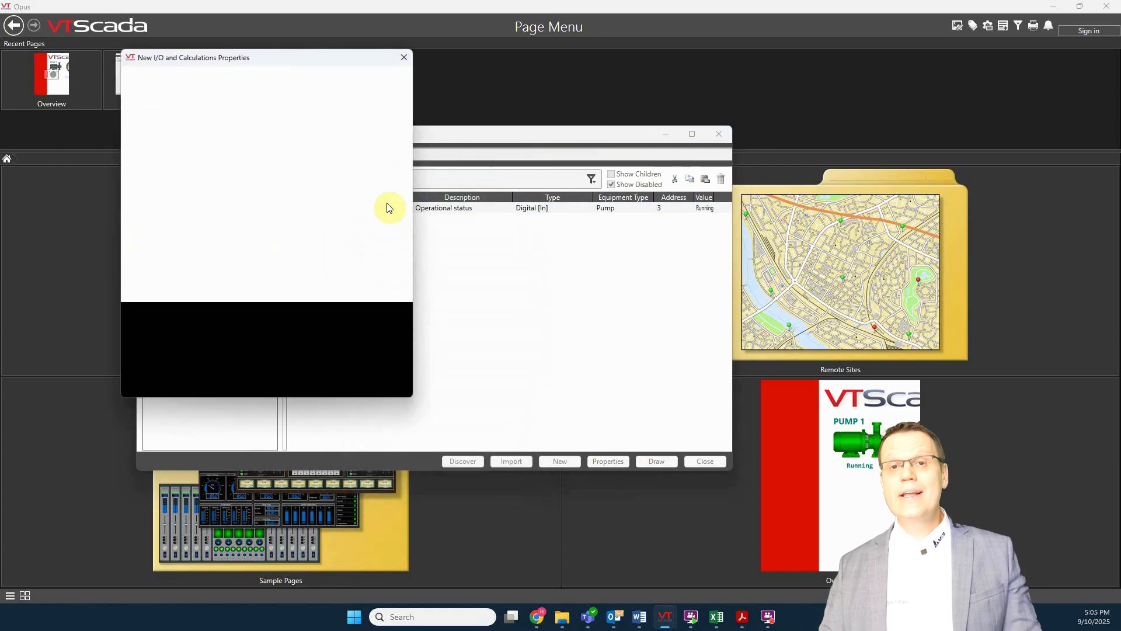
pyautogui.write('Pump Start')
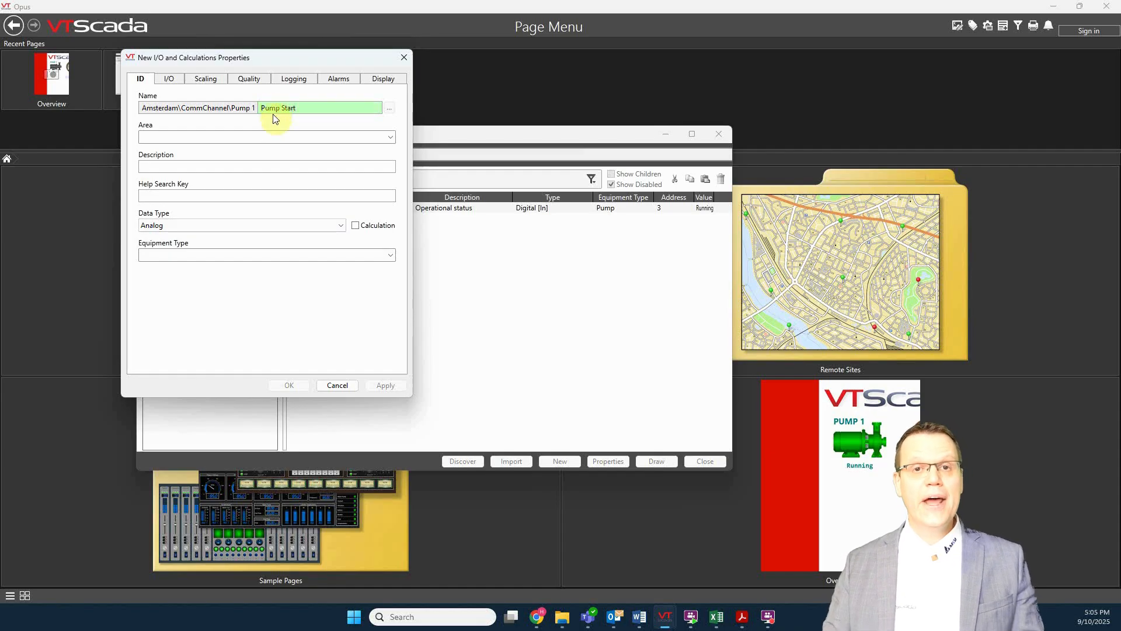
pyautogui.click(187, 226)
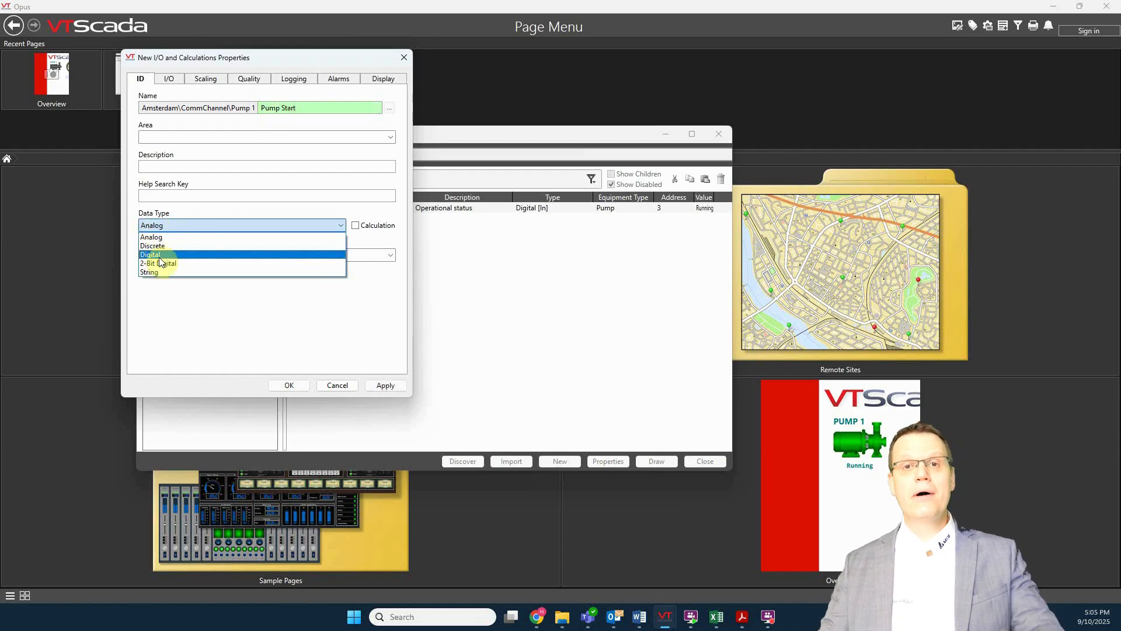
pyautogui.click(160, 258)
# - Set the Pump Start tag's write address to 4 and save the tag
pyautogui.click(181, 78)
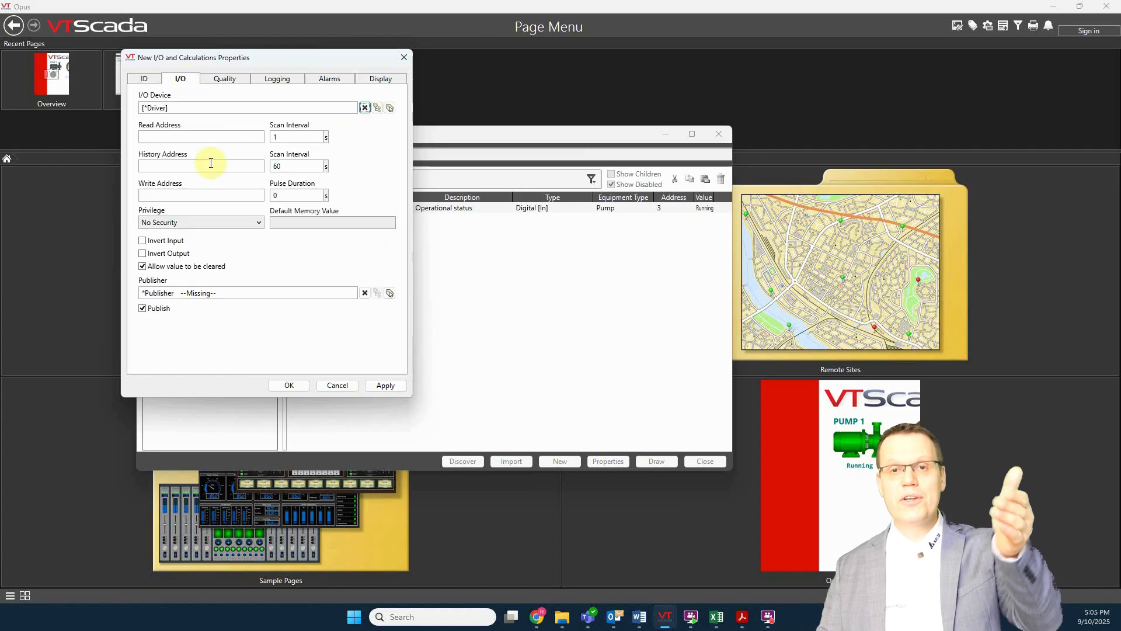
pyautogui.click(163, 196)
pyautogui.write('4')
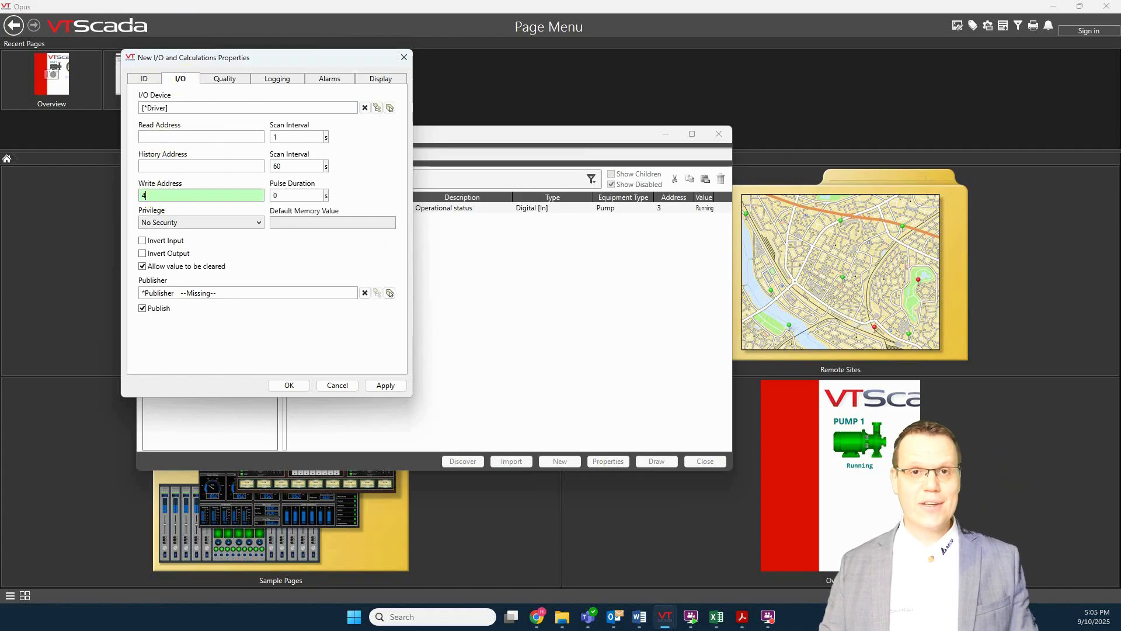
pyautogui.click(384, 385)
pyautogui.click(290, 385)
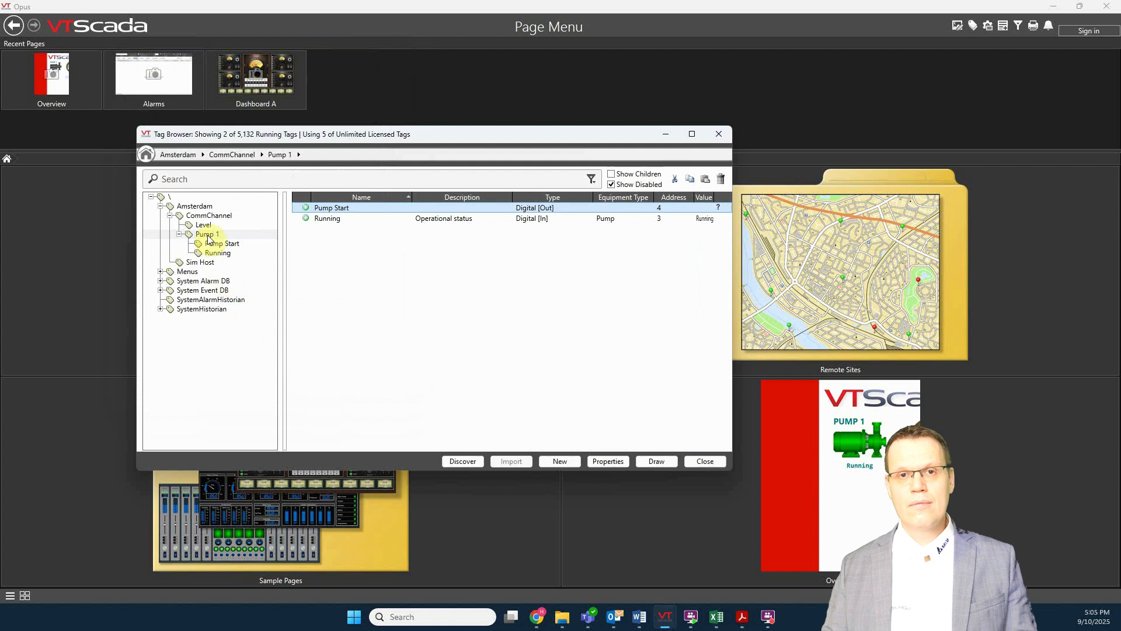
# - Create a second digital I/O and Calculations tag under Pump 1 named Pump Stop, with write address 5, and save it
pyautogui.rightClick(208, 239)
pyautogui.click(263, 344)
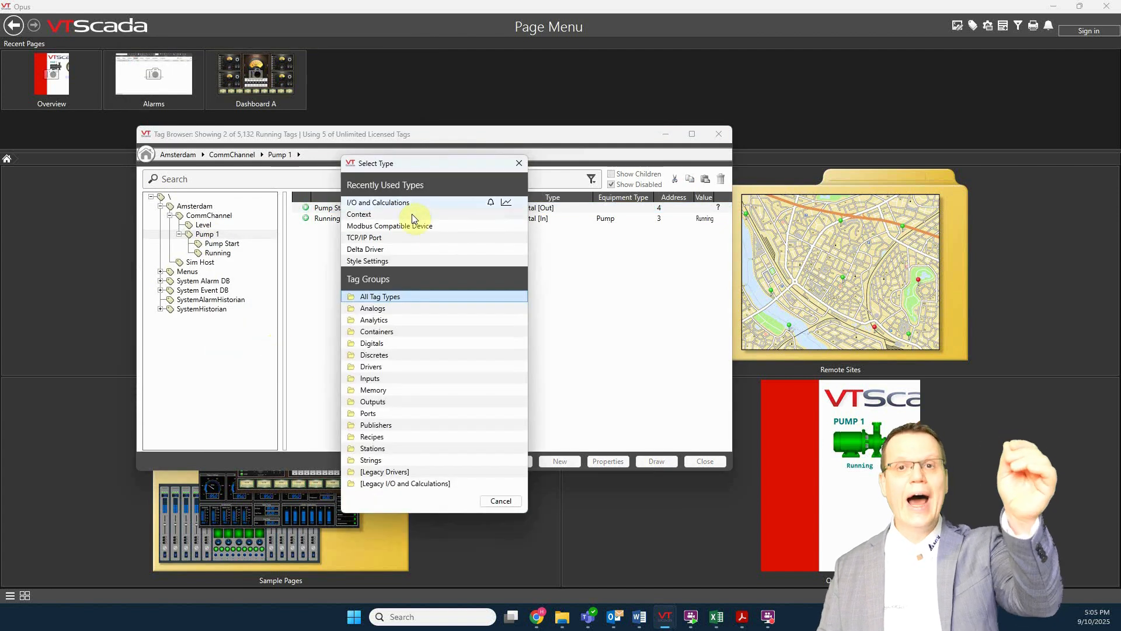
pyautogui.click(395, 202)
pyautogui.click(274, 107)
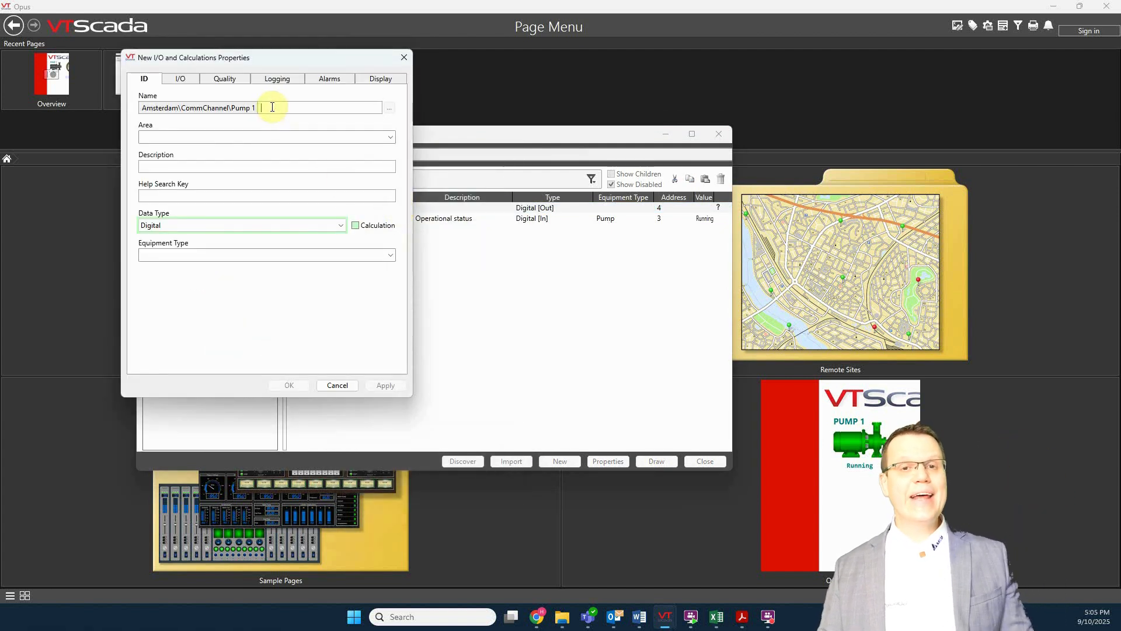
pyautogui.write('Pump Stop')
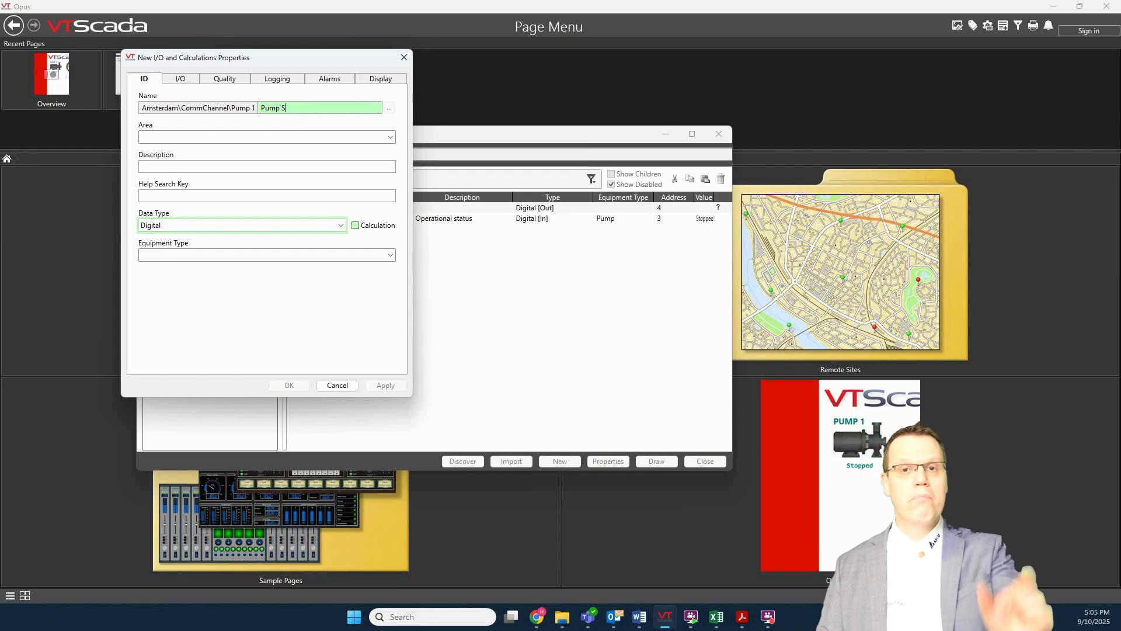
pyautogui.click(180, 79)
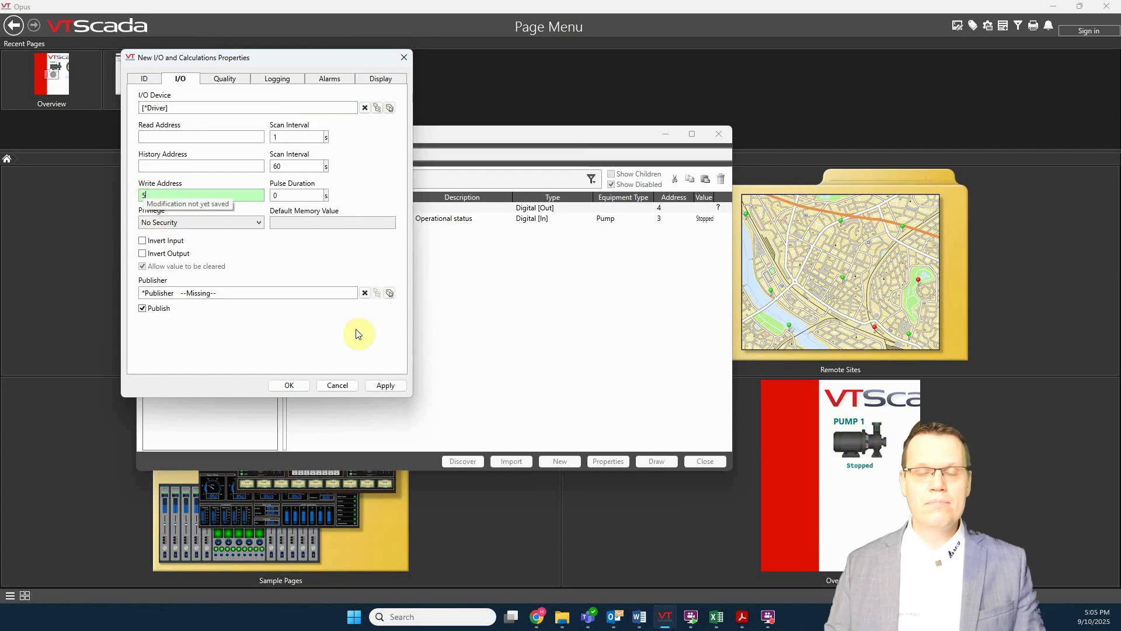
pyautogui.click(385, 386)
pyautogui.click(295, 386)
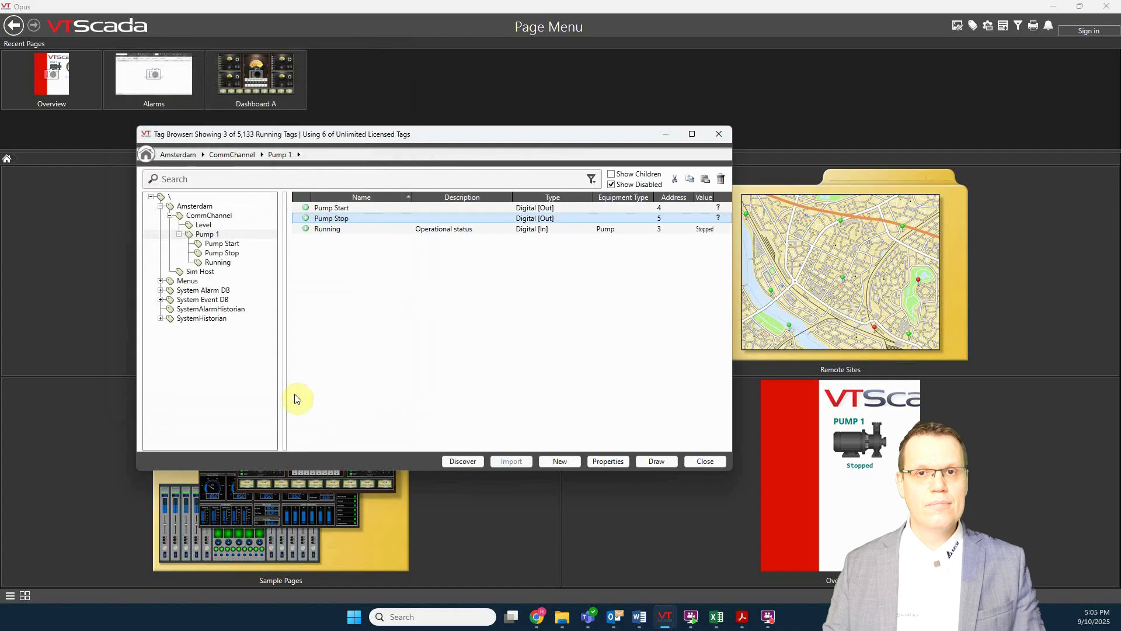
# - Open the Overview page for editing in Idea Studio and place a Set Value Button below the pump's status text
pyautogui.click(720, 140)
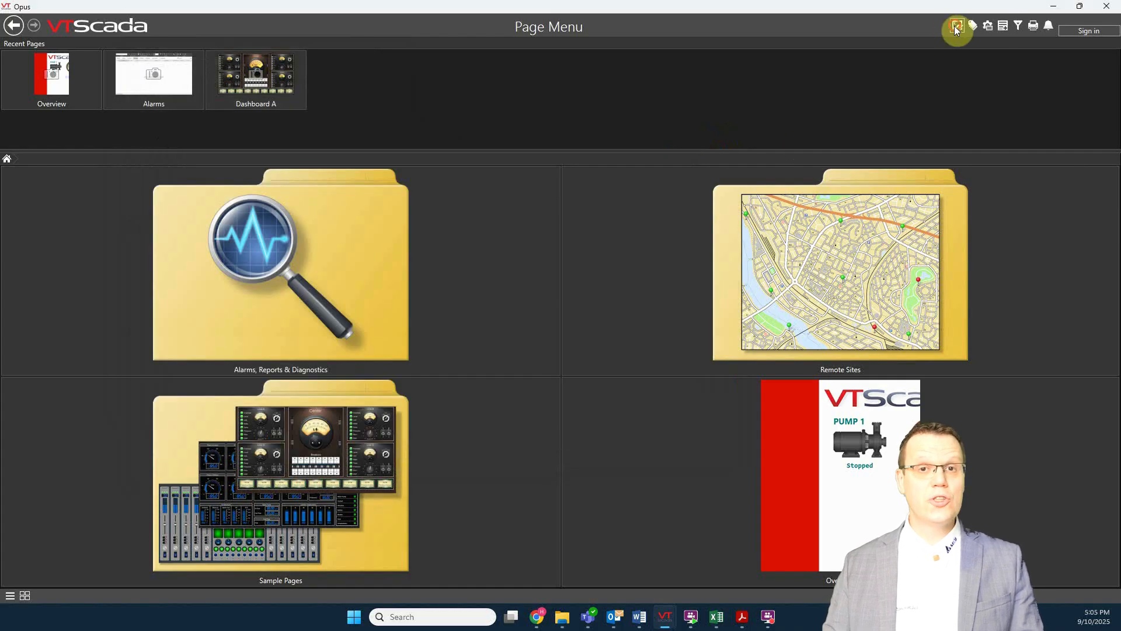
pyautogui.click(957, 25)
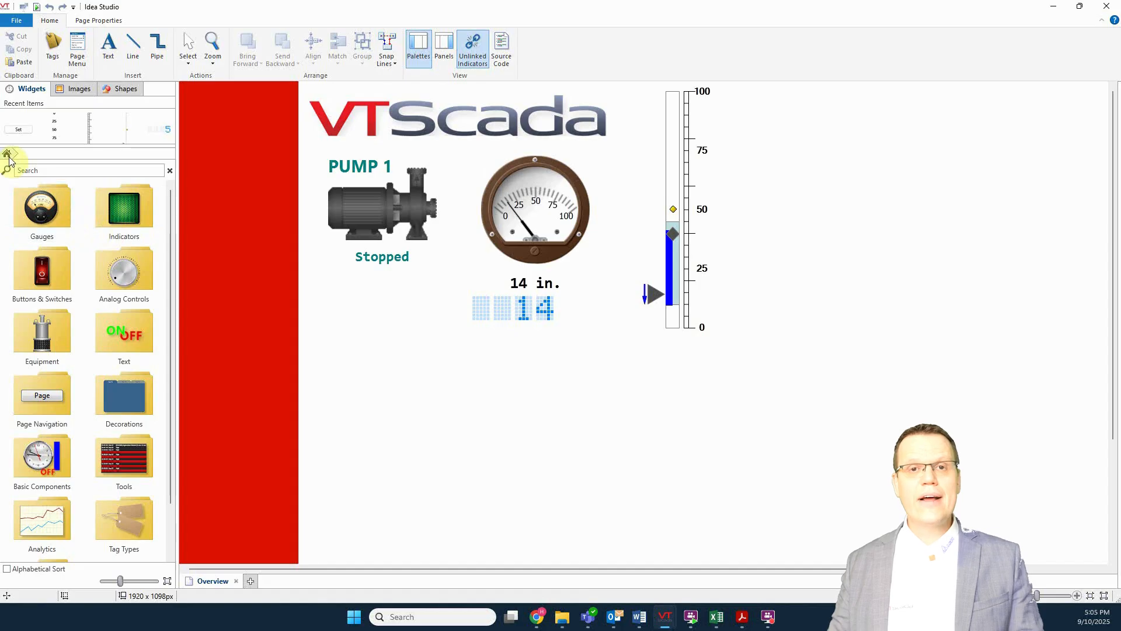
pyautogui.click(108, 276)
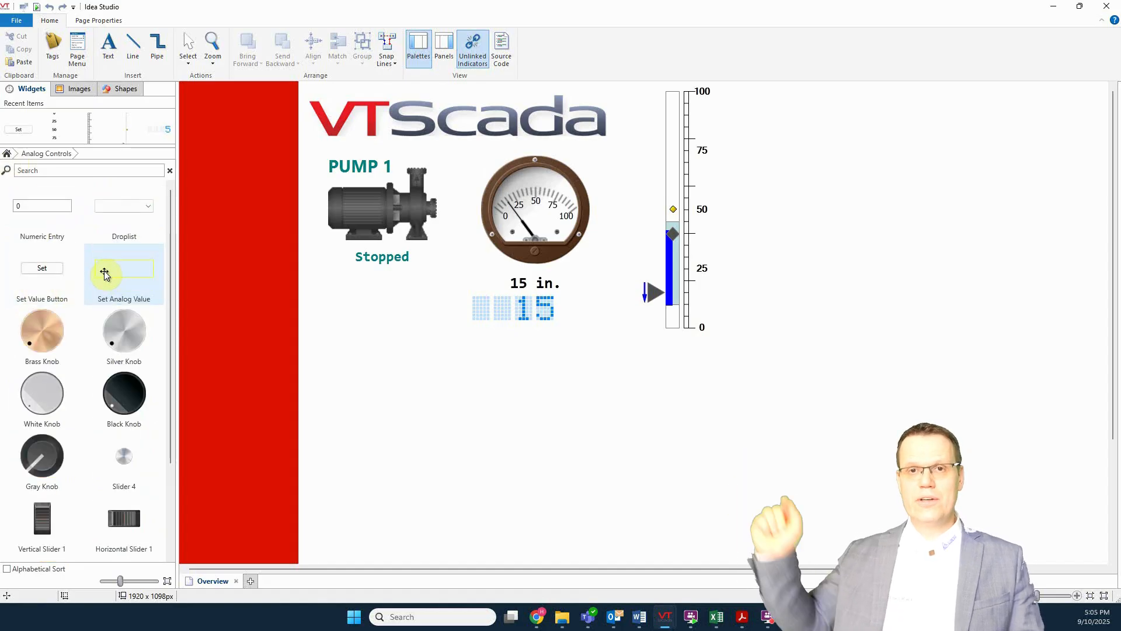
pyautogui.moveTo(37, 272); pyautogui.dragTo(345, 280)
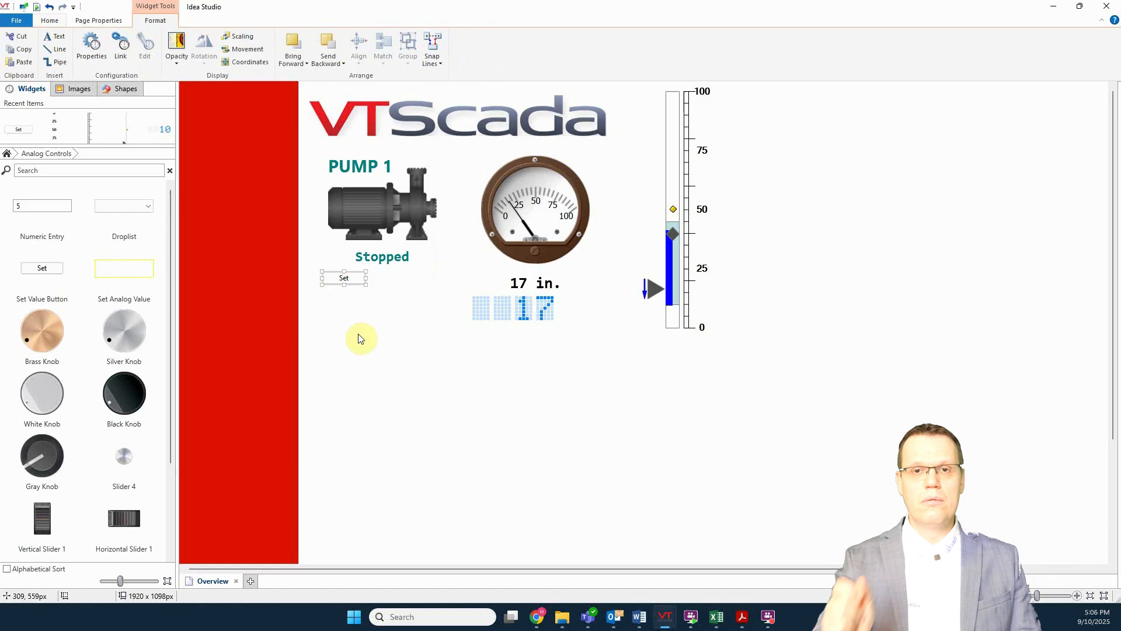
# - Link the new Set Value Button to the Amsterdam\CommChannel\Pump 1\Pump Start tag
pyautogui.rightClick(344, 275)
pyautogui.click(388, 283)
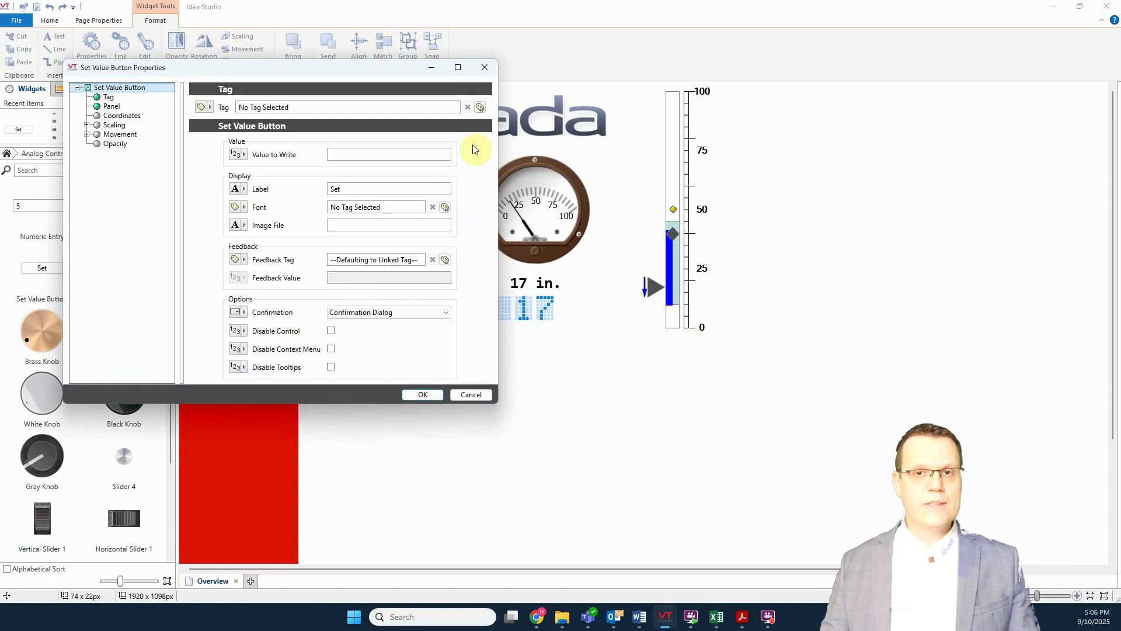
pyautogui.click(479, 107)
pyautogui.click(349, 208)
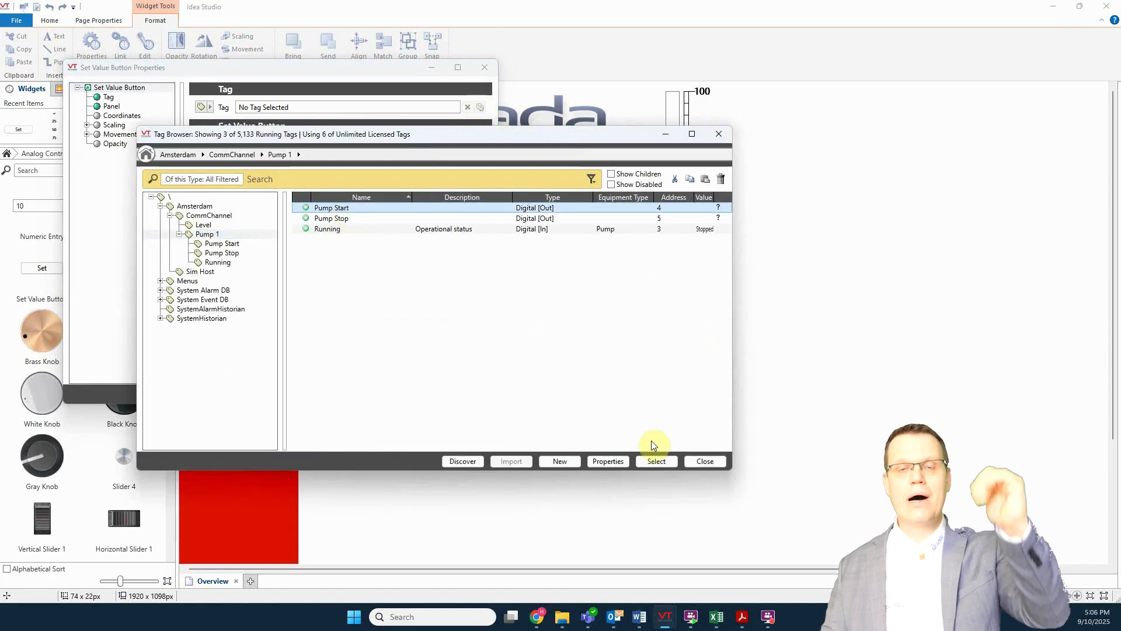
pyautogui.click(657, 461)
# - Make the button write the value 1, label it START, and set its confirmation option to No Confirmation
pyautogui.click(343, 156)
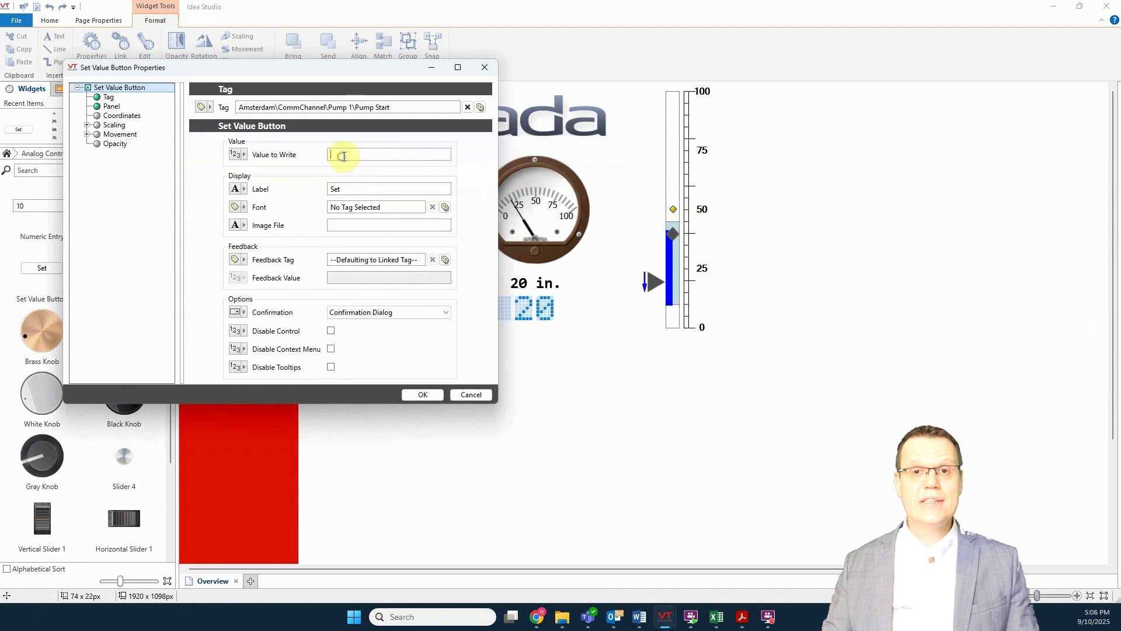
pyautogui.press('BackSpace')
pyautogui.press('BackSpace')
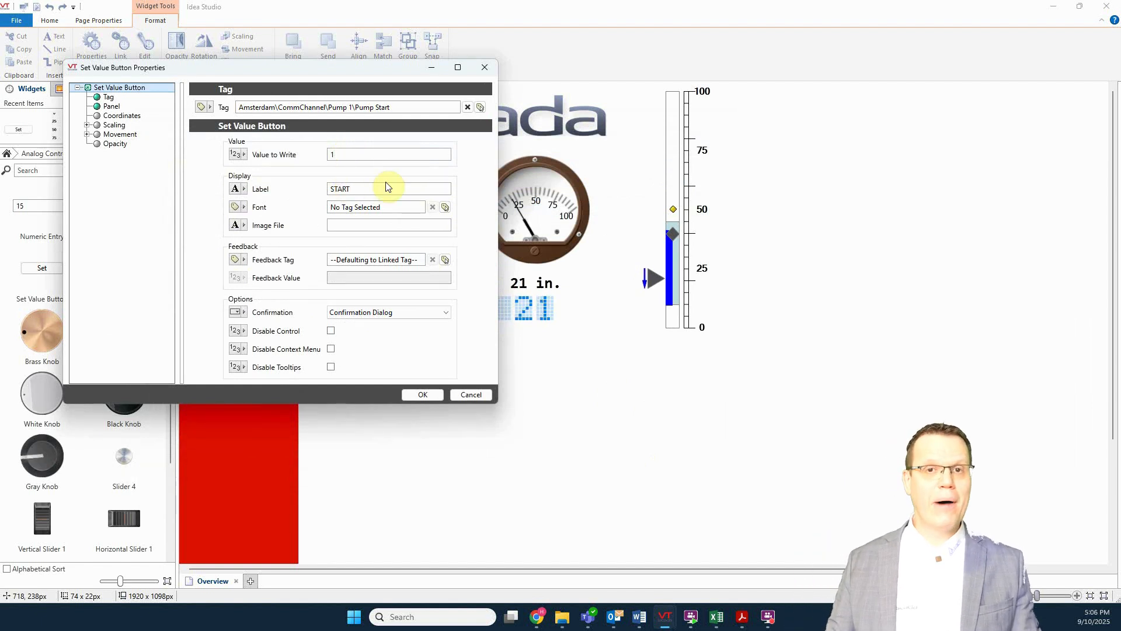
pyautogui.click(447, 314)
pyautogui.click(351, 329)
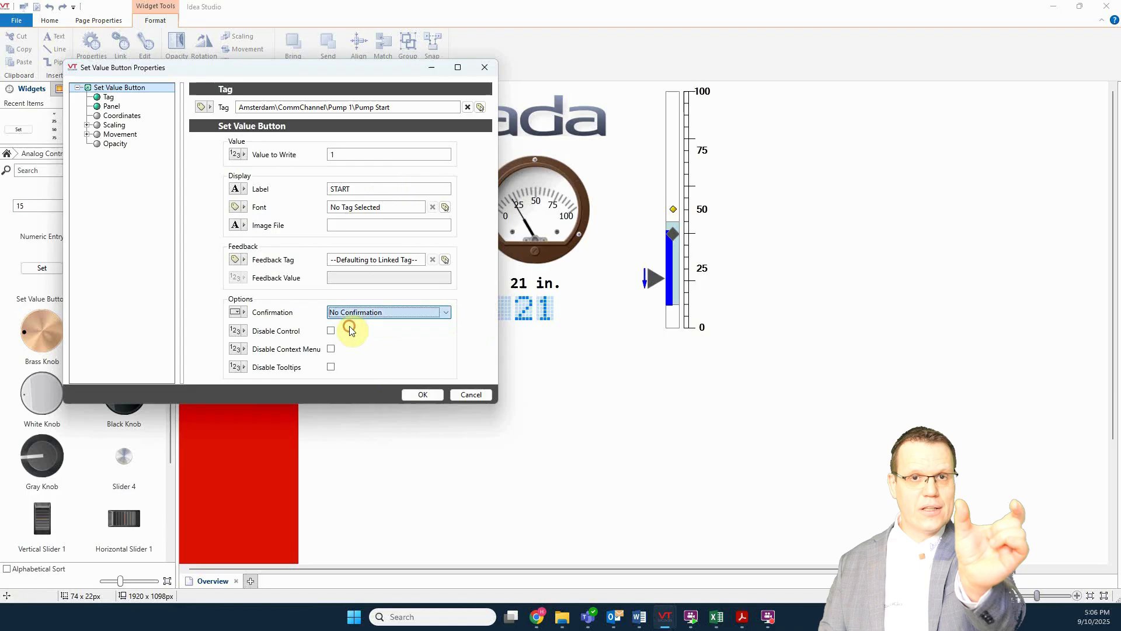
pyautogui.click(422, 394)
# - Duplicate the START button and align the copy beside the original under the pump
pyautogui.rightClick(358, 279)
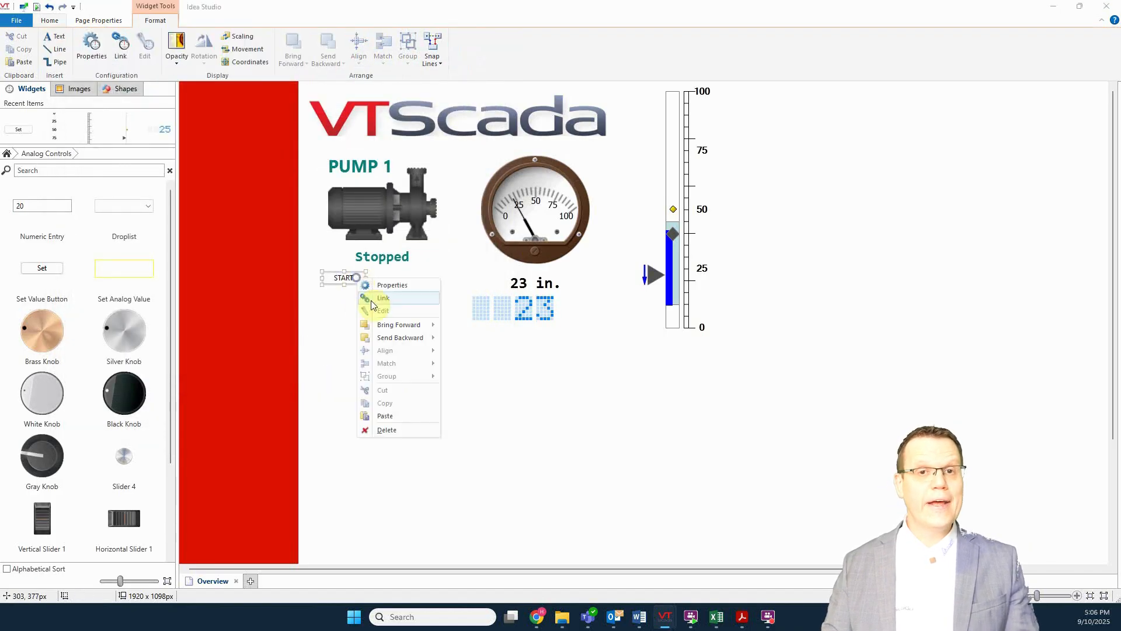
pyautogui.click(385, 401)
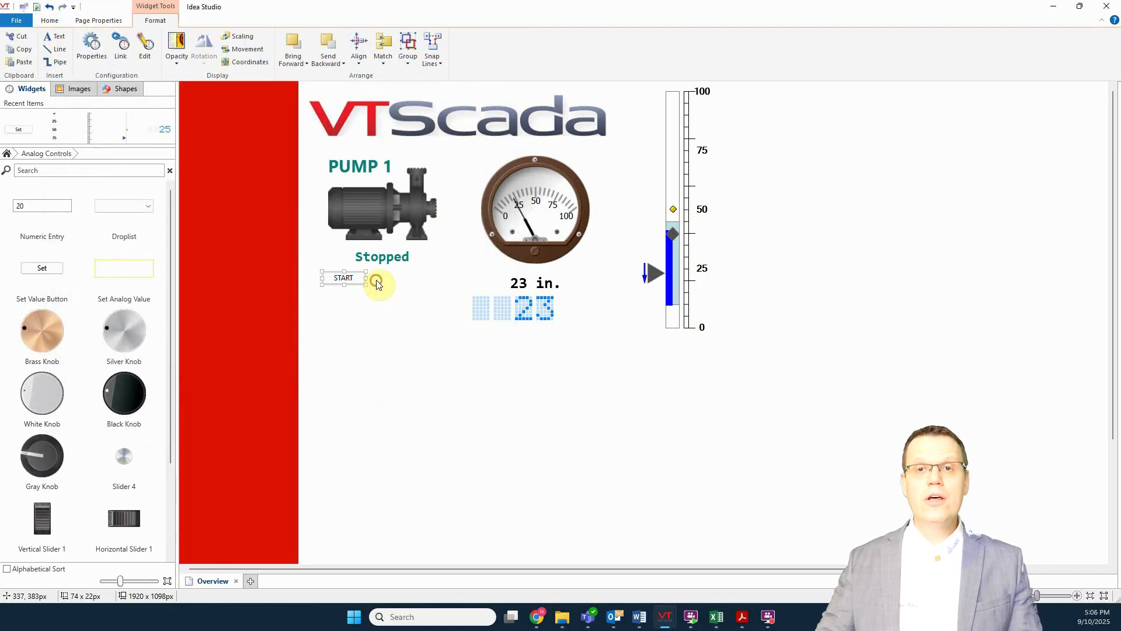
pyautogui.rightClick(406, 305)
pyautogui.click(427, 310)
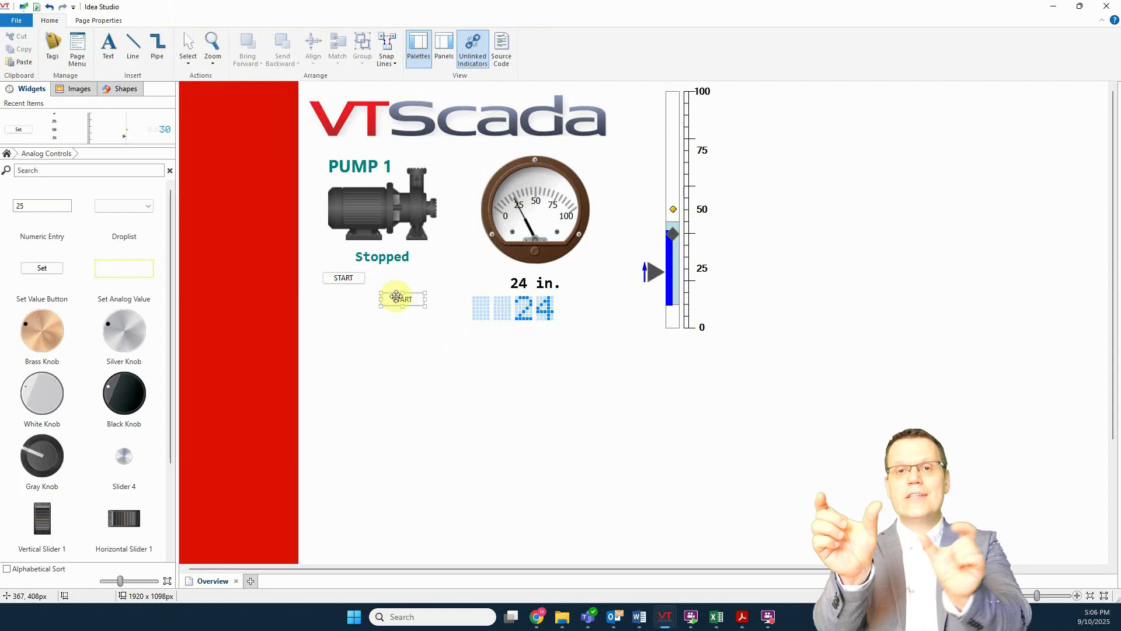
pyautogui.moveTo(395, 297); pyautogui.dragTo(389, 277)
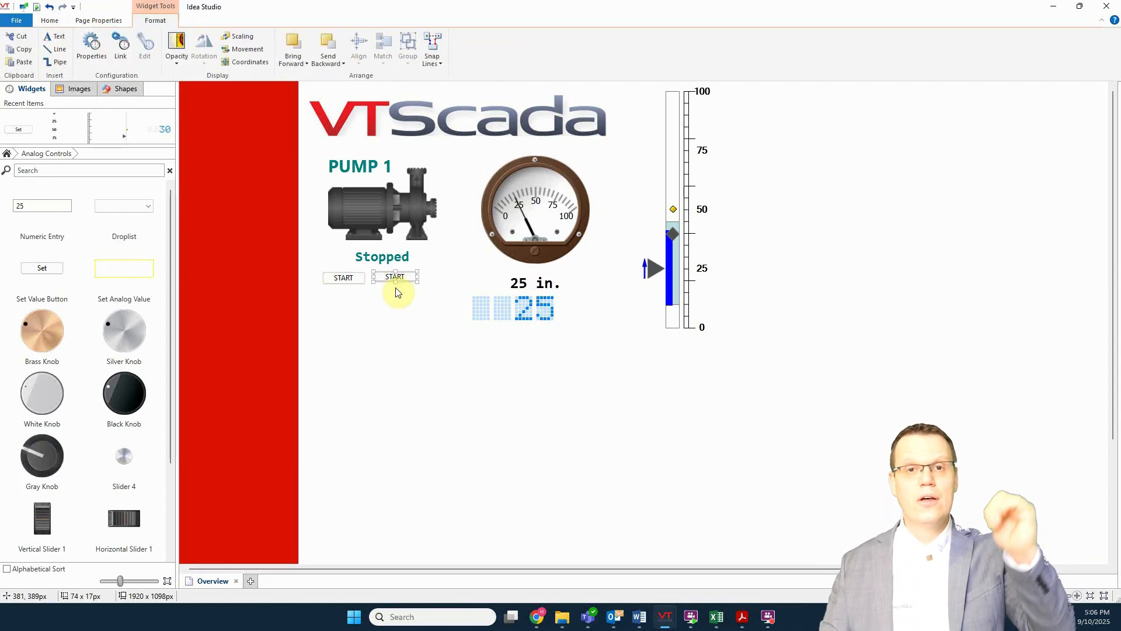
pyautogui.click(408, 304)
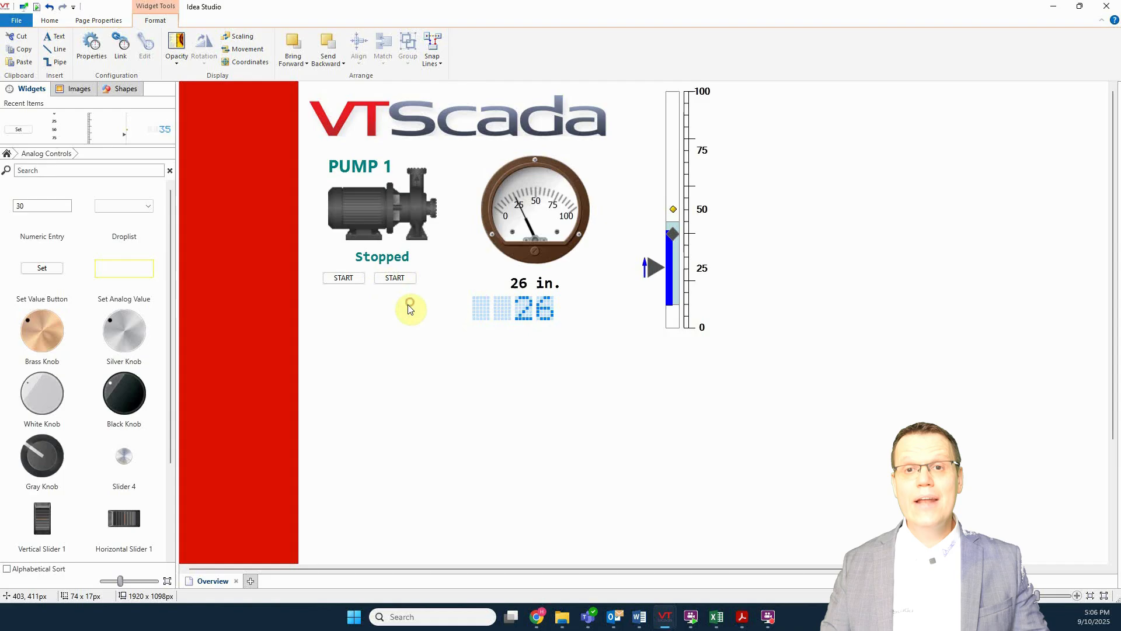
# - Link the copied button to the Amsterdam\CommChannel\Pump 1\Pump Stop tag and change its label to STOP
pyautogui.rightClick(391, 280)
pyautogui.click(441, 300)
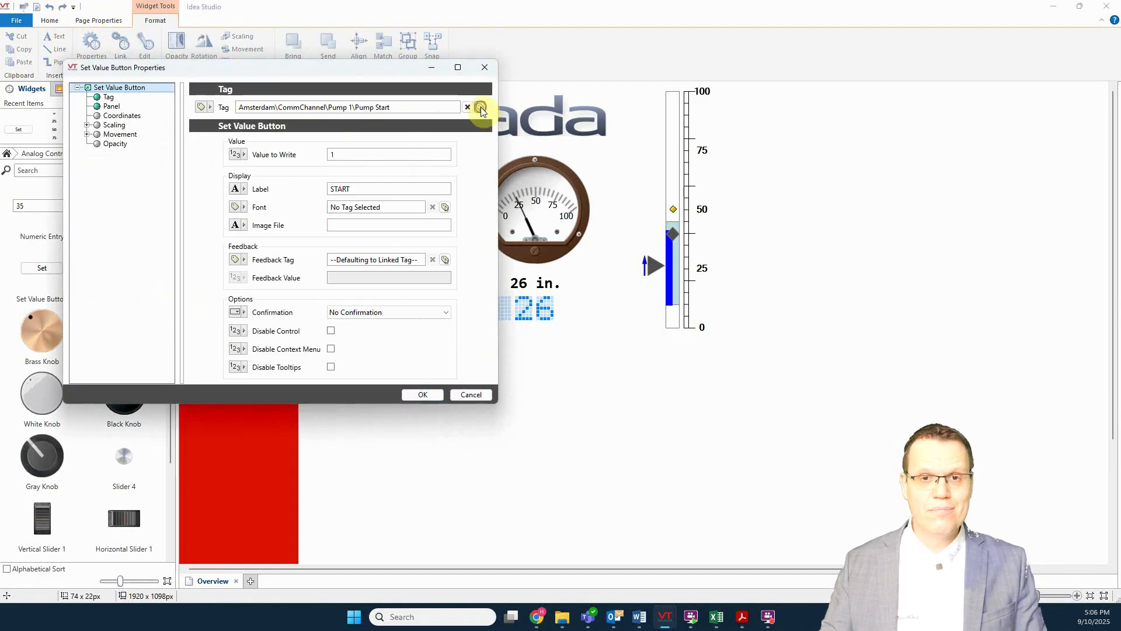
pyautogui.click(481, 108)
pyautogui.click(325, 218)
pyautogui.click(656, 460)
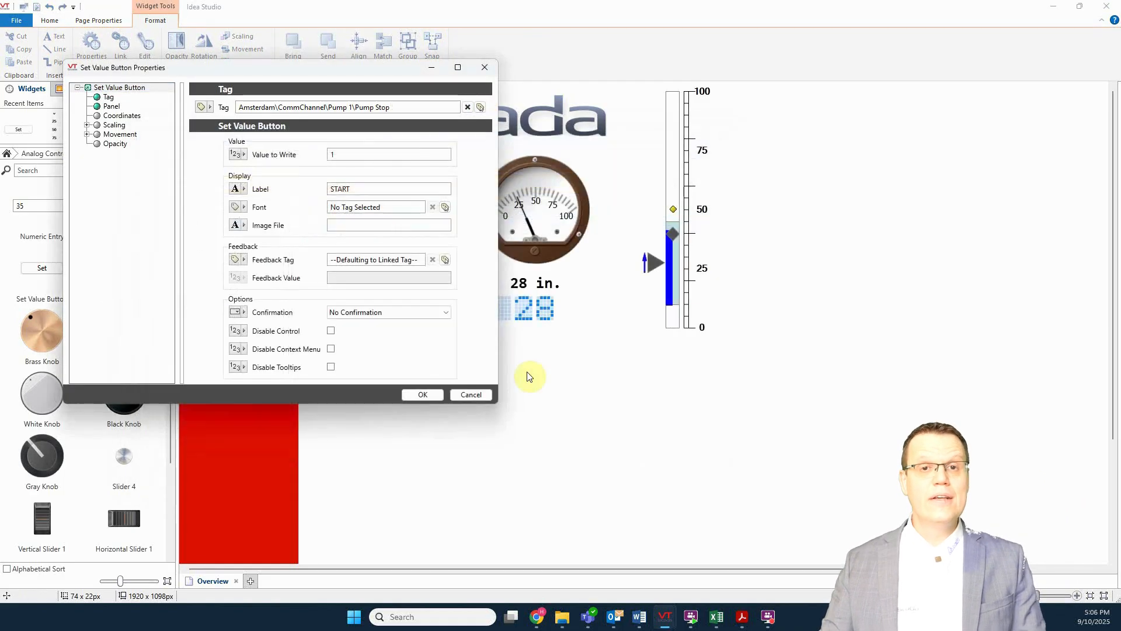
pyautogui.doubleClick(340, 189)
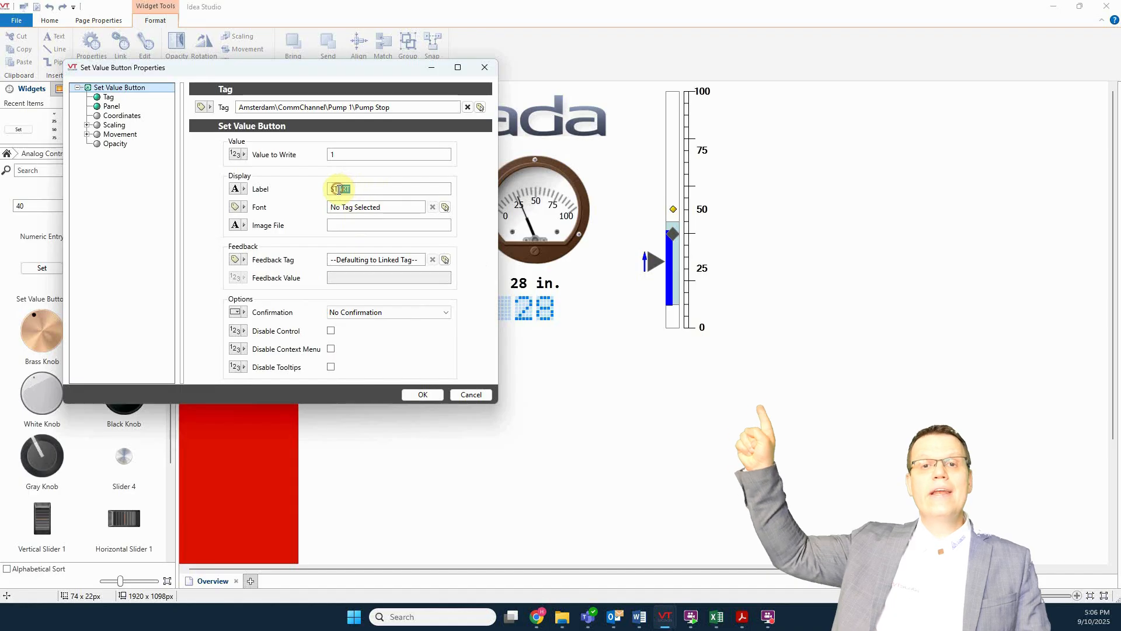
pyautogui.write('STOP')
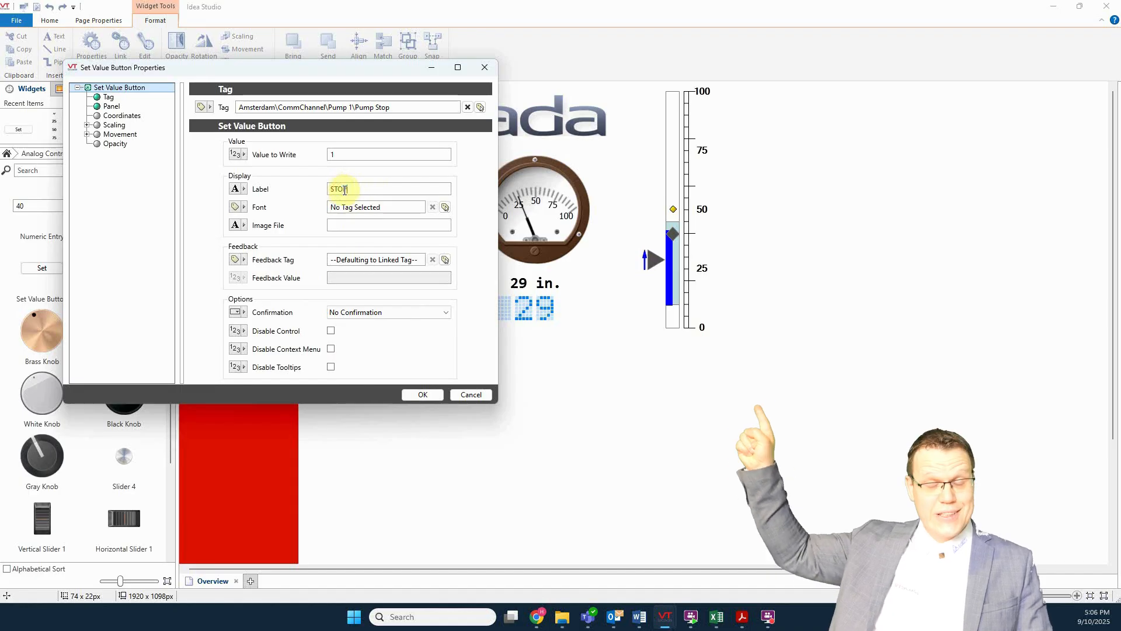
pyautogui.click(429, 396)
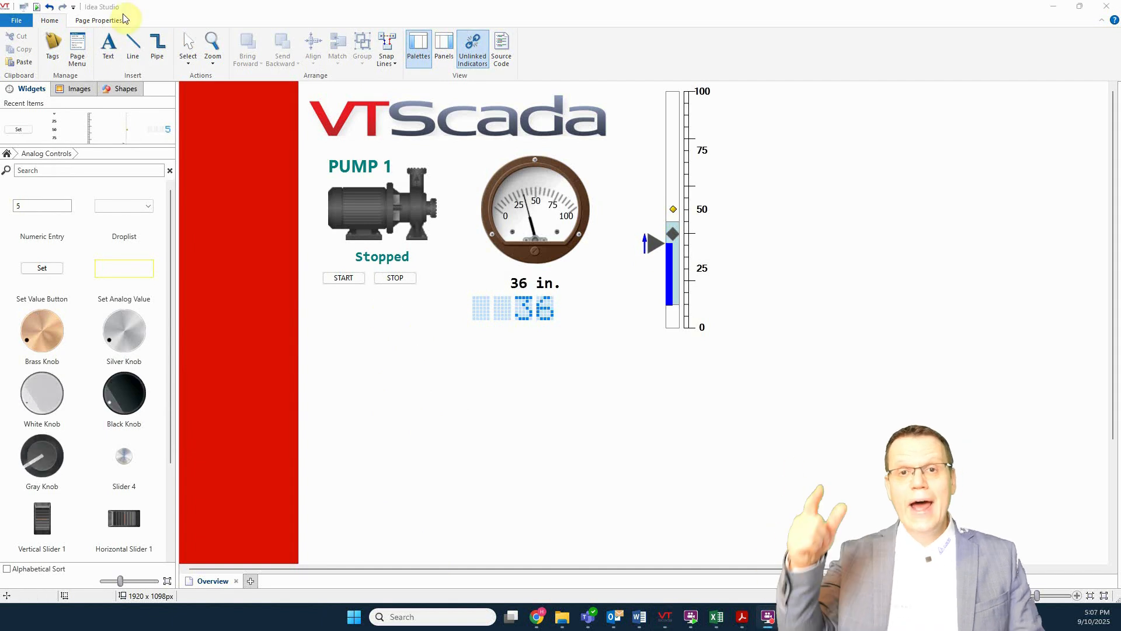
# - Switch from Idea Studio to the running Overview page and test Pump 1's START and STOP buttons
pyautogui.click(37, 7)
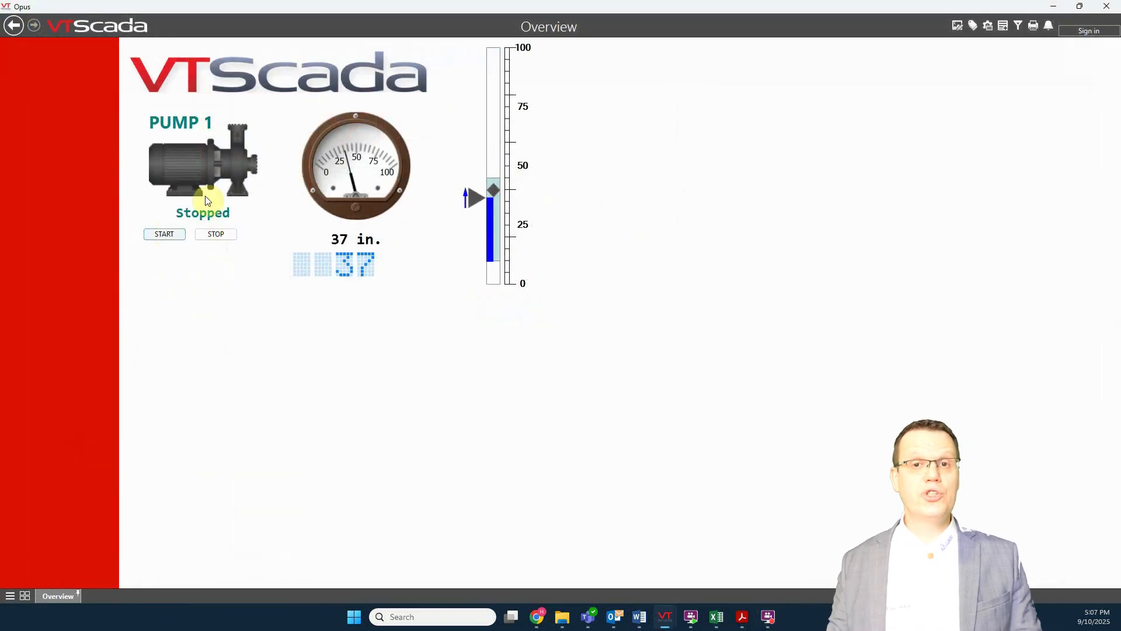
pyautogui.click(167, 235)
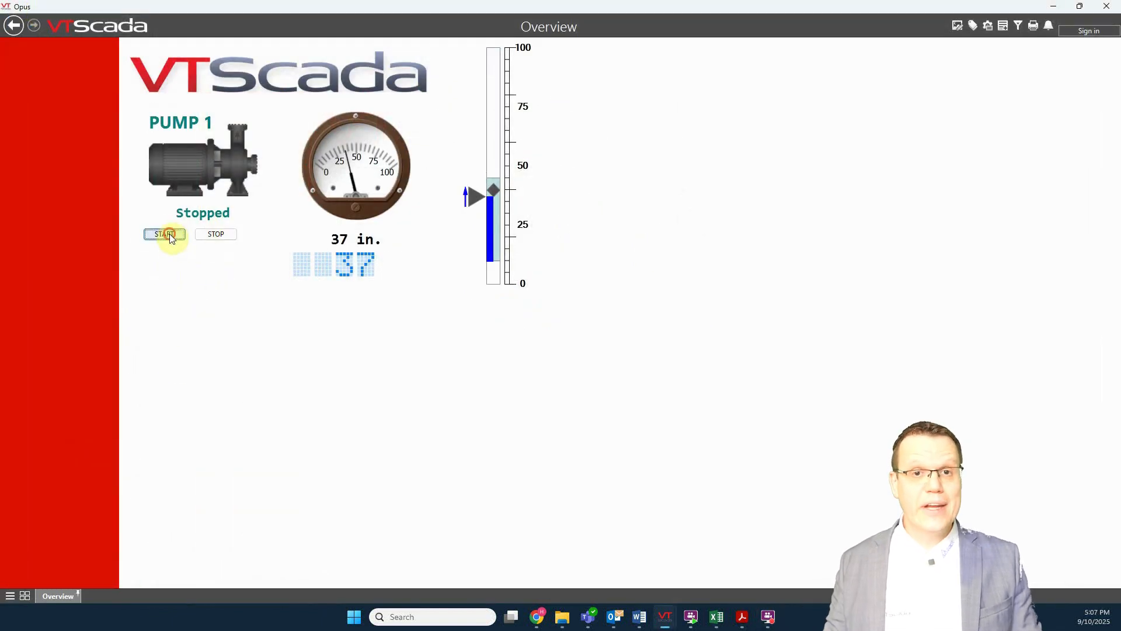
pyautogui.click(216, 234)
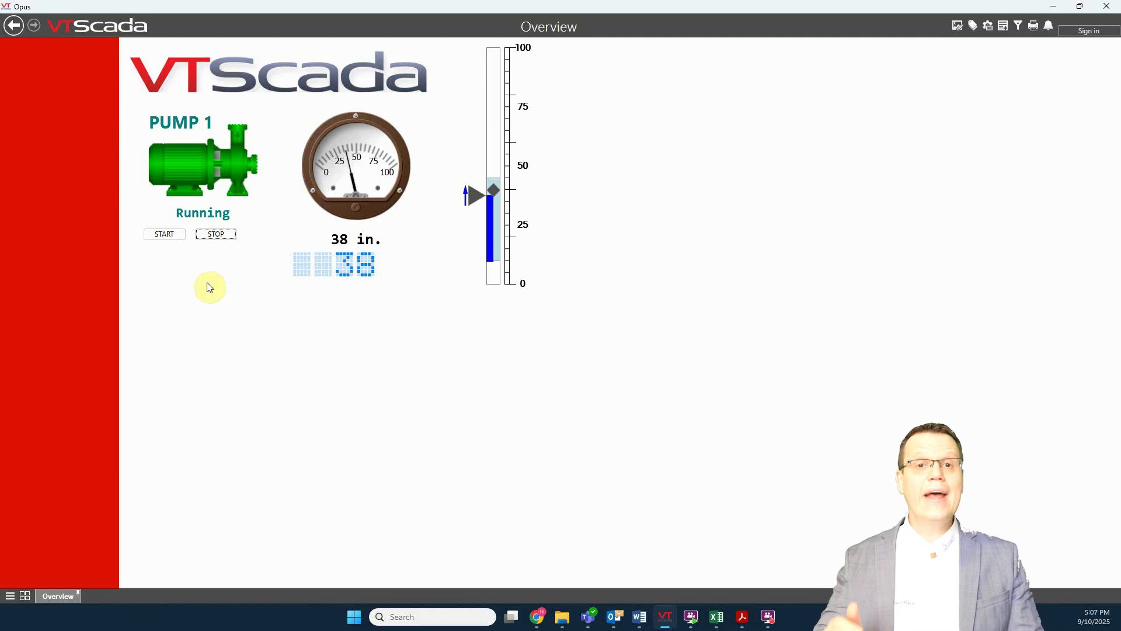
pyautogui.click(166, 234)
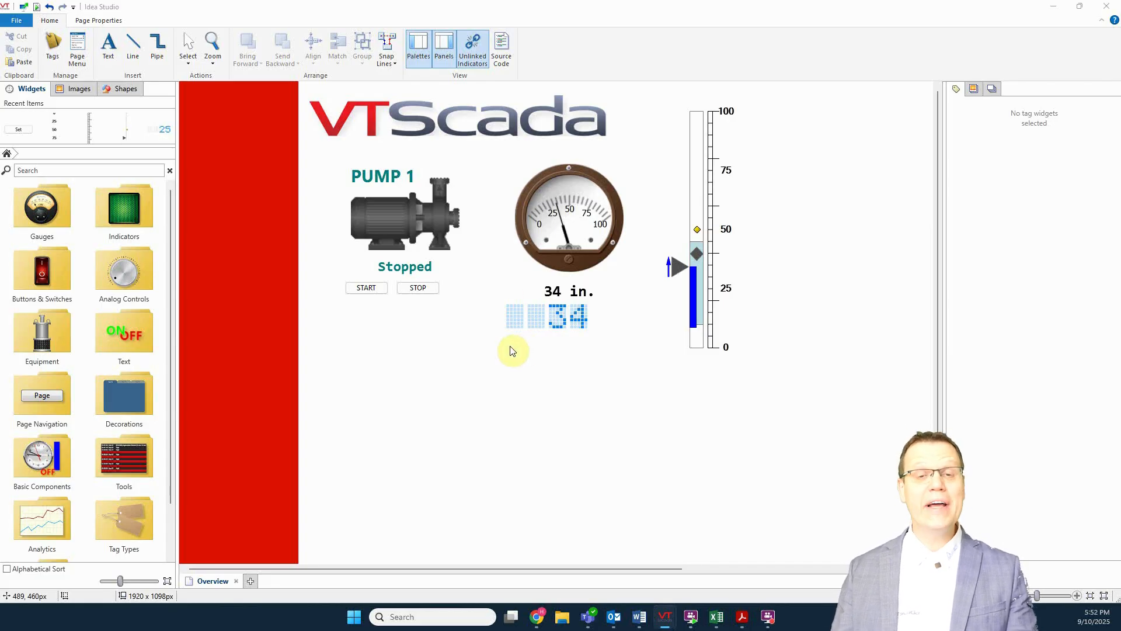
# - Duplicate the Pump 1 label, pump image, status text and both buttons, placing the copy directly beneath the original set
pyautogui.moveTo(328, 148); pyautogui.dragTo(474, 316)
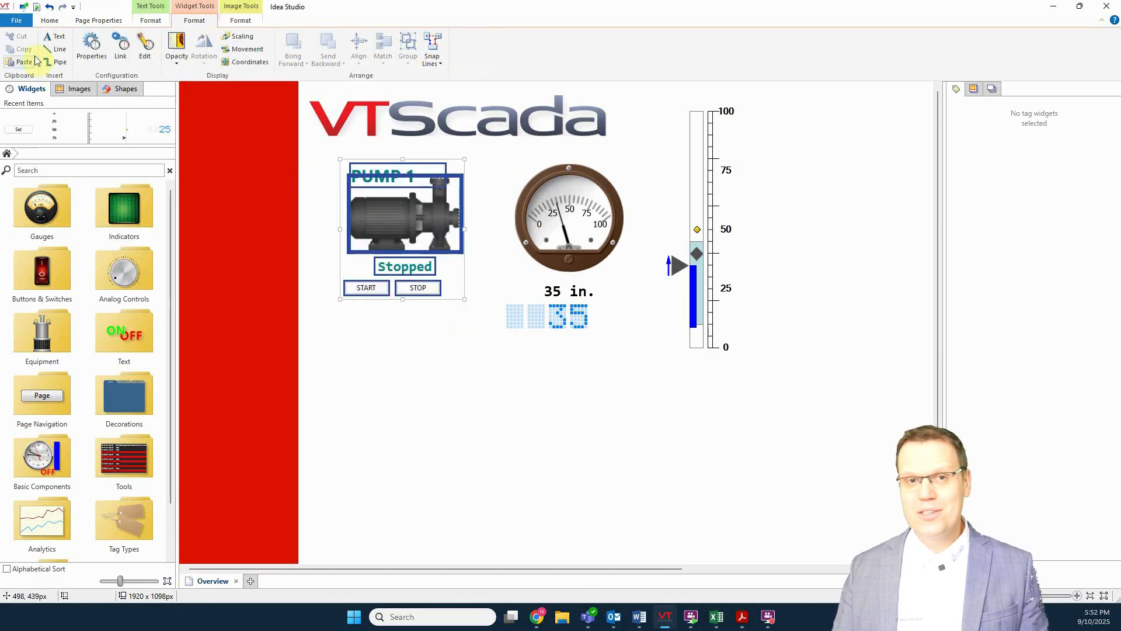
pyautogui.rightClick(362, 391)
pyautogui.click(390, 394)
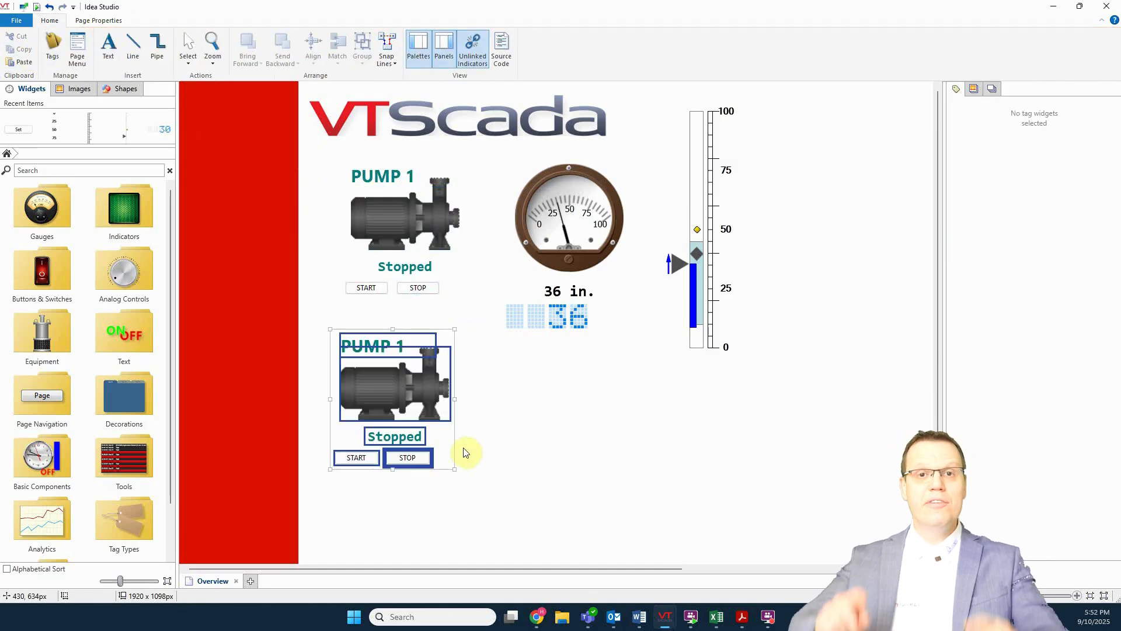
pyautogui.moveTo(442, 441); pyautogui.dragTo(458, 443)
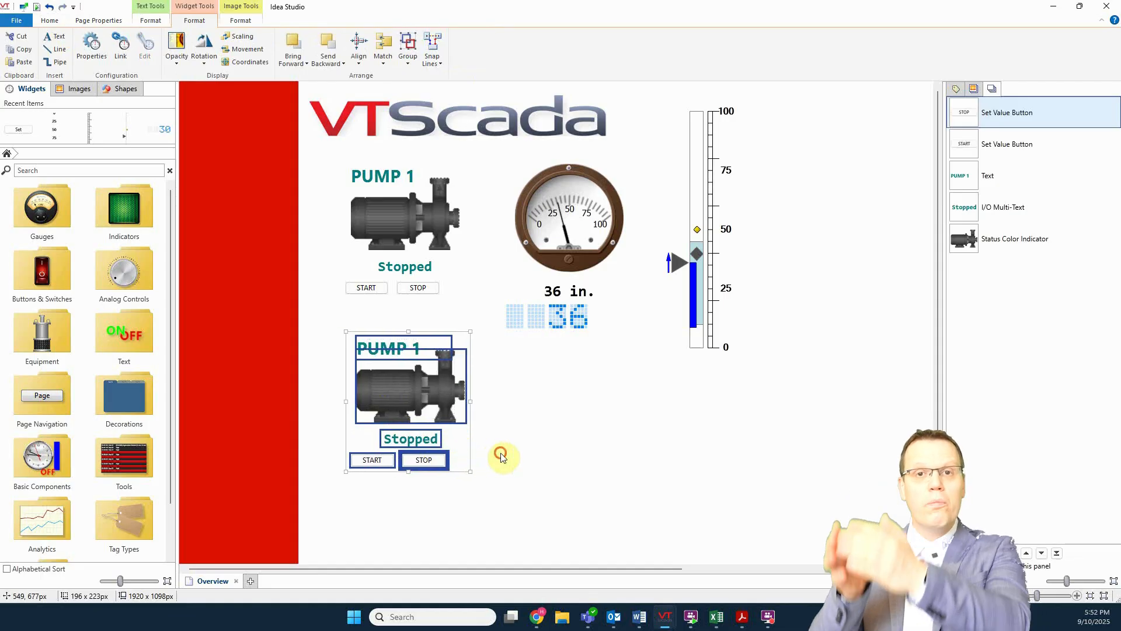
pyautogui.click(501, 457)
# - Change the label text above the copied pump to PUMP 2
pyautogui.click(388, 345)
pyautogui.rightClick(408, 356)
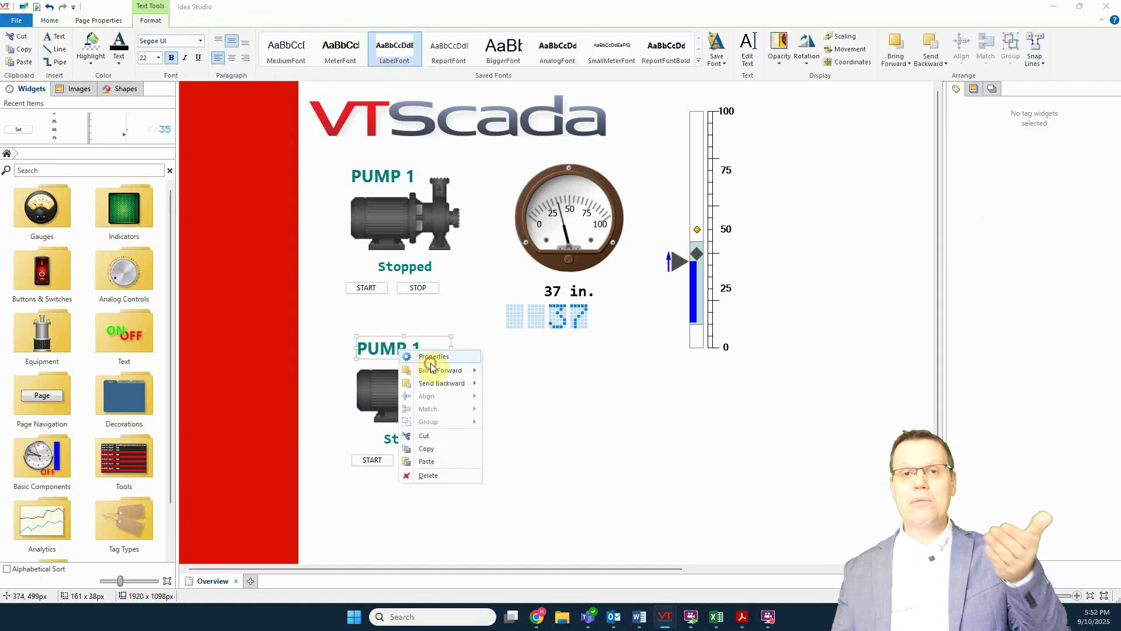
pyautogui.click(430, 358)
pyautogui.click(352, 108)
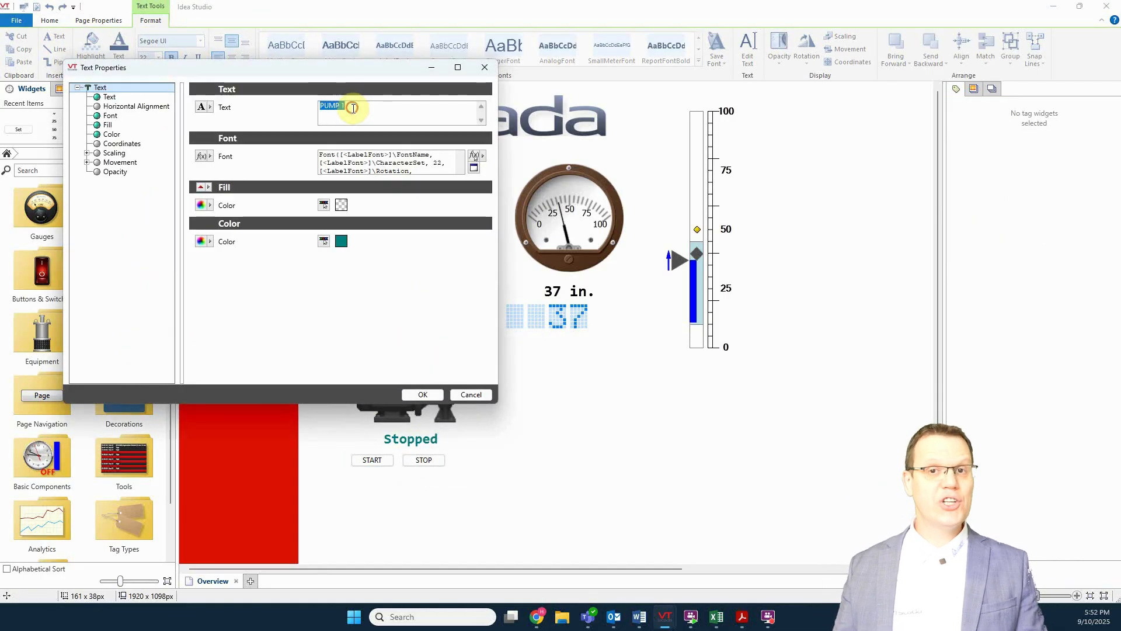
pyautogui.click(364, 108)
pyautogui.press('BackSpace')
pyautogui.write('2')
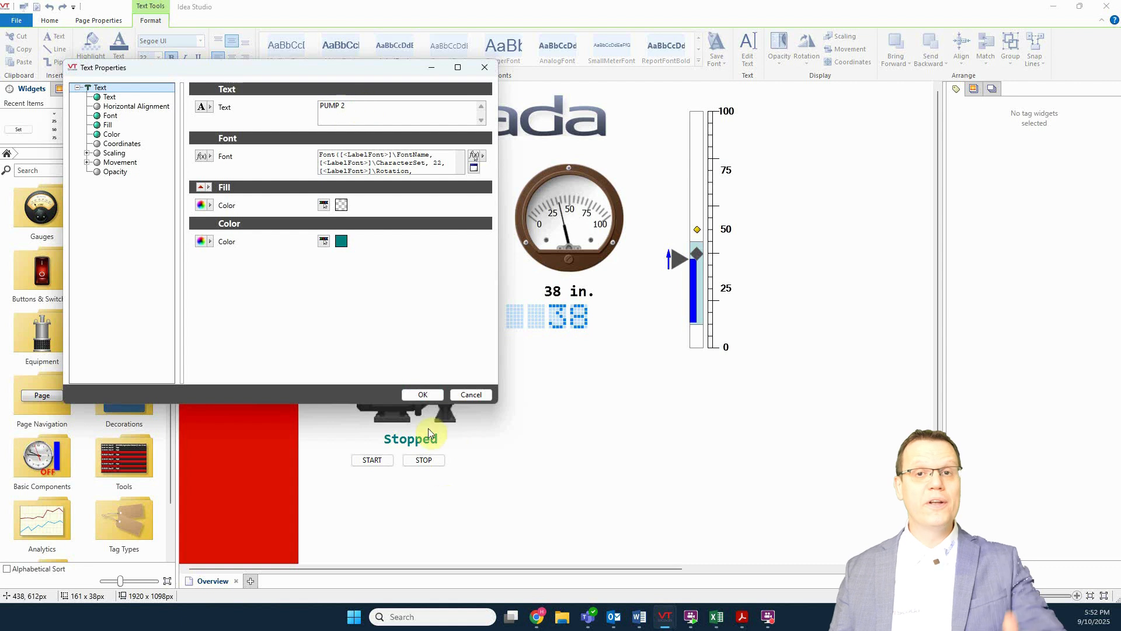
pyautogui.click(432, 396)
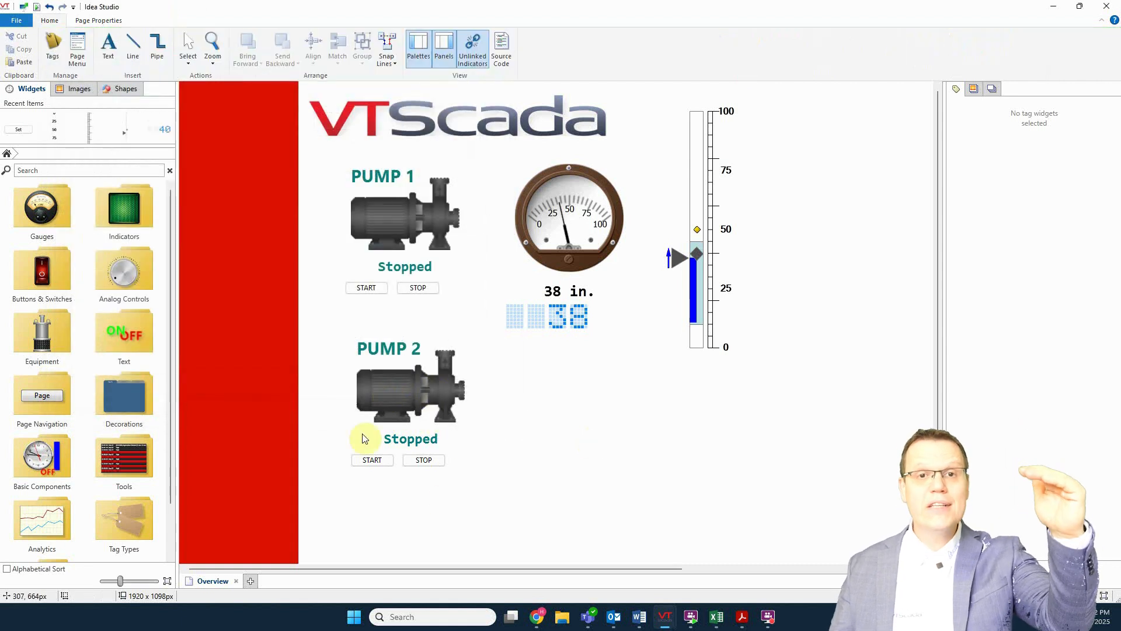
# - Review the tags under Amsterdam\CommChannel\Pump 1 in the Tag Browser and return to the running application
pyautogui.click(52, 48)
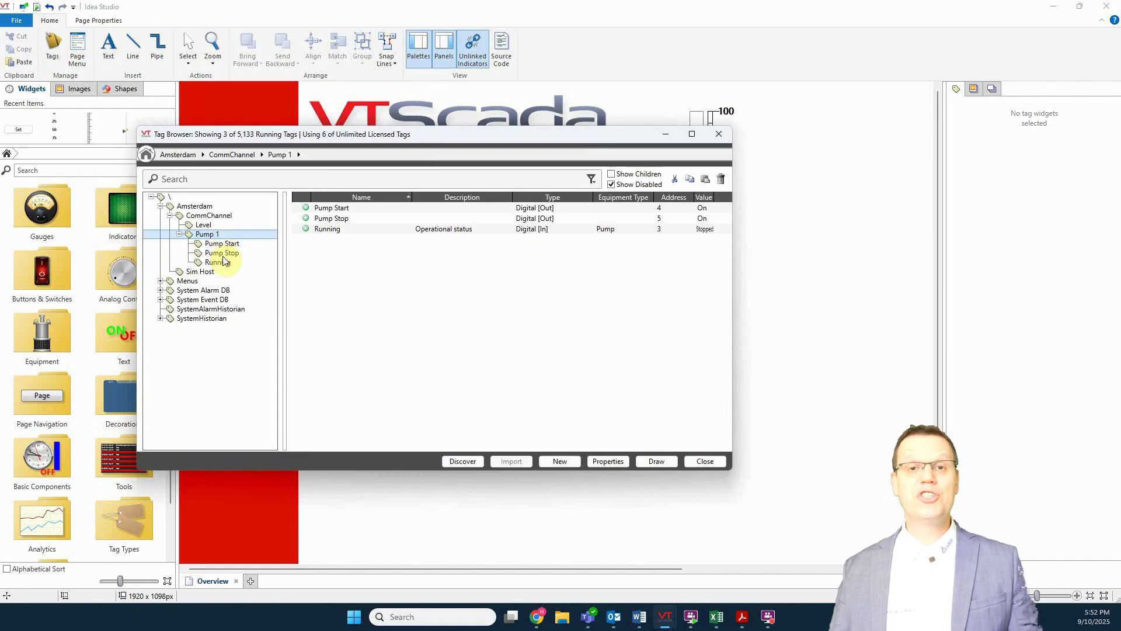
pyautogui.click(705, 461)
pyautogui.click(1101, 9)
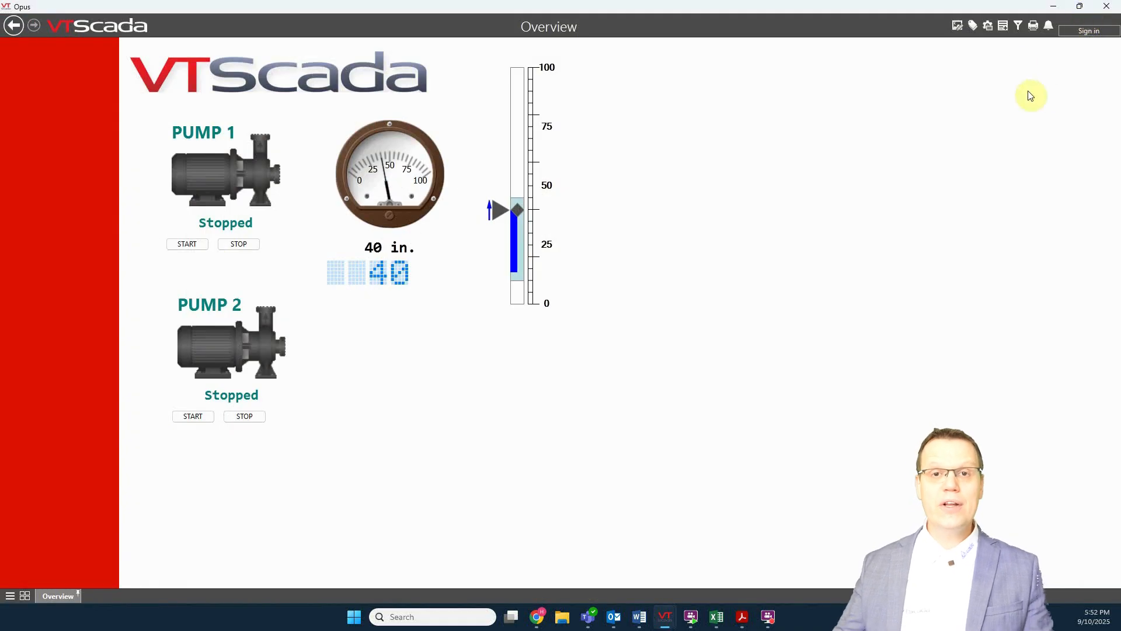
# - Export all of the application's tags to the Excel spreadsheet Opus.xlsx
pyautogui.click(990, 27)
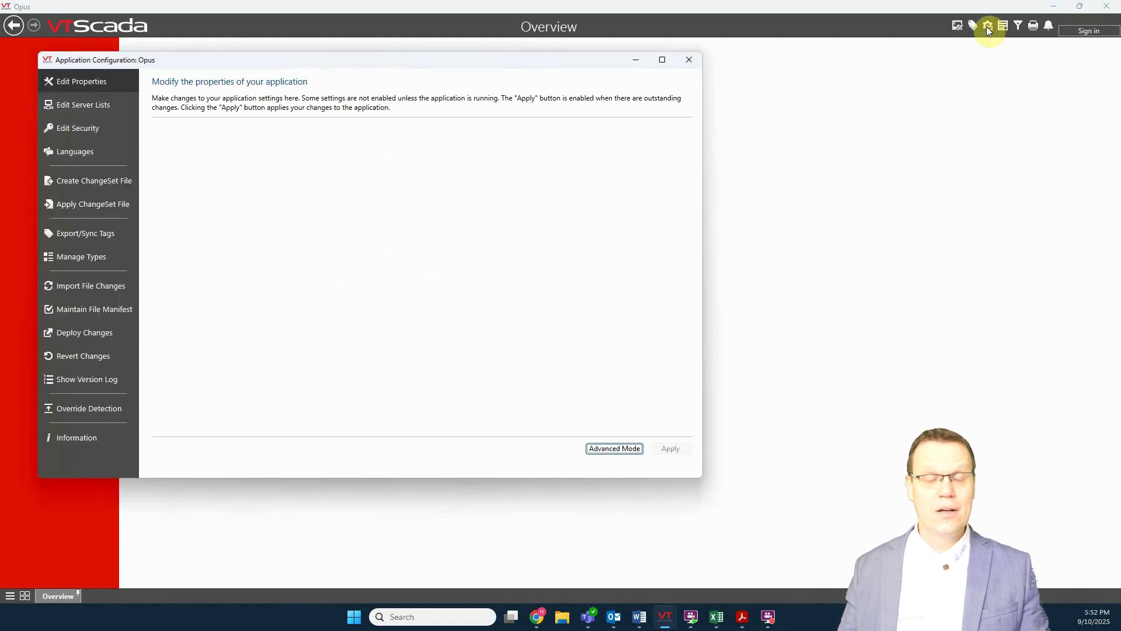
pyautogui.click(90, 234)
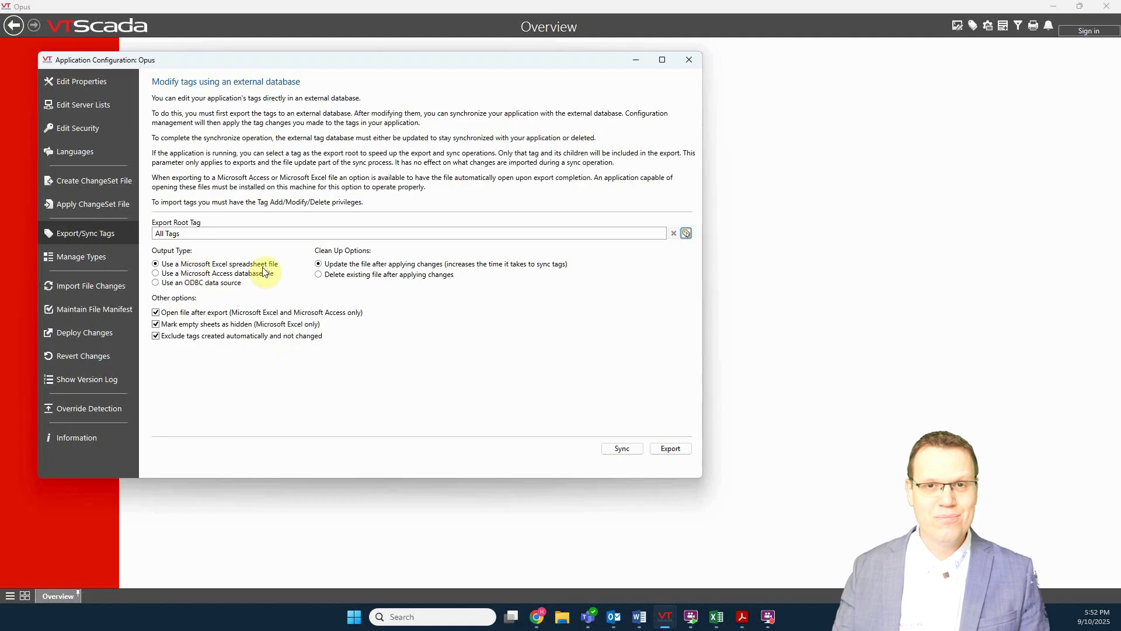
pyautogui.click(670, 448)
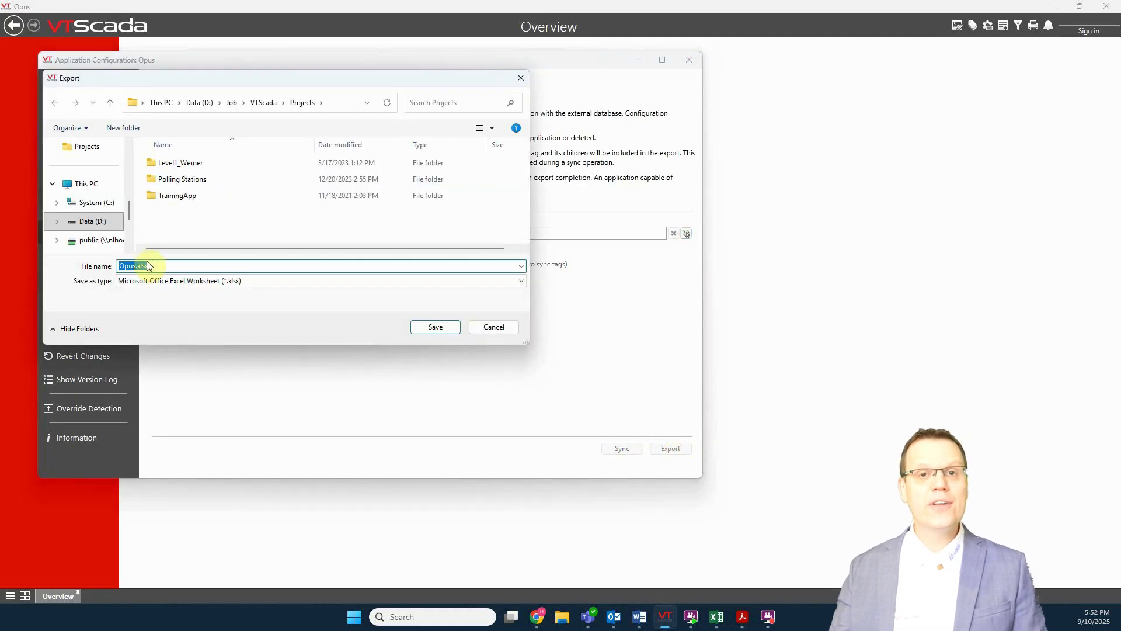
pyautogui.click(437, 327)
pyautogui.click(615, 339)
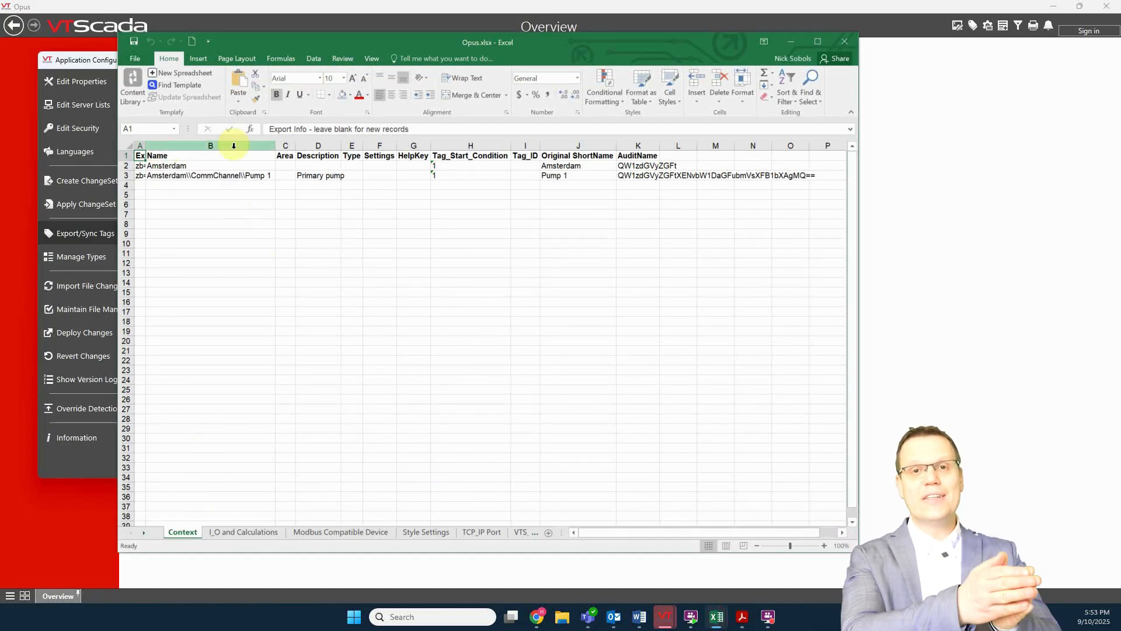
# - Look through the I_O and Calculations, Modbus Compatible Device, Style Settings and TCP_IP Port sheets, and return to Context
pyautogui.click(251, 533)
pyautogui.click(327, 533)
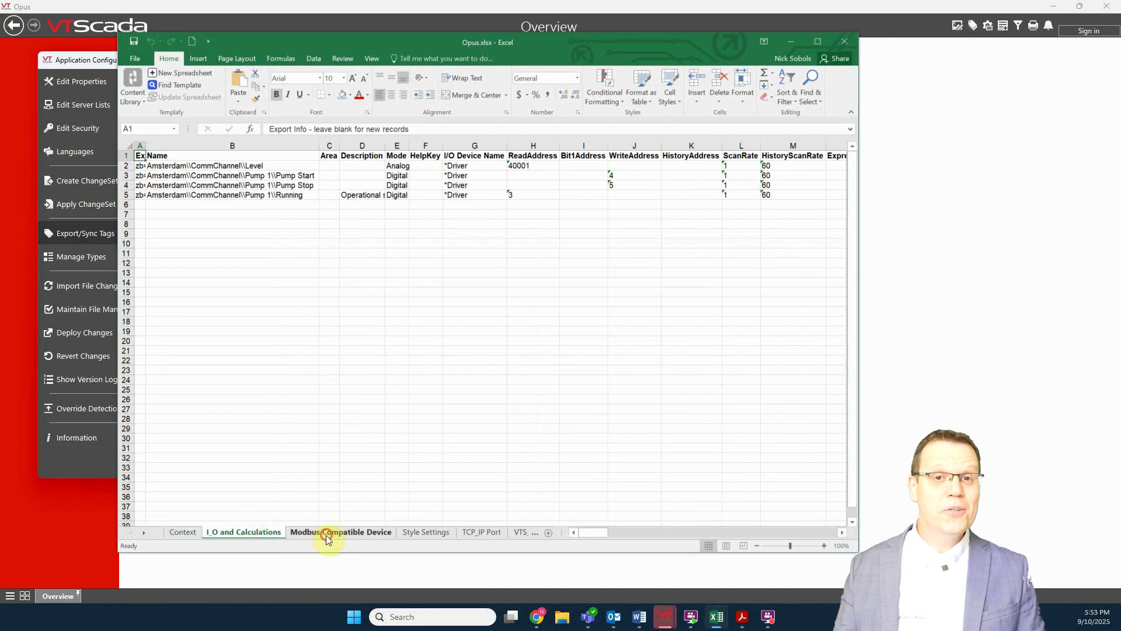
pyautogui.click(419, 532)
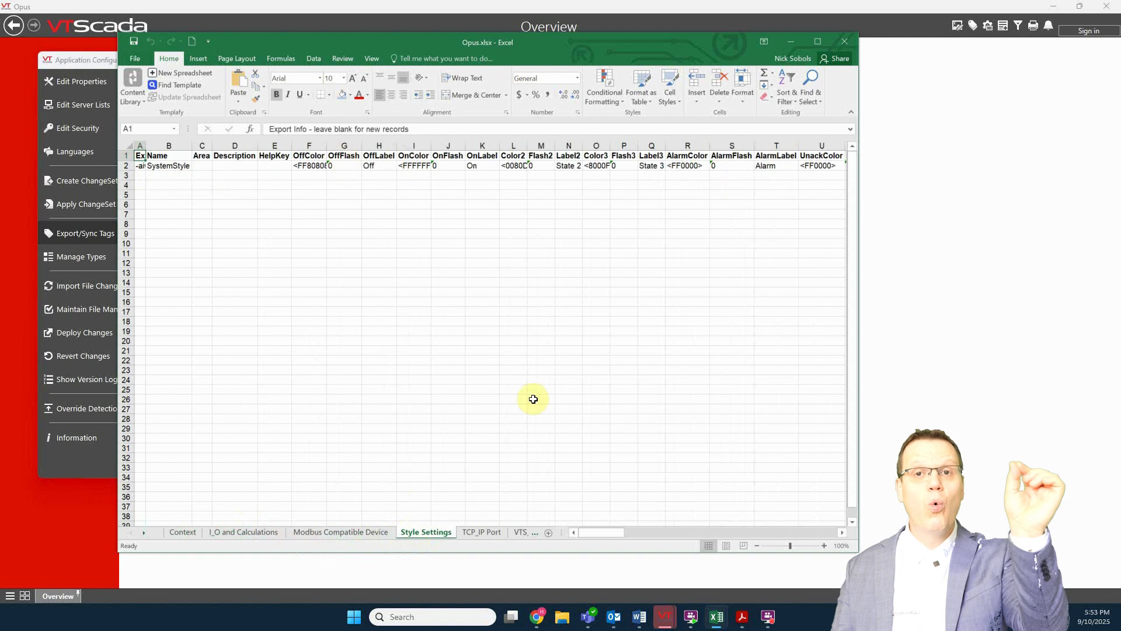
pyautogui.click(480, 532)
pyautogui.click(183, 533)
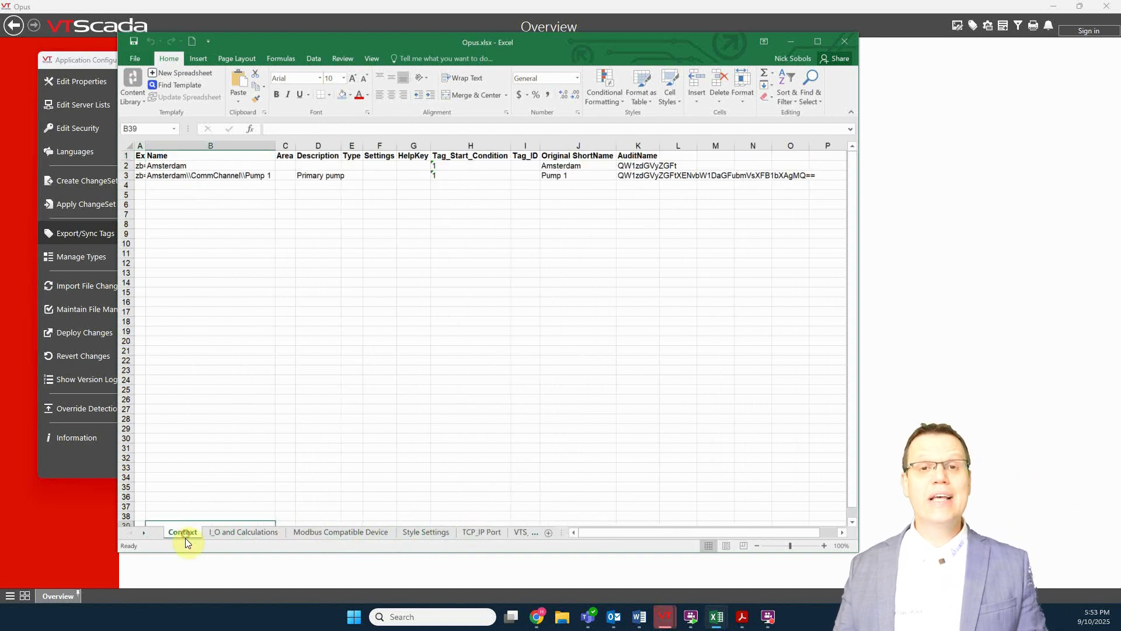
# - Copy the Pump 1 row on the Context sheet into row 4
pyautogui.click(124, 175)
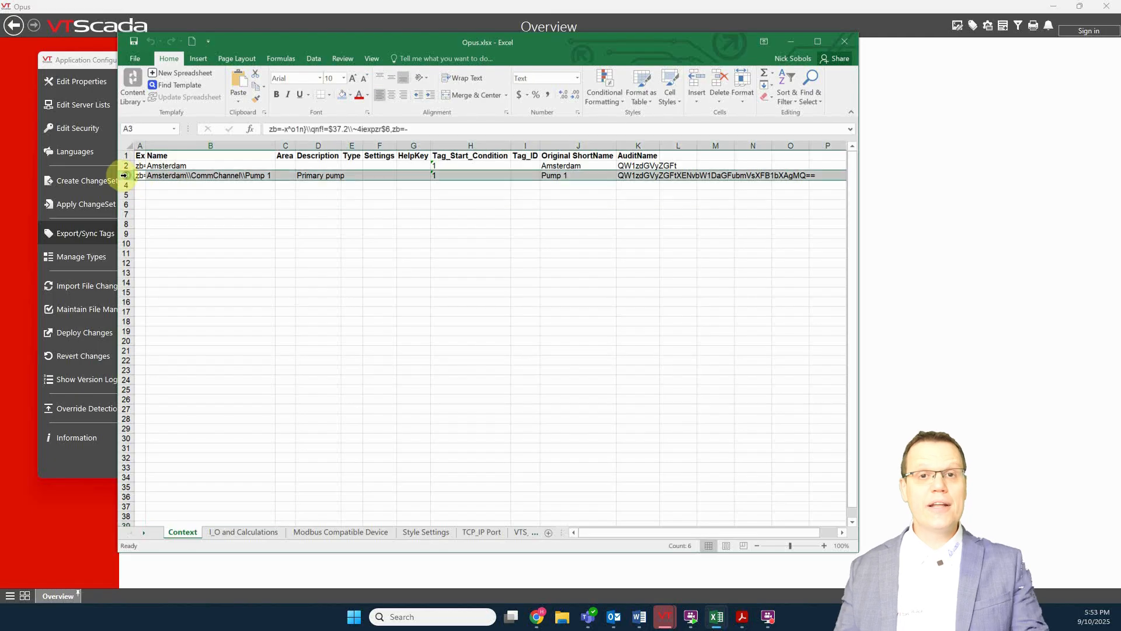
pyautogui.rightClick(124, 175)
pyautogui.click(155, 201)
pyautogui.click(138, 185)
pyautogui.rightClick(139, 185)
pyautogui.click(166, 236)
pyautogui.click(198, 262)
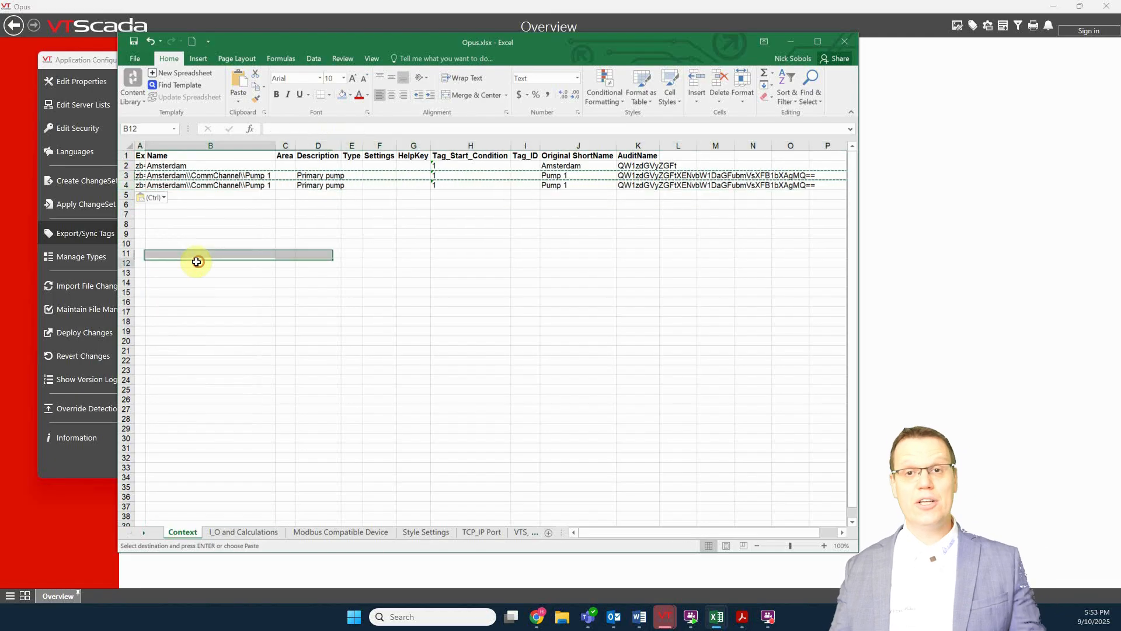
pyautogui.press('Escape')
# - Widen the Export Info column and clear its value in row 4 so the copied row counts as a new record
pyautogui.moveTo(146, 145); pyautogui.dragTo(232, 146)
pyautogui.click(199, 185)
pyautogui.press('Delete')
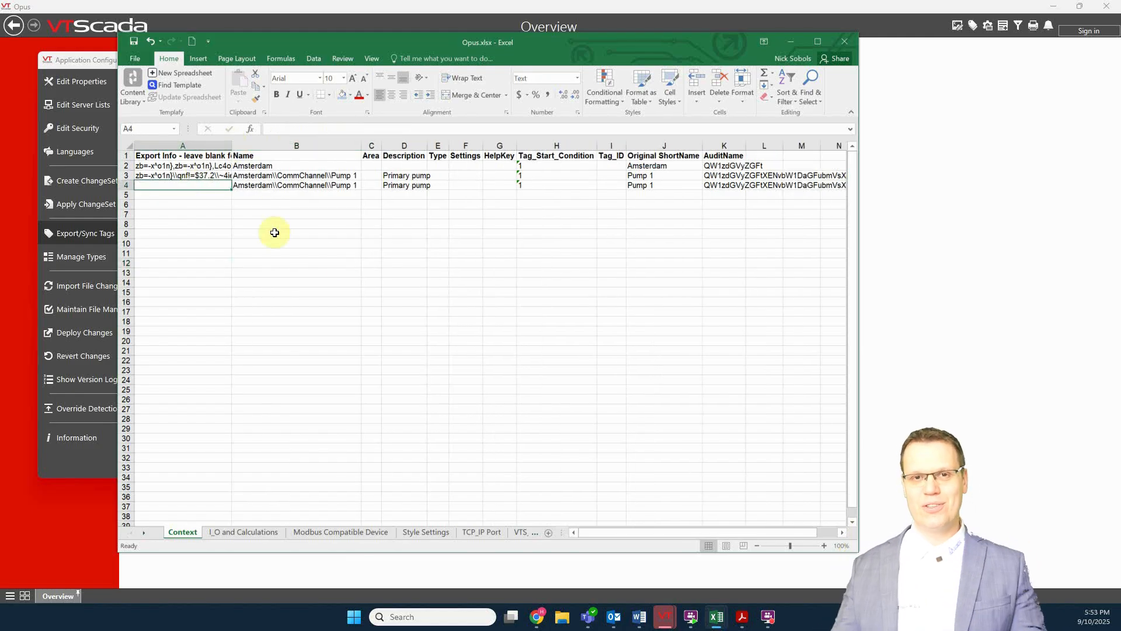
# - Rename the tag in row 4 to Amsterdam\\CommChannel\\Pump 2 and set its description to Secondary pump
pyautogui.click(338, 183)
pyautogui.click(390, 128)
pyautogui.press('BackSpace')
pyautogui.write('2')
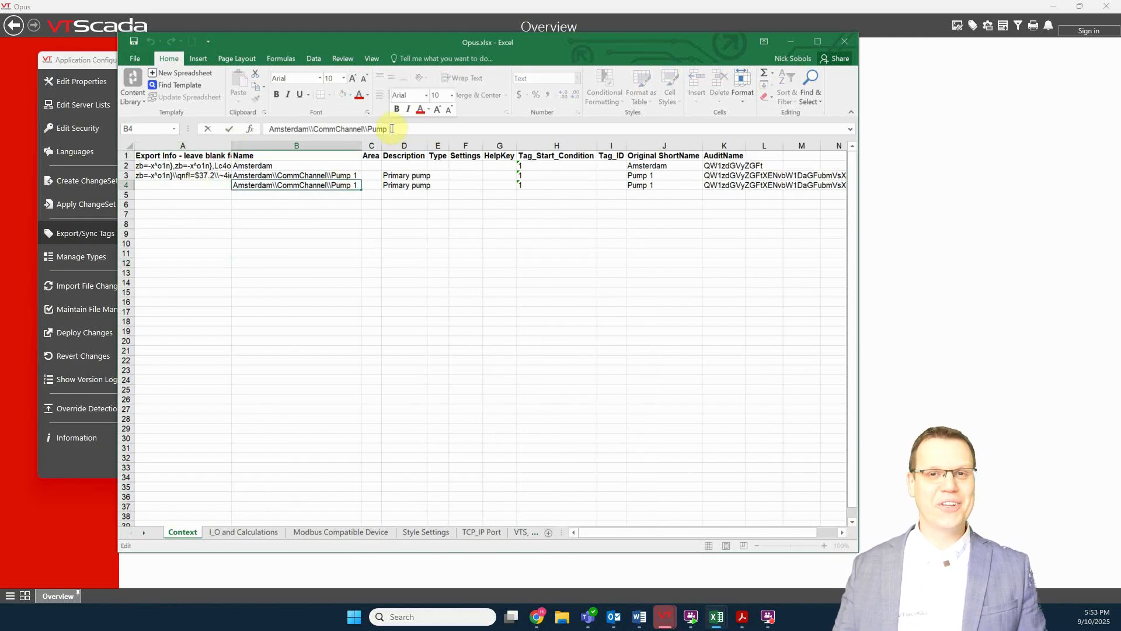
pyautogui.click(403, 183)
pyautogui.doubleClick(283, 128)
pyautogui.write('Secondary')
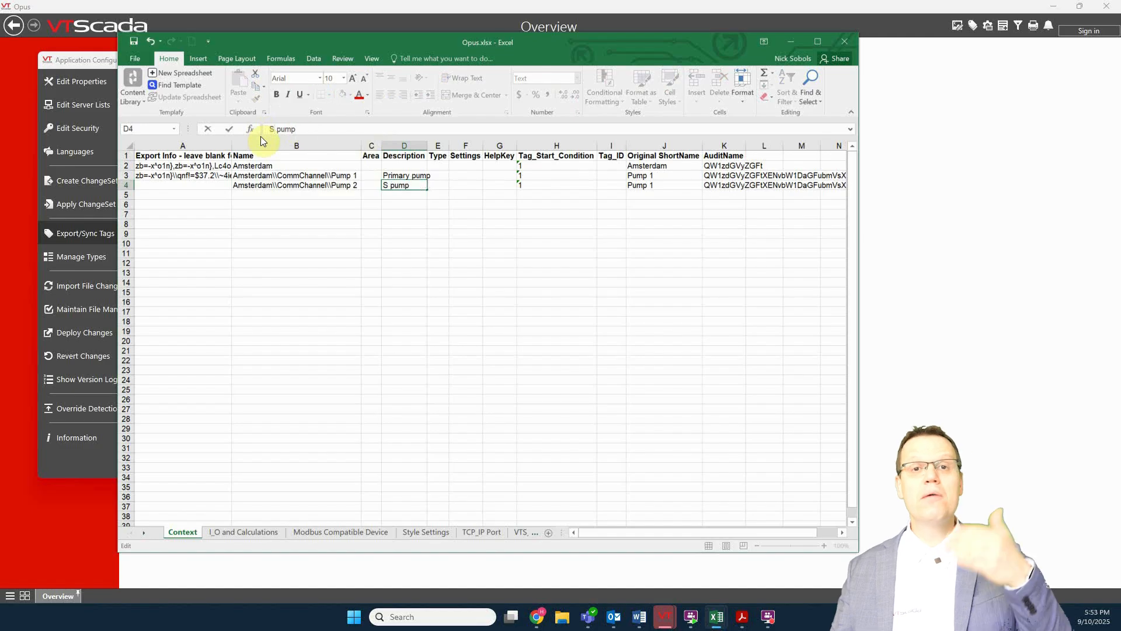
pyautogui.click(334, 230)
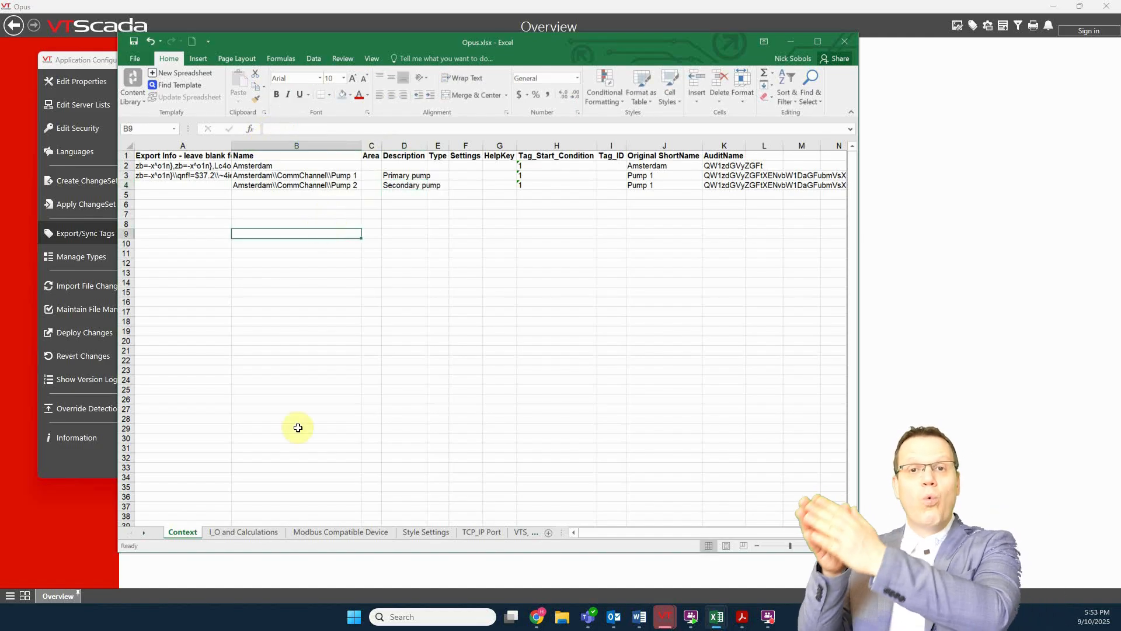
# - On the I_O and Calculations sheet, copy the three Pump 1 tag rows into rows 6 to 8
pyautogui.click(243, 532)
pyautogui.moveTo(127, 175); pyautogui.dragTo(126, 194)
pyautogui.hotkey('ctrl', 'c')
pyautogui.click(140, 204)
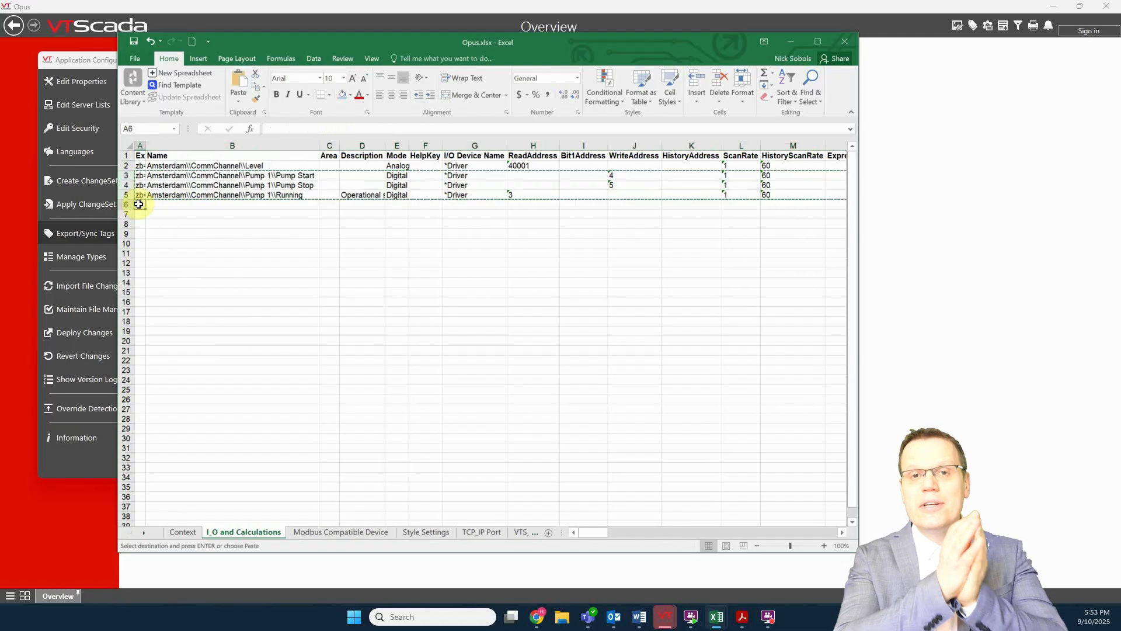
pyautogui.rightClick(142, 205)
pyautogui.click(158, 253)
pyautogui.click(183, 275)
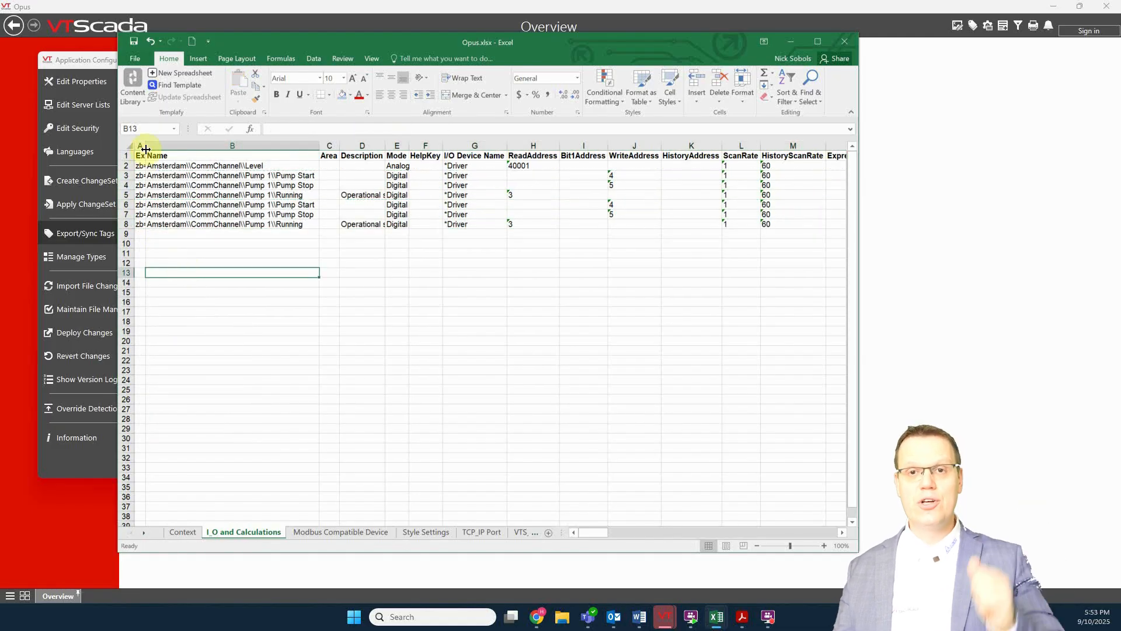
# - Widen the Export Info column and clear its values in rows 6 to 8
pyautogui.moveTo(145, 146); pyautogui.dragTo(174, 146)
pyautogui.moveTo(158, 206); pyautogui.dragTo(157, 224)
pyautogui.press('Delete')
pyautogui.click(264, 310)
# - Replace every 1 with 2 in the tag names of rows 6 to 8
pyautogui.moveTo(286, 205); pyautogui.dragTo(292, 221)
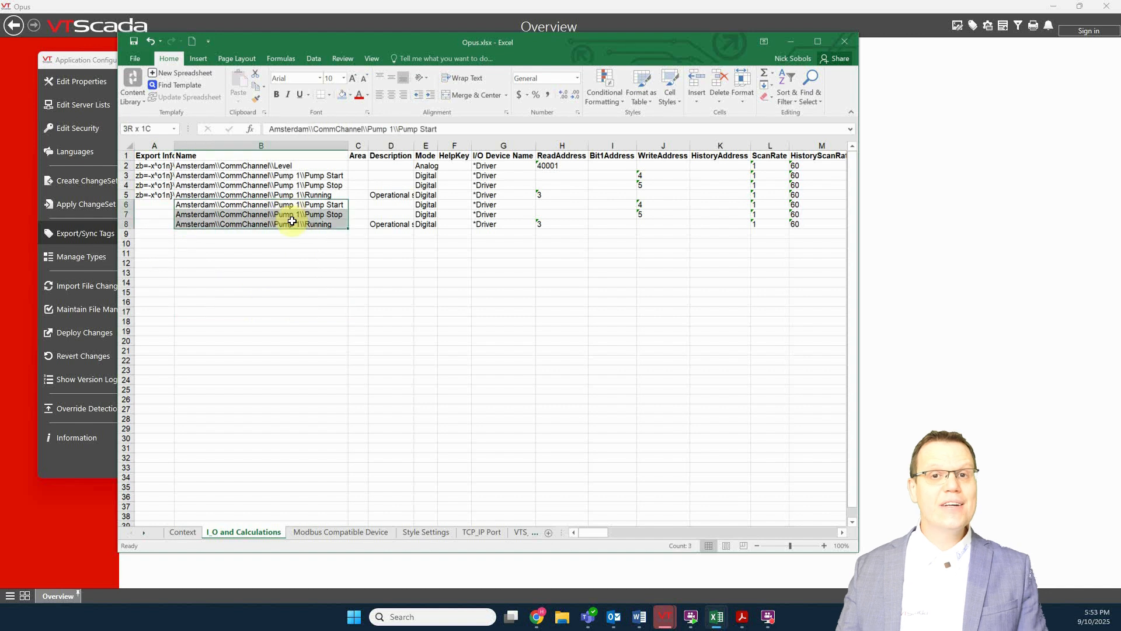
pyautogui.click(810, 88)
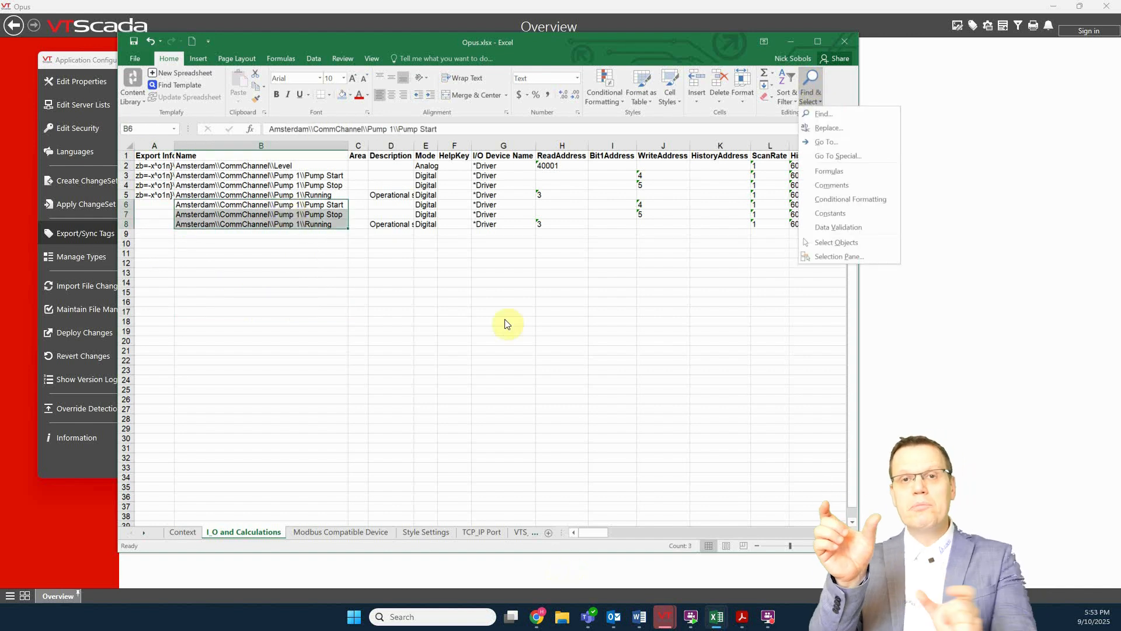
pyautogui.click(827, 127)
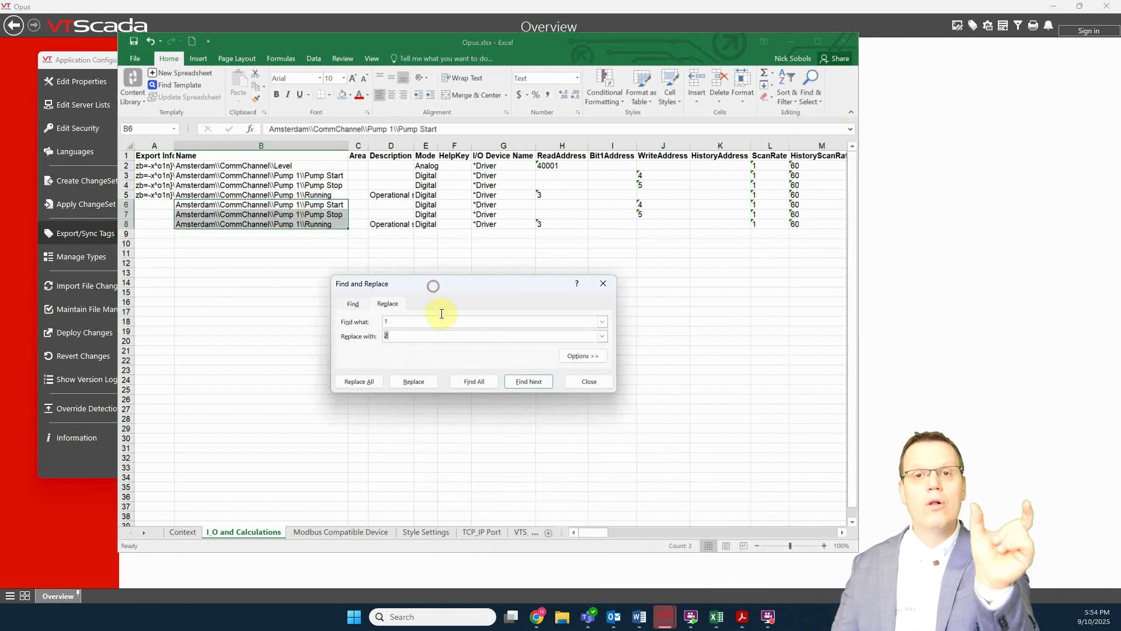
pyautogui.click(304, 283)
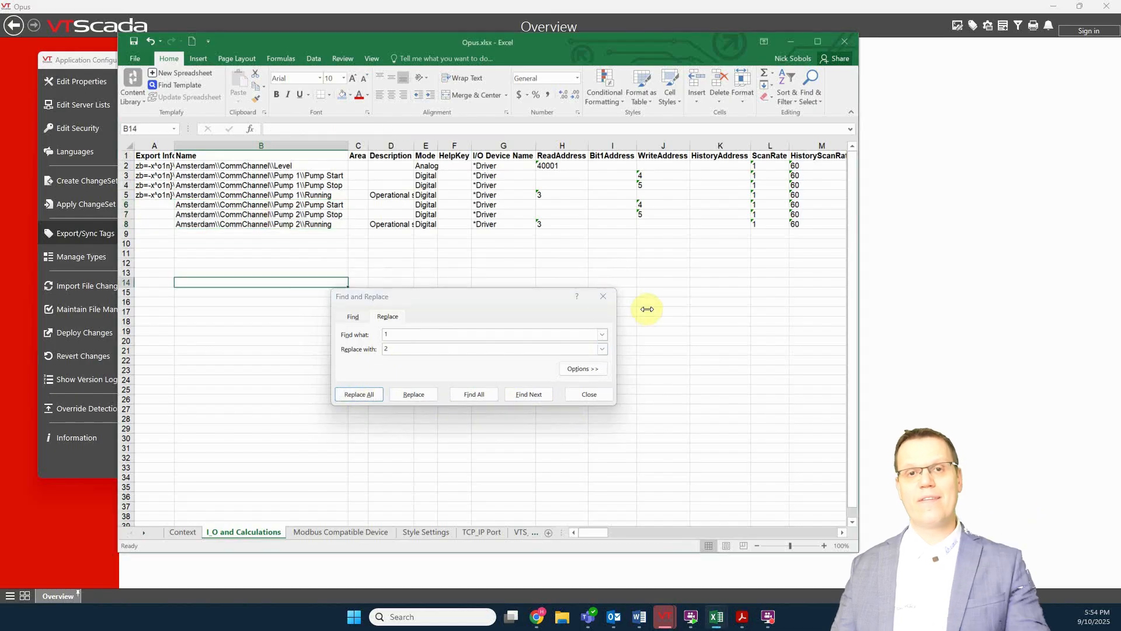
pyautogui.click(605, 296)
# - Set the Pump 2 addresses: ReadAddress 23 for Running, WriteAddress 24 for Pump Start and 25 for Pump Stop
pyautogui.click(547, 224)
pyautogui.write('23')
pyautogui.click(646, 203)
pyautogui.write('23')
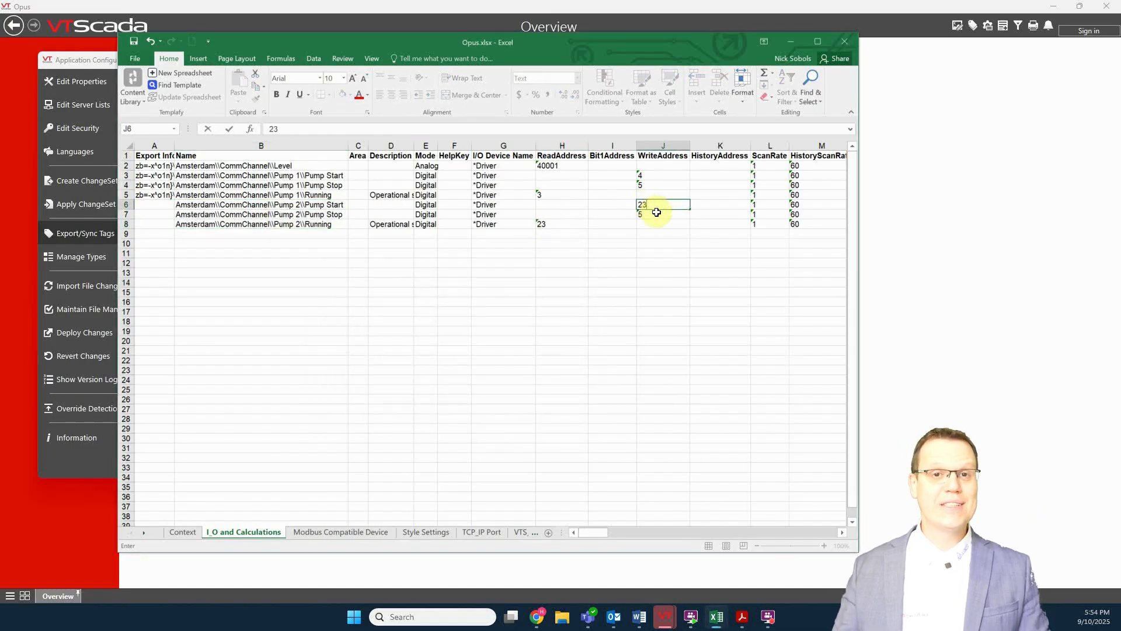
pyautogui.click(671, 215)
pyautogui.write('25')
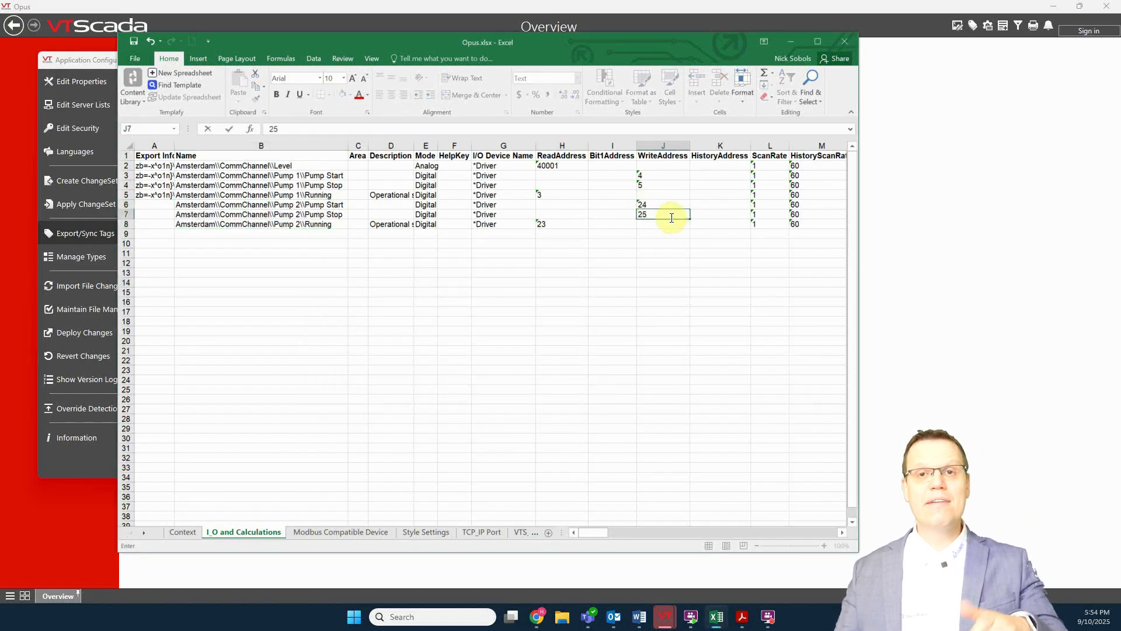
pyautogui.click(663, 263)
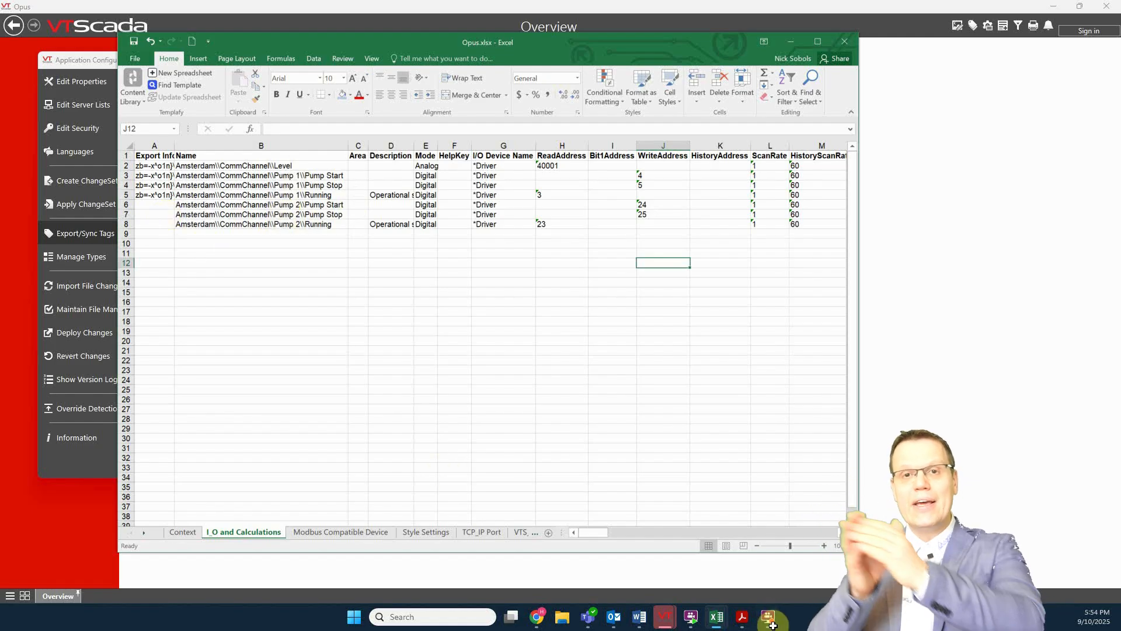
# - Save and close the Opus.xlsx workbook, and sync its tag changes into the Opus application
pyautogui.click(135, 41)
pyautogui.click(845, 41)
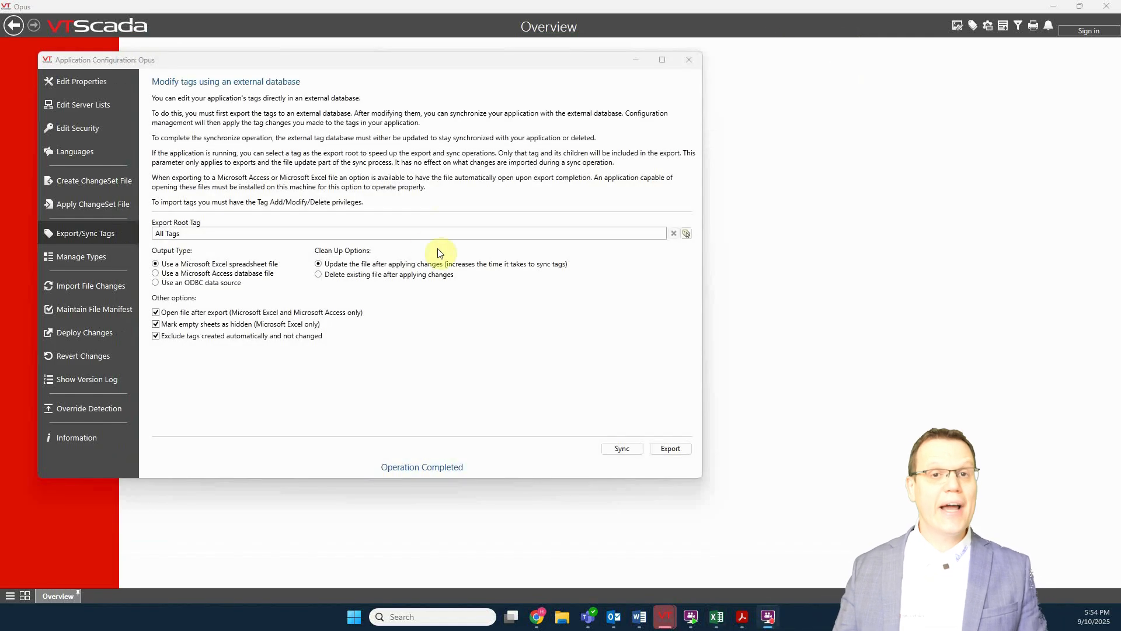
pyautogui.click(622, 451)
pyautogui.click(175, 213)
pyautogui.click(437, 326)
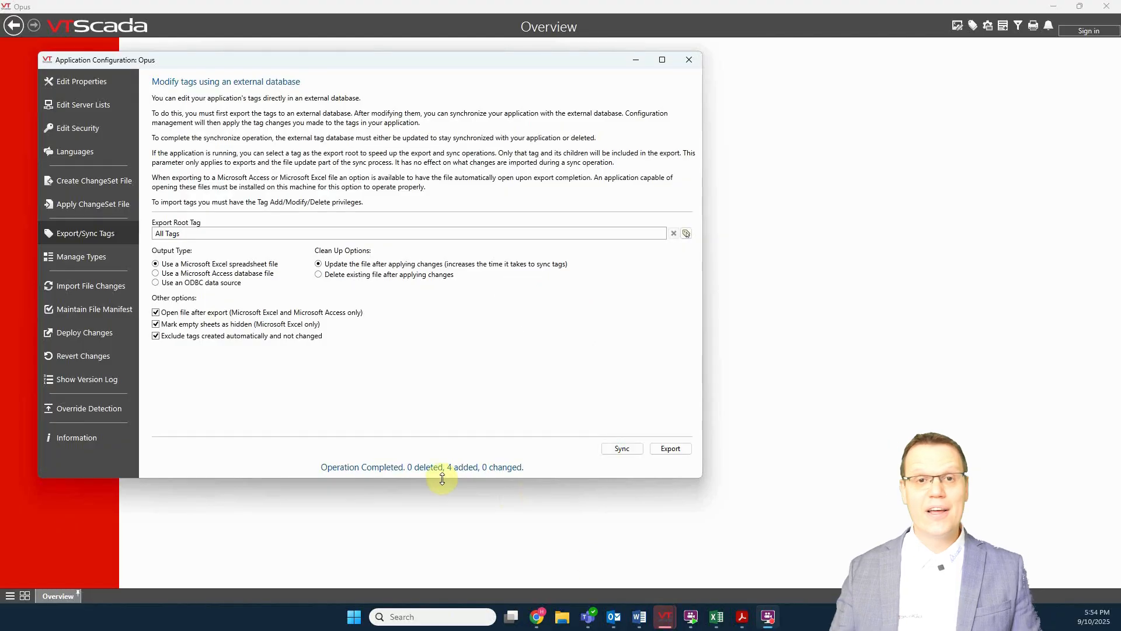
# - Leave the application configuration and examine the Pump 2 tags and their addresses under CommChannel in the Tag Browser
pyautogui.click(690, 60)
pyautogui.click(973, 25)
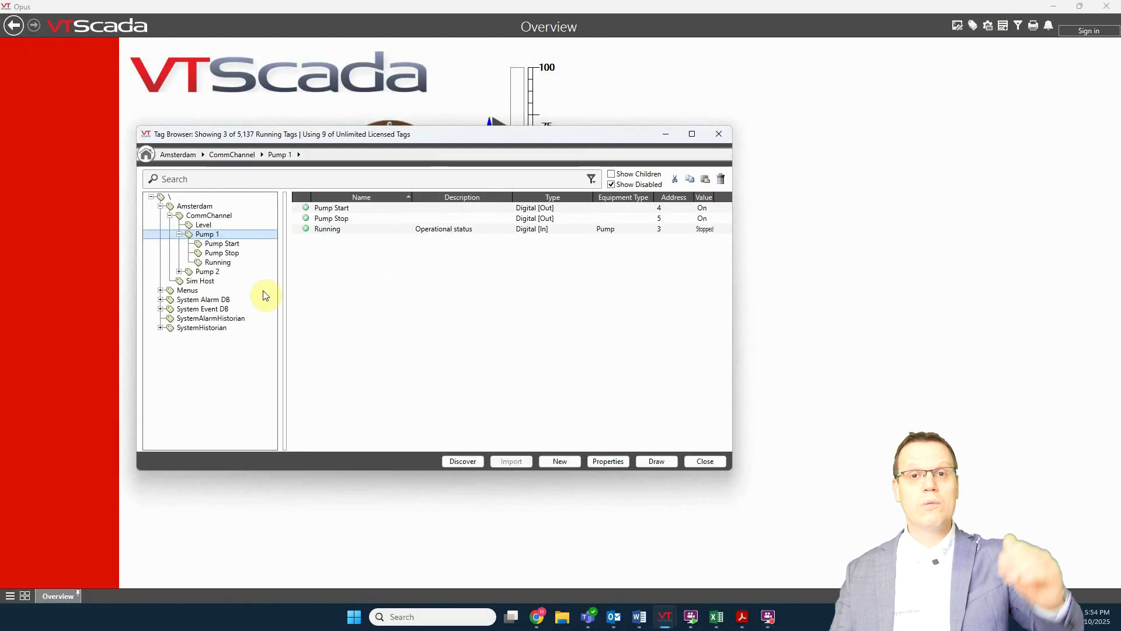
pyautogui.click(180, 272)
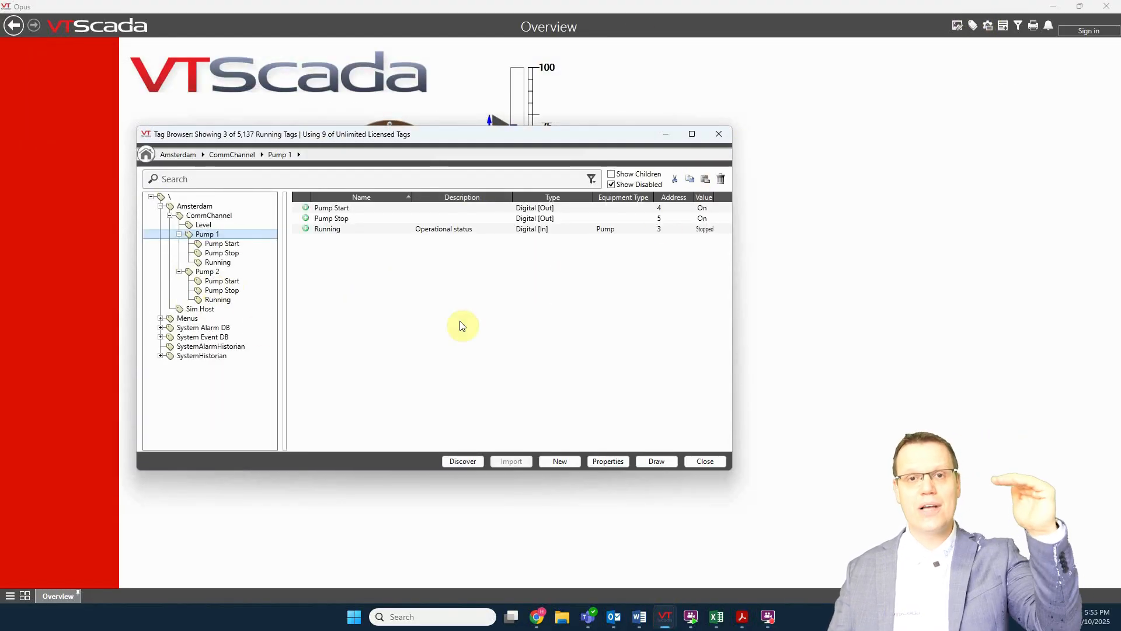
pyautogui.click(216, 273)
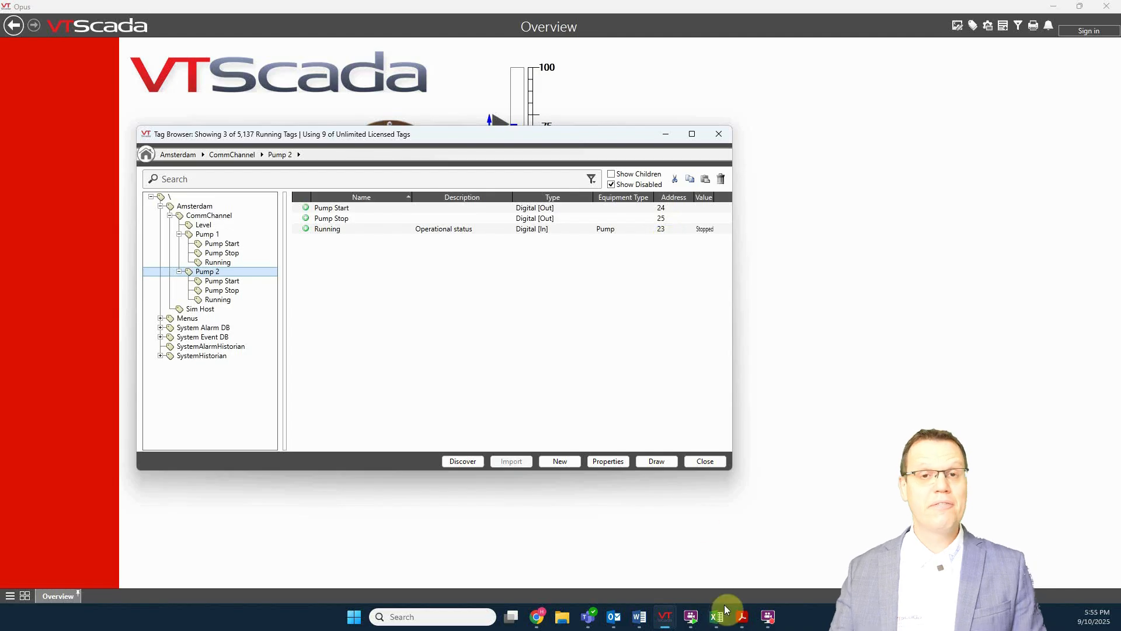
pyautogui.click(712, 460)
# - In Idea Studio, replace Pump 1 with Pump 2 in all tag links of the PUMP 2 widgets, and return to the running Overview page
pyautogui.click(958, 26)
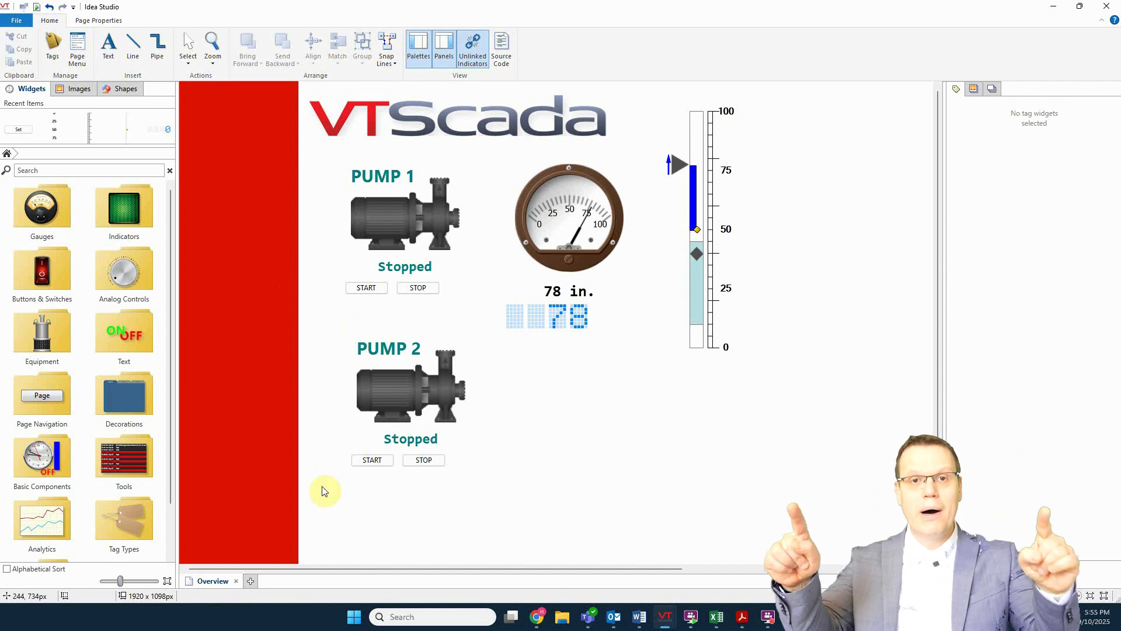
pyautogui.moveTo(321, 487); pyautogui.dragTo(484, 318)
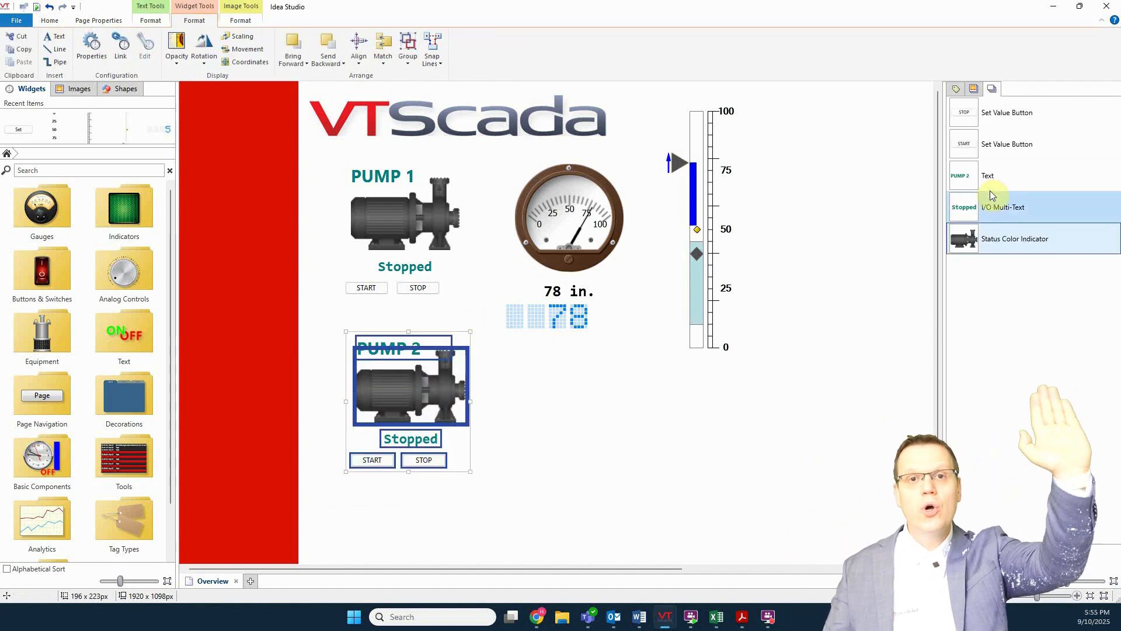
pyautogui.click(959, 90)
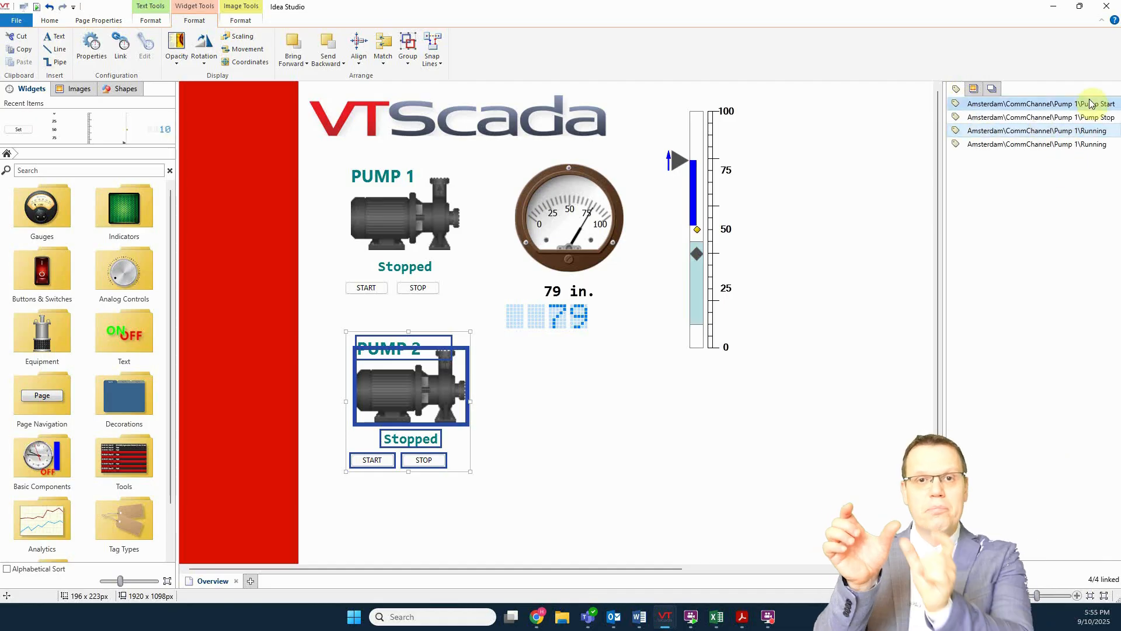
pyautogui.hotkey('ctrl', 'h')
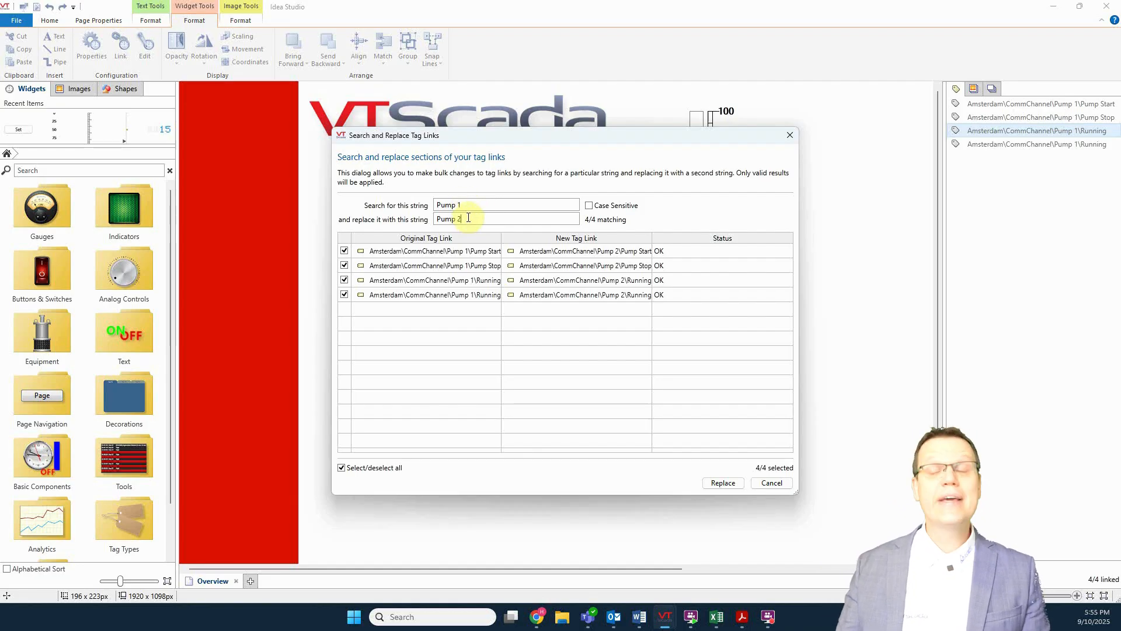
pyautogui.click(723, 482)
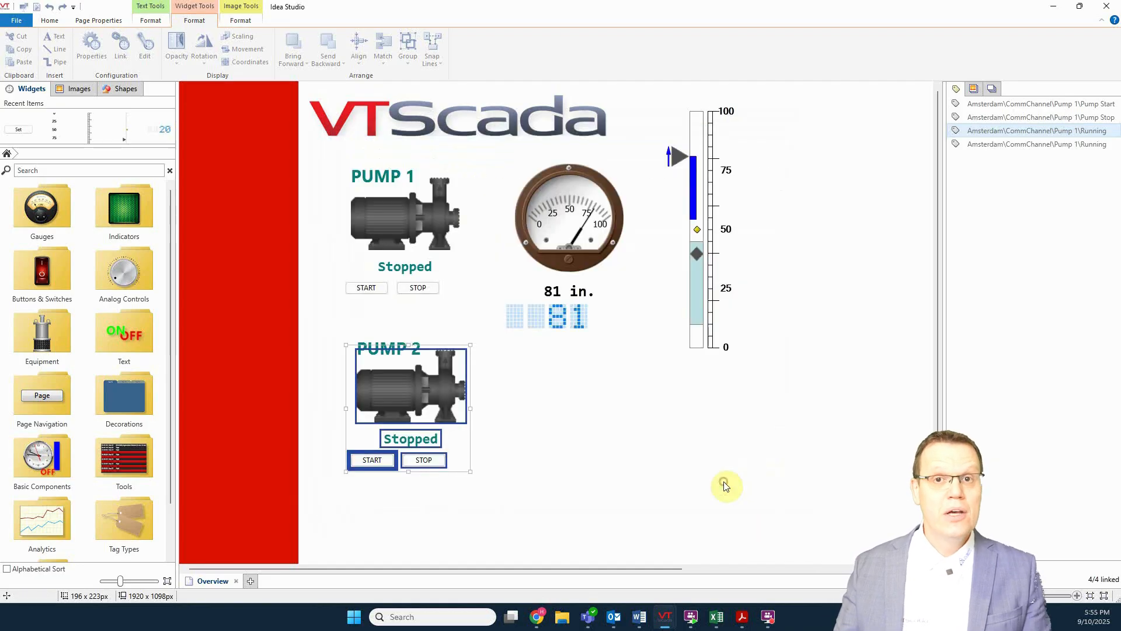
pyautogui.click(609, 488)
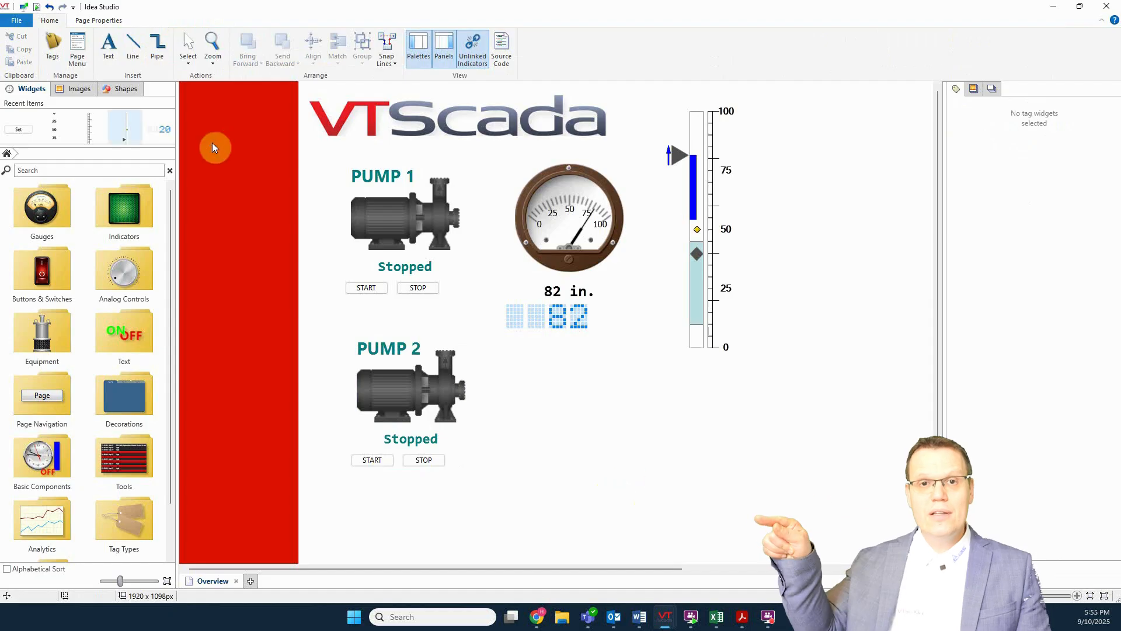
pyautogui.click(37, 8)
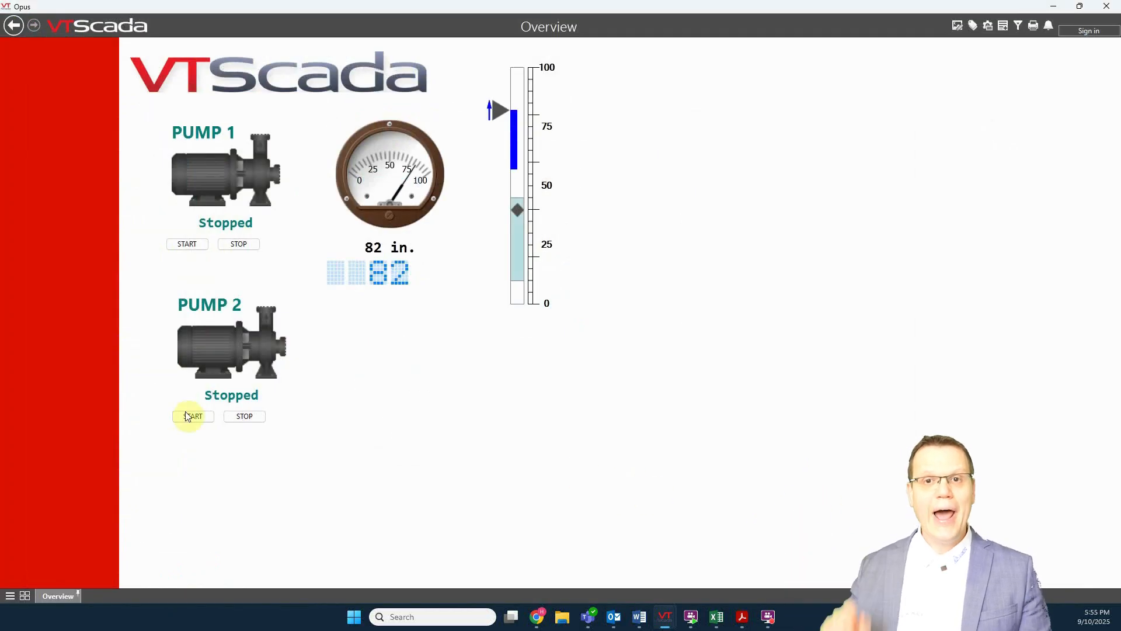
# - Test the Overview controls by starting Pump 2, starting Pump 1 and stopping Pump 2
pyautogui.click(189, 418)
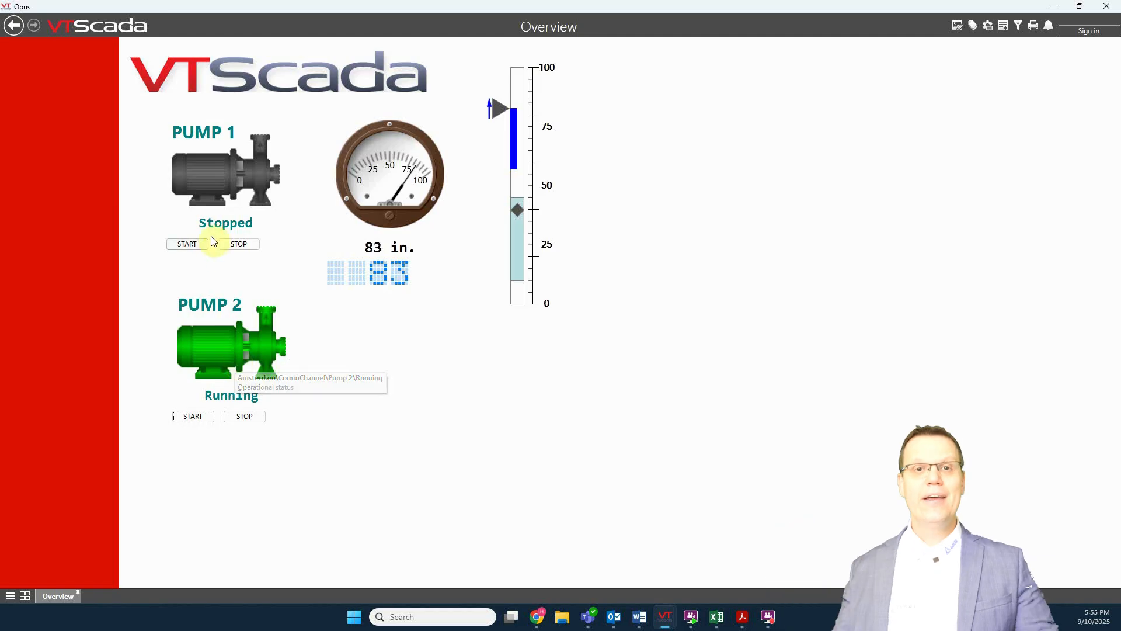
pyautogui.click(188, 246)
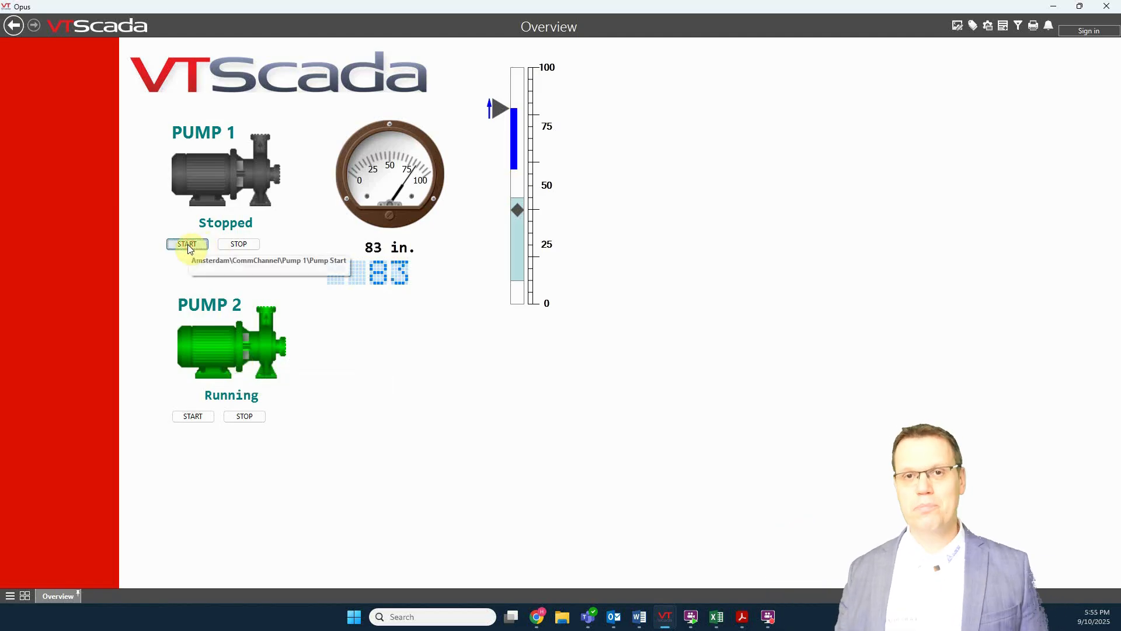
pyautogui.click(256, 419)
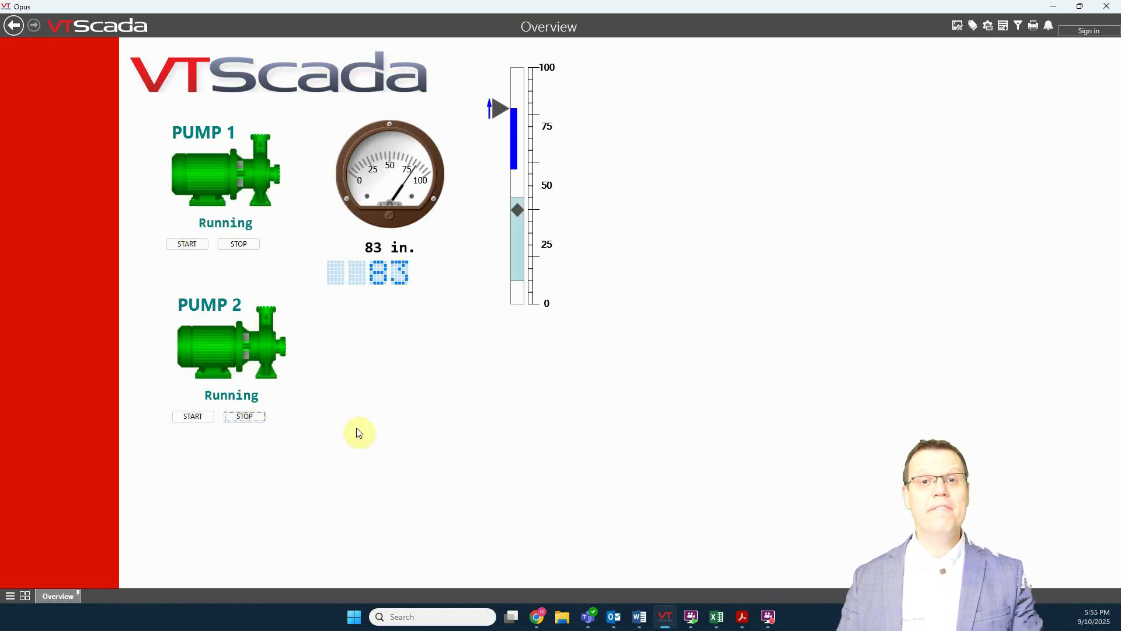
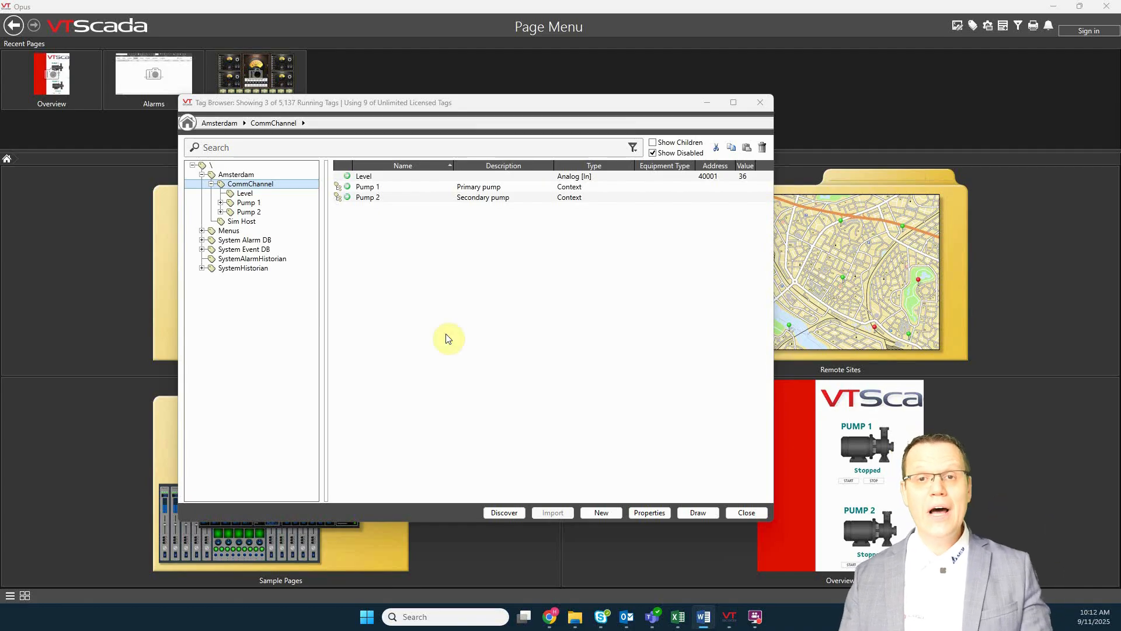
# - Delete the Pump 2 tag and its child tags from CommChannel
pyautogui.click(248, 211)
pyautogui.rightClick(250, 212)
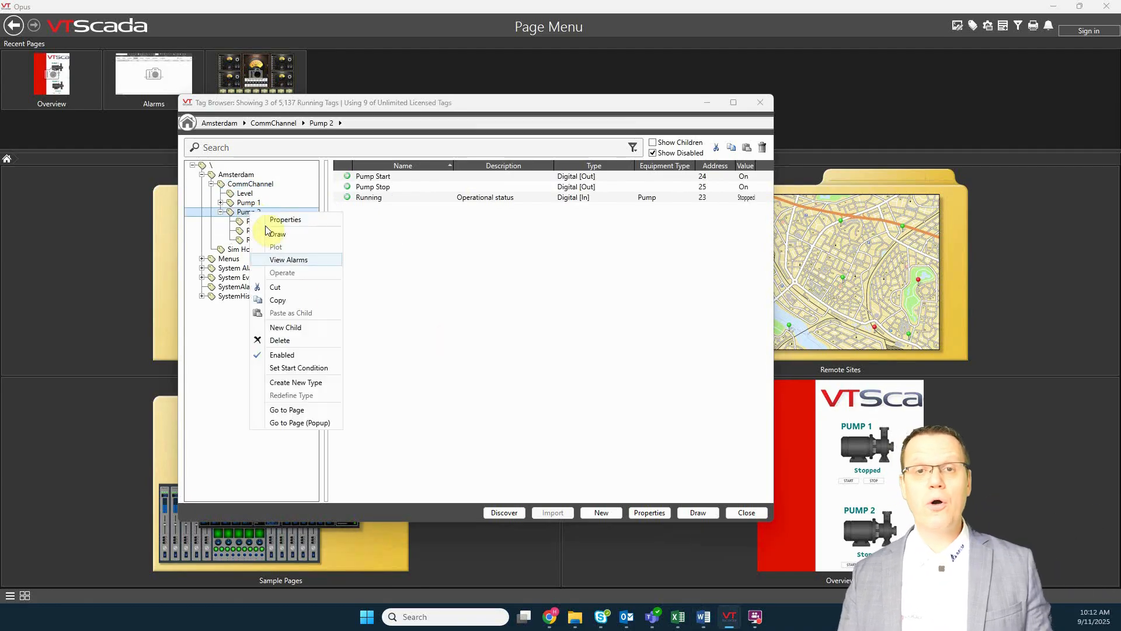
pyautogui.click(292, 344)
pyautogui.click(541, 329)
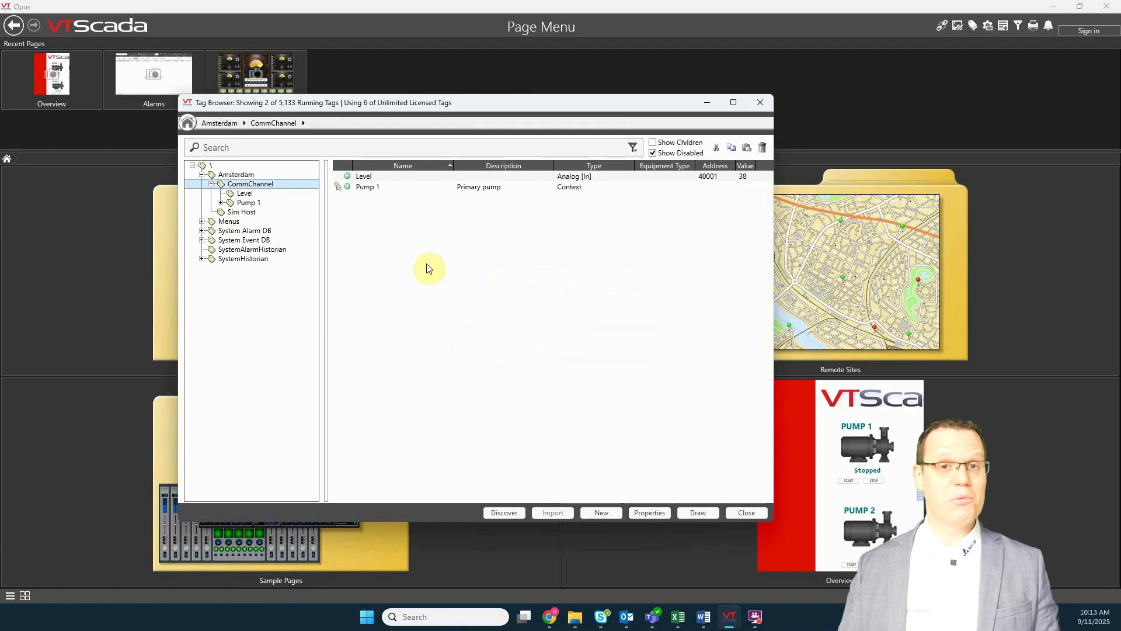
# - Set the type of the Pump 1 context tag to GenericPump
pyautogui.click(245, 202)
pyautogui.rightClick(246, 203)
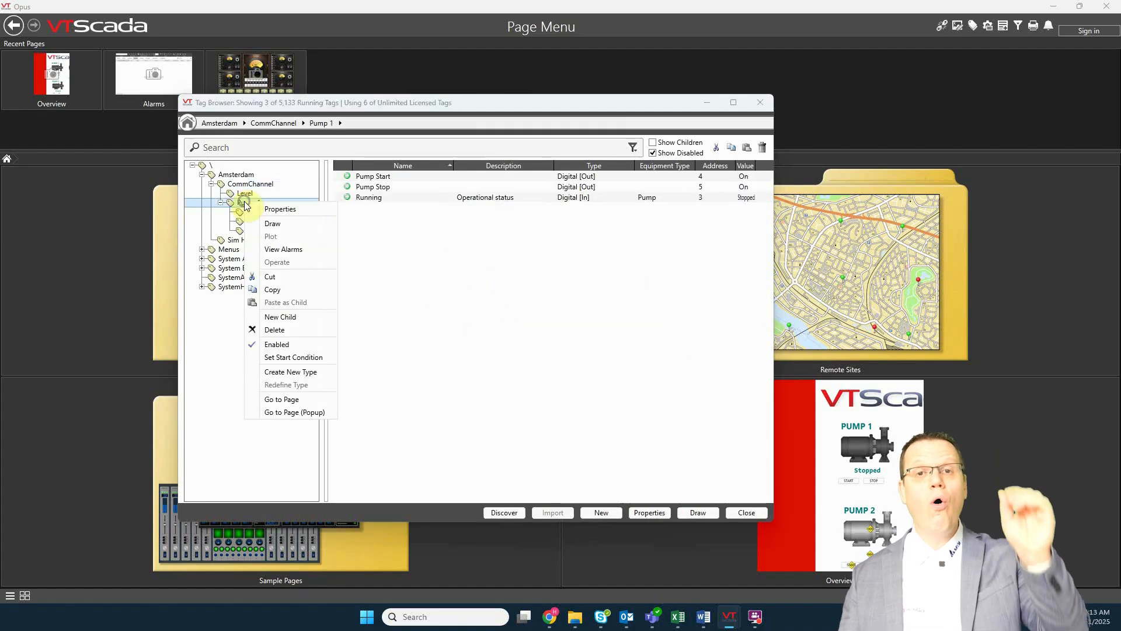
pyautogui.click(283, 218)
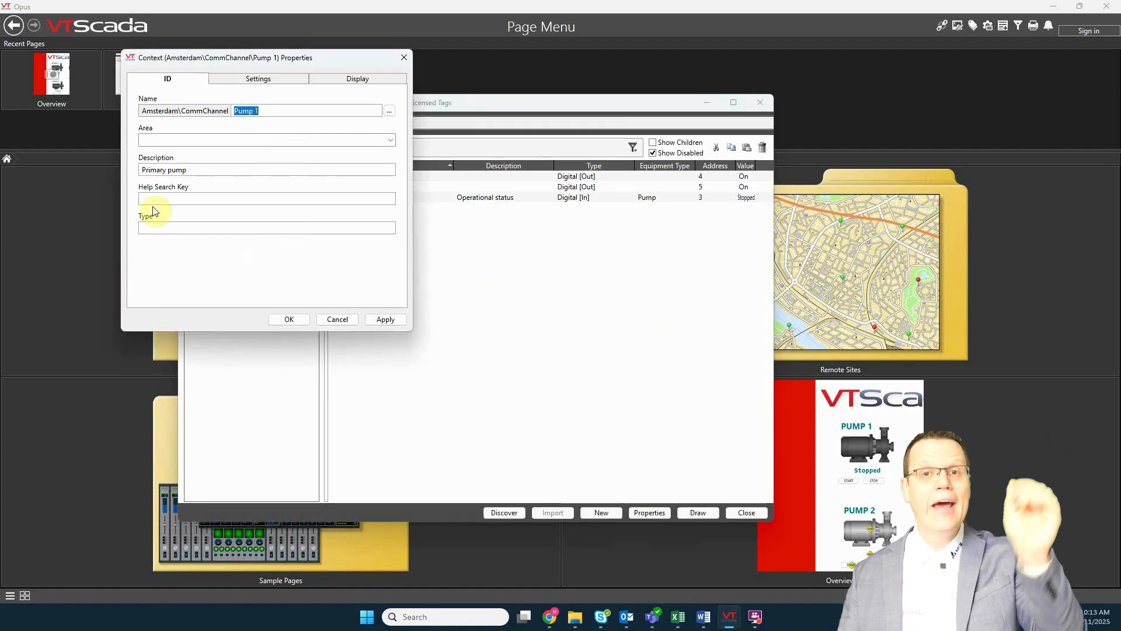
pyautogui.click(158, 228)
pyautogui.write('Generic')
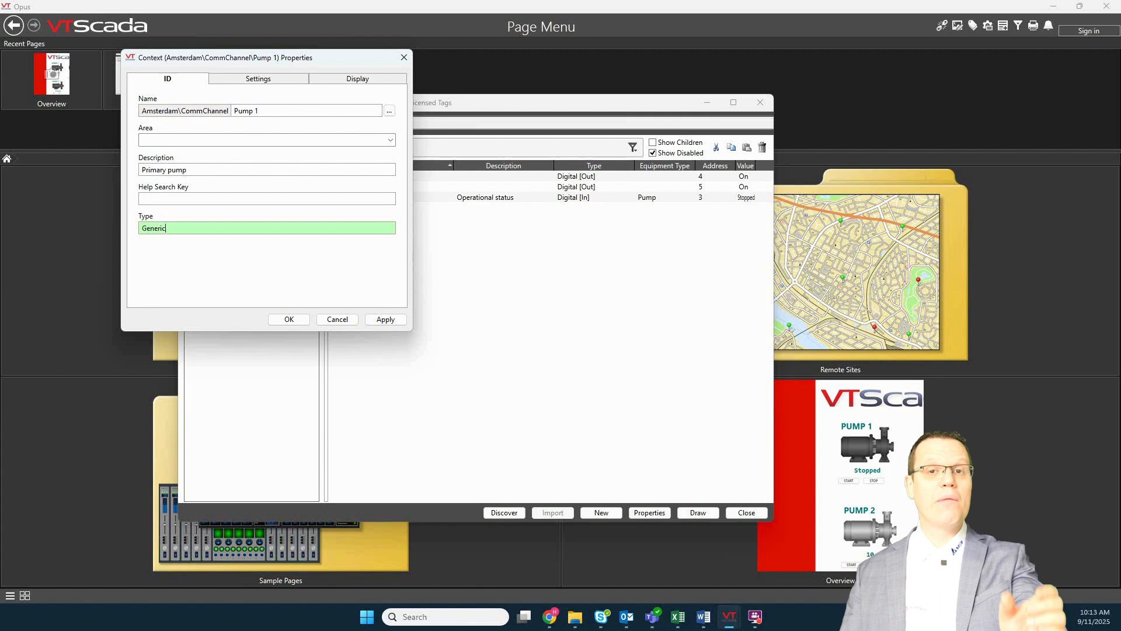
pyautogui.write('Pump')
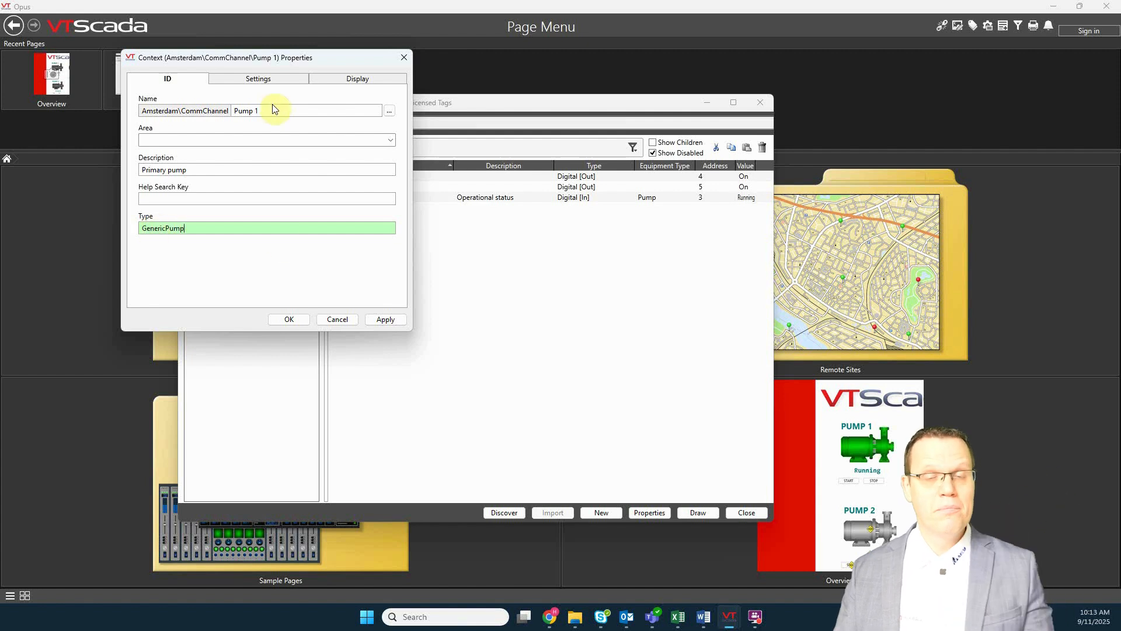
# - Add a property named AddrOffset with value 0 to the Pump 1 context tag and apply the tag changes
pyautogui.click(270, 80)
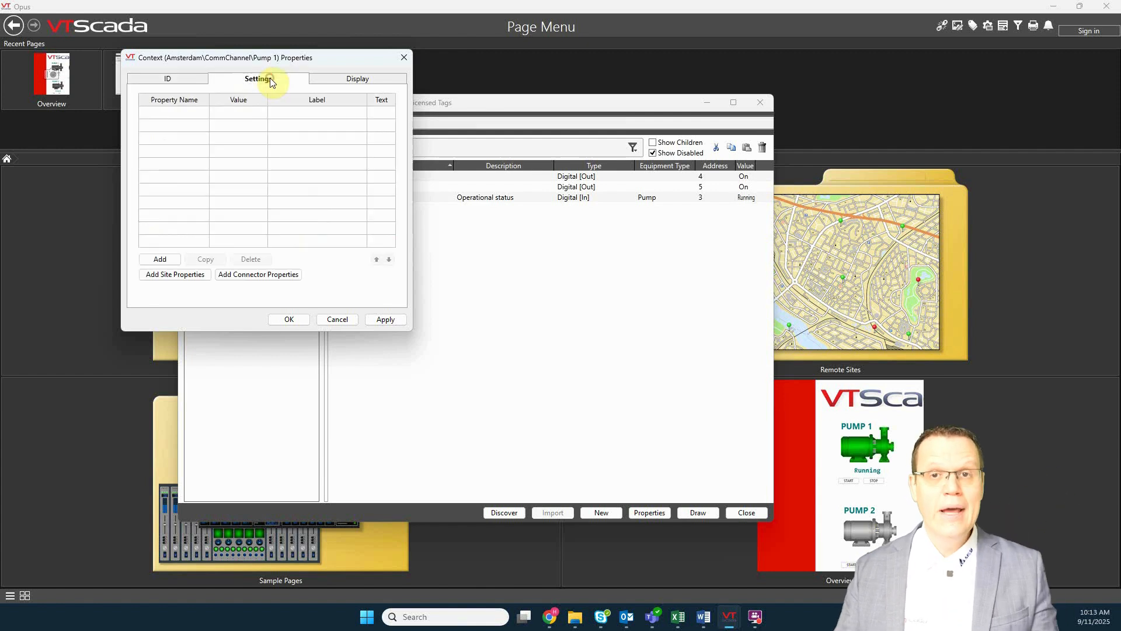
pyautogui.click(160, 258)
pyautogui.write('Addr')
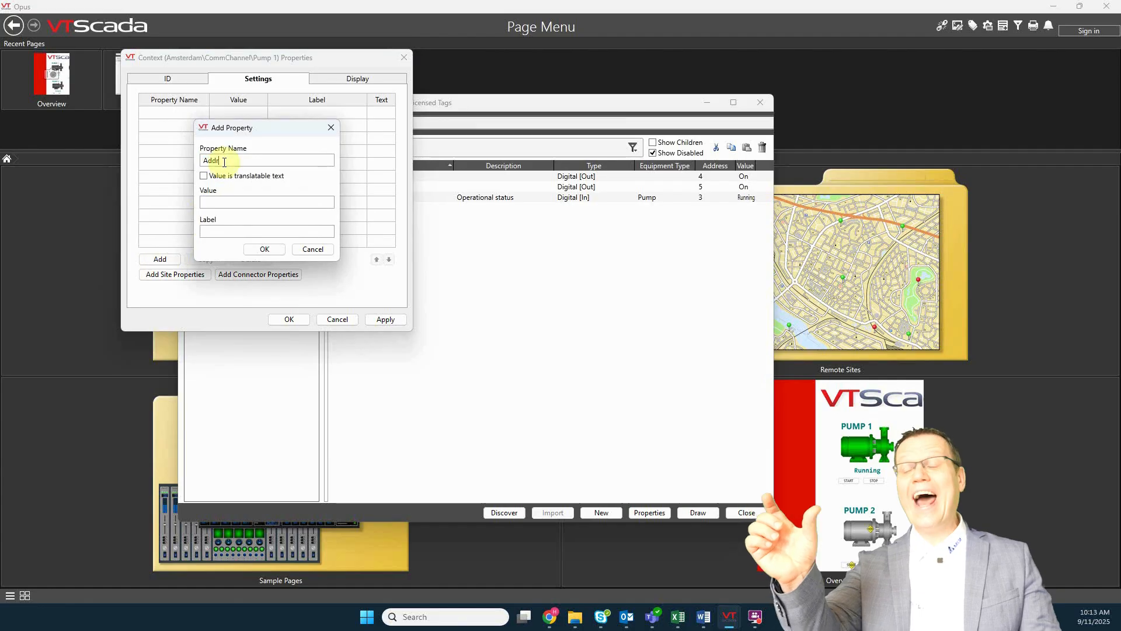
pyautogui.write('Offset')
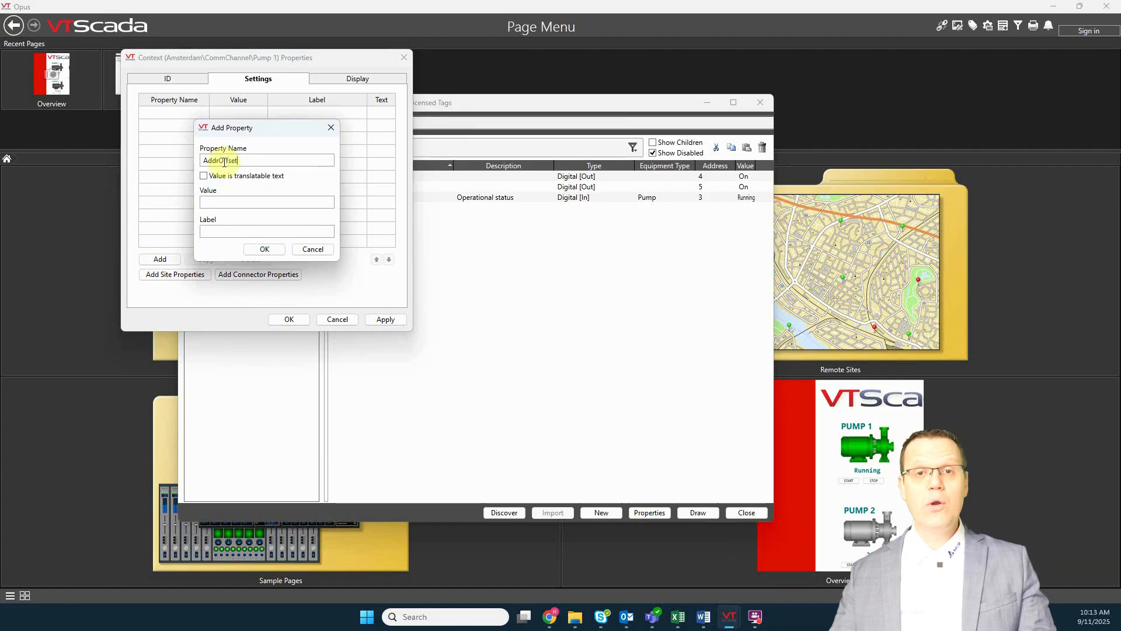
pyautogui.click(215, 202)
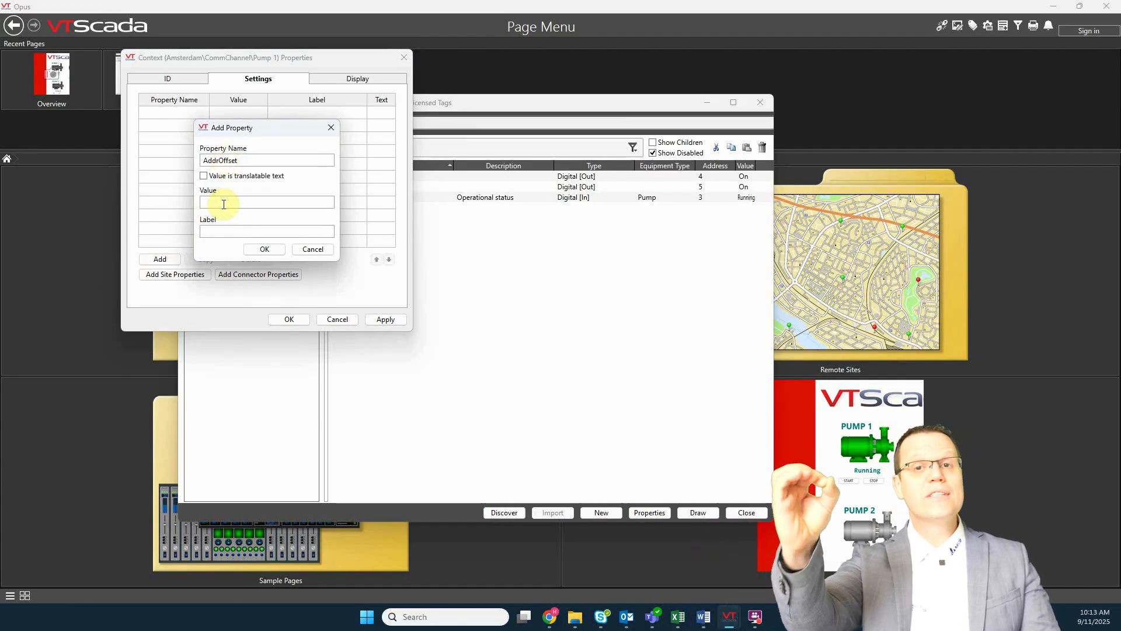
pyautogui.write('0')
pyautogui.click(267, 249)
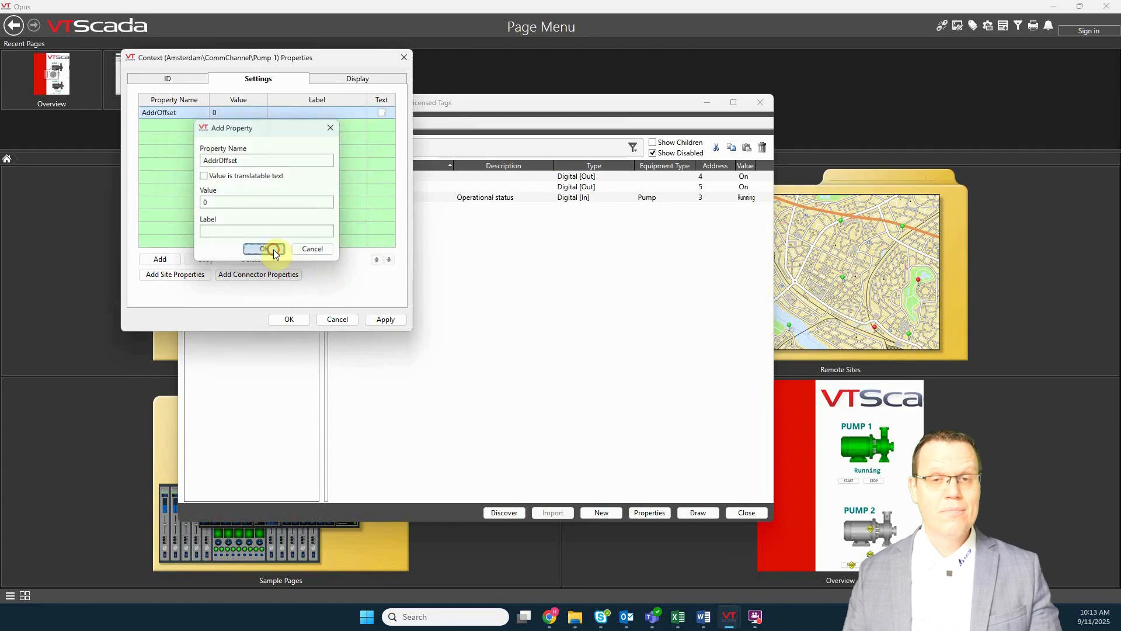
pyautogui.click(392, 319)
pyautogui.click(298, 320)
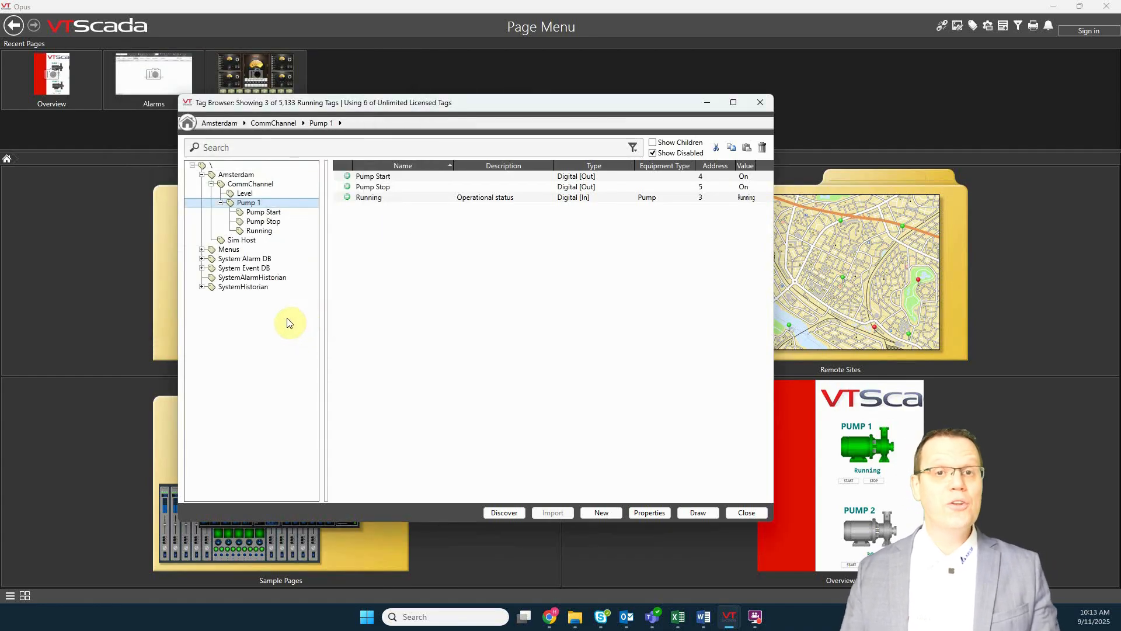
# - Set the Write Address of Pump 1's Pump Start tag to the expression ..\AddrOffset + 4
pyautogui.rightClick(372, 176)
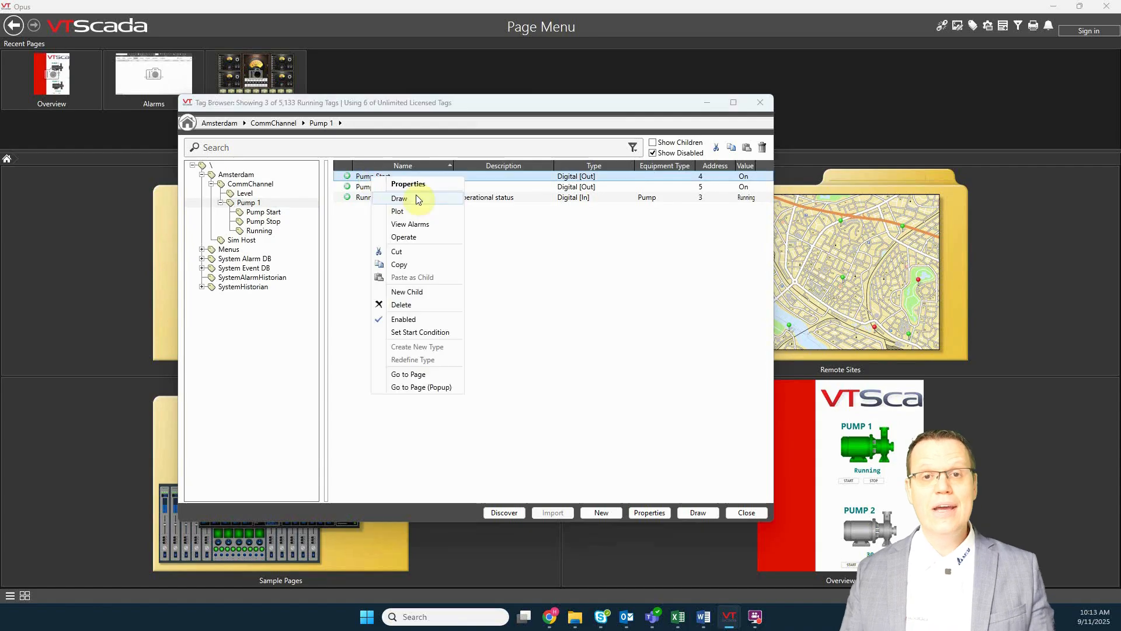
pyautogui.click(409, 185)
pyautogui.click(181, 79)
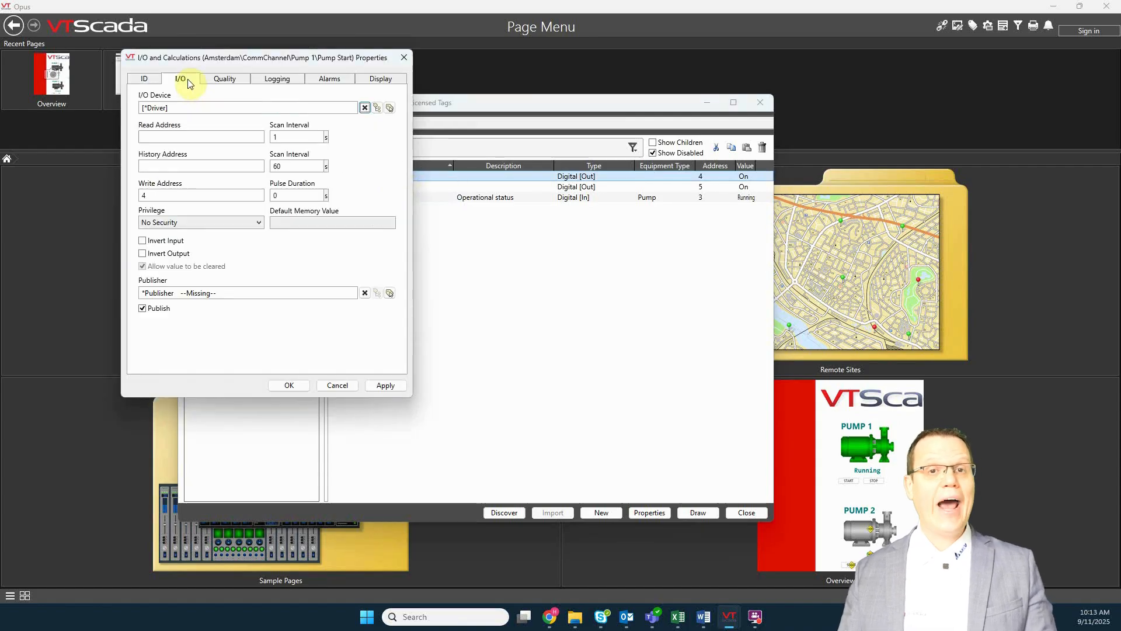
pyautogui.rightClick(157, 196)
pyautogui.click(194, 205)
pyautogui.write('..\\AddrOffset +')
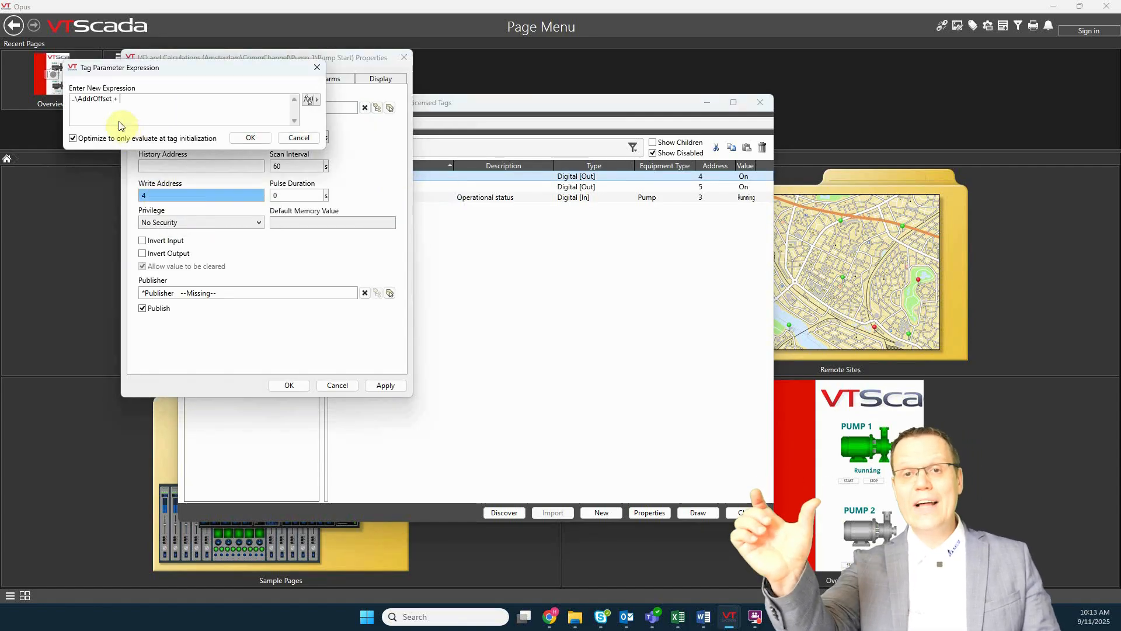
pyautogui.write('4')
pyautogui.click(249, 138)
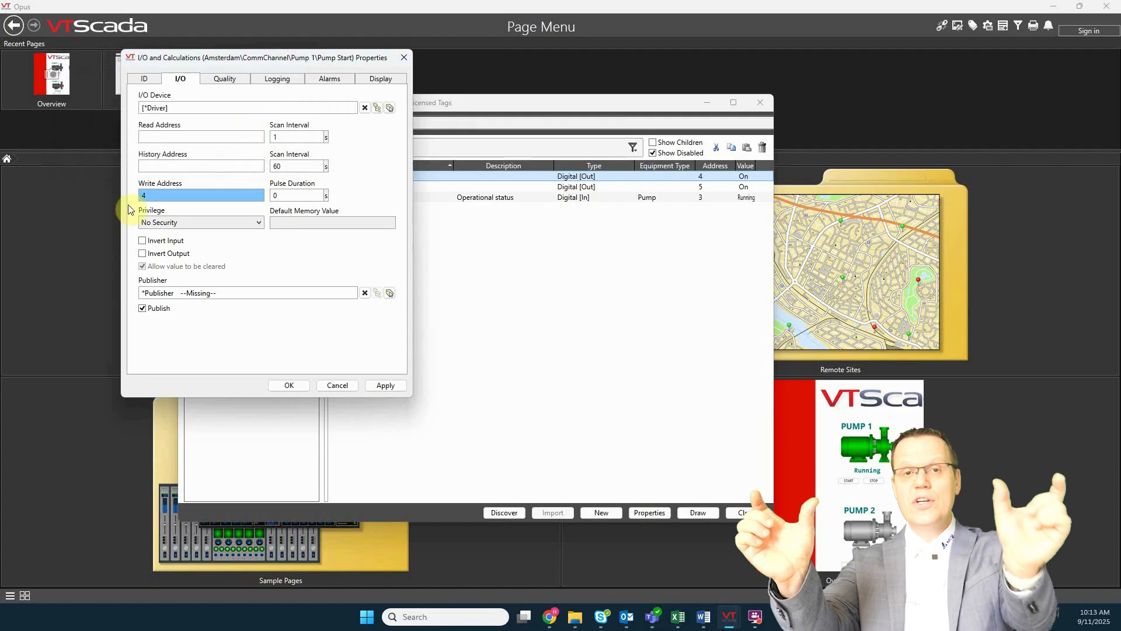
pyautogui.click(385, 386)
pyautogui.click(301, 388)
# - Set the Write Address of Pump 1's Pump Stop tag to the expression ..\AddrOffset + 5
pyautogui.click(370, 188)
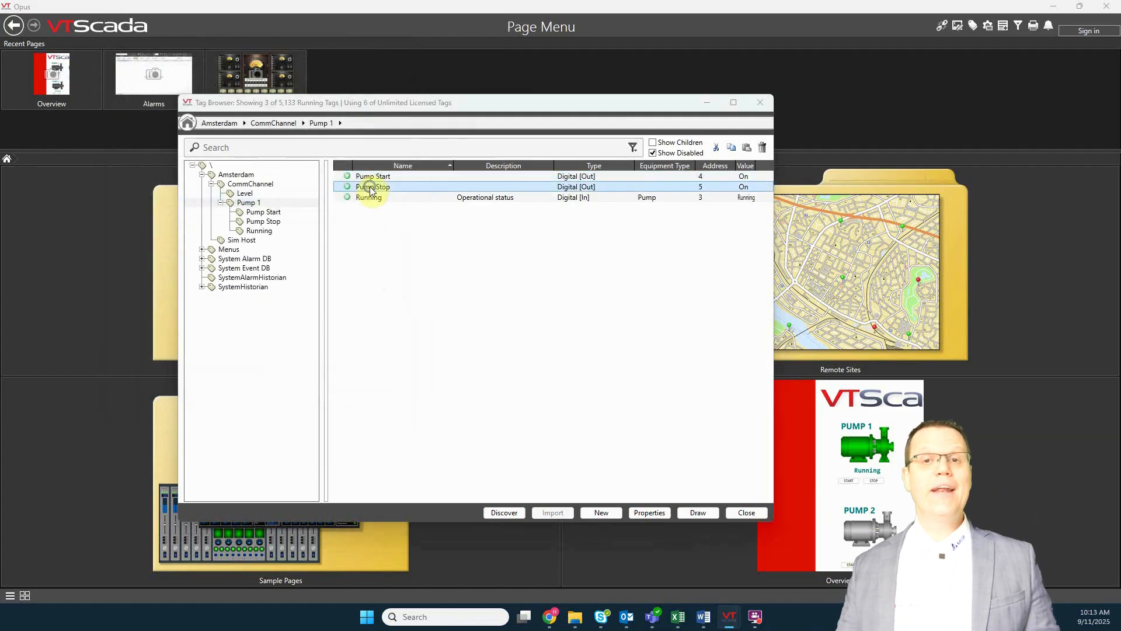
pyautogui.doubleClick(370, 189)
pyautogui.rightClick(157, 196)
pyautogui.click(194, 208)
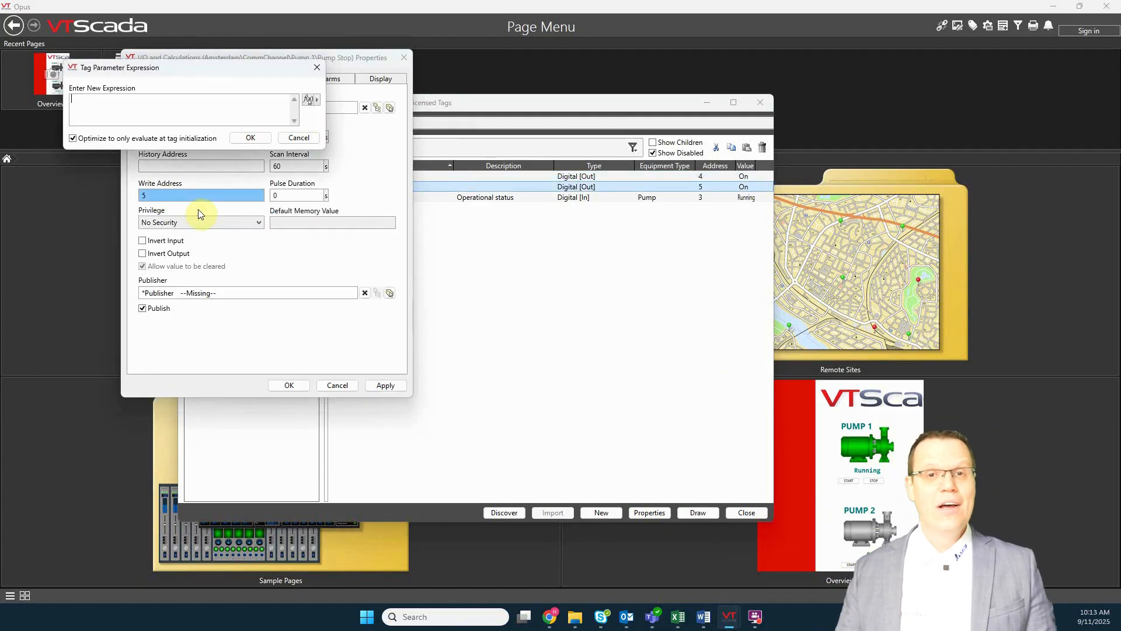
pyautogui.write('..\\AddrOffset + 5')
pyautogui.click(250, 138)
pyautogui.click(384, 387)
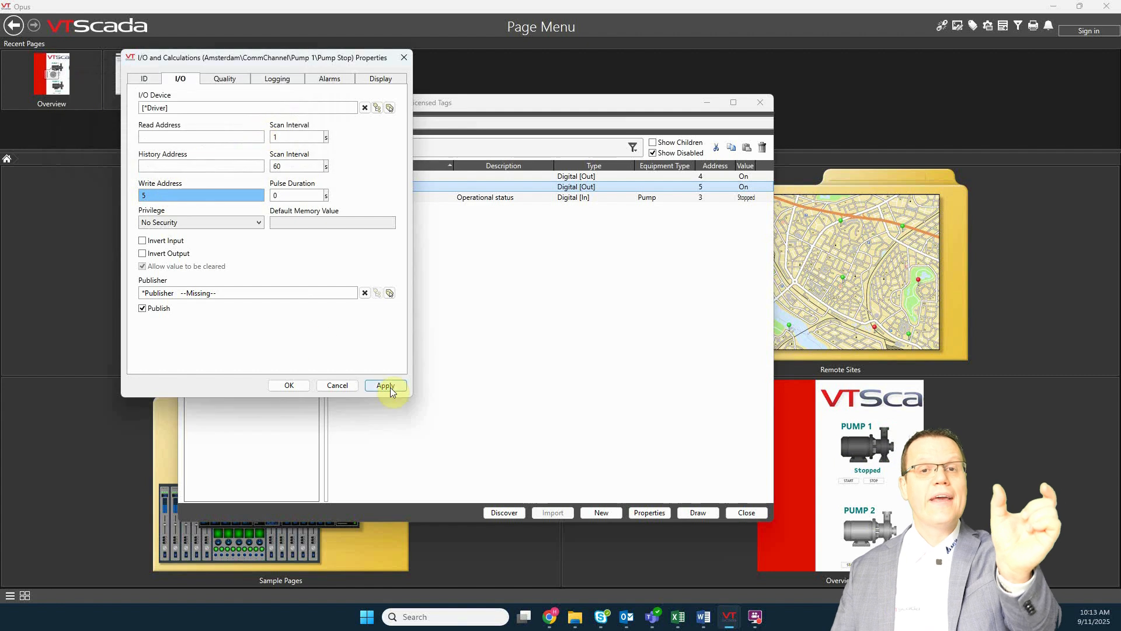
# - Set the Read Address of Pump 1's Running tag to an expression that adds AddrOffset to 3
pyautogui.click(295, 391)
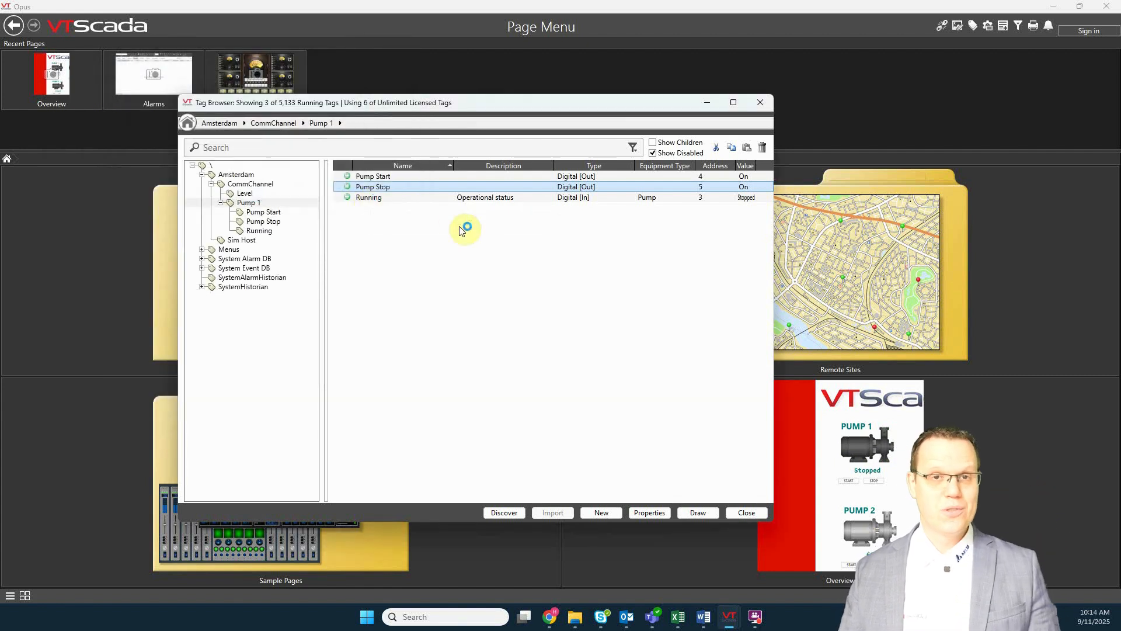
pyautogui.click(368, 201)
pyautogui.doubleClick(368, 200)
pyautogui.click(181, 78)
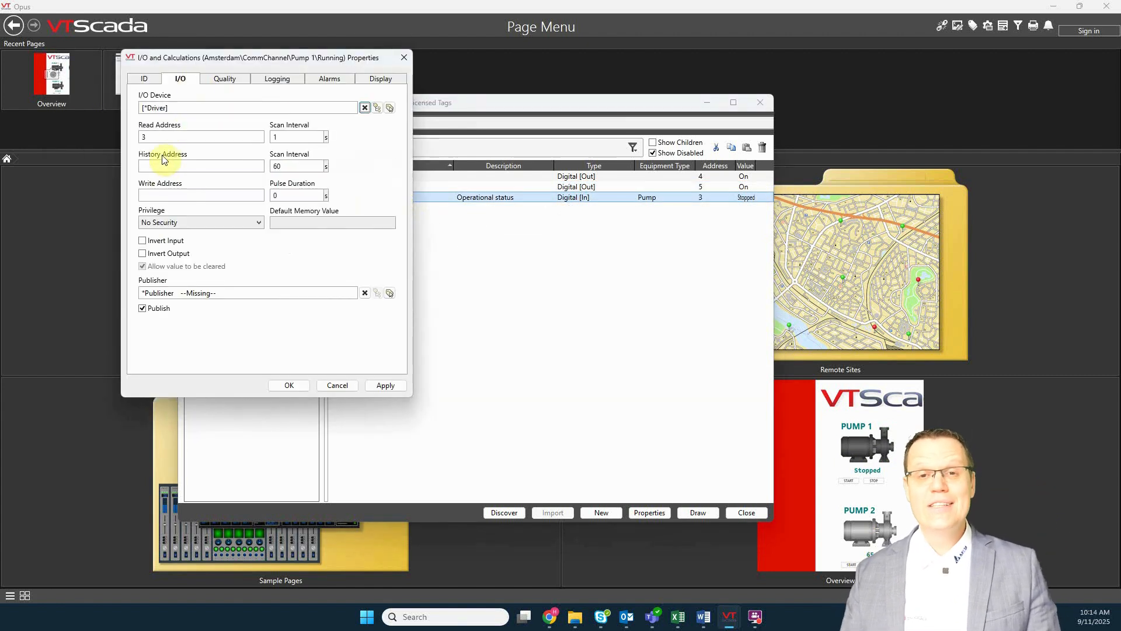
pyautogui.rightClick(140, 138)
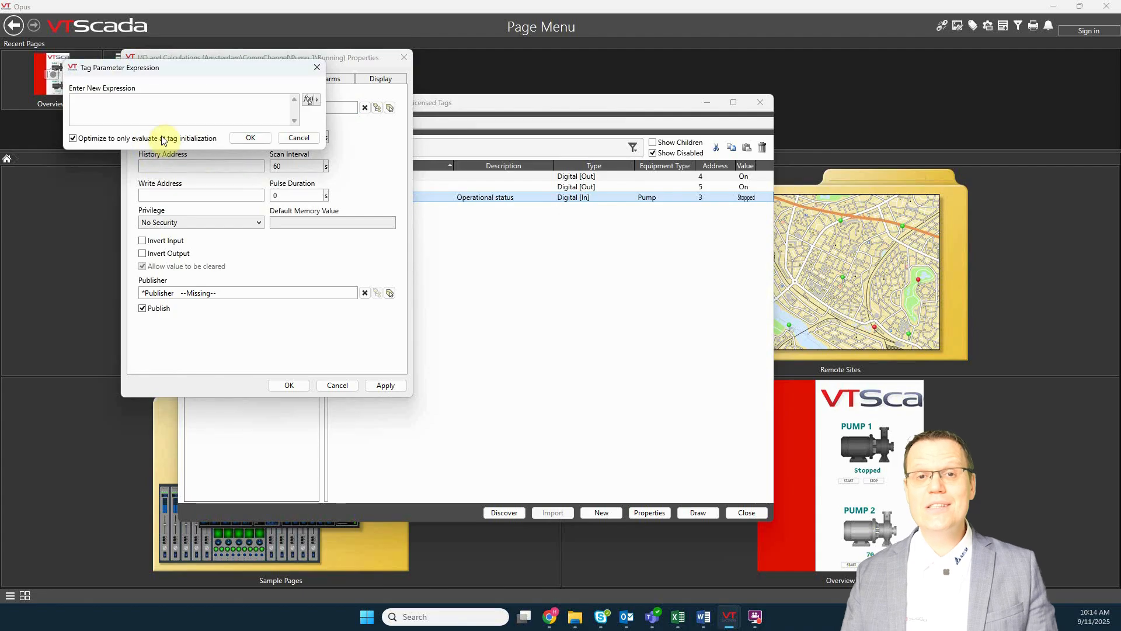
pyautogui.click(251, 138)
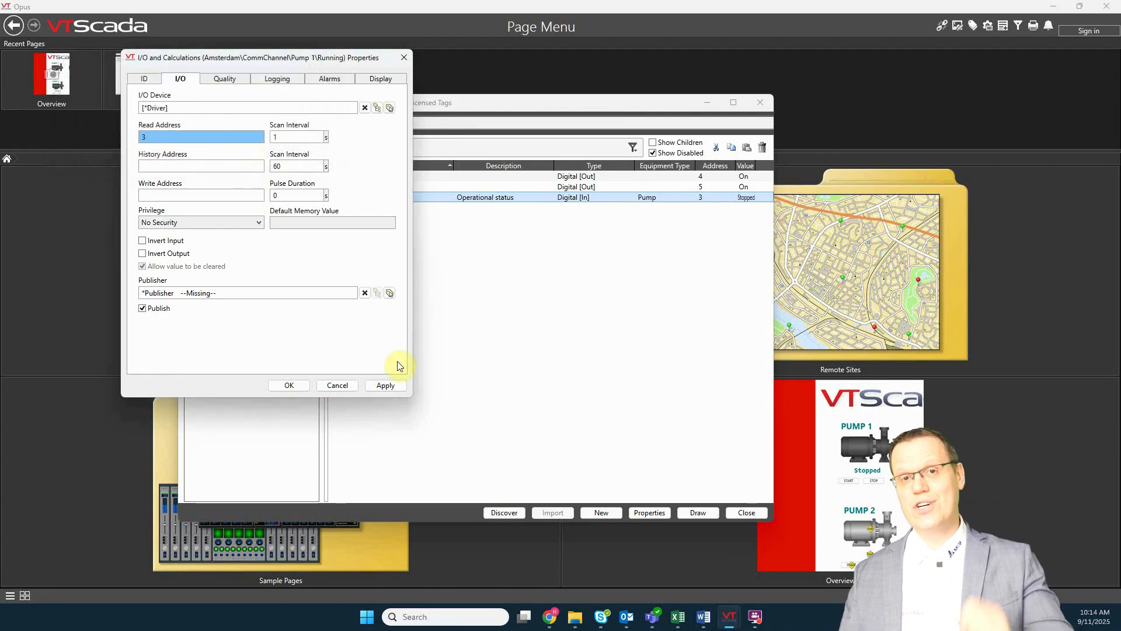
pyautogui.click(289, 386)
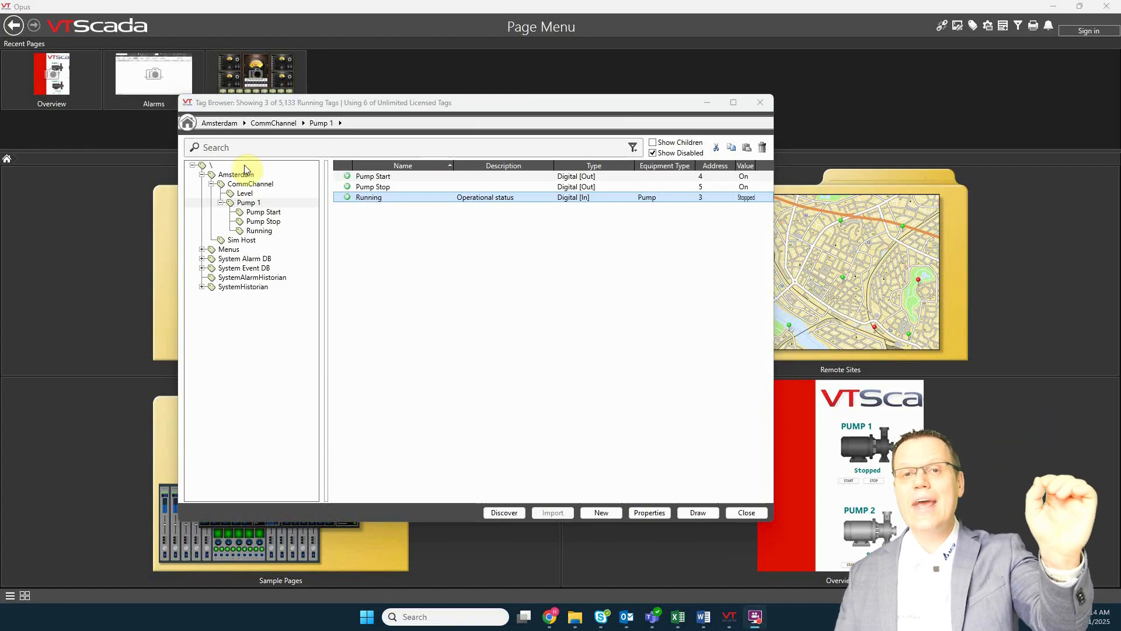
# - Create the new type GenericPump from the Pump 1 context tag with all listed widgets included
pyautogui.click(262, 204)
pyautogui.rightClick(263, 208)
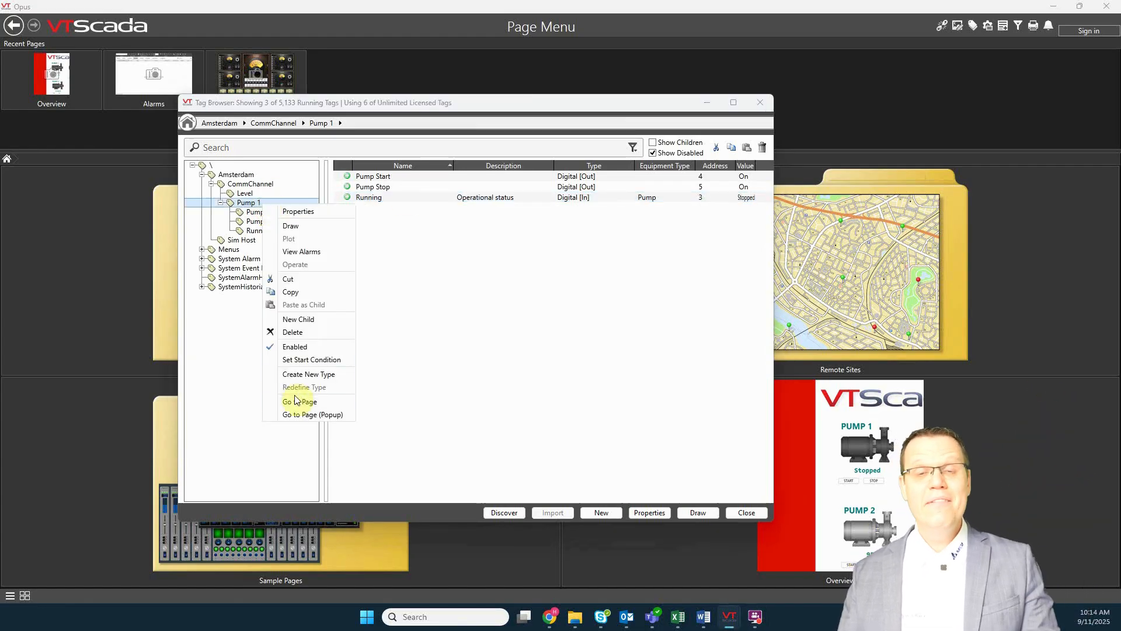
pyautogui.click(309, 374)
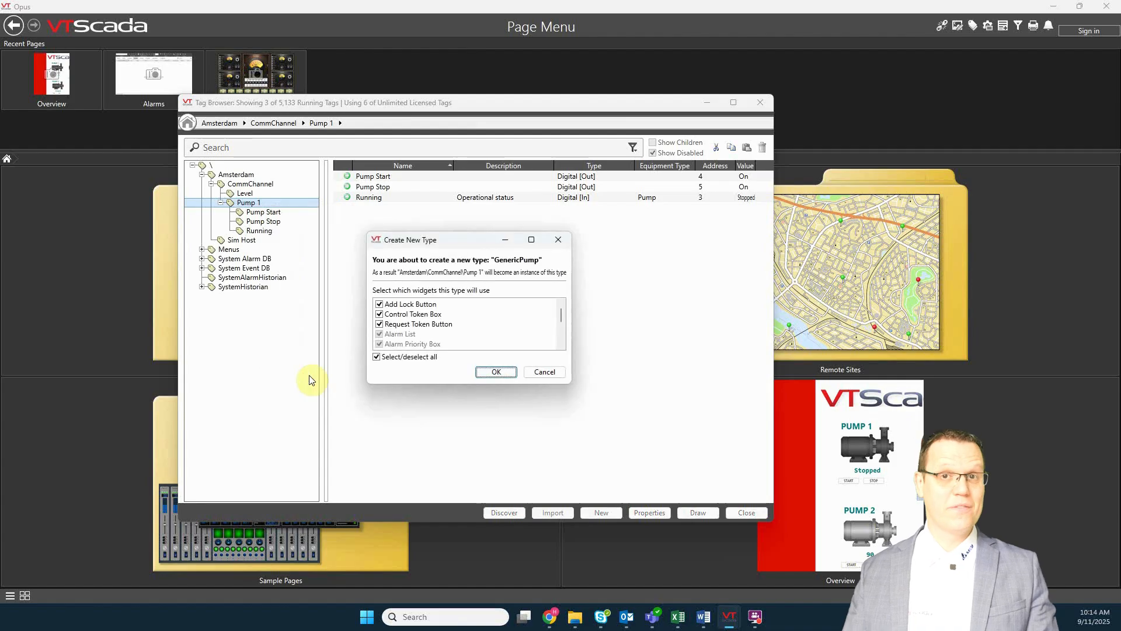
pyautogui.click(497, 372)
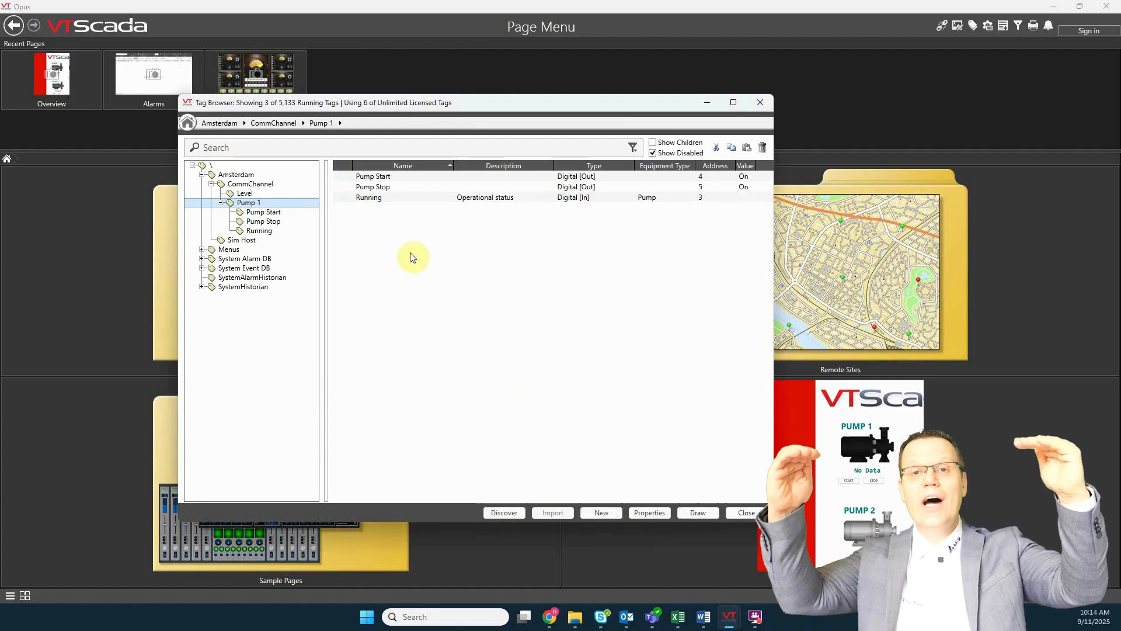
# - Start a new GenericPump child tag under Amsterdam\CommChannel and name it Pump 2
pyautogui.click(251, 183)
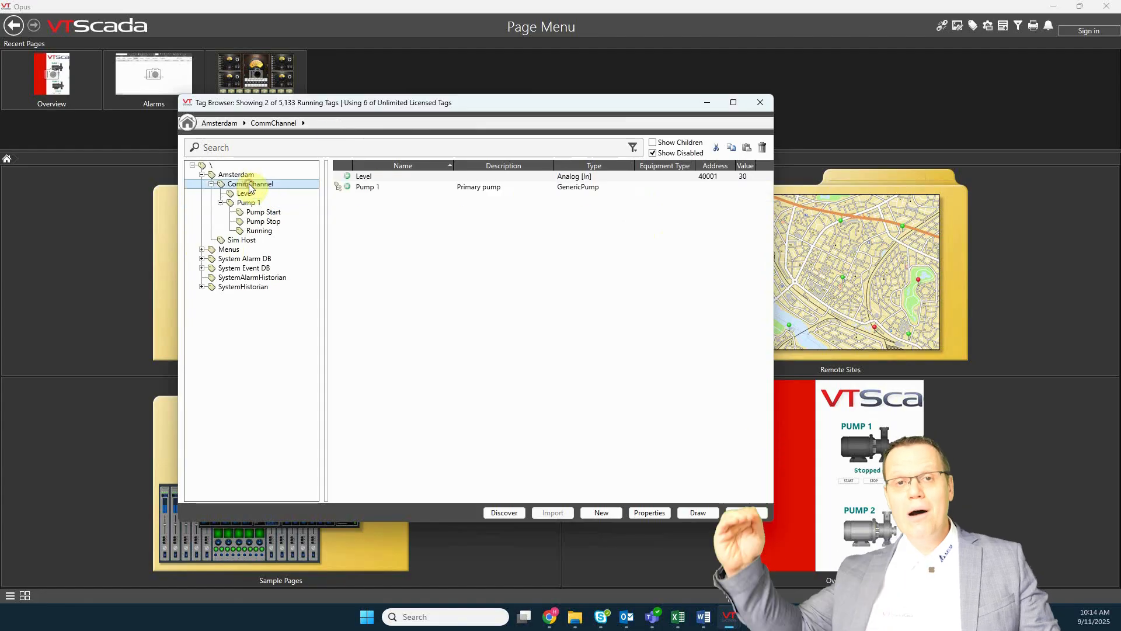
pyautogui.rightClick(252, 186)
pyautogui.click(292, 300)
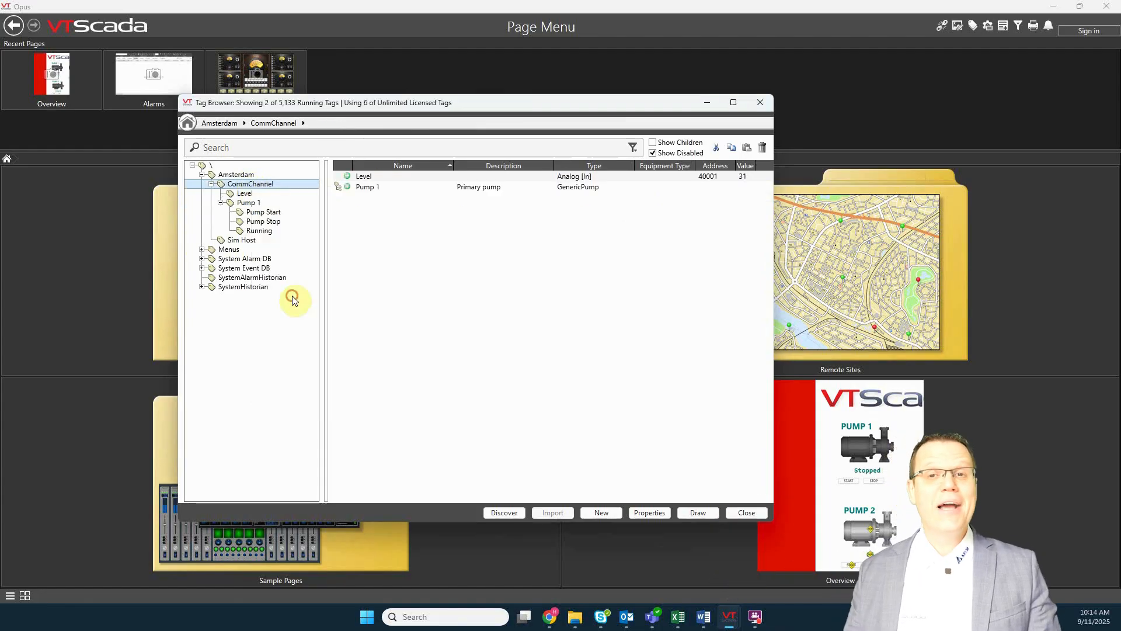
pyautogui.click(415, 308)
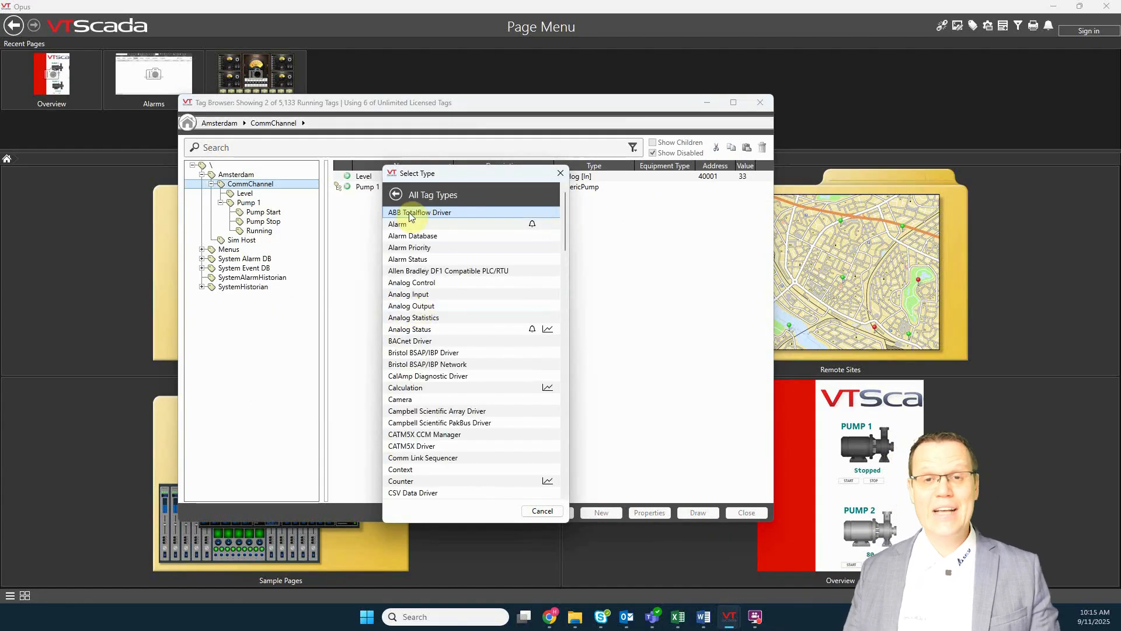
pyautogui.moveTo(559, 243); pyautogui.dragTo(573, 311)
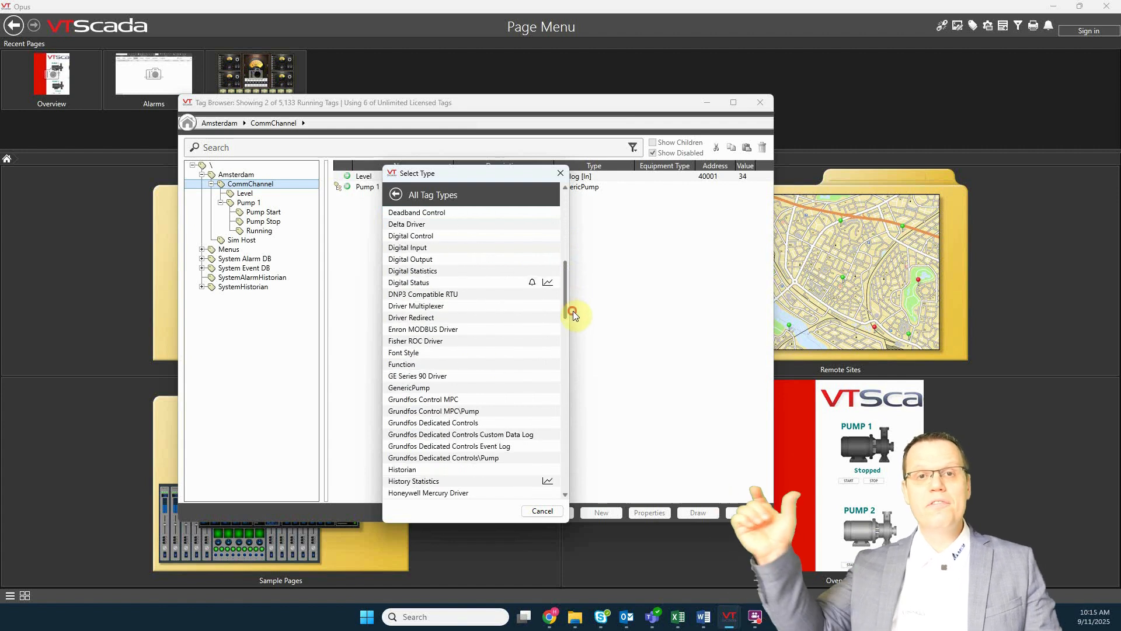
pyautogui.click(414, 388)
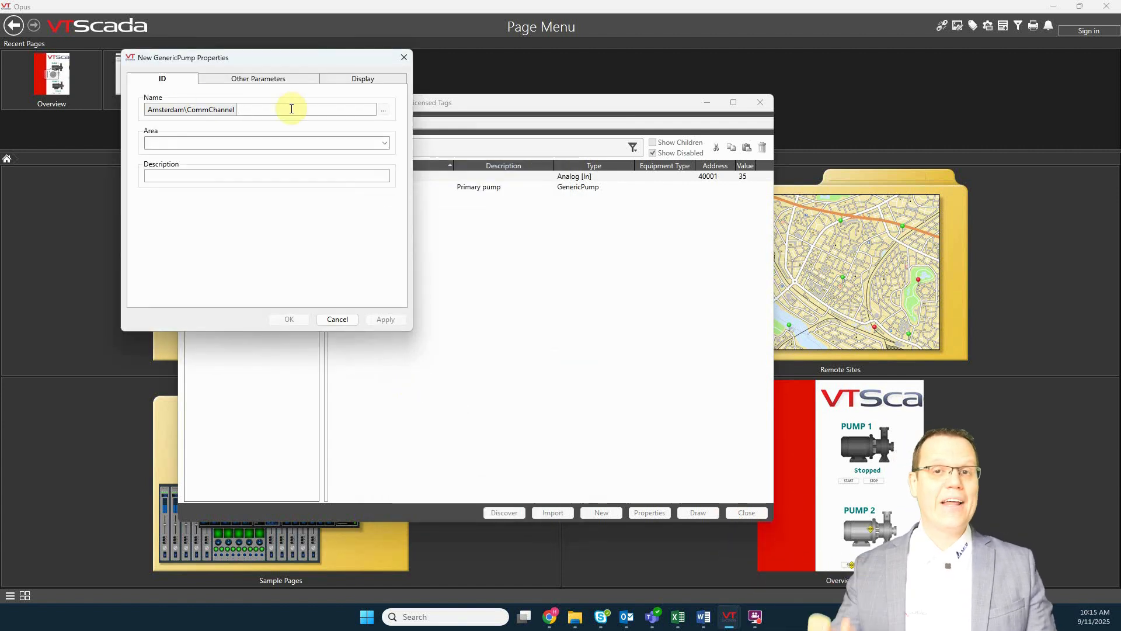
pyautogui.write('Pump 2')
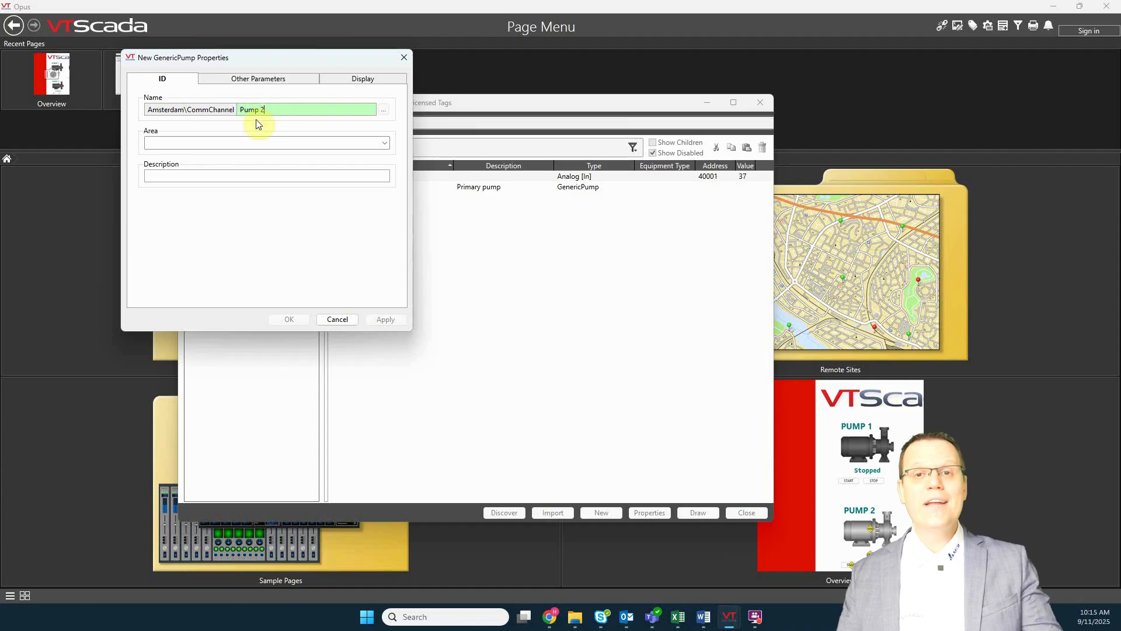
# - Set Pump 2's AddrOffset to 20, save the tag and display its child tags
pyautogui.click(258, 78)
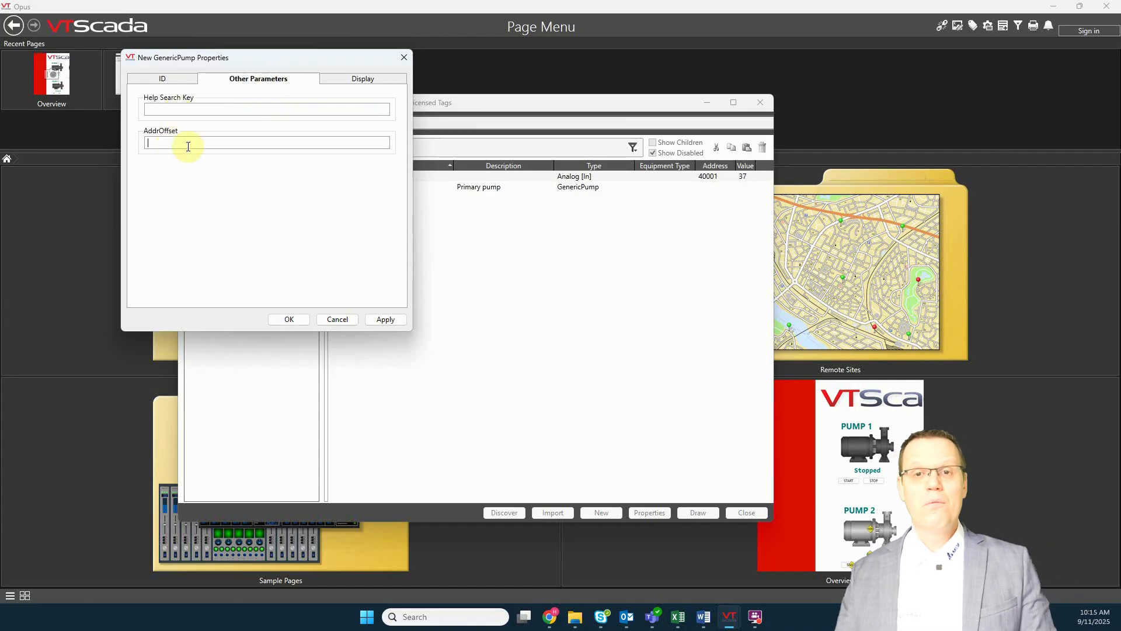
pyautogui.write('20')
pyautogui.click(383, 319)
pyautogui.click(287, 319)
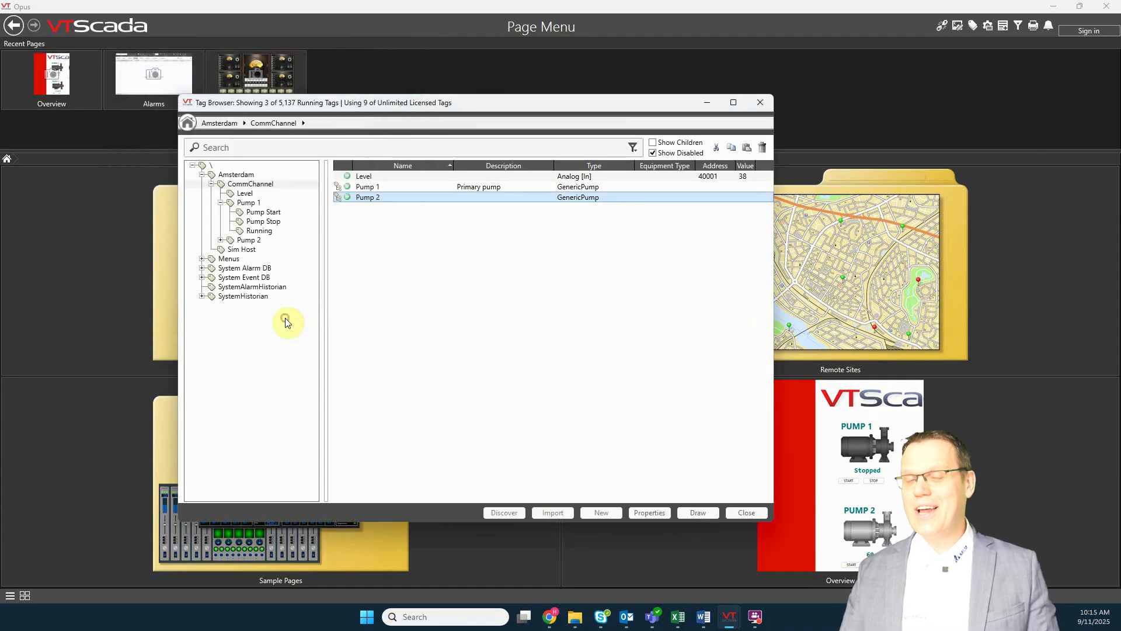
pyautogui.click(221, 240)
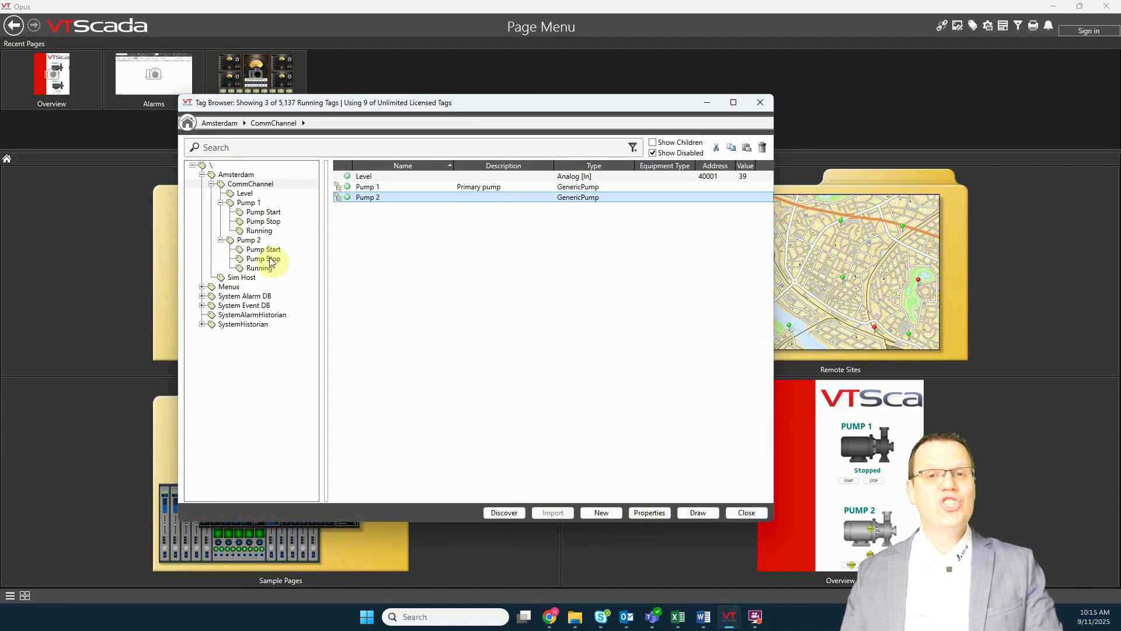
pyautogui.click(248, 240)
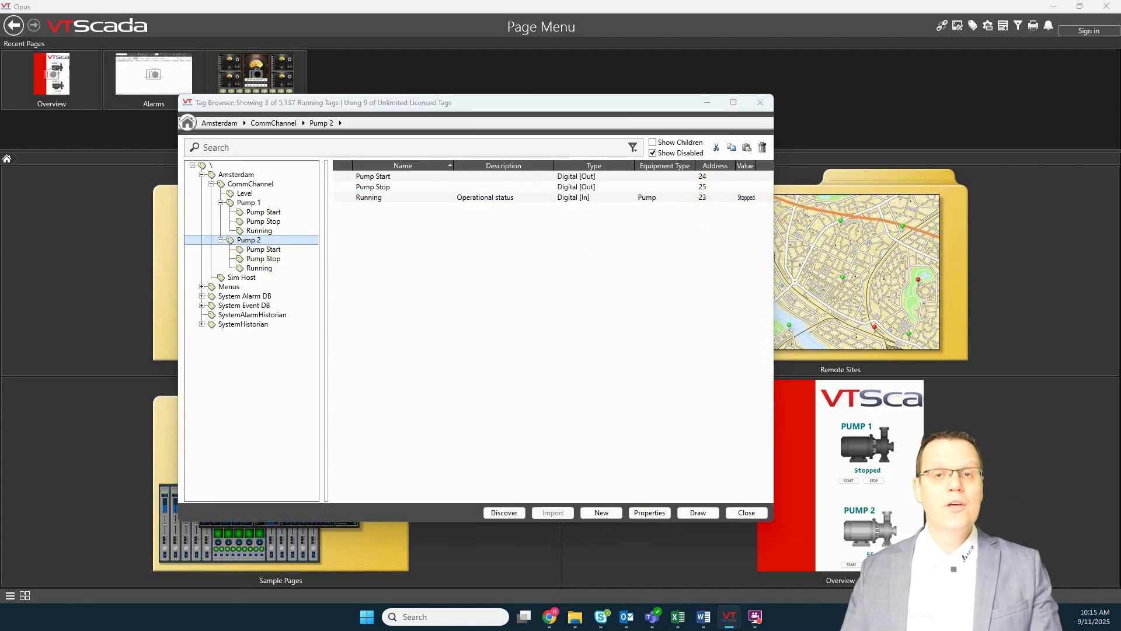
# - Open the Overview page in Idea Studio and copy the Pump 1 graphic with its title, status text and buttons
pyautogui.click(772, 105)
pyautogui.click(957, 26)
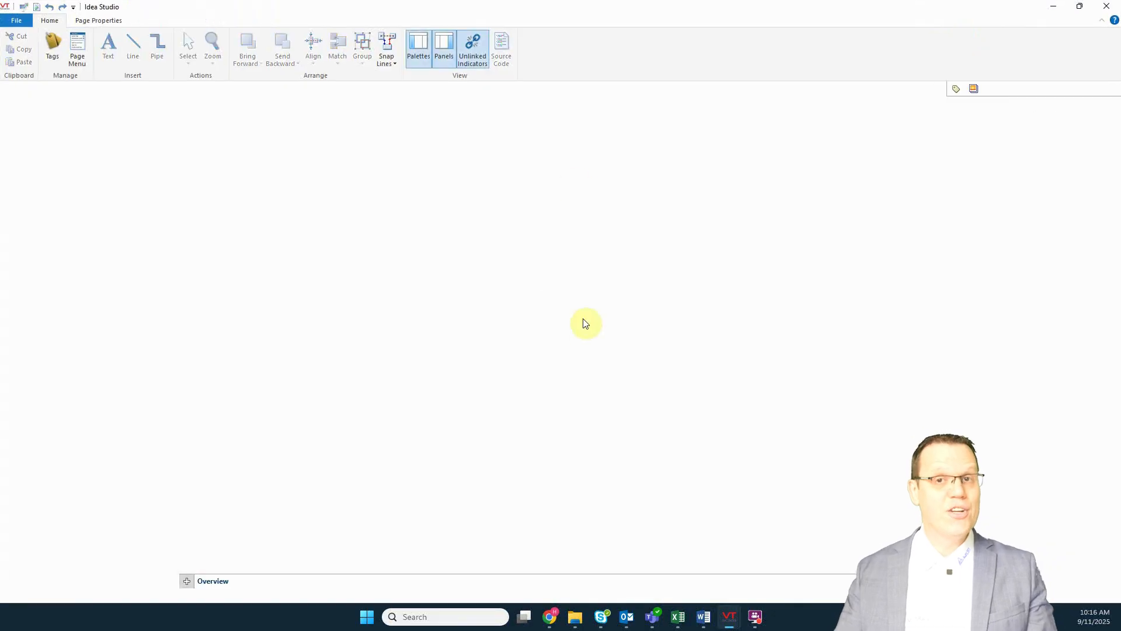
pyautogui.moveTo(327, 155); pyautogui.dragTo(472, 306)
pyautogui.rightClick(427, 233)
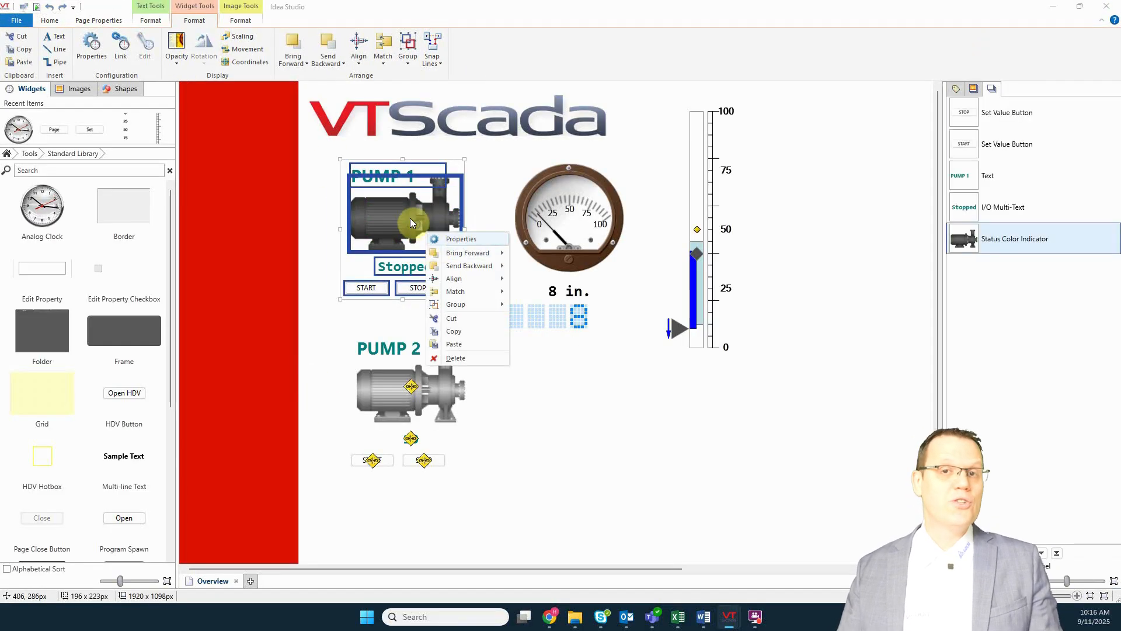
pyautogui.click(453, 331)
# - Create a new popup page titled Pump Controls
pyautogui.click(250, 580)
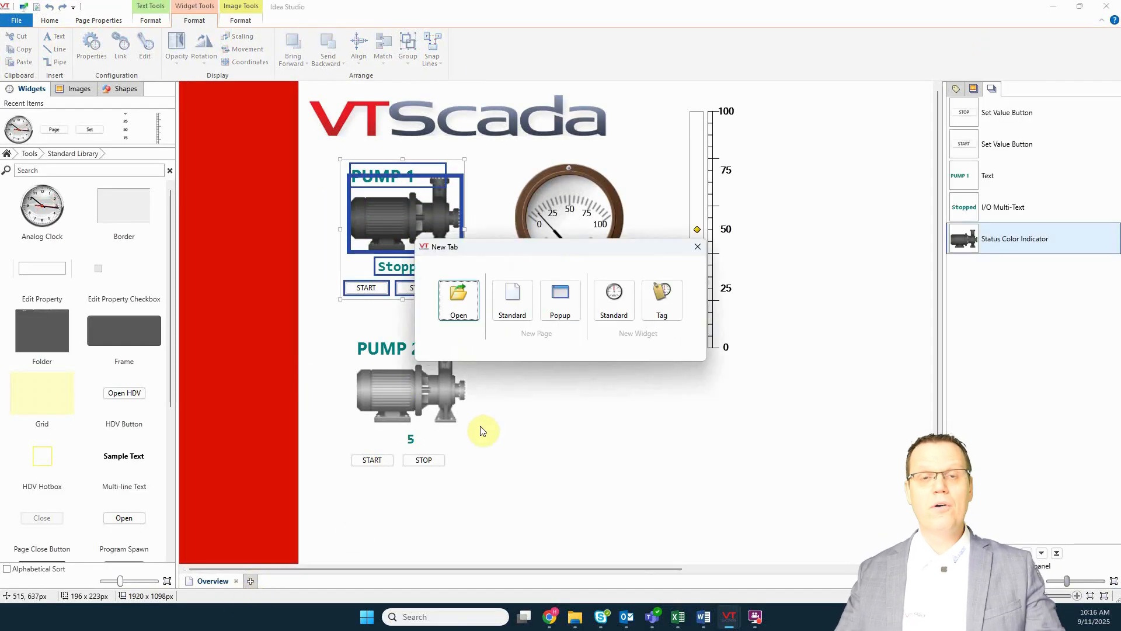
pyautogui.click(458, 301)
pyautogui.write('Pump Controls')
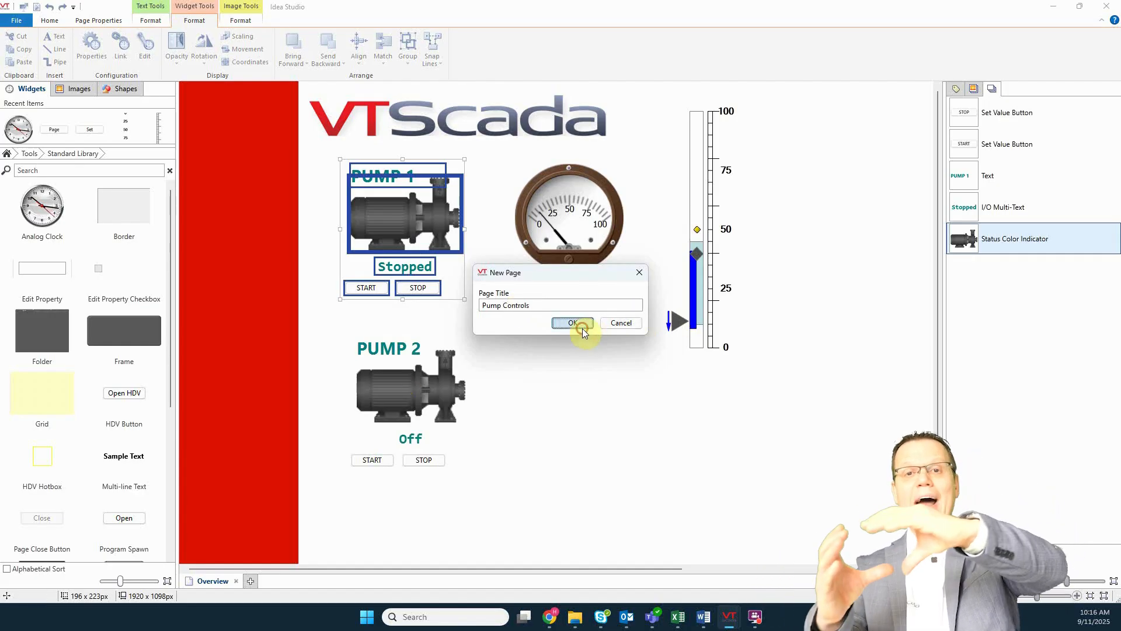
pyautogui.click(573, 322)
pyautogui.click(590, 325)
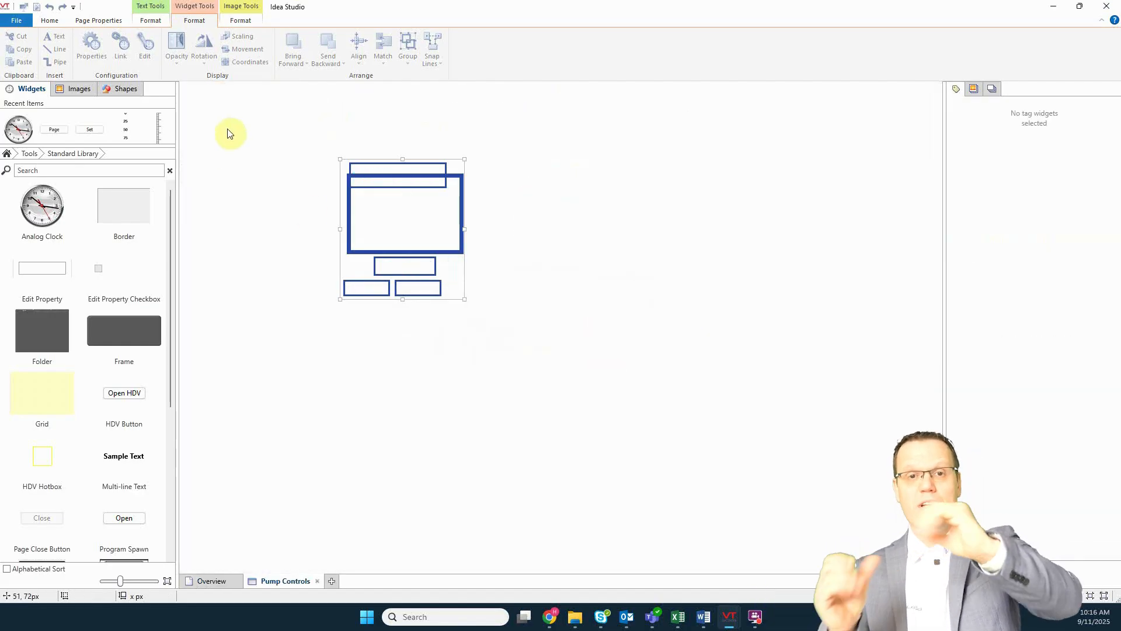
# - Paste the copied Pump 1 graphics onto the Pump Controls page and move them to its upper-left corner
pyautogui.rightClick(213, 110)
pyautogui.click(235, 120)
pyautogui.moveTo(398, 201); pyautogui.dragTo(253, 111)
# - Set the Pump Controls page's minimum size to 300 wide and 300 high
pyautogui.click(151, 20)
pyautogui.click(109, 21)
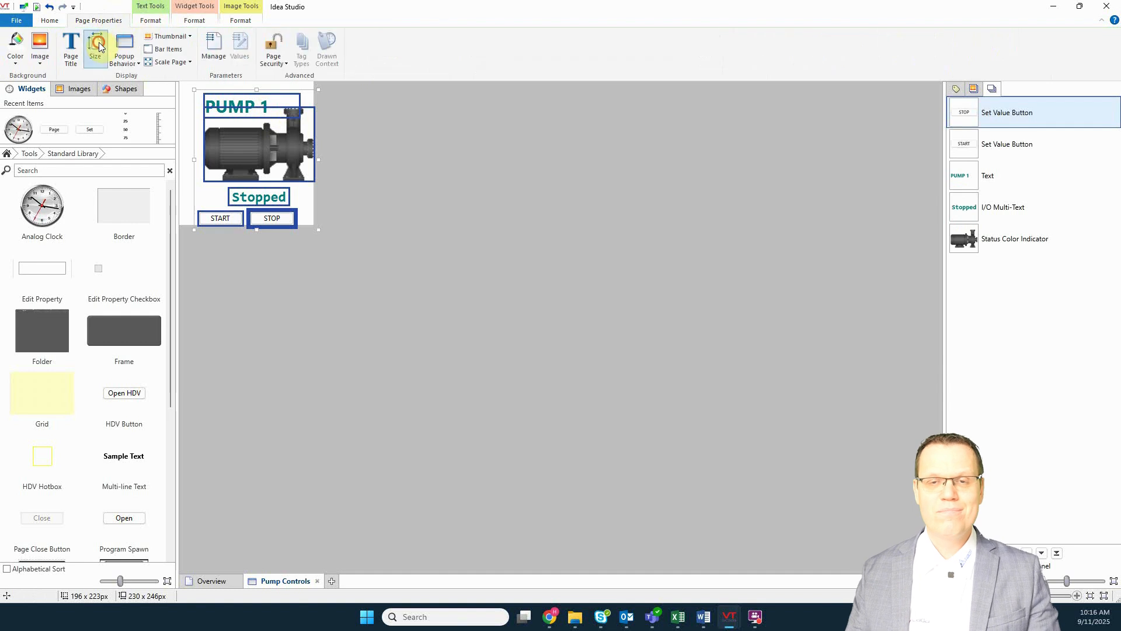
pyautogui.click(95, 47)
pyautogui.click(531, 331)
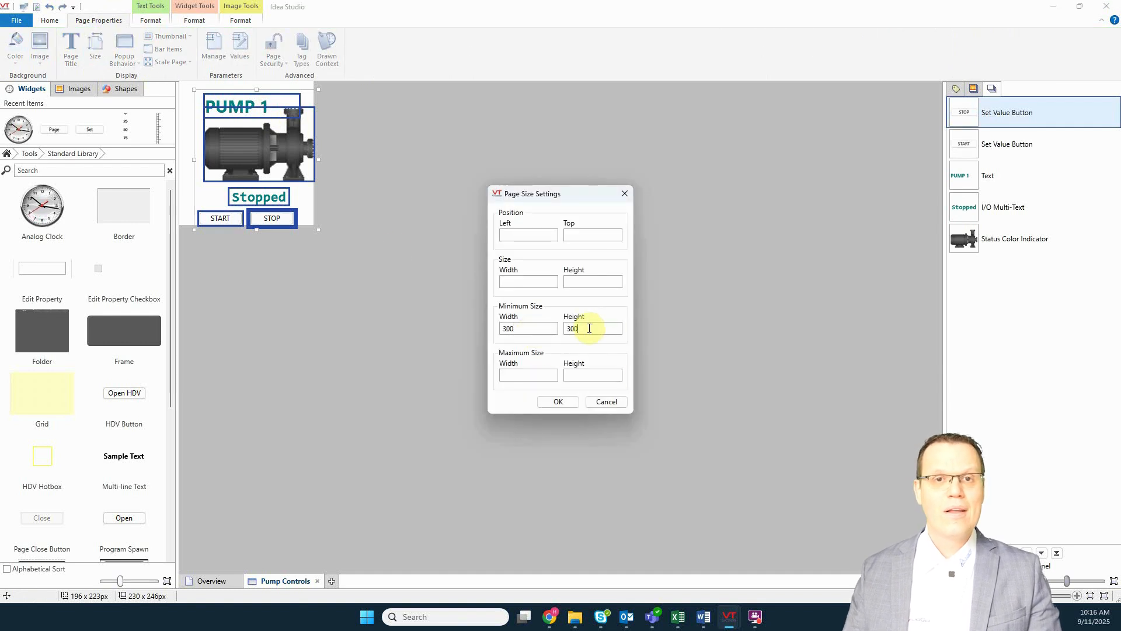
pyautogui.click(546, 403)
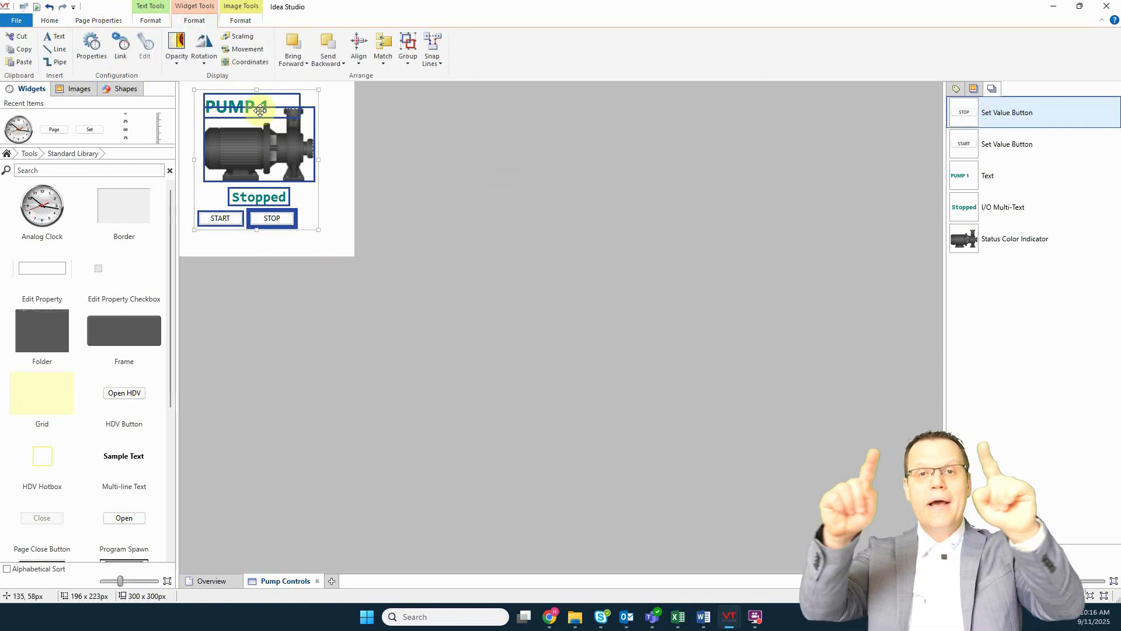
# - Delete the PUMP 1 title text from the Pump Controls page
pyautogui.click(335, 130)
pyautogui.click(275, 126)
pyautogui.press('Delete')
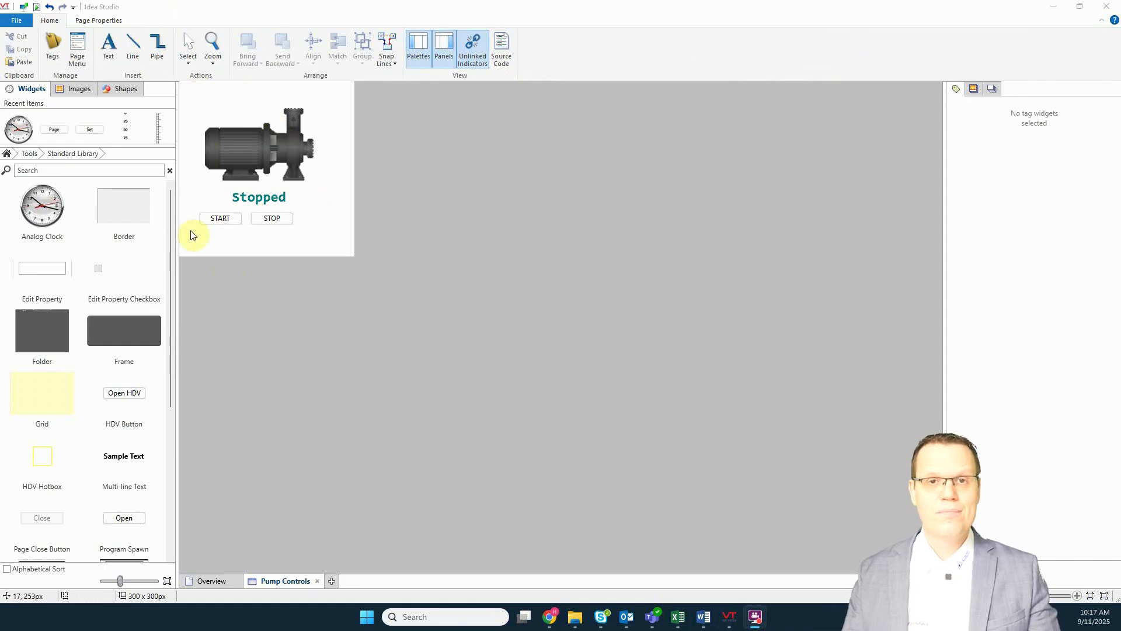
# - Group the pump image, status text and buttons as a new tag widget titled wPumpControls for Amsterdam\CommChannel\Pump 1
pyautogui.moveTo(192, 235); pyautogui.dragTo(326, 98)
pyautogui.rightClick(268, 143)
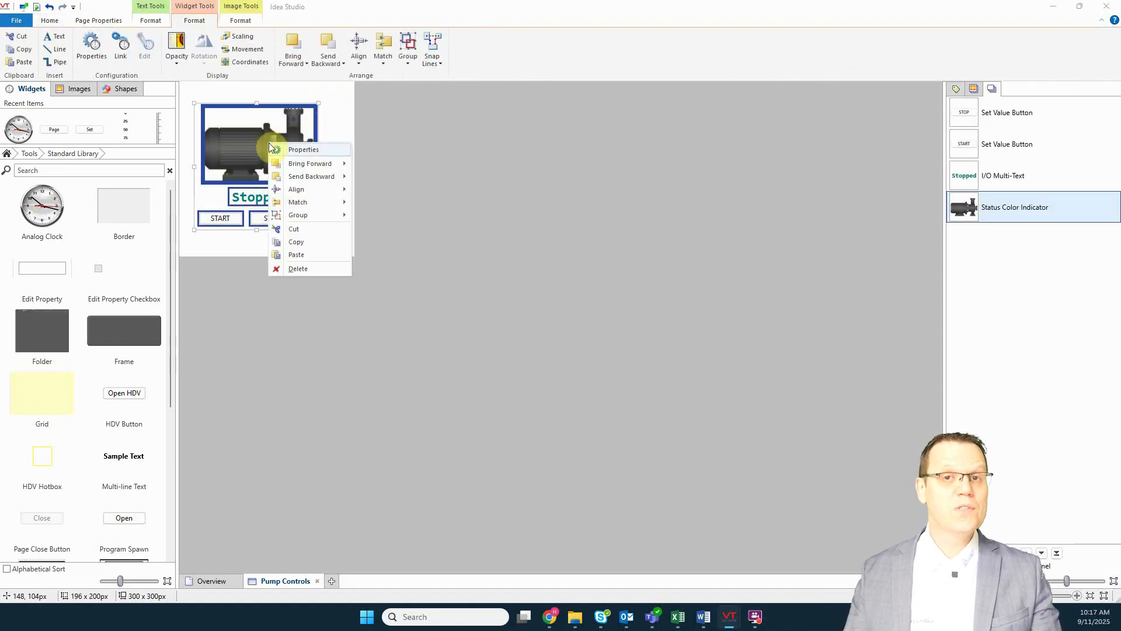
pyautogui.moveTo(301, 216)
pyautogui.click(389, 228)
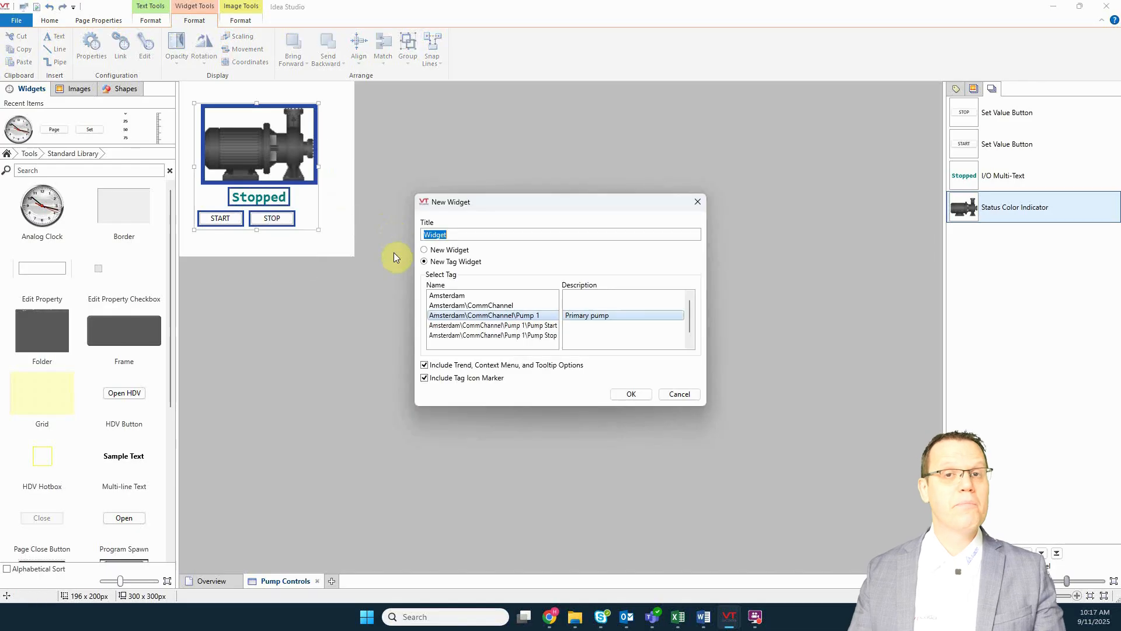
pyautogui.write('wPump')
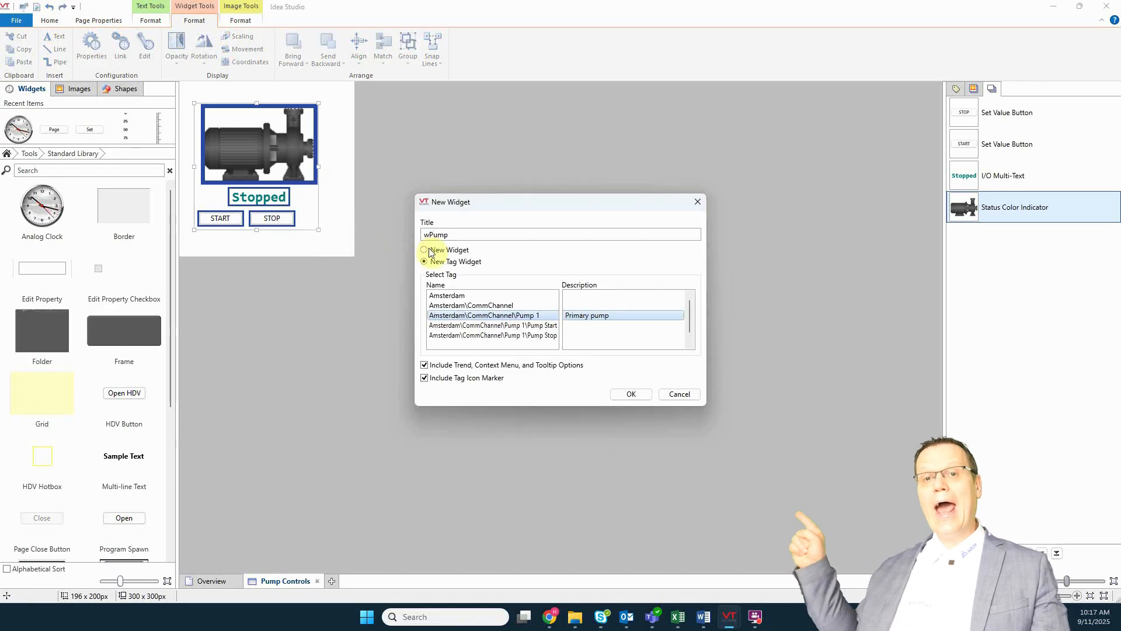
pyautogui.write('Controls')
pyautogui.click(637, 393)
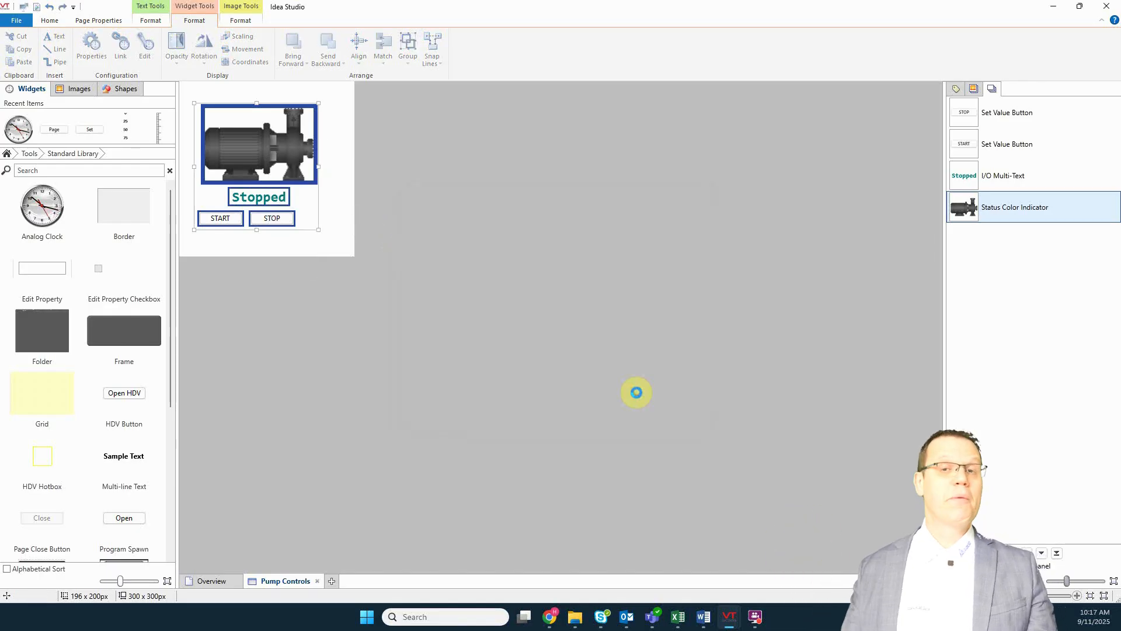
# - Go to the top level of the widget library and find the wPumpControls widget
pyautogui.click(7, 153)
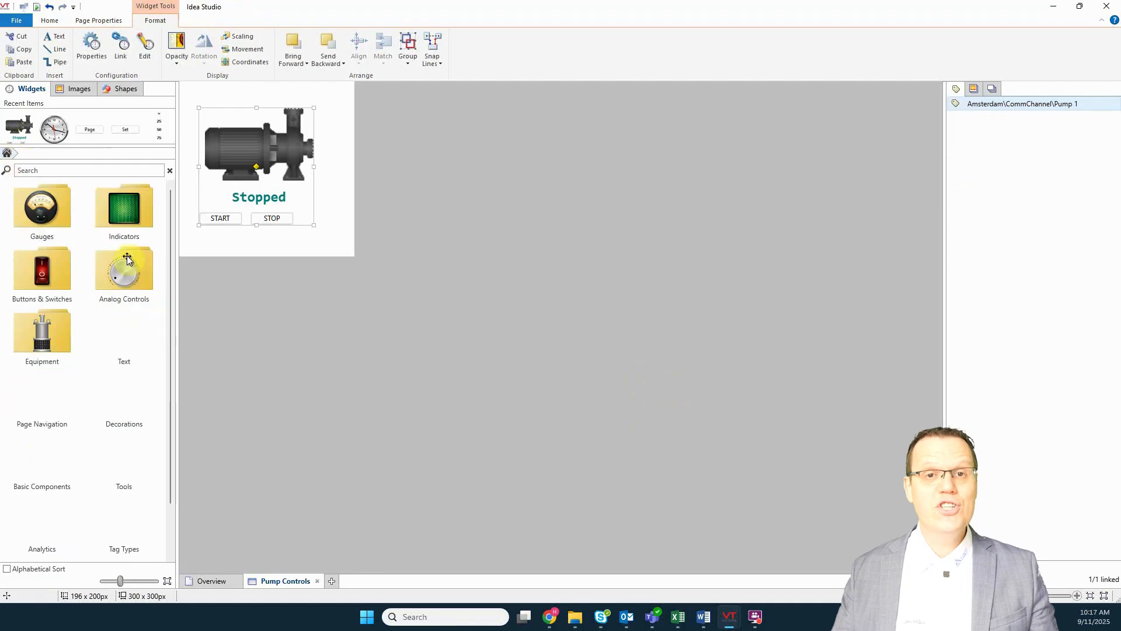
pyautogui.scroll(-2, 118, 529)
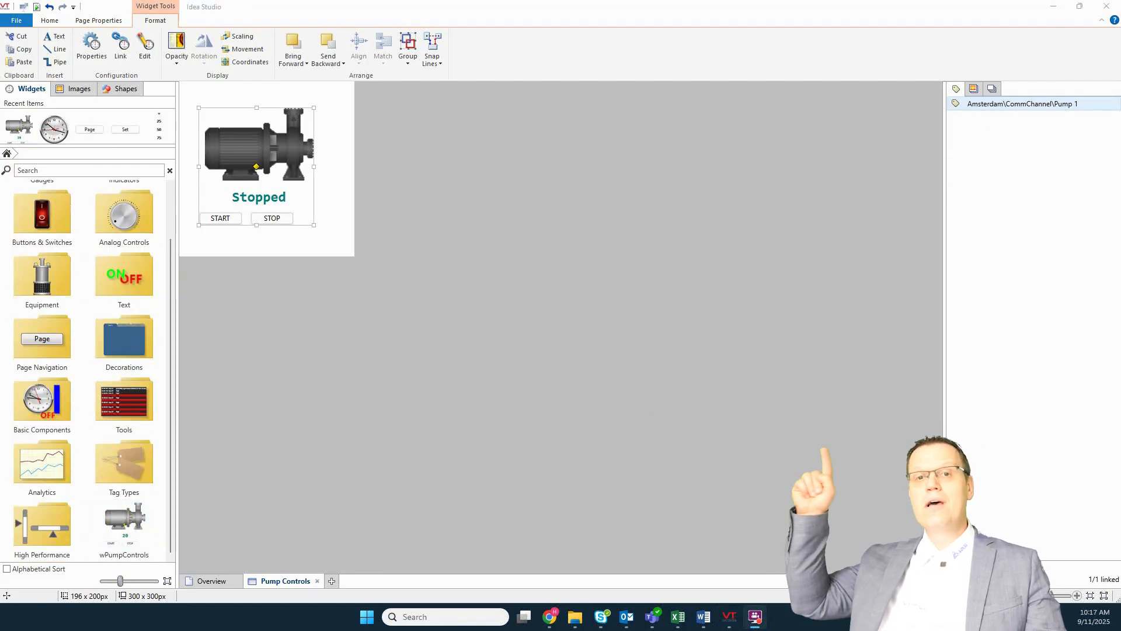
# - Bring up the page-level settings of the Pump Controls page
pyautogui.click(100, 23)
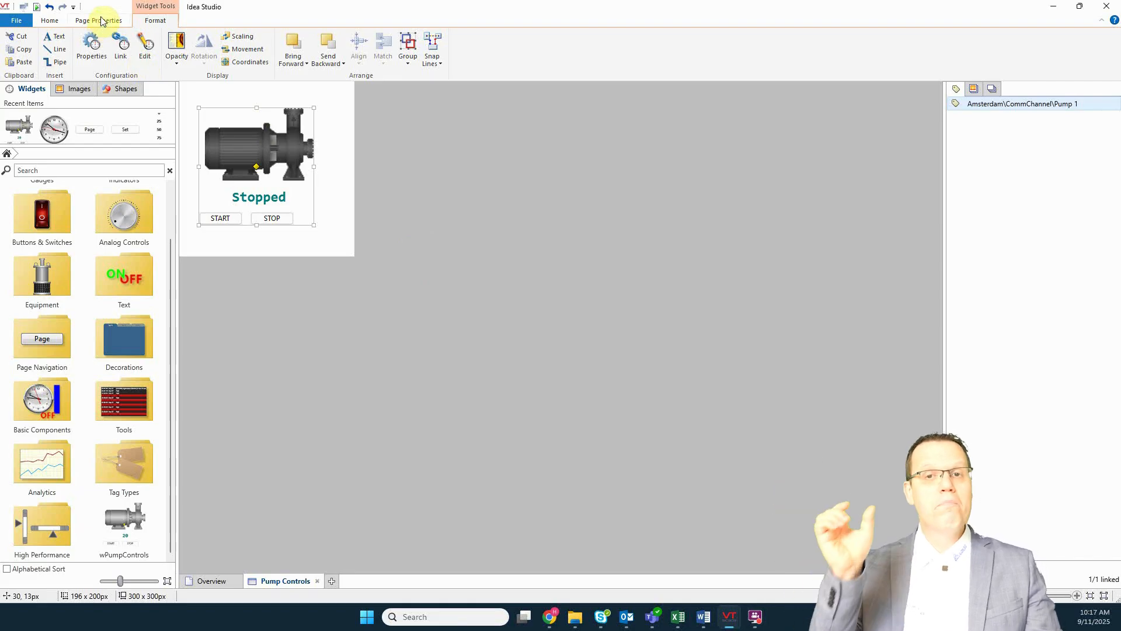
# - Add a page parameter named pPumpChoice to the Pump Controls page, with type Tag restricted to the GenericPump type
pyautogui.click(101, 22)
pyautogui.click(218, 56)
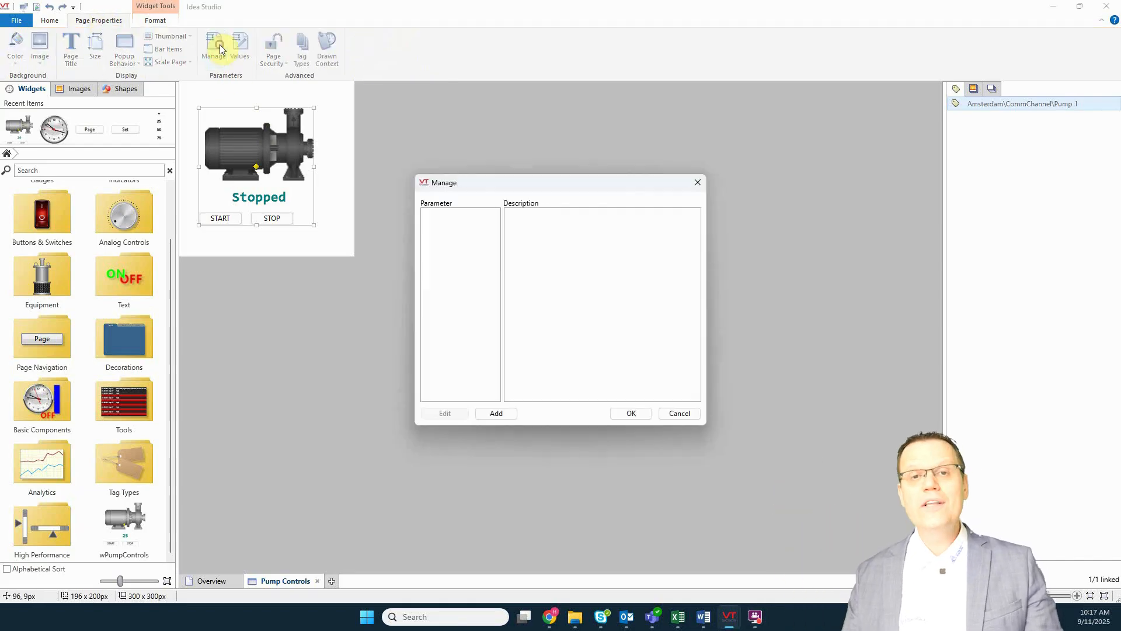
pyautogui.click(495, 413)
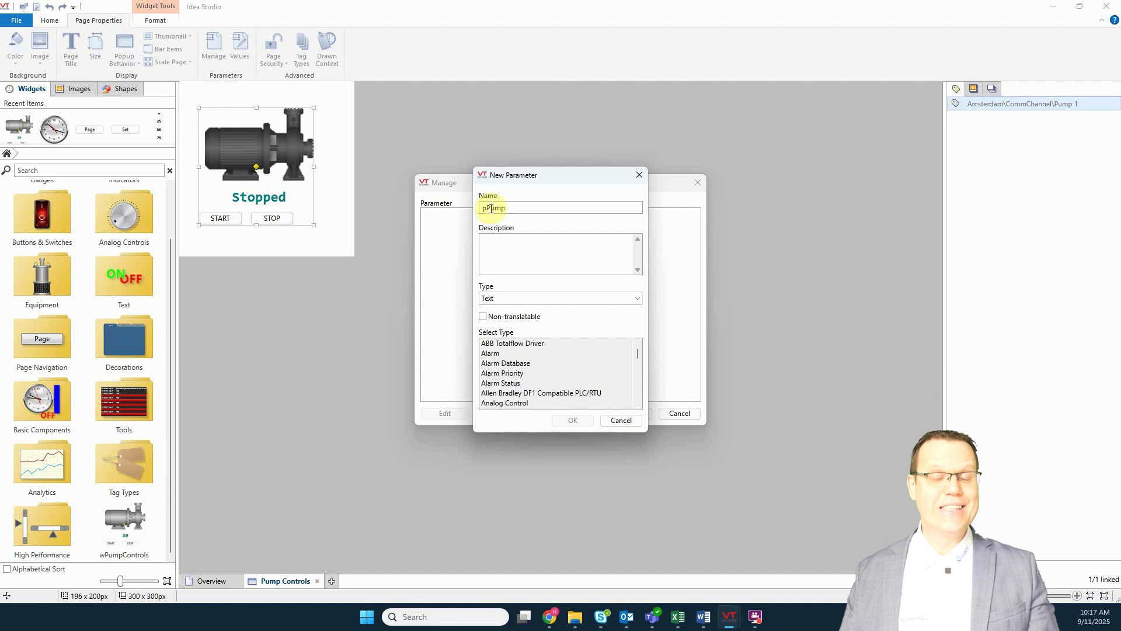
pyautogui.click(508, 298)
pyautogui.click(497, 345)
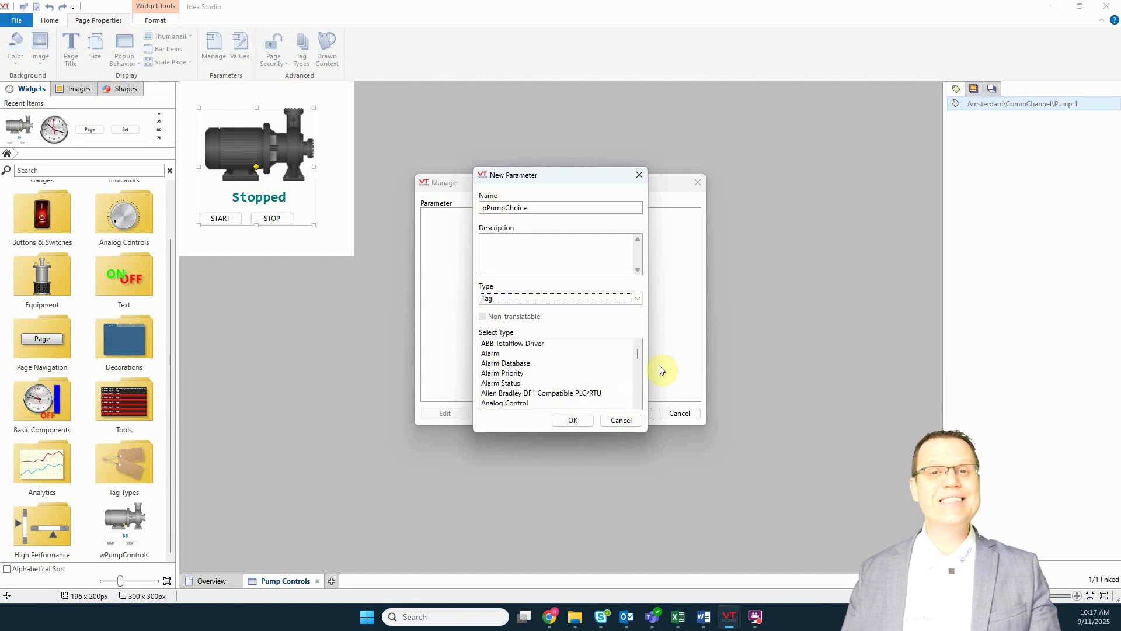
pyautogui.click(640, 369)
pyautogui.click(507, 402)
pyautogui.click(573, 420)
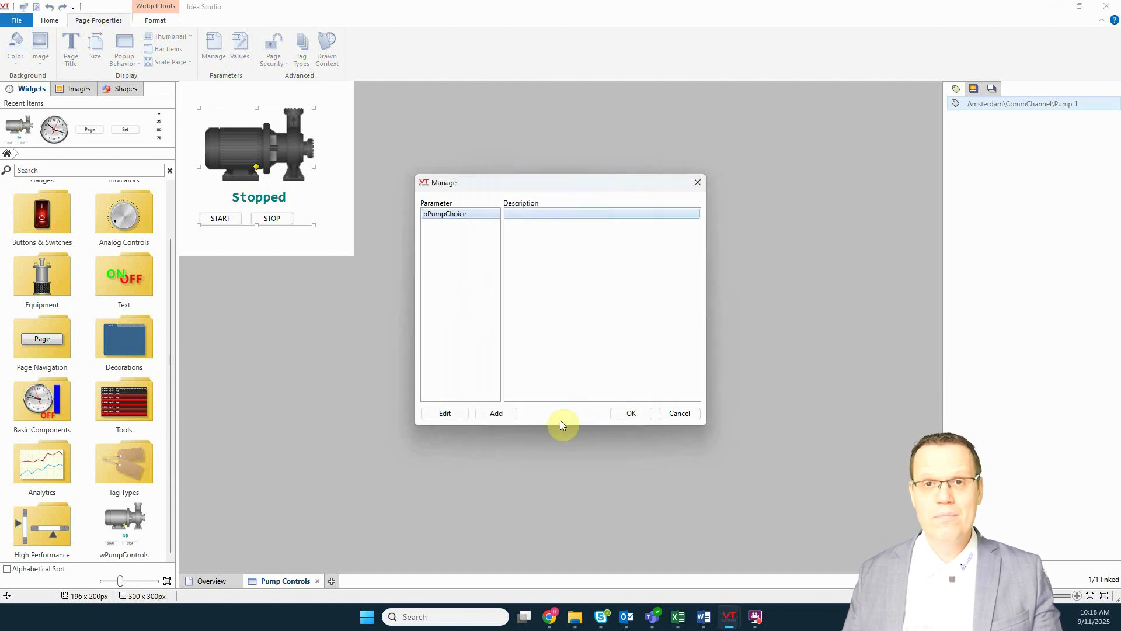
pyautogui.click(632, 413)
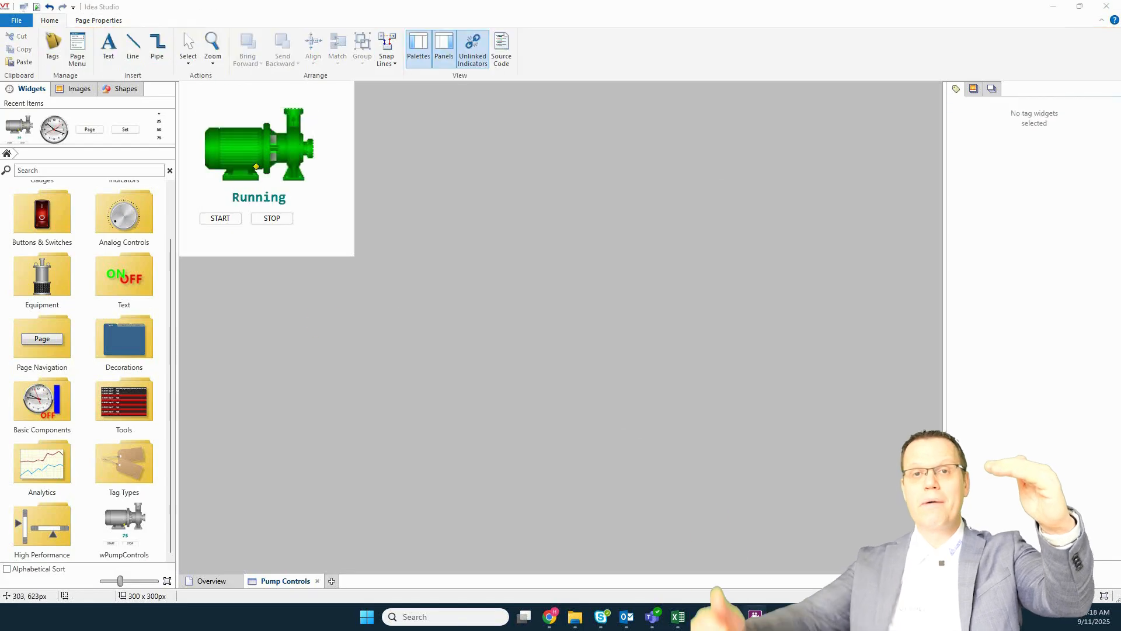
# - Enable DisableTrend, DisableNavigation and DisableTooltip in the properties of the wPumpControls widget
pyautogui.rightClick(273, 153)
pyautogui.click(298, 159)
pyautogui.click(321, 143)
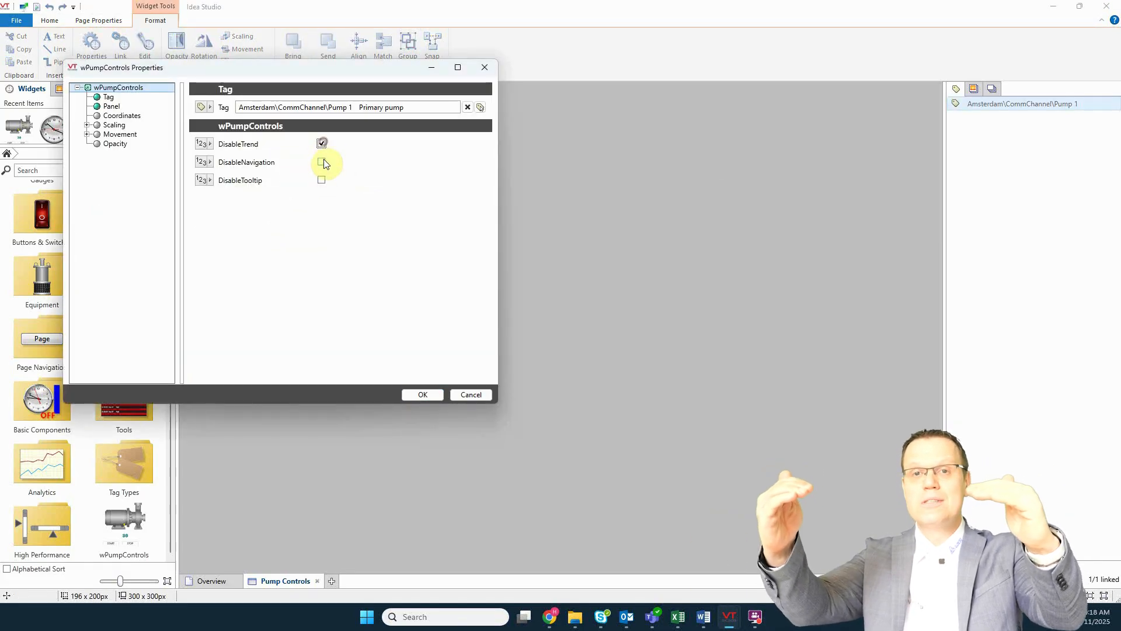
pyautogui.click(322, 162)
pyautogui.click(321, 180)
# - Link the wPumpControls widget's tag to the page parameter pPumpChoice instead of a fixed tag
pyautogui.click(210, 107)
pyautogui.click(252, 125)
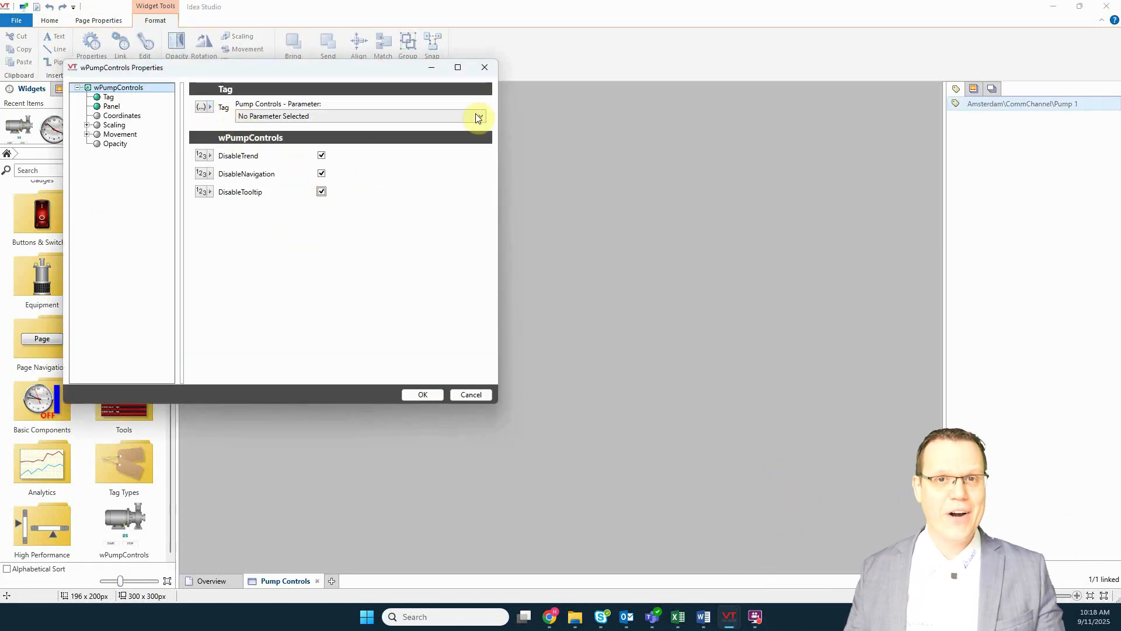
pyautogui.click(481, 115)
pyautogui.click(275, 135)
pyautogui.click(423, 394)
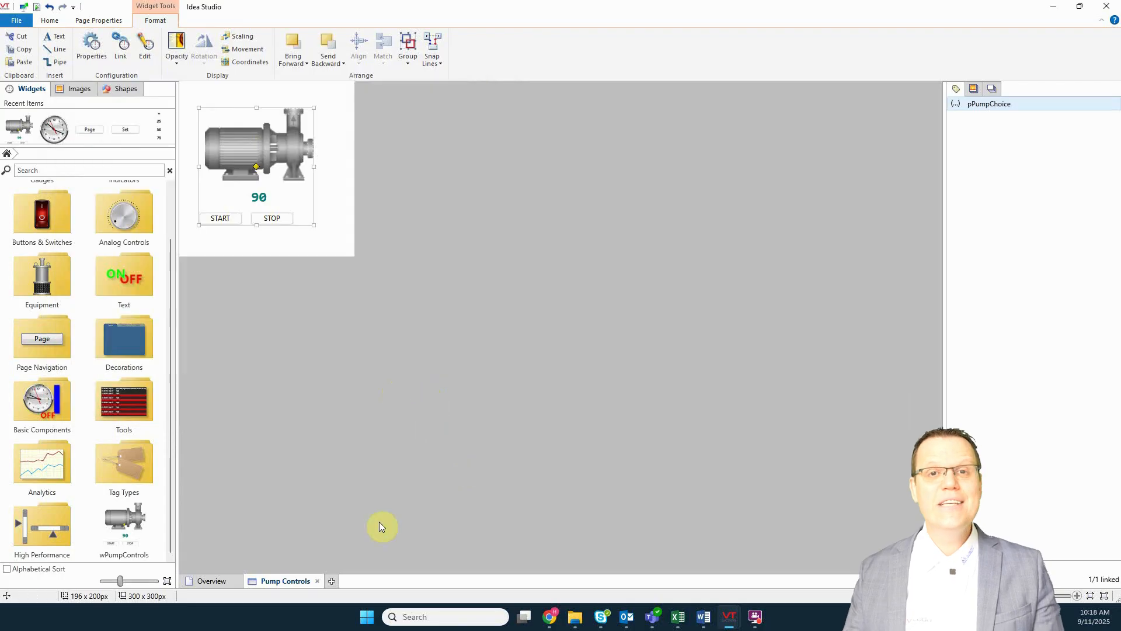
# - Delete the Pump 1 and Pump 2 labels, graphics and start/stop buttons from the Overview page
pyautogui.click(212, 581)
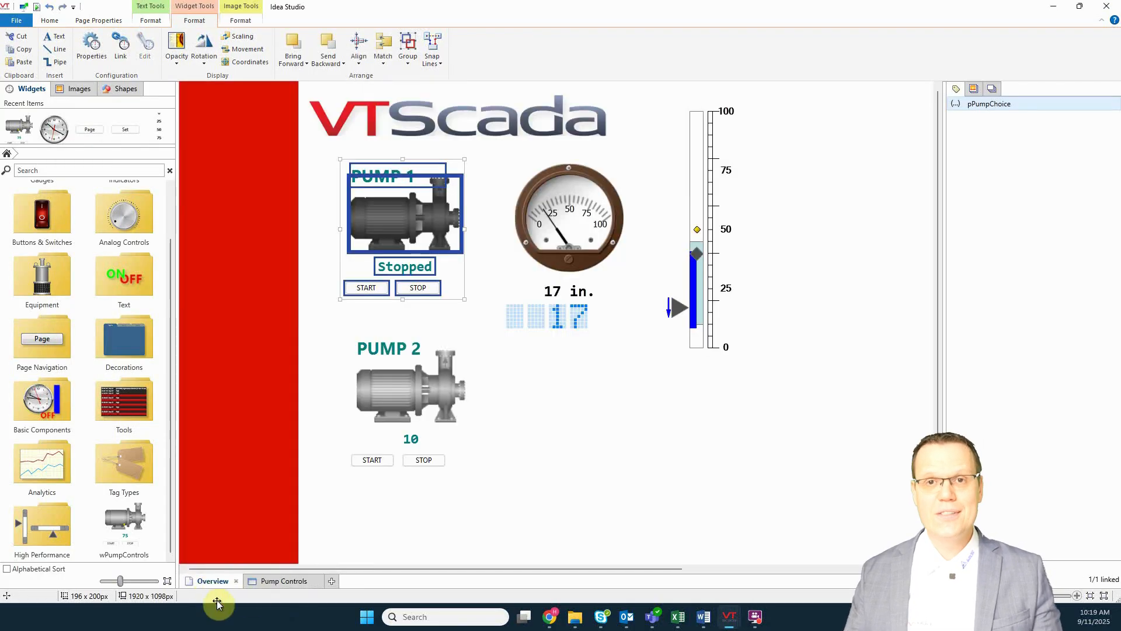
pyautogui.moveTo(319, 145); pyautogui.dragTo(494, 519)
pyautogui.press('Delete')
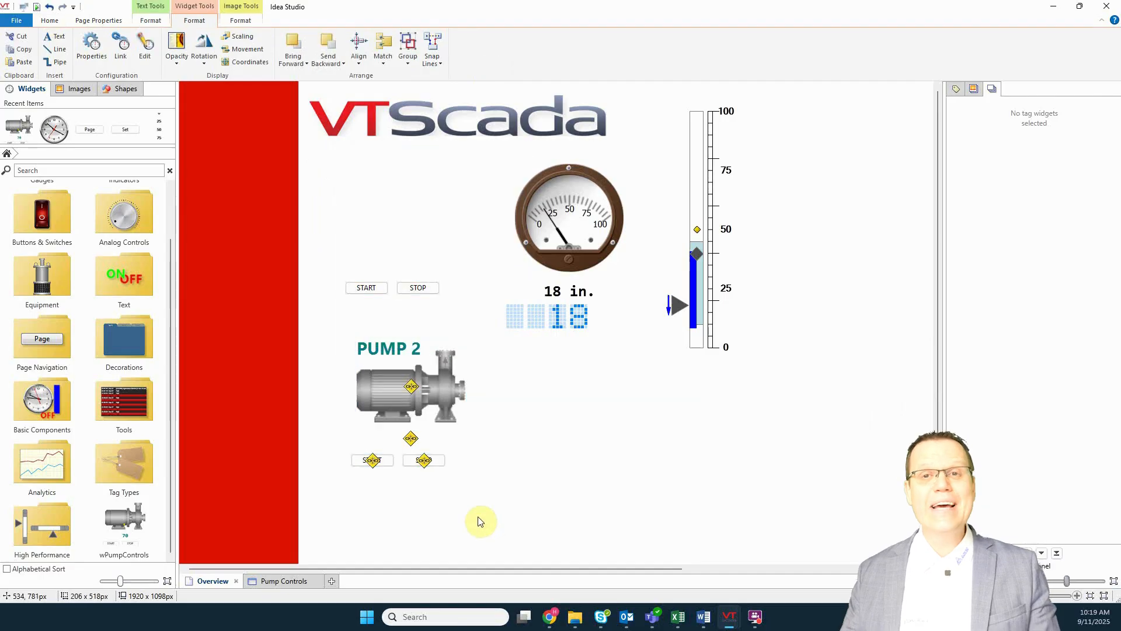
# - Place a Page Button widget from the Tools Standard Library beside the analog meter on the Overview page
pyautogui.click(117, 410)
pyautogui.moveTo(174, 348); pyautogui.dragTo(181, 454)
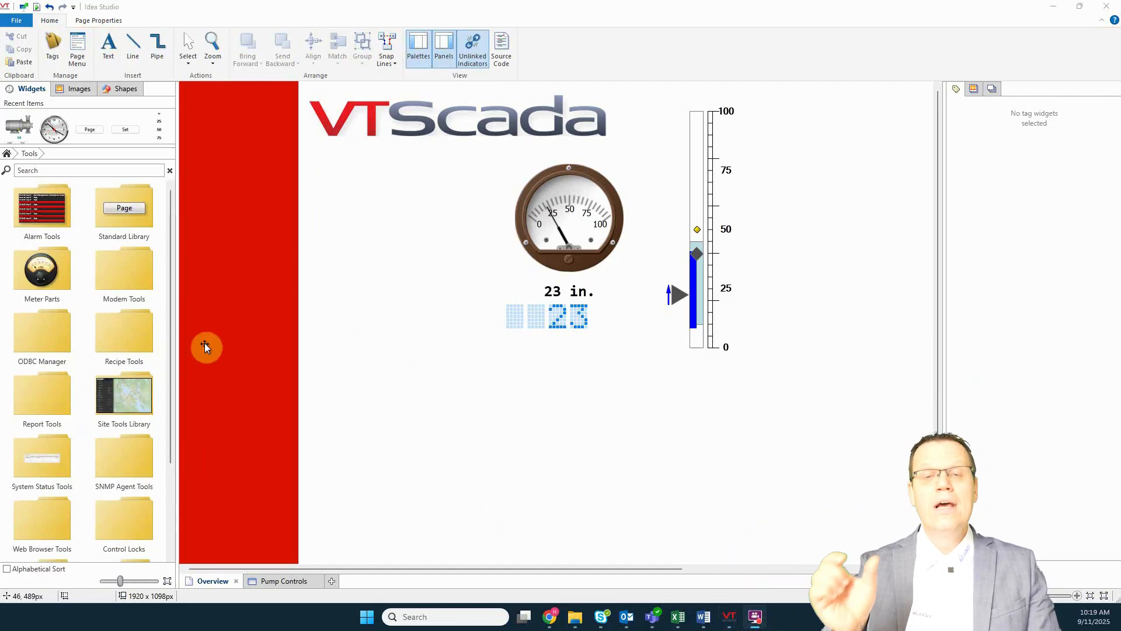
pyautogui.click(125, 211)
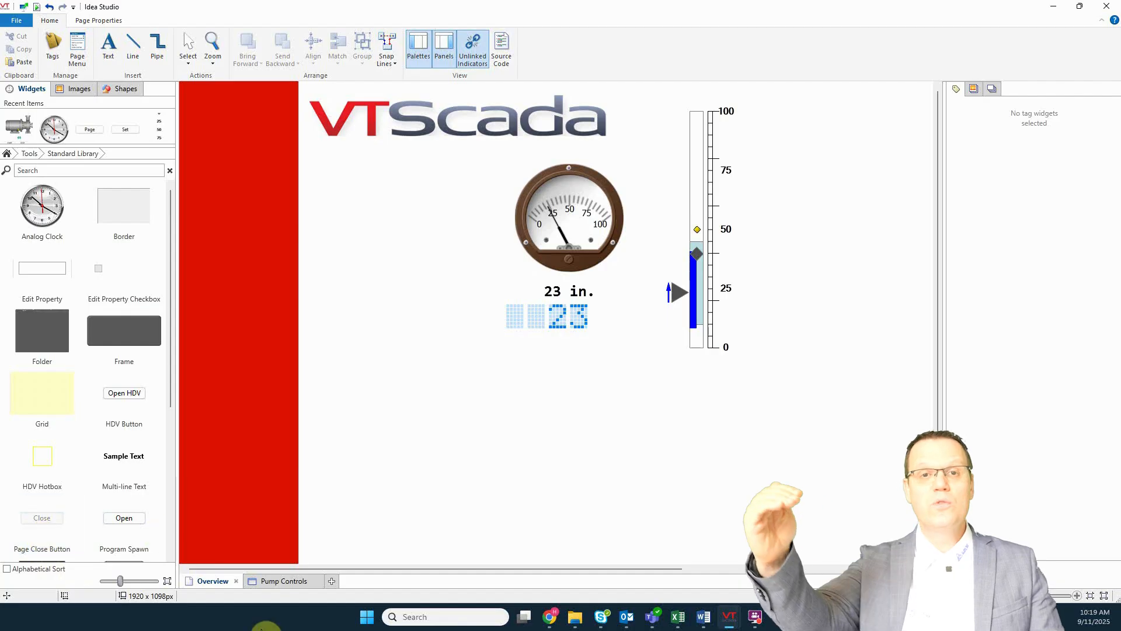
pyautogui.scroll(-4, 40, 531)
pyautogui.moveTo(44, 528); pyautogui.dragTo(381, 216)
# - Label the page button PUMP 1 and set its target page to Pump Controls
pyautogui.click(355, 110)
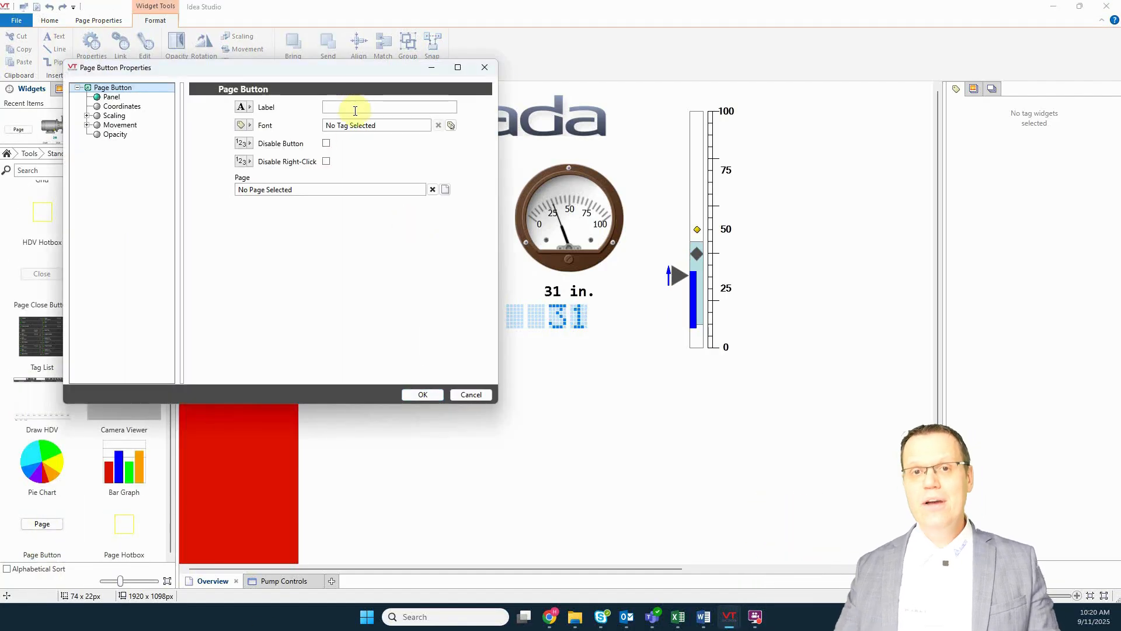
pyautogui.write('PUMP 1')
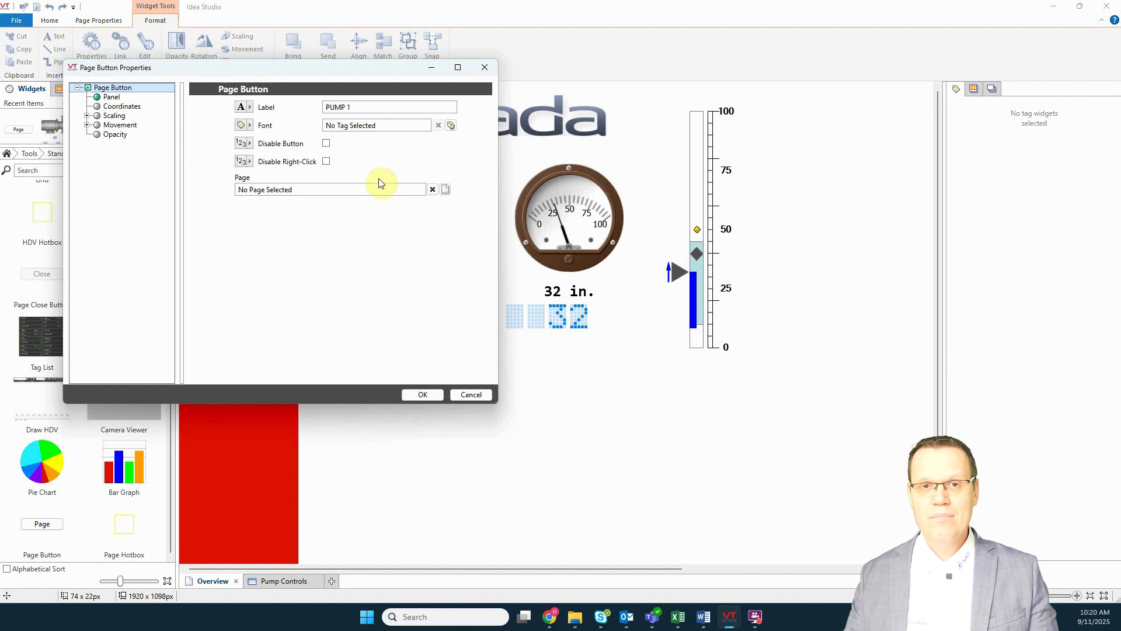
pyautogui.click(445, 189)
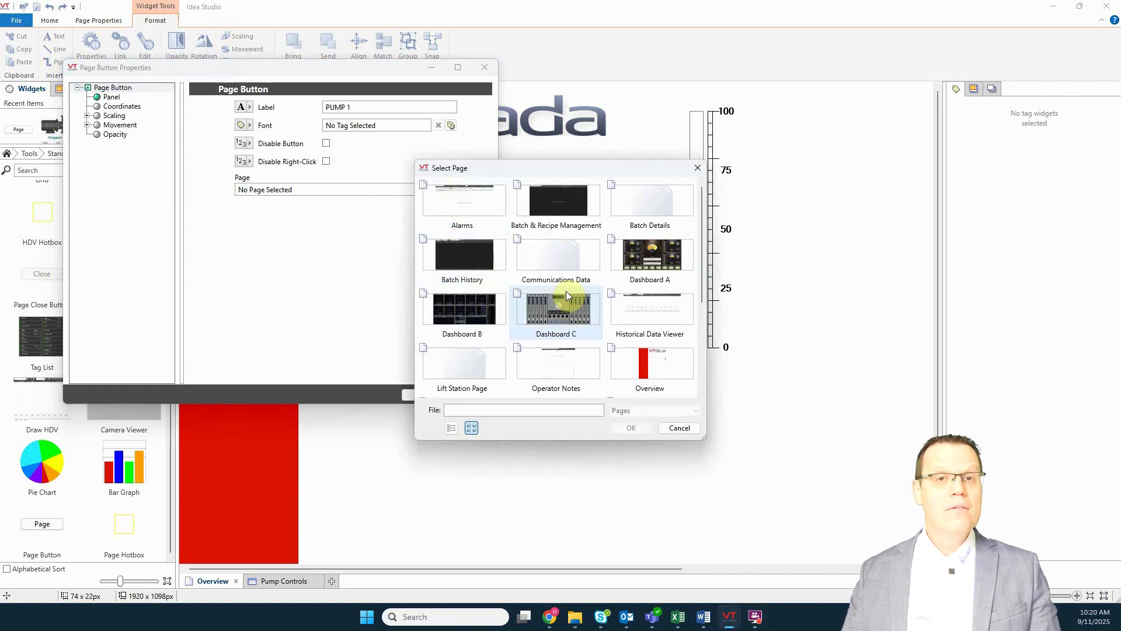
pyautogui.scroll(-3, 492, 335)
pyautogui.click(557, 257)
pyautogui.click(632, 427)
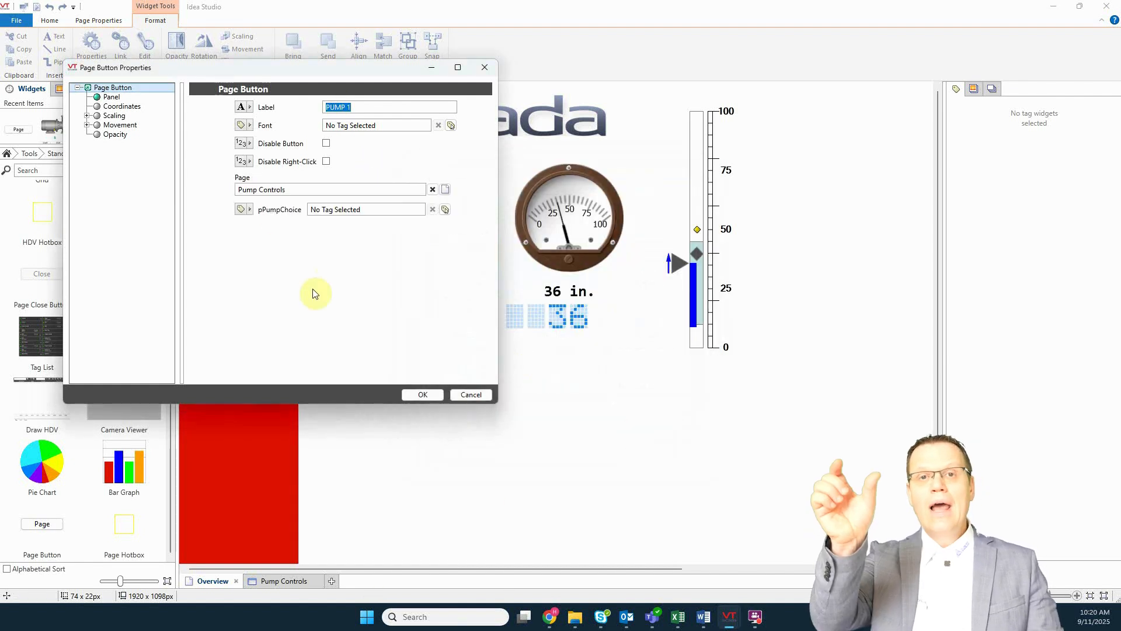
# - Assign the tag Amsterdam\CommChannel\Pump 1 to the button's pPumpChoice parameter and accept the properties
pyautogui.click(445, 210)
pyautogui.click(202, 175)
pyautogui.click(211, 184)
pyautogui.click(246, 203)
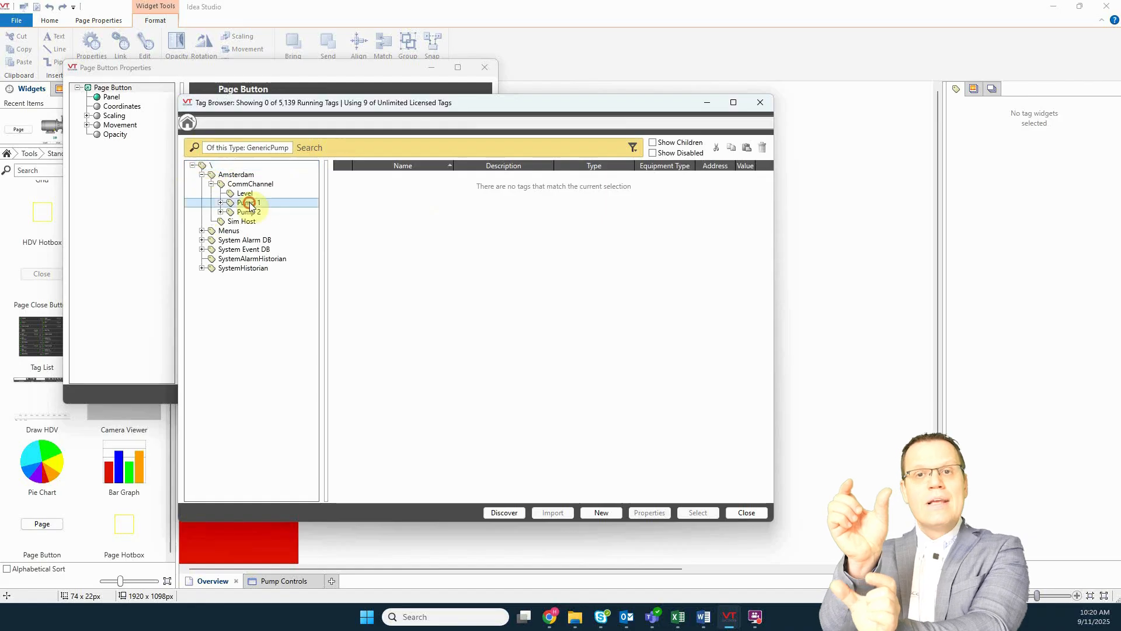
pyautogui.click(698, 512)
pyautogui.click(433, 394)
# - Copy the PUMP 1 button, paste a duplicate and align it directly below the original
pyautogui.rightClick(375, 212)
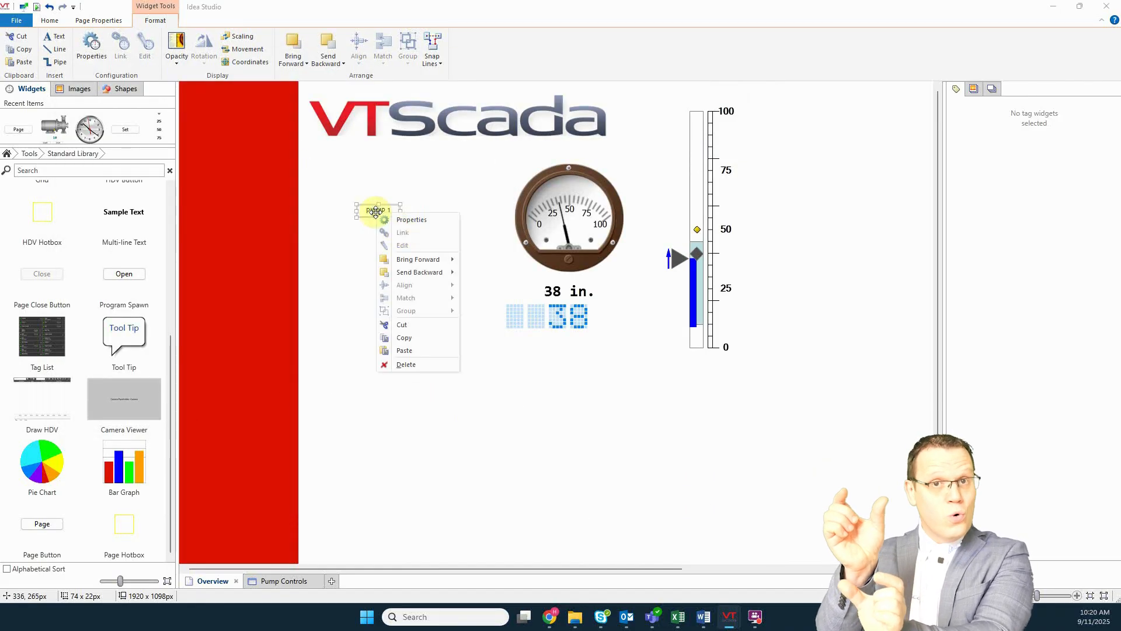
pyautogui.click(407, 341)
pyautogui.rightClick(387, 270)
pyautogui.click(406, 279)
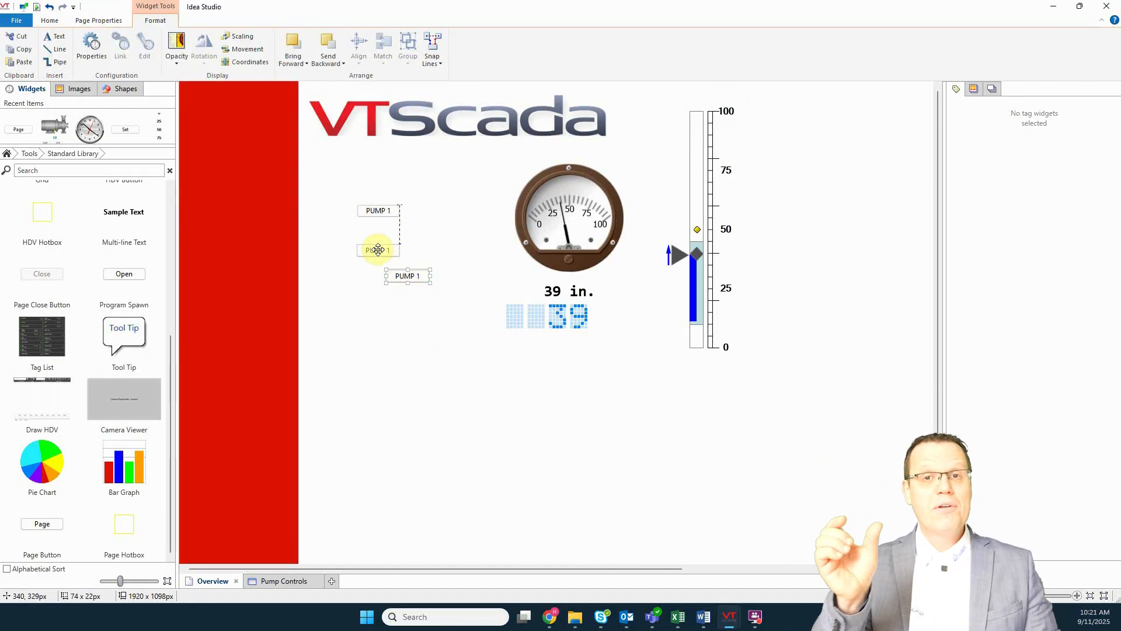
pyautogui.moveTo(378, 250); pyautogui.dragTo(378, 251)
# - Relabel the duplicate button PUMP 2, set its pPumpChoice to Amsterdam\CommChannel\Pump 2, and save the page
pyautogui.doubleClick(377, 251)
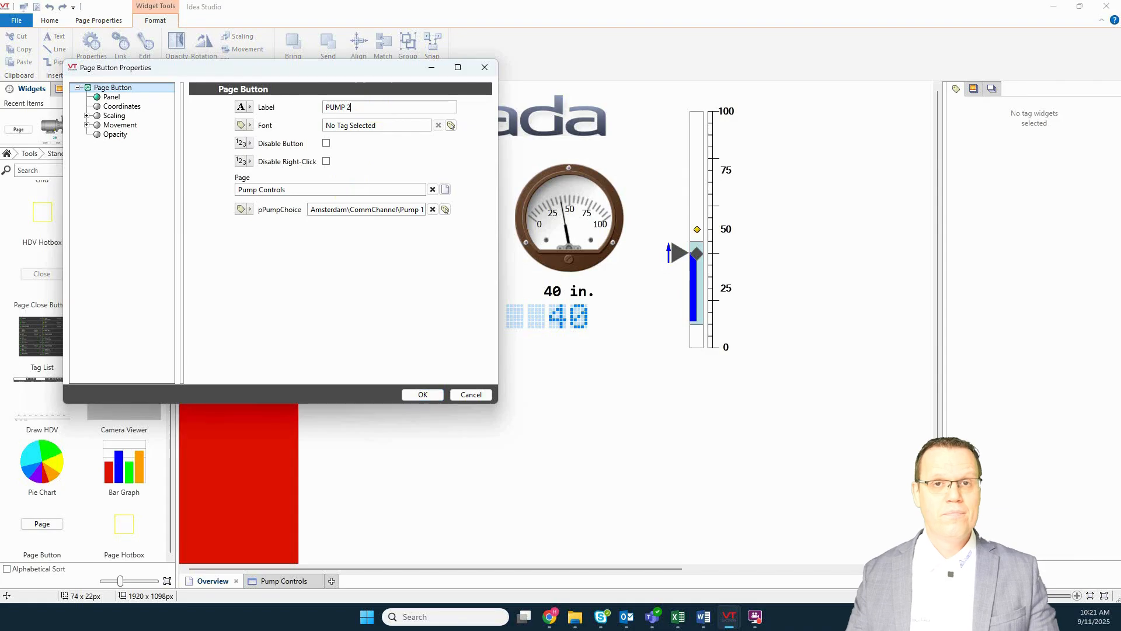
pyautogui.click(446, 207)
pyautogui.doubleClick(245, 219)
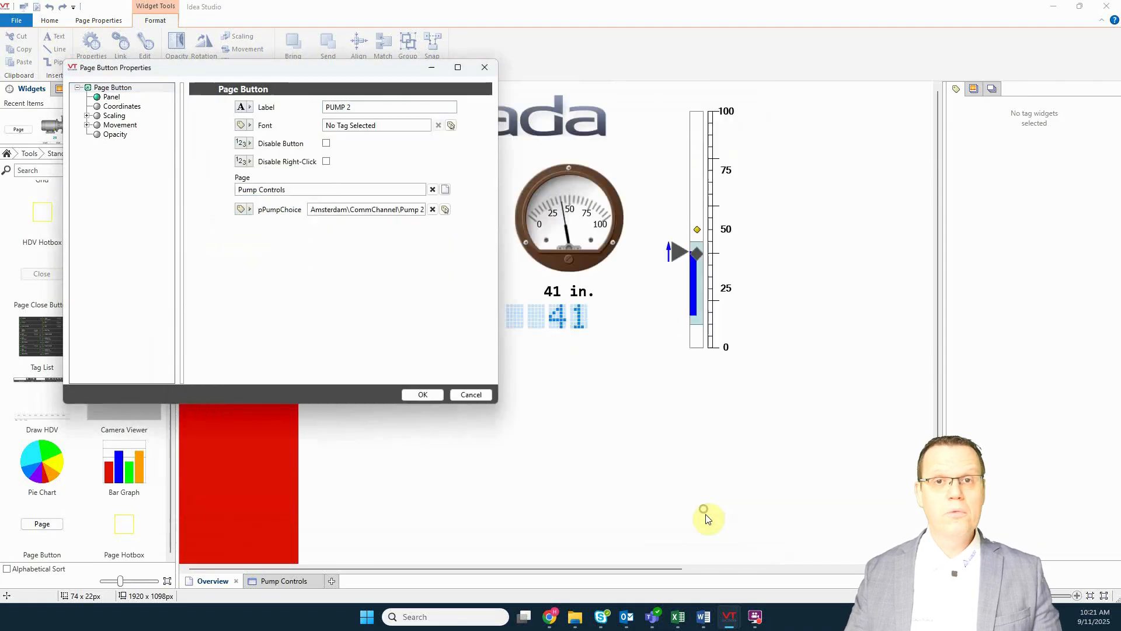
pyautogui.click(423, 394)
pyautogui.click(36, 7)
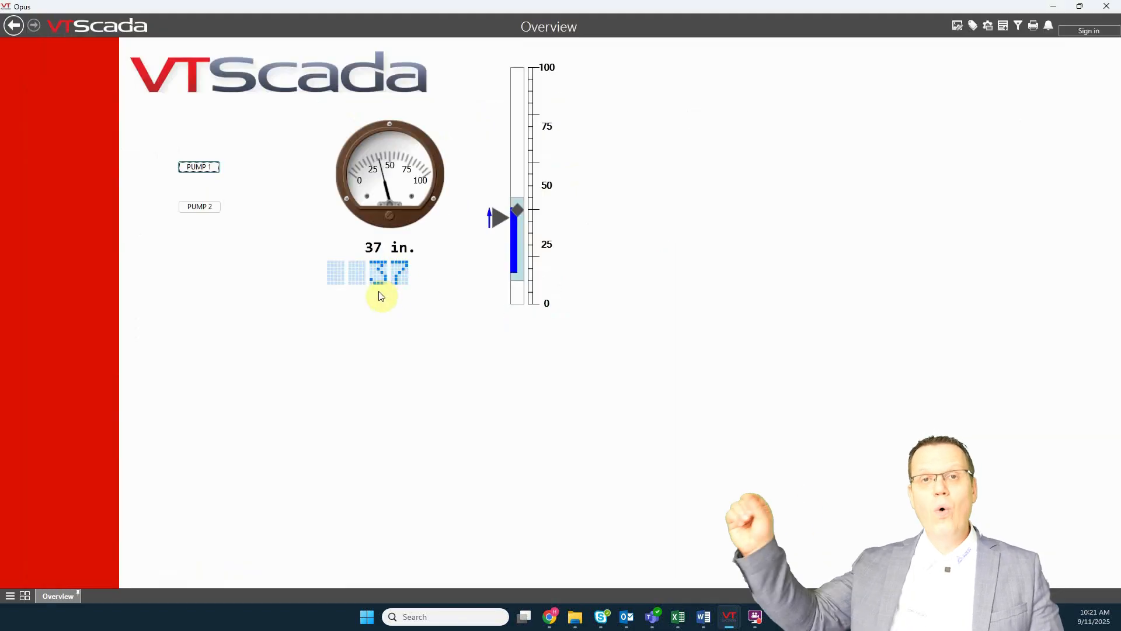
# - Test both page buttons by opening their control popups side by side, starting Pump 2 and stopping Pump 1
pyautogui.click(202, 166)
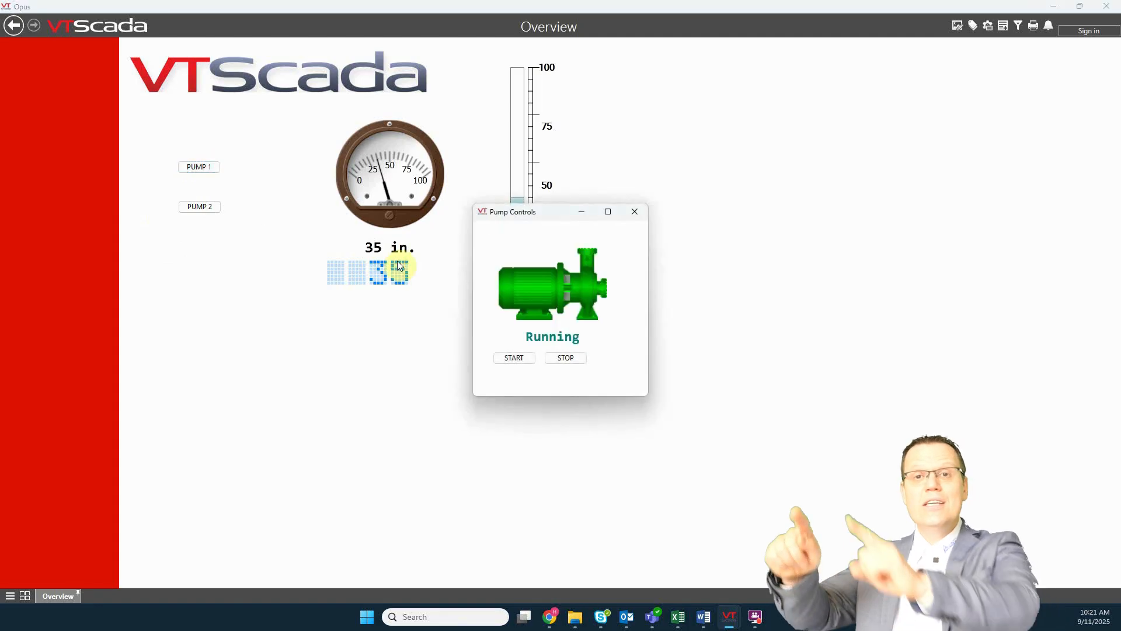
pyautogui.click(198, 206)
pyautogui.moveTo(548, 209); pyautogui.dragTo(748, 212)
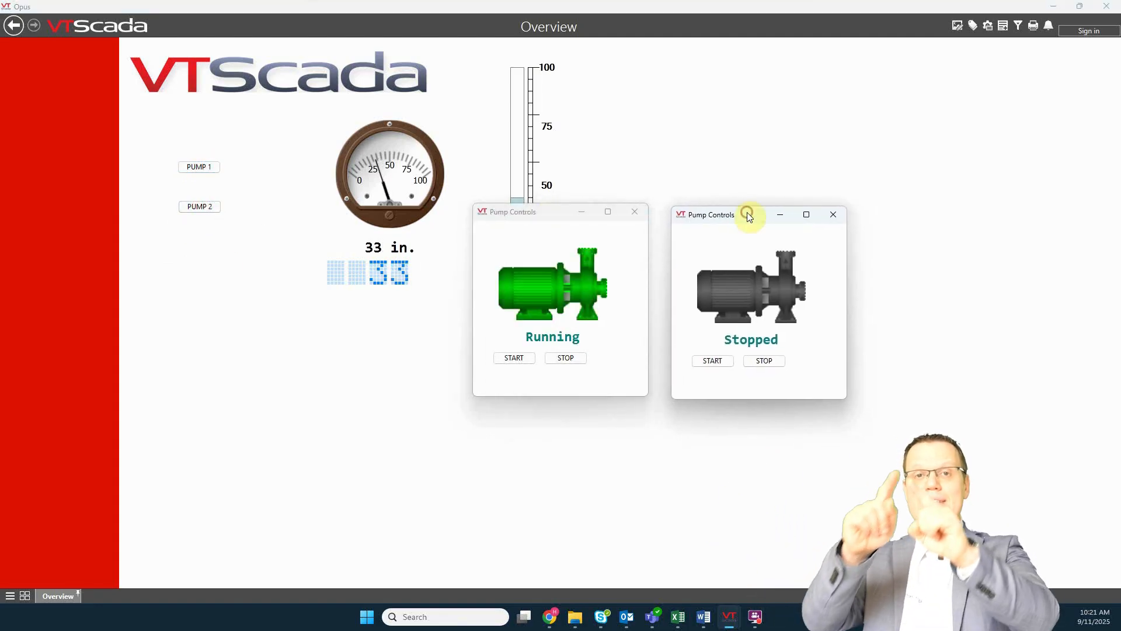
pyautogui.click(713, 360)
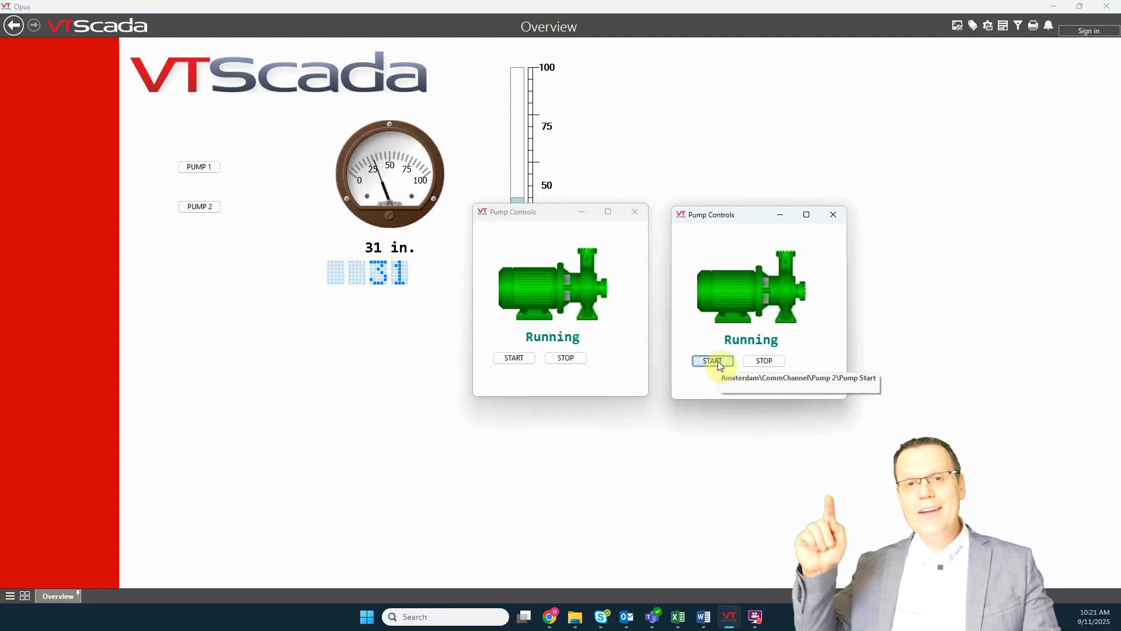
pyautogui.click(566, 356)
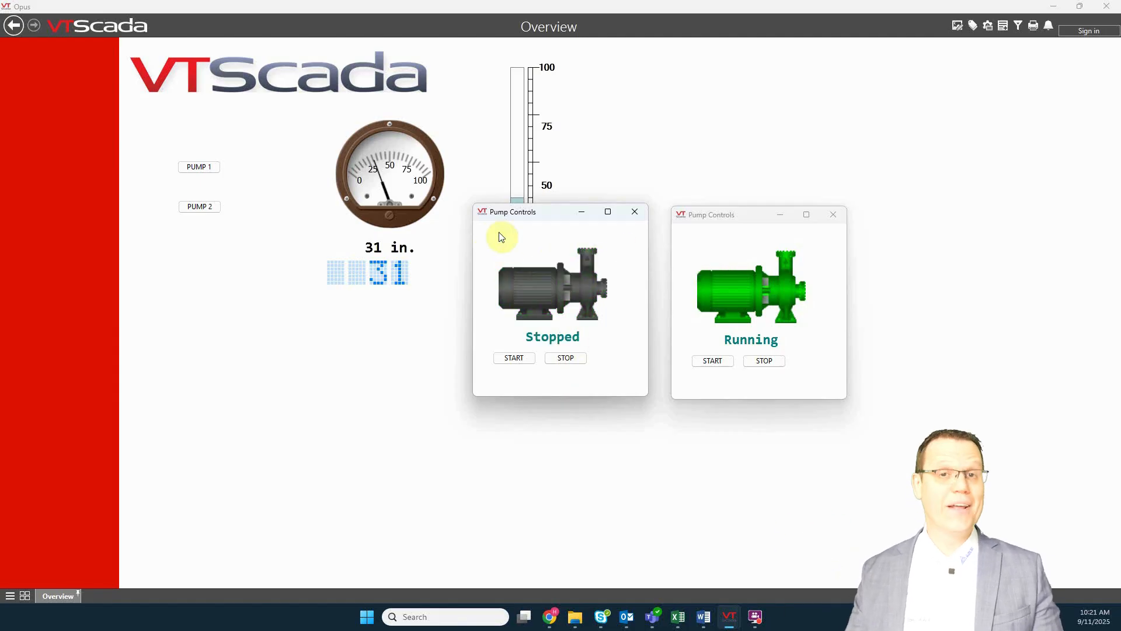
# - Reopen Idea Studio and add a text object above the pump on the Pump Controls page, using the copied expression as its source
pyautogui.click(957, 25)
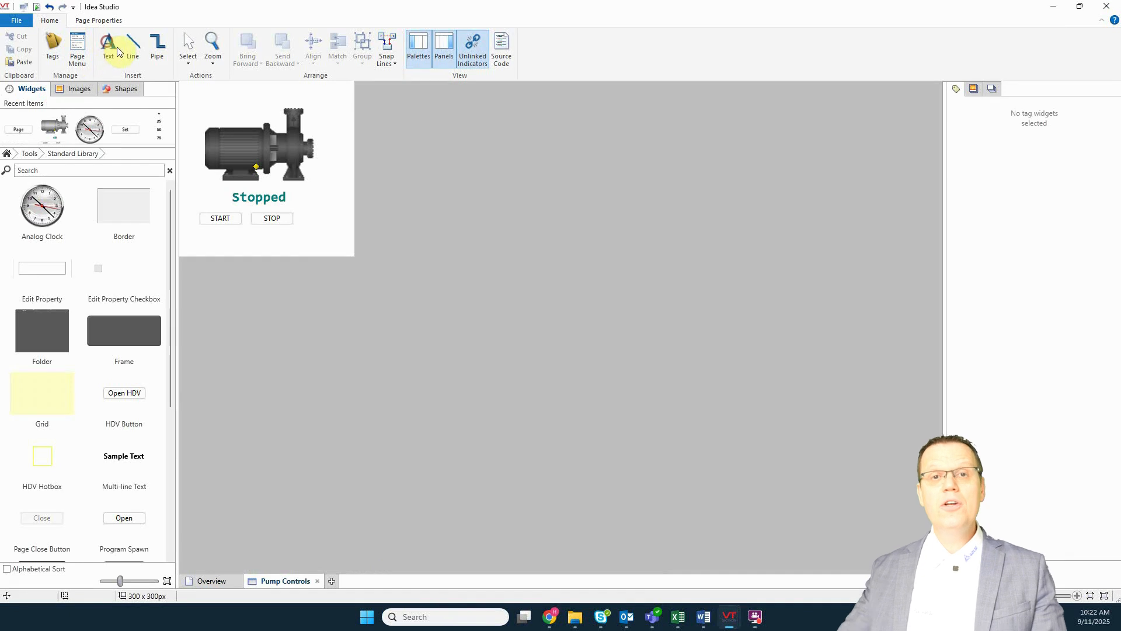
pyautogui.click(108, 45)
pyautogui.click(211, 101)
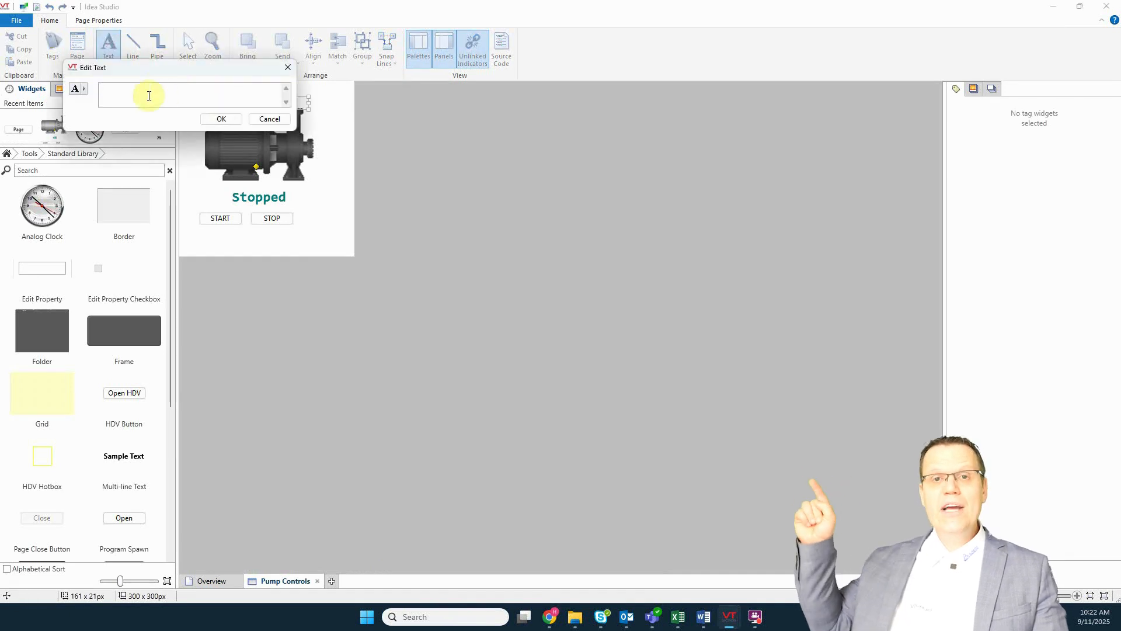
pyautogui.click(87, 90)
pyautogui.click(120, 124)
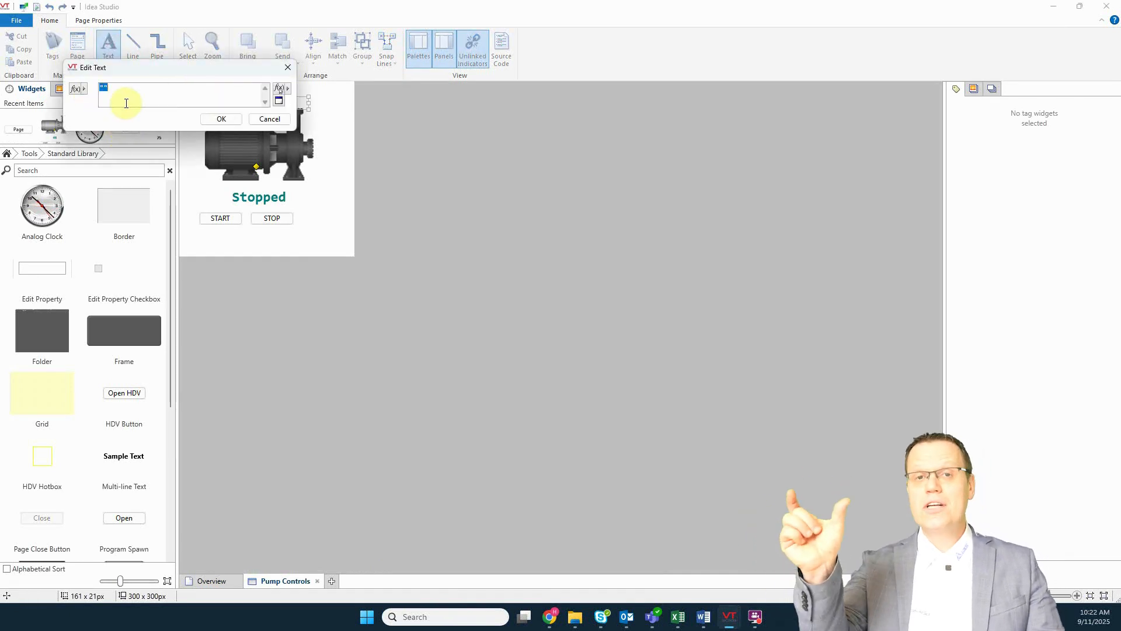
pyautogui.hotkey('ctrl', 'v')
pyautogui.click(221, 119)
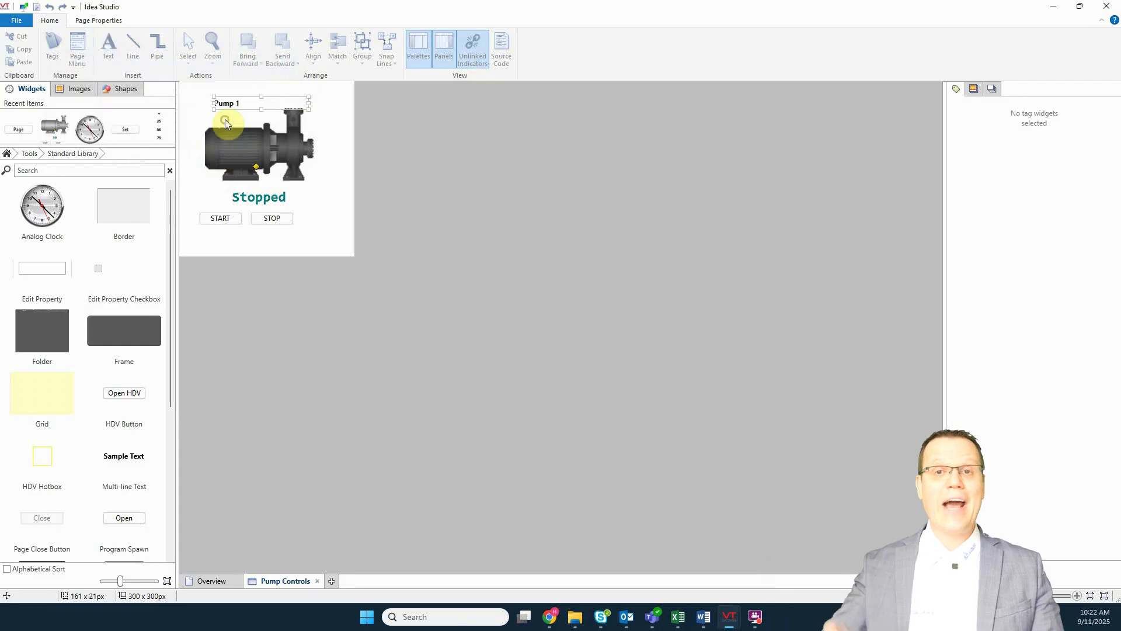
# - Nudge the pump name text to the left, set it to size 16 in dark teal, and close the editor
pyautogui.moveTo(241, 104); pyautogui.dragTo(236, 110)
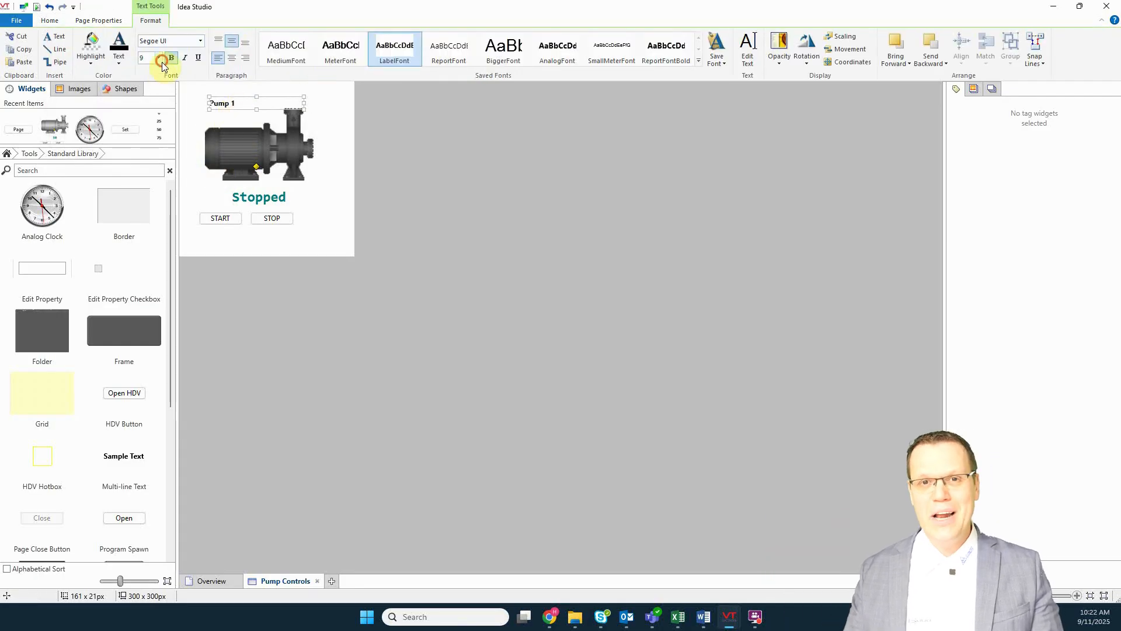
pyautogui.click(159, 57)
pyautogui.click(148, 131)
pyautogui.click(119, 63)
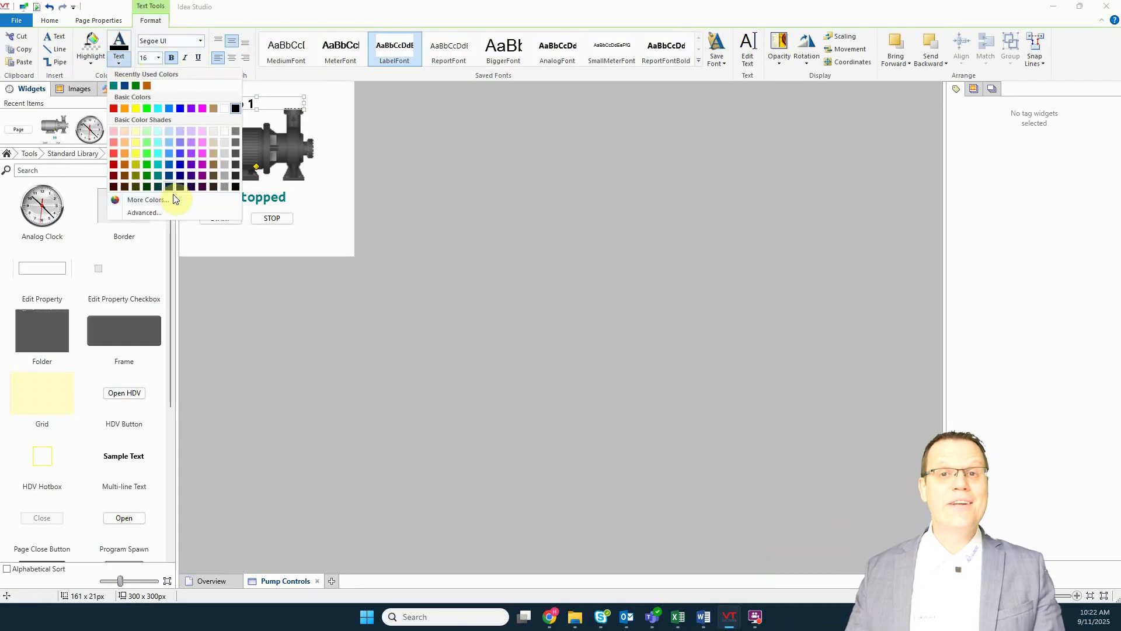
pyautogui.click(158, 177)
pyautogui.click(224, 134)
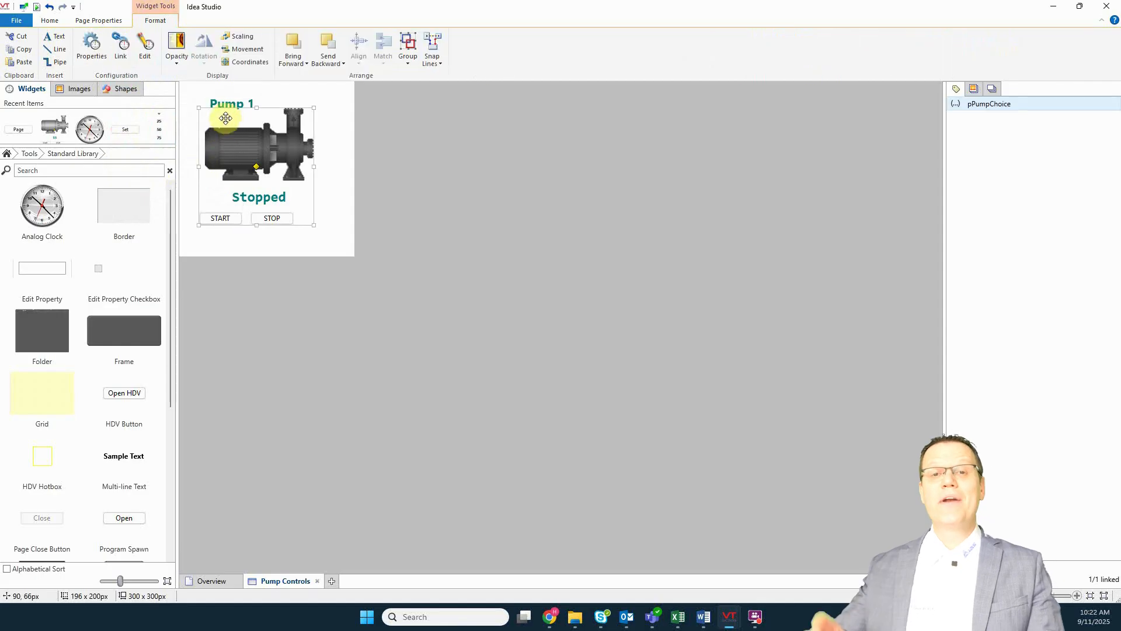
pyautogui.click(331, 130)
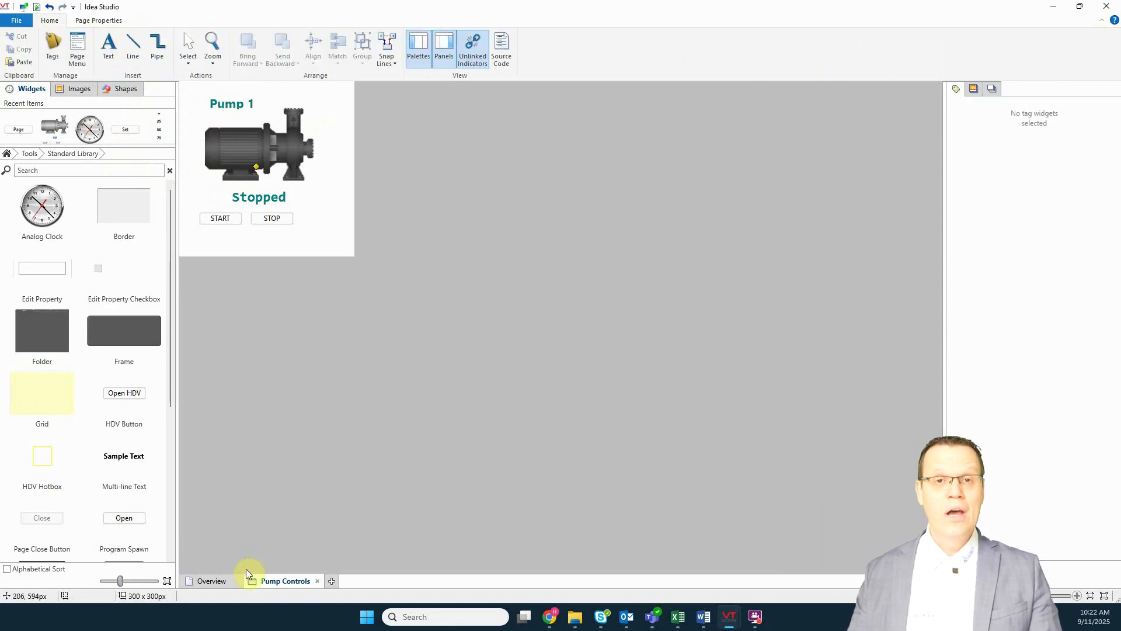
pyautogui.click(1107, 7)
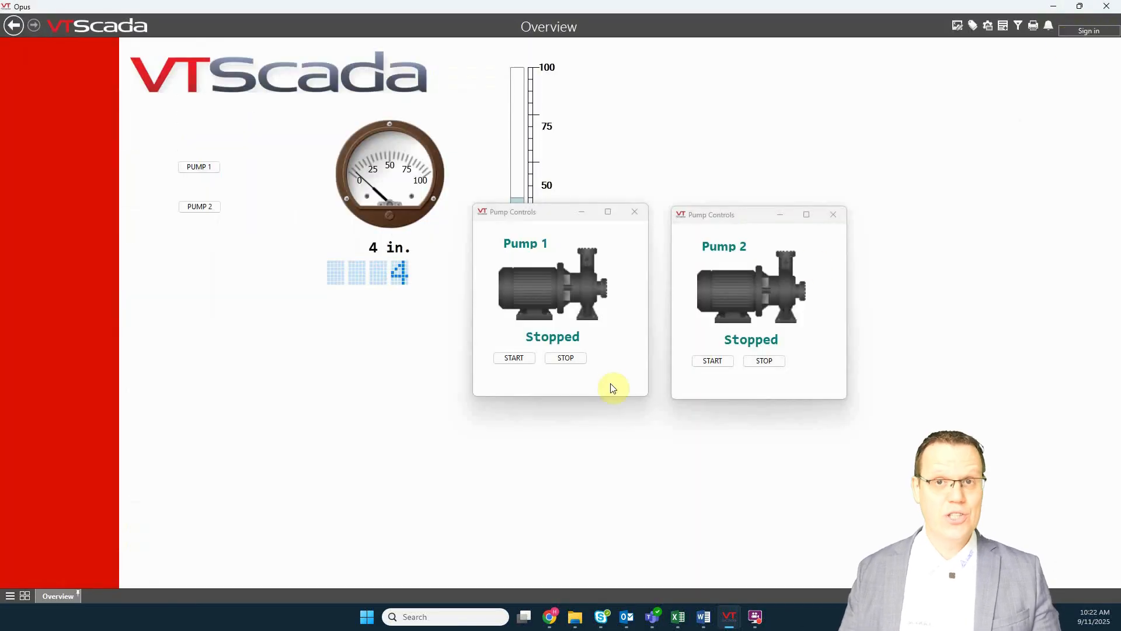
# - Test the named control popups by starting Pump 1 and Pump 2, followed by stopping Pump 1
pyautogui.click(517, 361)
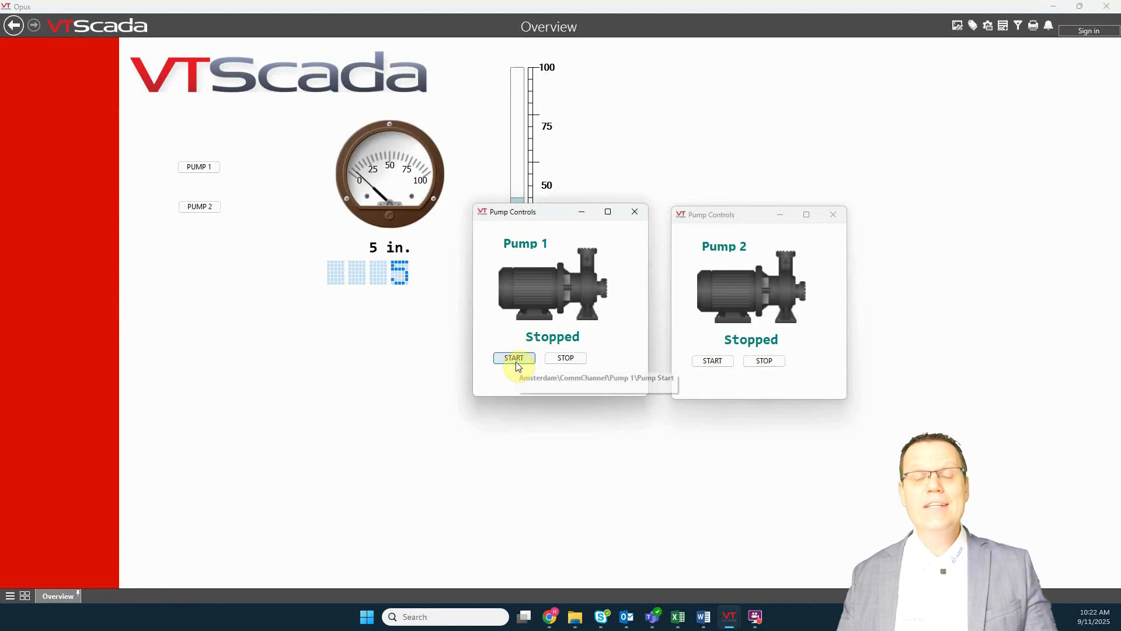
pyautogui.click(722, 363)
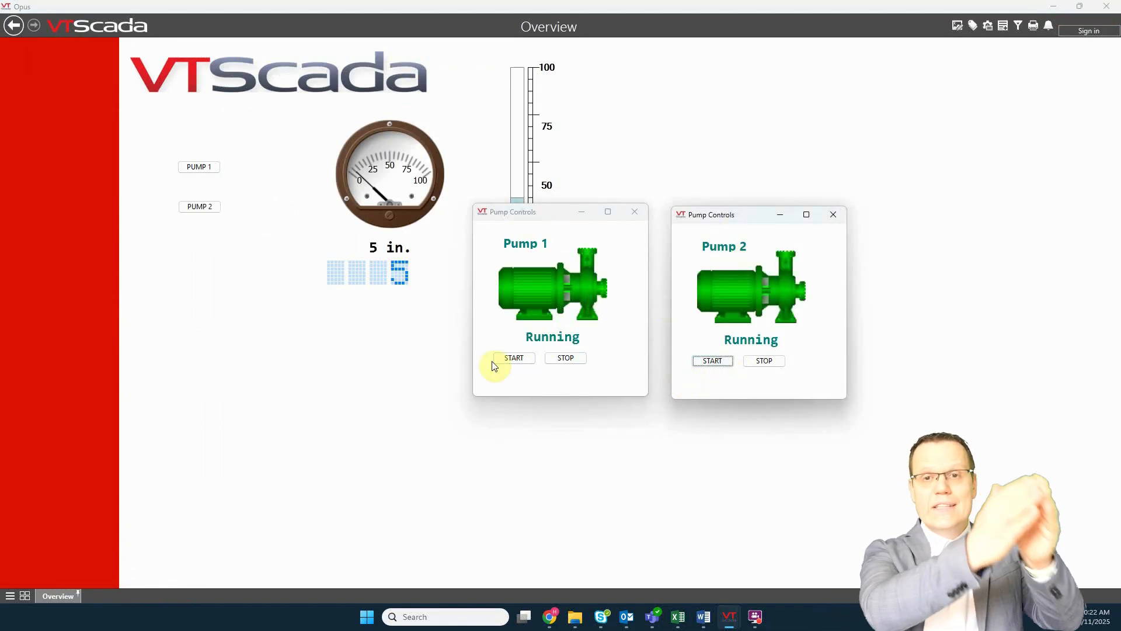
pyautogui.click(566, 358)
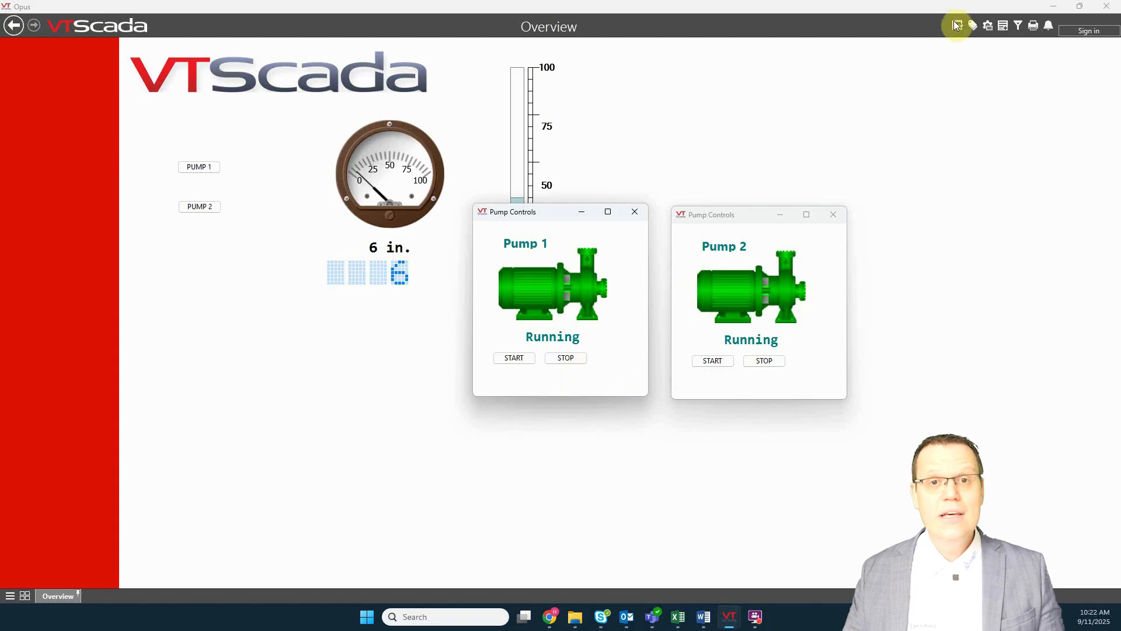
# - Reopen Idea Studio and add an Analog Clock widget to the Pump Controls page, shrunk to 75 x 75 px in the page's upper-right corner
pyautogui.click(955, 23)
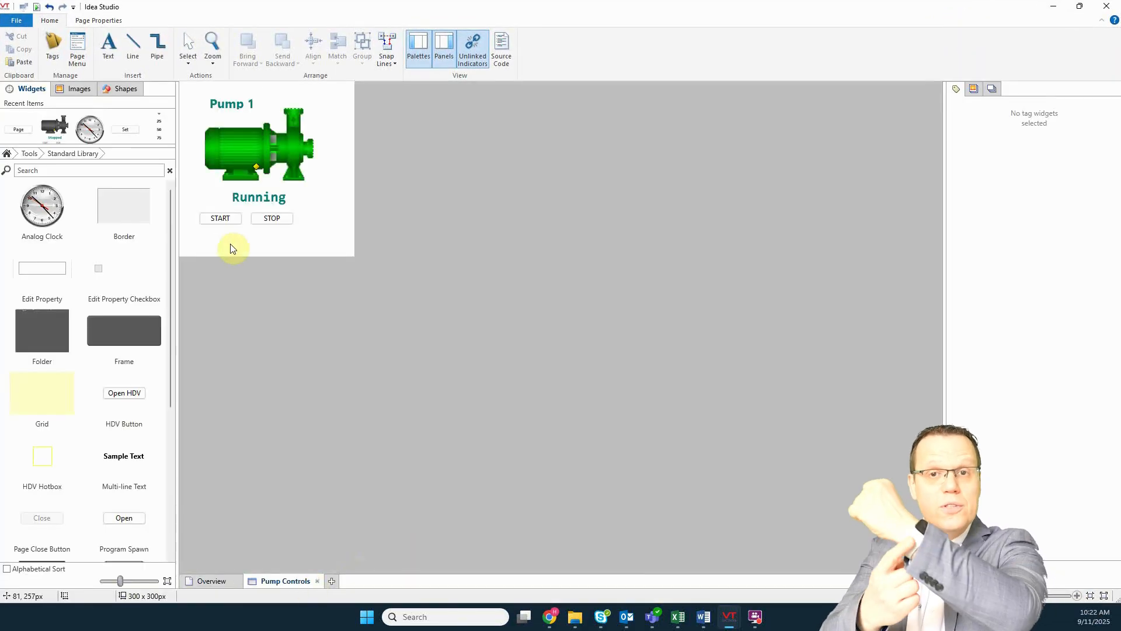
pyautogui.moveTo(54, 239); pyautogui.dragTo(314, 145)
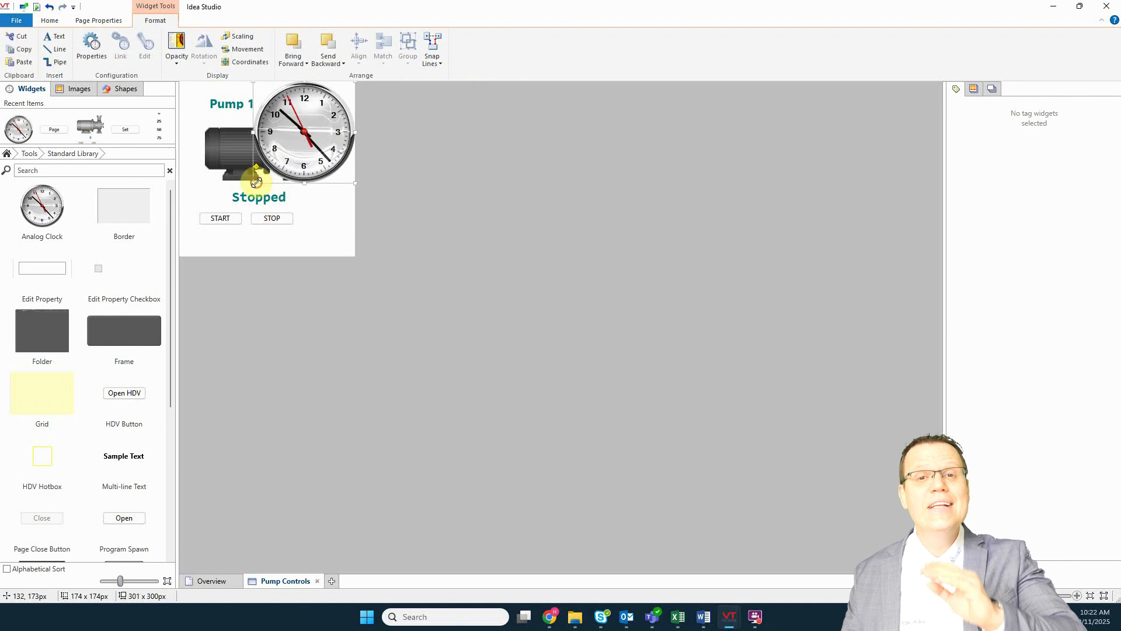
pyautogui.moveTo(256, 183); pyautogui.dragTo(335, 113)
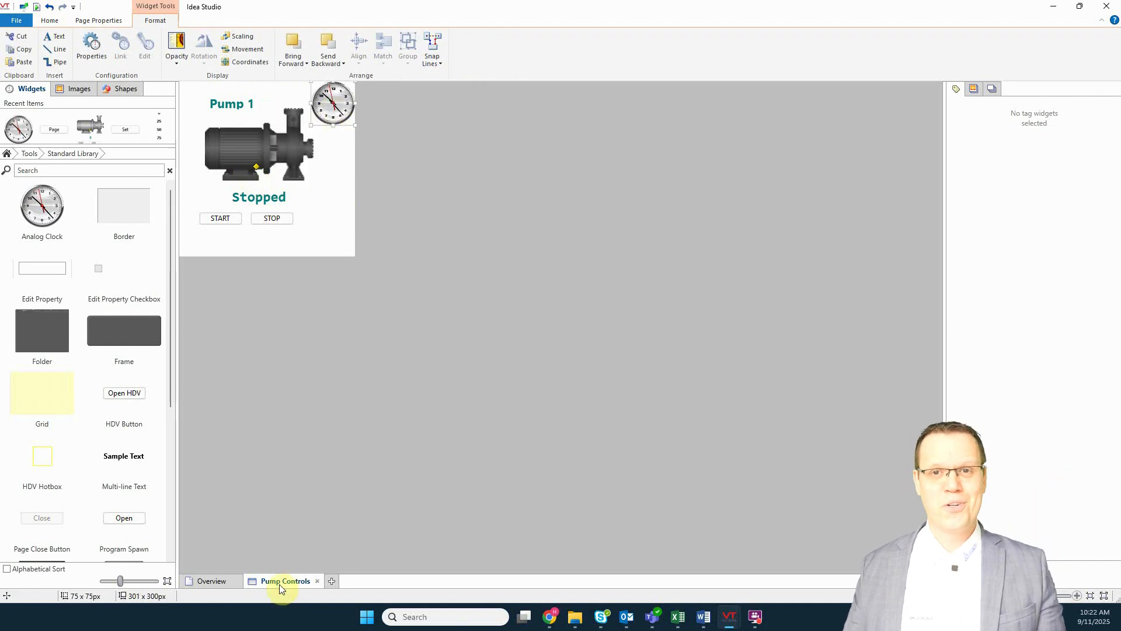
pyautogui.click(1053, 6)
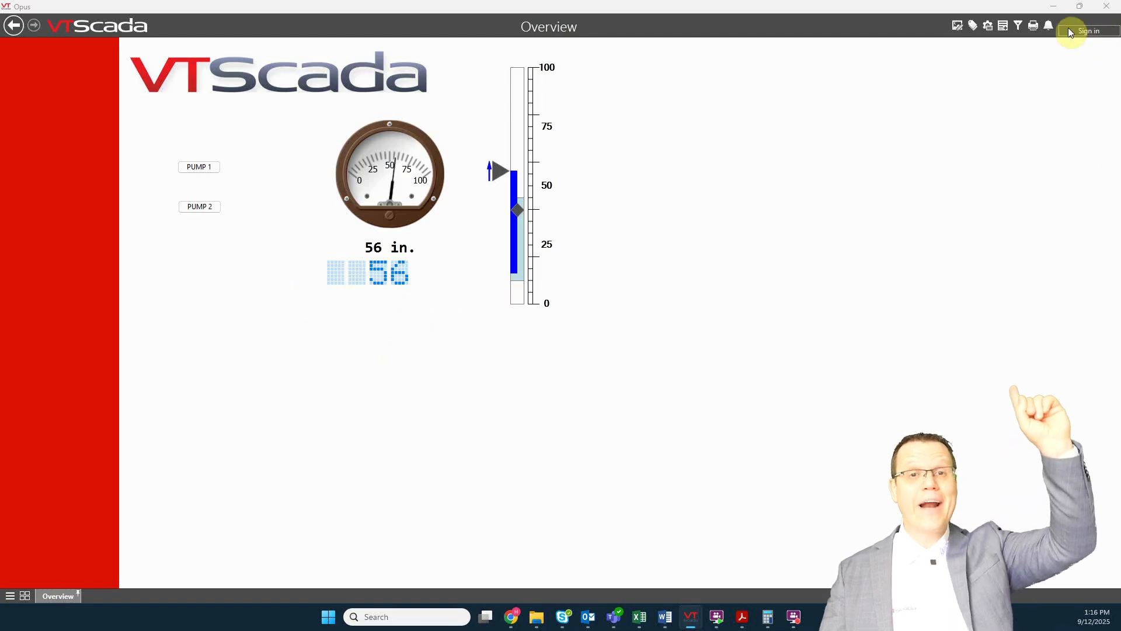
# - Secure the application by creating the account Gru, entering and confirming its password, and assigning the SuperUser role
pyautogui.click(1098, 38)
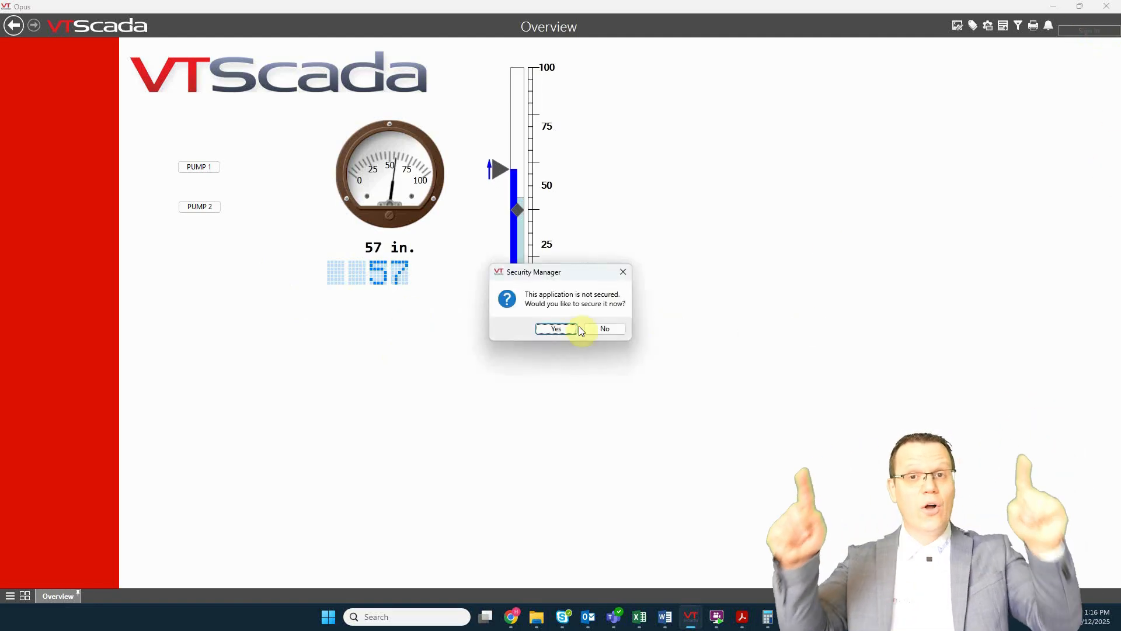
pyautogui.click(557, 328)
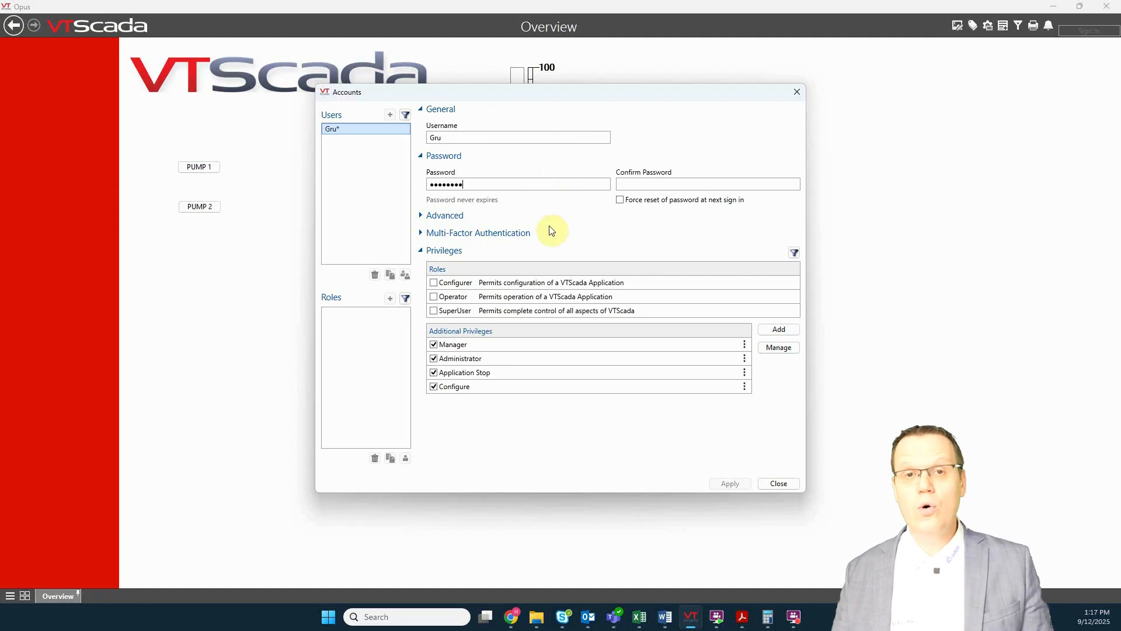
pyautogui.click(627, 187)
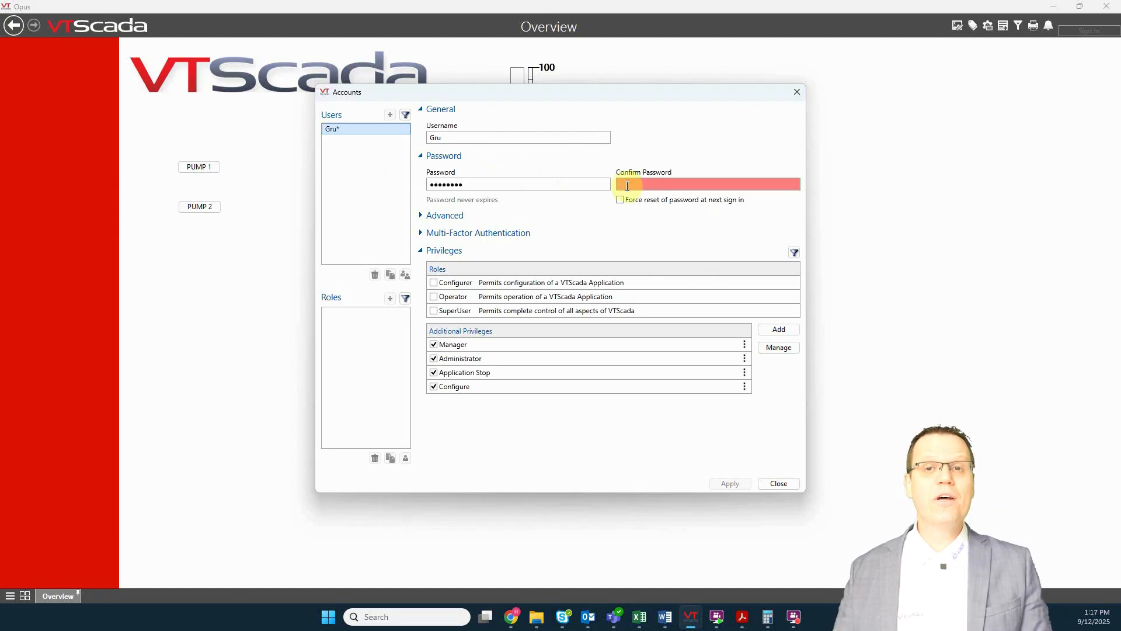
pyautogui.write('•••••••••')
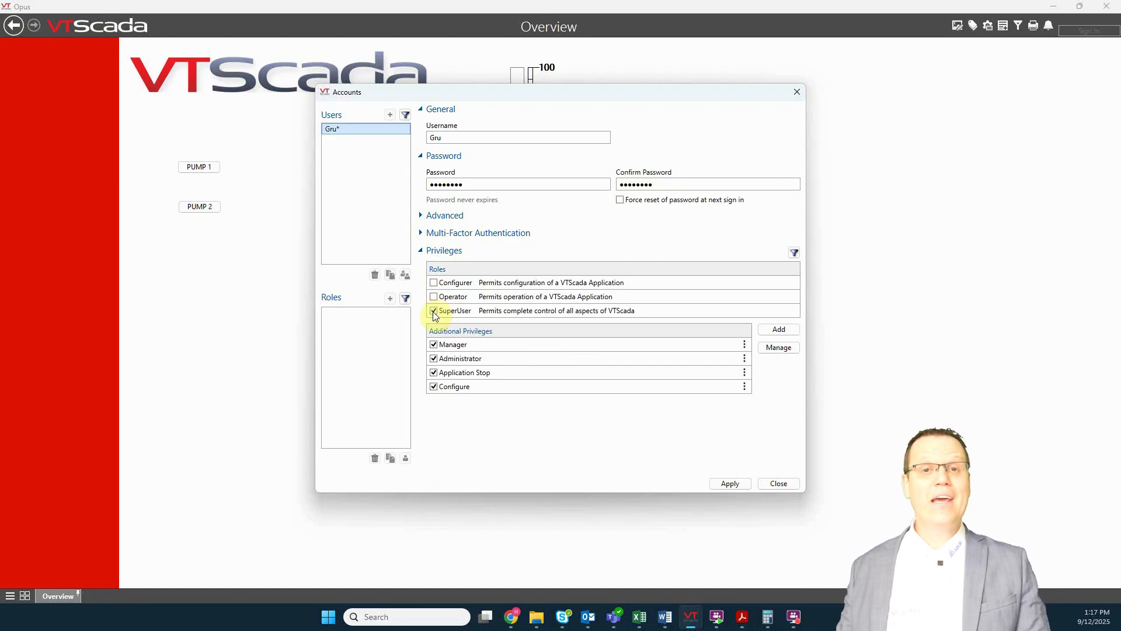
# - Review the general privileges managed for Gru and apply the account settings
pyautogui.click(785, 349)
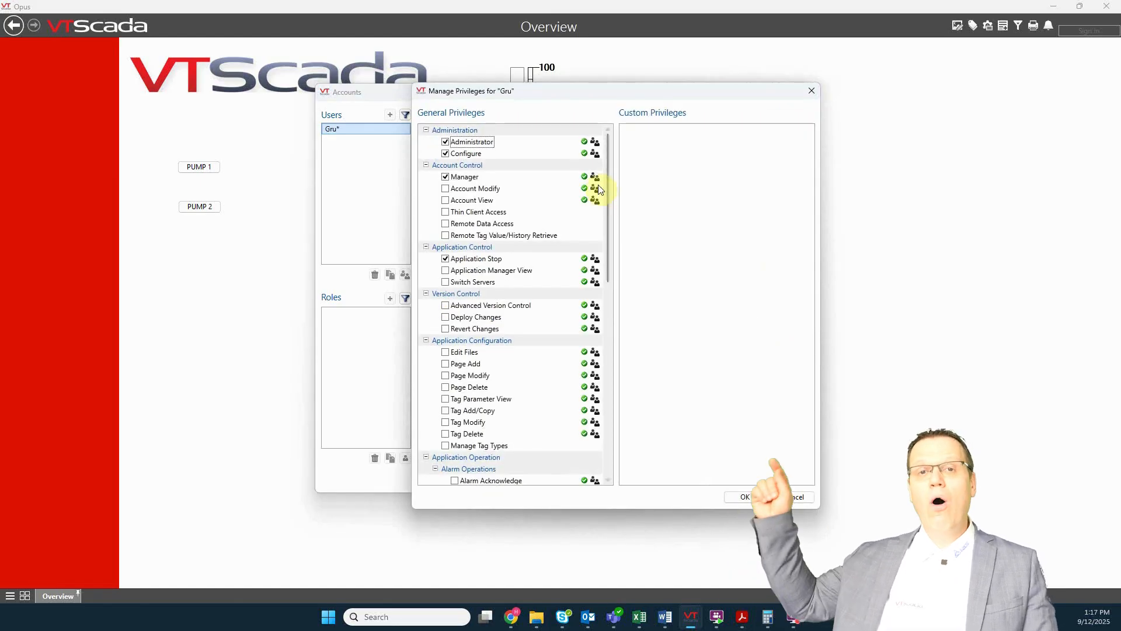
pyautogui.moveTo(608, 257); pyautogui.dragTo(614, 346)
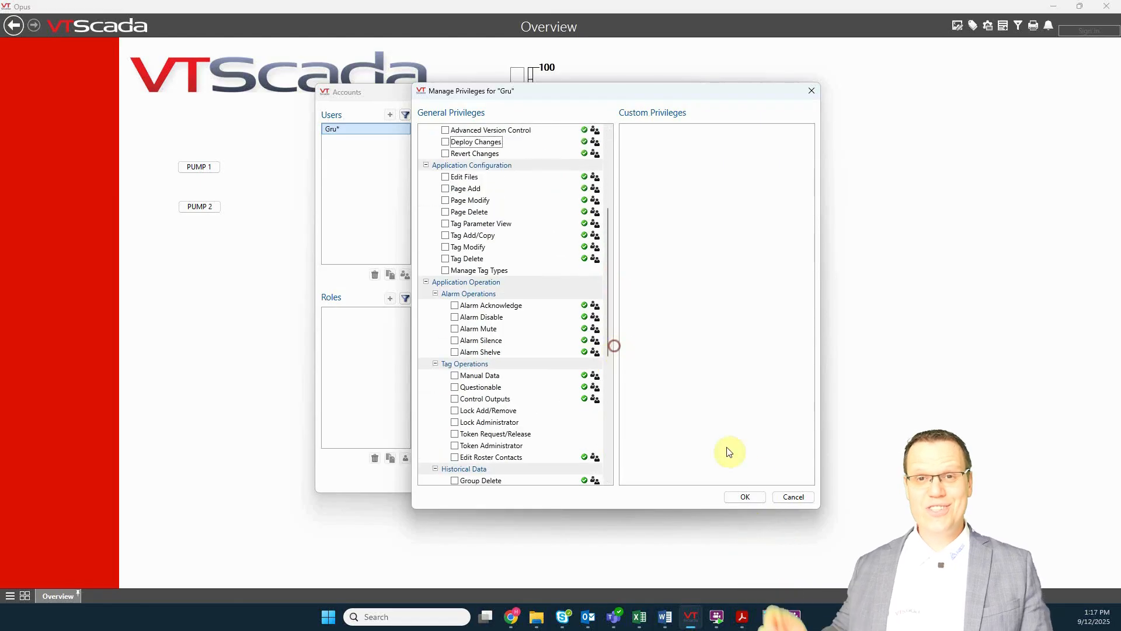
pyautogui.click(745, 496)
pyautogui.click(737, 485)
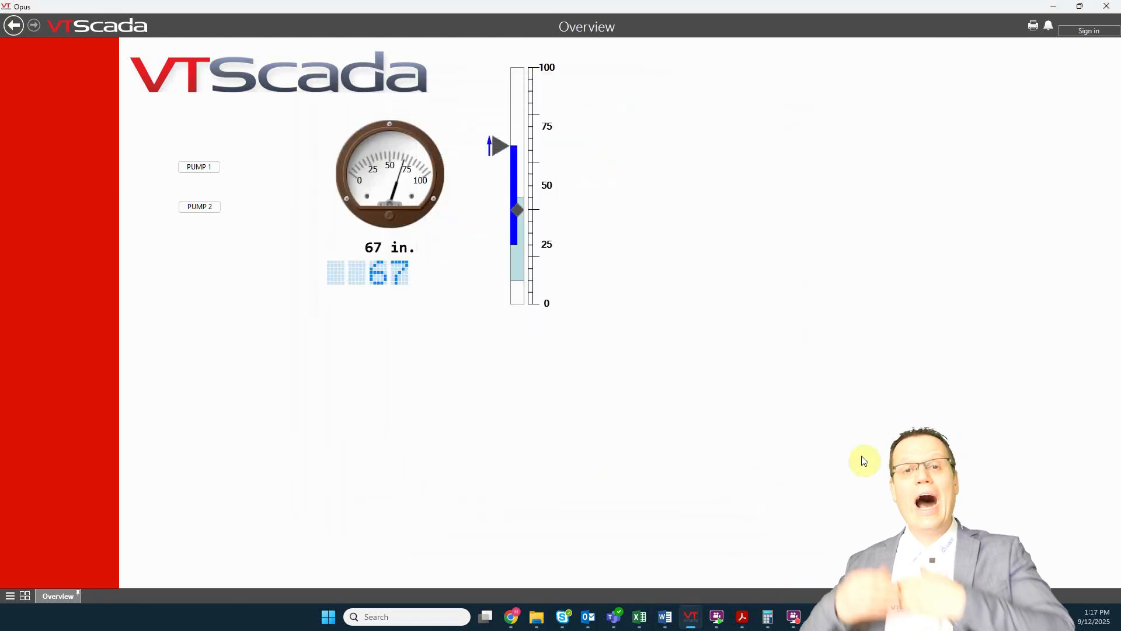
# - Sign in as Gru using the account password
pyautogui.click(1078, 32)
pyautogui.write('Gru')
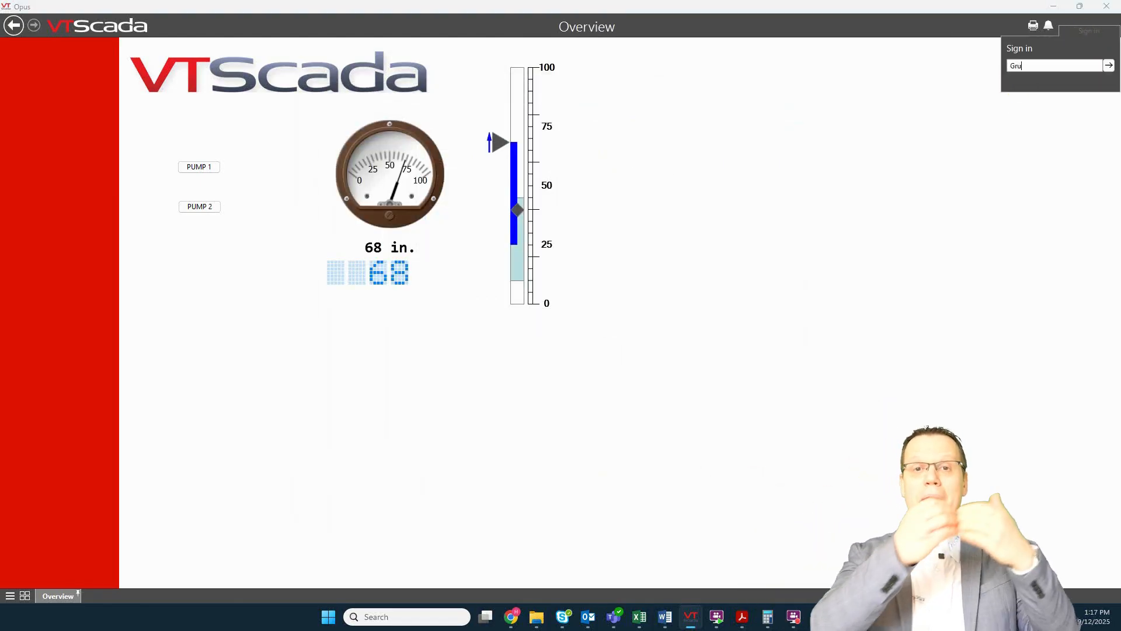
pyautogui.write('********')
pyautogui.press('Return')
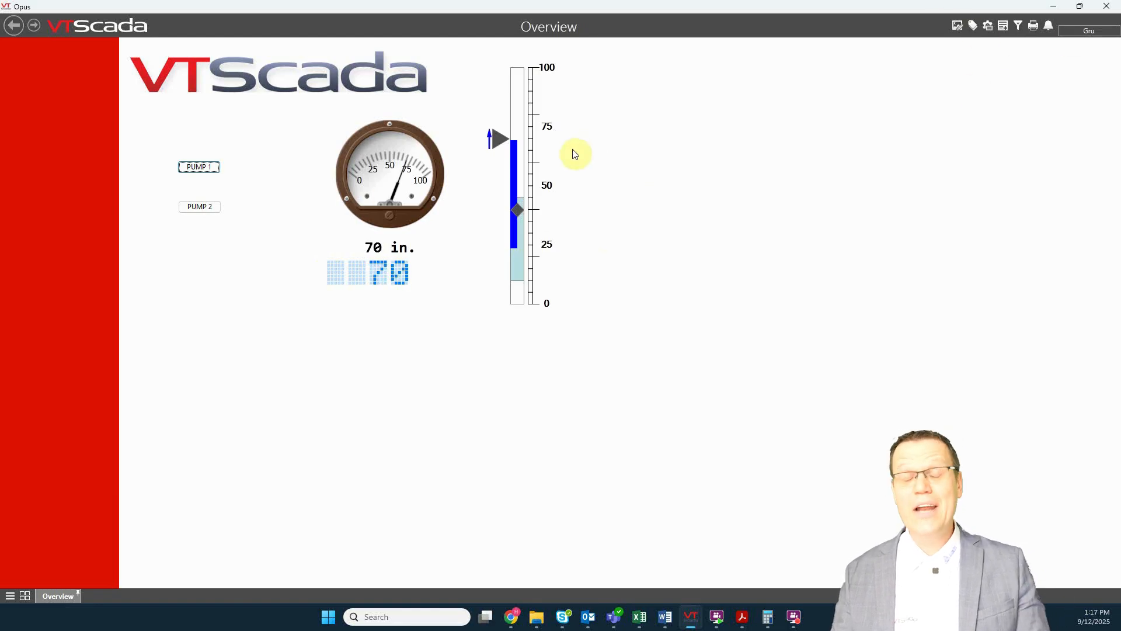
# - Add a second user account named Minion and enter and confirm its password
pyautogui.click(1102, 34)
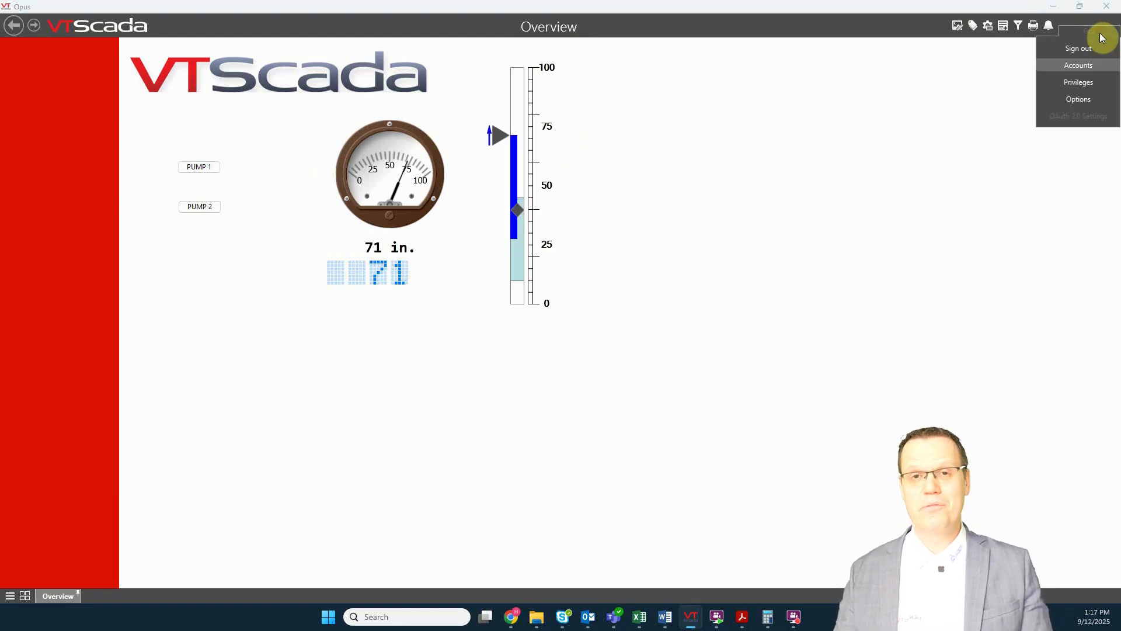
pyautogui.click(1078, 66)
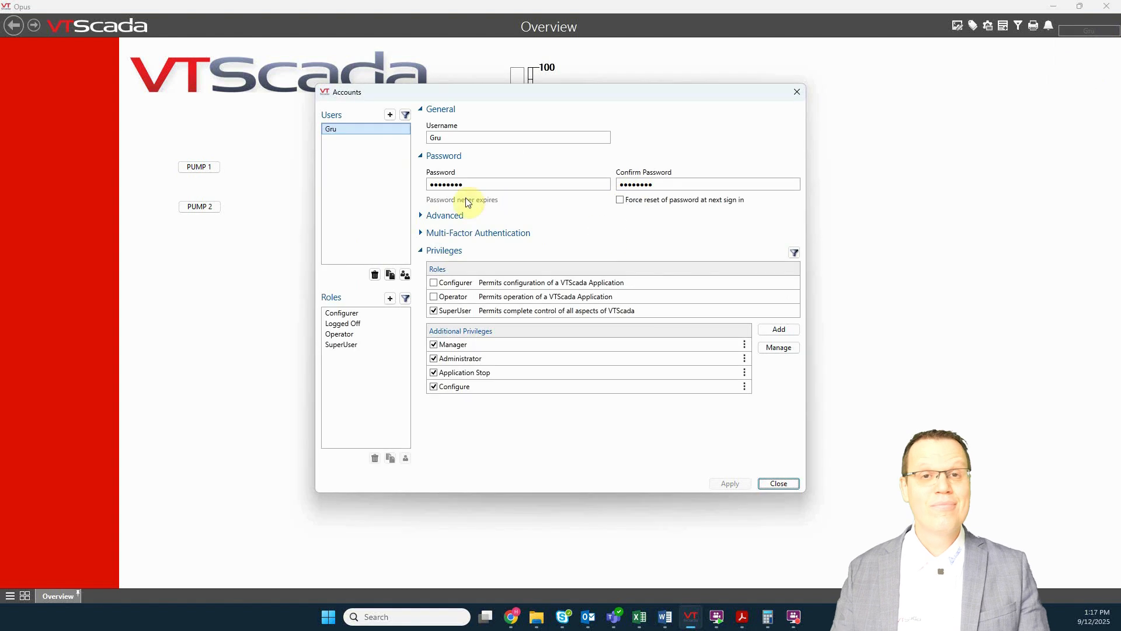
pyautogui.click(389, 115)
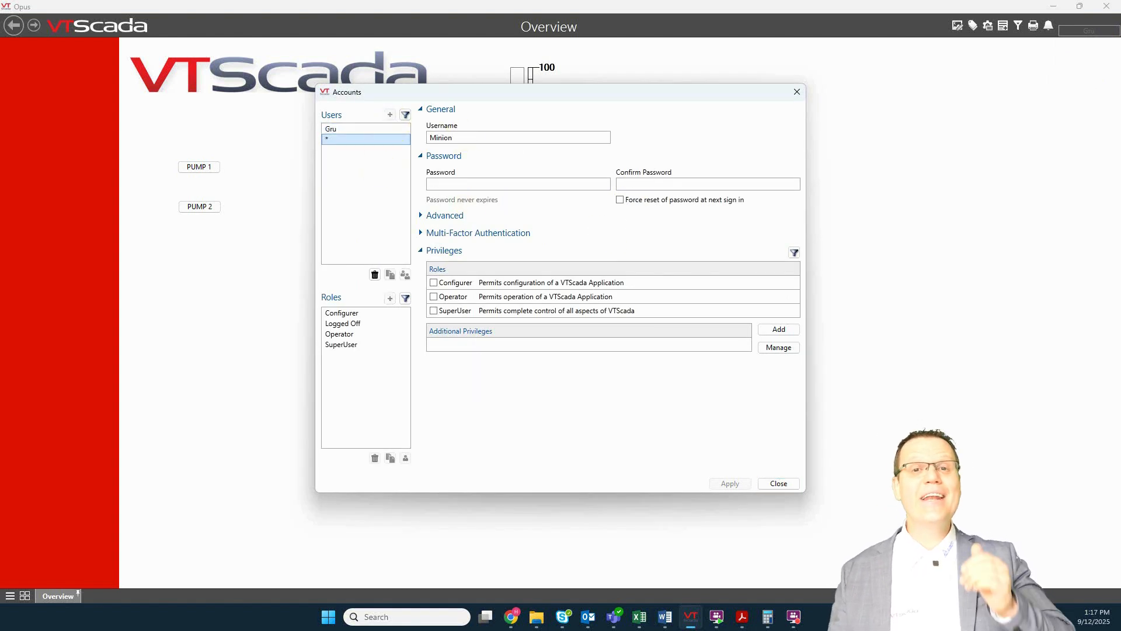
pyautogui.click(507, 183)
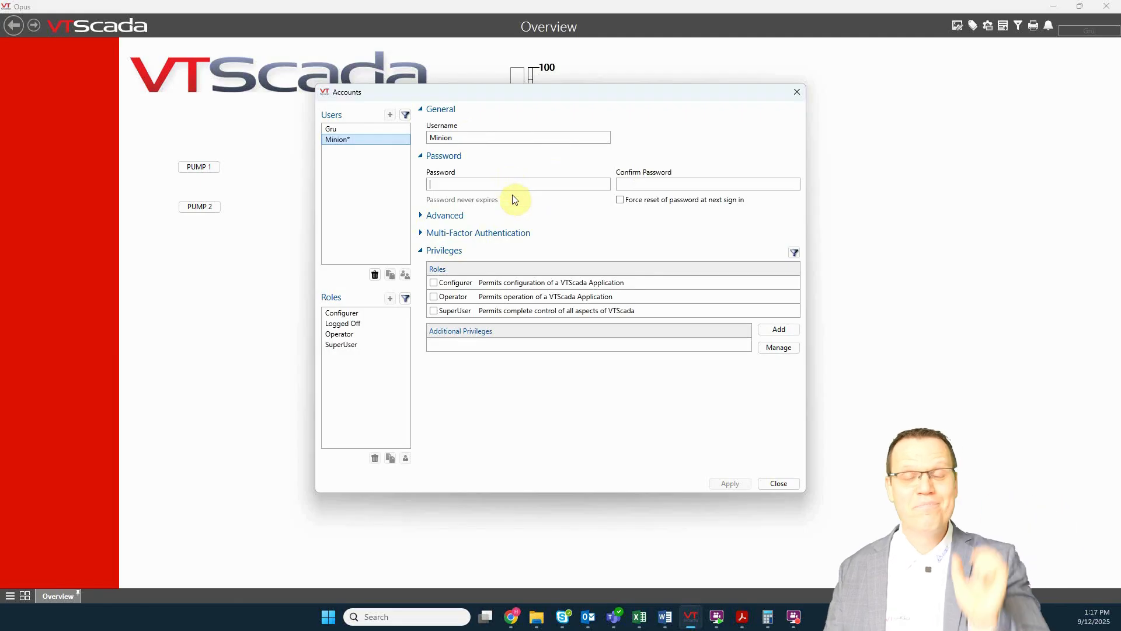
pyautogui.click(637, 183)
pyautogui.write('••••••••')
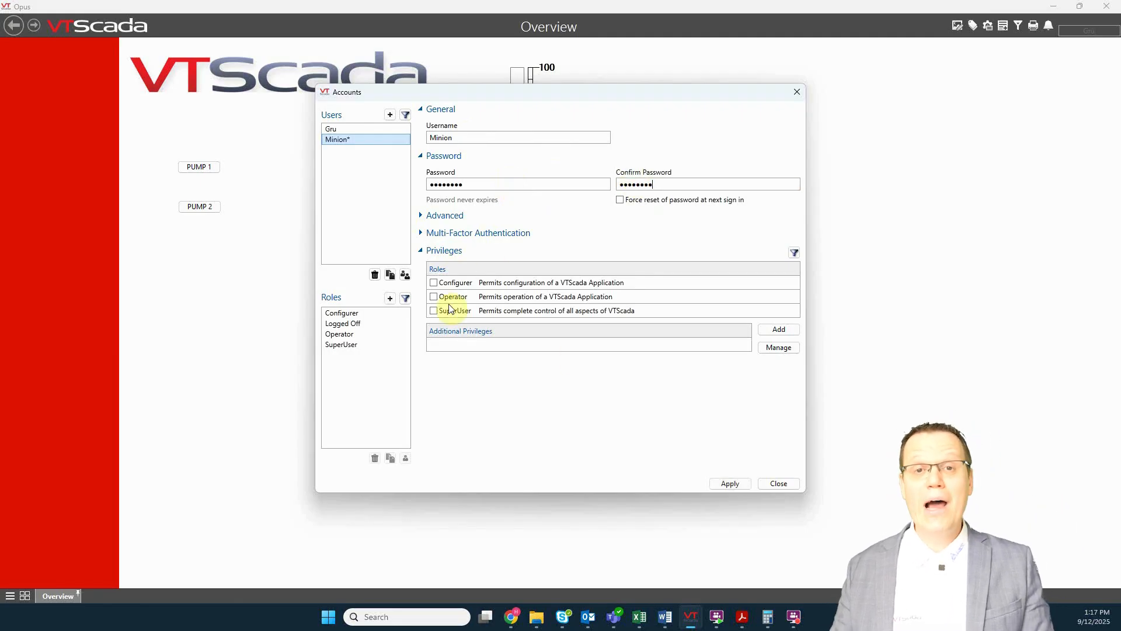
# - Review the general privileges available to Minion and save the account without assigning a role
pyautogui.click(779, 347)
pyautogui.scroll(-5, 576, 193)
pyautogui.scroll(-3, 573, 228)
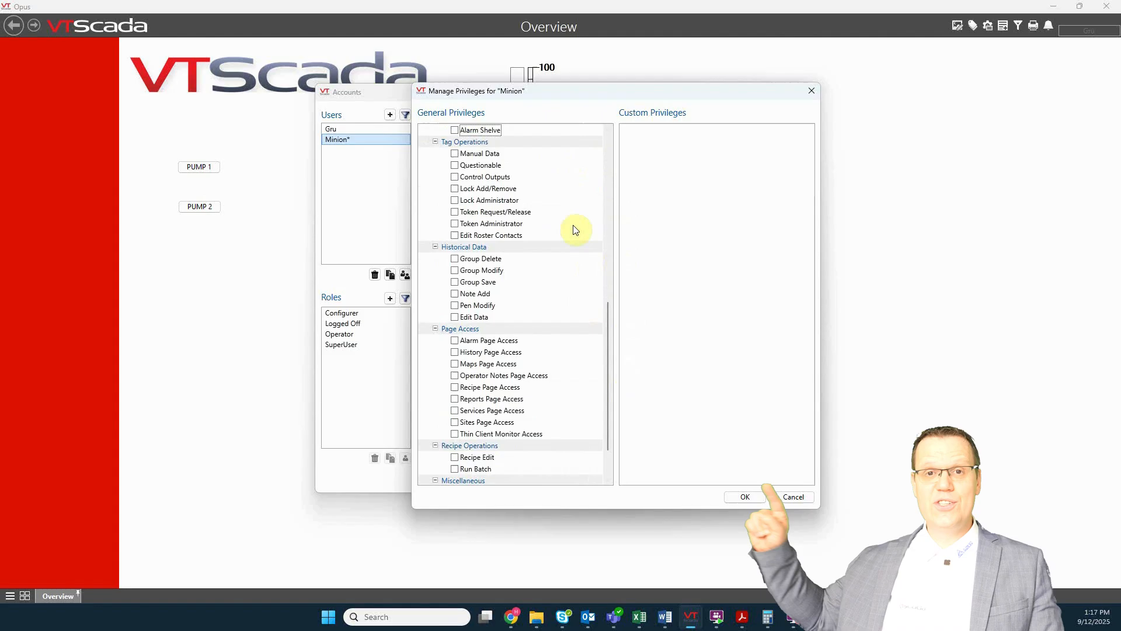
pyautogui.click(742, 497)
pyautogui.click(775, 483)
# - Sign out of Gru and sign in as Minion using the account password
pyautogui.click(1088, 32)
pyautogui.click(1079, 47)
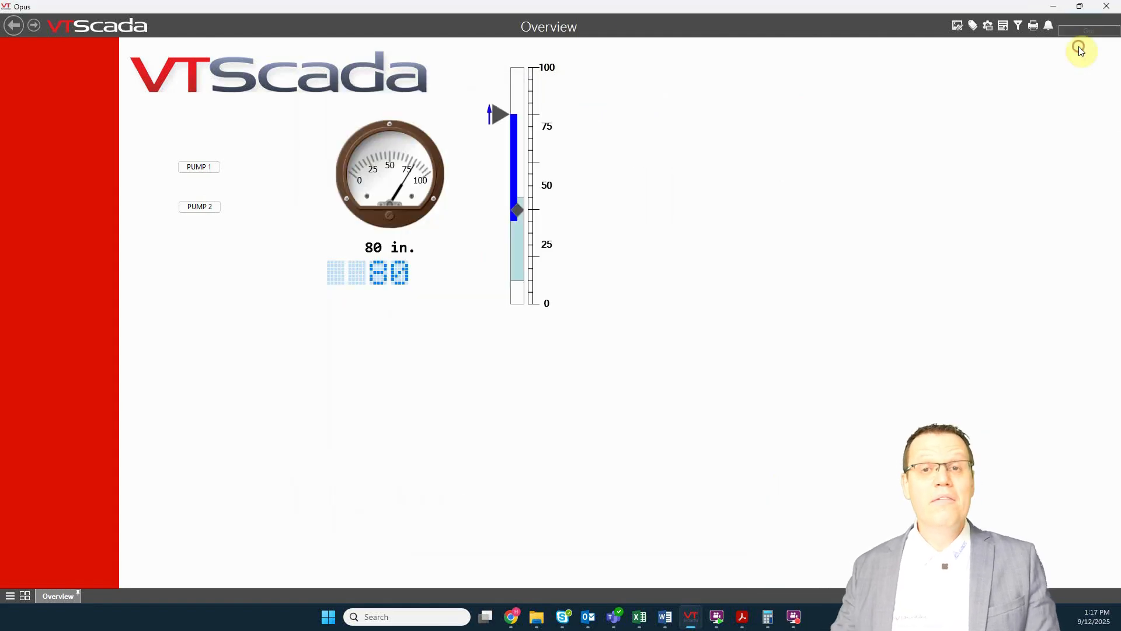
pyautogui.write('Minion')
pyautogui.press('Return')
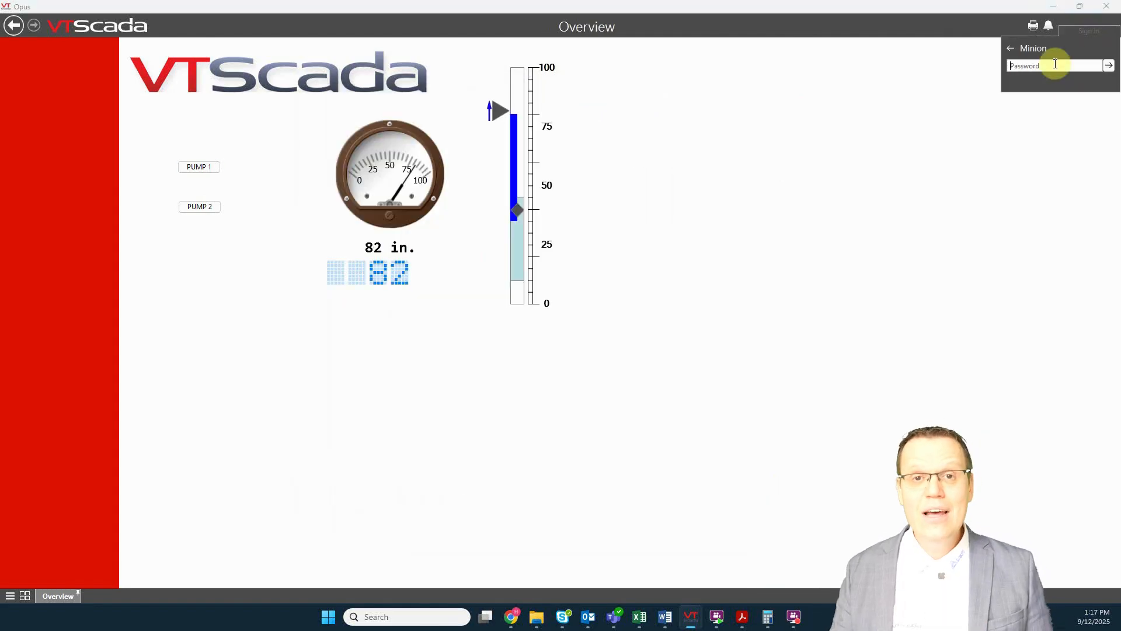
# - Test Minion's access by trying to open the alarm page and to start Pump 1 from its control popup
pyautogui.click(1049, 27)
pyautogui.click(633, 329)
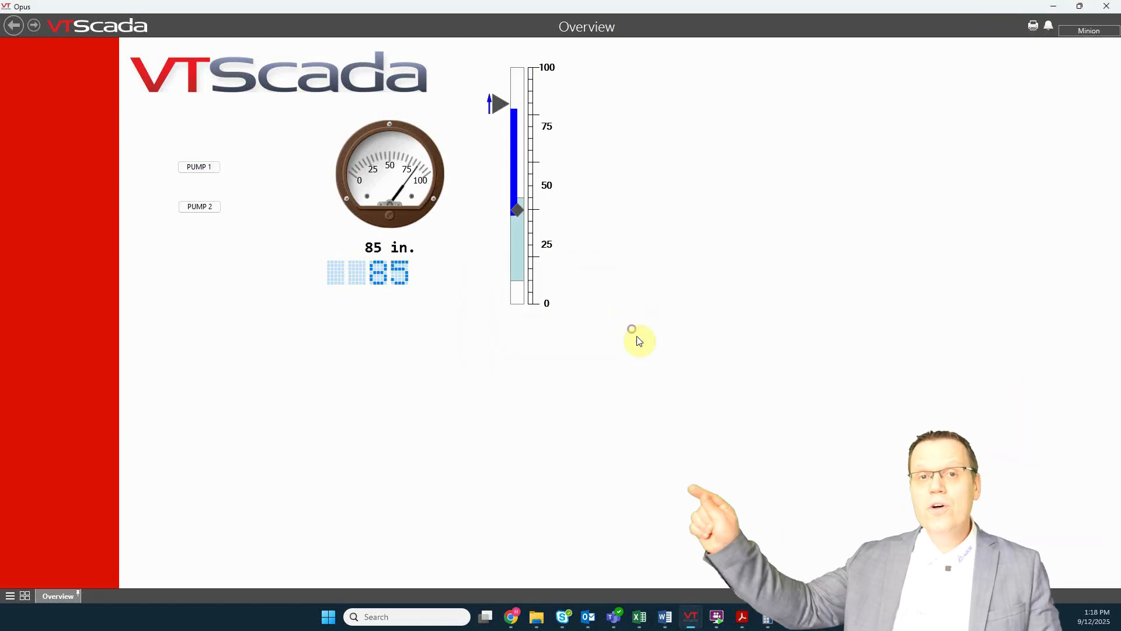
pyautogui.click(199, 167)
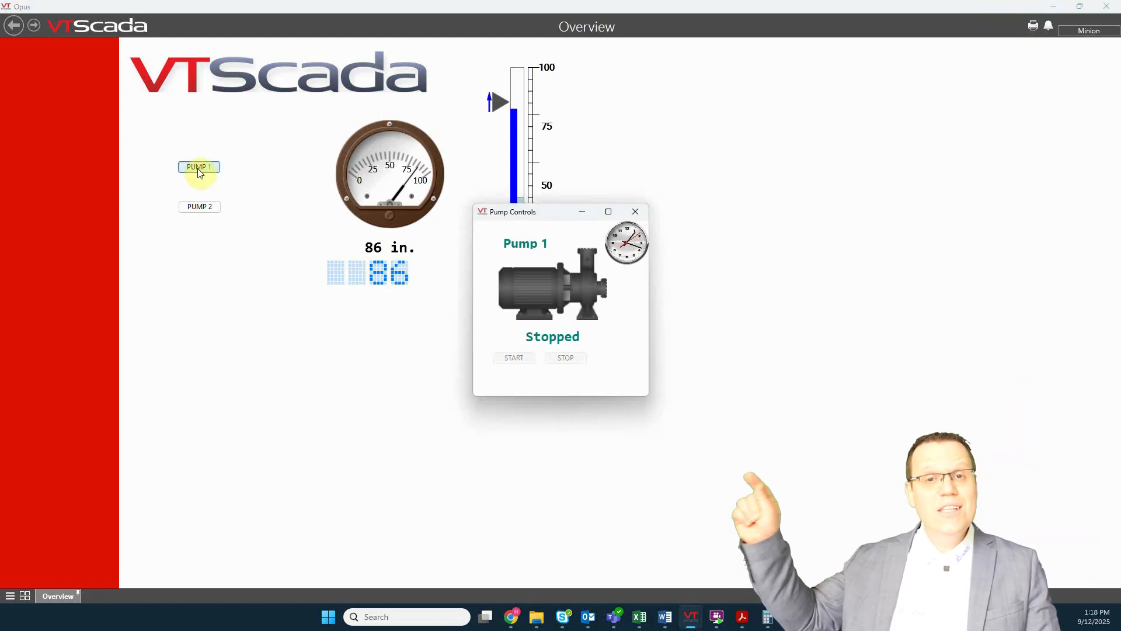
pyautogui.click(521, 357)
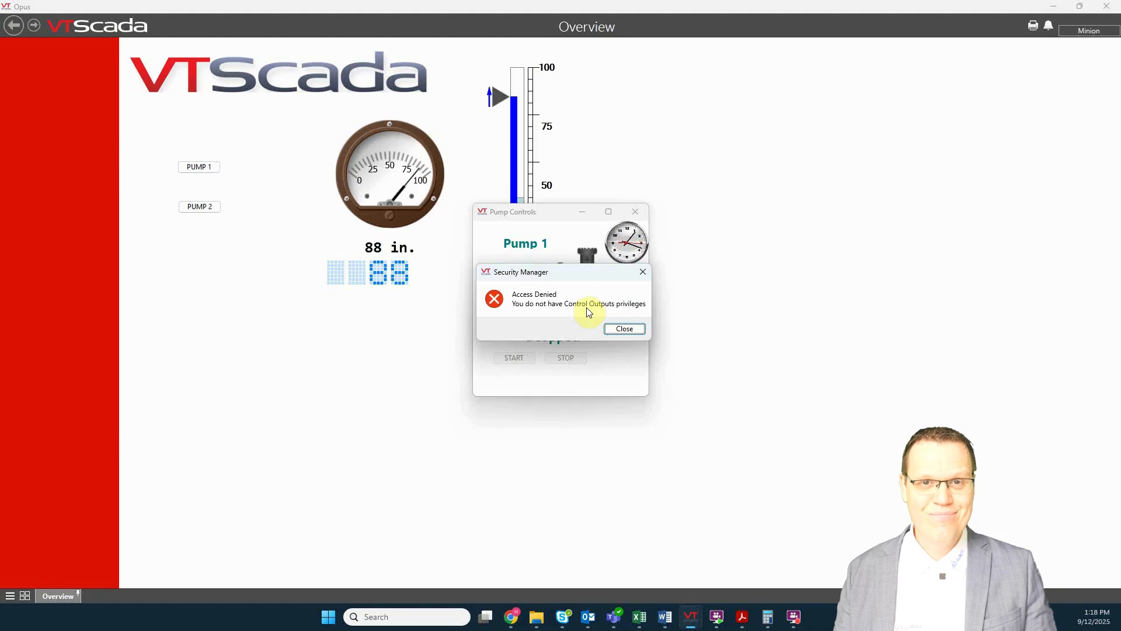
pyautogui.click(626, 329)
pyautogui.click(636, 212)
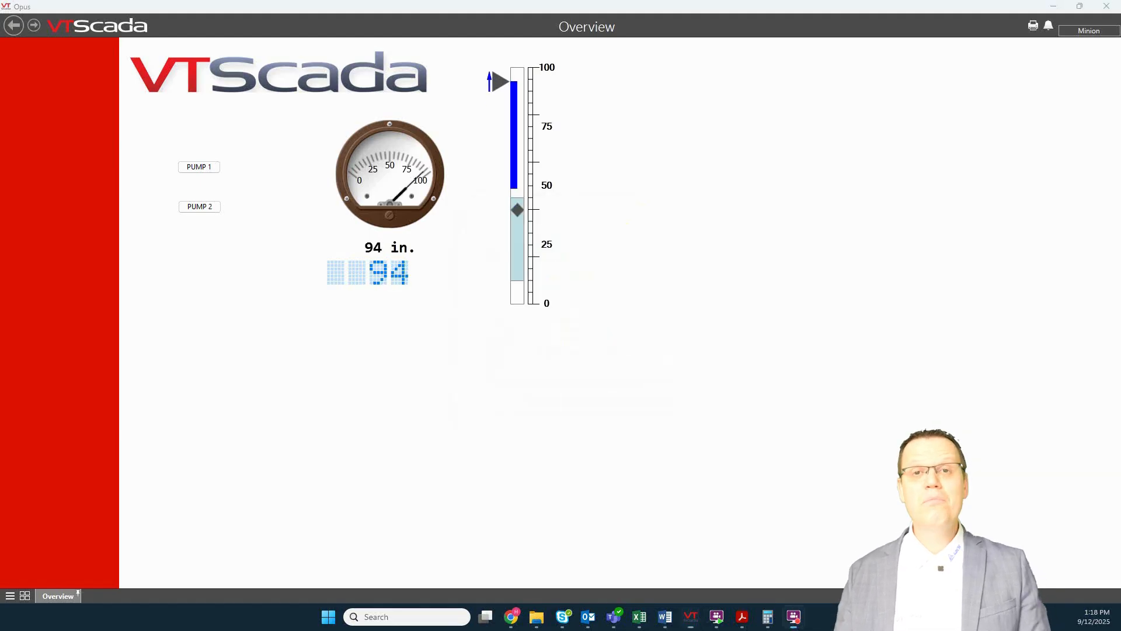
# - Sign out of Minion and sign back in as Gru using the account password
pyautogui.click(1086, 32)
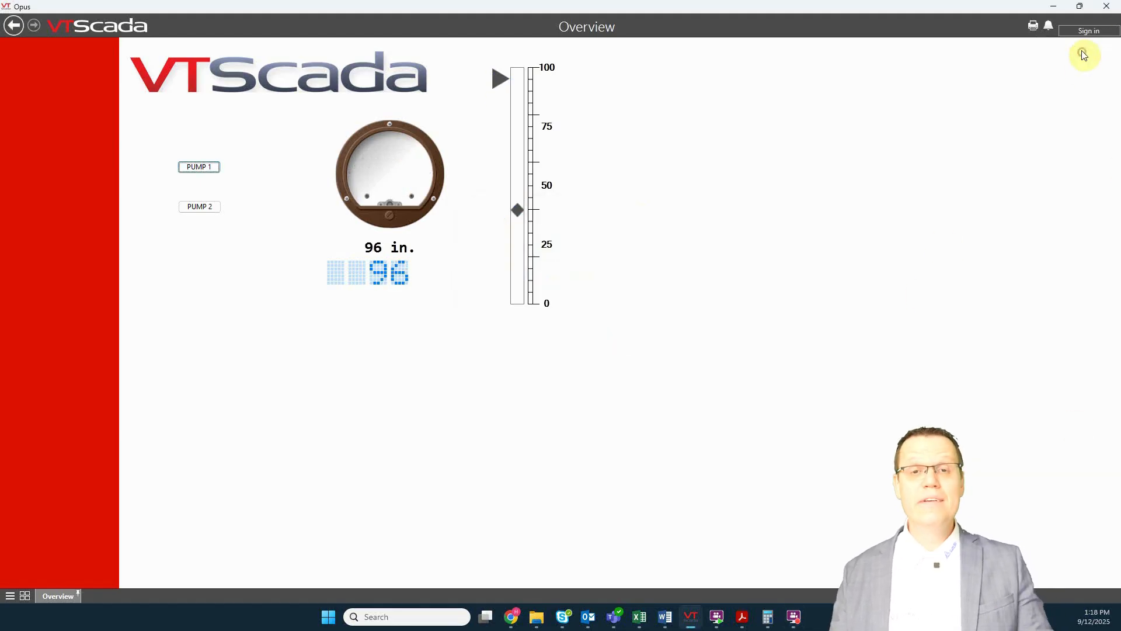
pyautogui.write('Gru')
pyautogui.press('Return')
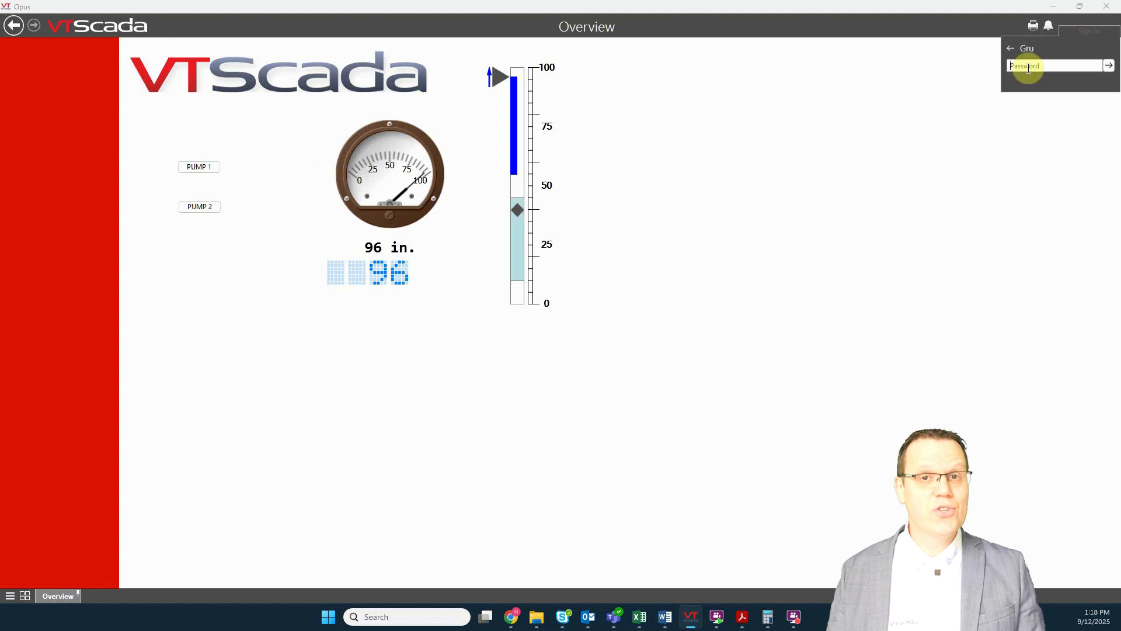
pyautogui.press('Return')
# - Open the account management and assign the Operator role to Minion
pyautogui.click(1074, 32)
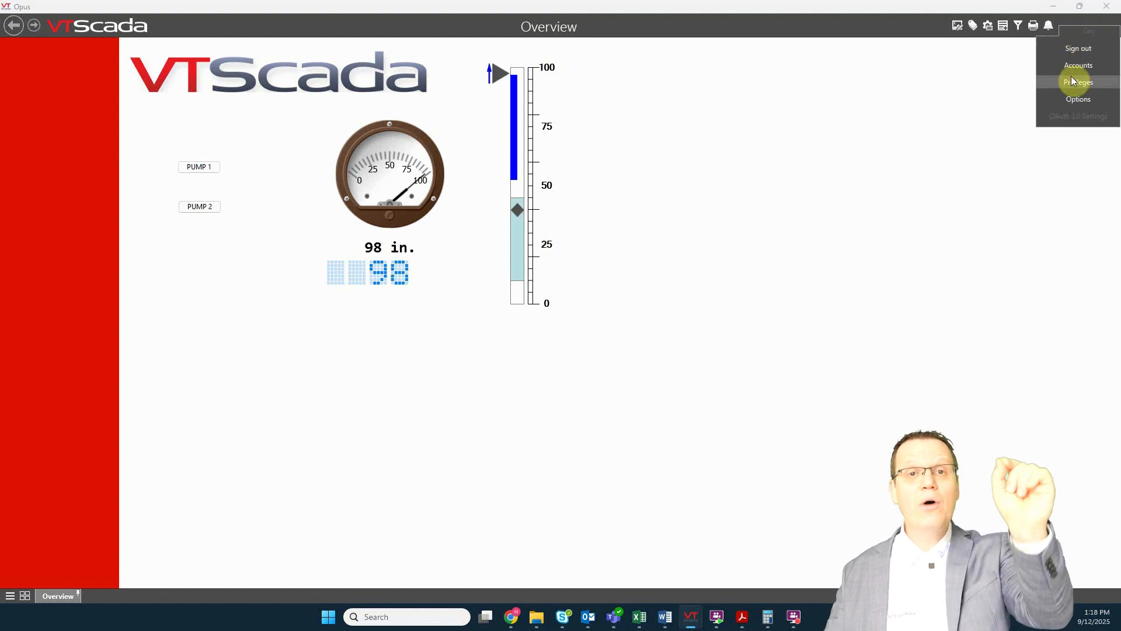
pyautogui.click(1073, 74)
pyautogui.click(345, 139)
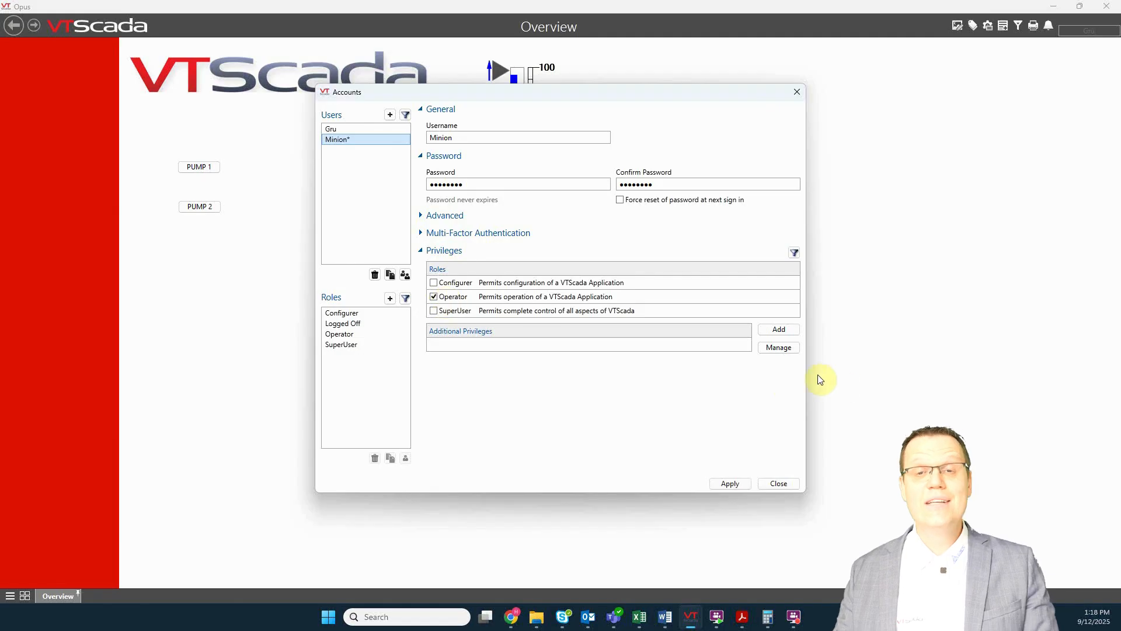
# - Review the privileges Minion receives from the Operator role and save the account changes
pyautogui.click(778, 347)
pyautogui.moveTo(609, 262); pyautogui.dragTo(621, 358)
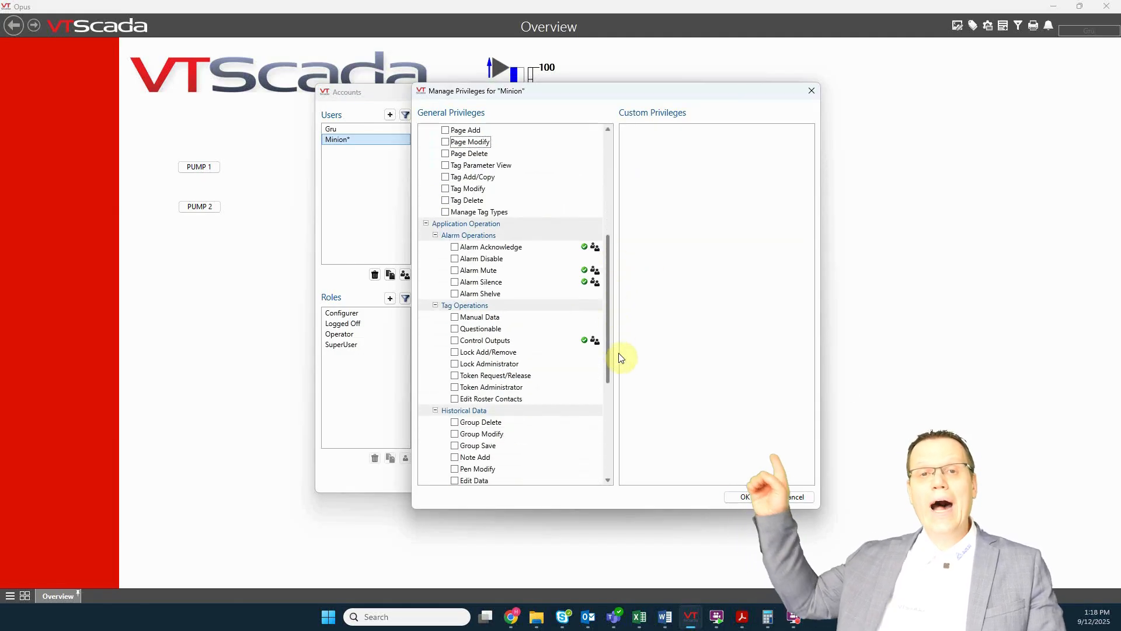
pyautogui.scroll(-1, 620, 354)
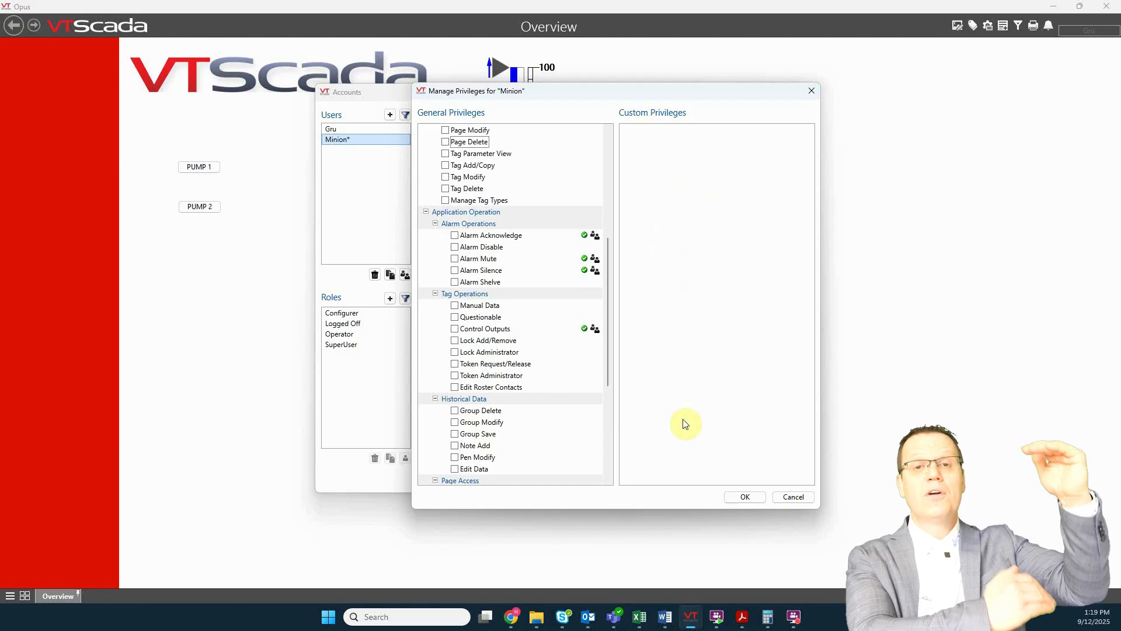
pyautogui.click(747, 496)
pyautogui.click(783, 485)
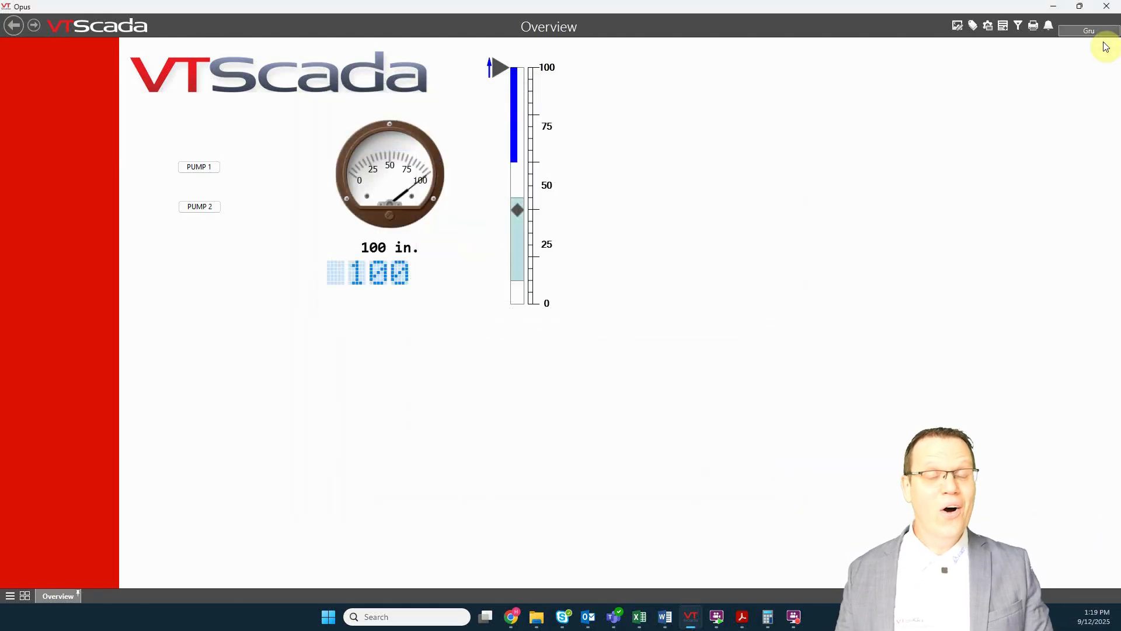
# - Sign out of Gru and sign in as Minion using the account password
pyautogui.click(1094, 32)
pyautogui.click(1087, 49)
pyautogui.click(1089, 30)
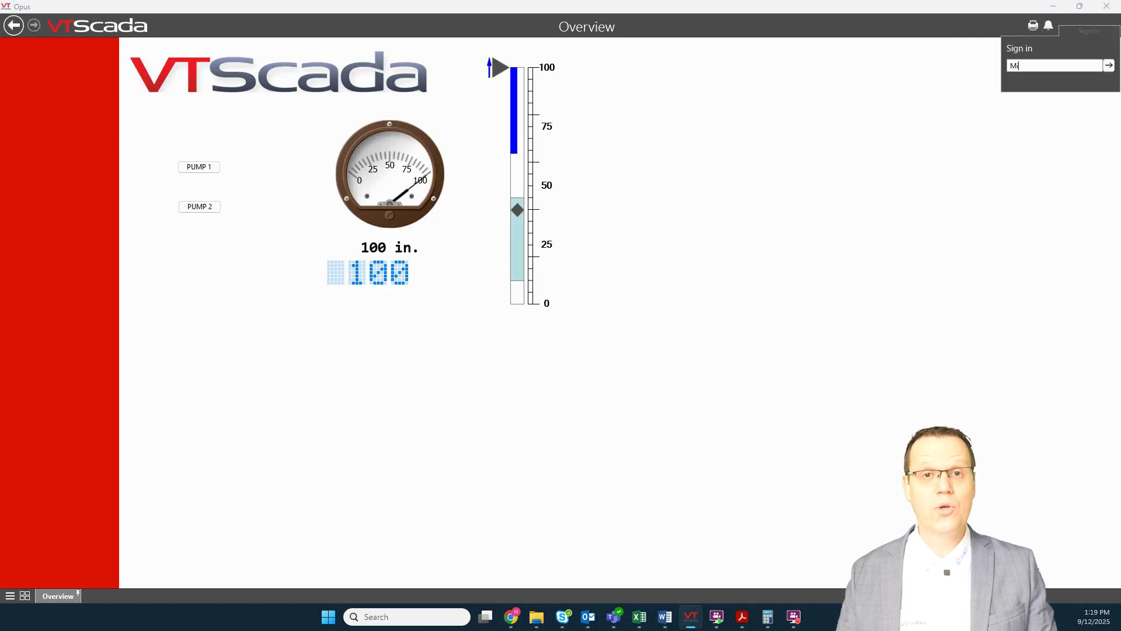
pyautogui.write('Minion')
pyautogui.press('Return')
pyautogui.write('••••••••')
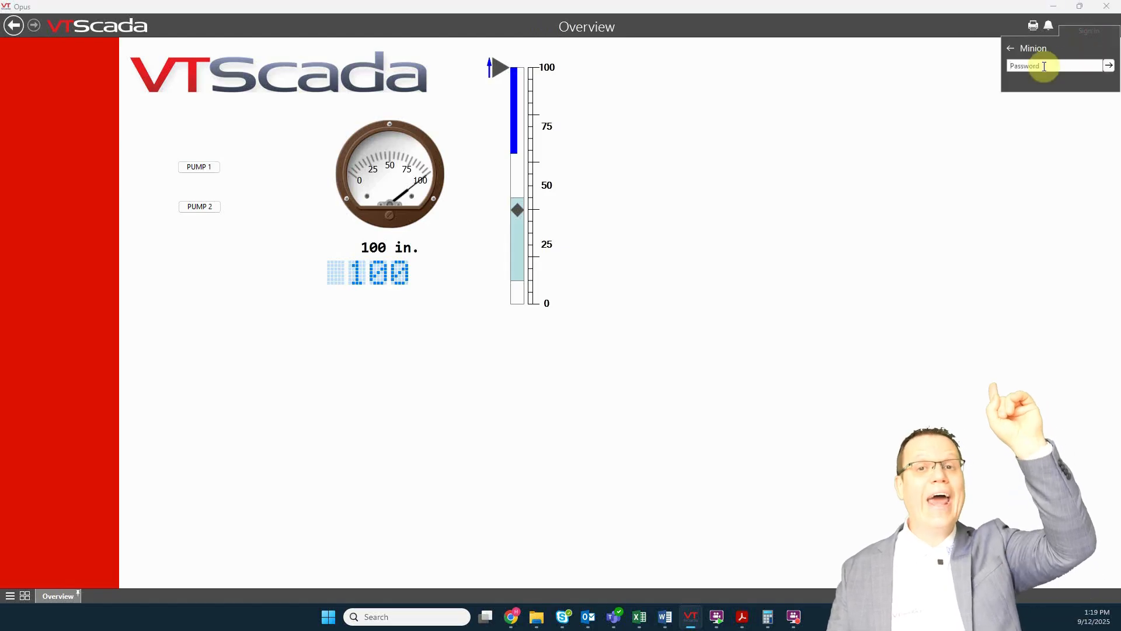
pyautogui.press('Return')
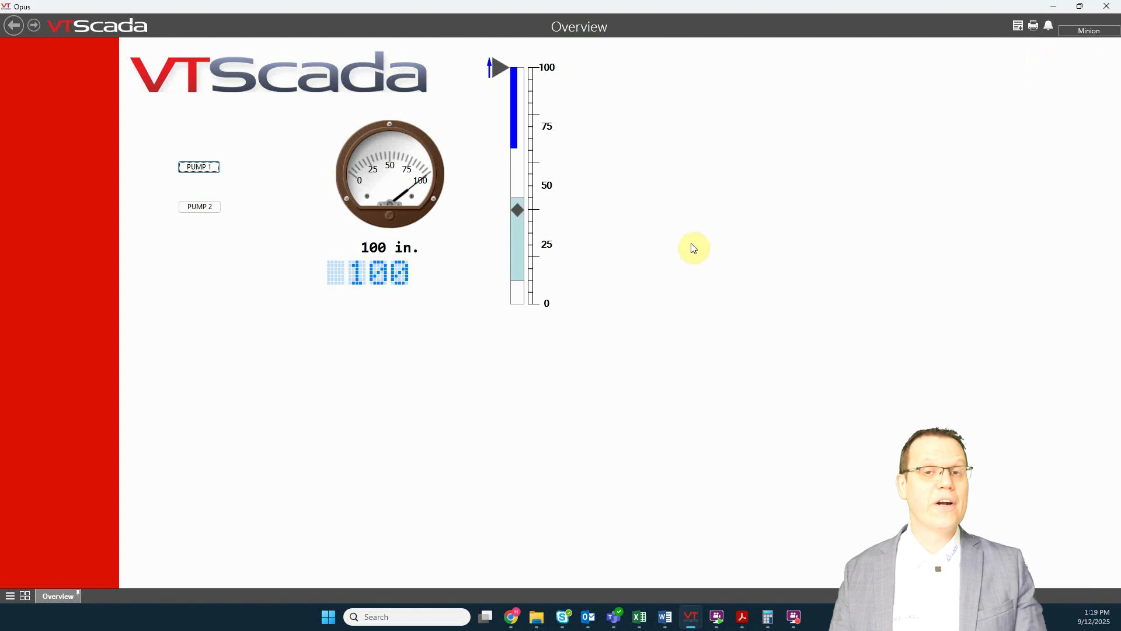
# - Test Minion's Operator access by starting Pump 1 and Pump 2 from their control popups, and close both popups
pyautogui.click(198, 166)
pyautogui.moveTo(546, 208); pyautogui.dragTo(247, 252)
pyautogui.click(199, 206)
pyautogui.moveTo(549, 212); pyautogui.dragTo(484, 269)
pyautogui.click(219, 405)
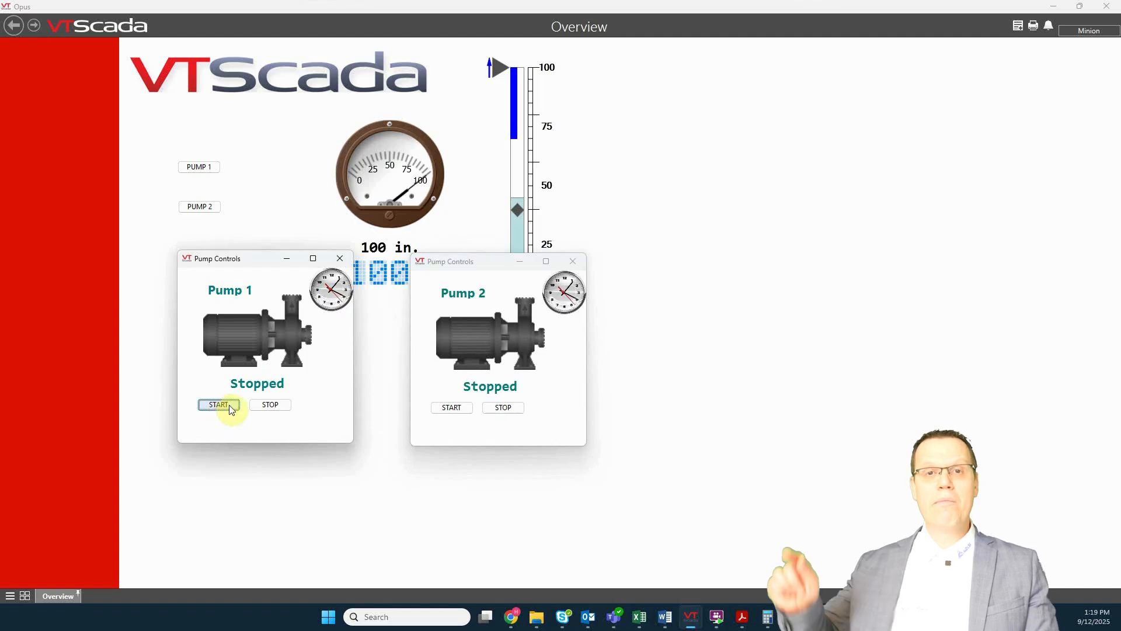
pyautogui.click(458, 410)
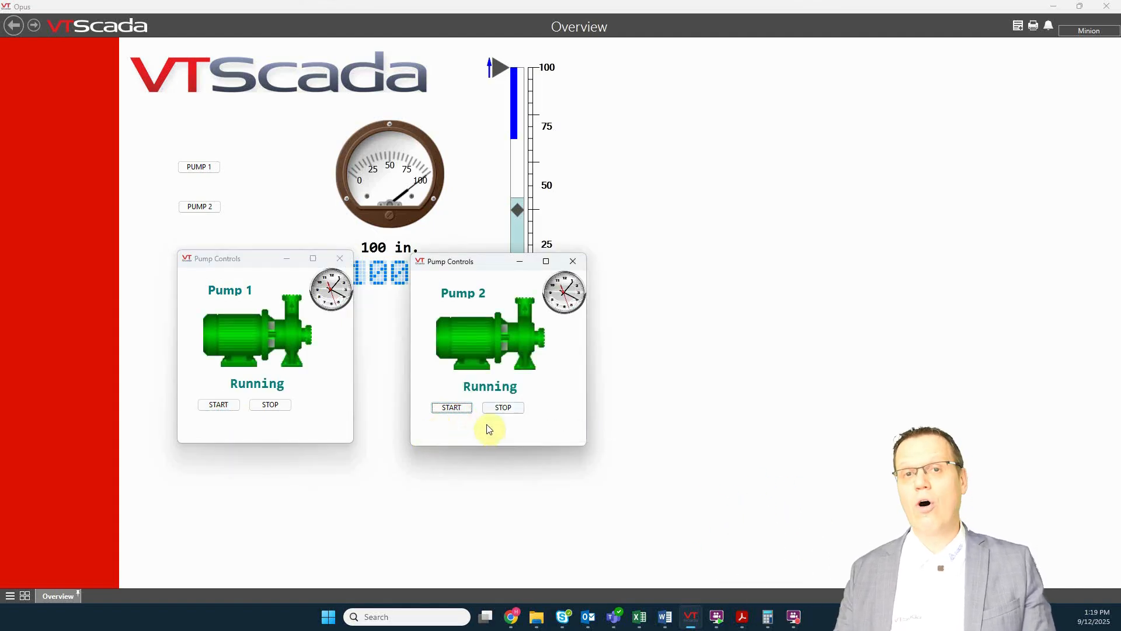
pyautogui.click(339, 258)
pyautogui.click(573, 261)
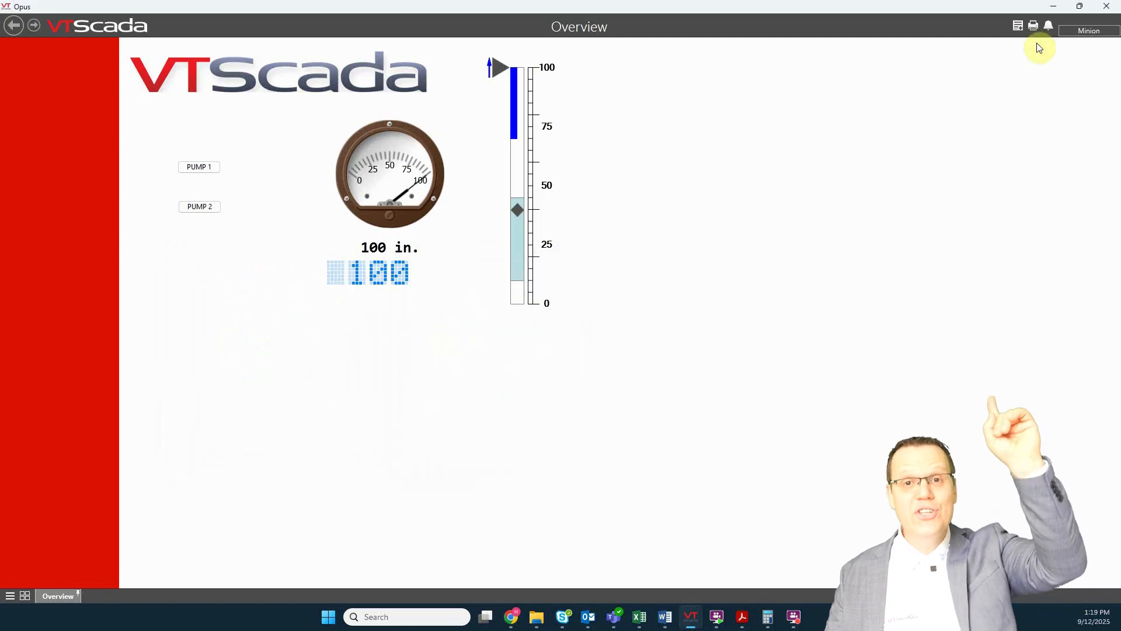
# - Check the alarm page for current alarms and return to the Overview page
pyautogui.click(1047, 27)
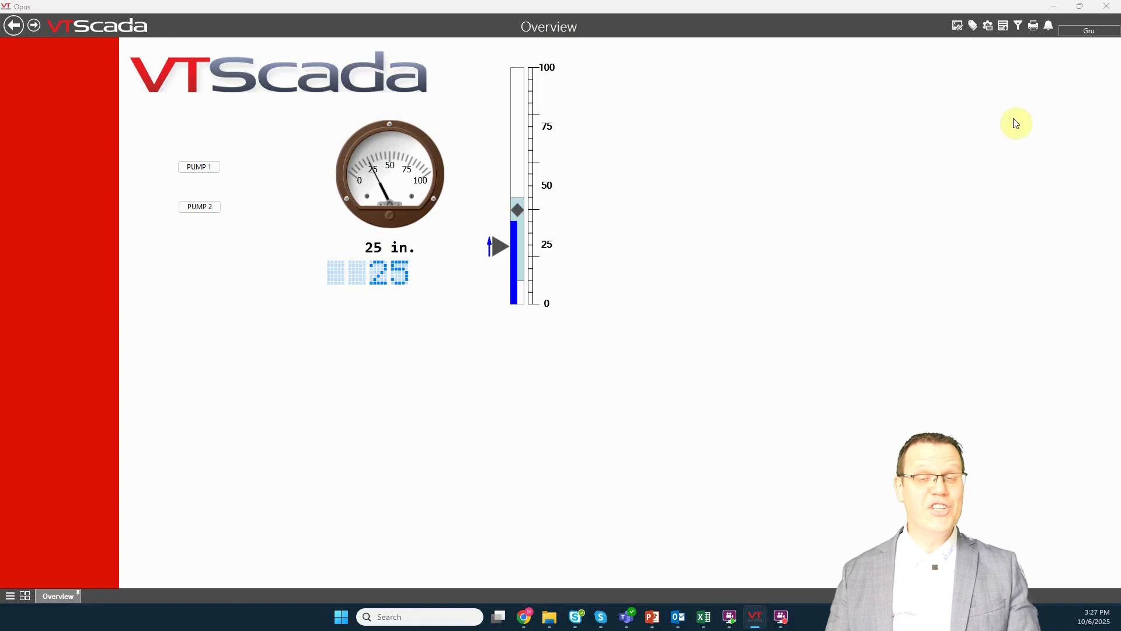
pyautogui.click(1049, 25)
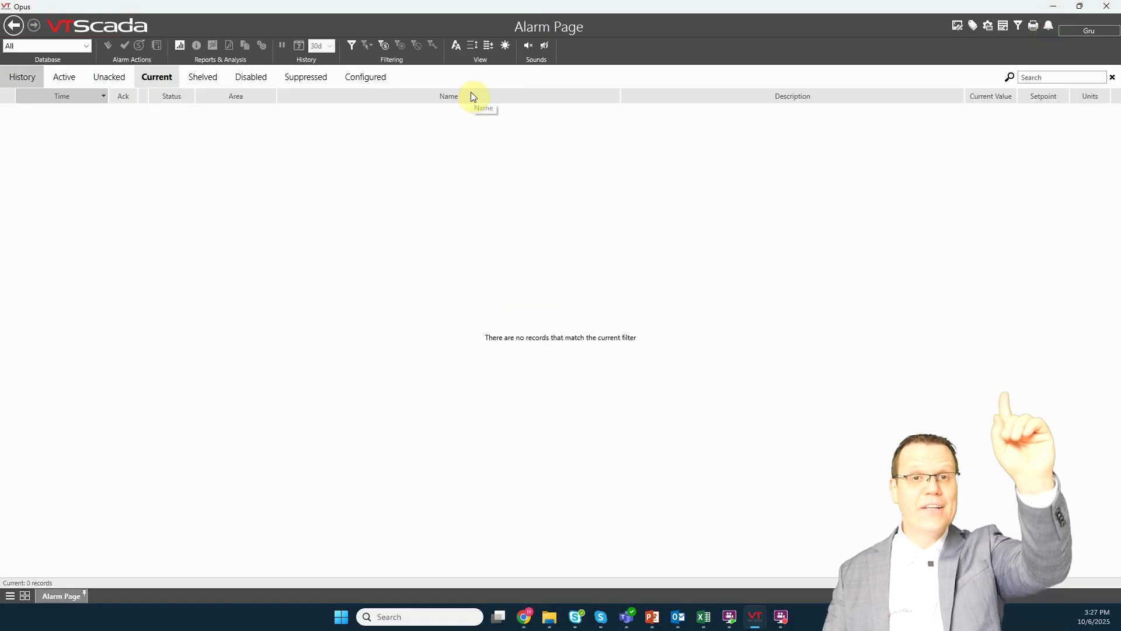
pyautogui.click(18, 27)
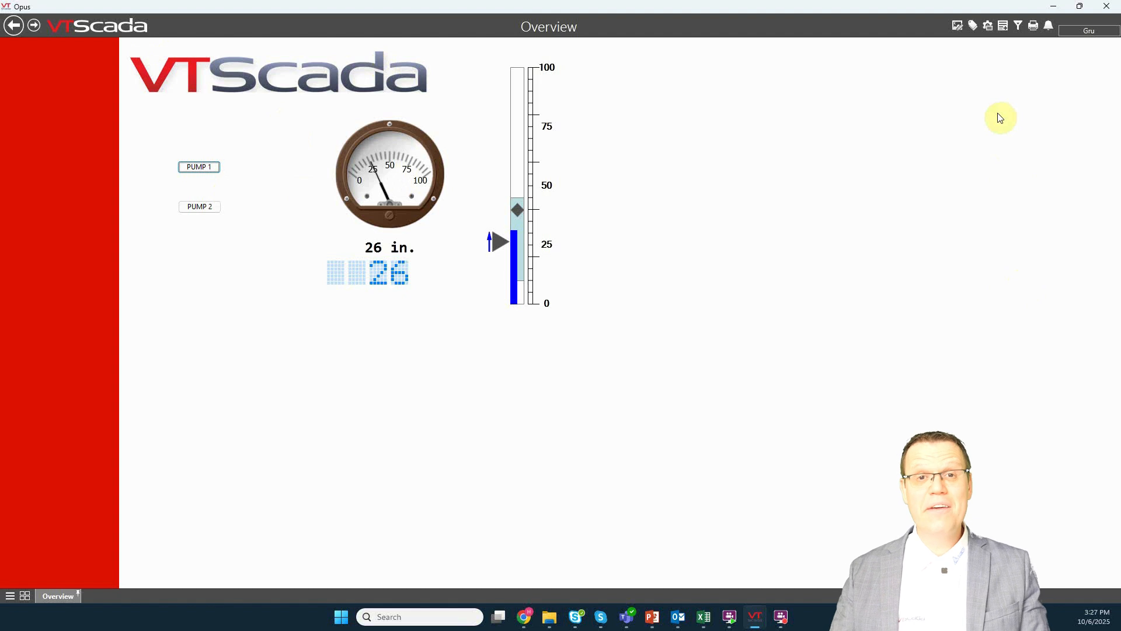
# - Configure the High Alarm of the Level tag under CommChannel with priority [2] High and a setpoint of 40 in
pyautogui.click(971, 25)
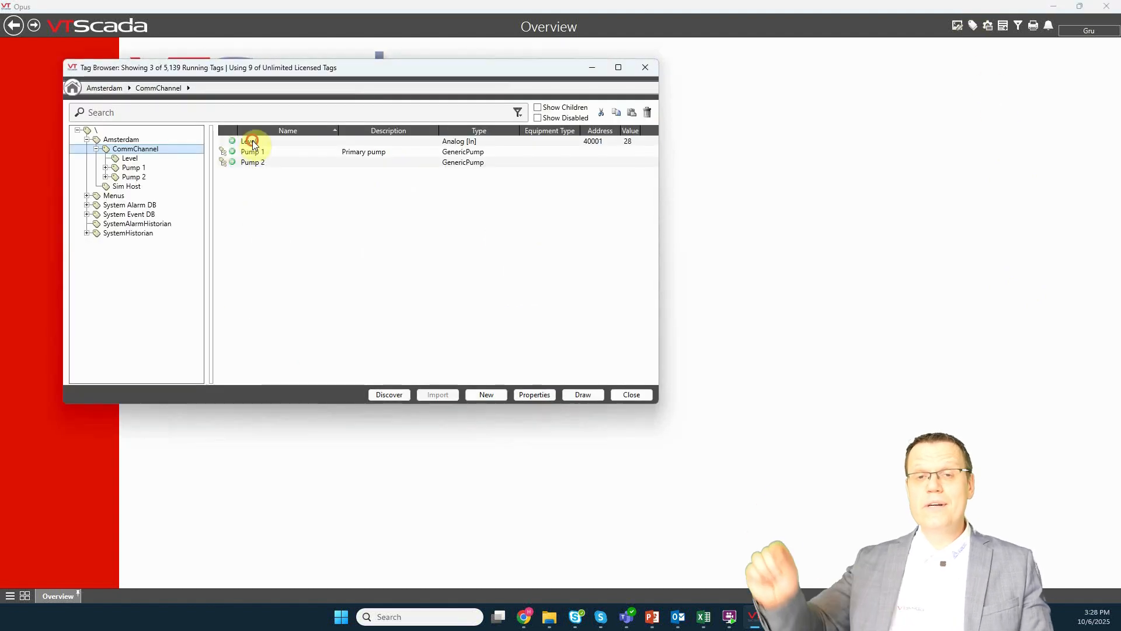
pyautogui.click(250, 141)
pyautogui.click(536, 395)
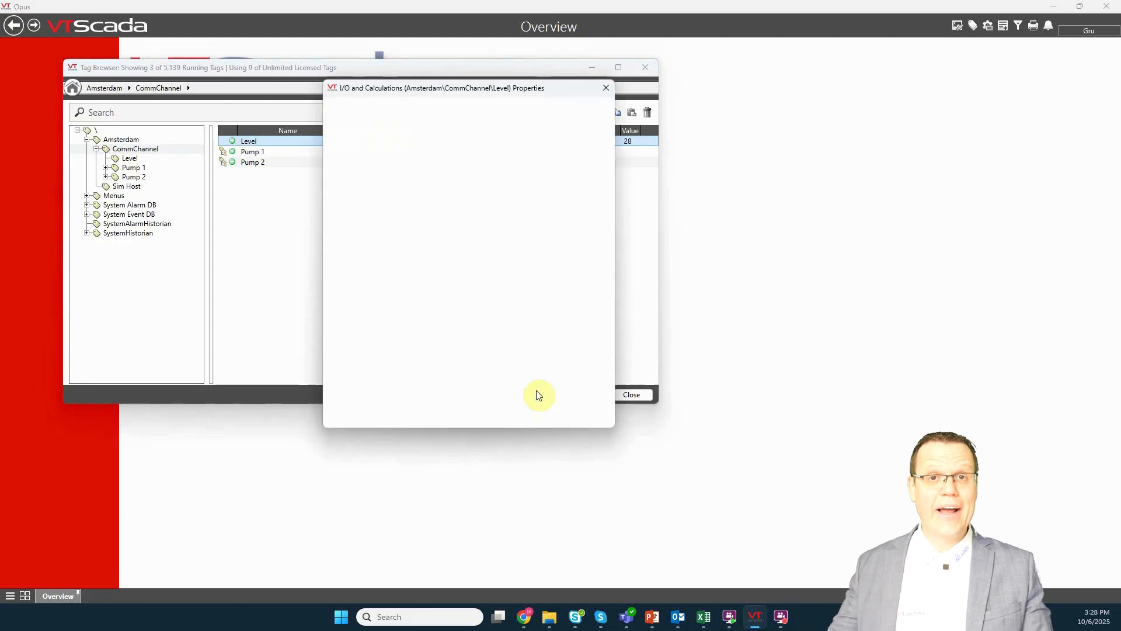
pyautogui.click(540, 111)
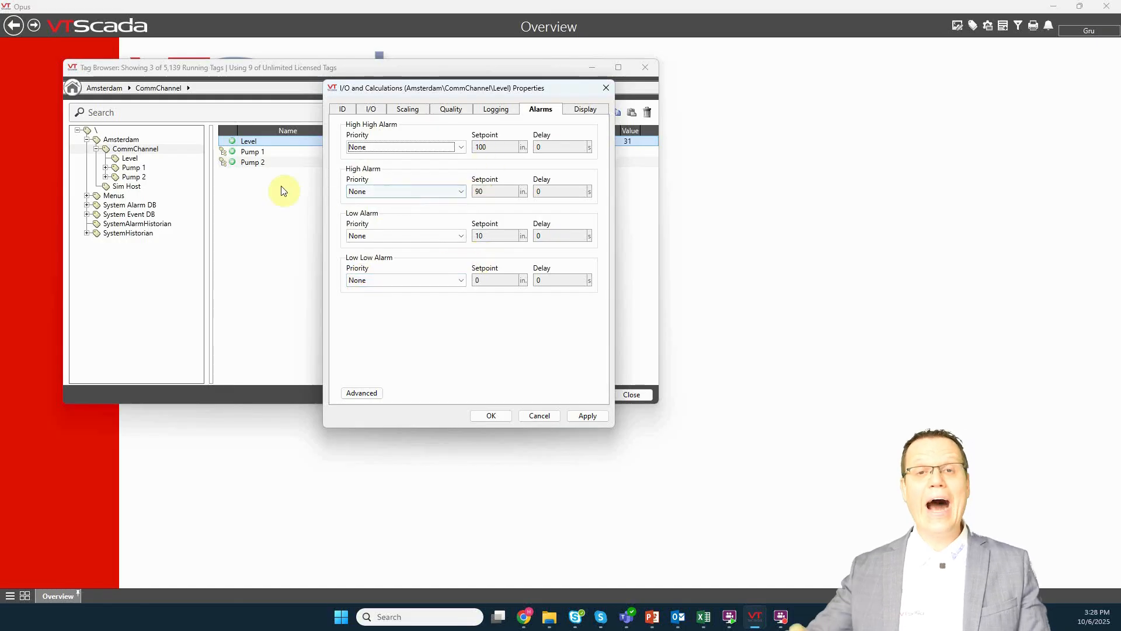
pyautogui.click(461, 191)
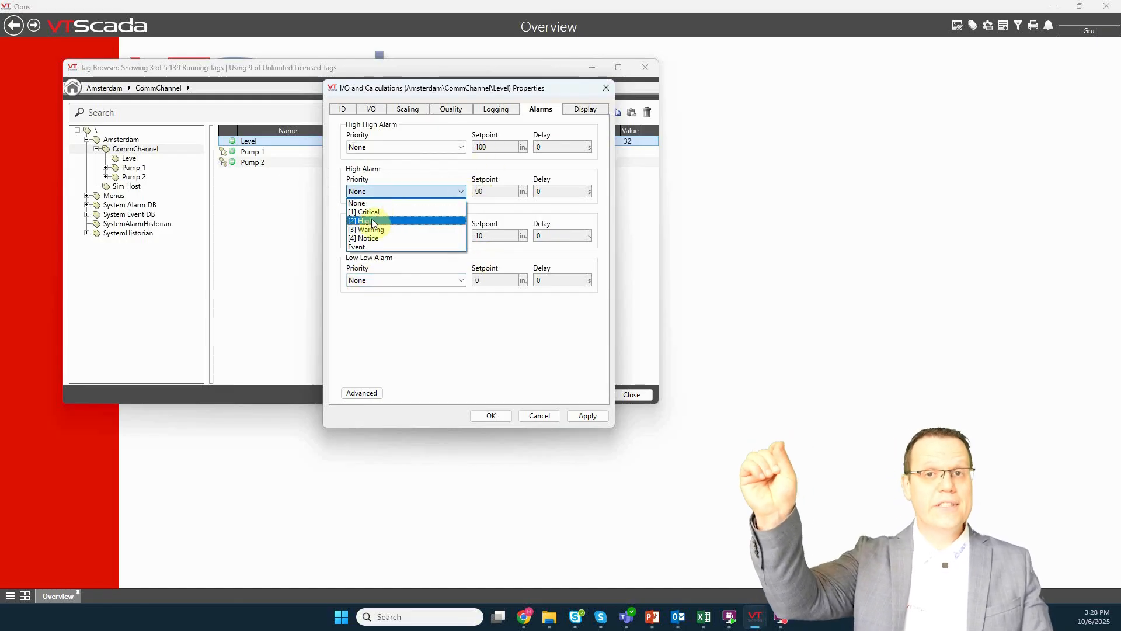
pyautogui.click(372, 221)
pyautogui.click(481, 192)
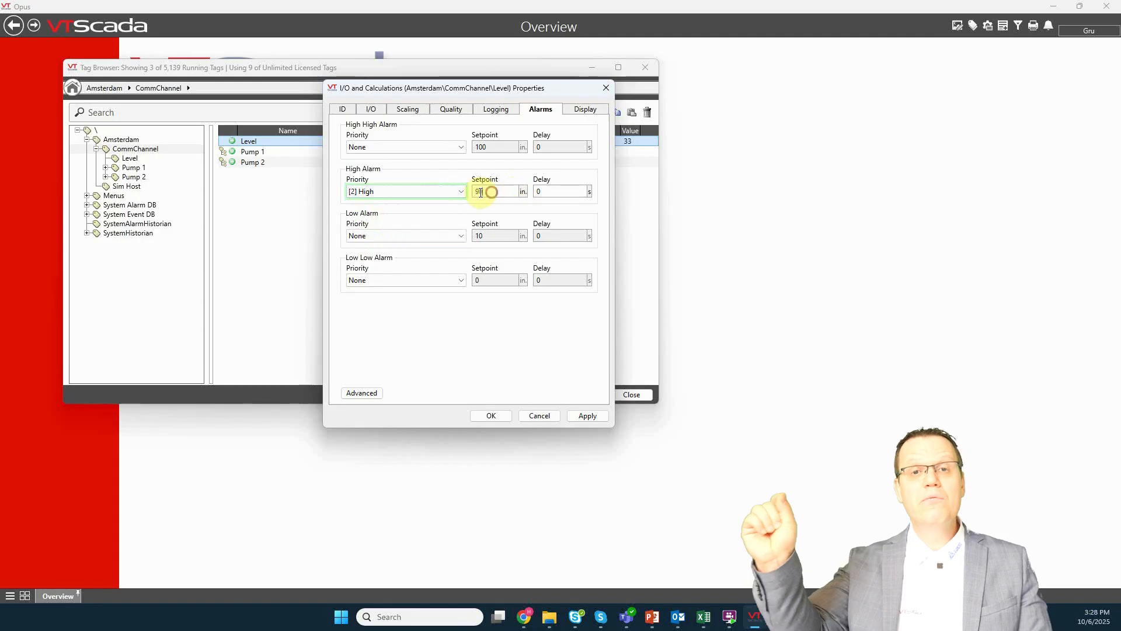
pyautogui.moveTo(481, 192); pyautogui.dragTo(469, 198)
pyautogui.write('40')
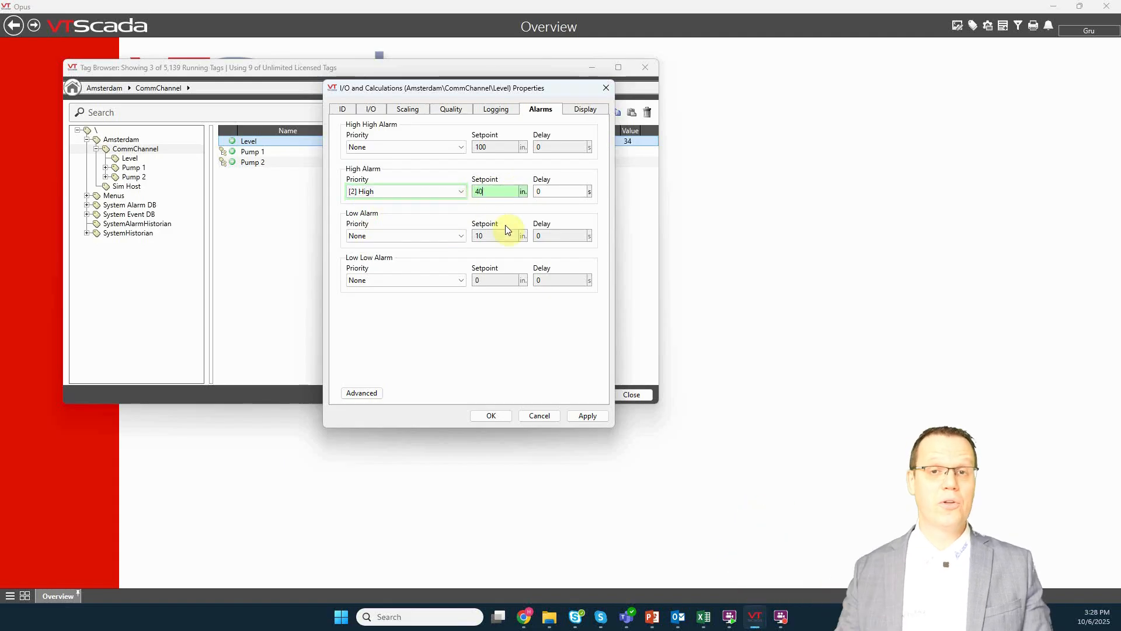
# - Set the Level tag's Low Alarm priority to [3] Warning, look over the advanced alarm settings, and apply the changes
pyautogui.click(461, 235)
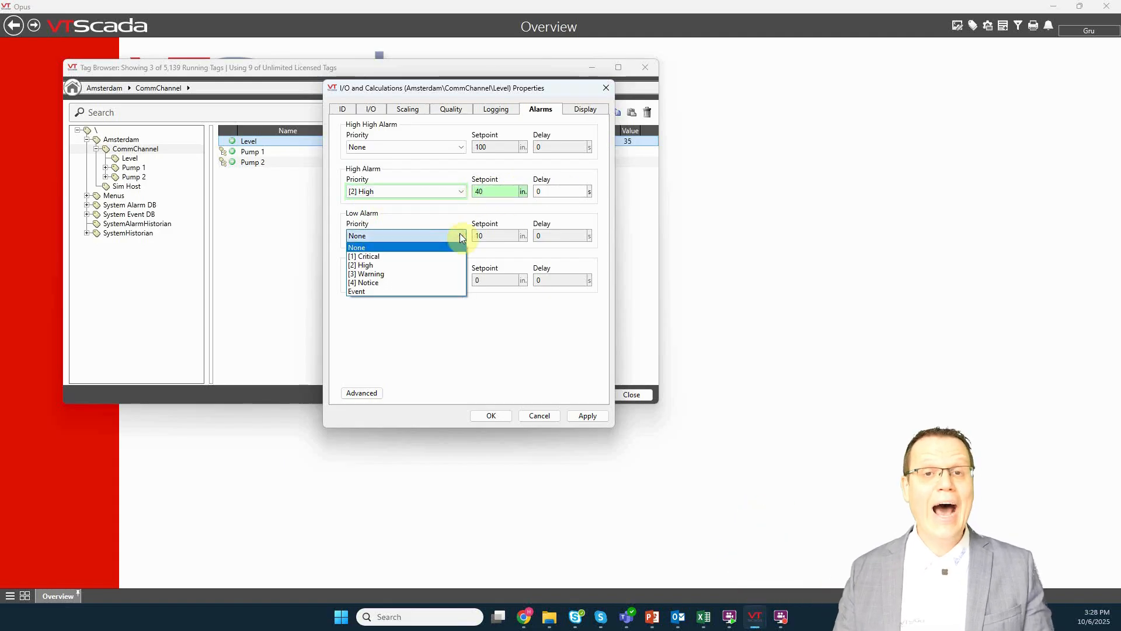
pyautogui.click(378, 274)
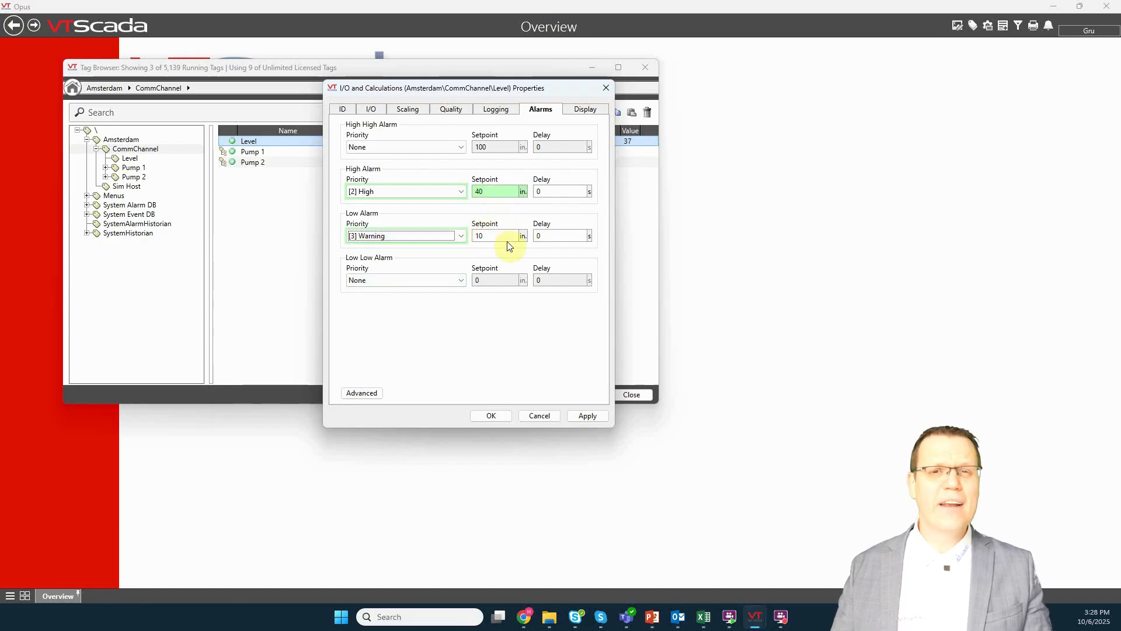
pyautogui.click(368, 393)
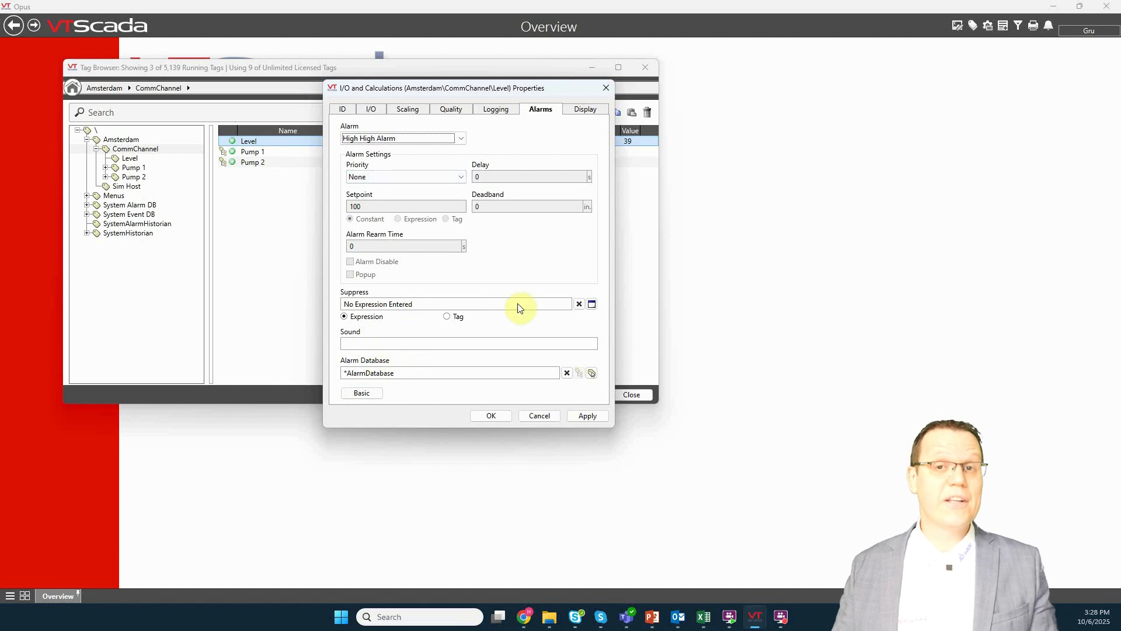
pyautogui.click(363, 394)
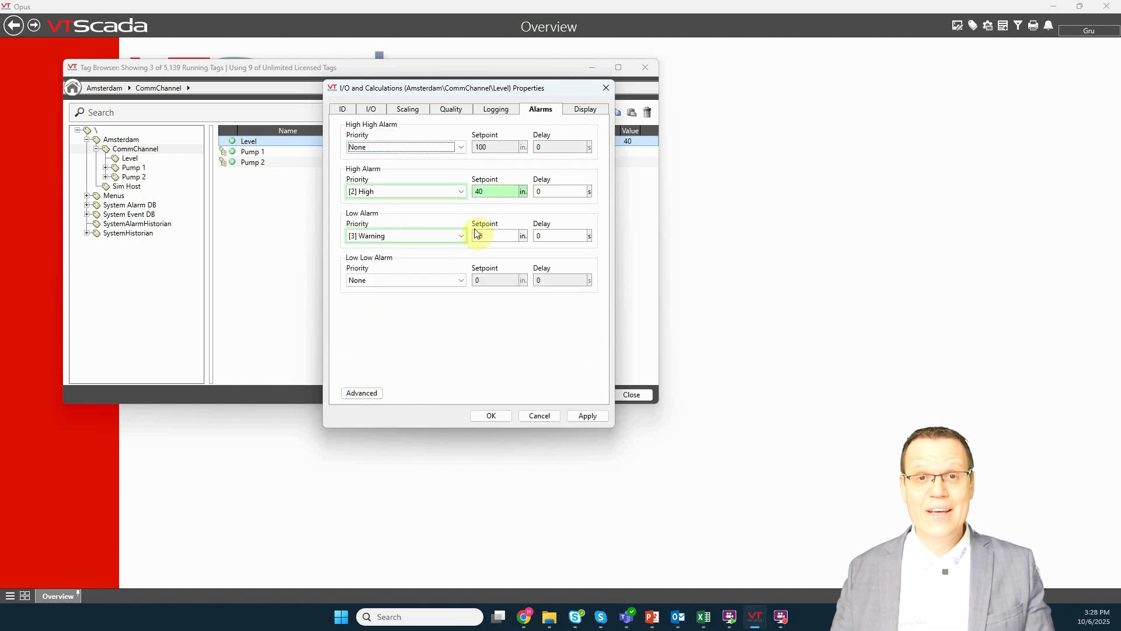
pyautogui.click(585, 415)
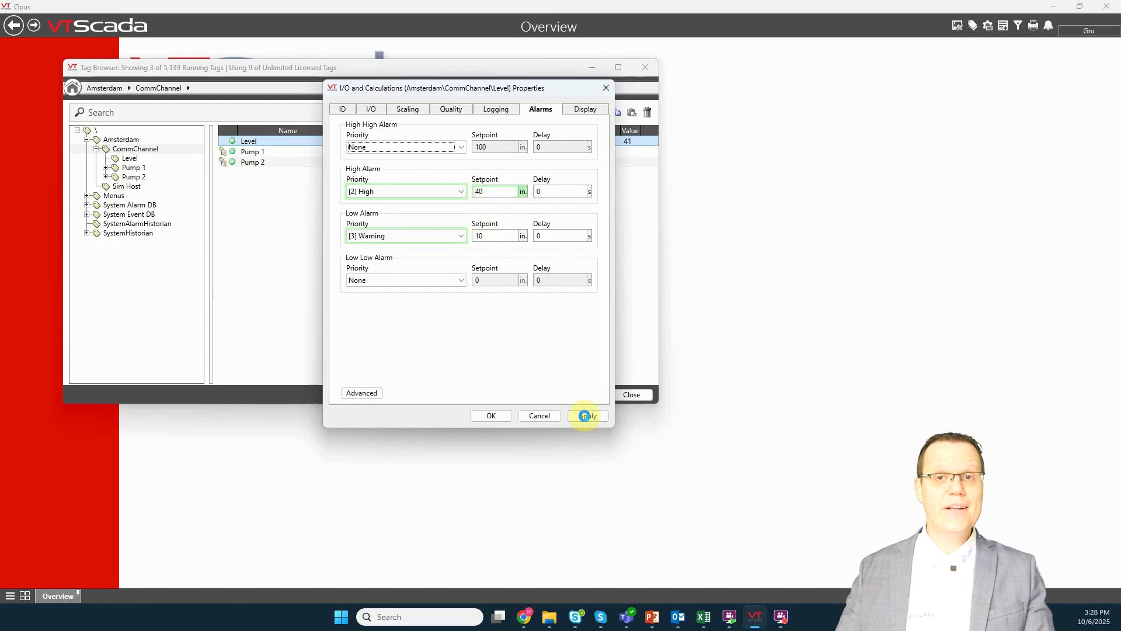
pyautogui.click(501, 416)
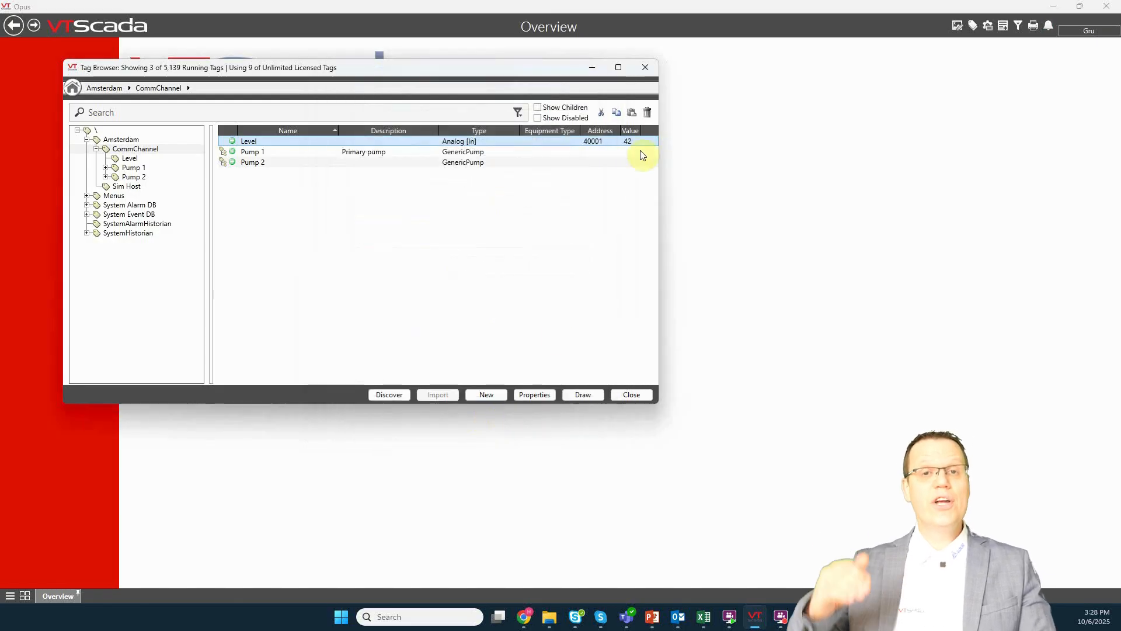
pyautogui.click(645, 68)
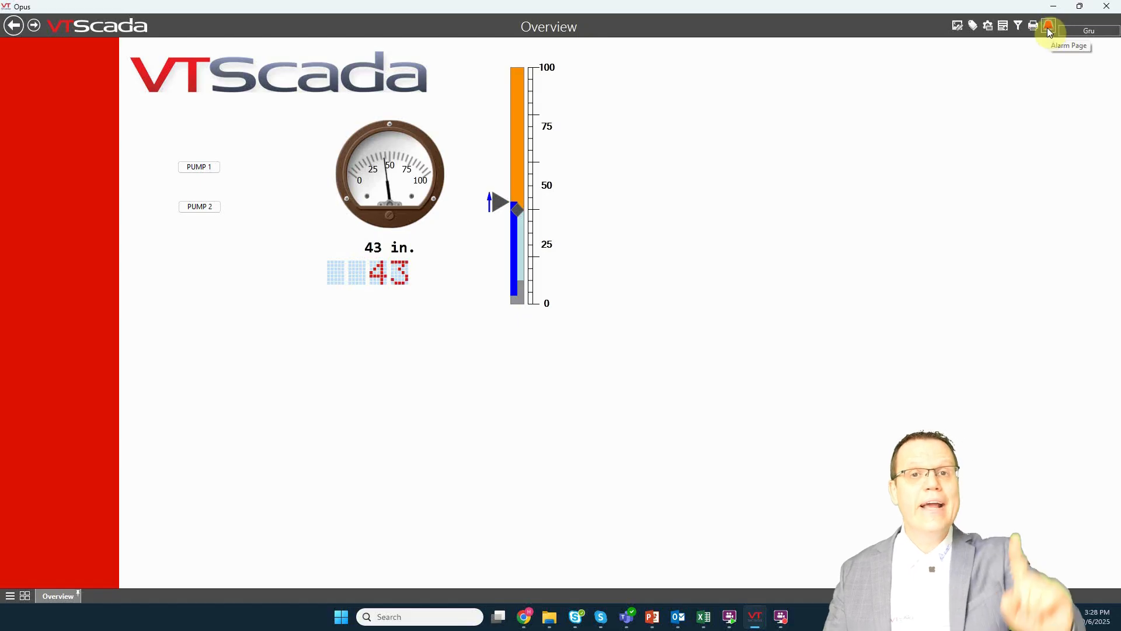
# - Acknowledge the Level HIGH alarm on the alarm page and review the configuration and statistics of the latest Level LOW record
pyautogui.click(1047, 27)
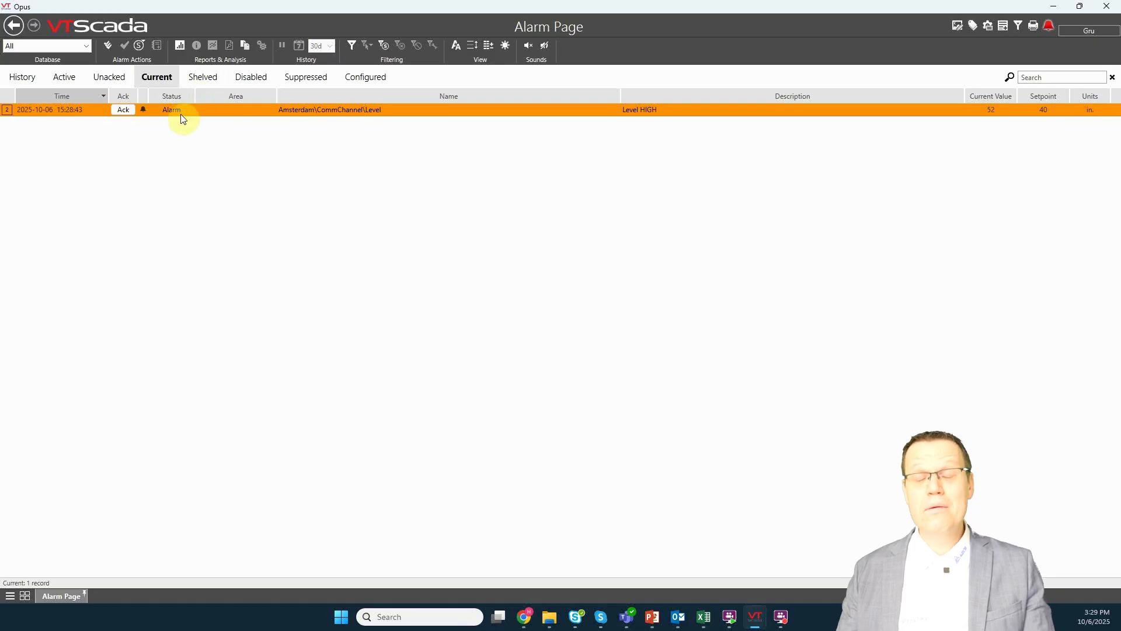
pyautogui.click(122, 109)
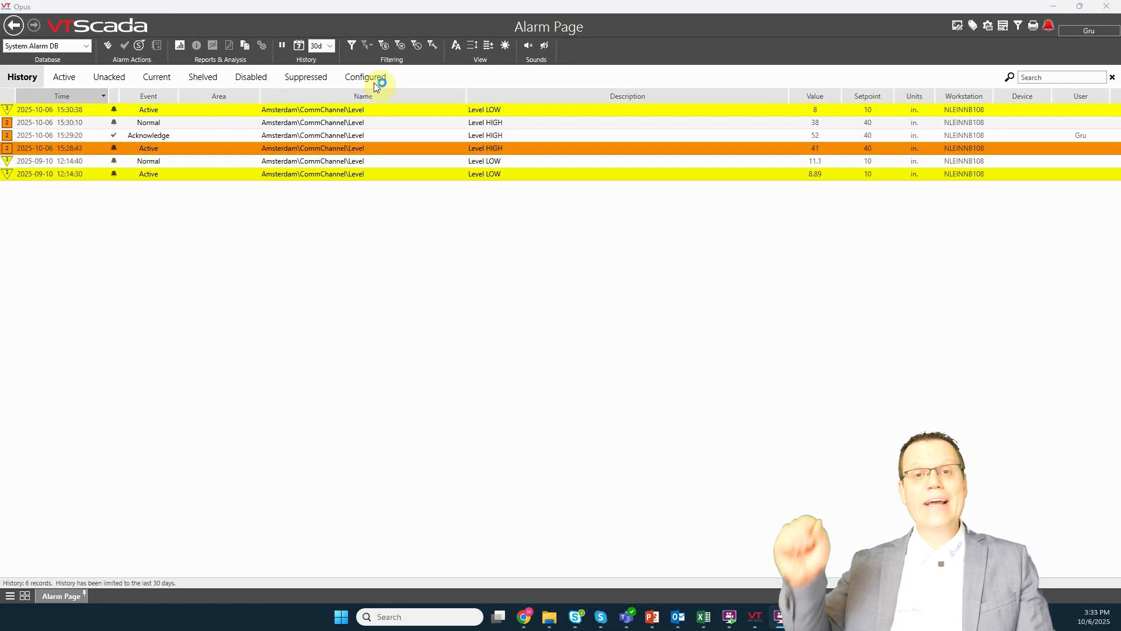
pyautogui.doubleClick(362, 111)
pyautogui.click(496, 215)
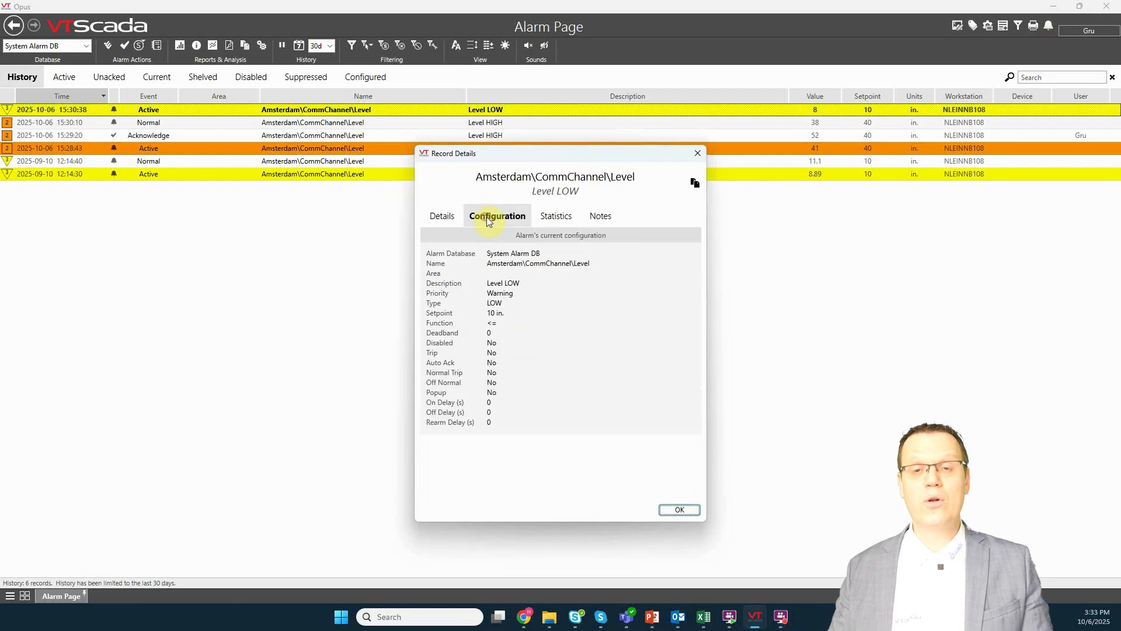
pyautogui.click(556, 216)
pyautogui.click(698, 153)
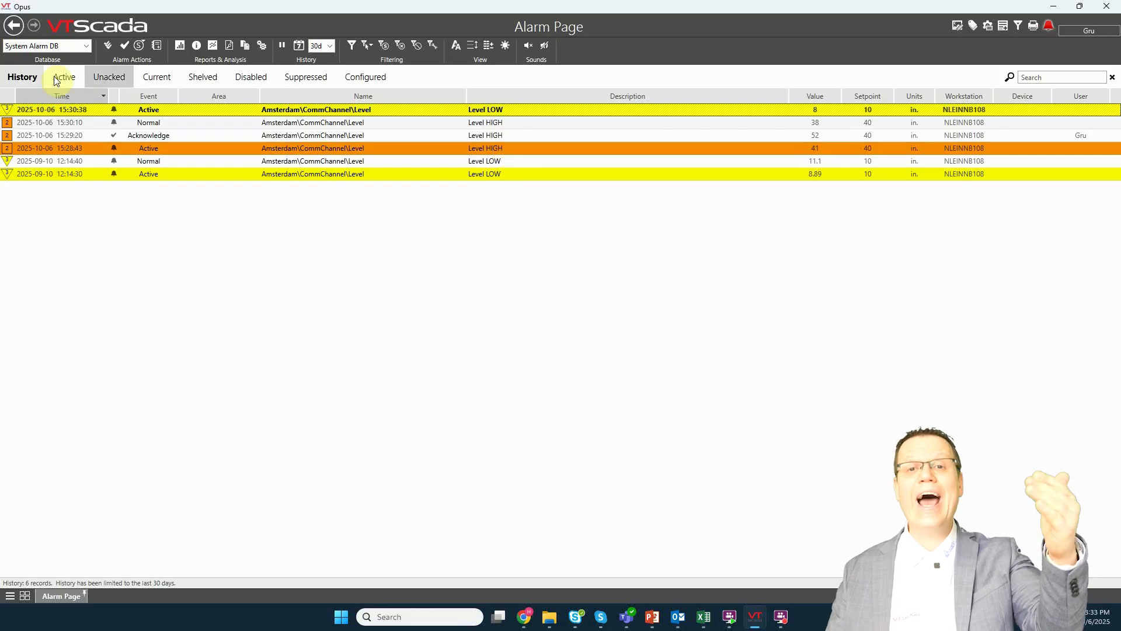
# - Return to the Overview page and open the Pump 1 controls popup
pyautogui.click(14, 25)
pyautogui.click(202, 167)
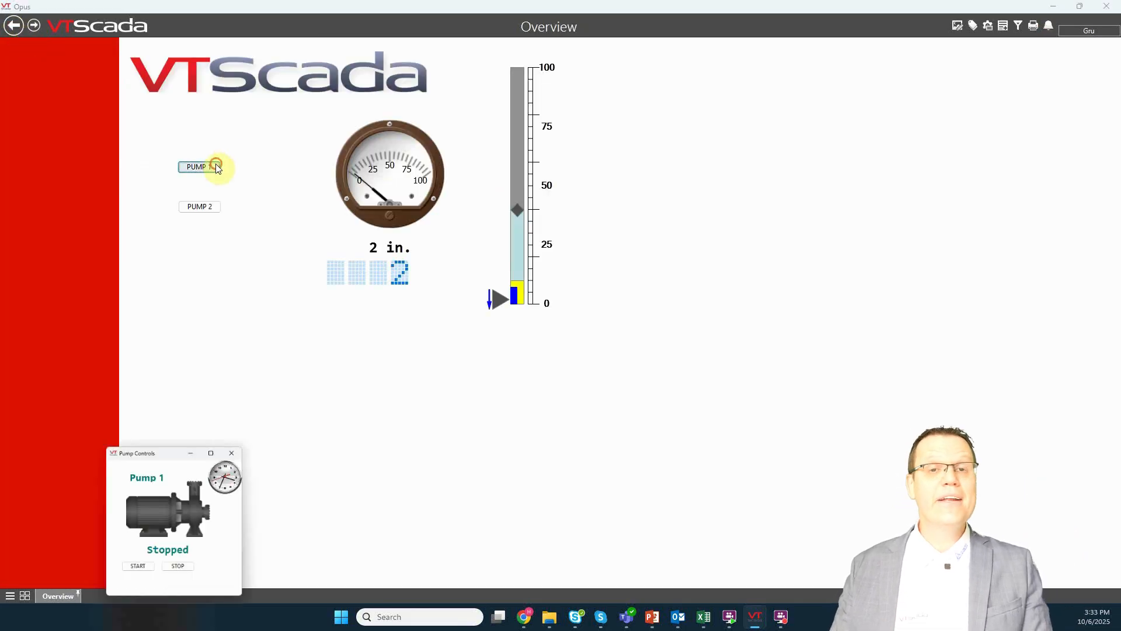
# - Configure the state alarm of Pump 1's Running tag with priority [4] Notice and Upon Change enabled, and apply it
pyautogui.click(971, 33)
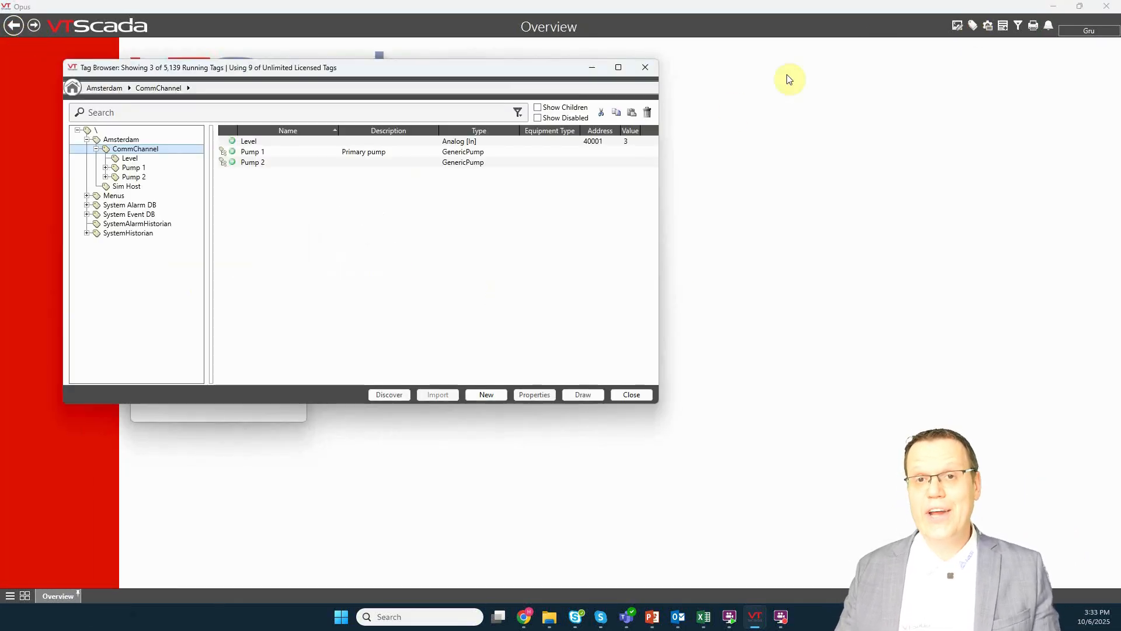
pyautogui.click(133, 167)
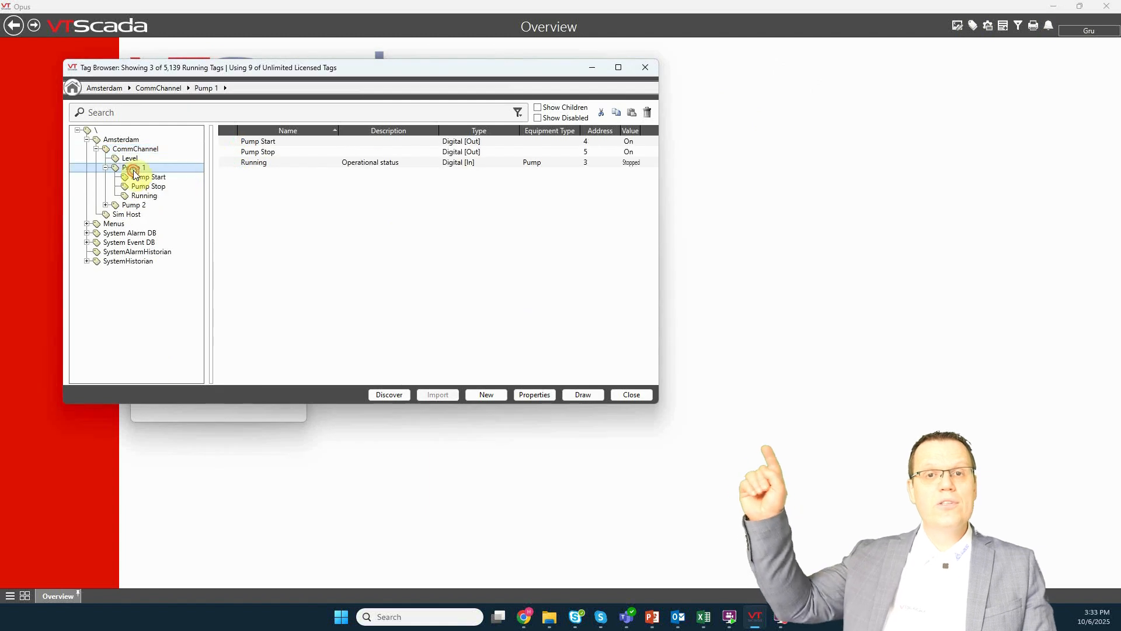
pyautogui.click(263, 164)
pyautogui.rightClick(266, 166)
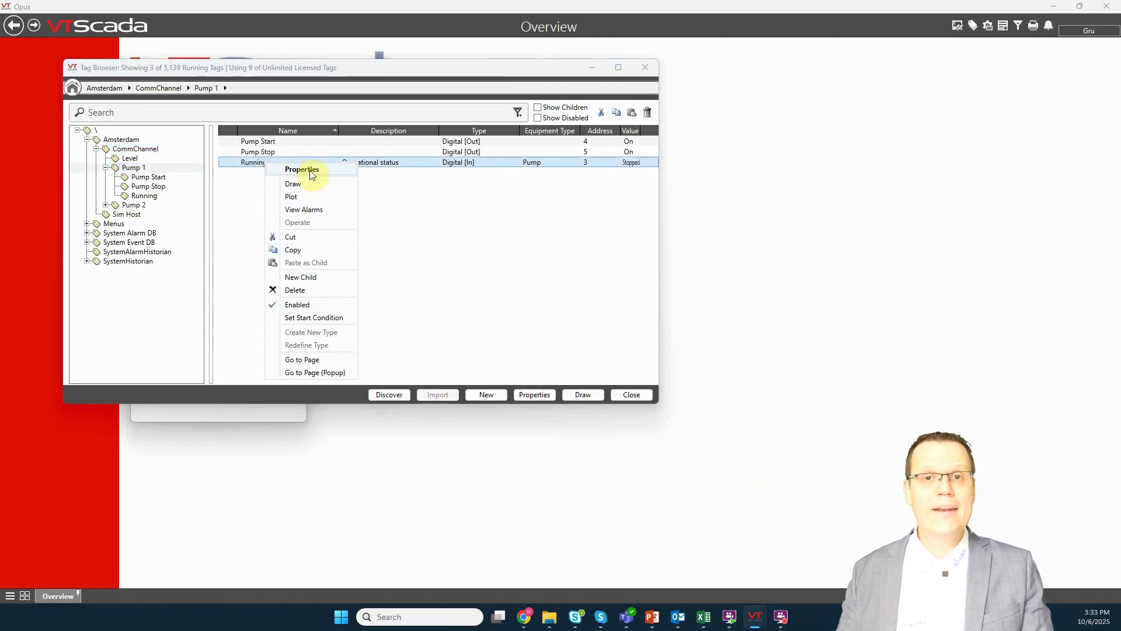
pyautogui.click(274, 169)
pyautogui.click(530, 109)
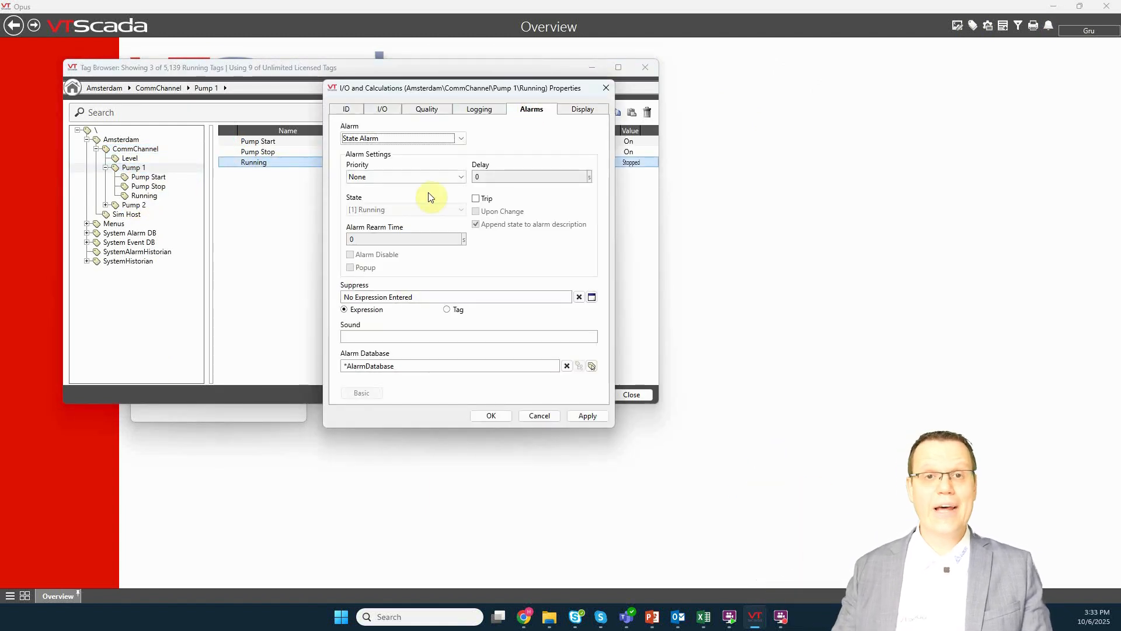
pyautogui.click(462, 177)
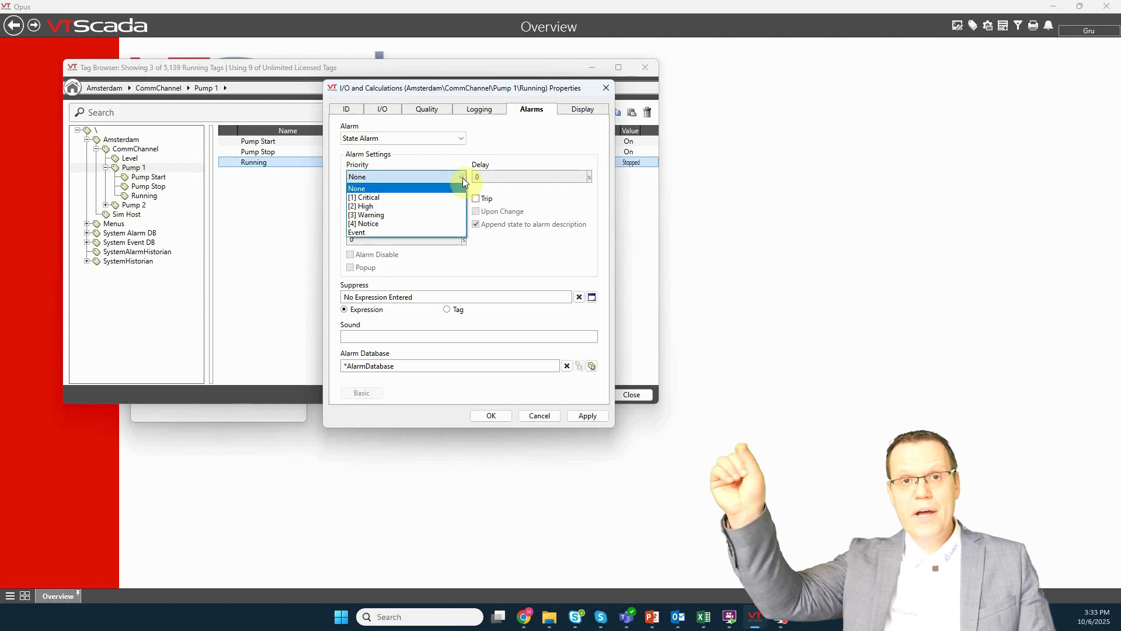
pyautogui.click(379, 225)
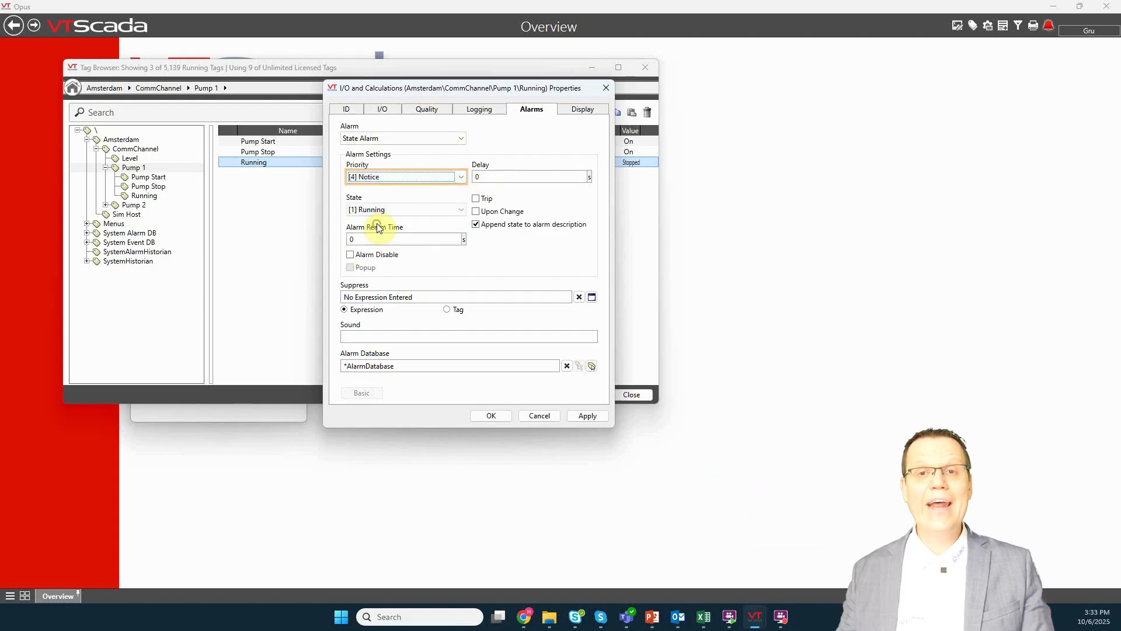
pyautogui.click(475, 212)
pyautogui.click(587, 416)
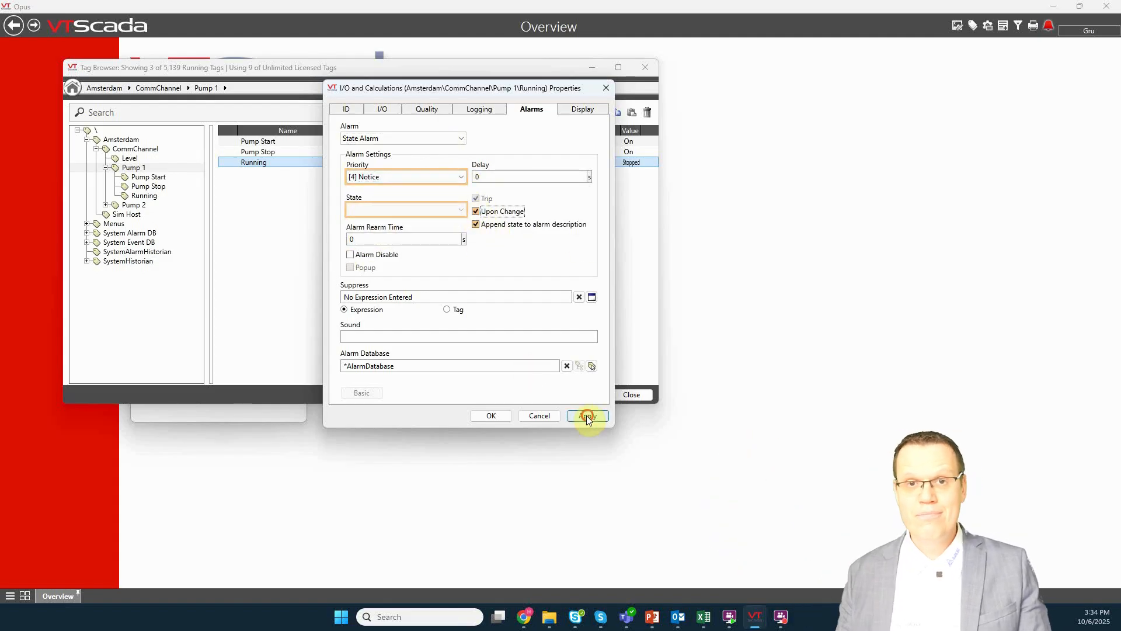
pyautogui.click(538, 416)
pyautogui.click(646, 67)
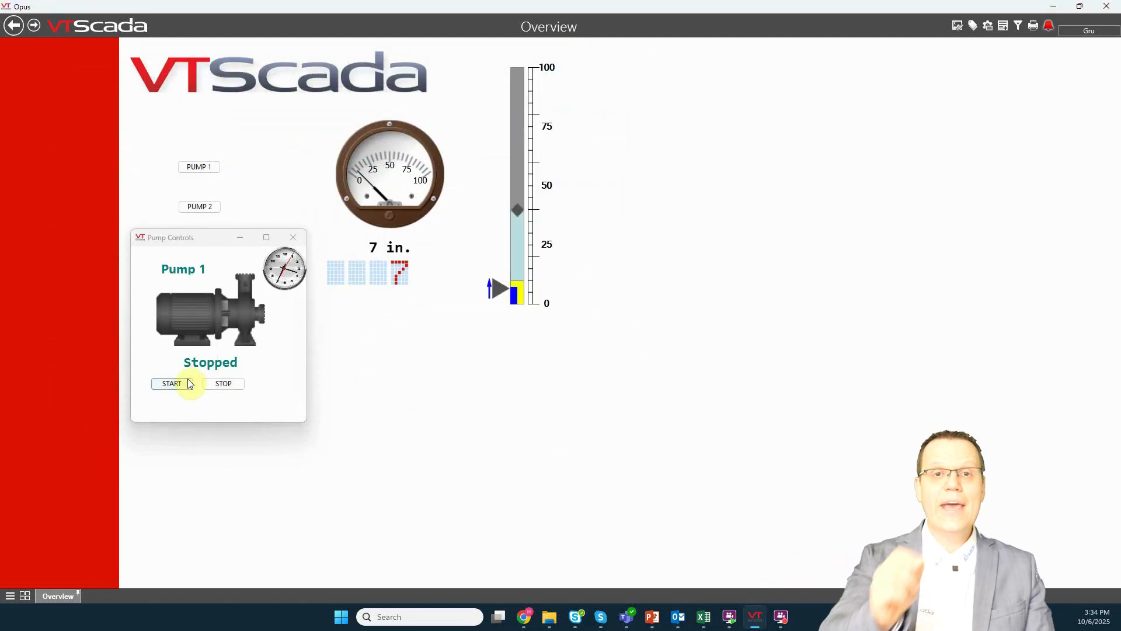
# - Test Pump 1's state alarm by starting, stopping and restarting the pump from its controls popup
pyautogui.click(172, 385)
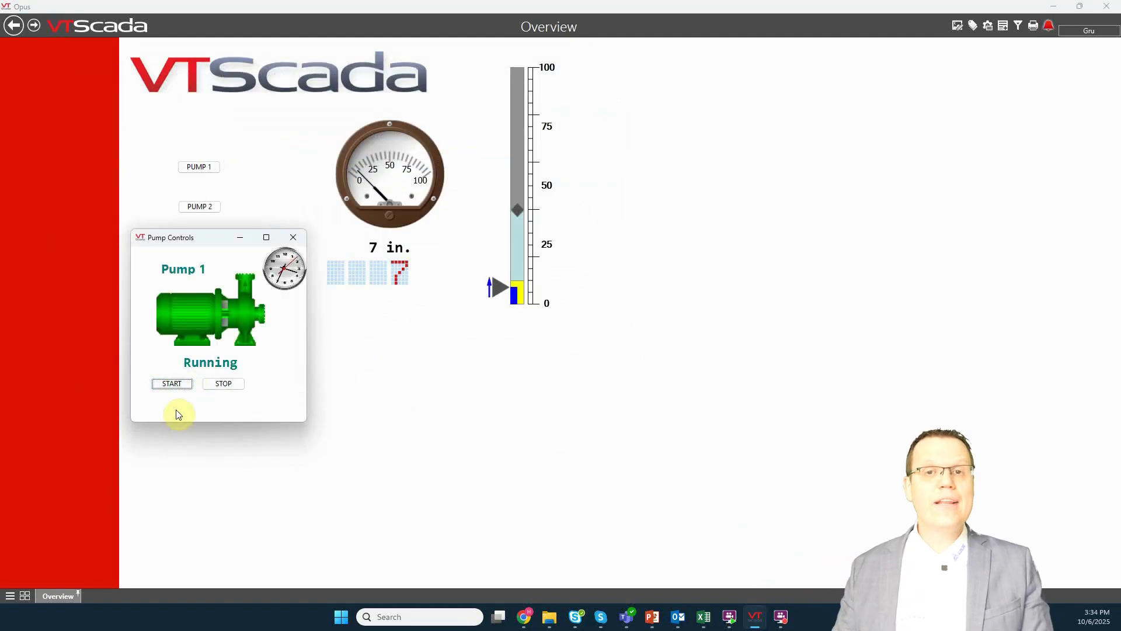
pyautogui.click(223, 385)
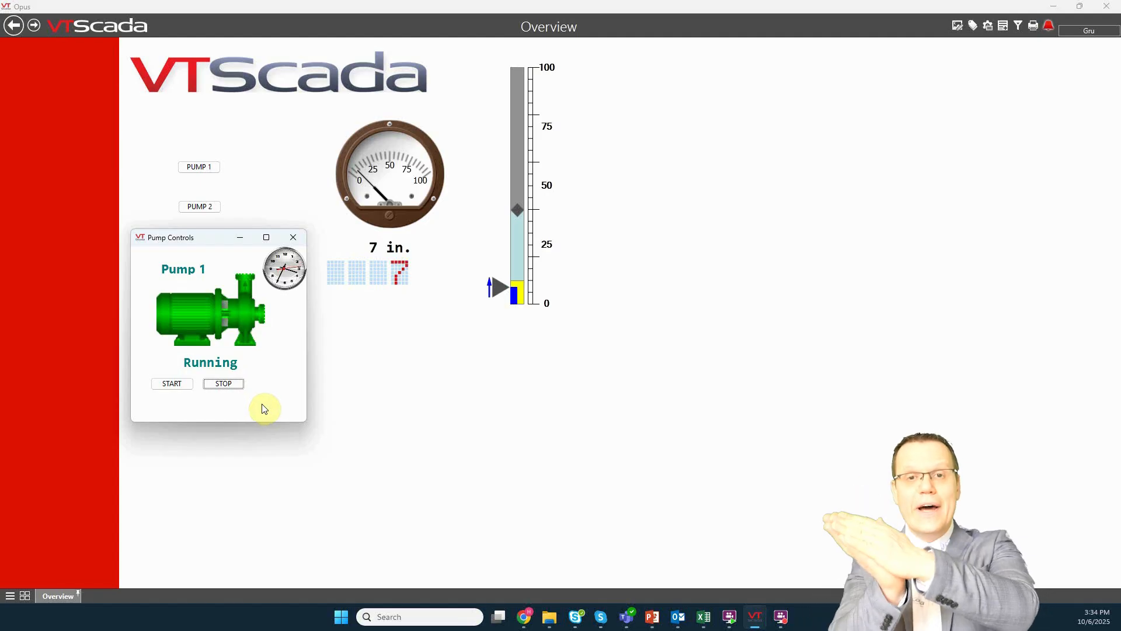
pyautogui.click(172, 384)
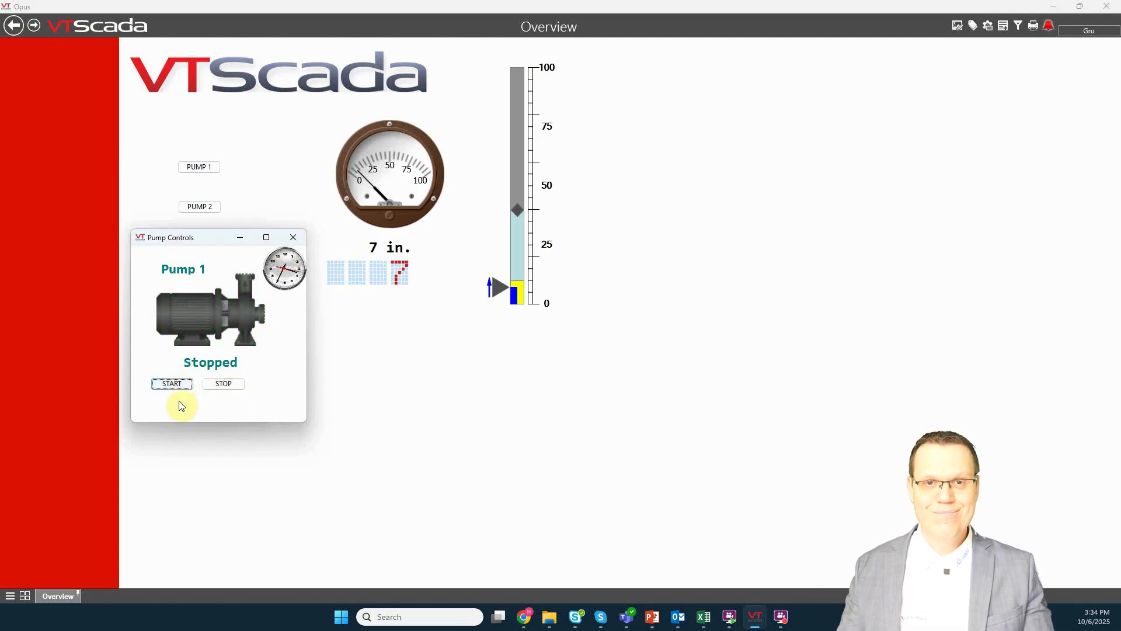
# - Open the alarm page and limit the alarm history to the System Alarm DB database
pyautogui.click(1048, 27)
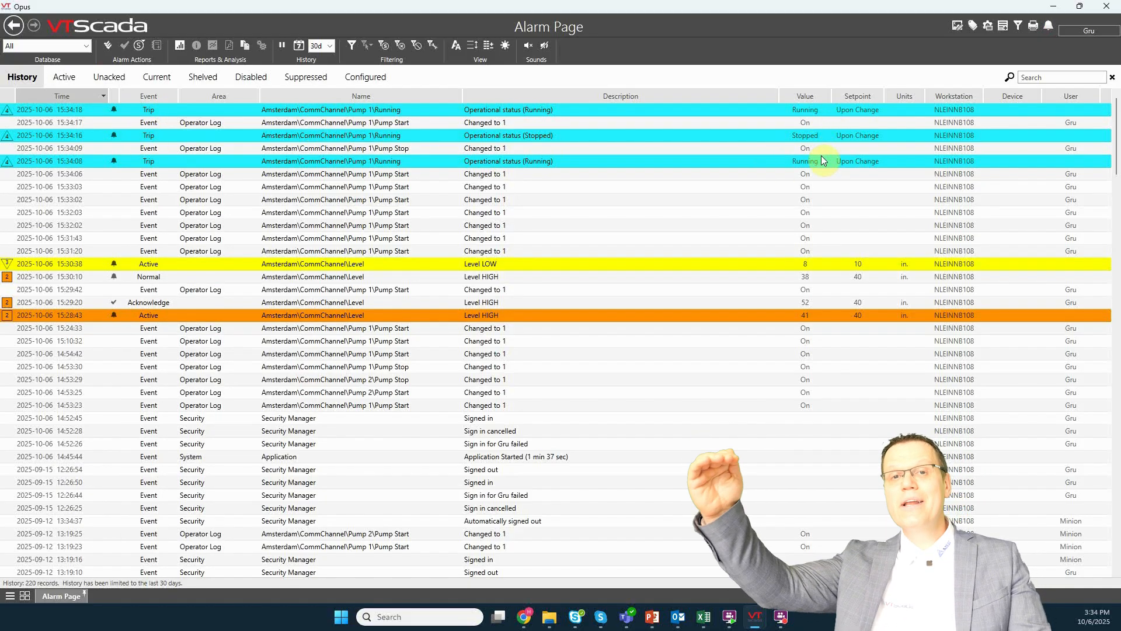
pyautogui.click(86, 46)
pyautogui.click(55, 67)
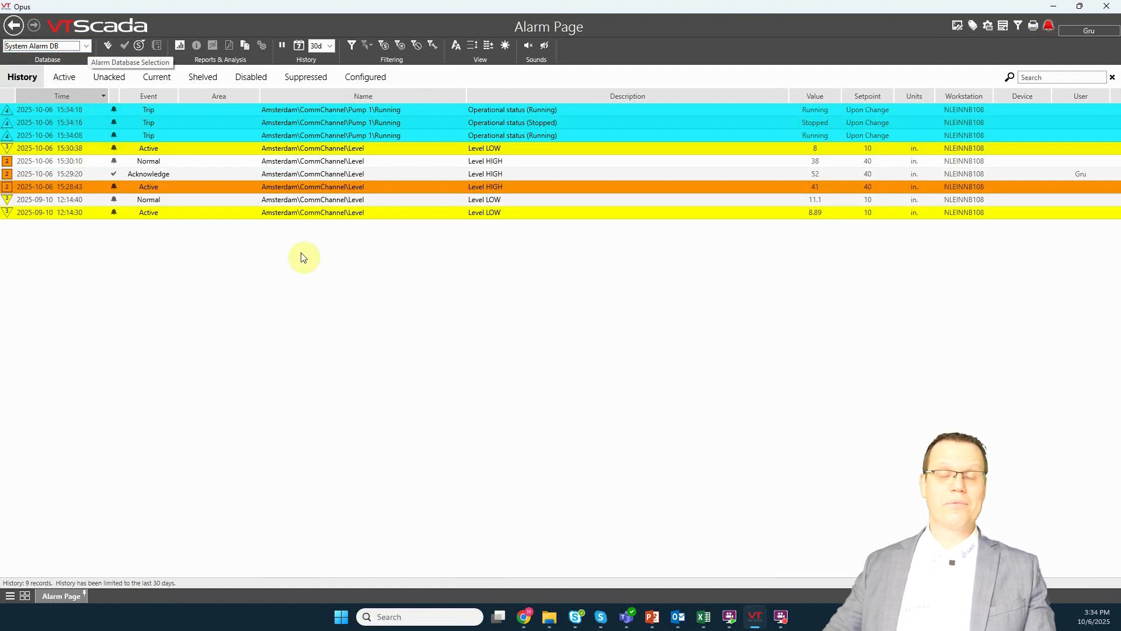
# - Acknowledge the unacknowledged Pump 1 Running and Level LOW alarms, and return to the alarm history
pyautogui.click(123, 77)
pyautogui.click(123, 109)
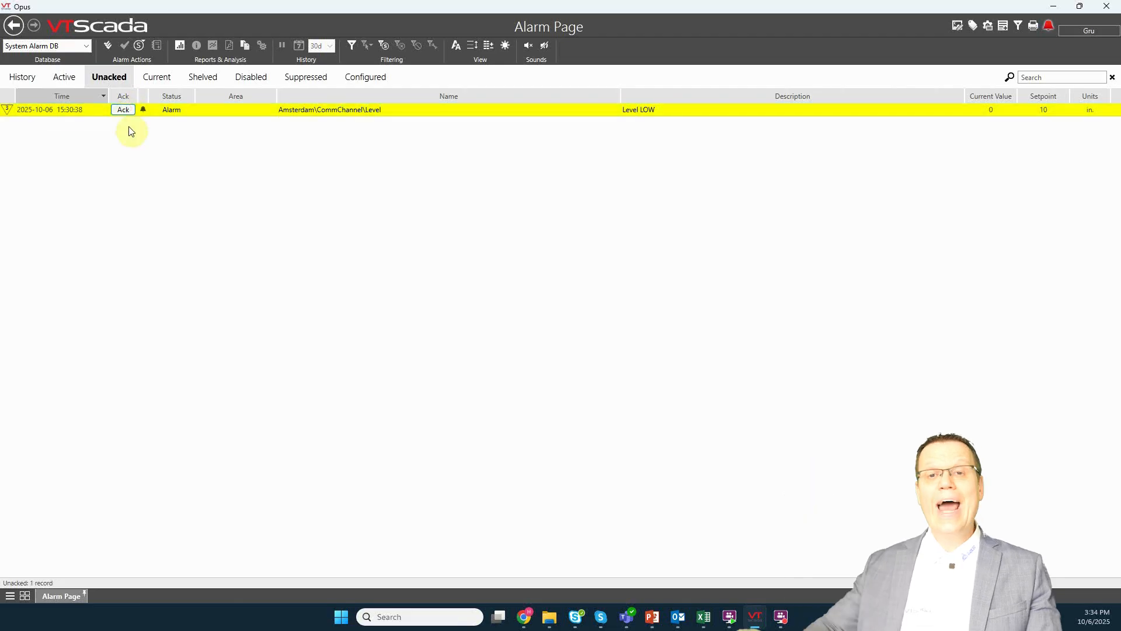
pyautogui.click(123, 109)
pyautogui.click(19, 75)
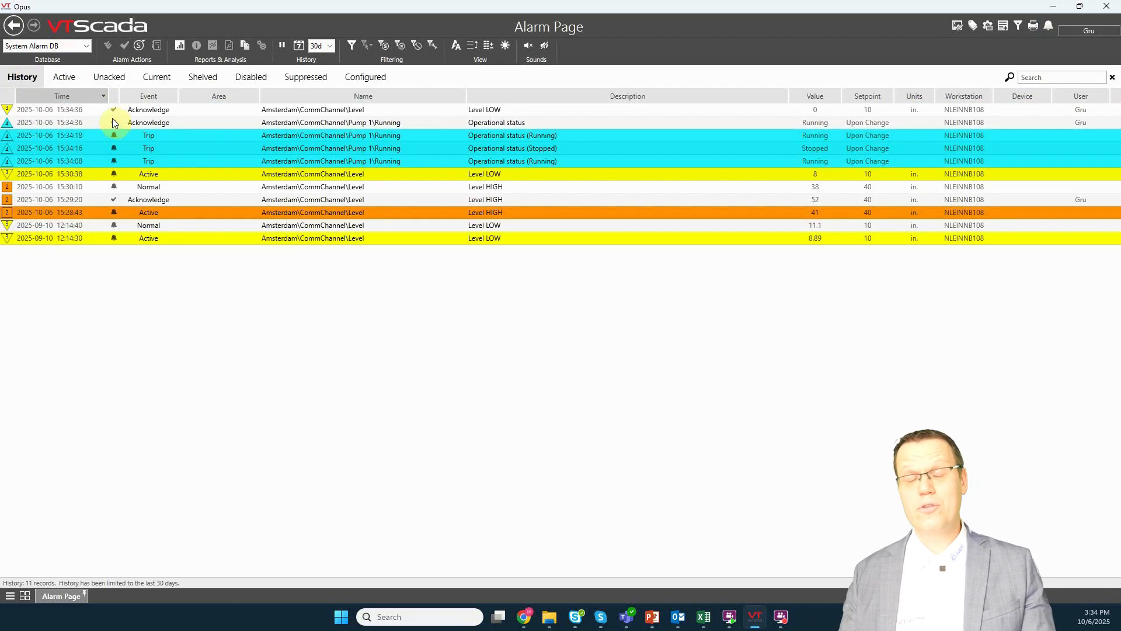
pyautogui.click(375, 292)
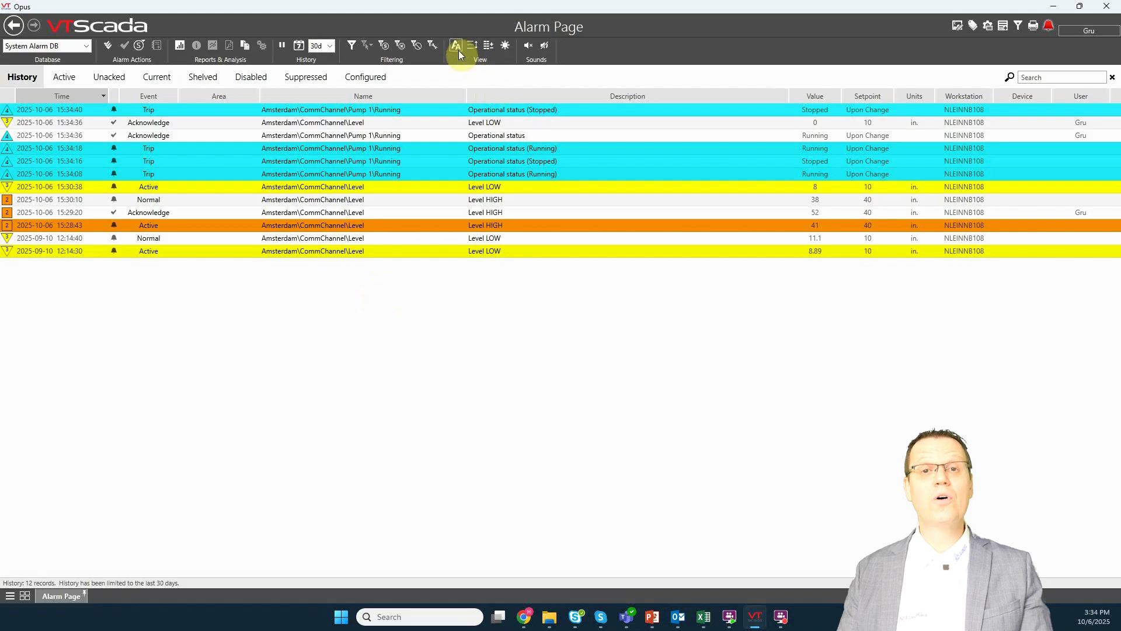
# - Look over the advanced filtering criteria for alarms and events, and close the dialog without applying a filter
pyautogui.click(352, 45)
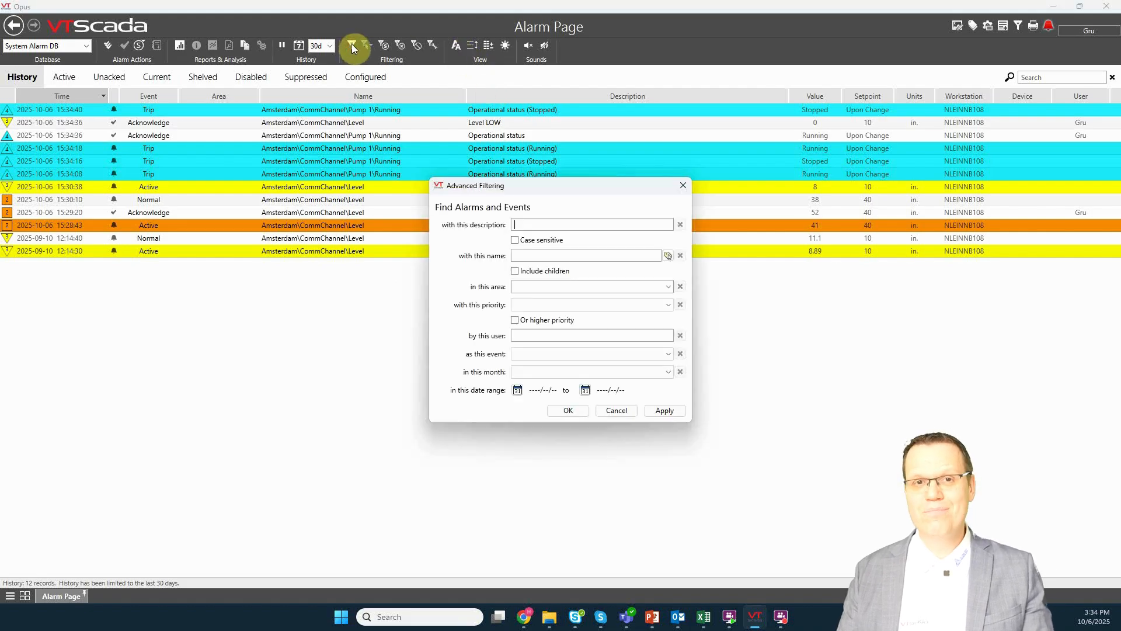
pyautogui.click(587, 354)
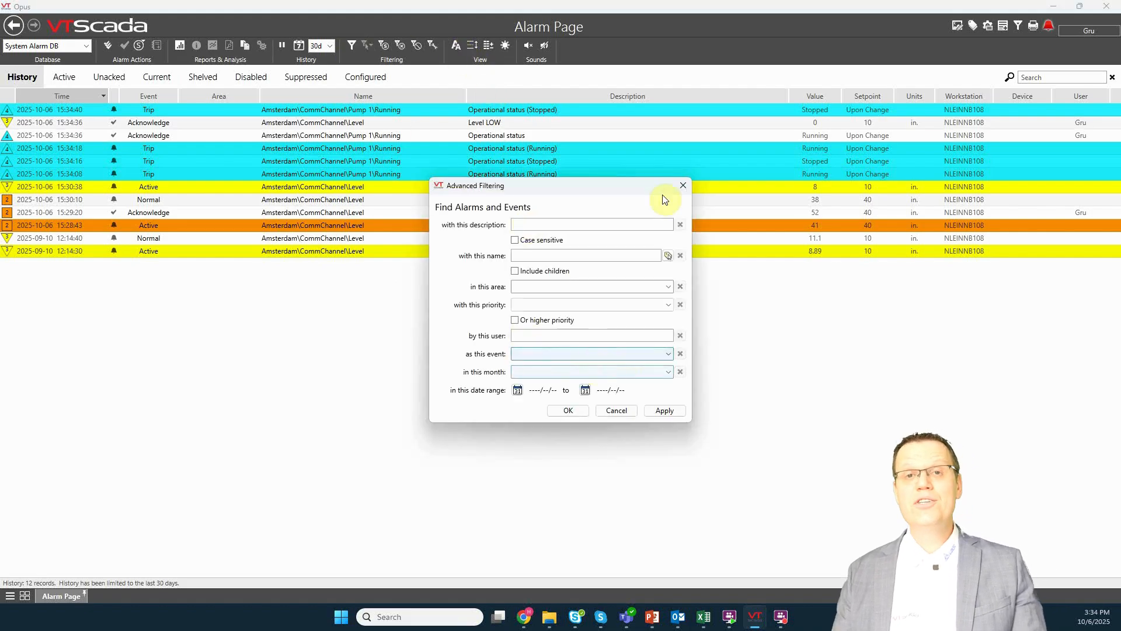
pyautogui.click(684, 185)
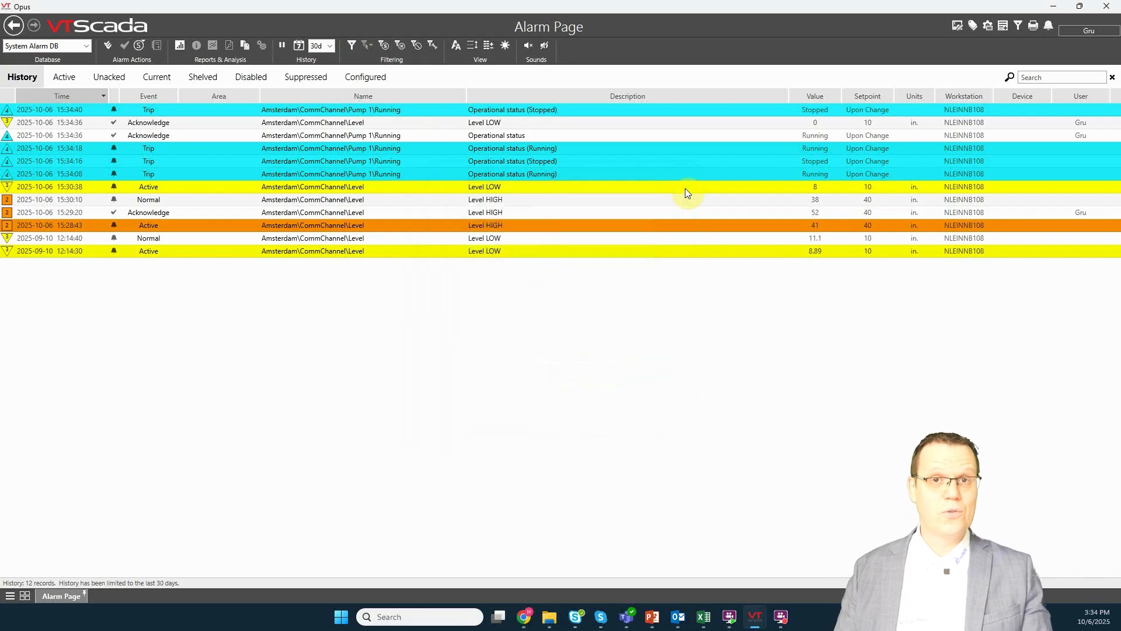
# - Review the Bad Actors, Distribution of Priorities, History and Alarm Flood views of the alarm reports, and close the reports
pyautogui.click(179, 46)
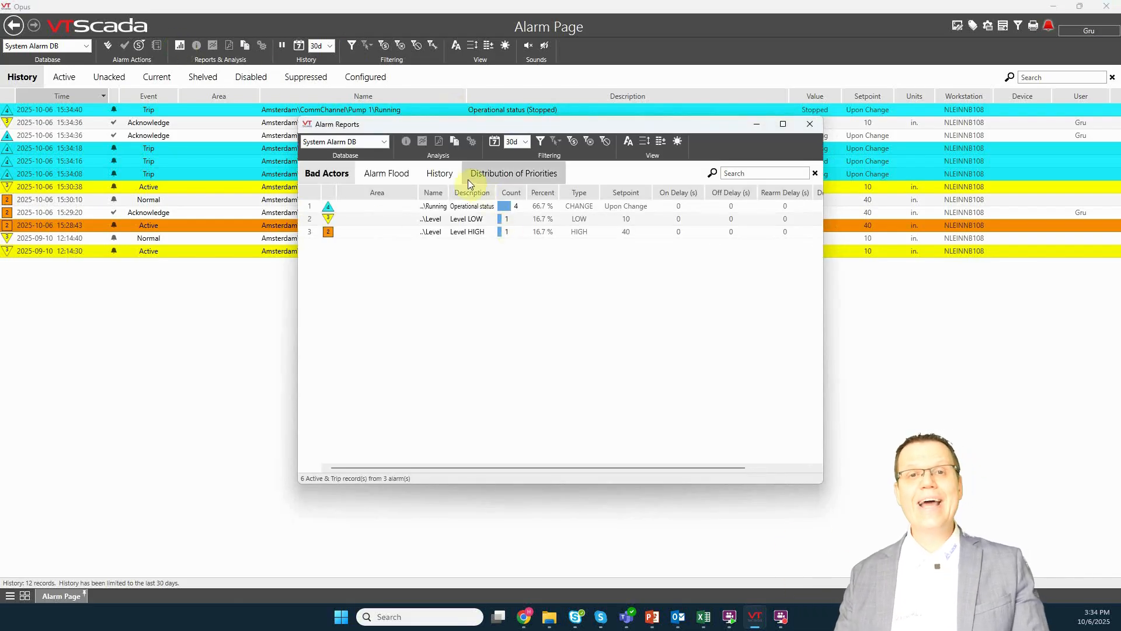
pyautogui.click(514, 174)
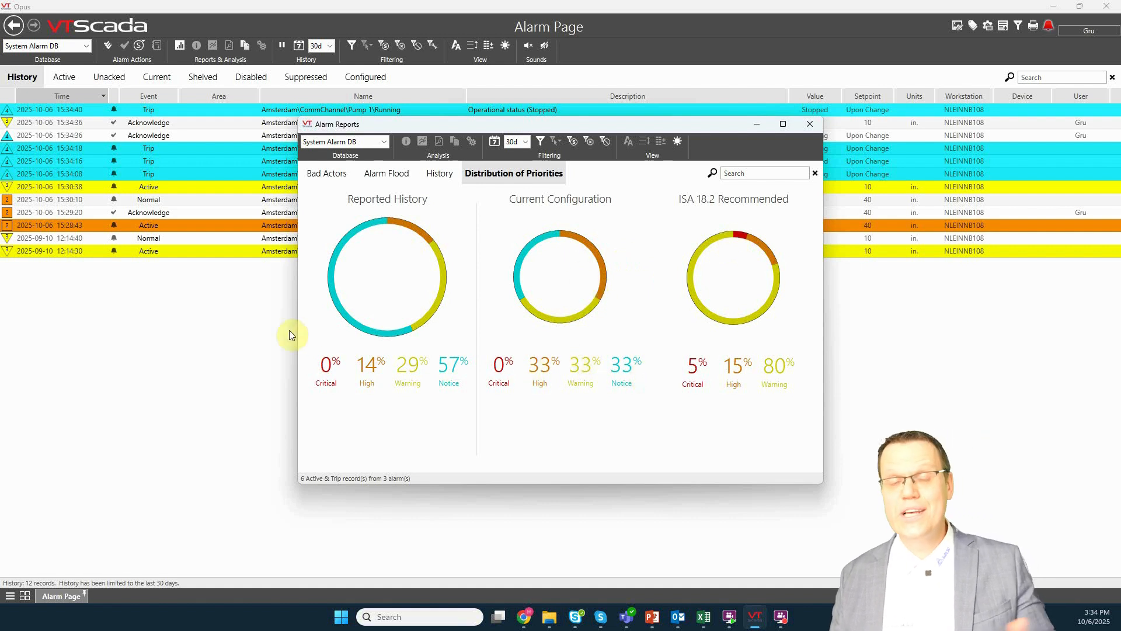
pyautogui.click(440, 175)
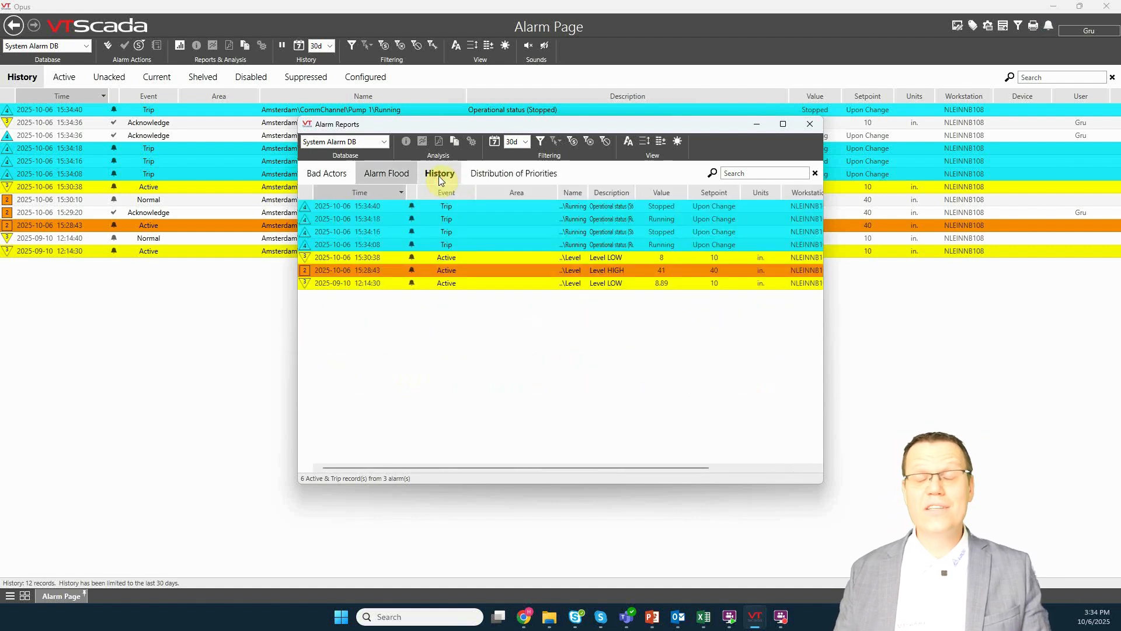
pyautogui.click(387, 174)
pyautogui.click(349, 174)
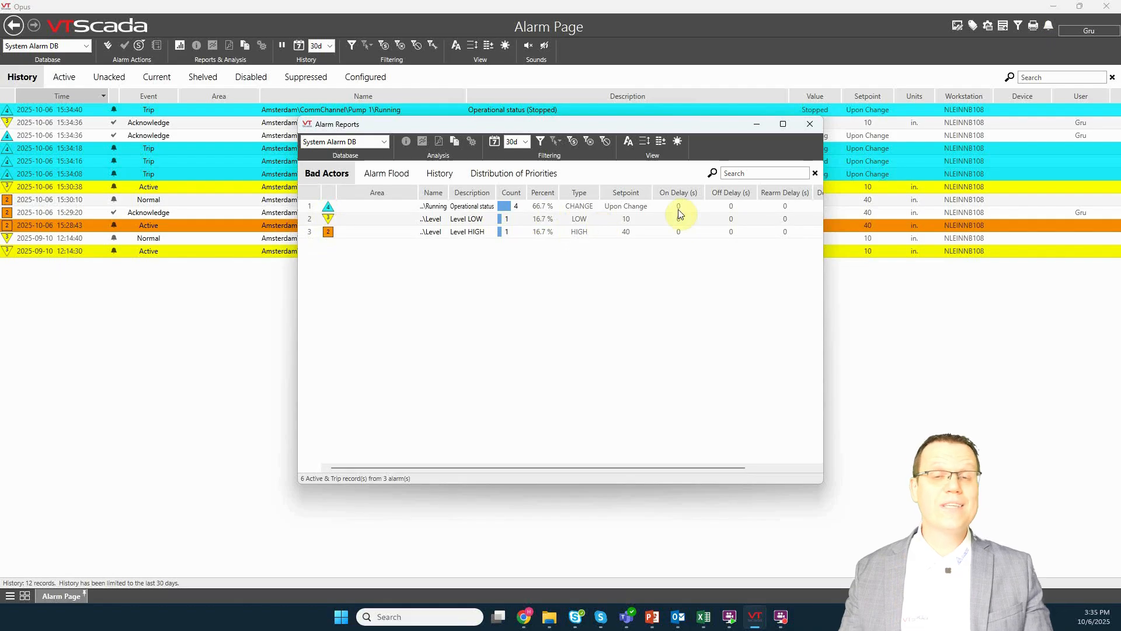
pyautogui.click(816, 128)
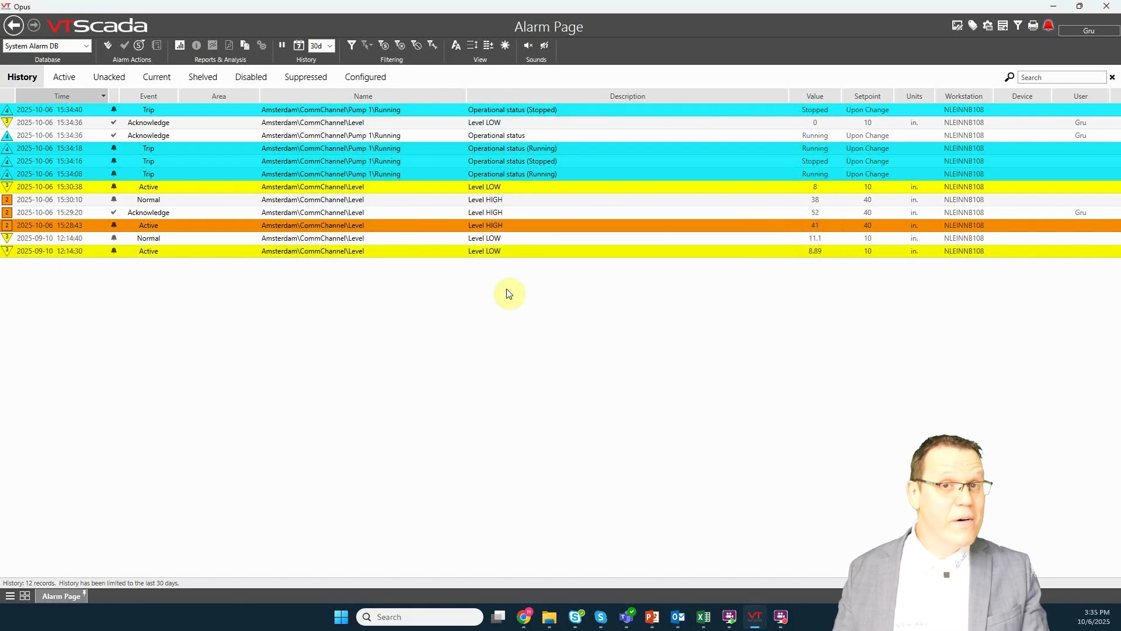
# - Open the Overview page in Idea Studio and place an Alarm List beside the level bar, sized about 901 x 270 px
pyautogui.click(15, 28)
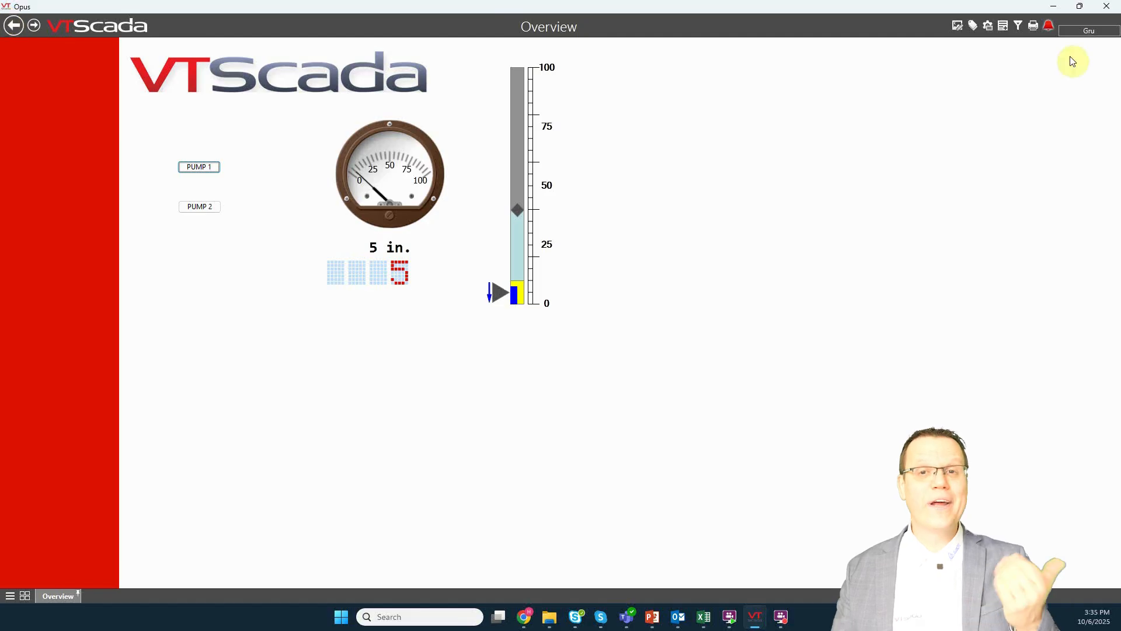
pyautogui.click(958, 26)
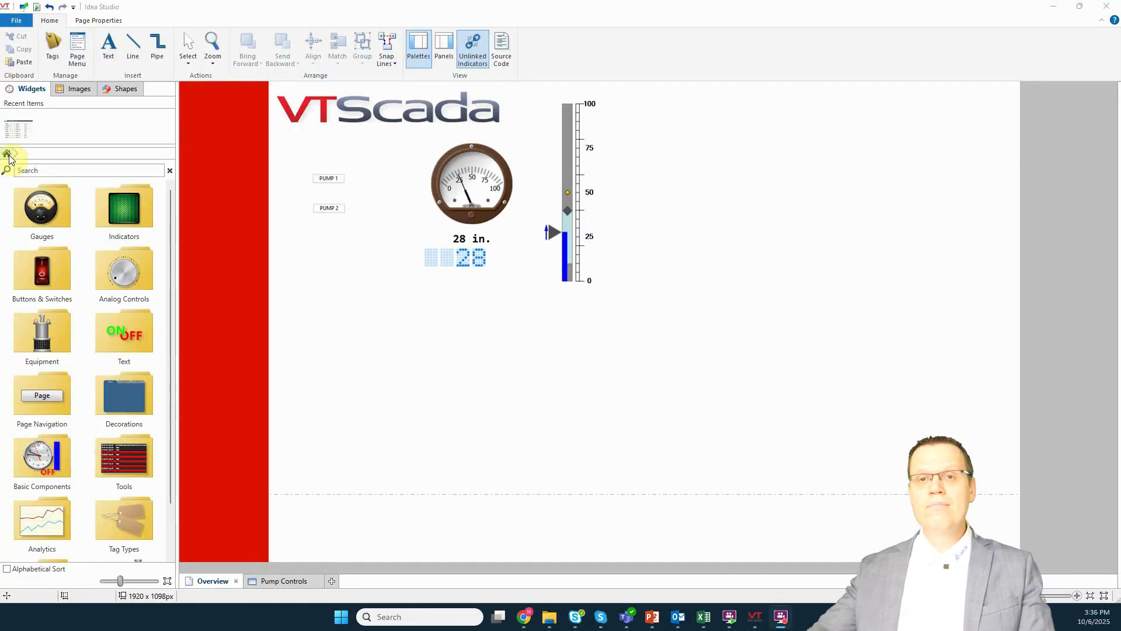
pyautogui.click(121, 452)
pyautogui.click(42, 212)
pyautogui.moveTo(43, 216); pyautogui.dragTo(819, 271)
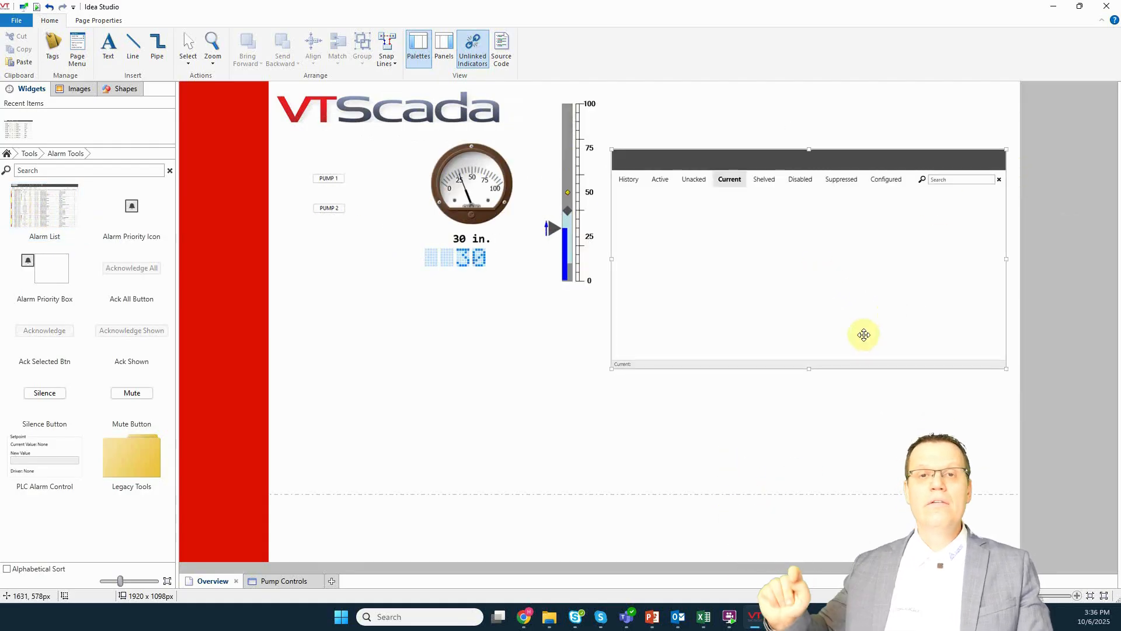
pyautogui.moveTo(809, 367); pyautogui.dragTo(808, 267)
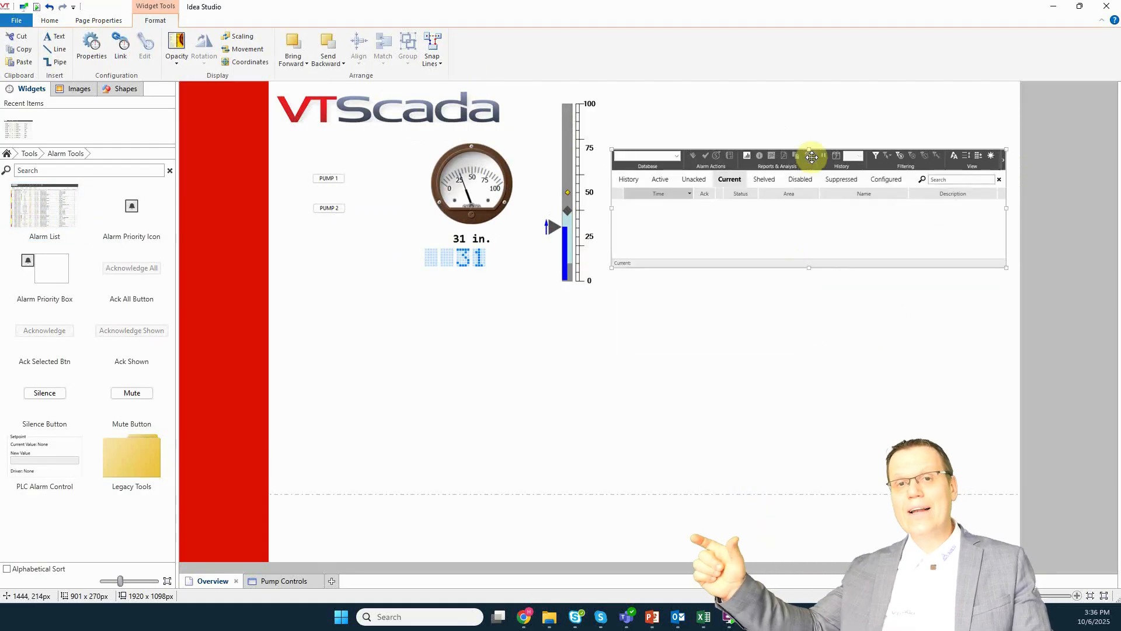
# - Configure the Alarm List with 4 lines and without column titles, active filters, border or theme color in its toolbar
pyautogui.rightClick(816, 158)
pyautogui.click(847, 174)
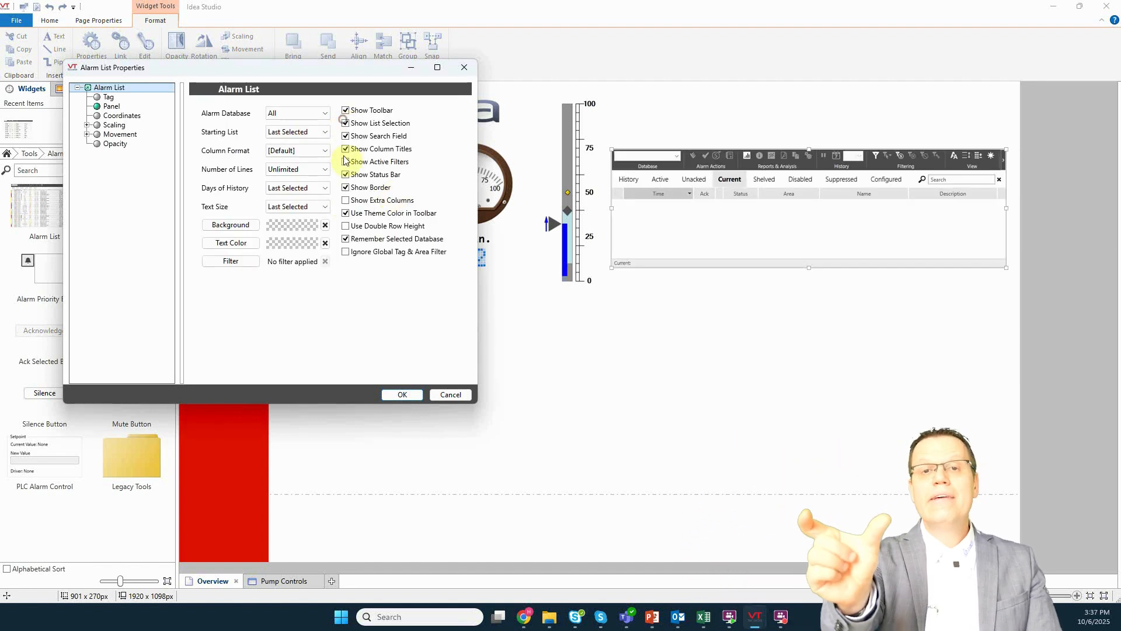
pyautogui.click(345, 149)
pyautogui.click(345, 161)
pyautogui.click(345, 187)
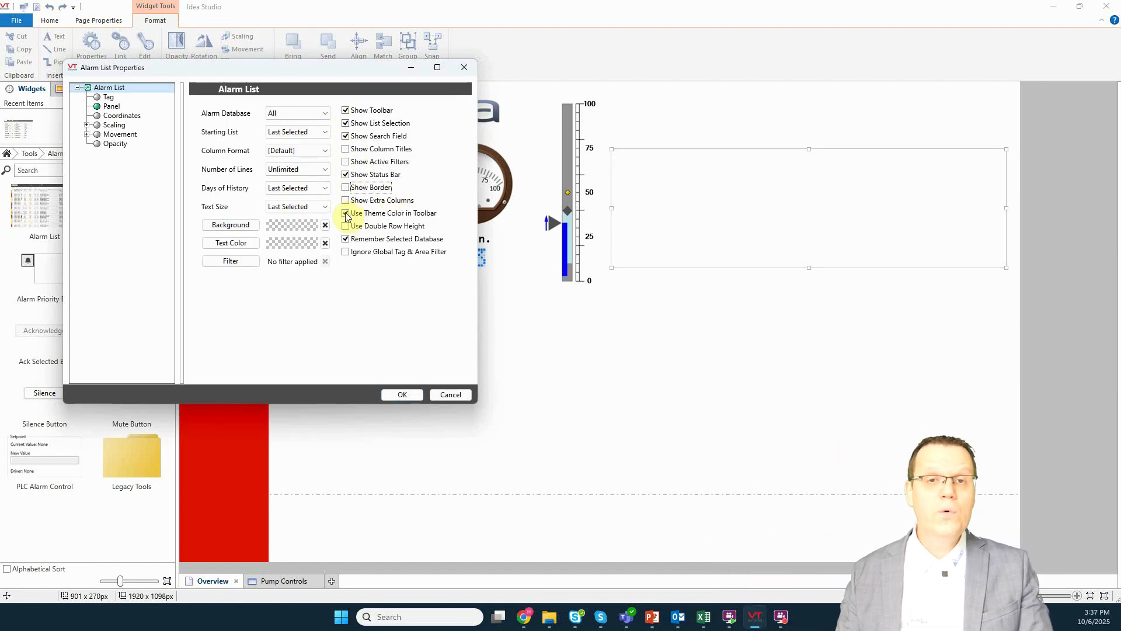
pyautogui.click(320, 169)
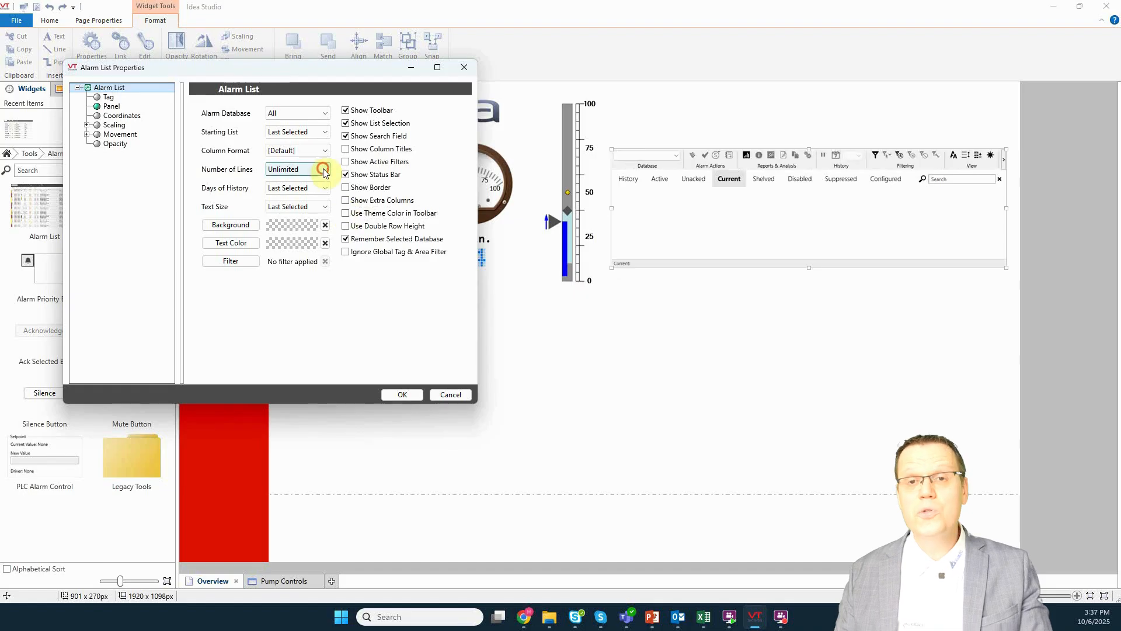
pyautogui.click(286, 207)
pyautogui.click(402, 394)
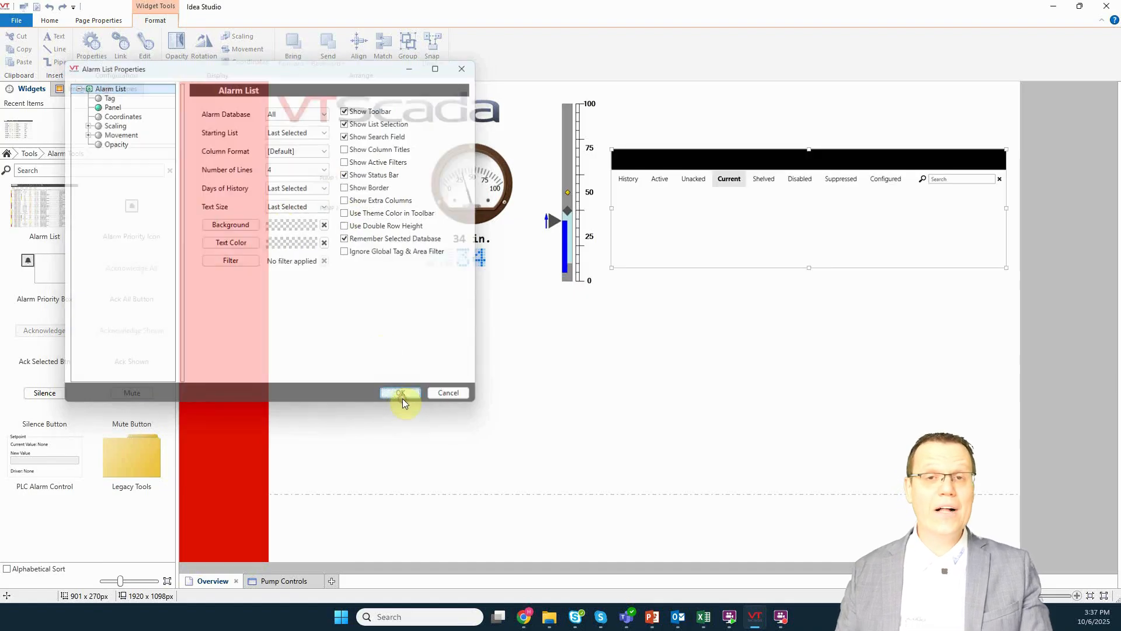
# - Save the page changes and show the History list in the Overview page's Alarm List
pyautogui.click(36, 7)
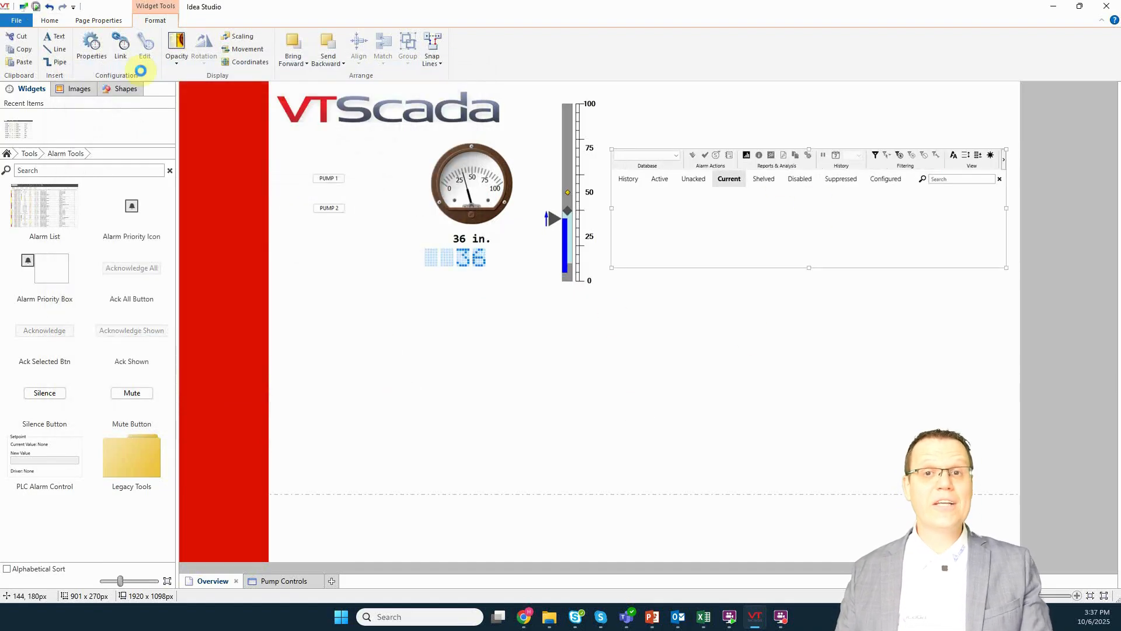
pyautogui.click(700, 186)
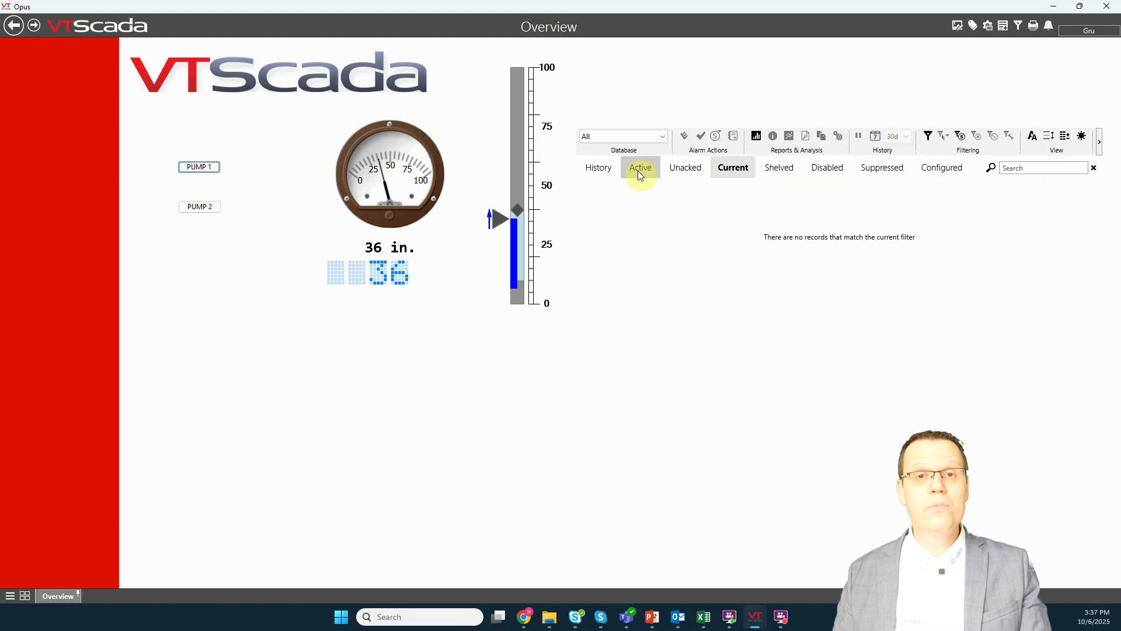
pyautogui.click(599, 168)
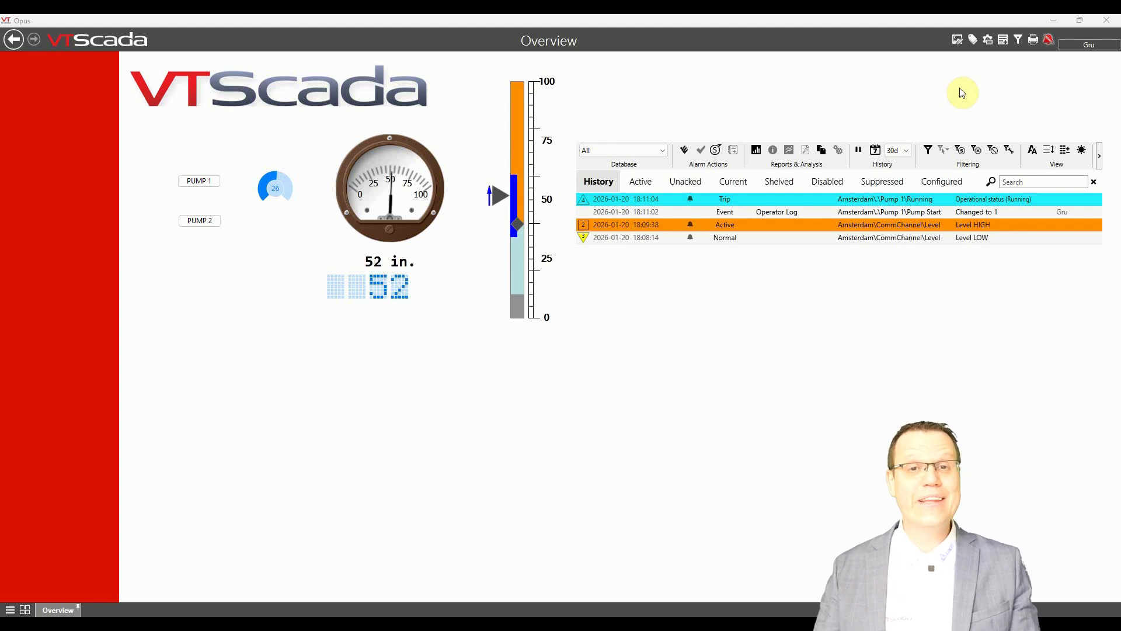
# - Open the SystemHistorian tag's properties from the Tag Browser and examine its advanced datastore settings
pyautogui.click(974, 40)
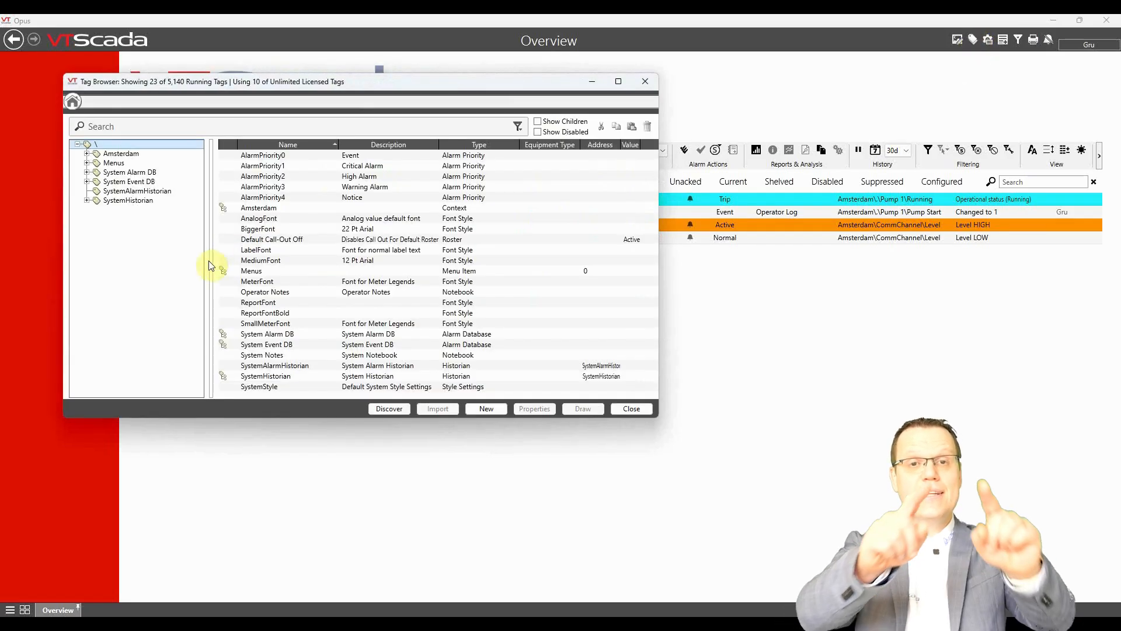
pyautogui.click(270, 378)
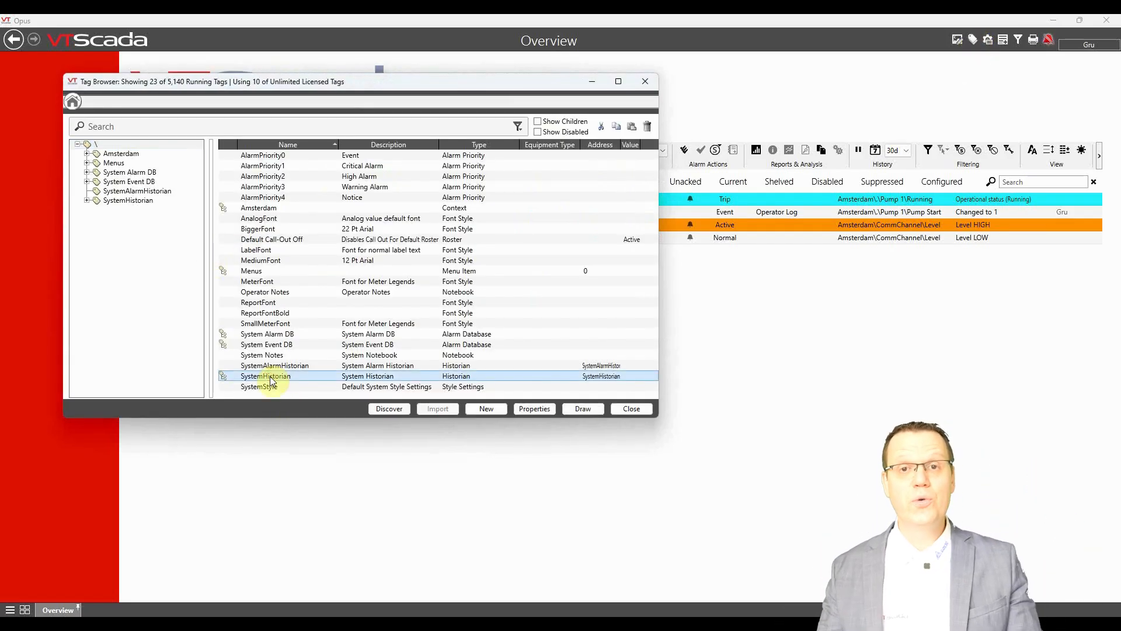
pyautogui.rightClick(271, 379)
pyautogui.click(314, 384)
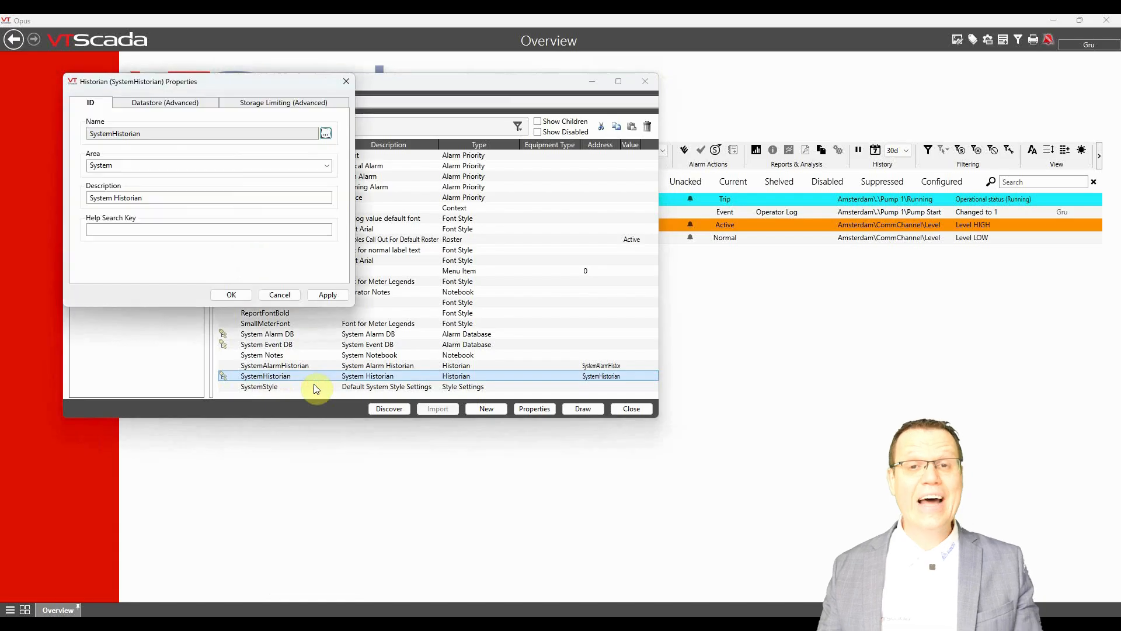
pyautogui.click(174, 104)
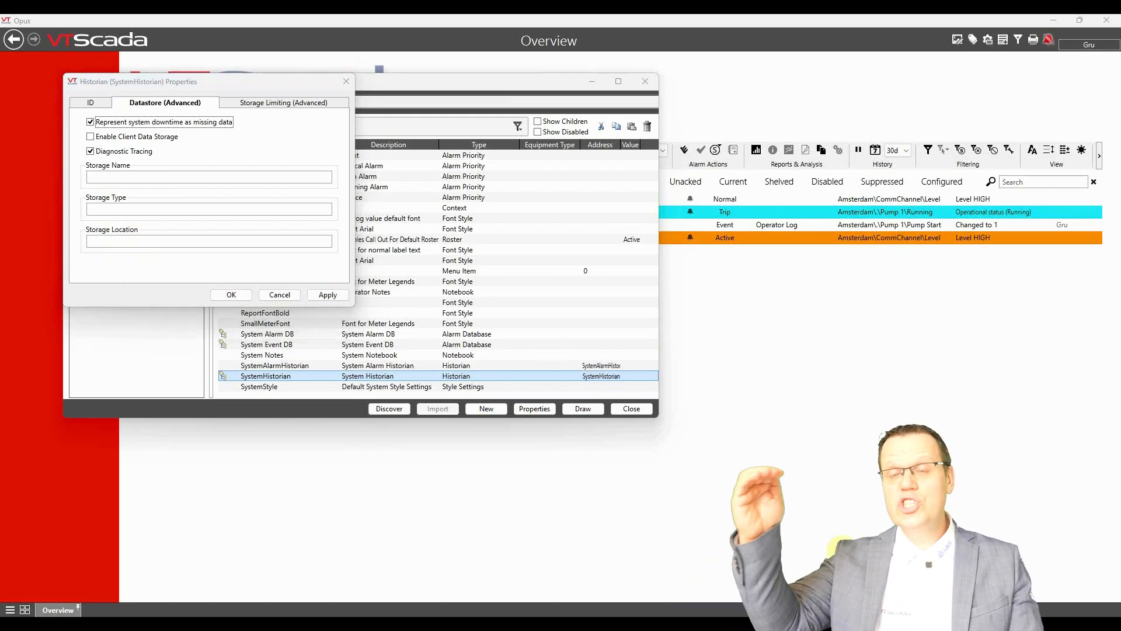
# - Read the Historian tag help on system downtime, client data storage, storage type and storage location
pyautogui.moveTo(556, 124); pyautogui.dragTo(536, 96)
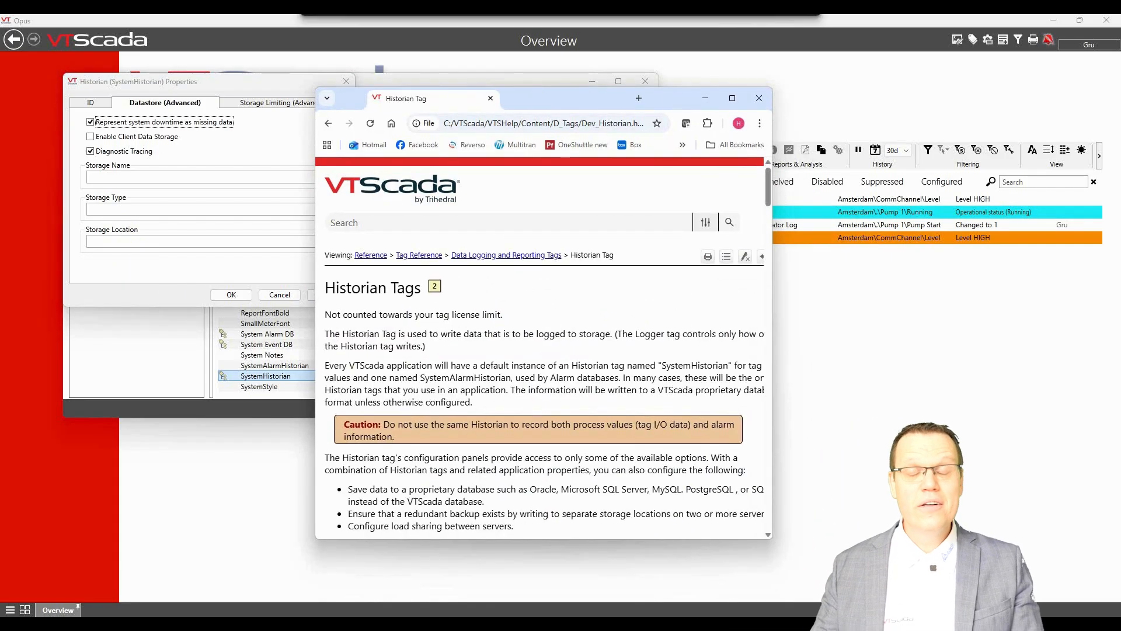
pyautogui.click(735, 100)
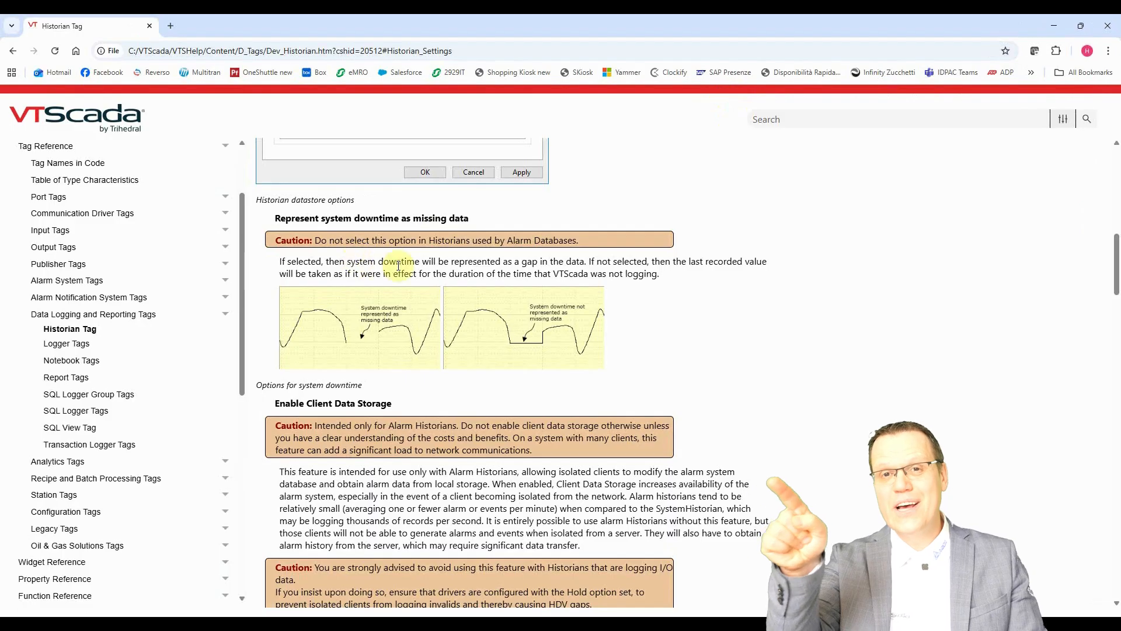
pyautogui.scroll(-3, 351, 251)
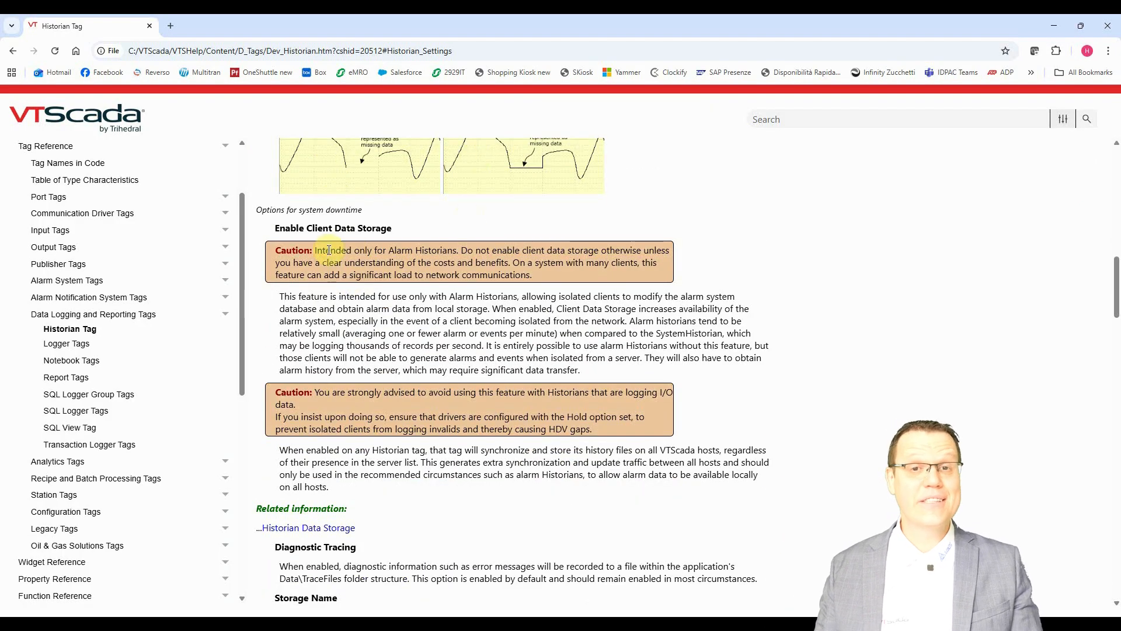
pyautogui.scroll(-8, 325, 251)
pyautogui.moveTo(280, 423); pyautogui.dragTo(383, 424)
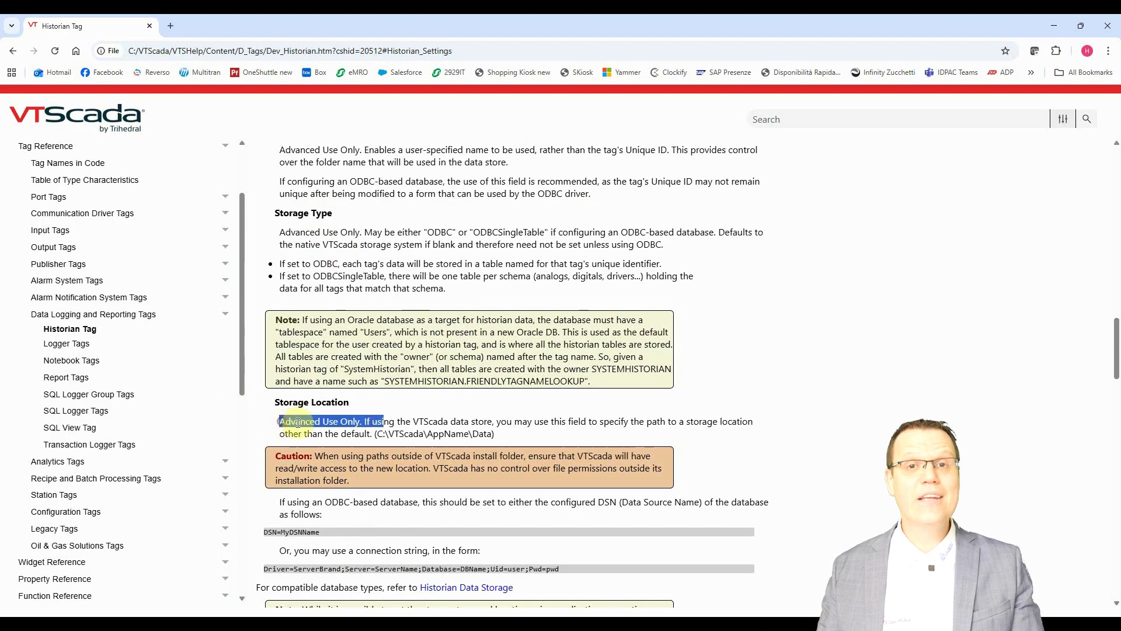
# - Read the help on ODBC storage locations, examine the SystemHistorian tag's advanced storage limiting settings, and close its properties
pyautogui.moveTo(286, 503); pyautogui.dragTo(354, 569)
pyautogui.scroll(-1, 424, 529)
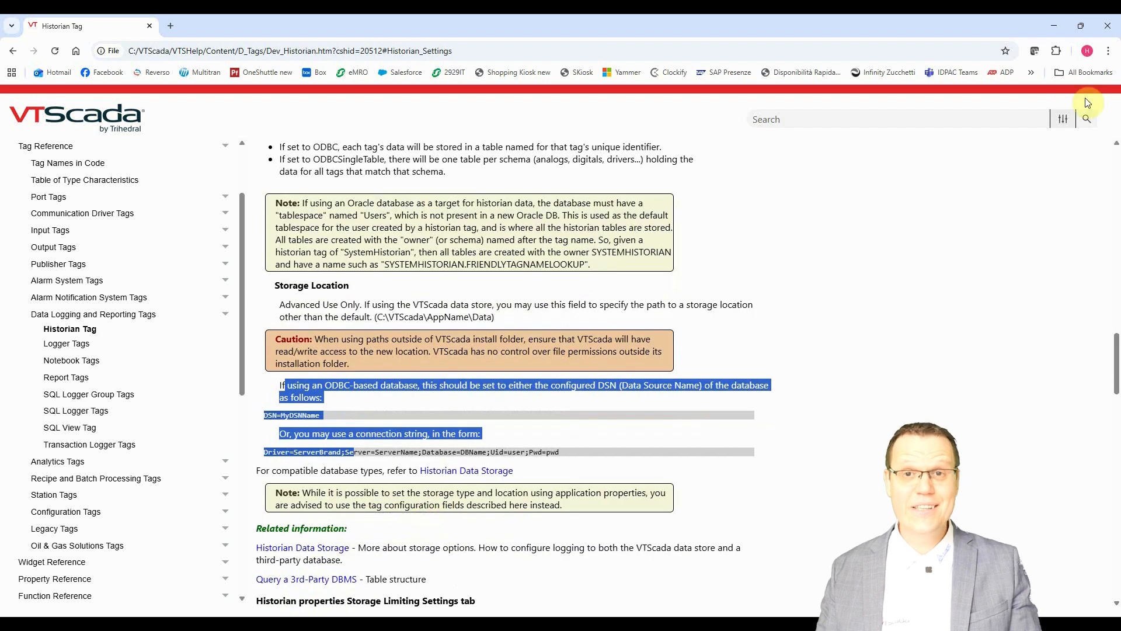
pyautogui.click(1054, 26)
pyautogui.click(283, 103)
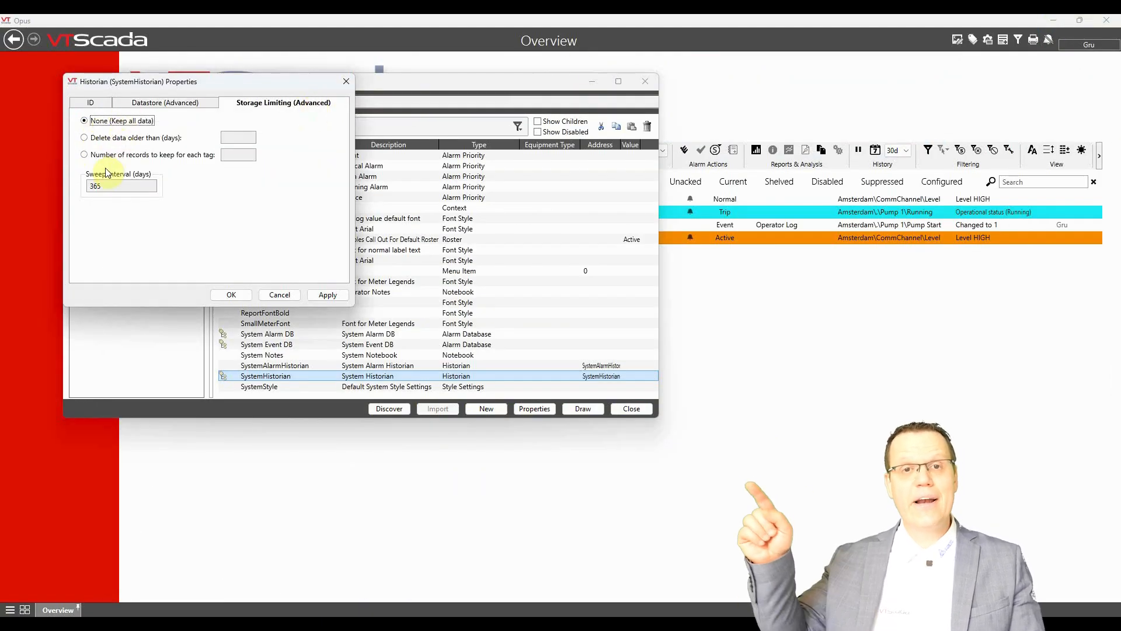
pyautogui.click(279, 295)
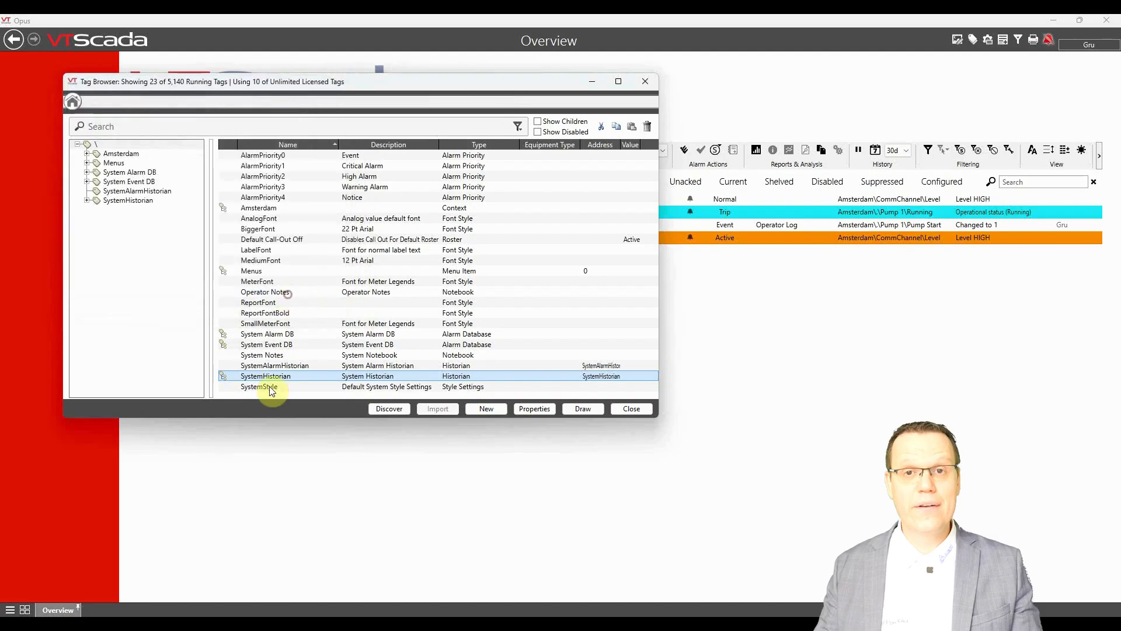
# - Examine the SystemAlarmHistorian tag's advanced datastore settings without changing them, and close the Tag Browser
pyautogui.rightClick(270, 366)
pyautogui.click(295, 370)
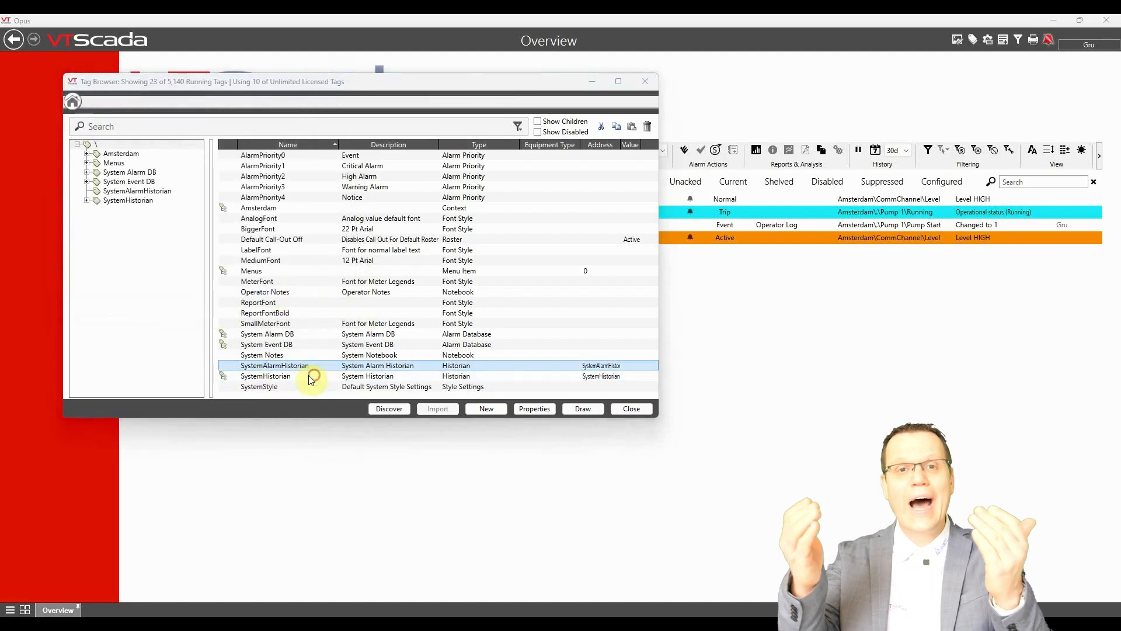
pyautogui.click(163, 103)
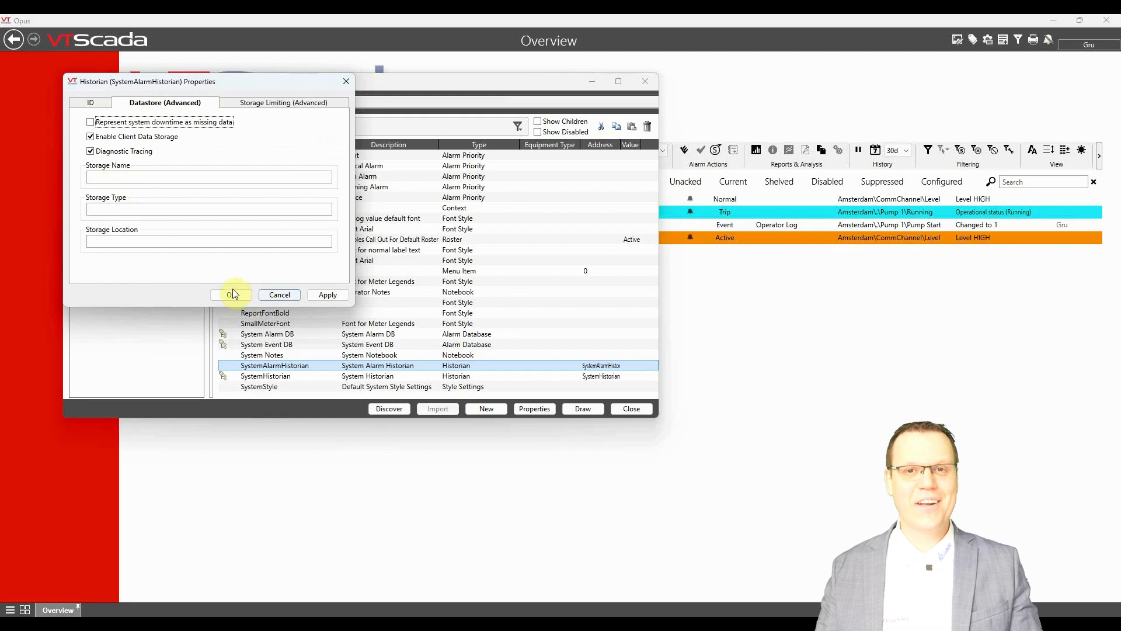
pyautogui.click(279, 295)
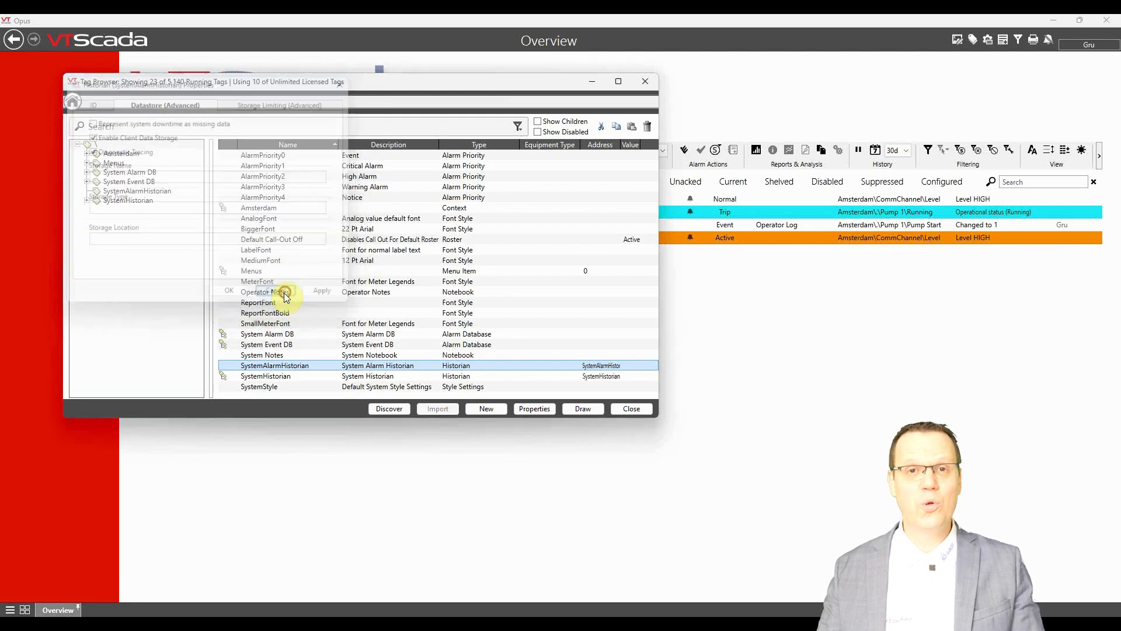
pyautogui.click(640, 409)
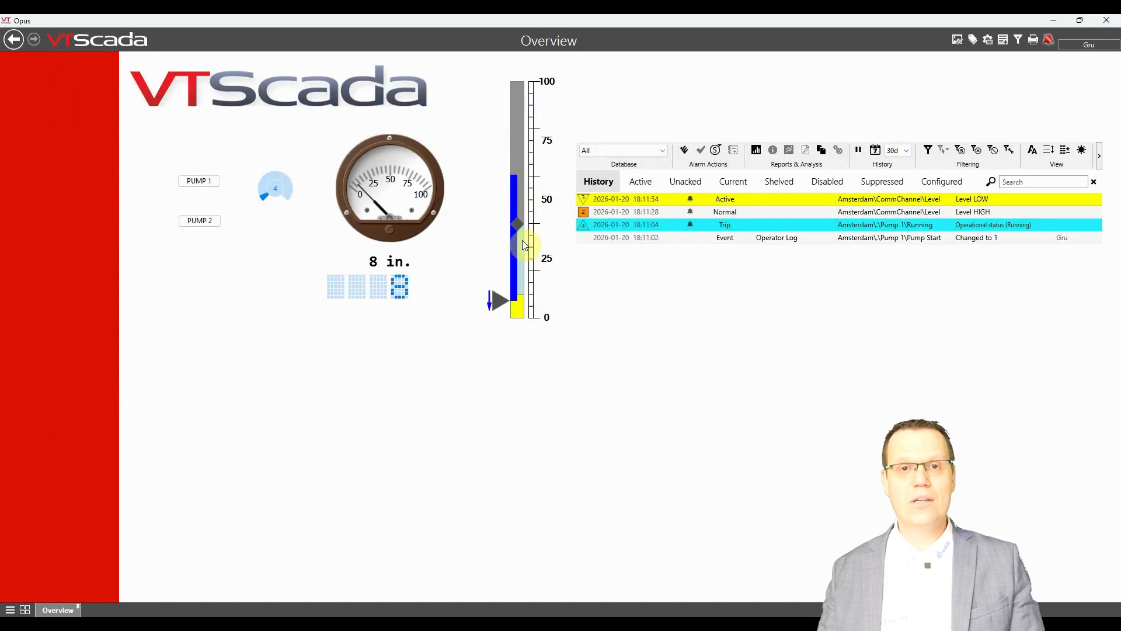
# - Open the tank level's historical trend from the Overview page and set the time span to 2 Hours
pyautogui.click(518, 216)
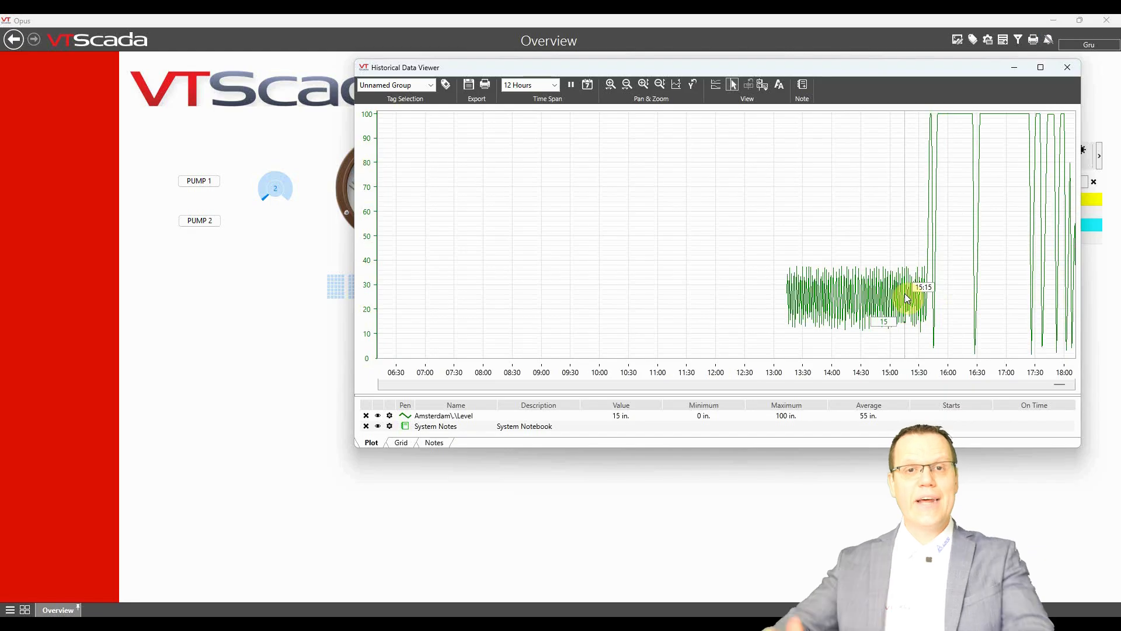
pyautogui.click(554, 86)
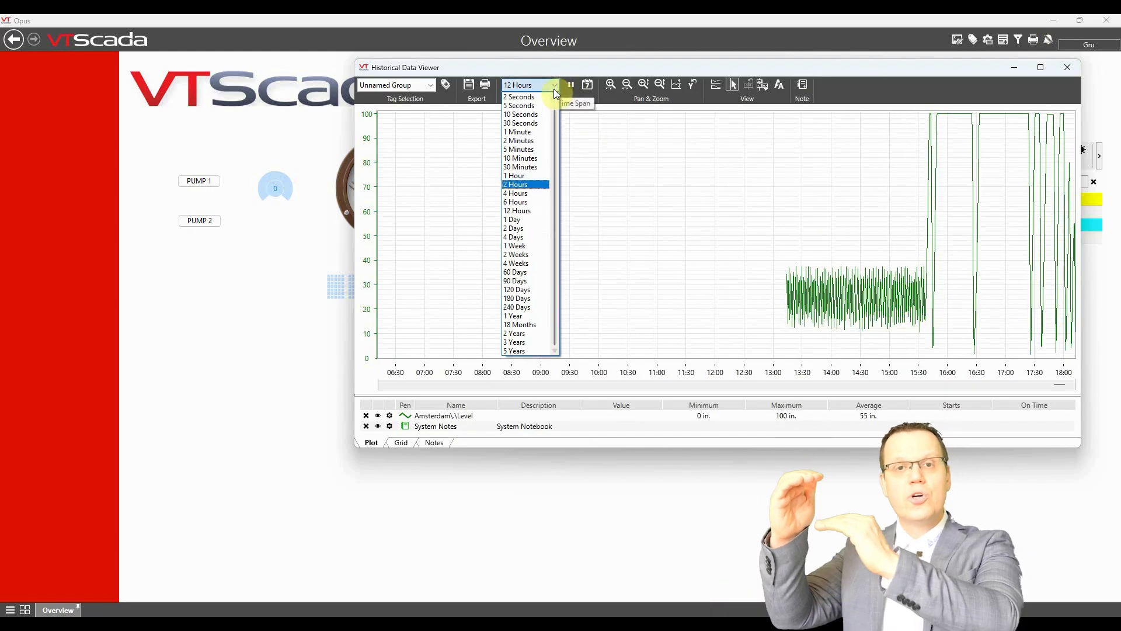
pyautogui.click(520, 185)
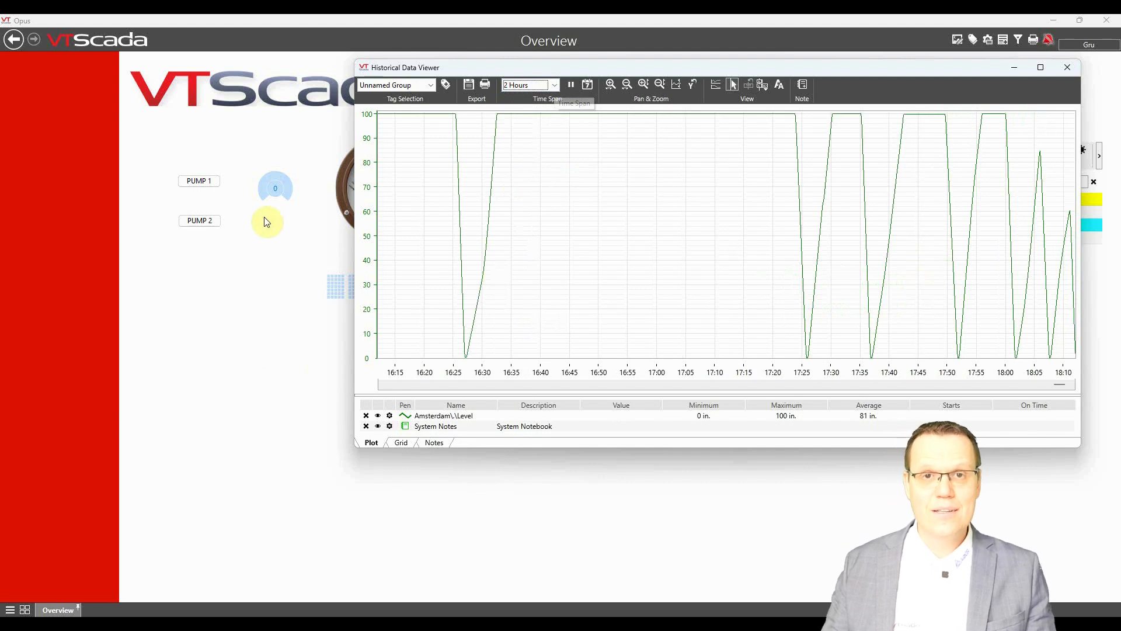
# - Add Level2 to the trend and set its pen width to 3 and its scale display content to All Scales
pyautogui.click(276, 187)
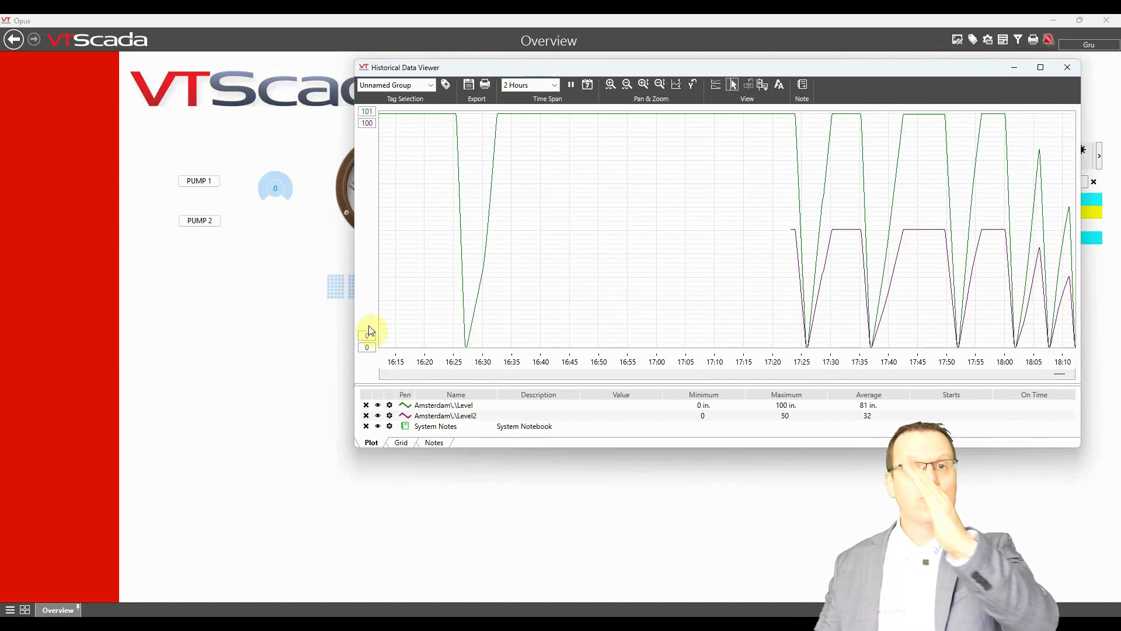
pyautogui.doubleClick(409, 417)
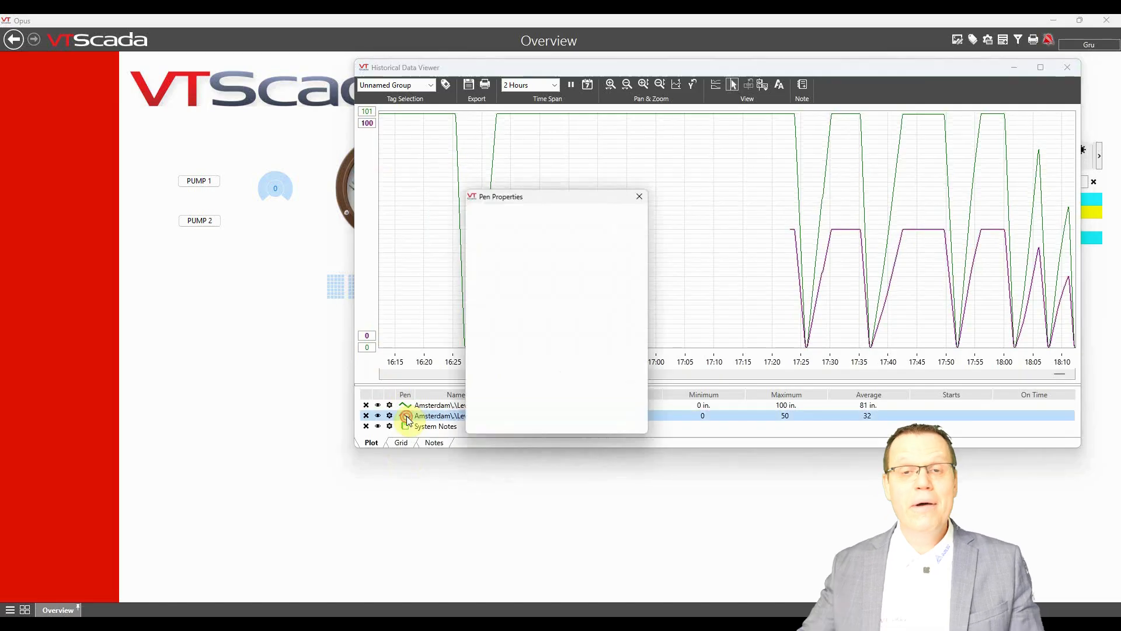
pyautogui.click(613, 361)
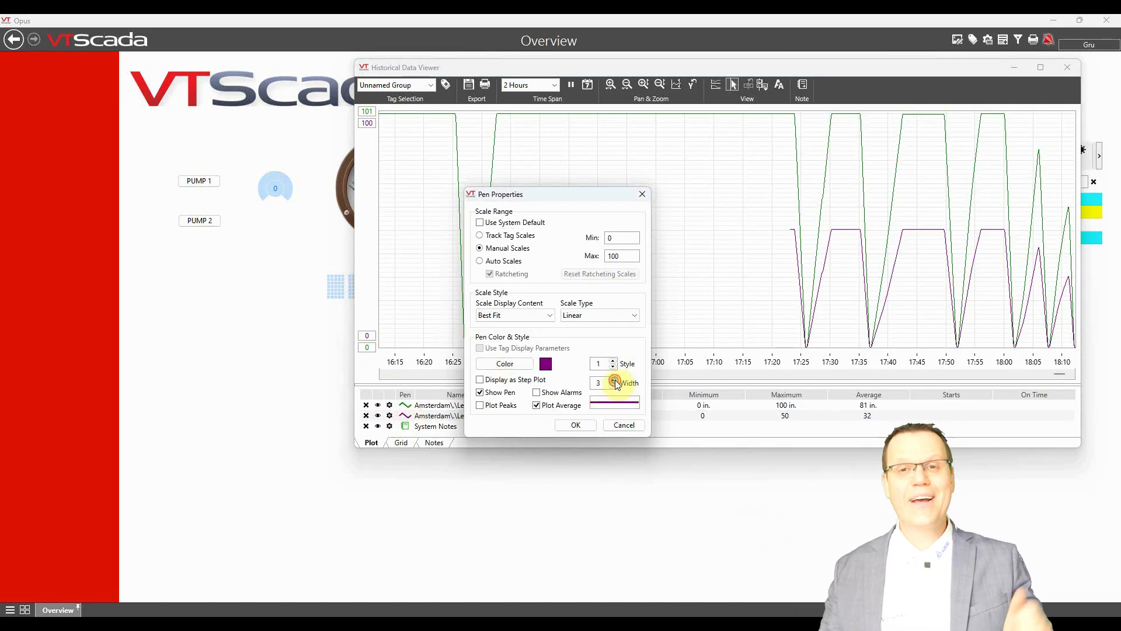
pyautogui.click(500, 315)
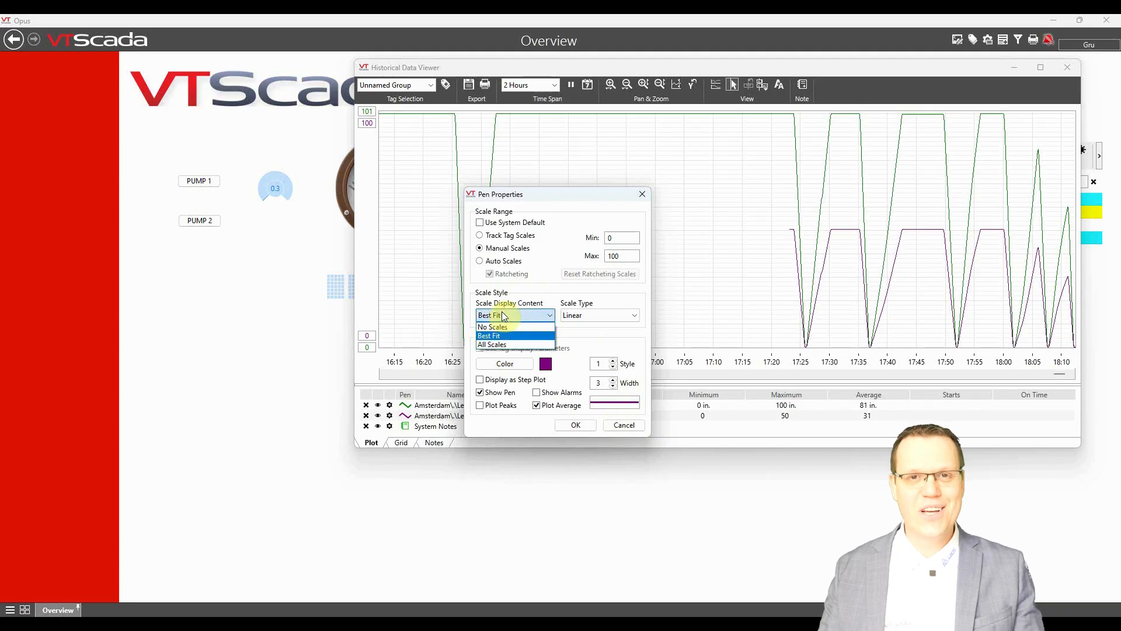
pyautogui.click(494, 348)
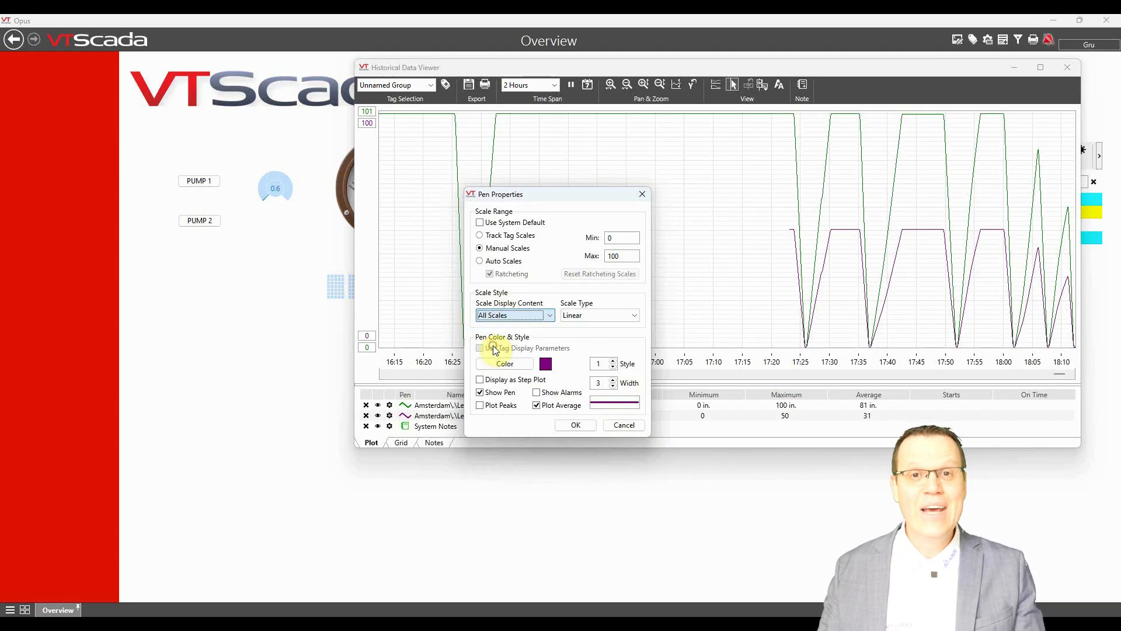
pyautogui.click(575, 425)
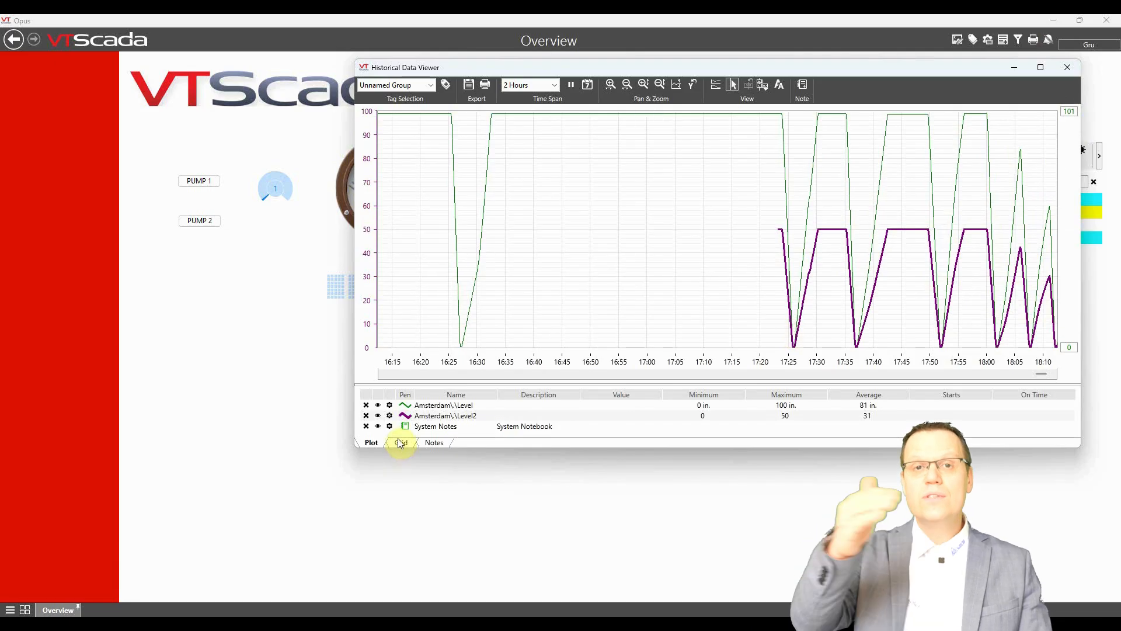
# - Set the Level pen's scale display content to All Scales
pyautogui.click(406, 406)
pyautogui.click(526, 316)
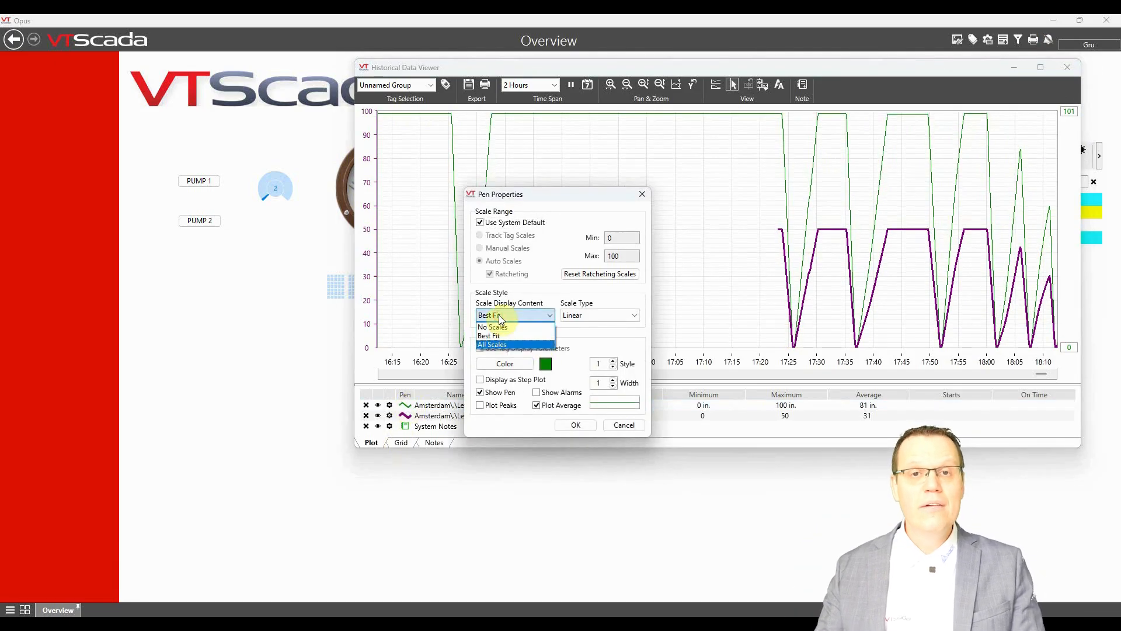
pyautogui.click(491, 344)
pyautogui.click(577, 425)
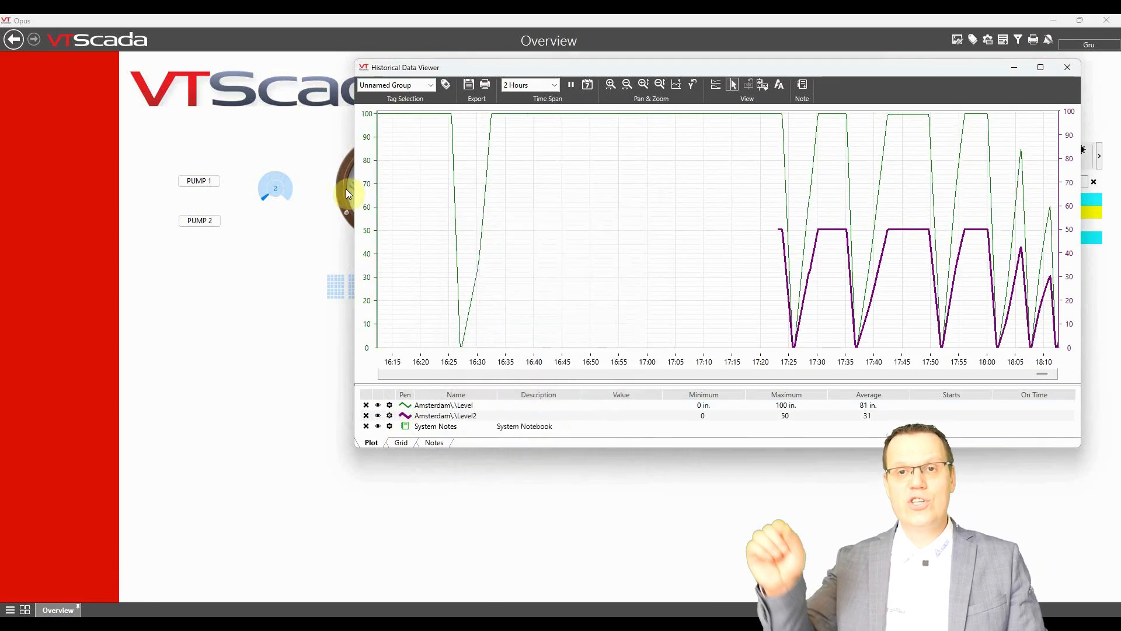
# - Open the Pump 1 controls popup and add the pump's Running status to the trend
pyautogui.click(554, 86)
pyautogui.click(186, 181)
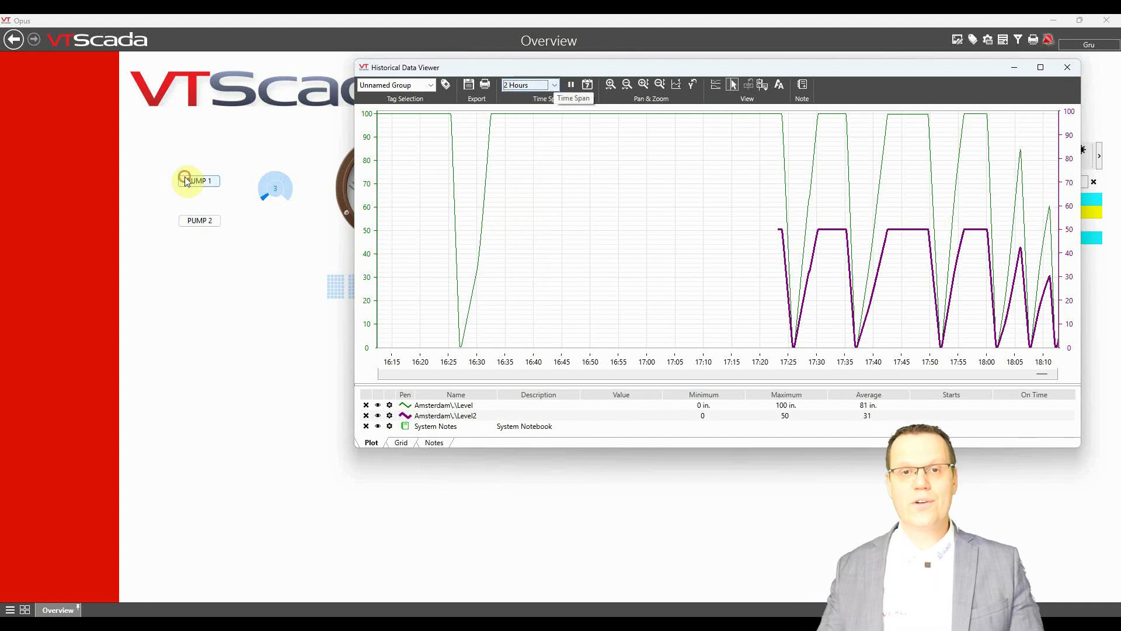
pyautogui.click(186, 180)
pyautogui.click(529, 324)
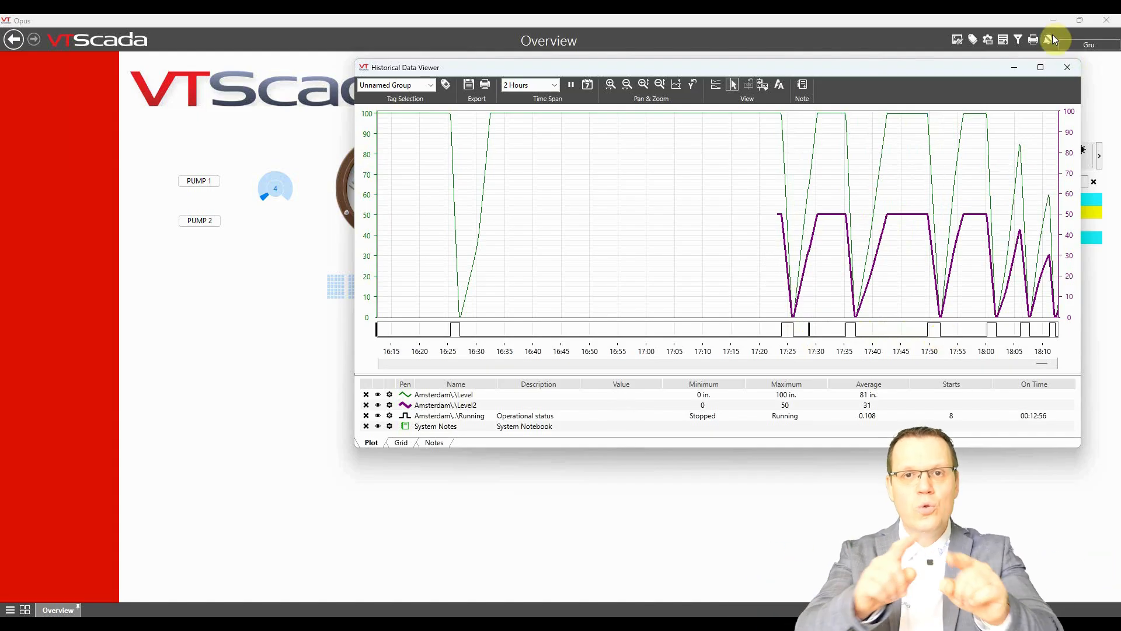
# - Maximize the Historical Data Viewer, inspect data values at several points along the Level2 pen, and hide them again
pyautogui.click(1046, 68)
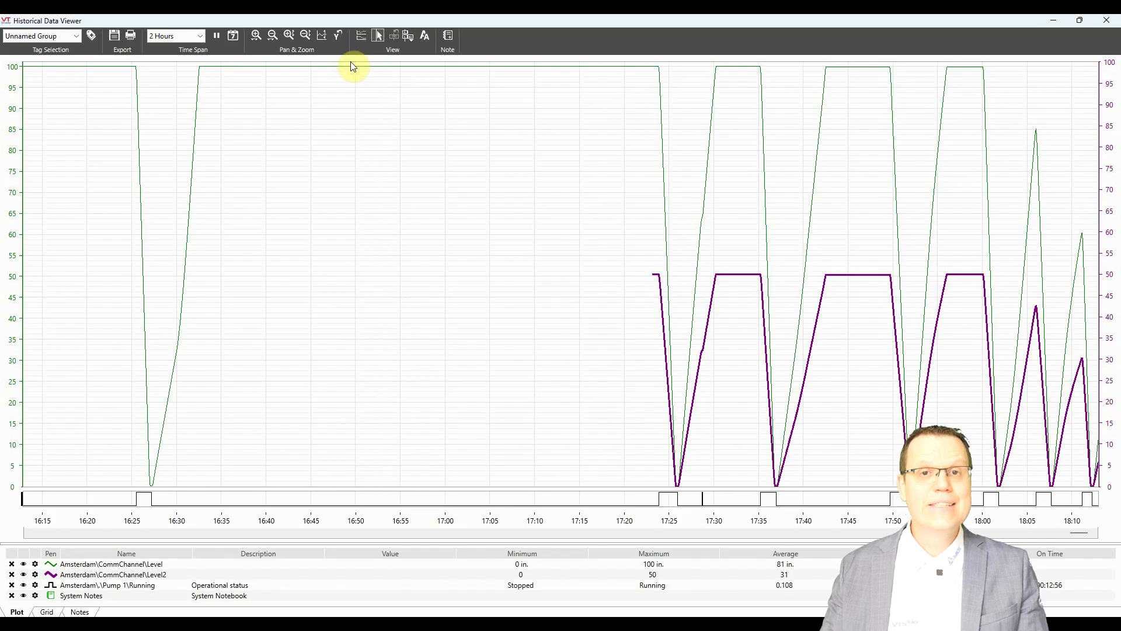
pyautogui.click(81, 574)
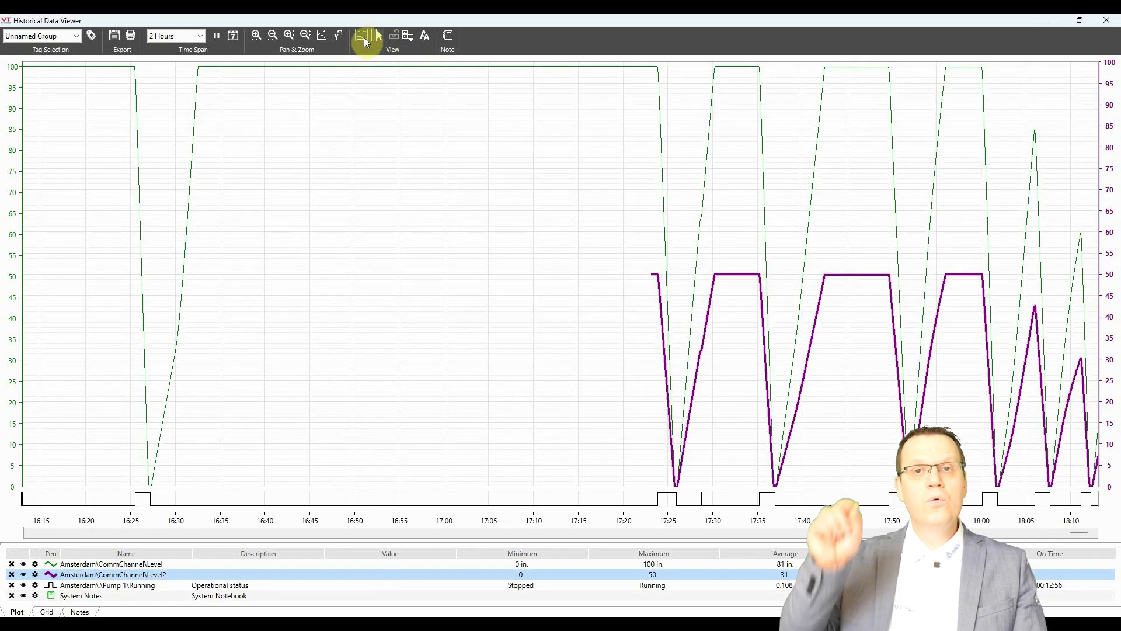
pyautogui.click(818, 331)
pyautogui.click(895, 339)
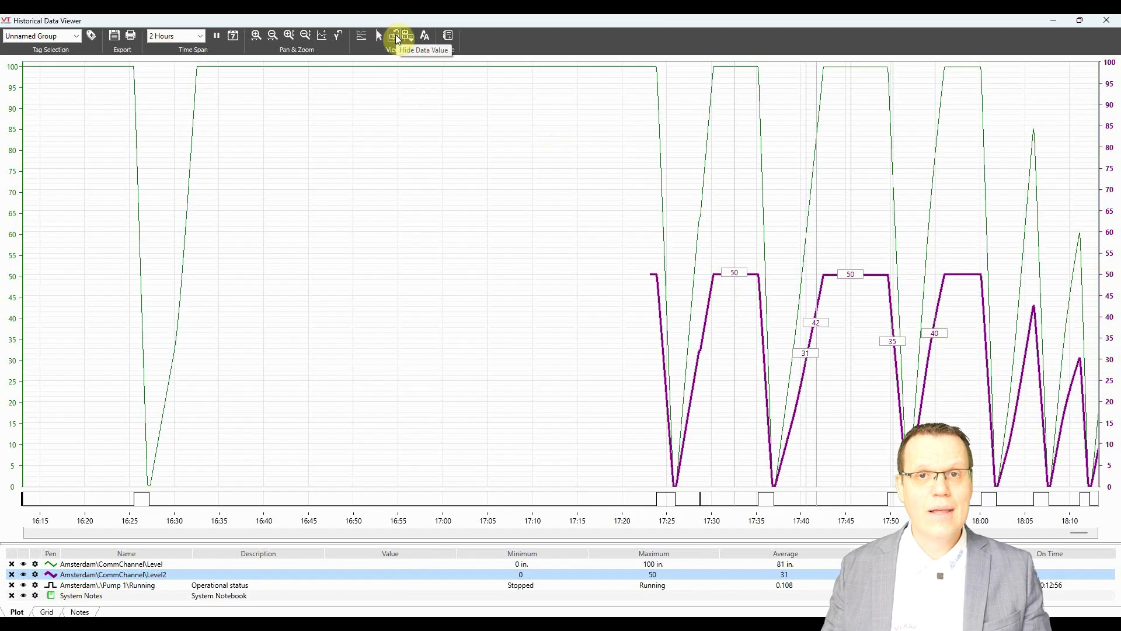
pyautogui.click(395, 35)
# - View the pens in separate plots, recombine them, pan the trend vertically, and restore its original scaling
pyautogui.click(362, 35)
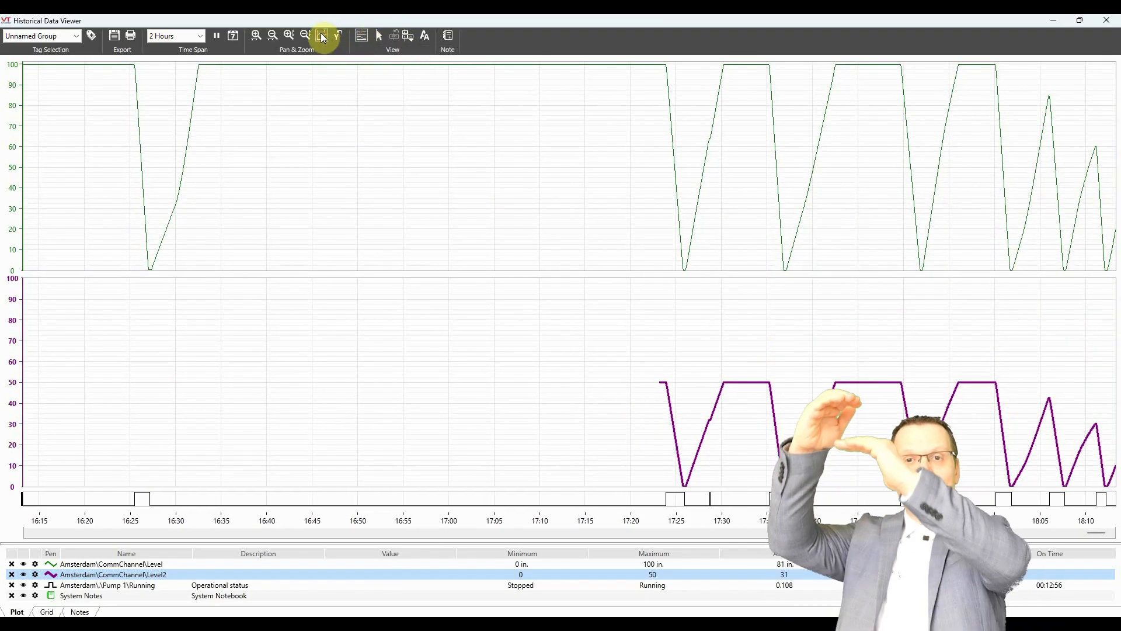
pyautogui.click(361, 39)
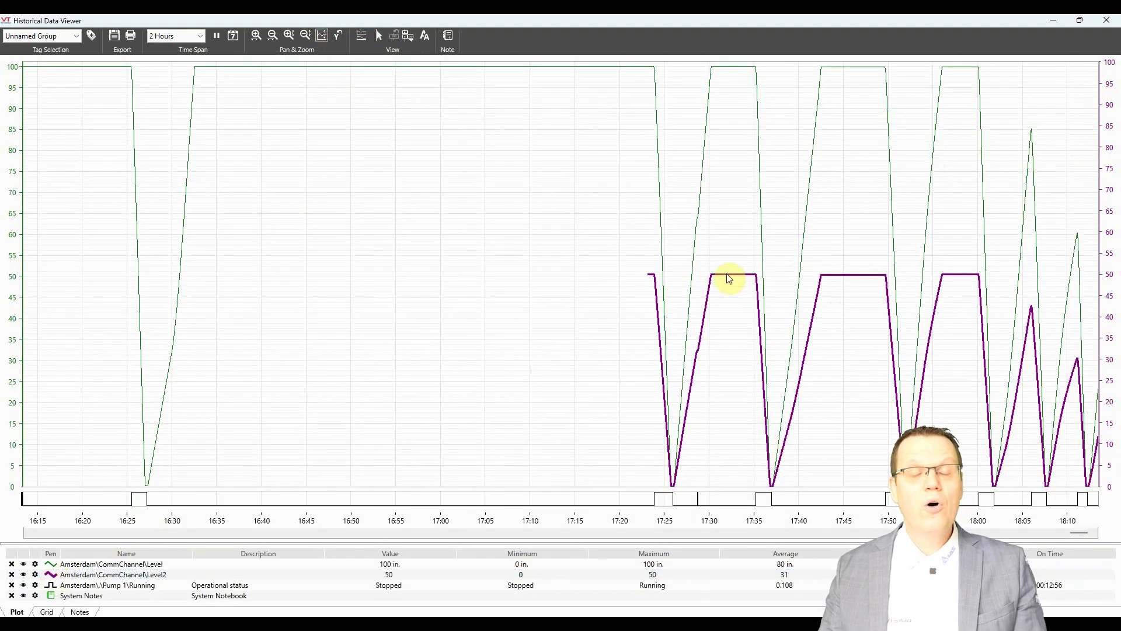
pyautogui.moveTo(730, 280); pyautogui.dragTo(724, 379)
pyautogui.moveTo(720, 175); pyautogui.dragTo(687, 241)
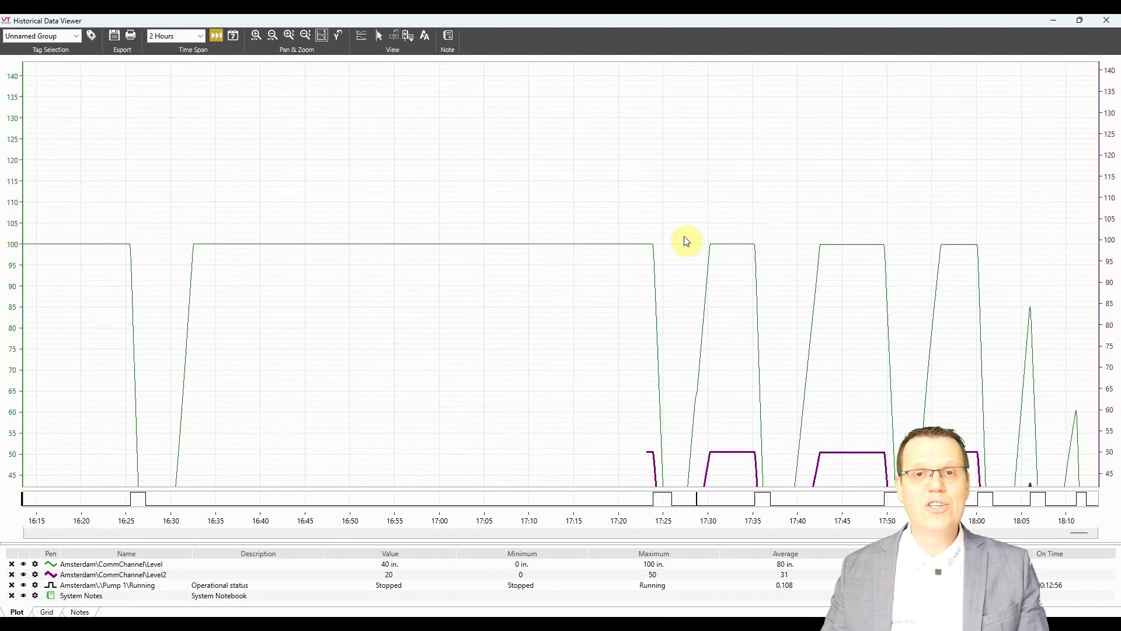
pyautogui.click(337, 35)
# - View the trend over 1 Day and 5 Years, and return the time span to 2 Hours
pyautogui.click(200, 36)
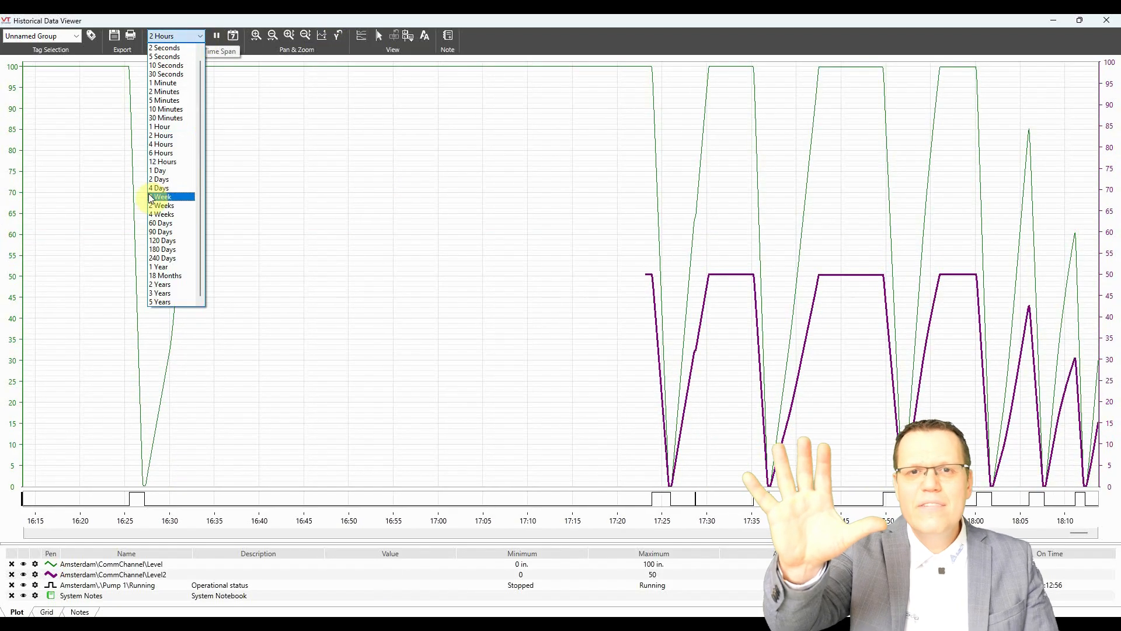
pyautogui.click(164, 171)
pyautogui.click(200, 36)
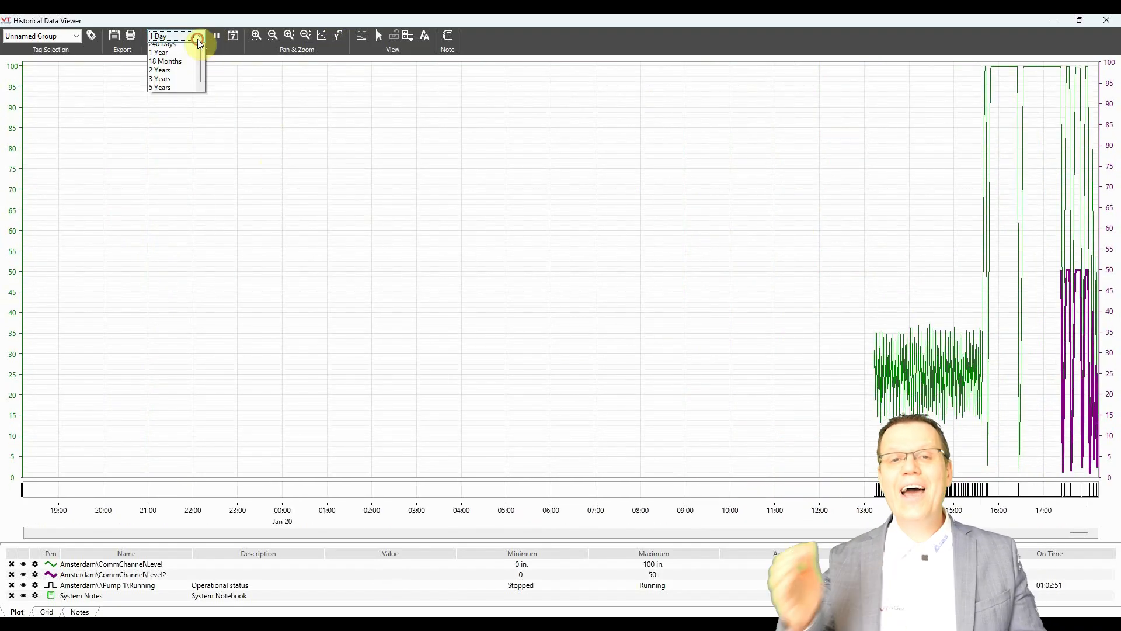
pyautogui.click(162, 307)
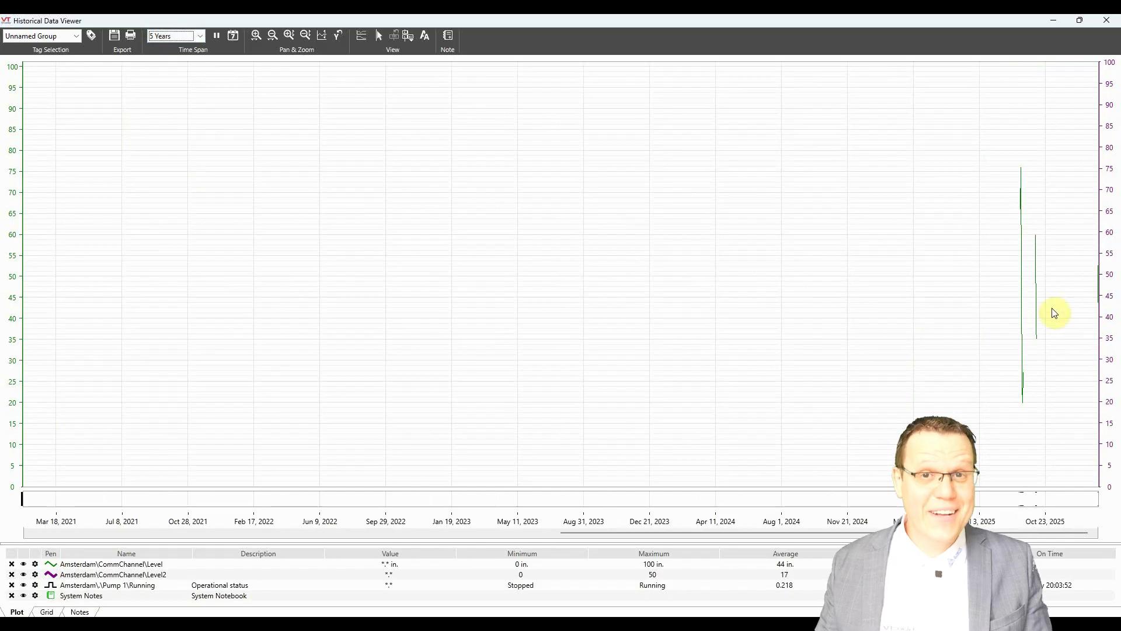
pyautogui.click(201, 36)
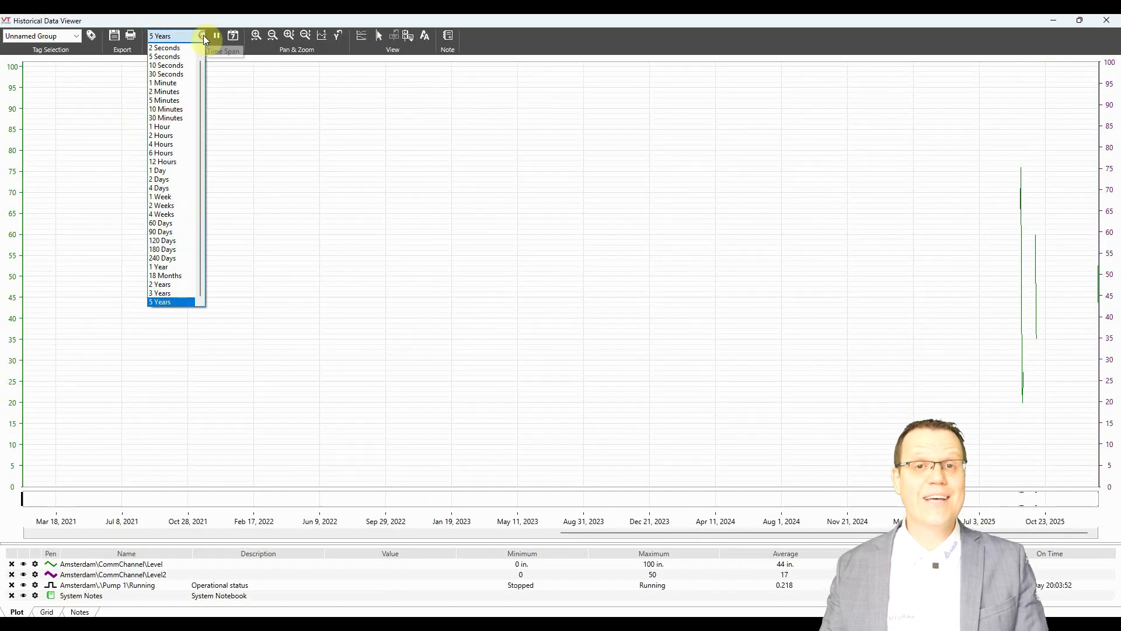
pyautogui.click(166, 140)
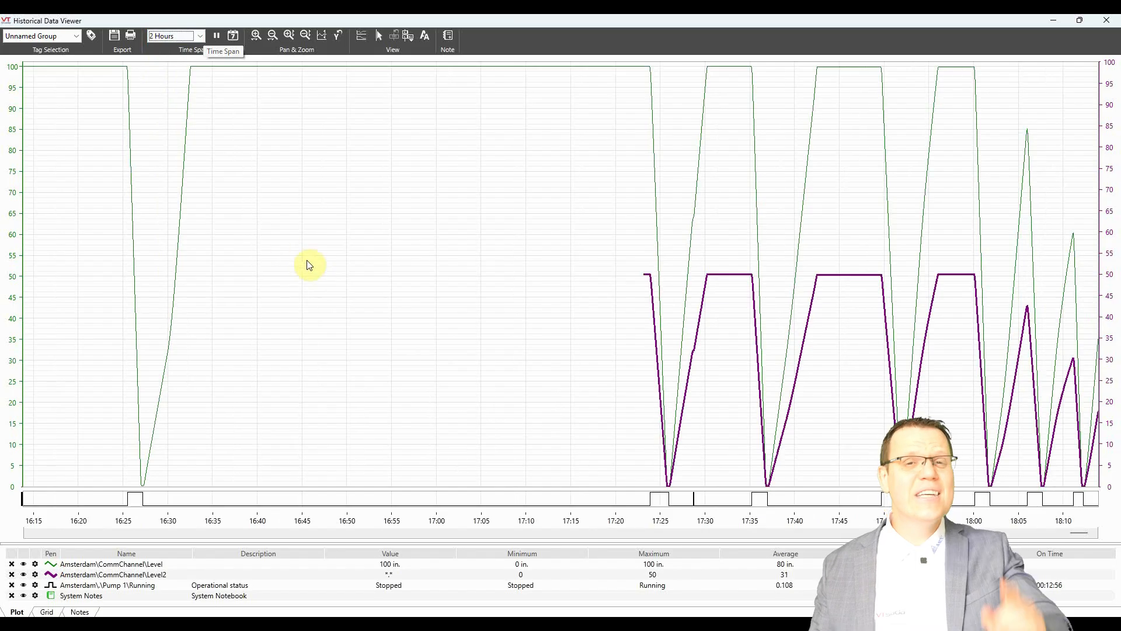
# - Close the trend window and Pump Controls popup, and open the Historical Data Viewer page from Alarms, Reports & Diagnostics
pyautogui.click(1112, 29)
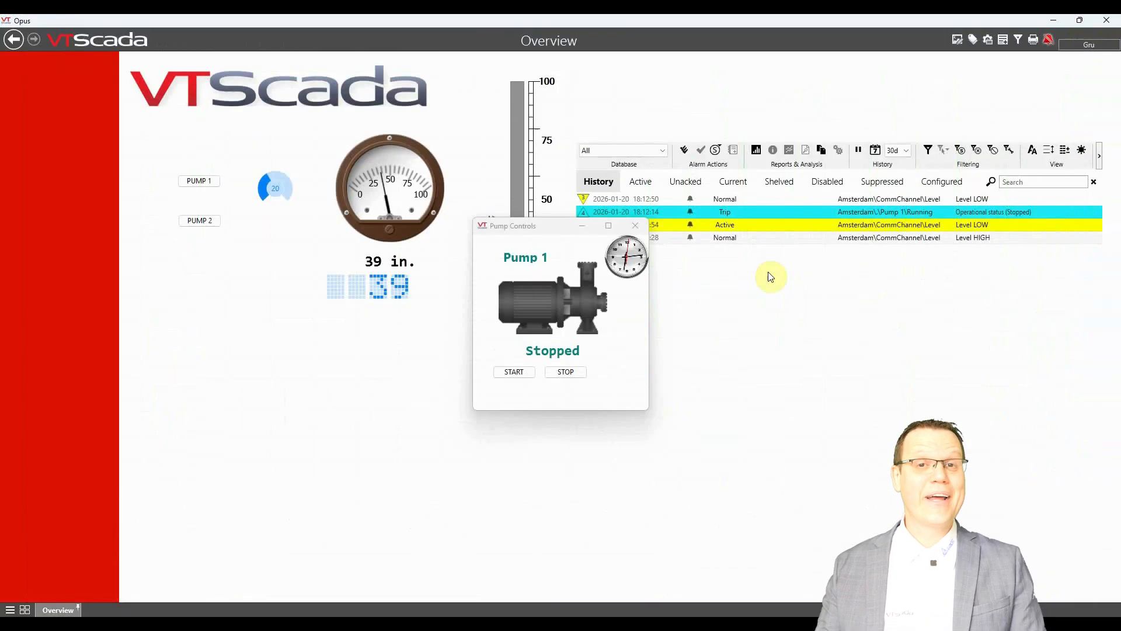
pyautogui.click(633, 225)
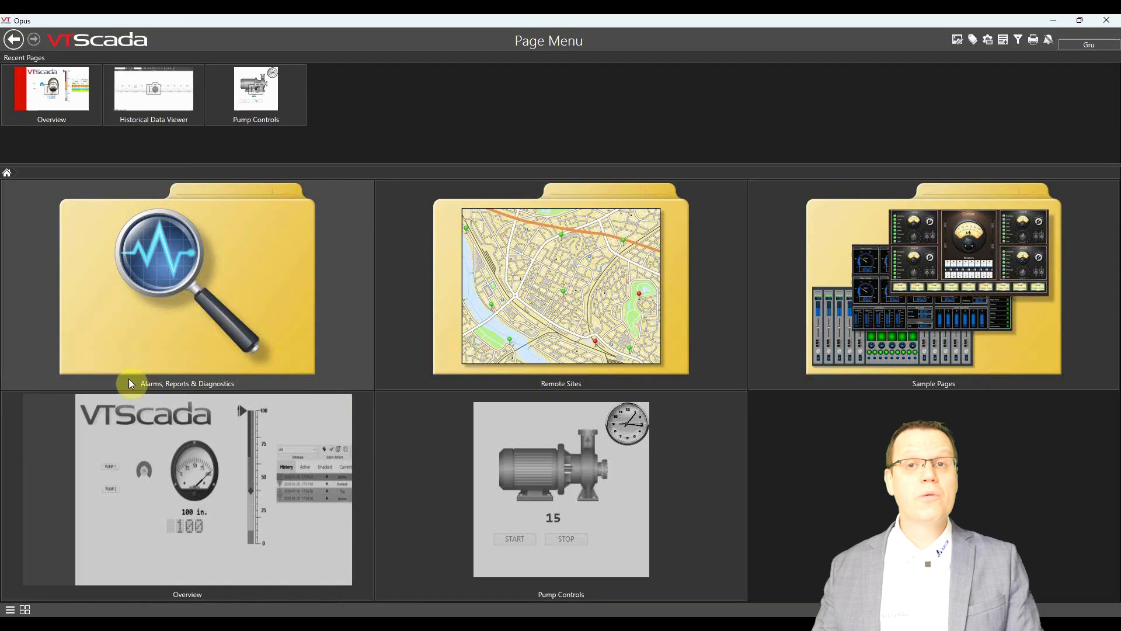
pyautogui.click(151, 317)
pyautogui.click(370, 340)
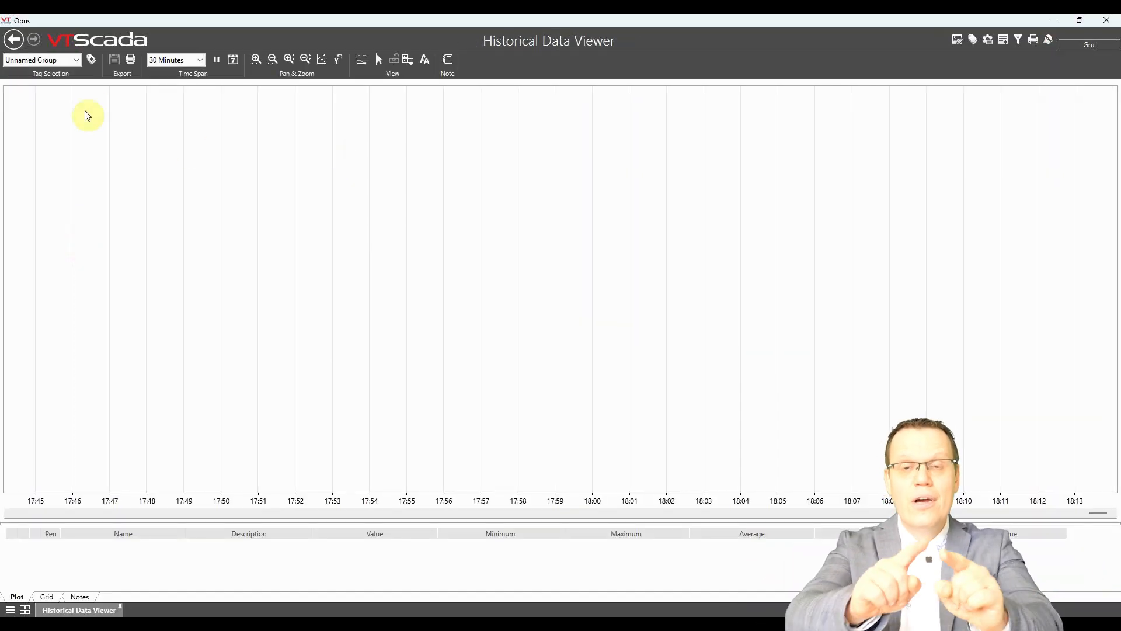
# - Select the CommChannel Level and Level2 tags for the Historical Data Viewer
pyautogui.click(91, 59)
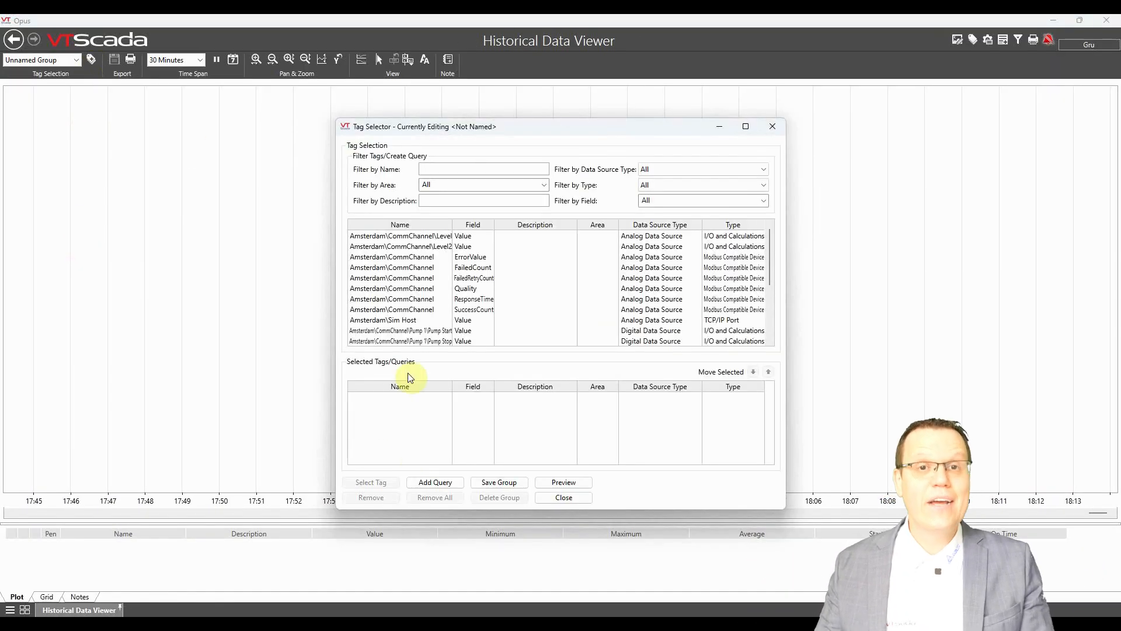
pyautogui.click(426, 236)
pyautogui.click(372, 483)
pyautogui.click(426, 246)
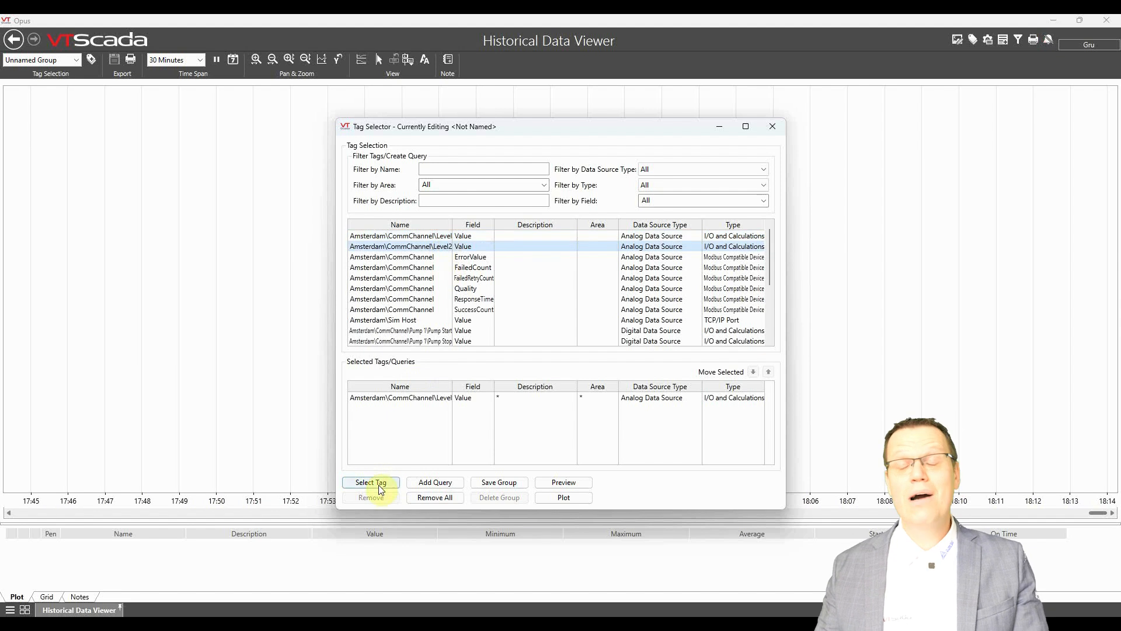
pyautogui.click(372, 483)
# - Save the selected tags as a pen group named Levels and plot them
pyautogui.click(500, 482)
pyautogui.write('Levels')
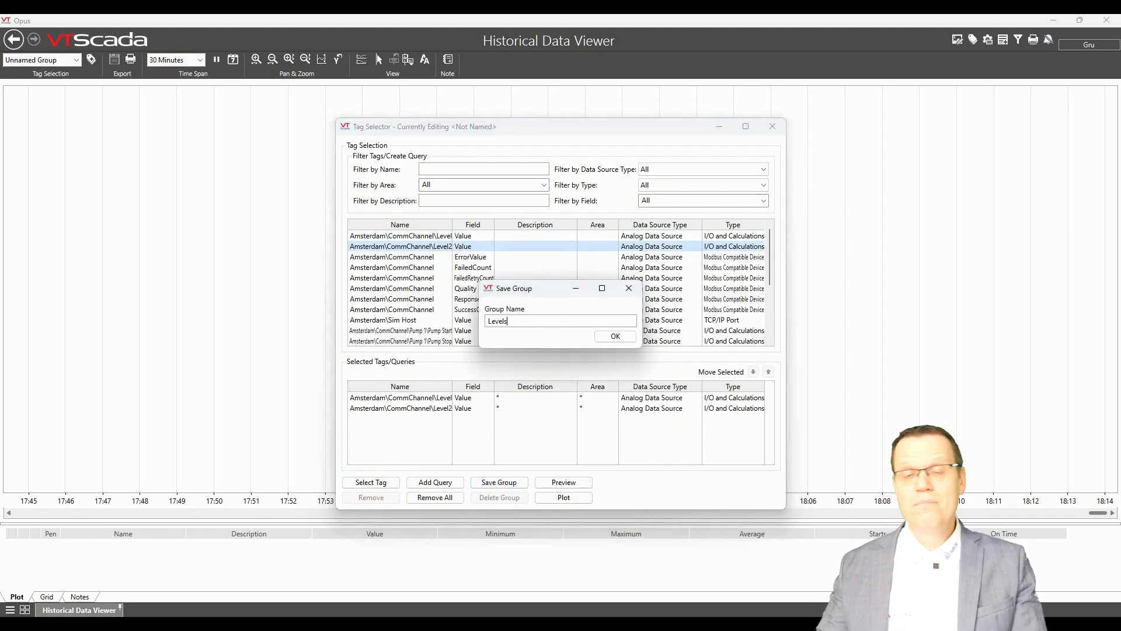
pyautogui.press('Return')
pyautogui.click(564, 497)
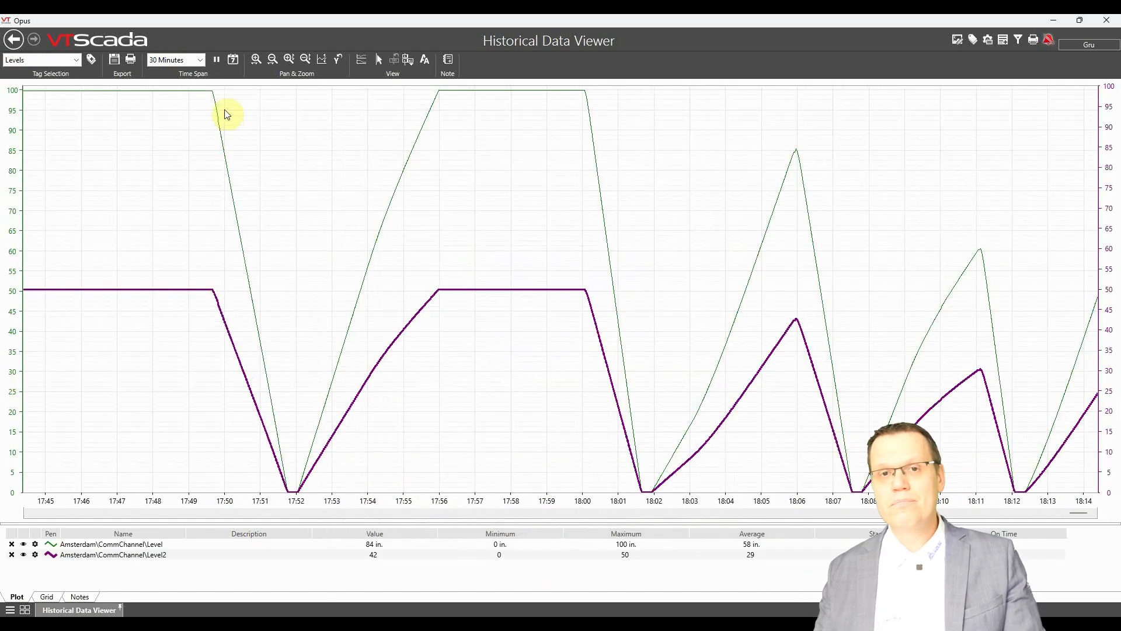
# - Set the trend's time span to 2 Hours and show the data as a grid
pyautogui.click(199, 60)
pyautogui.click(161, 160)
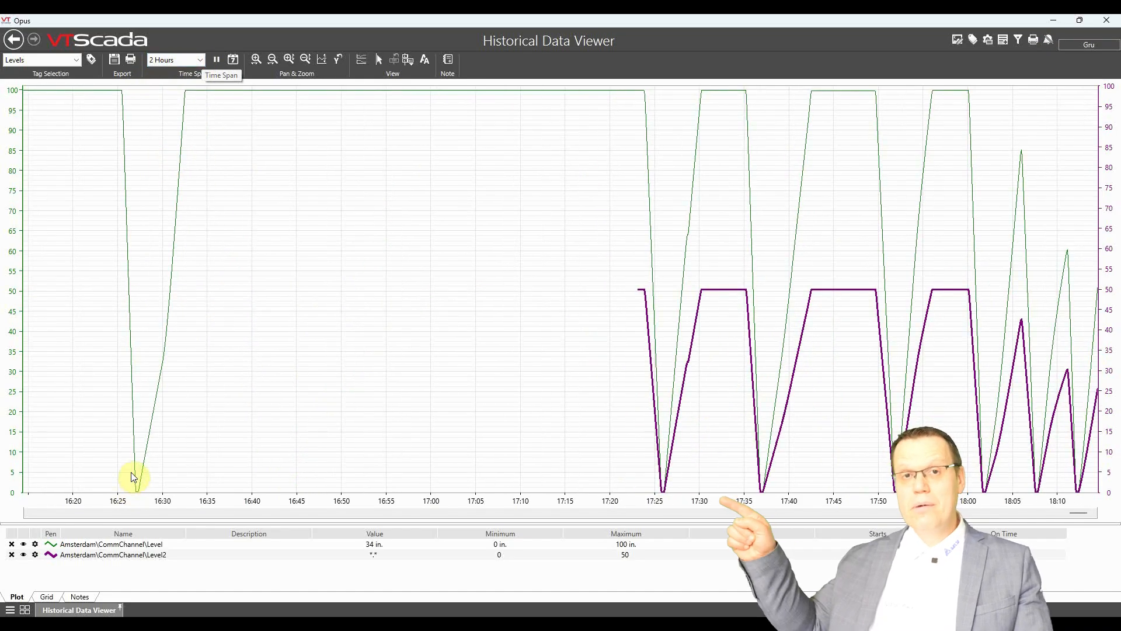
pyautogui.click(47, 597)
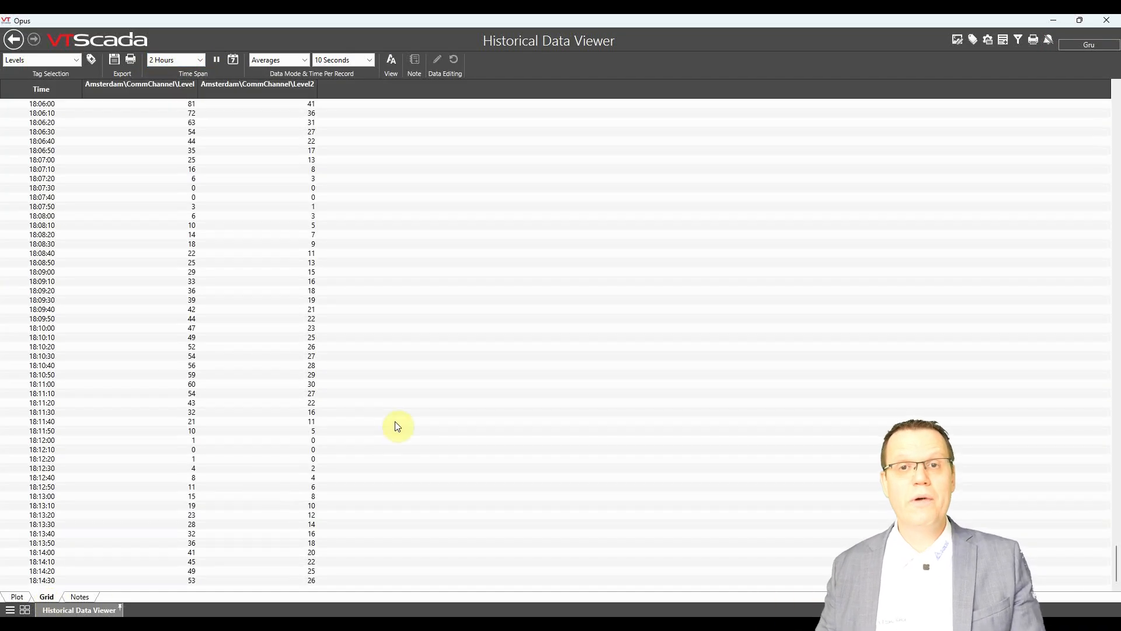
# - Show 5 Minutes of grid data, set the time per record to 2 Seconds, and extend the time span to 1 Hour
pyautogui.click(200, 60)
pyautogui.click(169, 128)
pyautogui.click(374, 60)
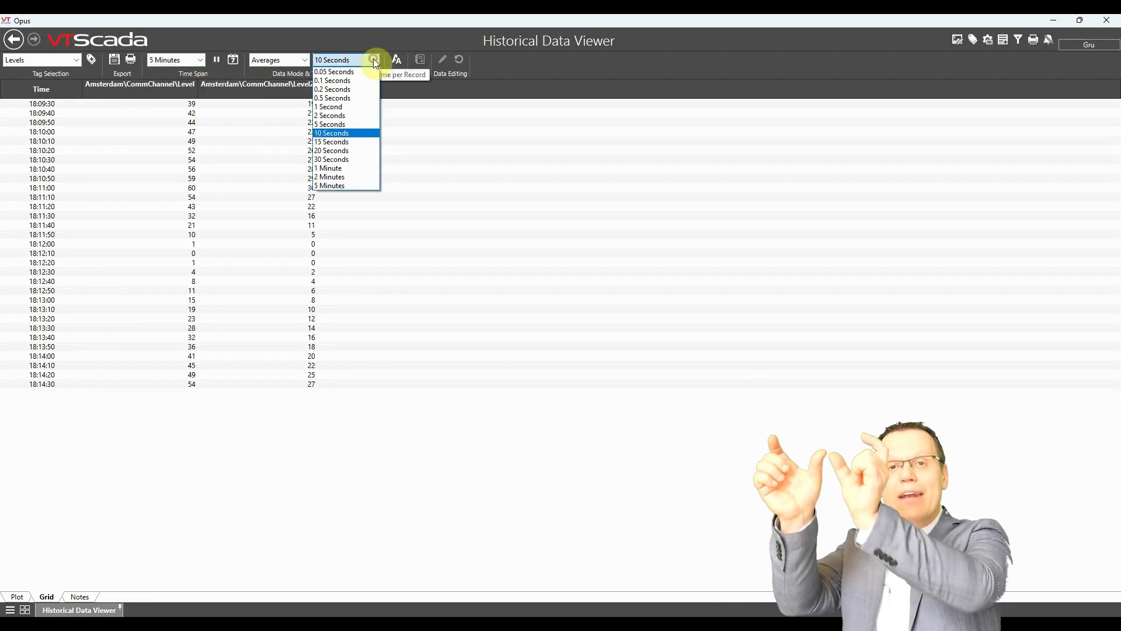
pyautogui.click(340, 124)
pyautogui.click(200, 60)
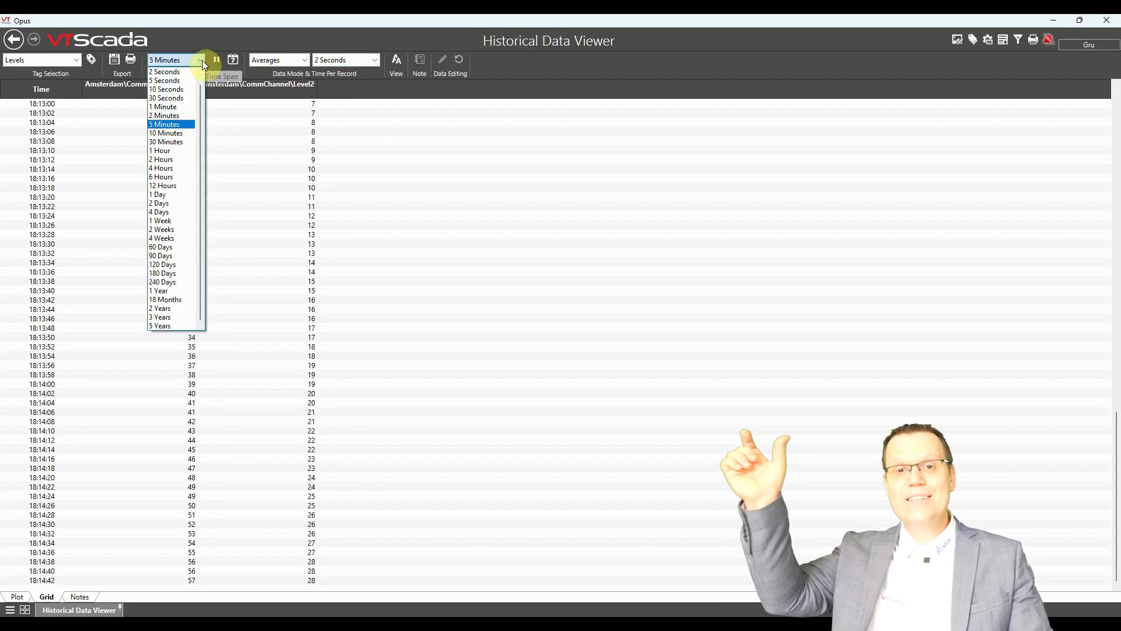
pyautogui.click(169, 159)
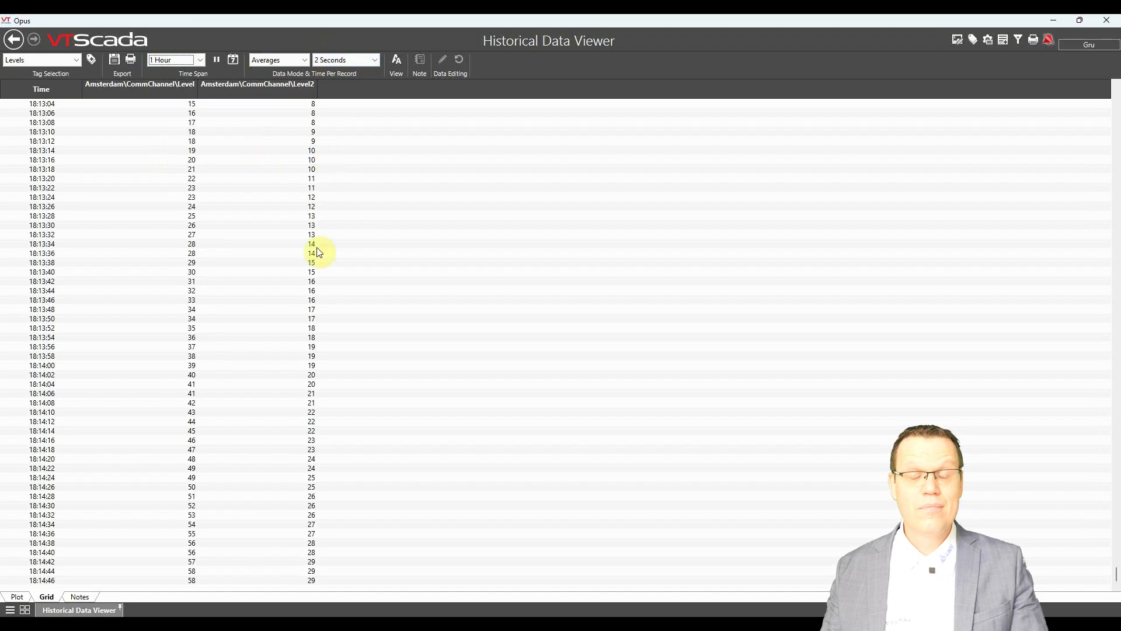
# - Export the Levels grid data as an Excel Spreadsheet
pyautogui.click(118, 59)
pyautogui.click(224, 230)
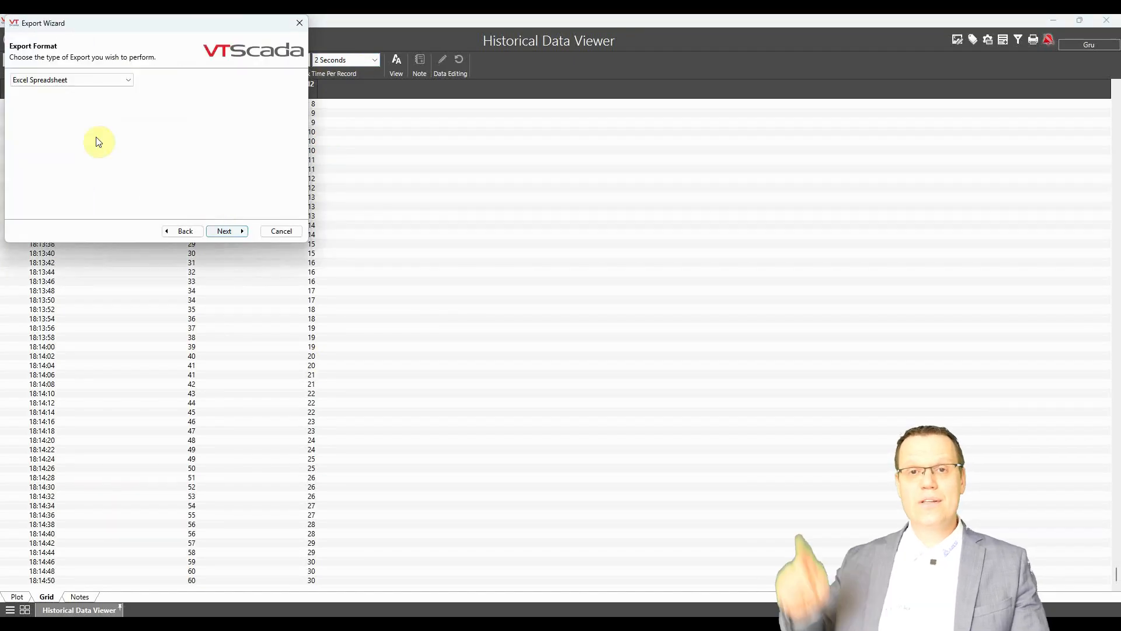
pyautogui.click(50, 79)
pyautogui.click(48, 101)
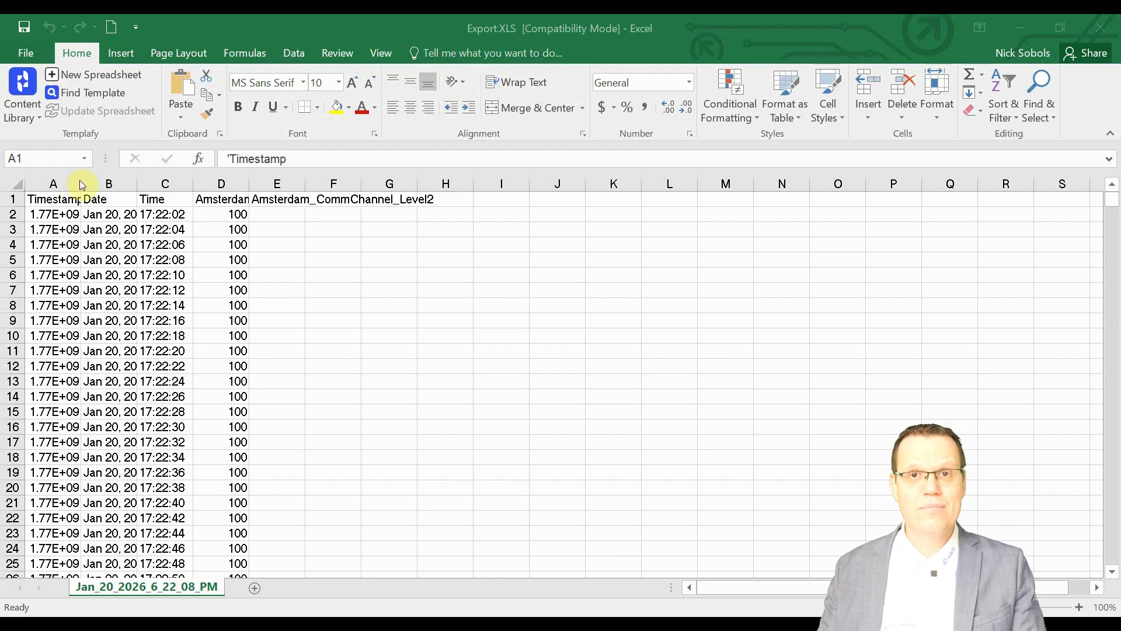
# - Widen the Timestamp, Date and both level columns of the exported sheet so their contents are fully readable
pyautogui.moveTo(80, 184); pyautogui.dragTo(106, 459)
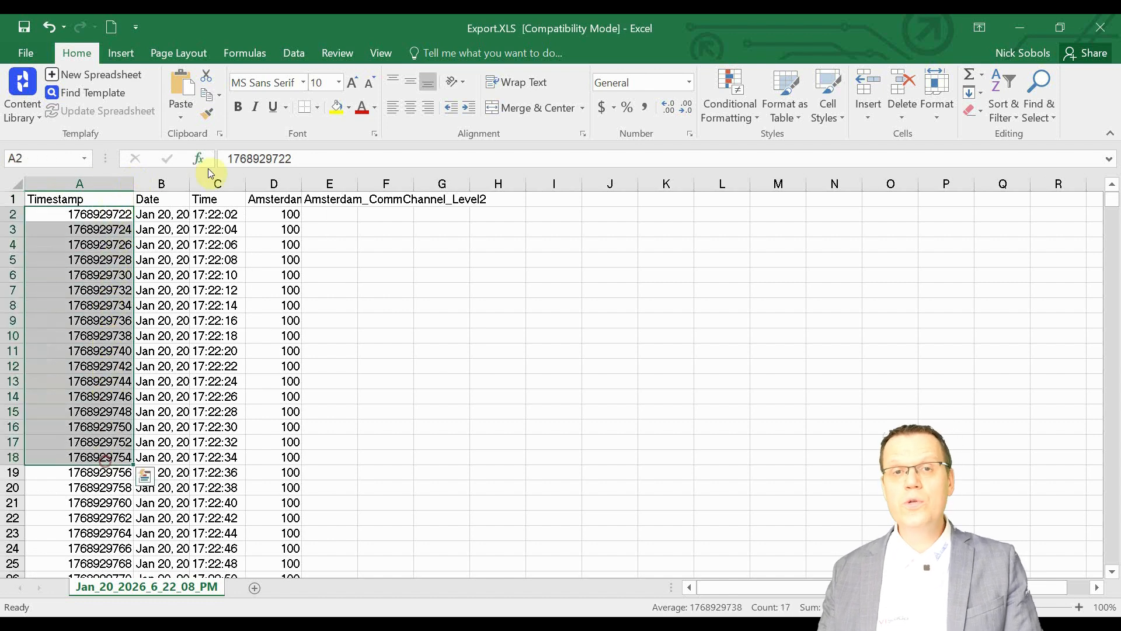
pyautogui.moveTo(190, 186); pyautogui.dragTo(221, 185)
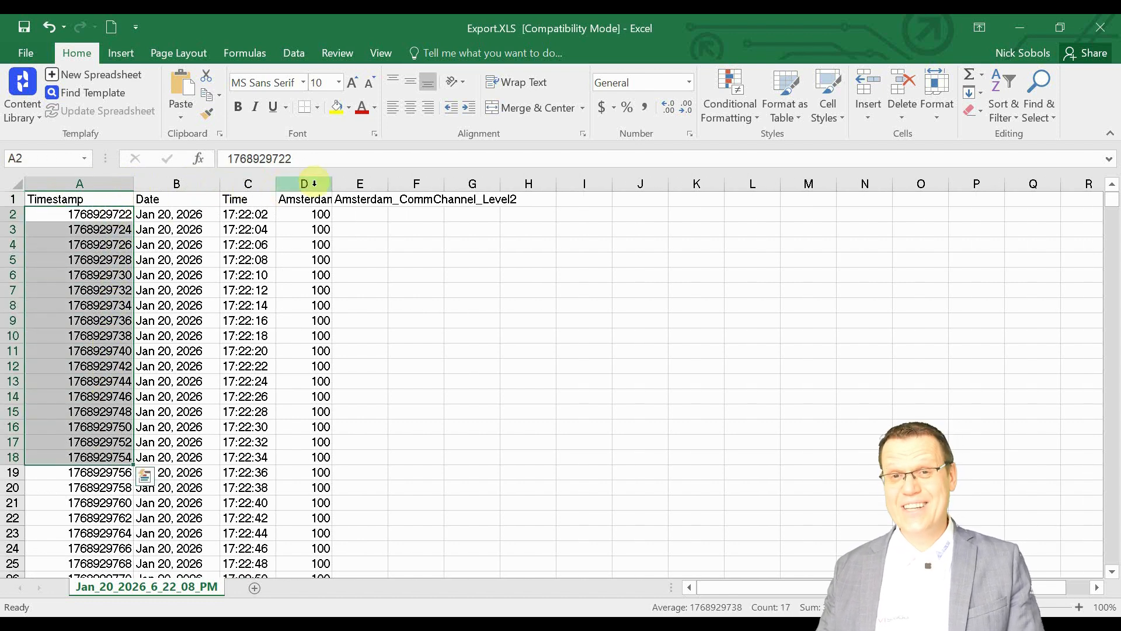
pyautogui.moveTo(333, 183); pyautogui.dragTo(506, 185)
# - Examine the exported Level and Level2 values down the sheet, then minimize Excel and return to VTScada
pyautogui.scroll(-14, 447, 278)
pyautogui.scroll(-5, 336, 268)
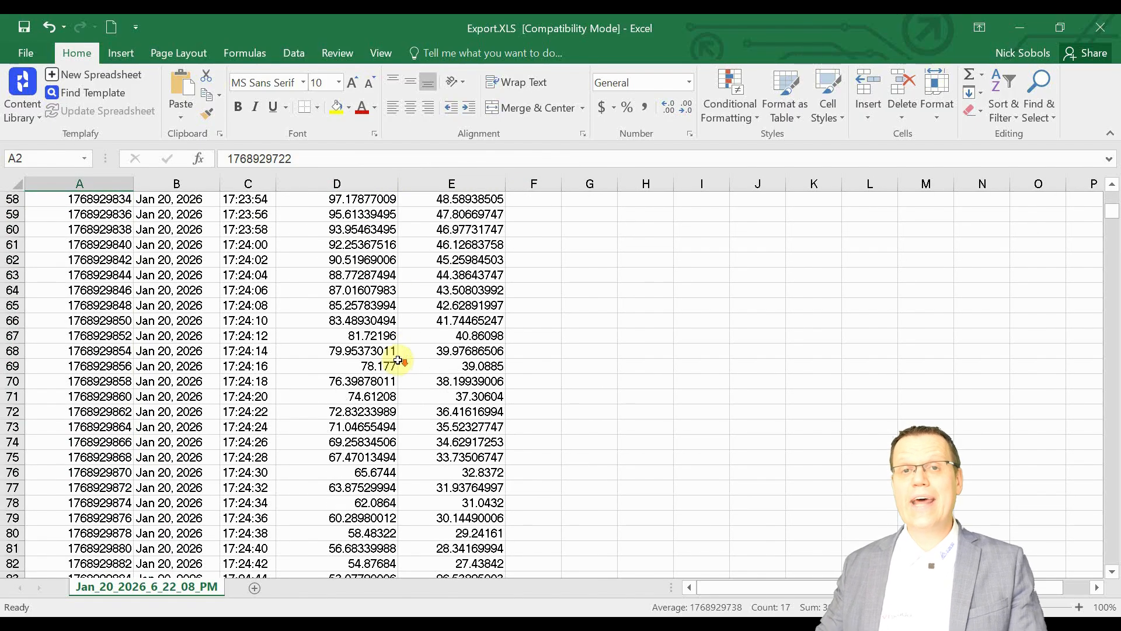
pyautogui.moveTo(350, 285); pyautogui.dragTo(515, 396)
pyautogui.scroll(-4, 465, 432)
pyautogui.scroll(-5, 464, 432)
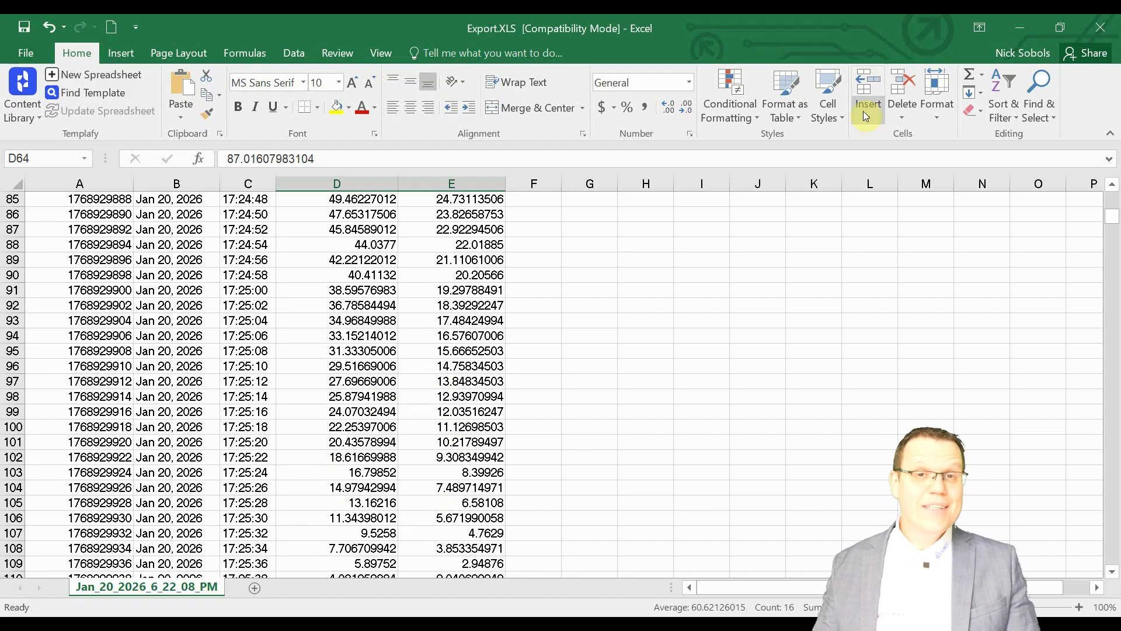
pyautogui.click(1022, 27)
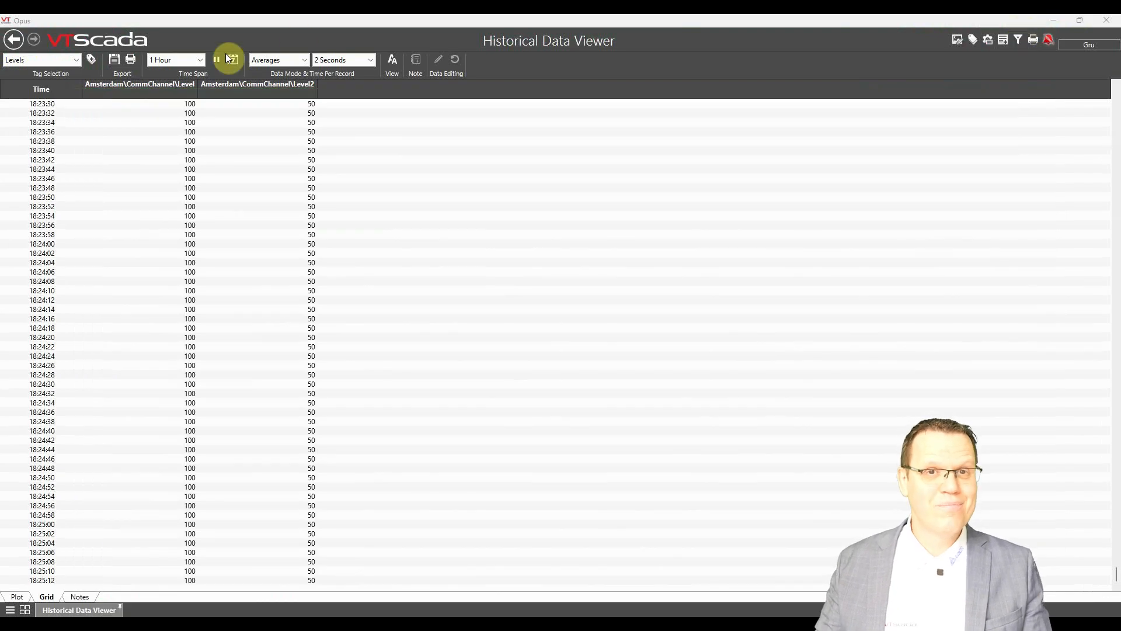
# - Create a new blank page titled Page 1 in the Idea Studio
pyautogui.click(95, 36)
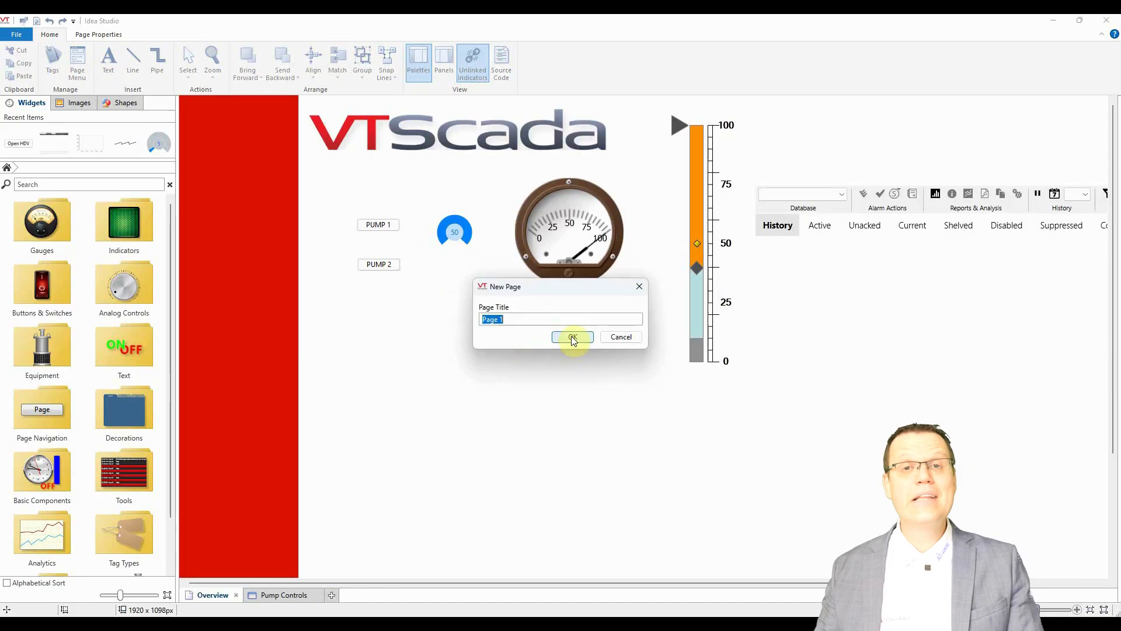
pyautogui.click(573, 335)
pyautogui.click(485, 237)
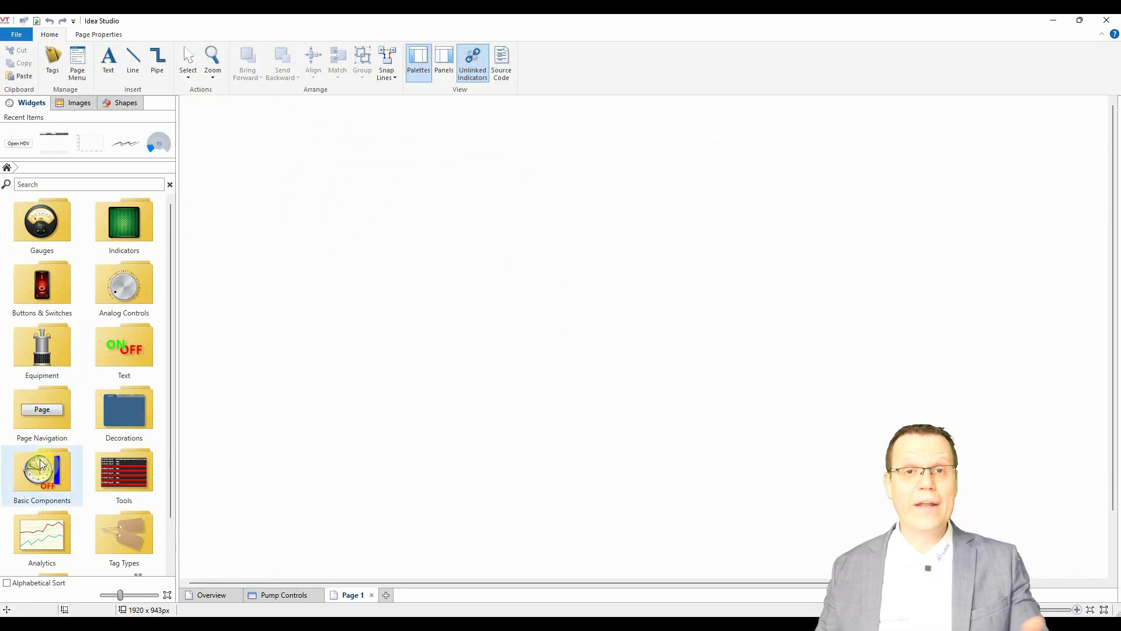
# - Place a Sparklines widget from the Trends & Historical Data group near the new page's upper-left corner
pyautogui.scroll(-1, 40, 463)
pyautogui.doubleClick(39, 488)
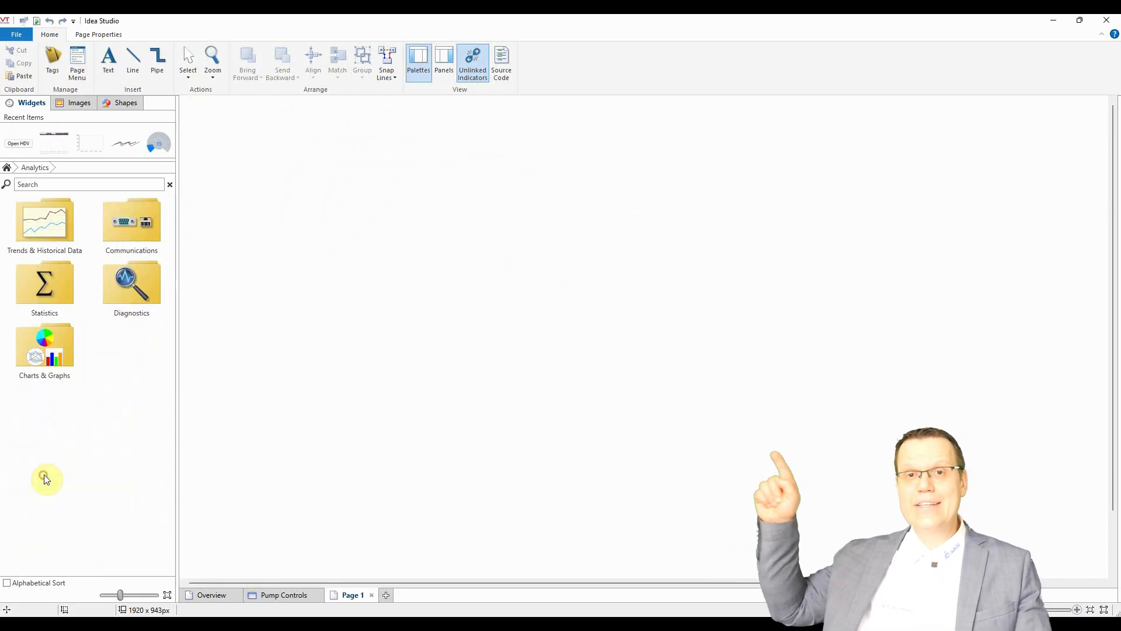
pyautogui.doubleClick(49, 245)
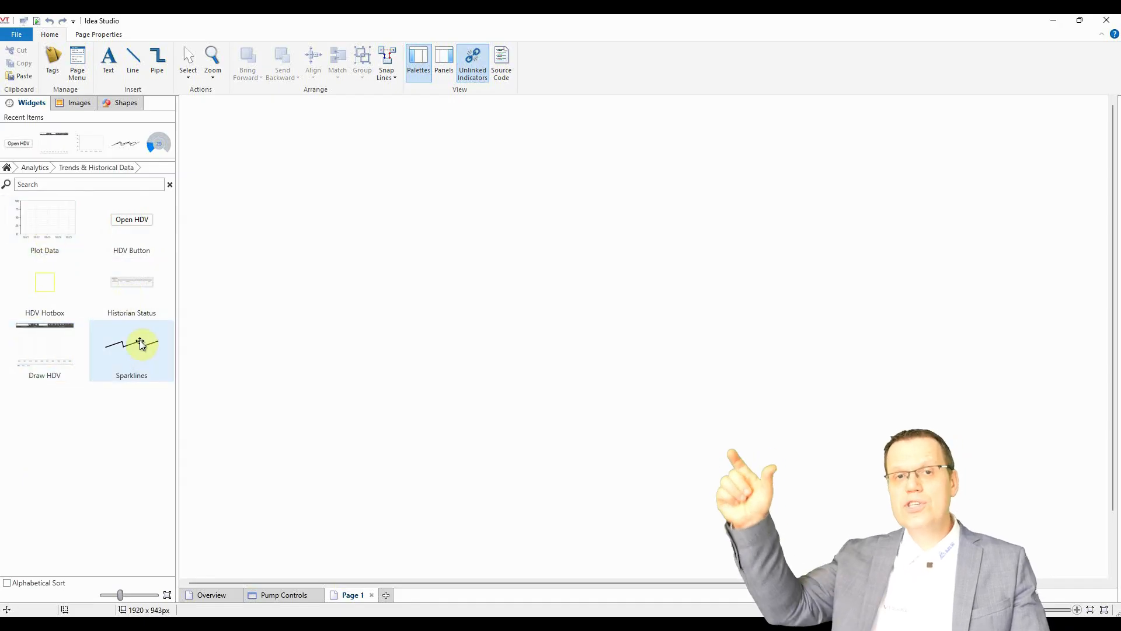
pyautogui.moveTo(140, 343); pyautogui.dragTo(265, 150)
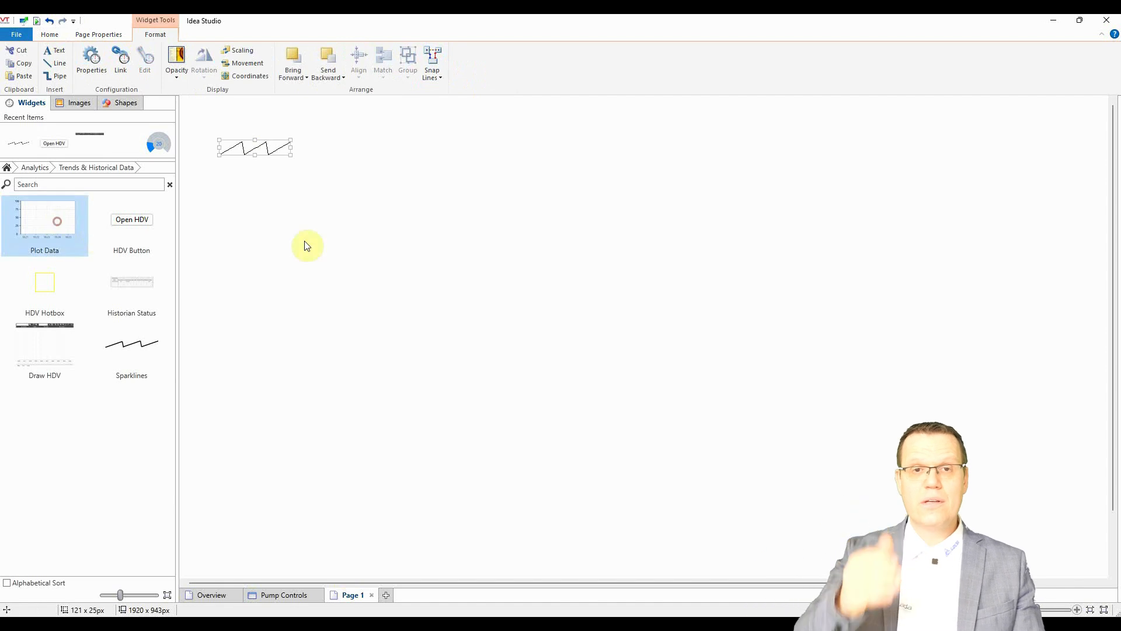
# - Place a Plot Data widget and an HDV Button below the sparkline, and a Draw HDV widget to their right
pyautogui.moveTo(305, 245); pyautogui.dragTo(335, 250)
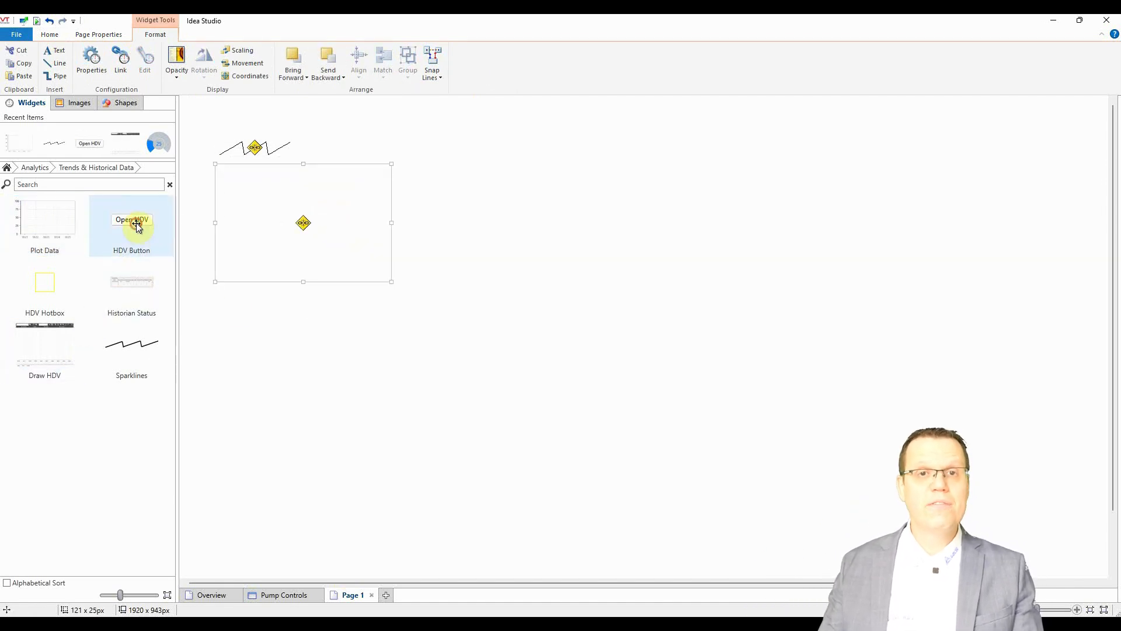
pyautogui.moveTo(136, 224); pyautogui.dragTo(236, 308)
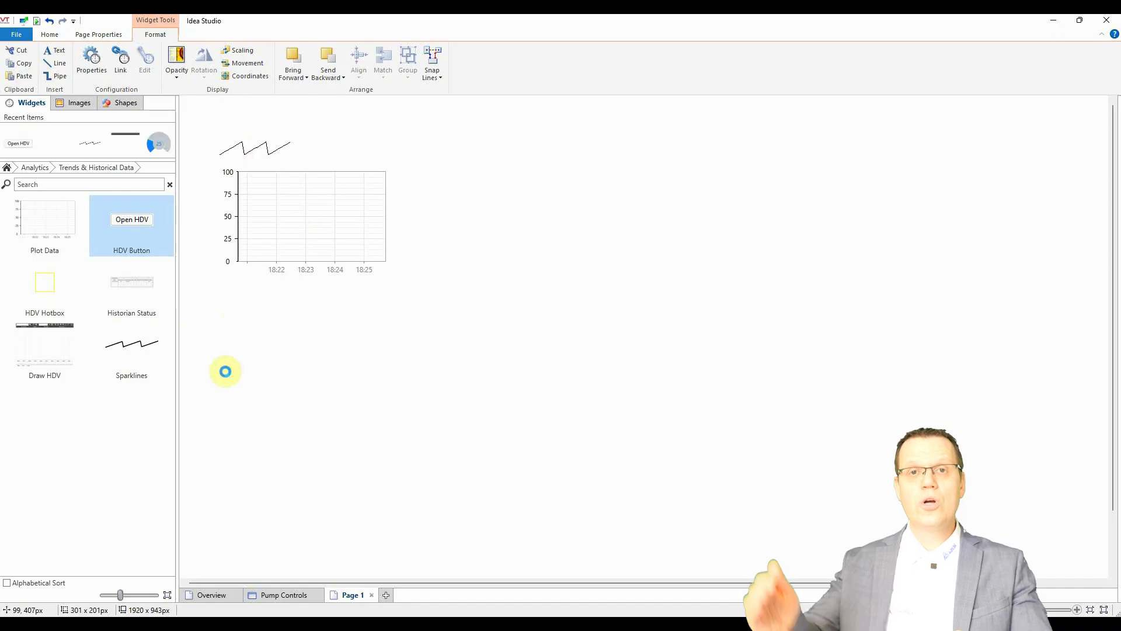
pyautogui.moveTo(14, 348)
pyautogui.mouseDown()
pyautogui.moveTo(16, 334)
pyautogui.moveTo(656, 237)
pyautogui.moveTo(585, 251)
pyautogui.mouseUp()
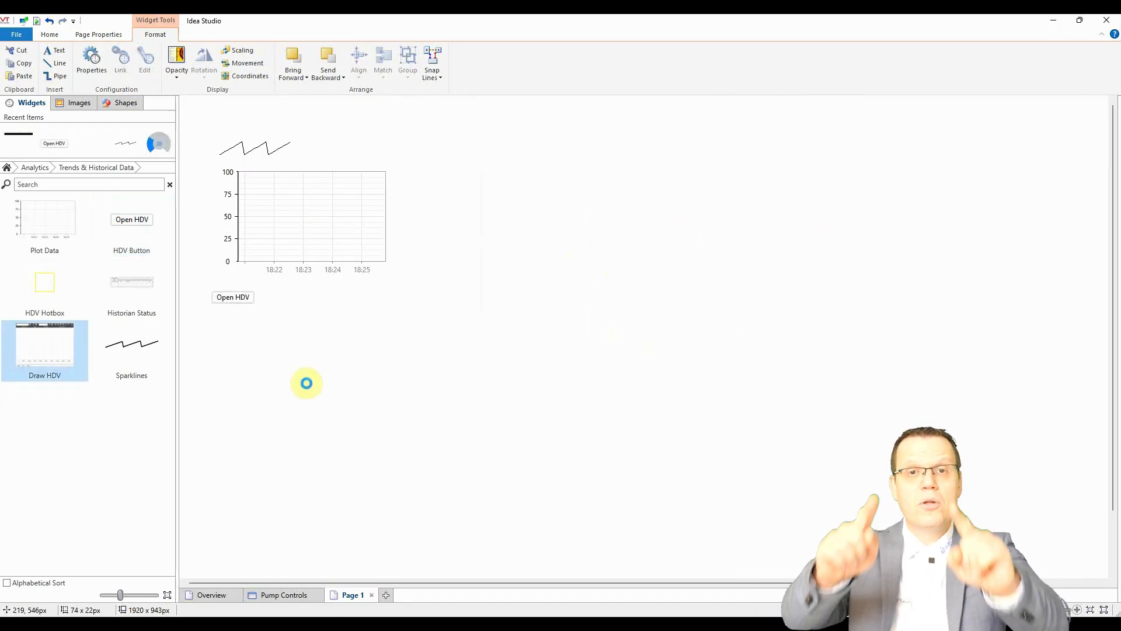
# - Link the sparkline to the Amsterdam\CommChannel\Level2 tag
pyautogui.rightClick(271, 153)
pyautogui.click(351, 166)
pyautogui.click(461, 120)
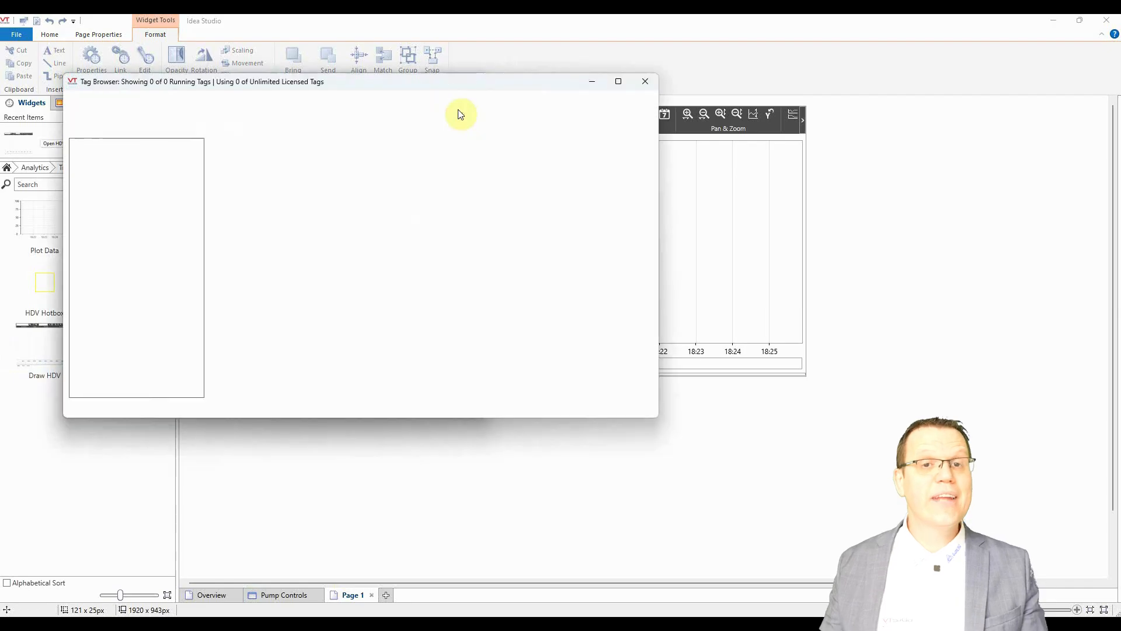
pyautogui.click(251, 165)
pyautogui.click(581, 409)
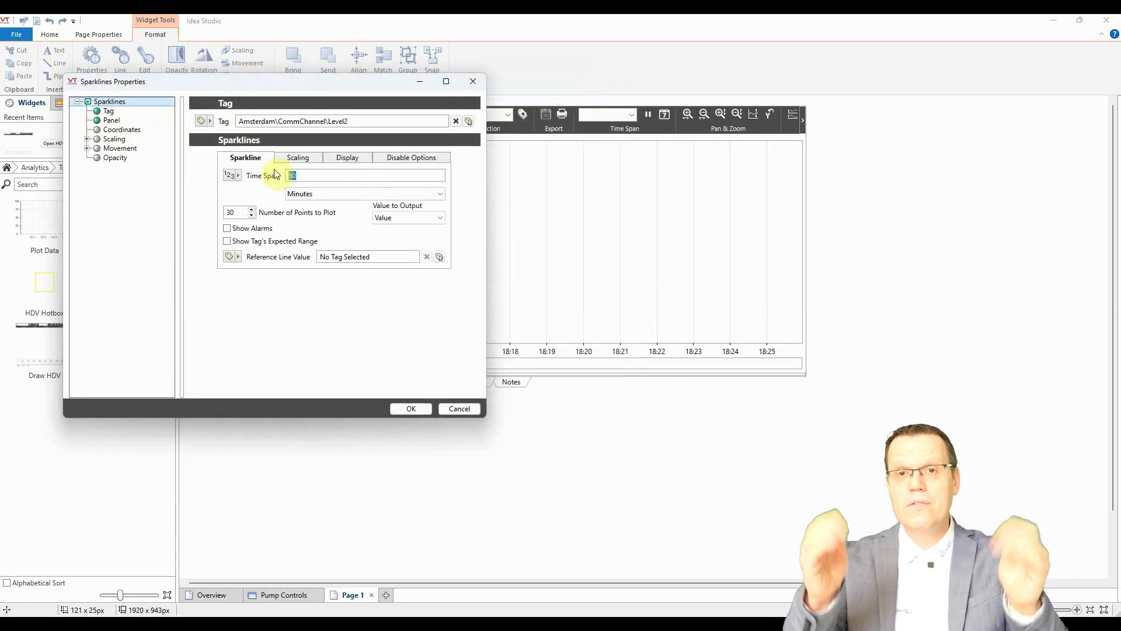
pyautogui.click(410, 401)
# - Link the Plot Data widget to the Amsterdam\CommChannel\Level tag and display the last 12 hours
pyautogui.click(313, 212)
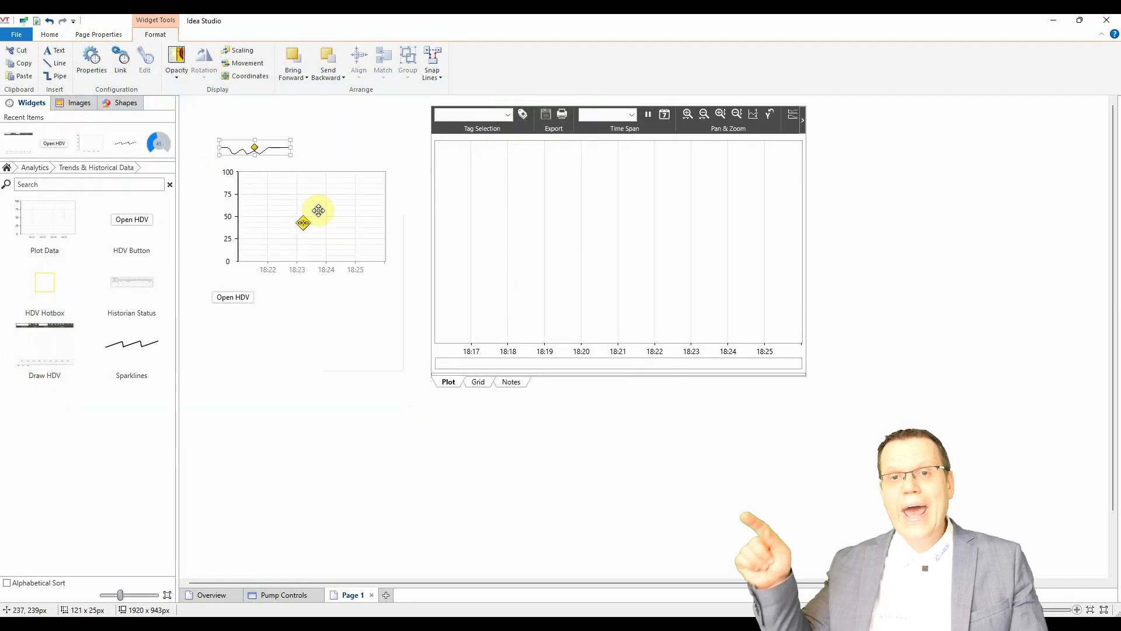
pyautogui.rightClick(318, 212)
pyautogui.click(374, 218)
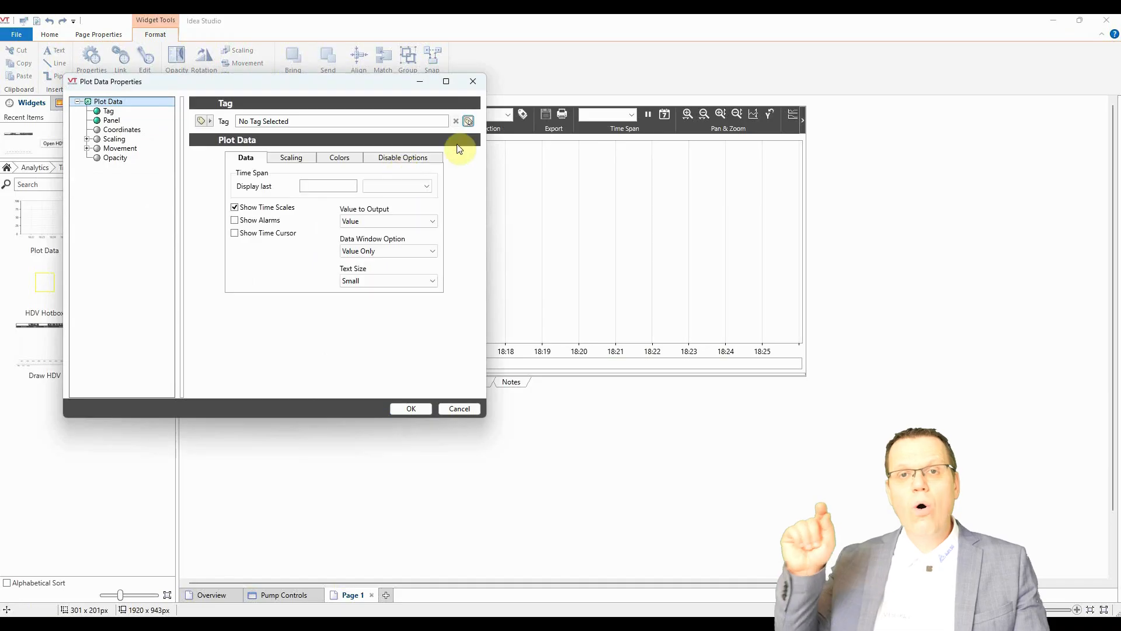
pyautogui.click(461, 121)
pyautogui.click(252, 157)
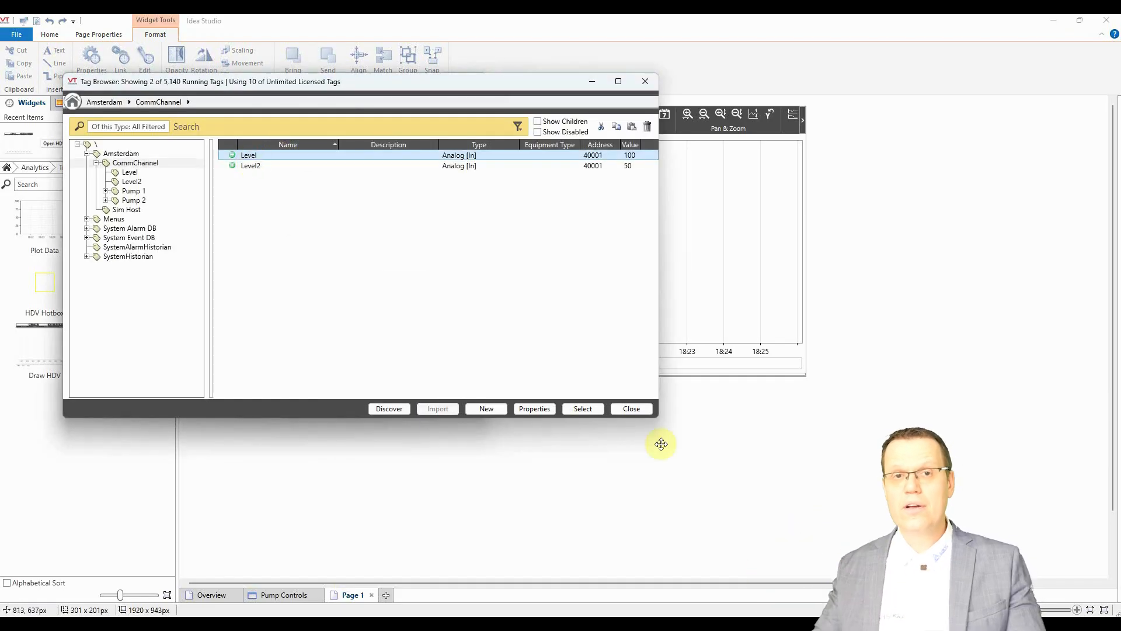
pyautogui.click(583, 409)
pyautogui.click(431, 186)
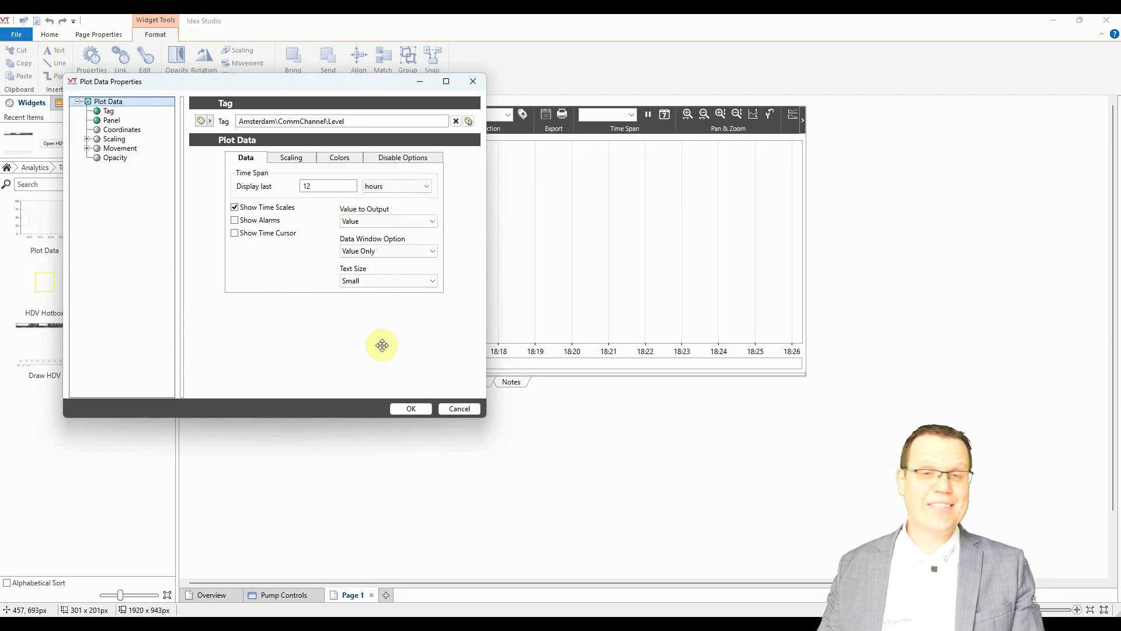
pyautogui.click(410, 408)
# - Configure the HDV Button to open the Levels pen group with a duration of 2 Hours
pyautogui.rightClick(243, 297)
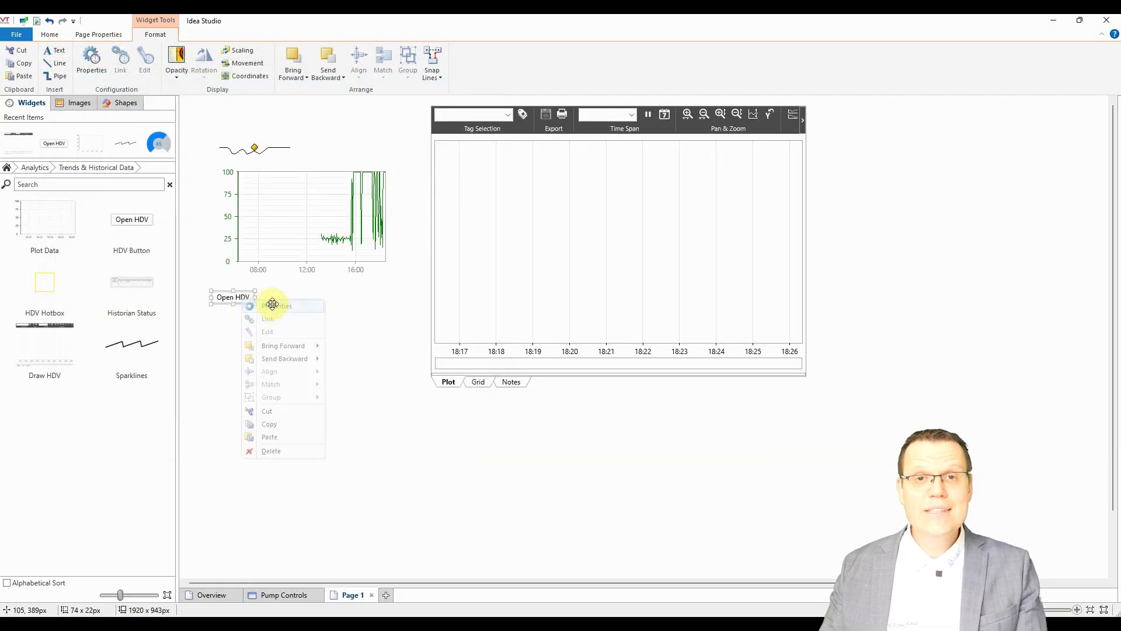
pyautogui.click(272, 306)
pyautogui.click(404, 165)
pyautogui.click(280, 176)
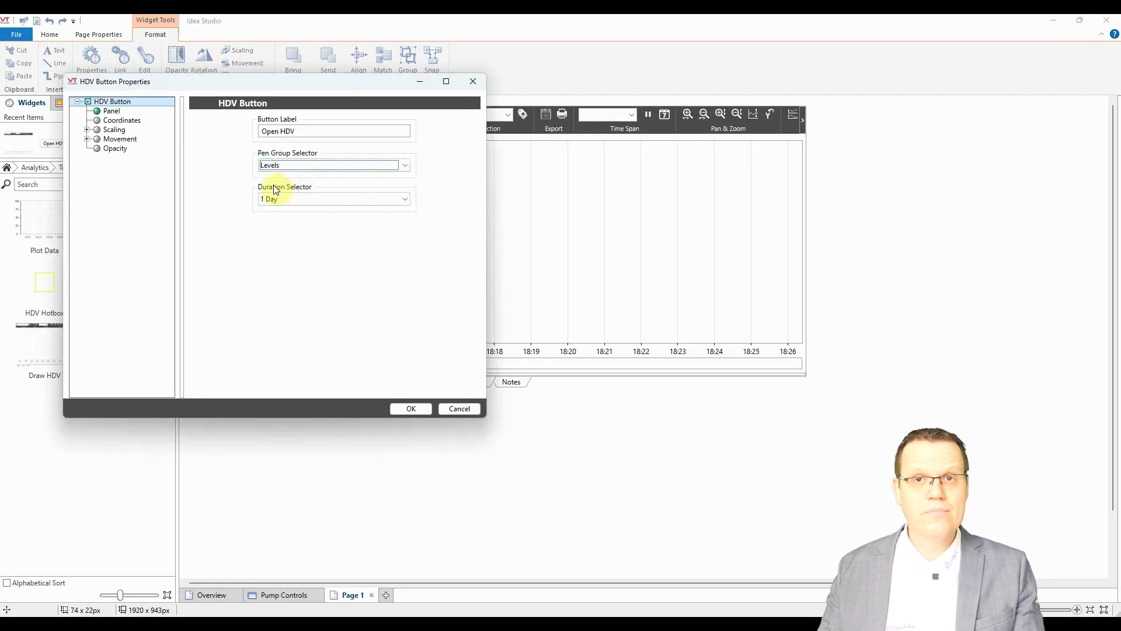
pyautogui.click(273, 198)
pyautogui.click(284, 298)
pyautogui.click(419, 409)
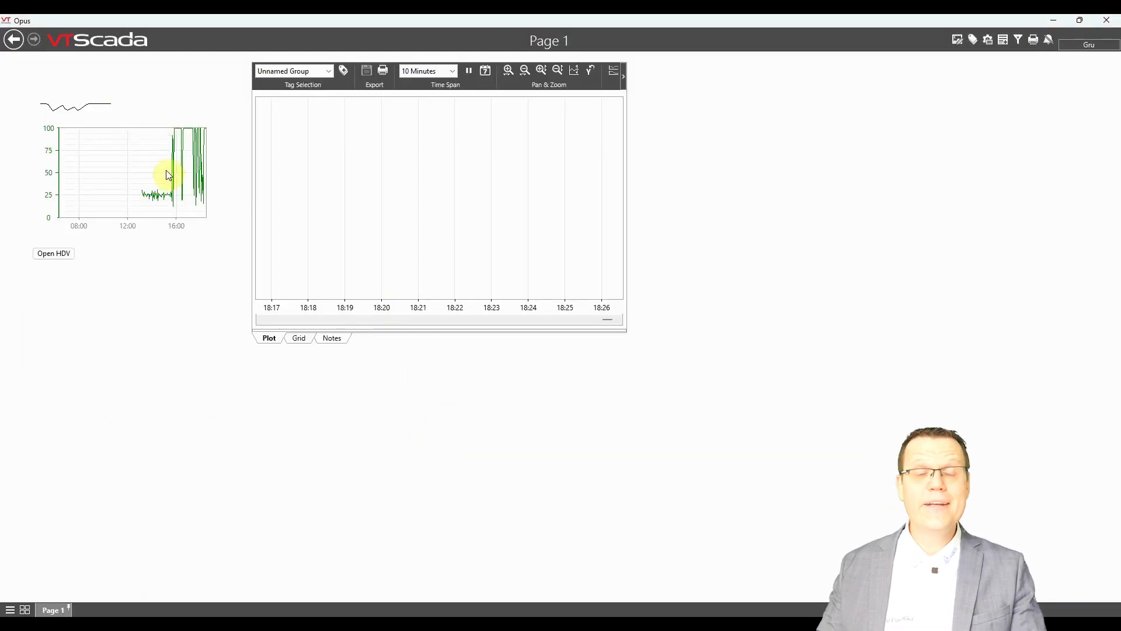
# - Open the Levels trend from the page's HDV button and view it over a 6-hour time span
pyautogui.click(54, 252)
pyautogui.moveTo(596, 71); pyautogui.dragTo(447, 127)
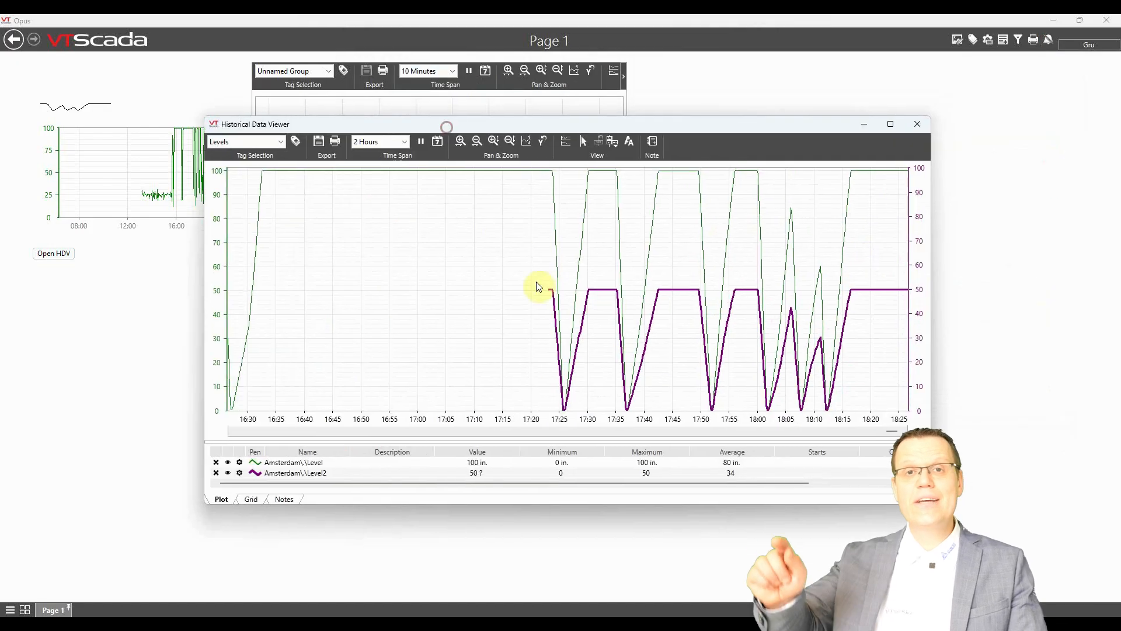
pyautogui.click(379, 142)
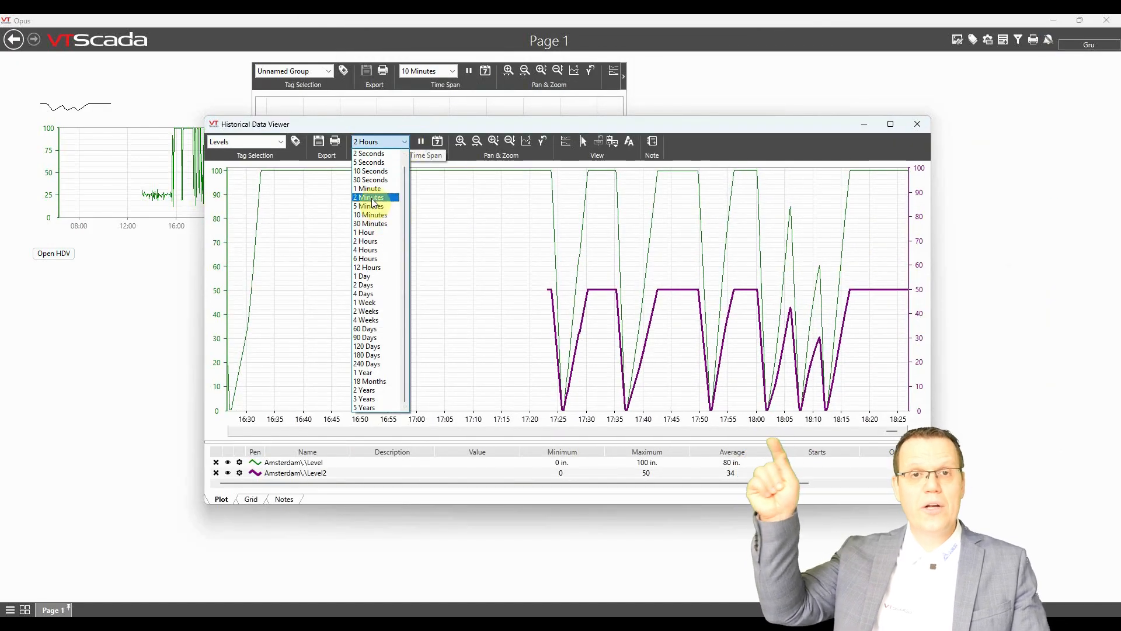
pyautogui.click(367, 259)
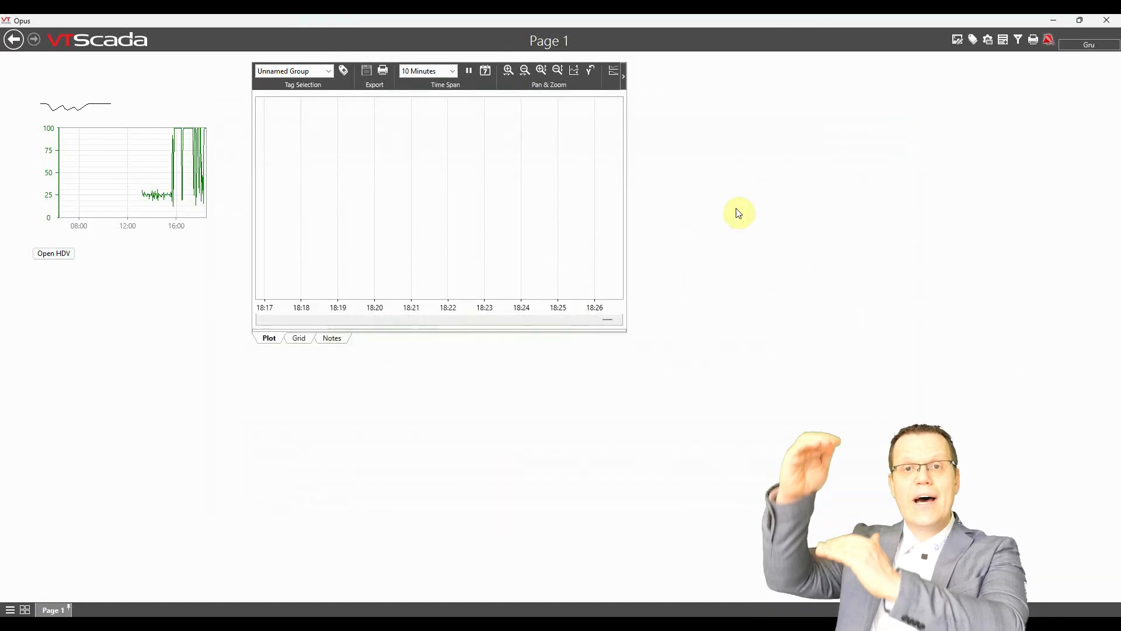
# - Add the Amsterdam\CommChannel\Level tag to the page's embedded trend viewer and open its time span choices
pyautogui.click(343, 71)
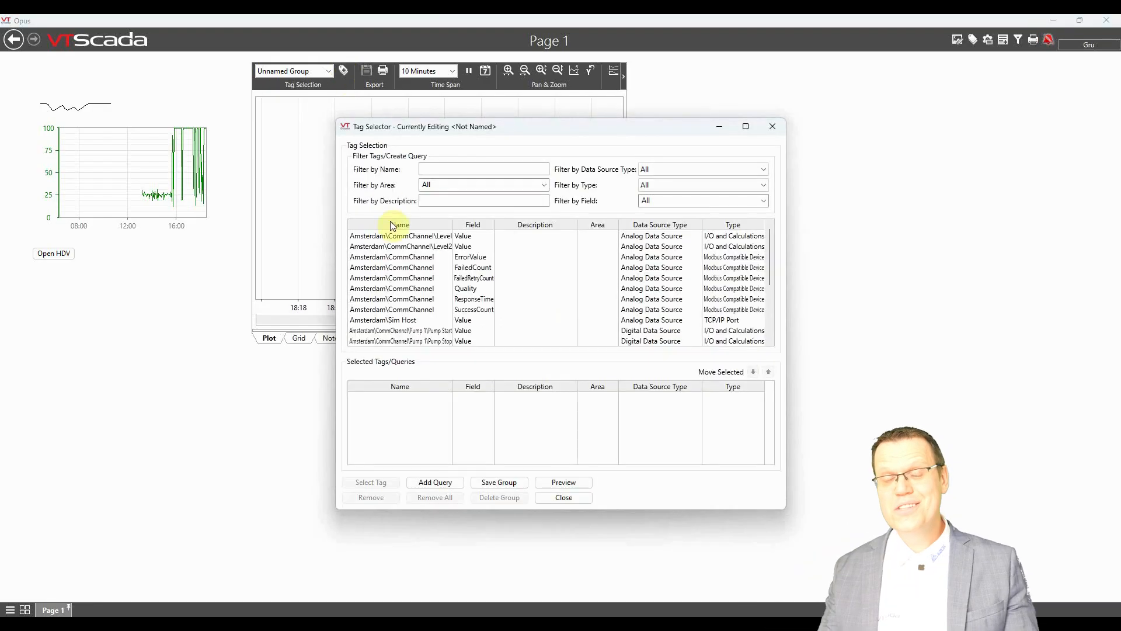
pyautogui.click(426, 232)
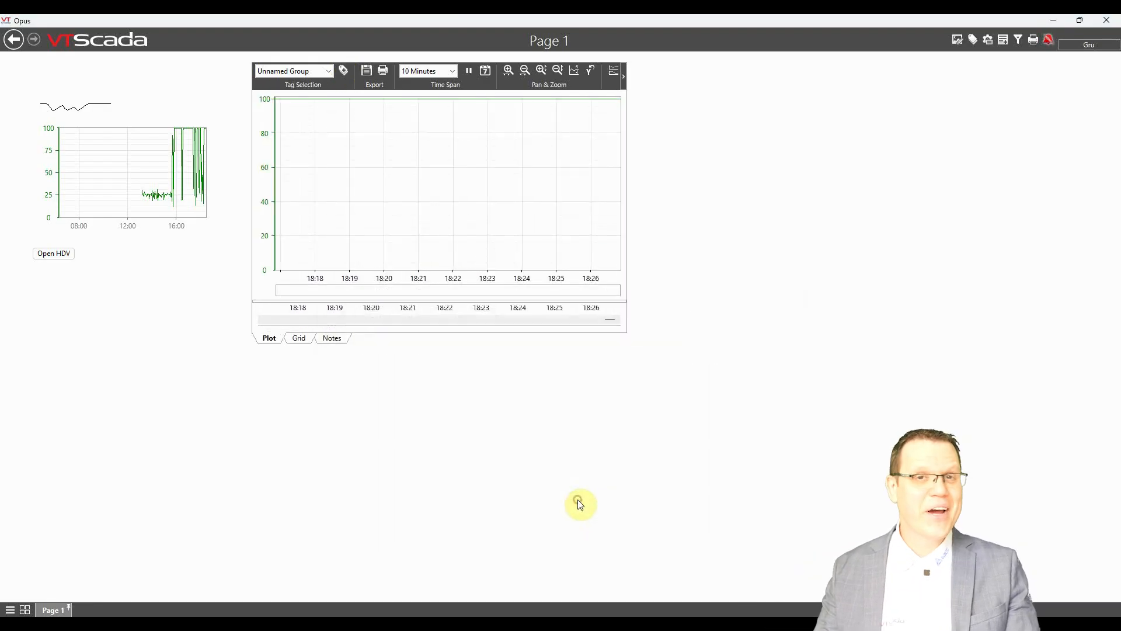
pyautogui.click(453, 70)
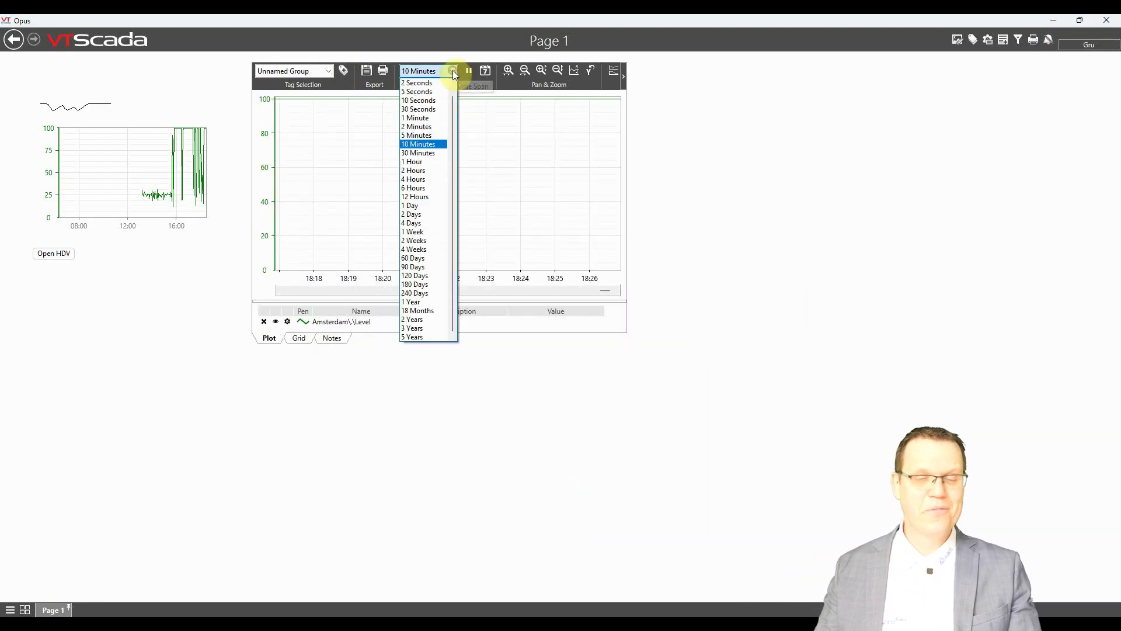
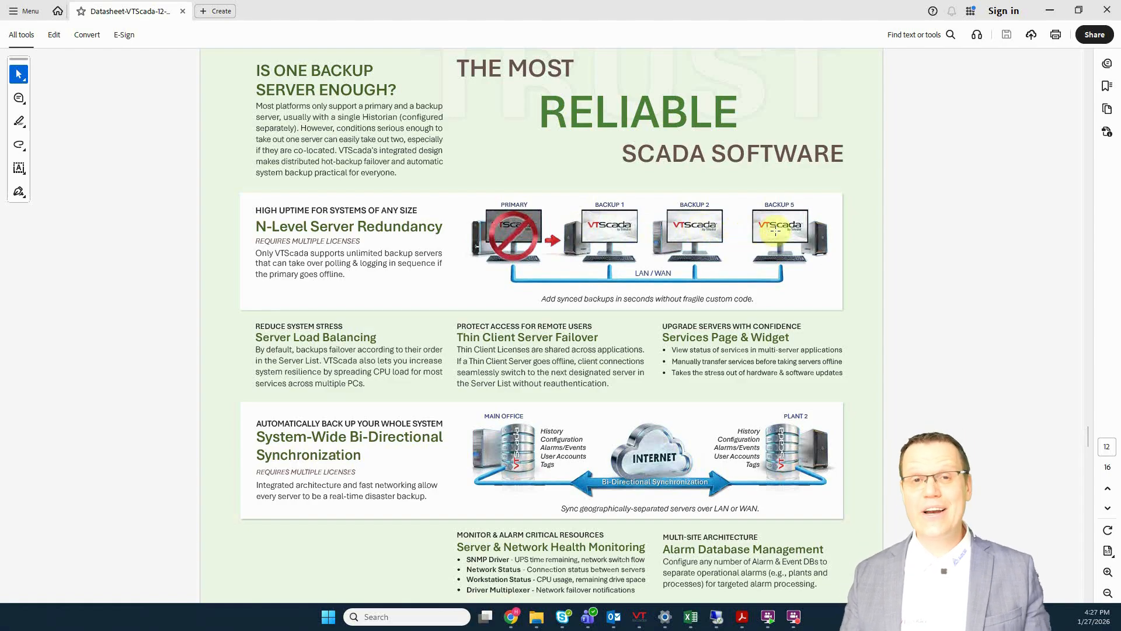
# - Put the datasheet away and examine the application and system information in the Opus application configuration
pyautogui.click(1049, 9)
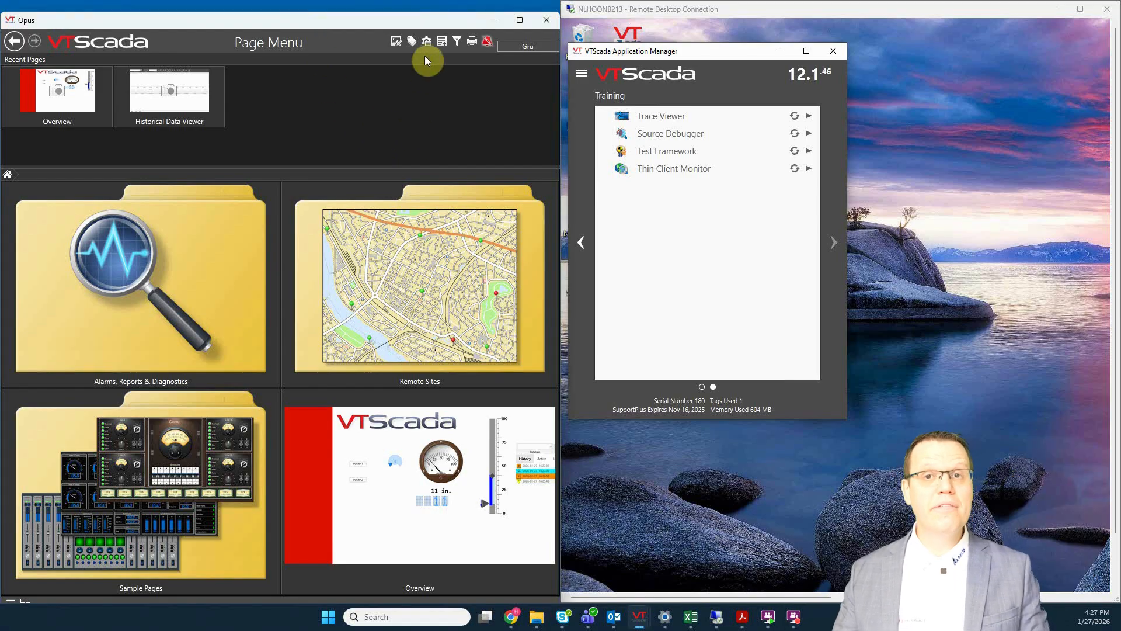
pyautogui.click(426, 41)
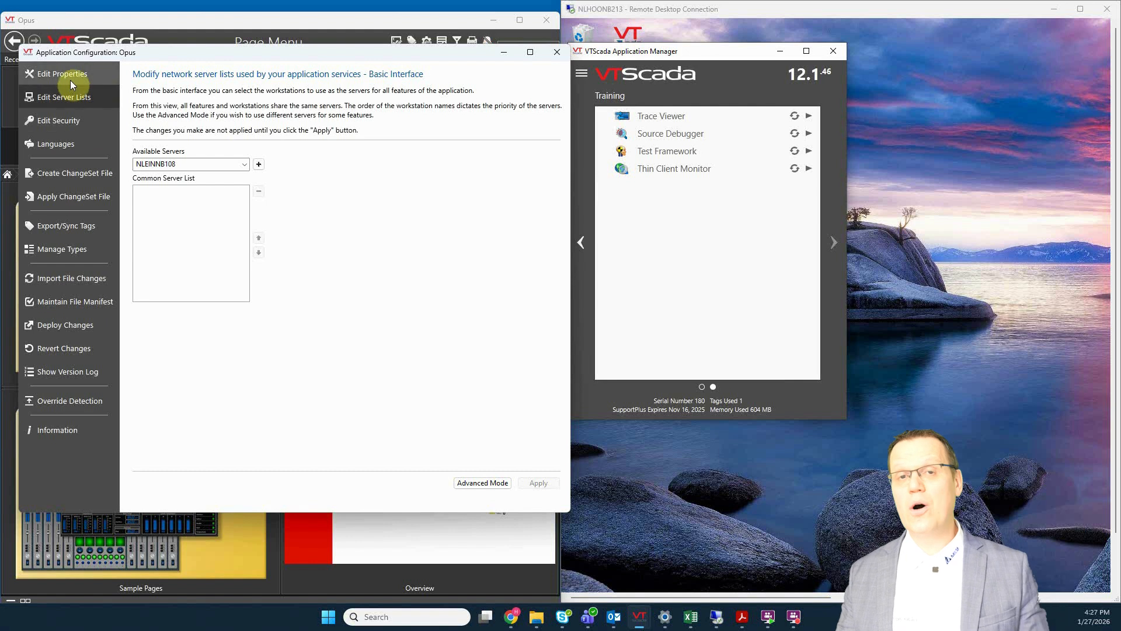
pyautogui.click(56, 432)
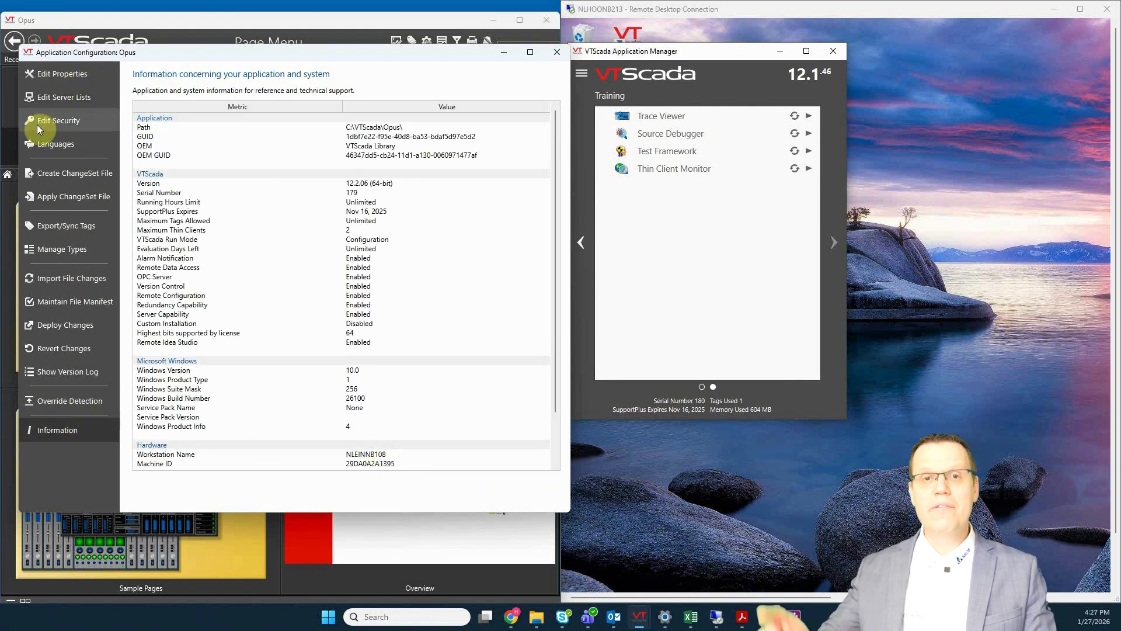
# - Add NLEINNB108 and NLHOONB213, in that order, to the Common Server List, apply the change and close the configuration
pyautogui.click(60, 96)
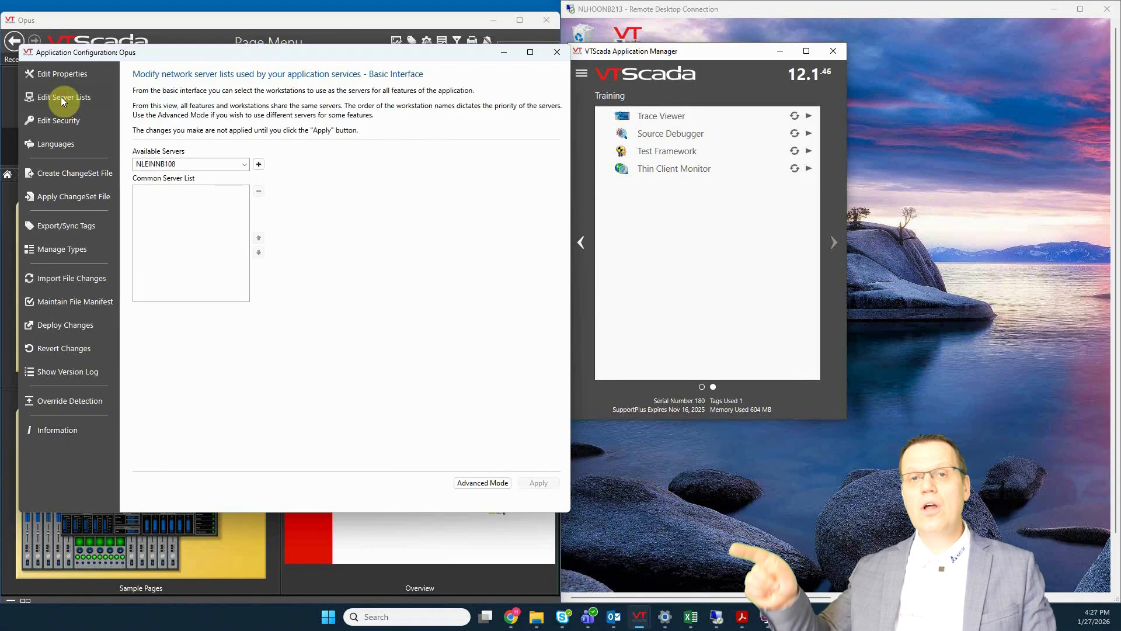
pyautogui.doubleClick(176, 163)
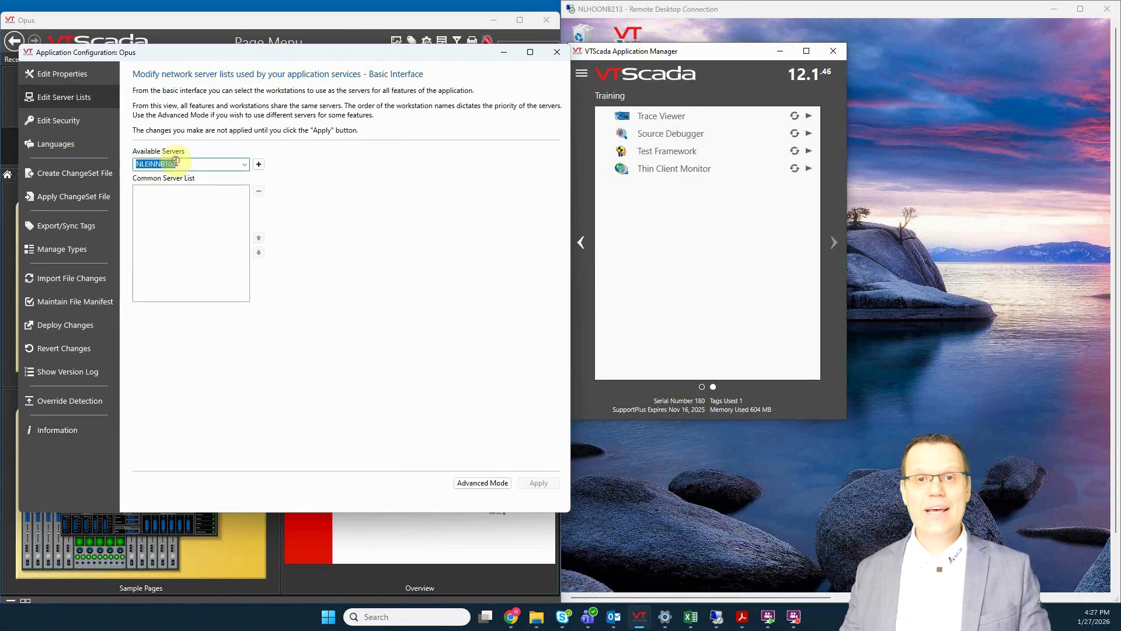
pyautogui.click(259, 164)
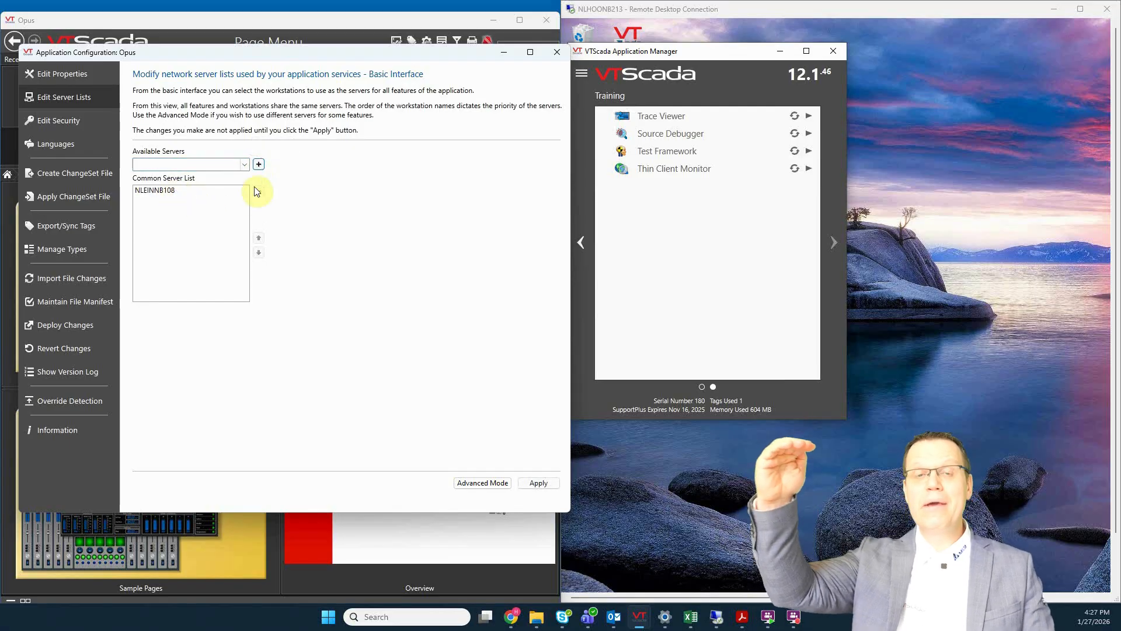
pyautogui.click(244, 165)
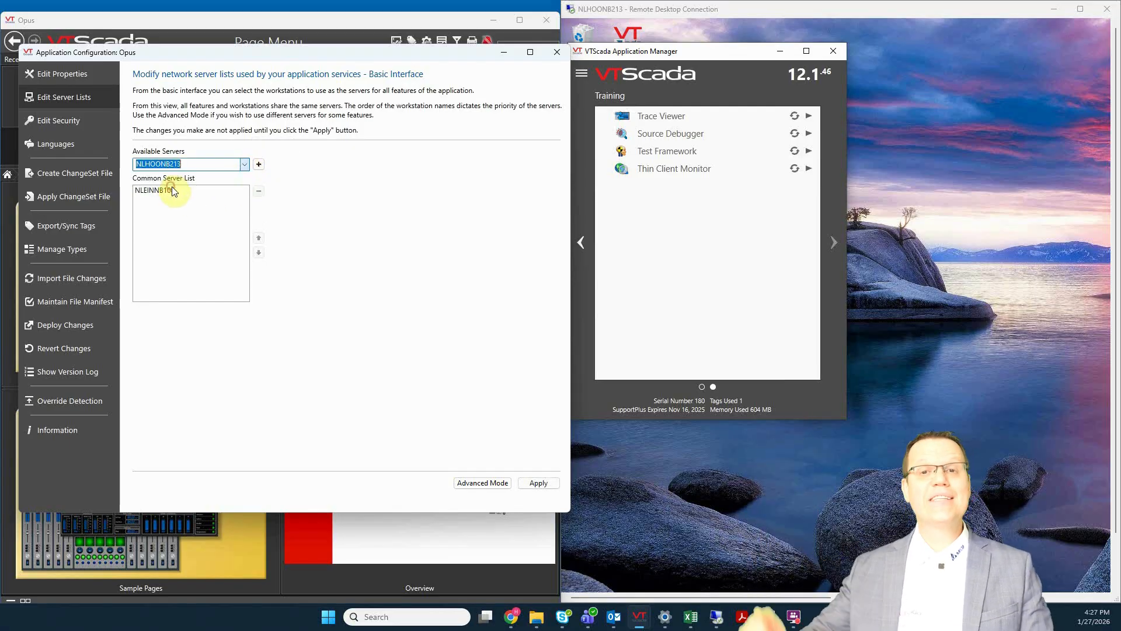
pyautogui.click(259, 165)
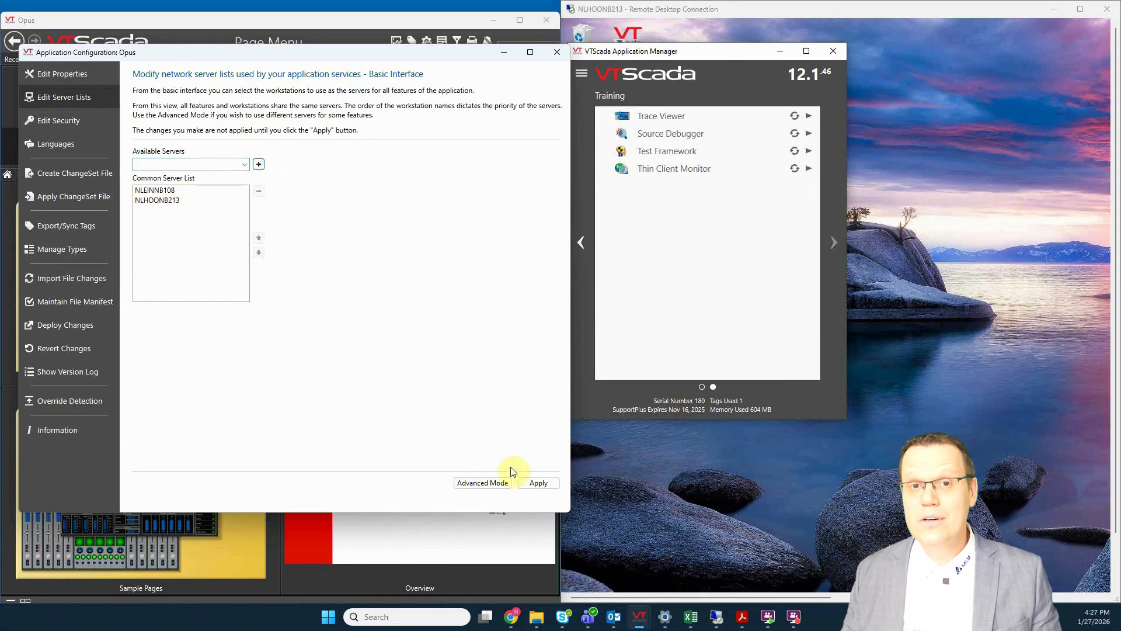
pyautogui.click(536, 484)
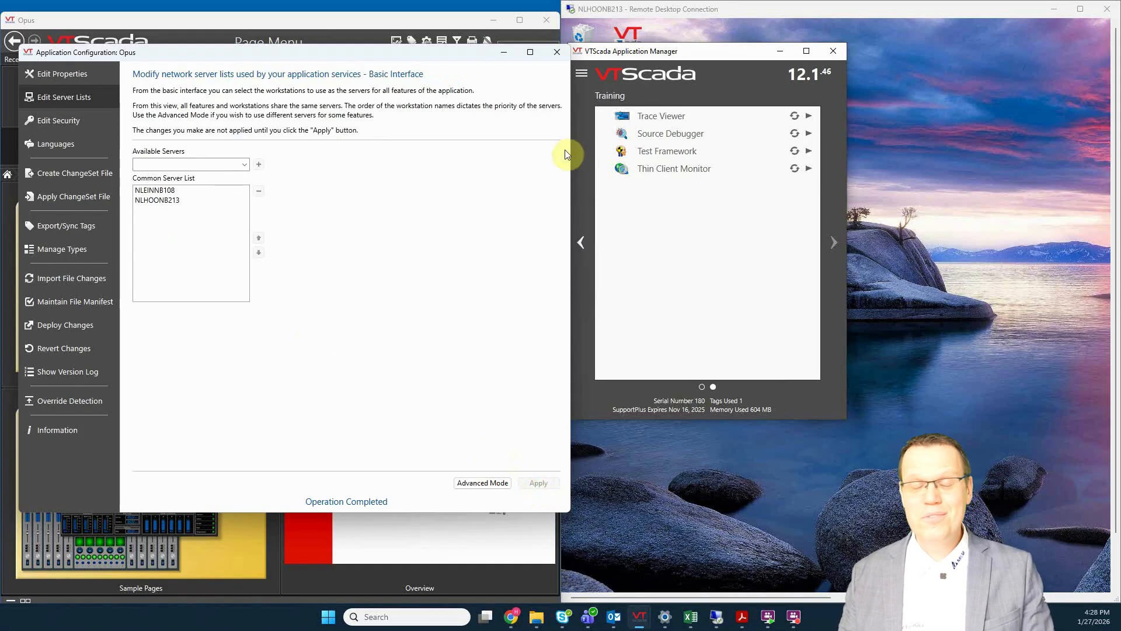
pyautogui.click(558, 53)
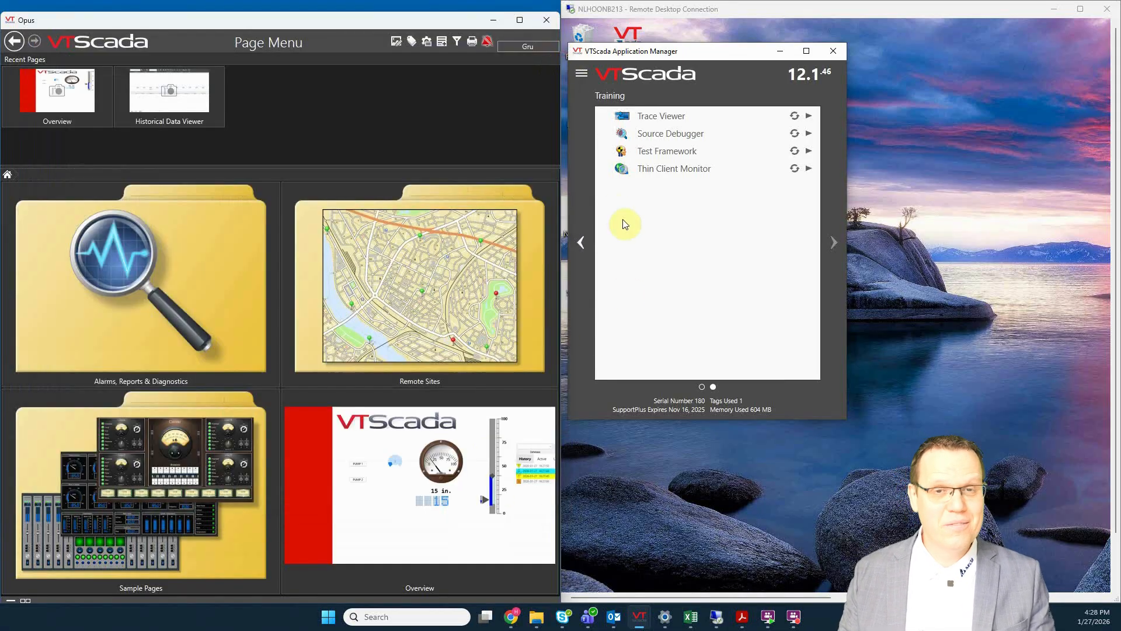
# - On the remote workstation, start adding an application with the Advanced option of getting it from a networked workstation
pyautogui.click(586, 72)
pyautogui.click(630, 88)
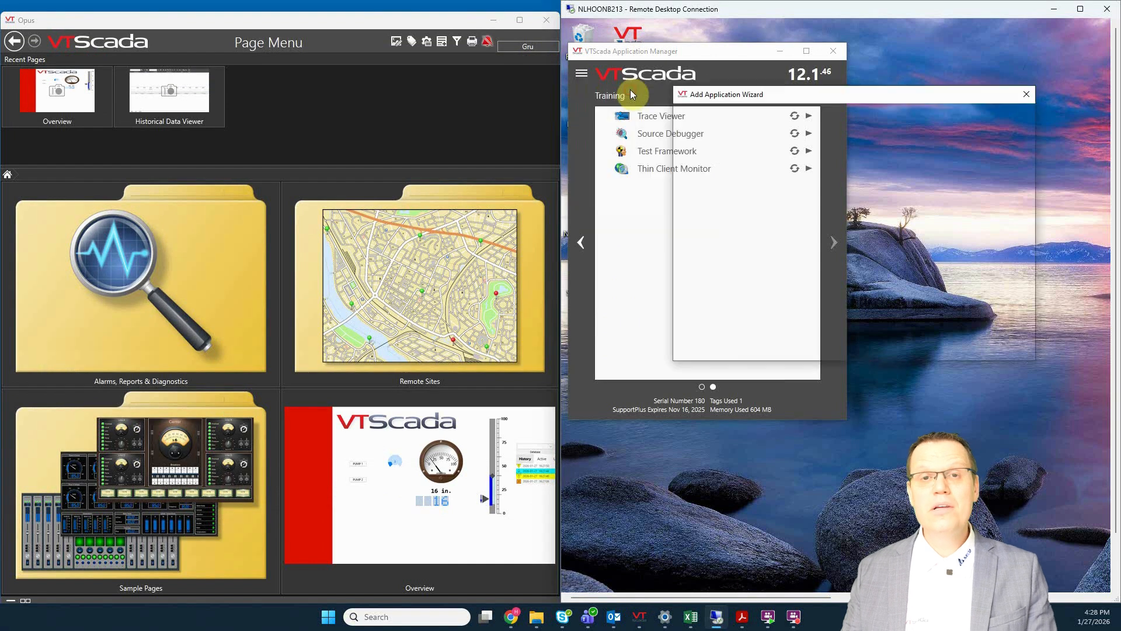
pyautogui.click(718, 196)
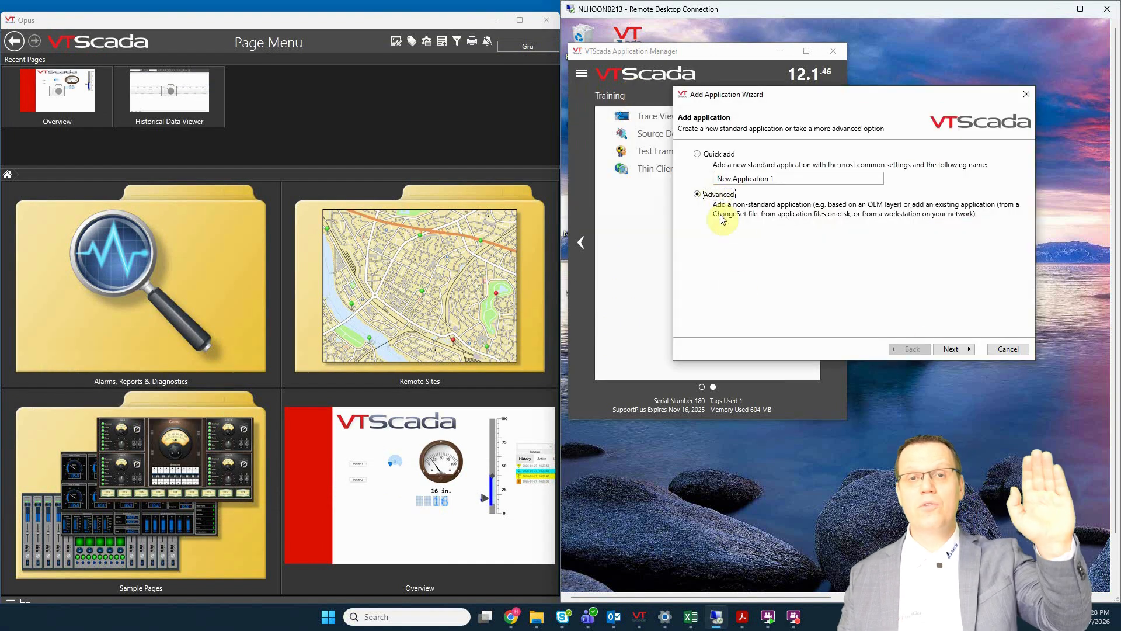
pyautogui.click(962, 349)
pyautogui.click(750, 286)
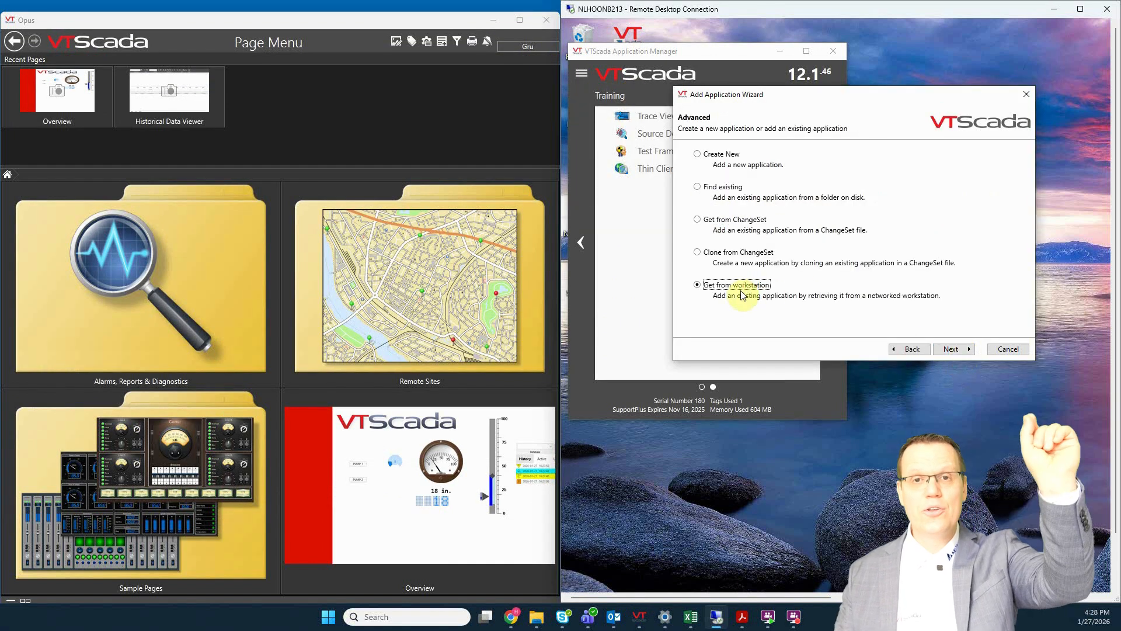
pyautogui.click(958, 349)
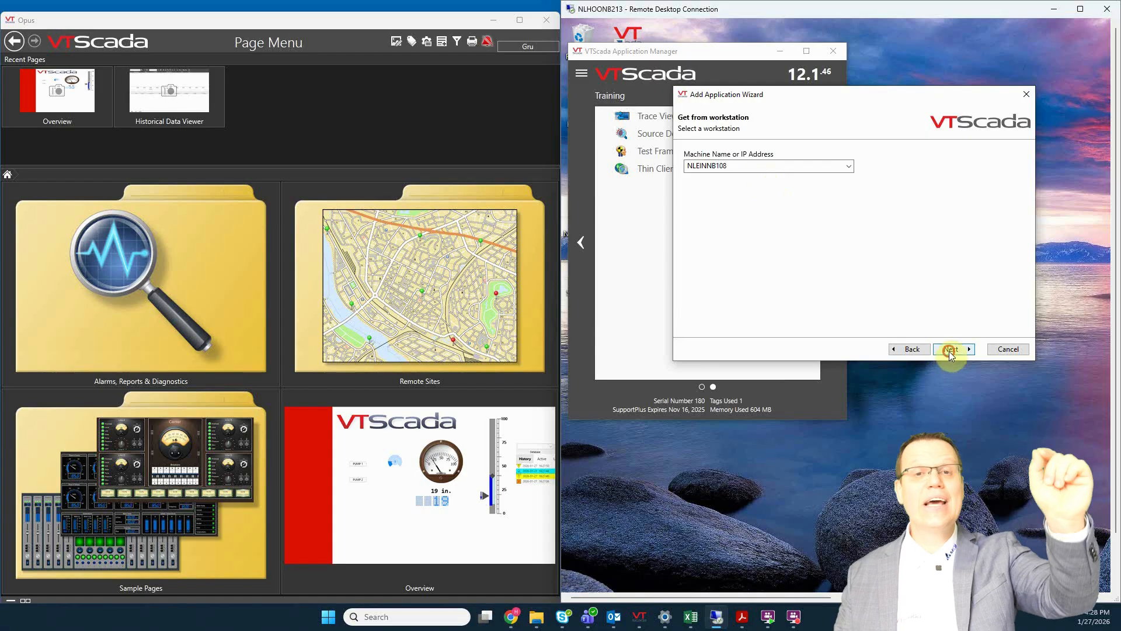
# - Select NLEINNB108 as the source workstation and retrieve its Opus application, starting it right away
pyautogui.click(951, 349)
pyautogui.click(705, 205)
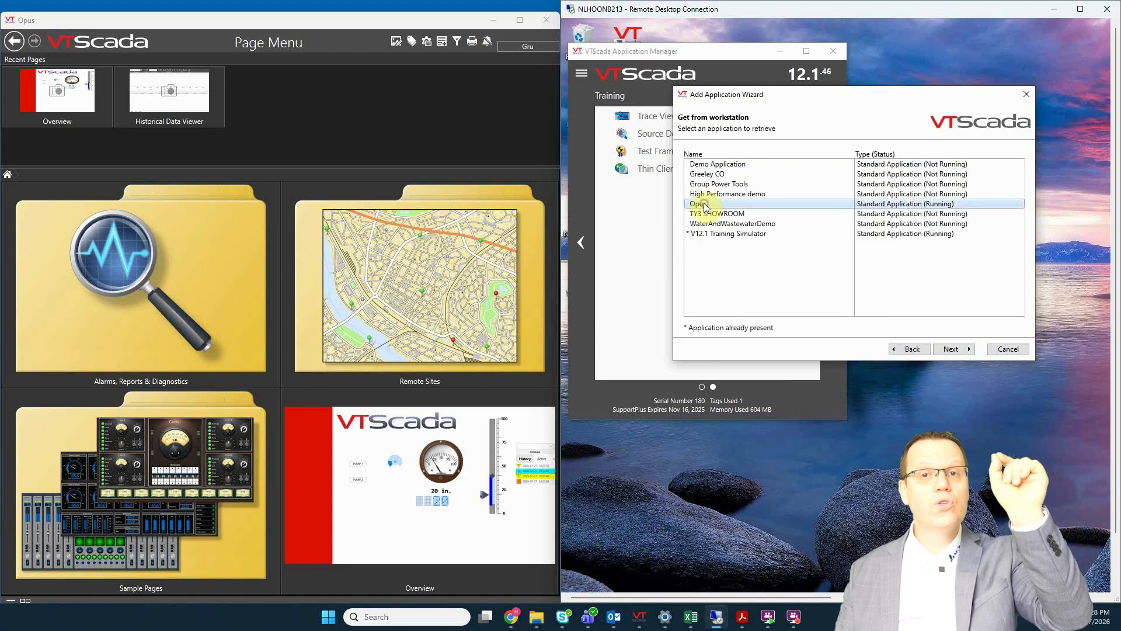
pyautogui.click(958, 351)
pyautogui.click(958, 350)
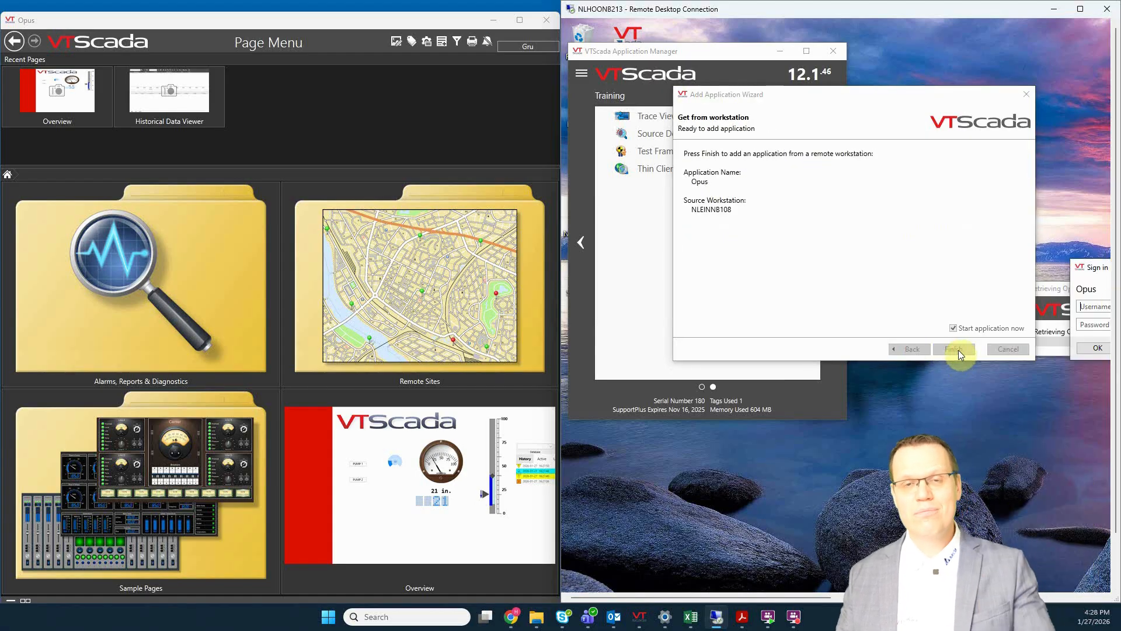
# - Authorize the Opus retrieval by entering the account's username and password in the sign-in dialog
pyautogui.moveTo(812, 598); pyautogui.dragTo(882, 598)
pyautogui.click(960, 306)
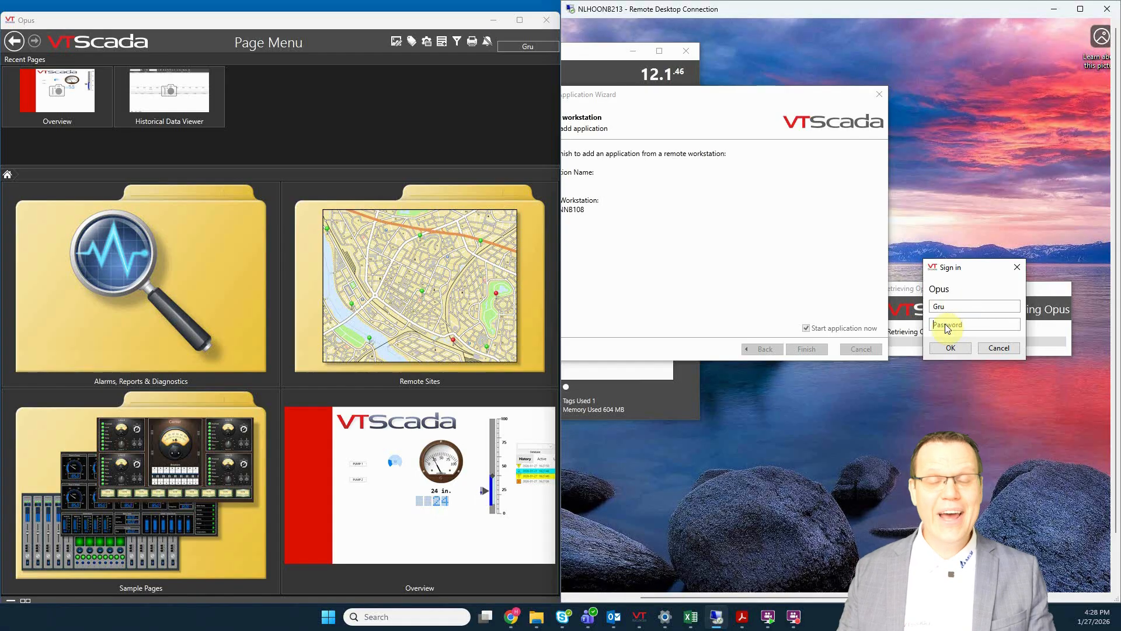
pyautogui.click(951, 348)
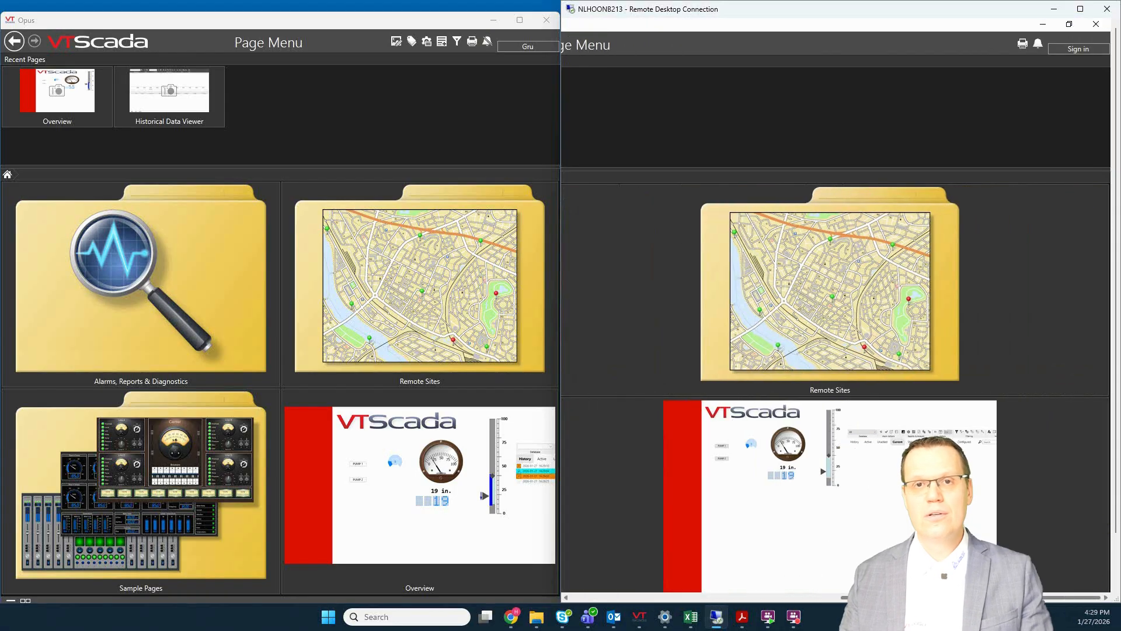
# - Sign in to the retrieved Opus application on the remote workstation with the account's username and password
pyautogui.click(1081, 49)
pyautogui.press('Return')
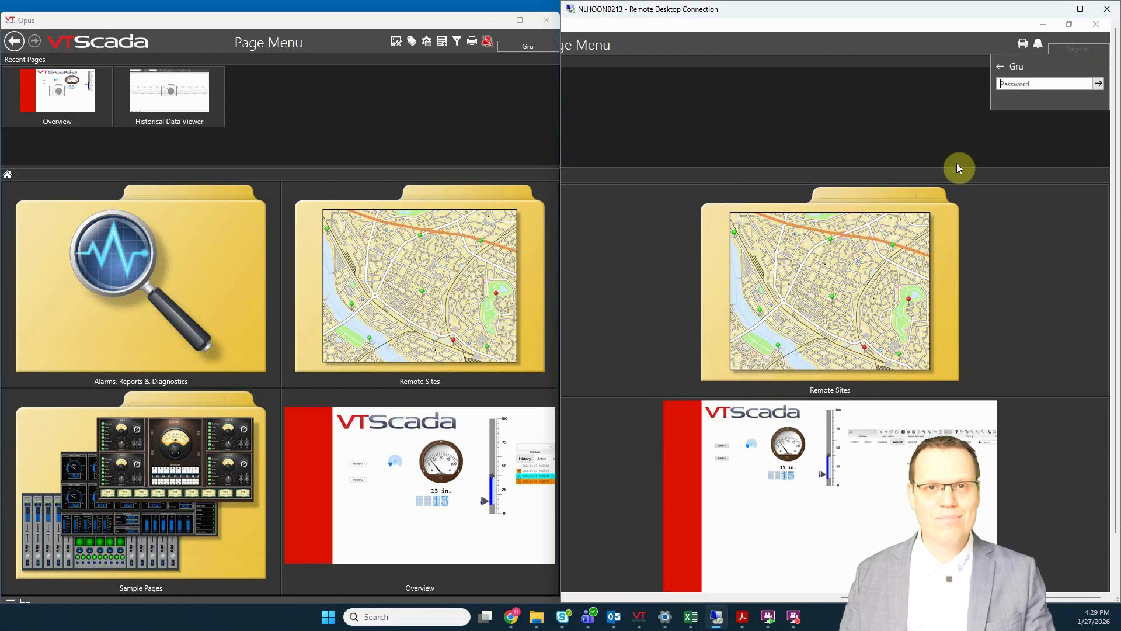
pyautogui.write('****')
# - Open the Overview page for editing in the remote workstation's Idea Studio and display the same page in the local application
pyautogui.moveTo(897, 598)
pyautogui.mouseDown()
pyautogui.moveTo(626, 604)
pyautogui.moveTo(899, 601)
pyautogui.mouseUp()
pyautogui.click(851, 525)
pyautogui.click(949, 44)
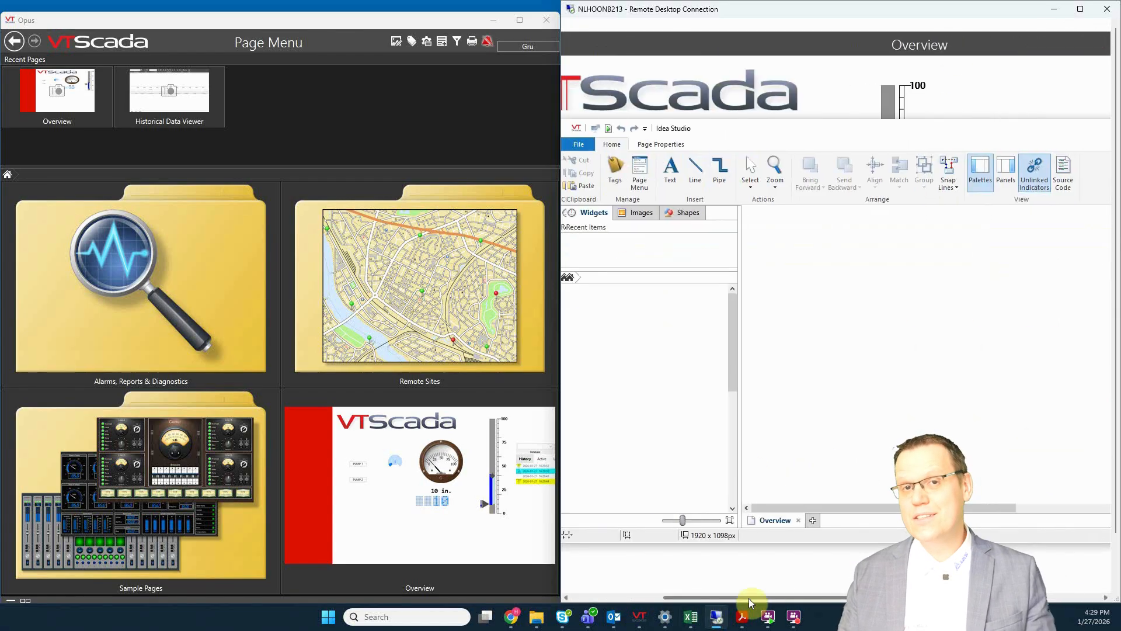
pyautogui.click(350, 496)
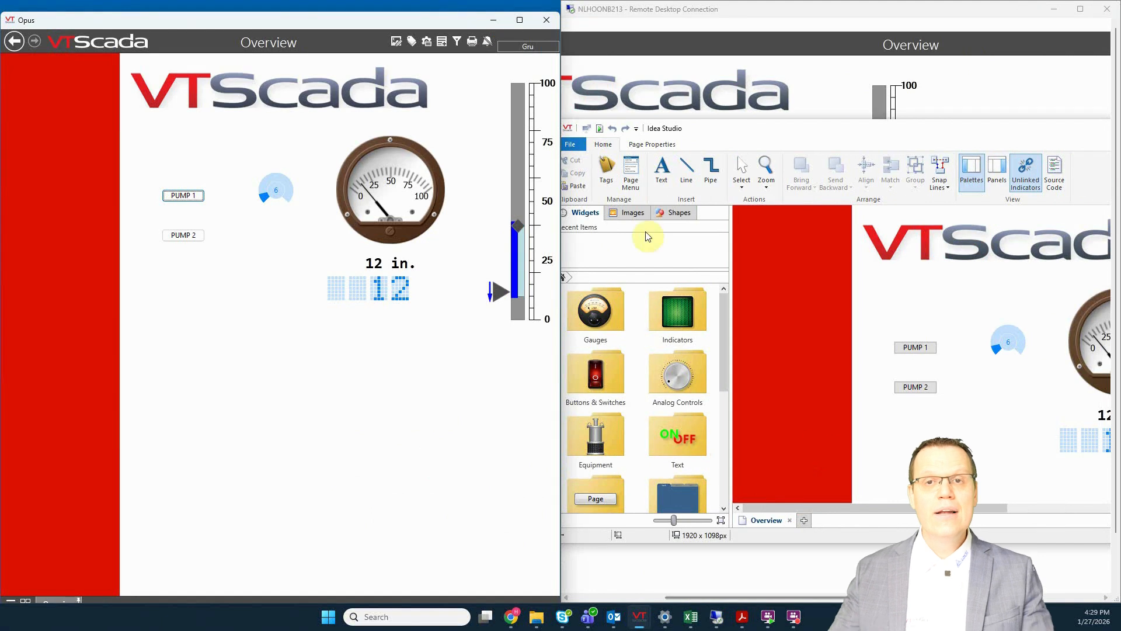
# - Place a square of about 140 x 139 px behind the two pump buttons, fill it light cyan, and close Idea Studio
pyautogui.click(678, 212)
pyautogui.moveTo(596, 310); pyautogui.dragTo(964, 407)
pyautogui.click(641, 182)
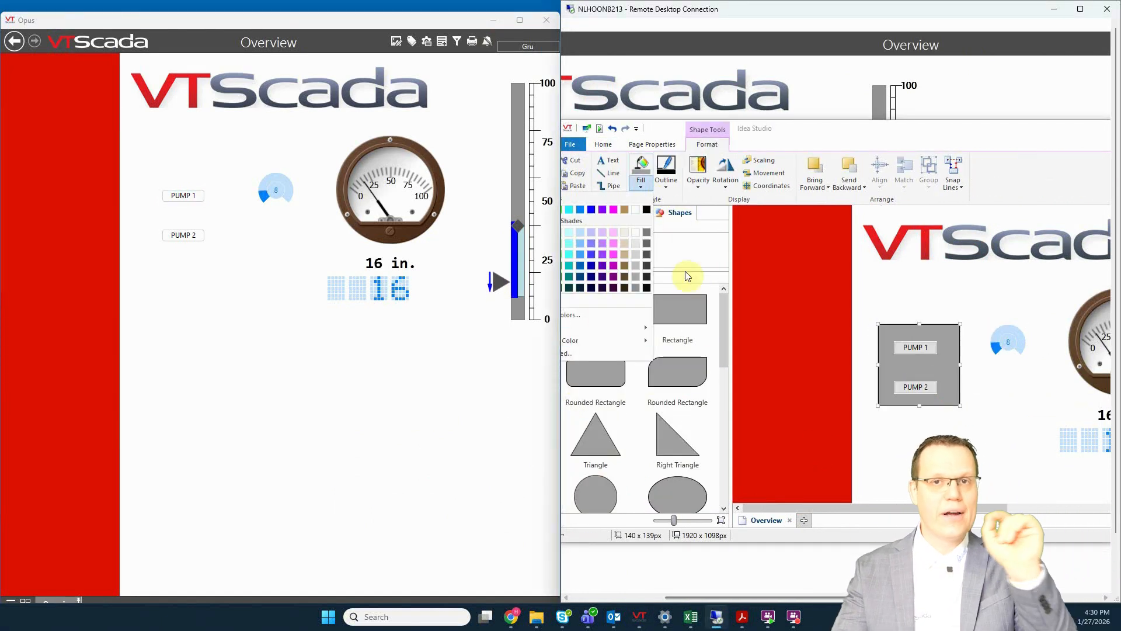
pyautogui.click(568, 232)
pyautogui.moveTo(899, 597); pyautogui.dragTo(1034, 598)
pyautogui.click(1001, 130)
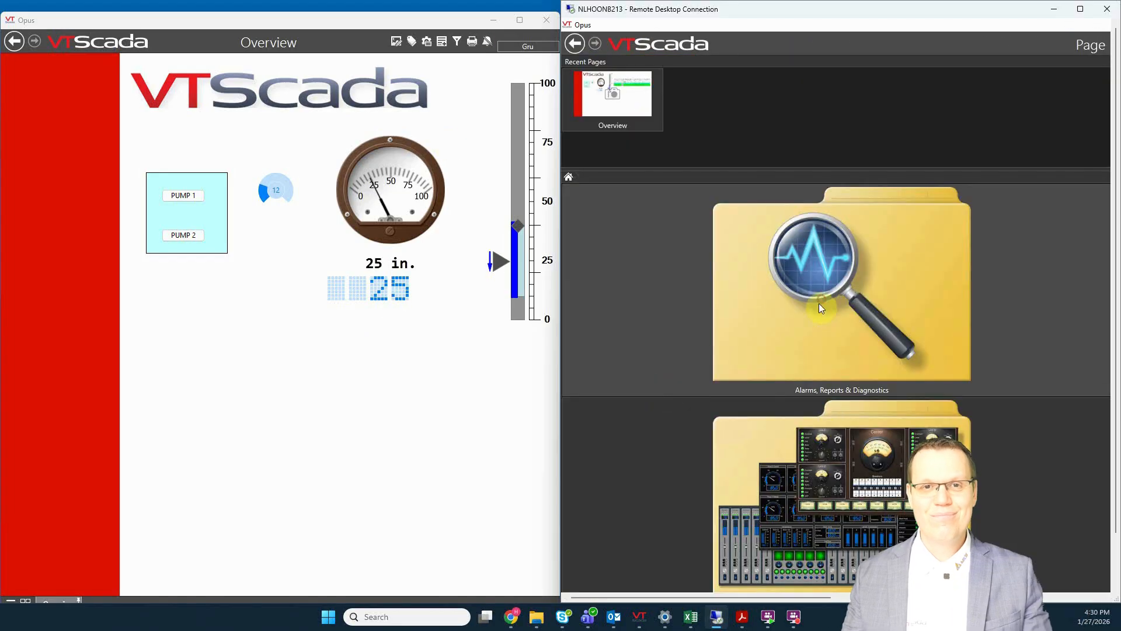
# - Open the Services page from Alarms, Reports & Diagnostics on the remote workstation to examine its service architecture
pyautogui.click(821, 305)
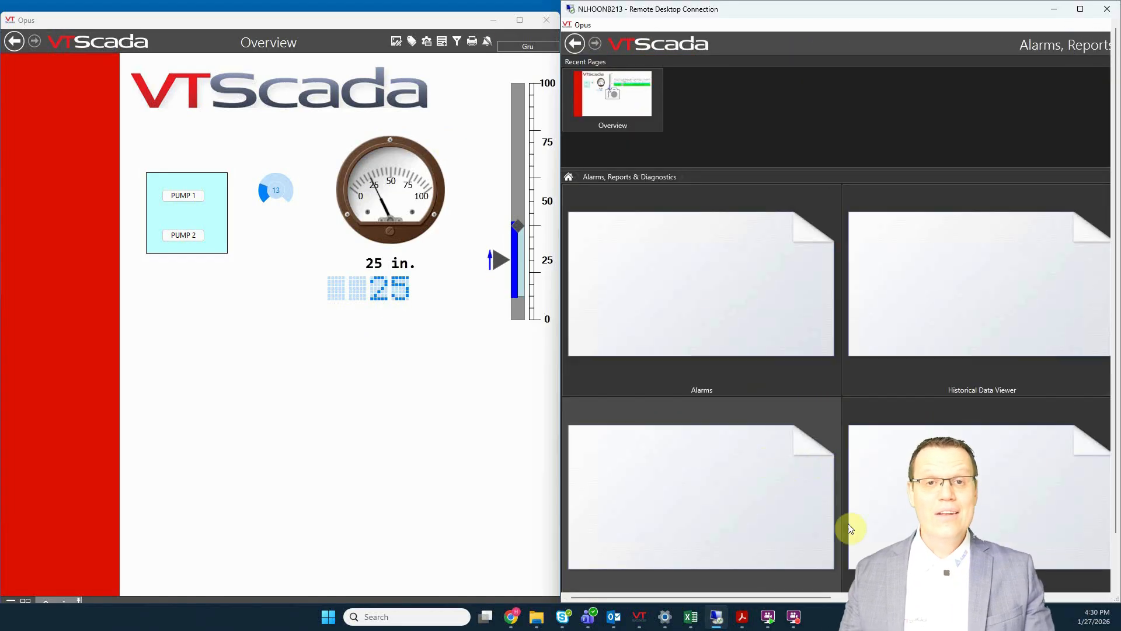
pyautogui.moveTo(825, 597); pyautogui.dragTo(975, 598)
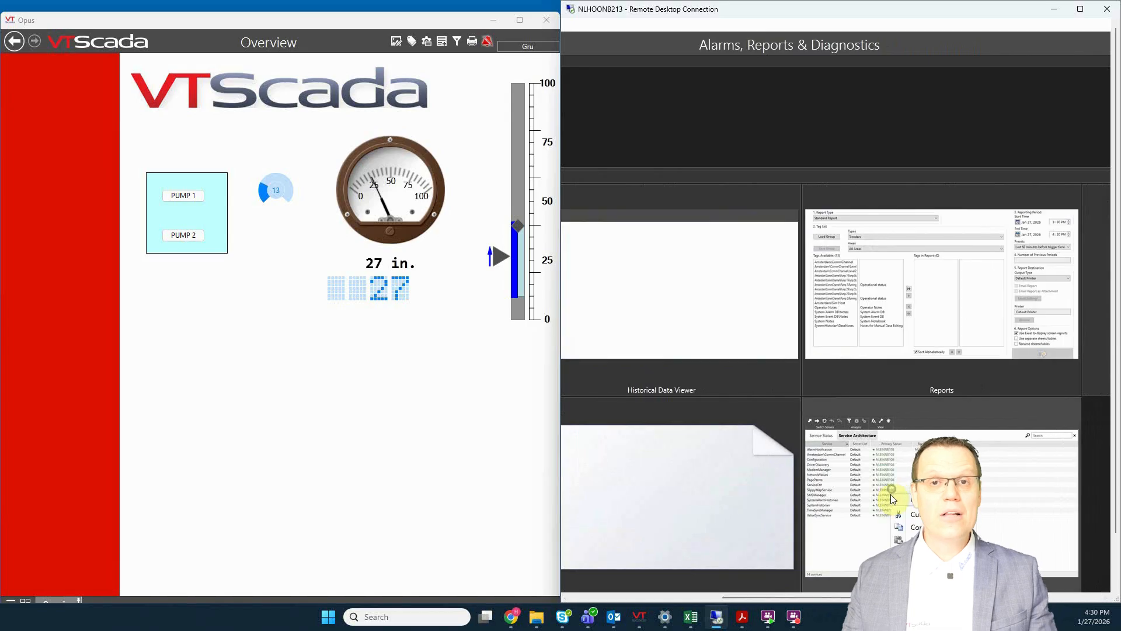
pyautogui.click(892, 494)
pyautogui.moveTo(861, 598); pyautogui.dragTo(802, 598)
pyautogui.moveTo(732, 597); pyautogui.dragTo(643, 601)
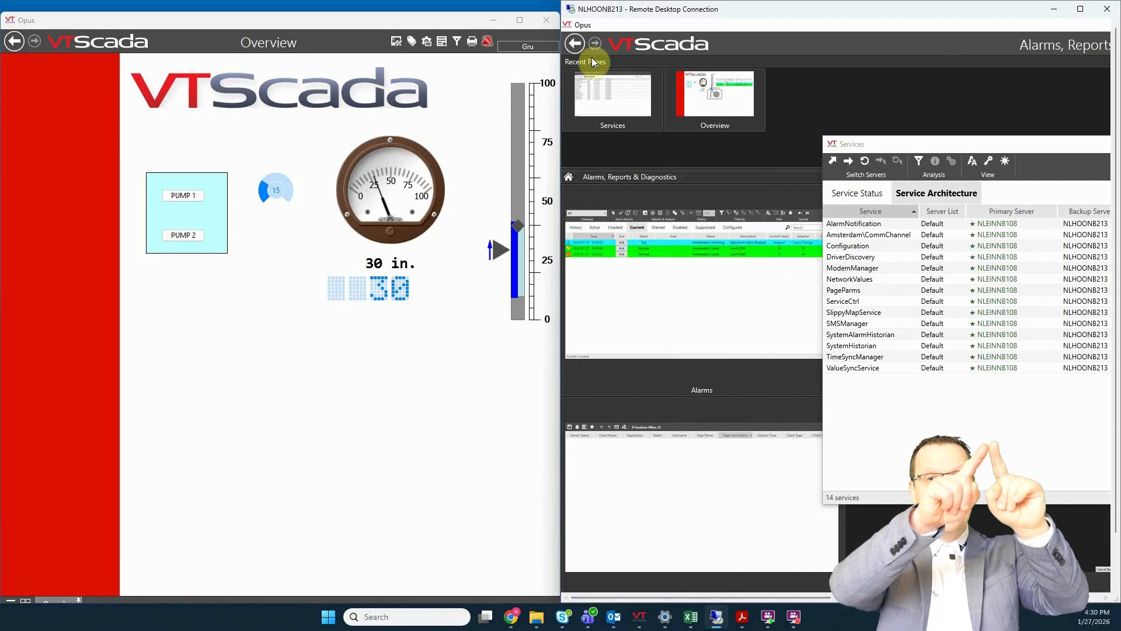
# - Display the Overview page on the remote workstation with the Services window placed over its lower part
pyautogui.click(661, 45)
pyautogui.moveTo(808, 598); pyautogui.dragTo(842, 598)
pyautogui.click(1017, 450)
pyautogui.moveTo(801, 148); pyautogui.dragTo(850, 317)
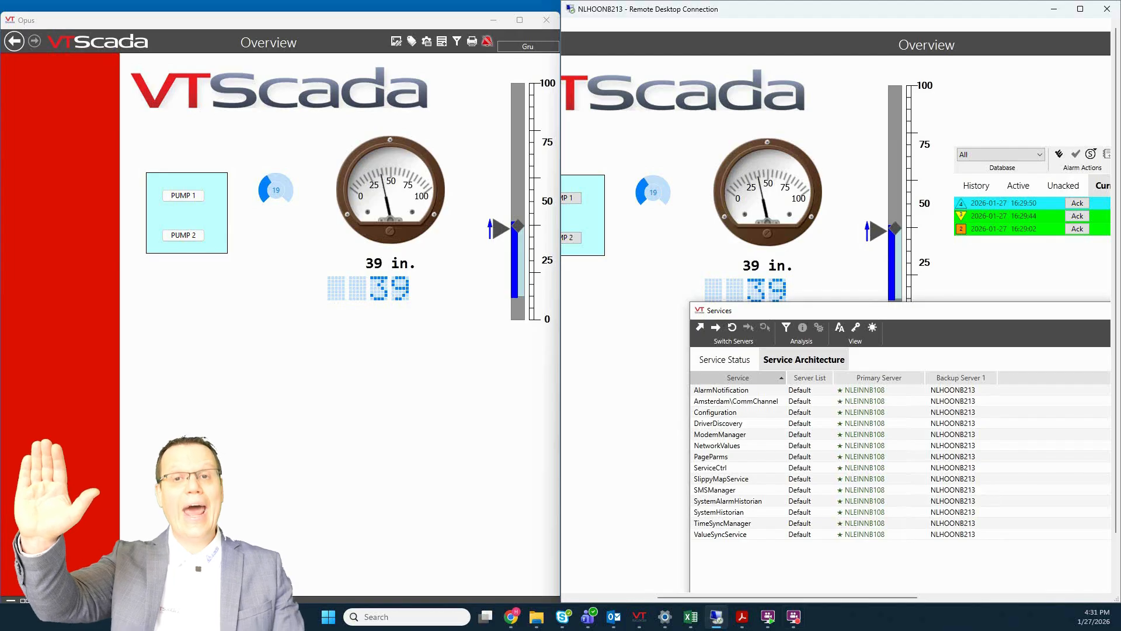
# - Stop the local Opus application from the Application Manager to test server failover, and start it again
pyautogui.hotkey('alt', 'Tab')
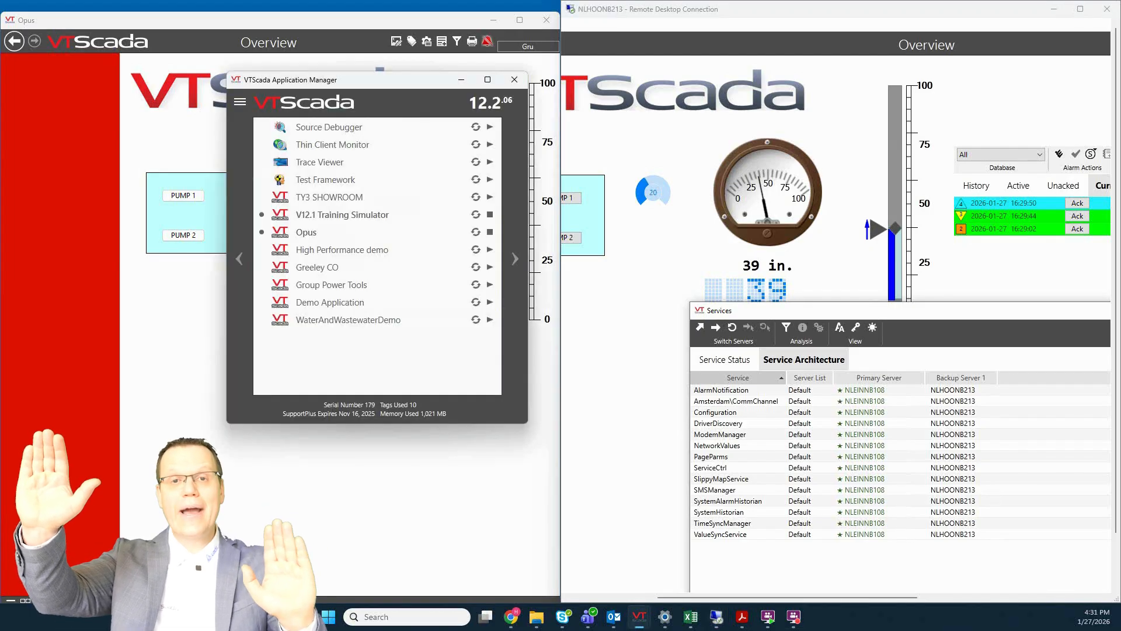
pyautogui.click(490, 233)
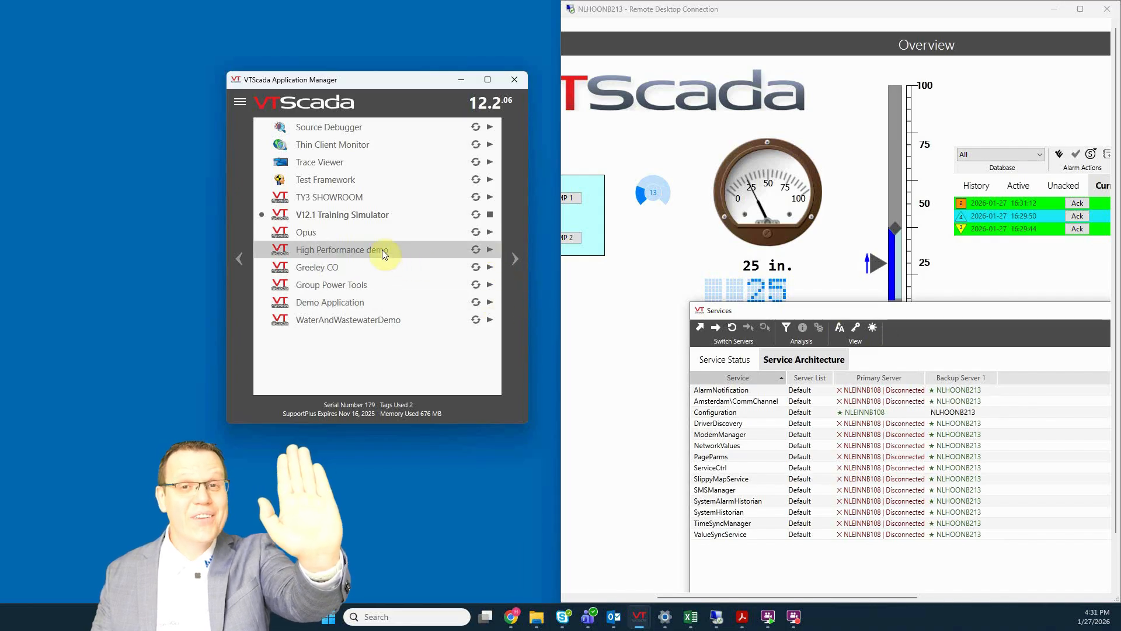
pyautogui.click(489, 234)
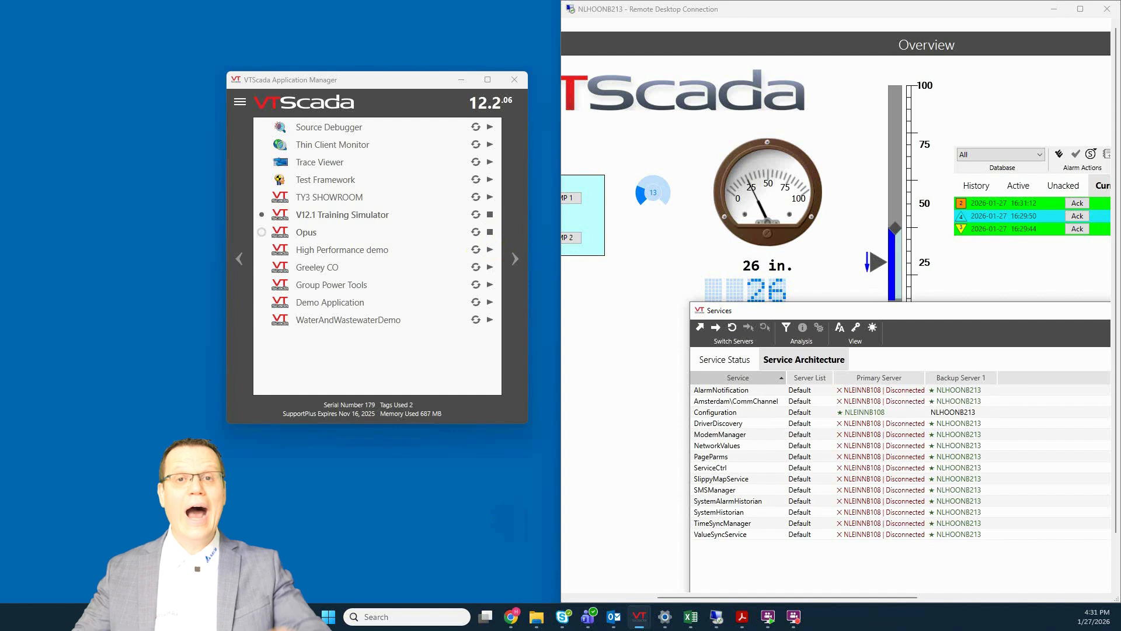
# - Position the restarted Opus window beside the remote desktop and sign in with the account's password
pyautogui.moveTo(401, 509); pyautogui.dragTo(241, 195)
pyautogui.click(194, 286)
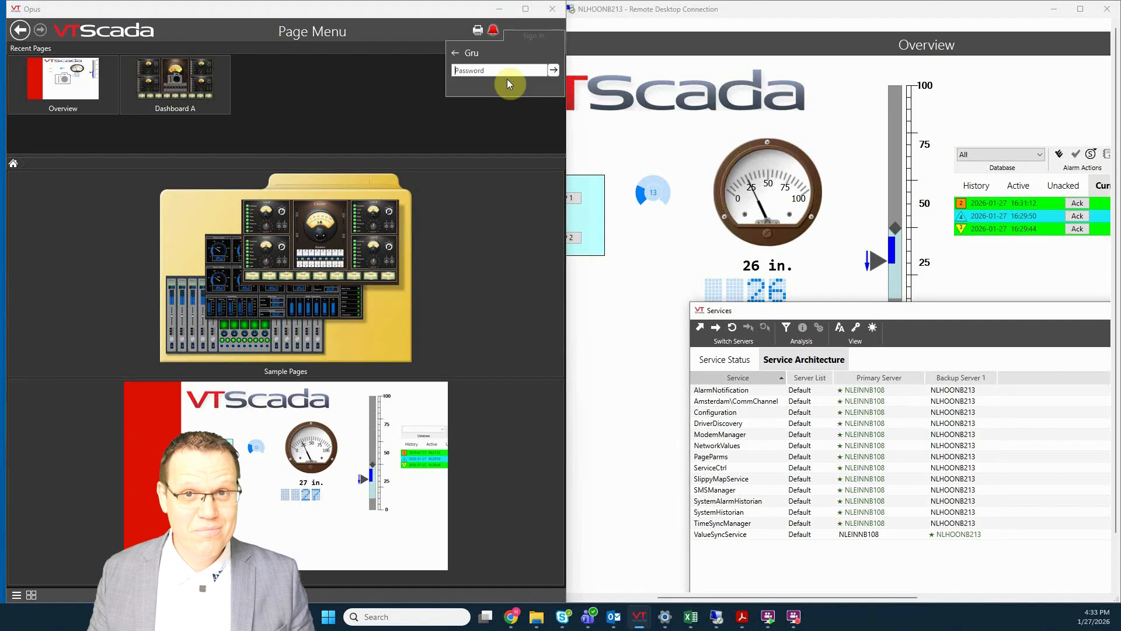
pyautogui.write('•••')
pyautogui.press('Return')
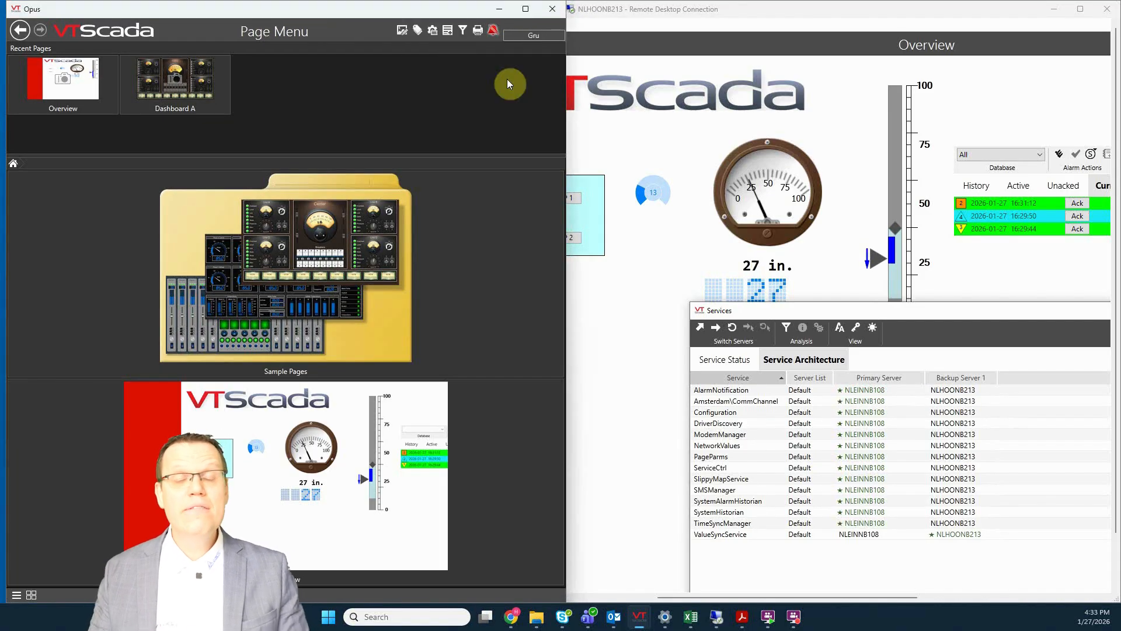
# - Move NLHOONB213 to the top of Opus's common server list and apply the change
pyautogui.click(832, 270)
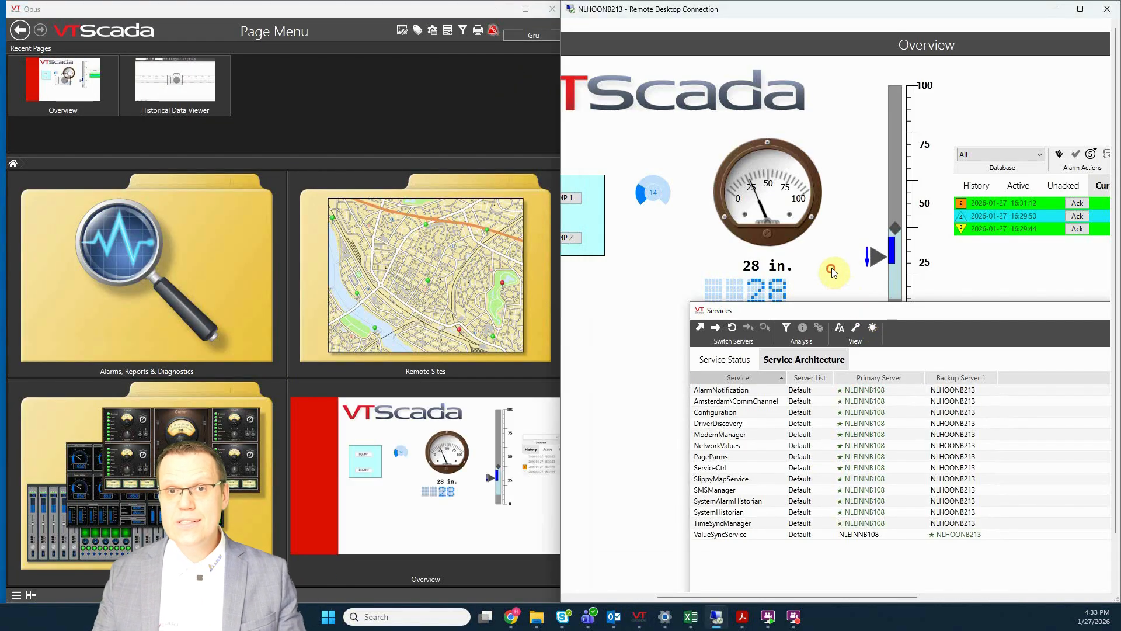
pyautogui.moveTo(812, 310); pyautogui.dragTo(731, 215)
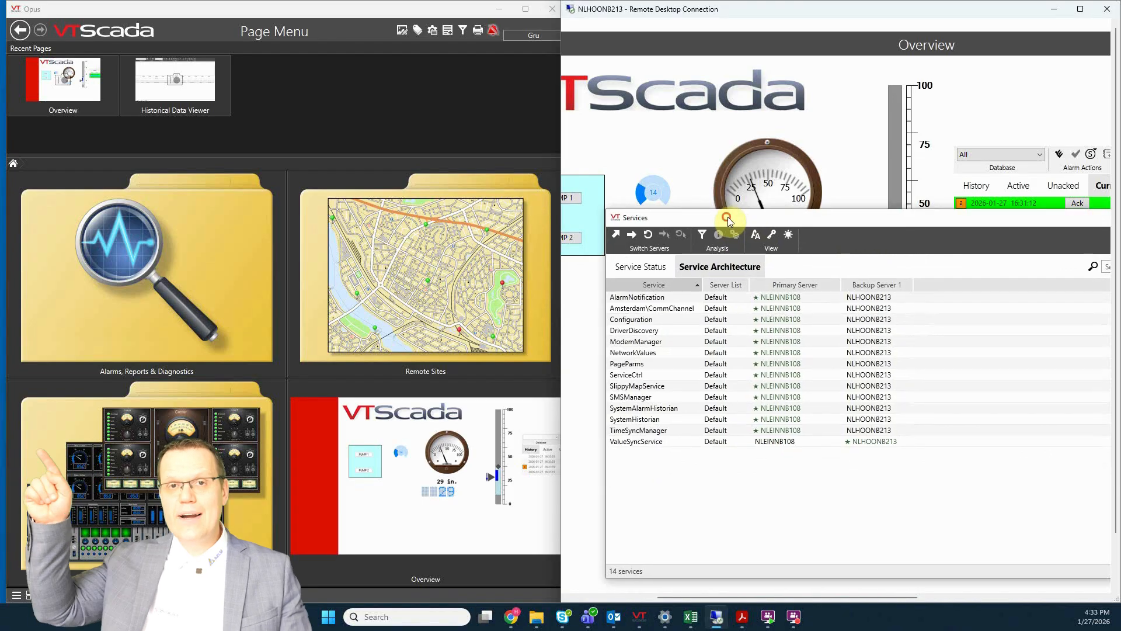
pyautogui.click(433, 30)
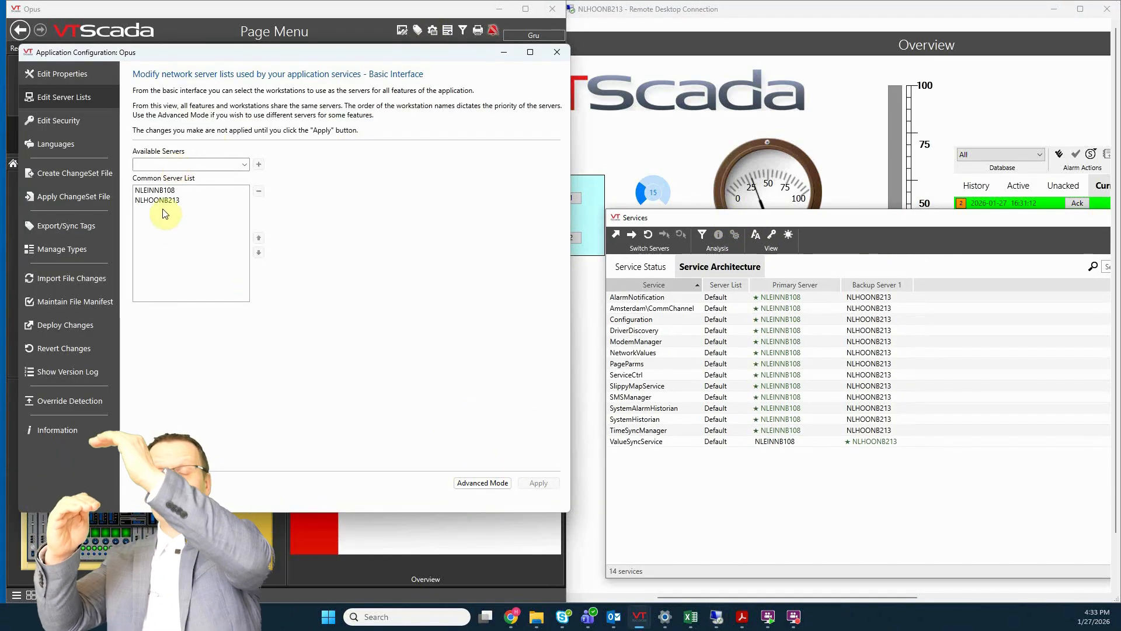
pyautogui.click(166, 201)
pyautogui.click(259, 238)
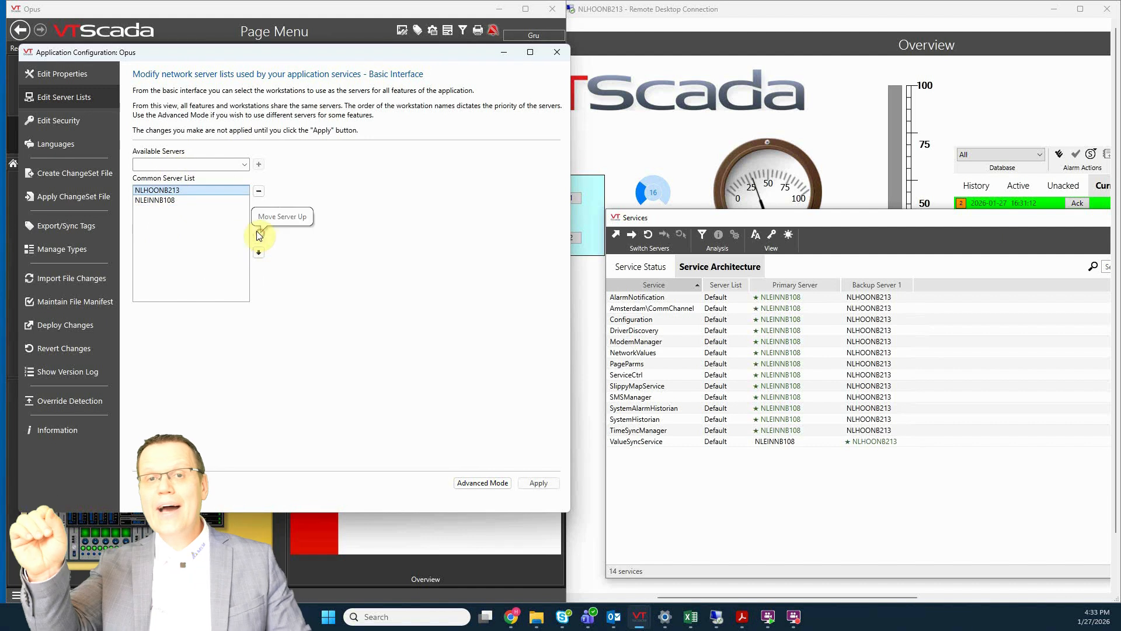
pyautogui.click(538, 483)
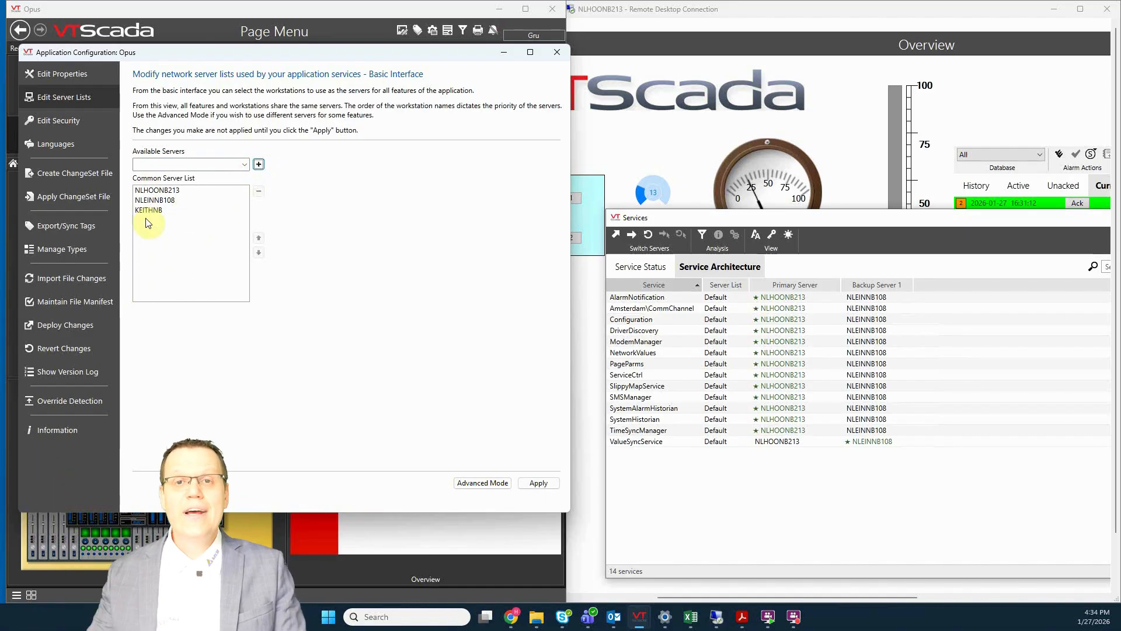
# - Add an AlarmNotification server list with a Default for Workstations entry in the advanced server list mode
pyautogui.click(483, 484)
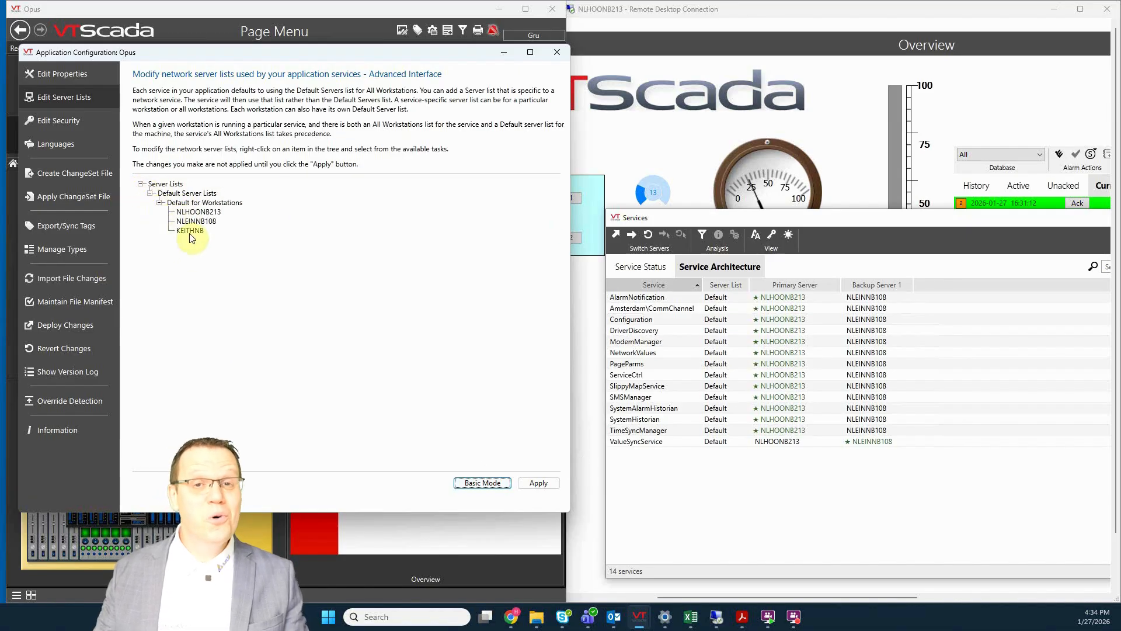
pyautogui.rightClick(174, 184)
pyautogui.click(202, 190)
pyautogui.click(639, 315)
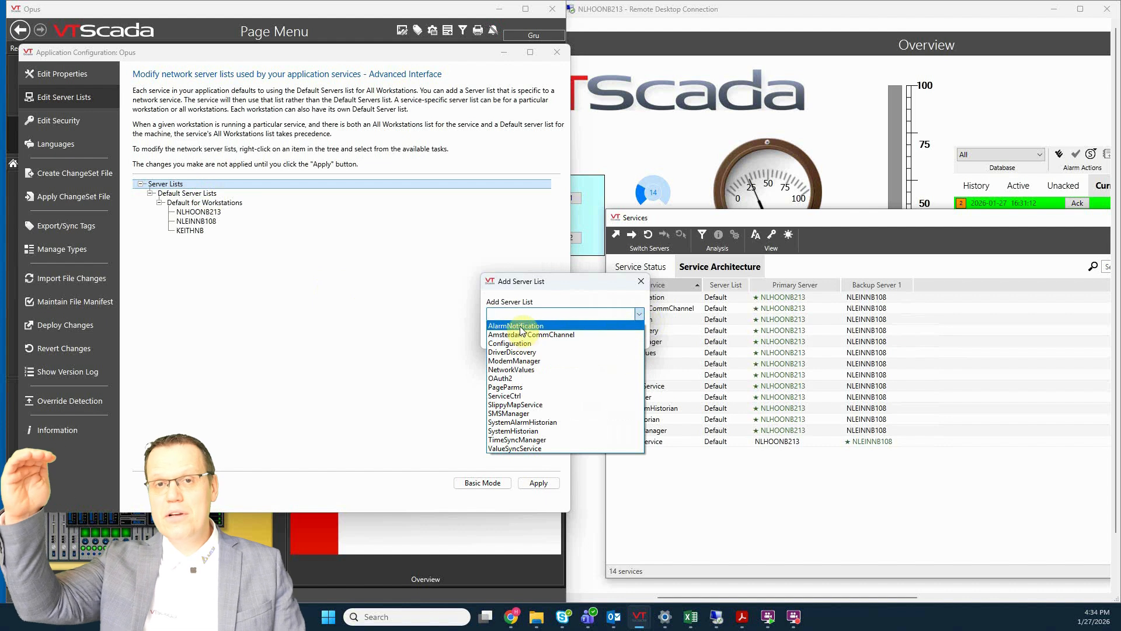
pyautogui.click(521, 325)
pyautogui.click(581, 336)
pyautogui.click(225, 250)
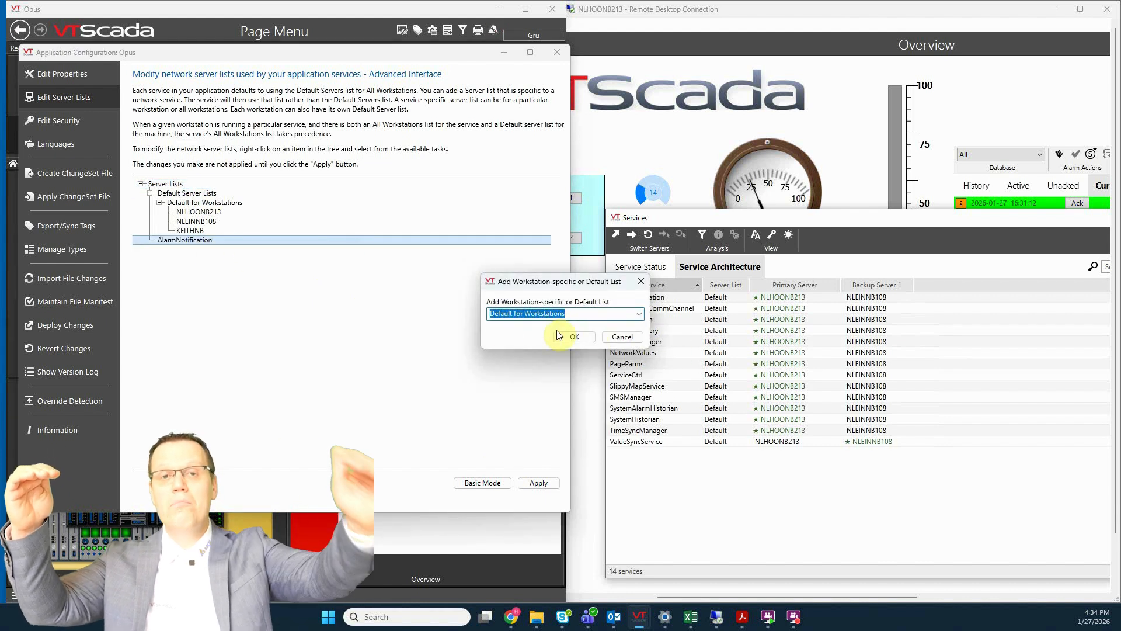
pyautogui.click(574, 337)
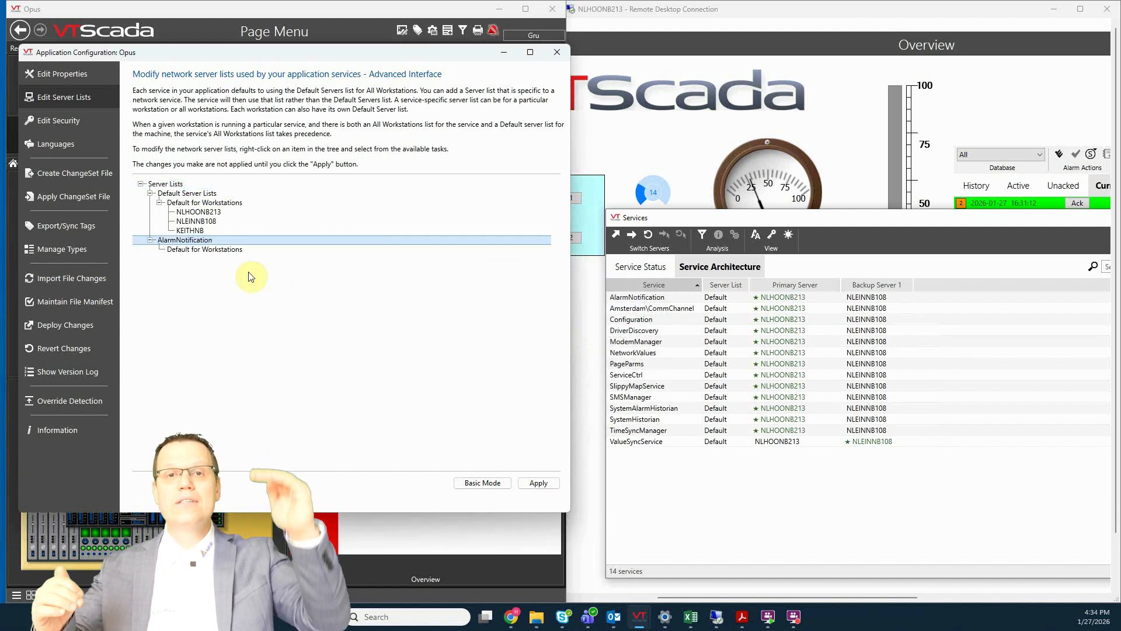
# - Add NLEINNB108 as a server to AlarmNotification's Default for Workstations list
pyautogui.rightClick(227, 250)
pyautogui.click(262, 321)
pyautogui.click(640, 319)
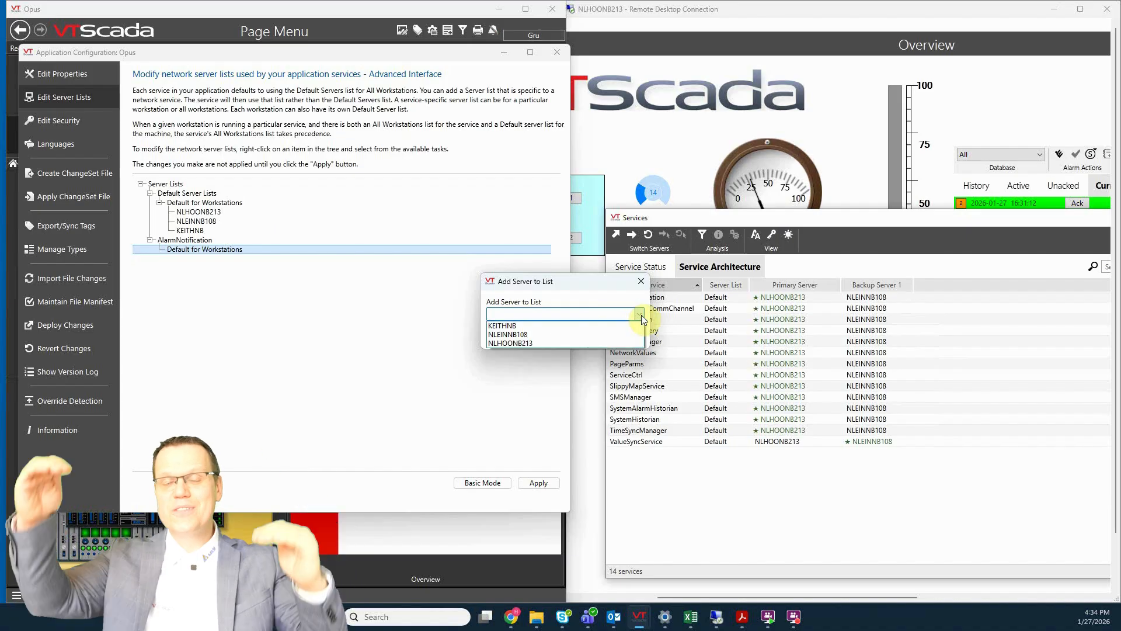
pyautogui.click(514, 342)
pyautogui.click(574, 337)
# - Add NLHOONB213 below NLEINNB108 in the AlarmNotification server list
pyautogui.rightClick(196, 259)
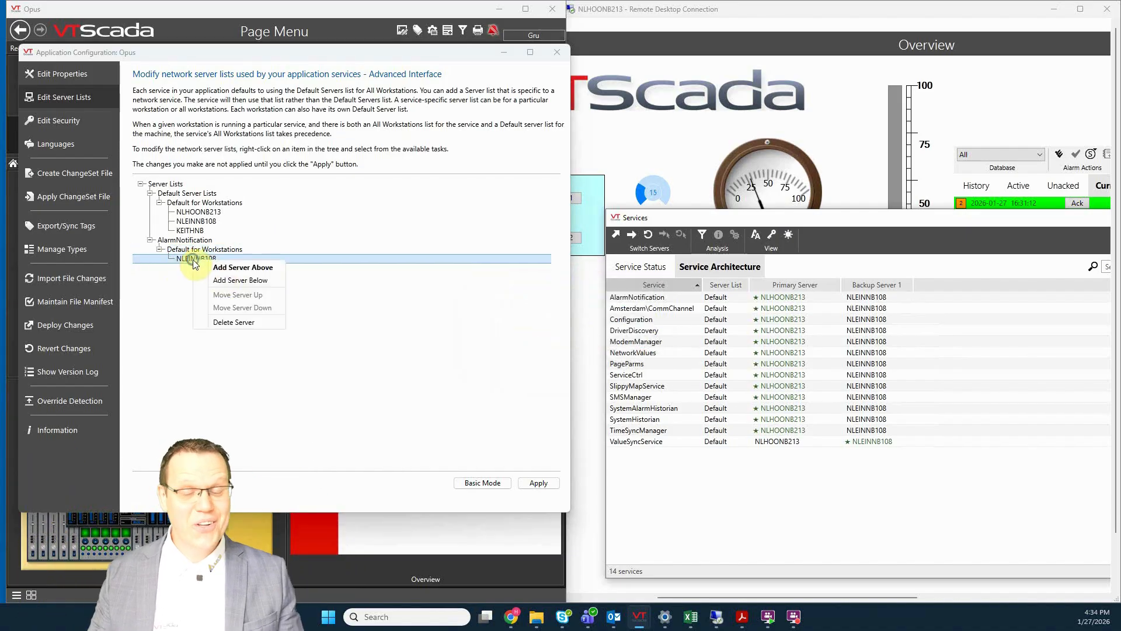
pyautogui.click(248, 279)
pyautogui.click(640, 317)
pyautogui.click(514, 330)
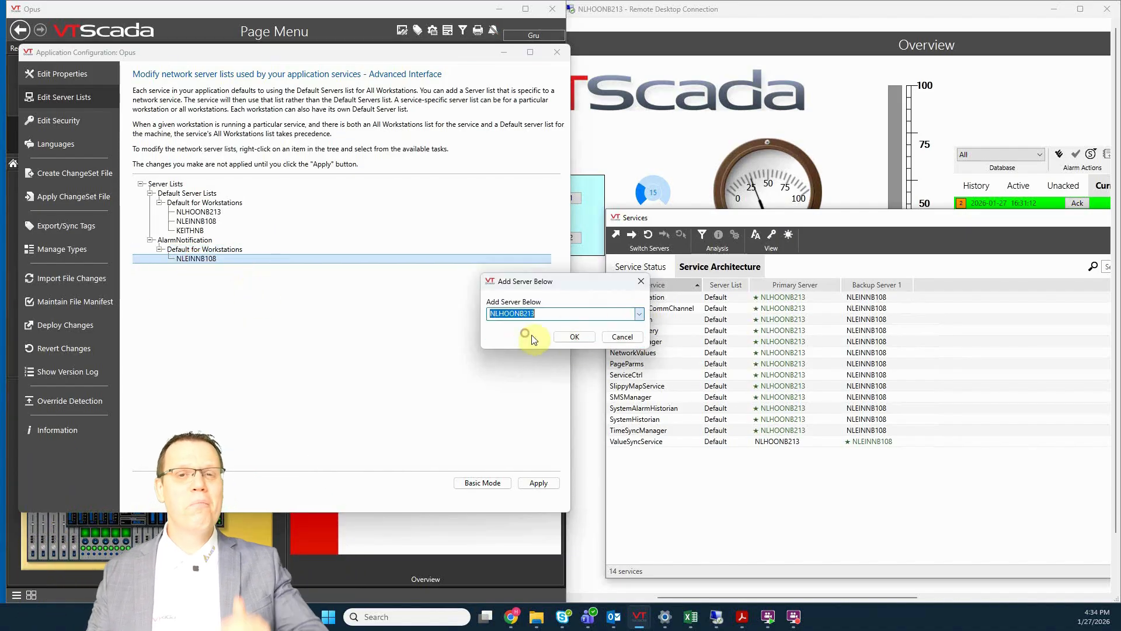
pyautogui.click(575, 337)
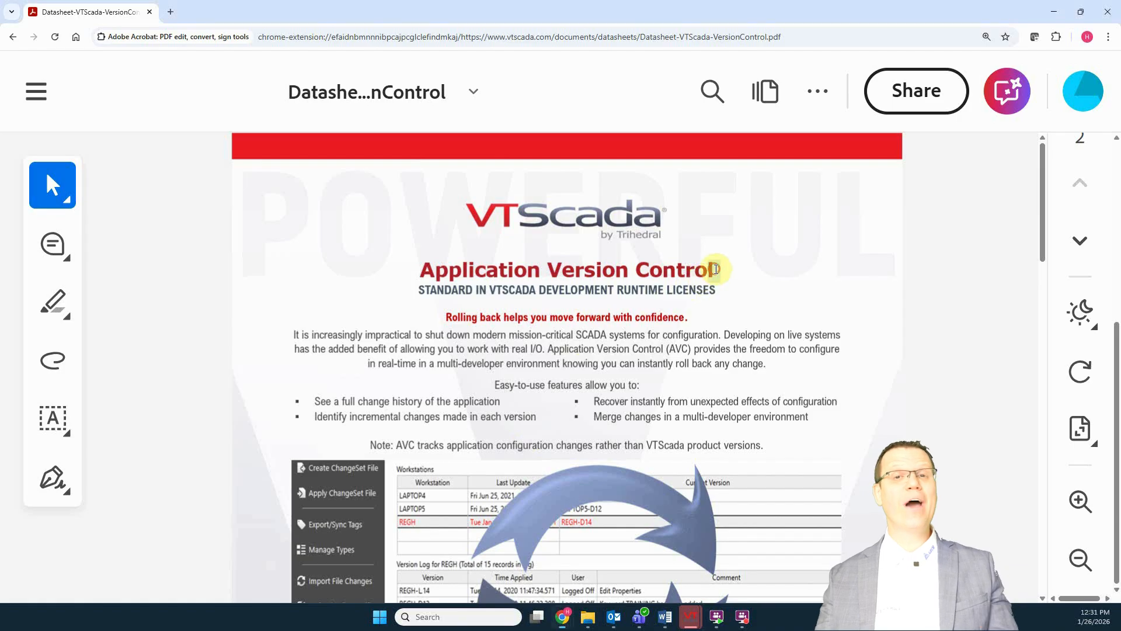
# - Highlight the Application Version Control heading in the datasheet and switch back to the Overview page in Idea Studio
pyautogui.moveTo(716, 269); pyautogui.dragTo(418, 268)
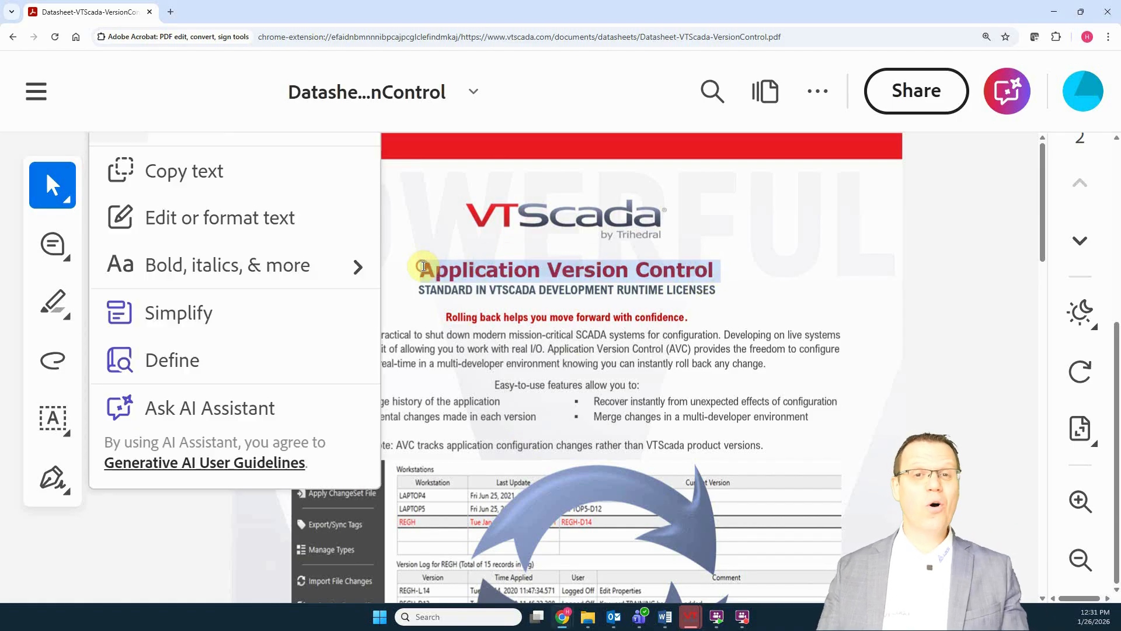
pyautogui.click(412, 268)
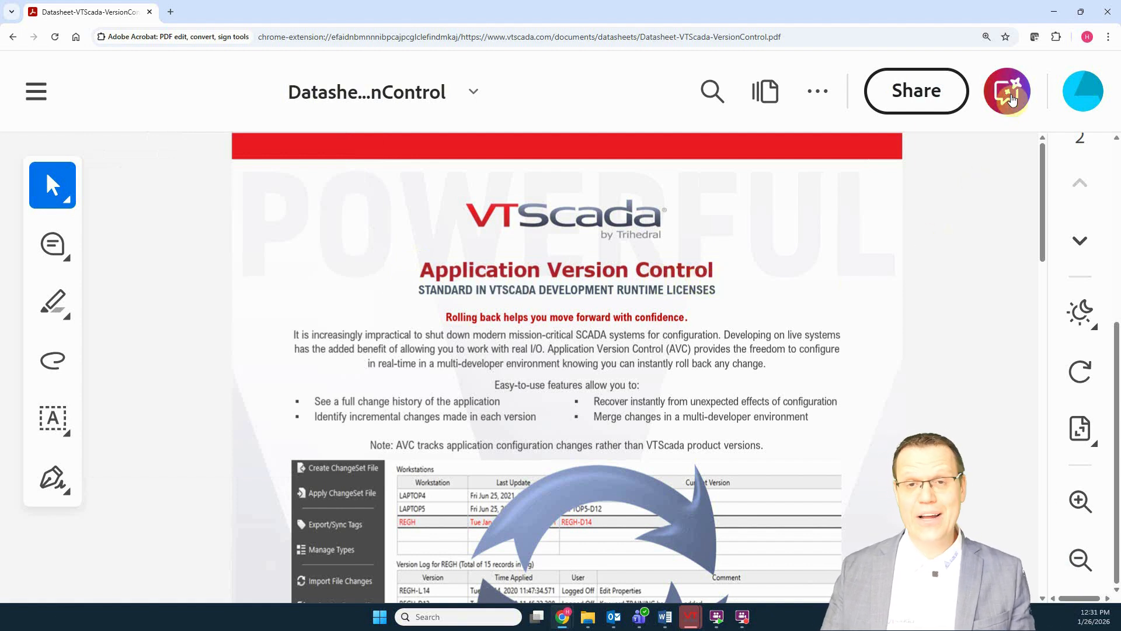
pyautogui.click(1055, 12)
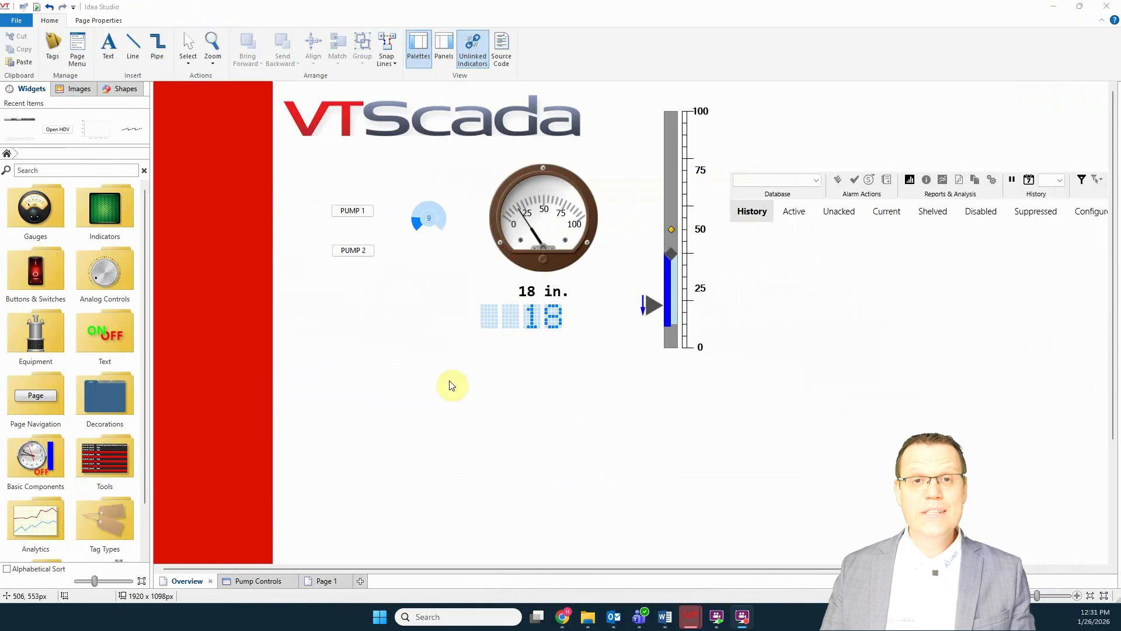
# - Place a square of about 163 x 163 px behind the two pump buttons, fill it blue, and close Idea Studio
pyautogui.click(125, 89)
pyautogui.moveTo(36, 184); pyautogui.dragTo(391, 272)
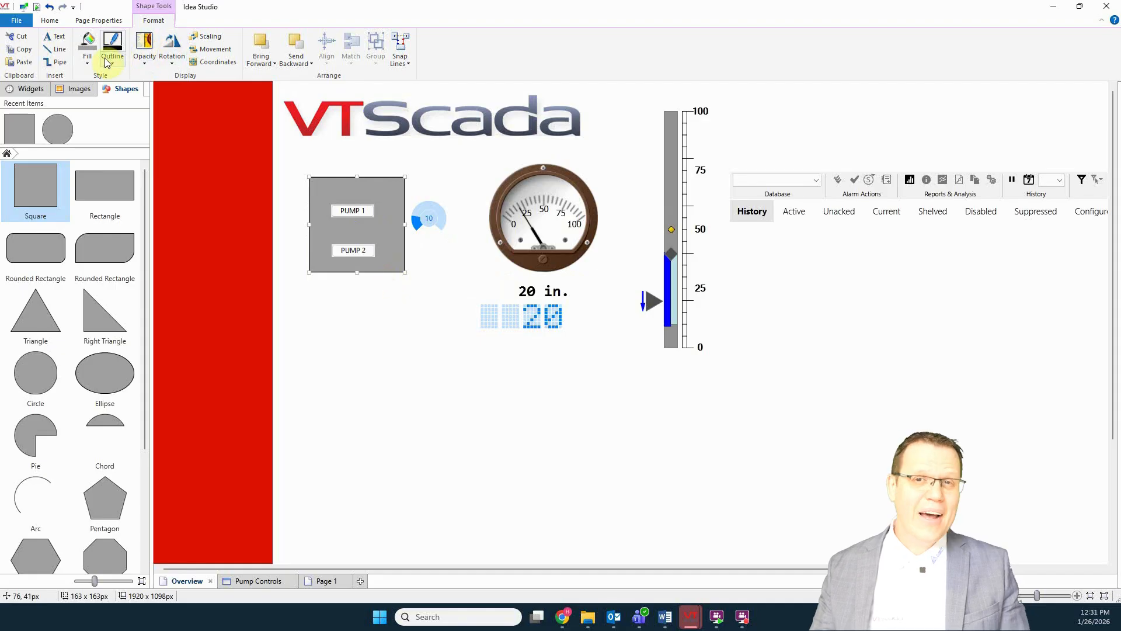
pyautogui.click(87, 62)
pyautogui.click(138, 165)
pyautogui.click(337, 341)
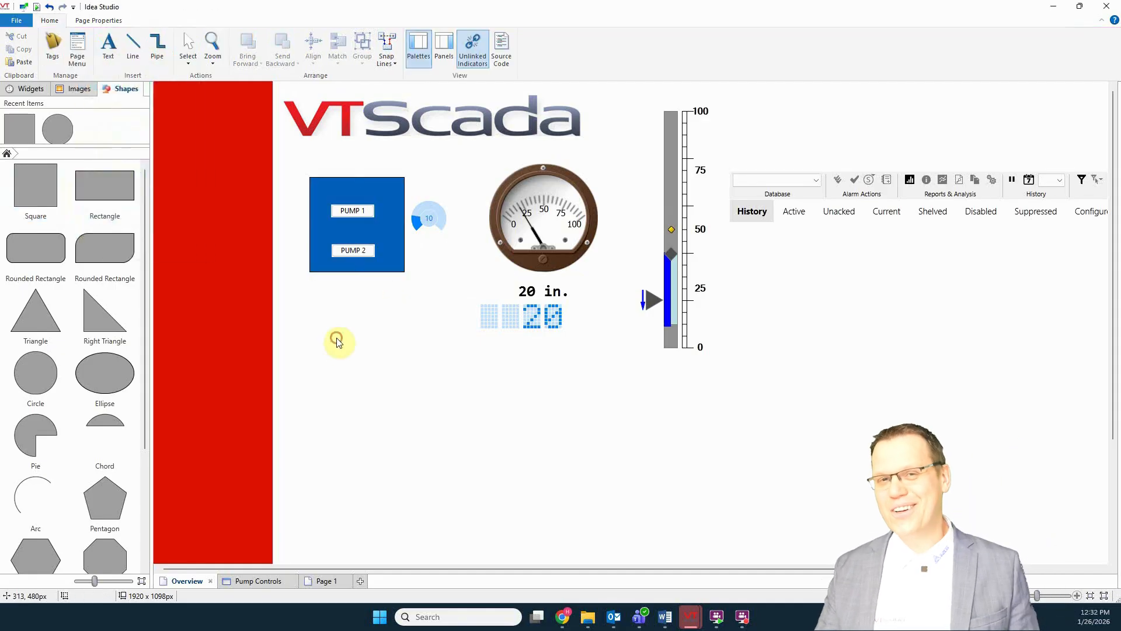
pyautogui.click(1106, 6)
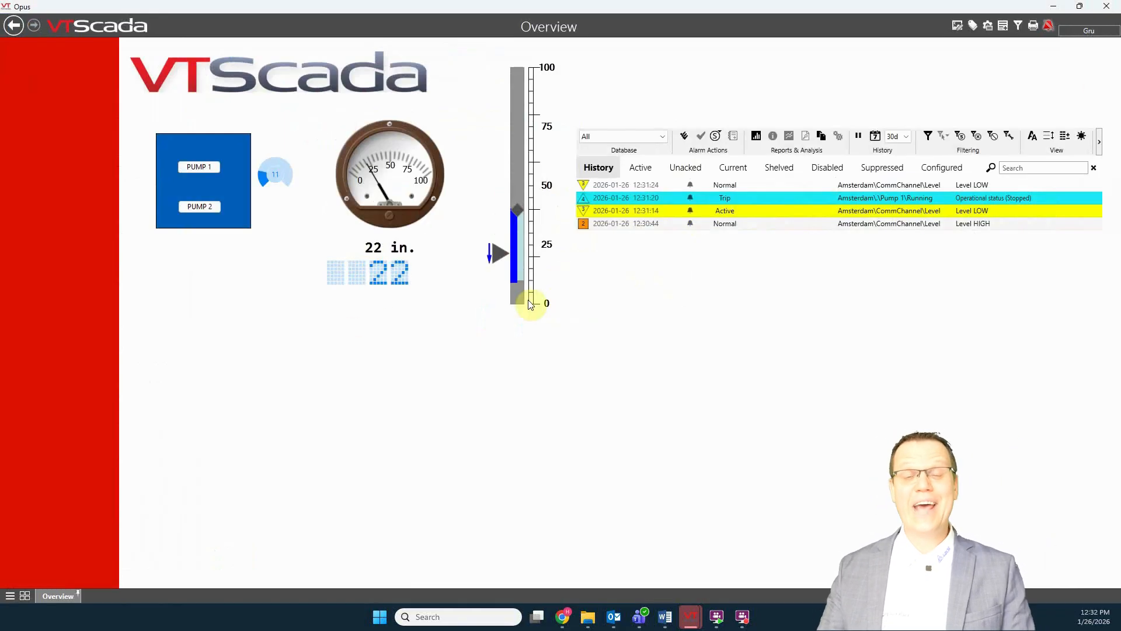
# - Open the Opus application configuration and examine the version log of its changes
pyautogui.click(988, 25)
pyautogui.moveTo(473, 40); pyautogui.dragTo(525, 49)
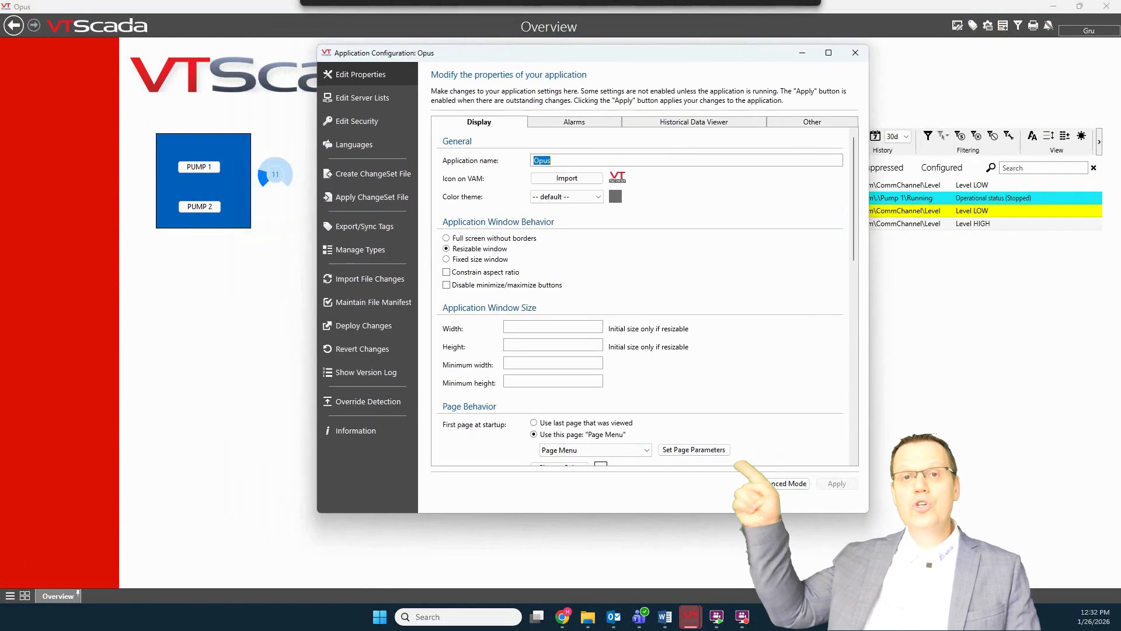
pyautogui.click(358, 374)
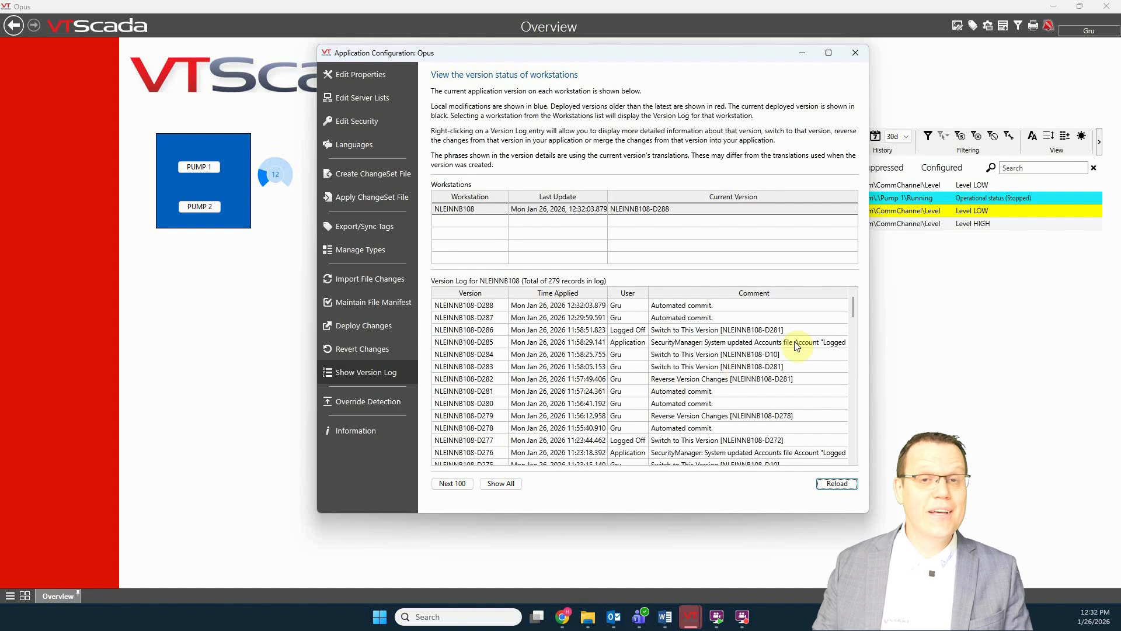
pyautogui.moveTo(851, 314)
pyautogui.mouseDown()
pyautogui.moveTo(853, 444)
pyautogui.moveTo(856, 313)
pyautogui.mouseUp()
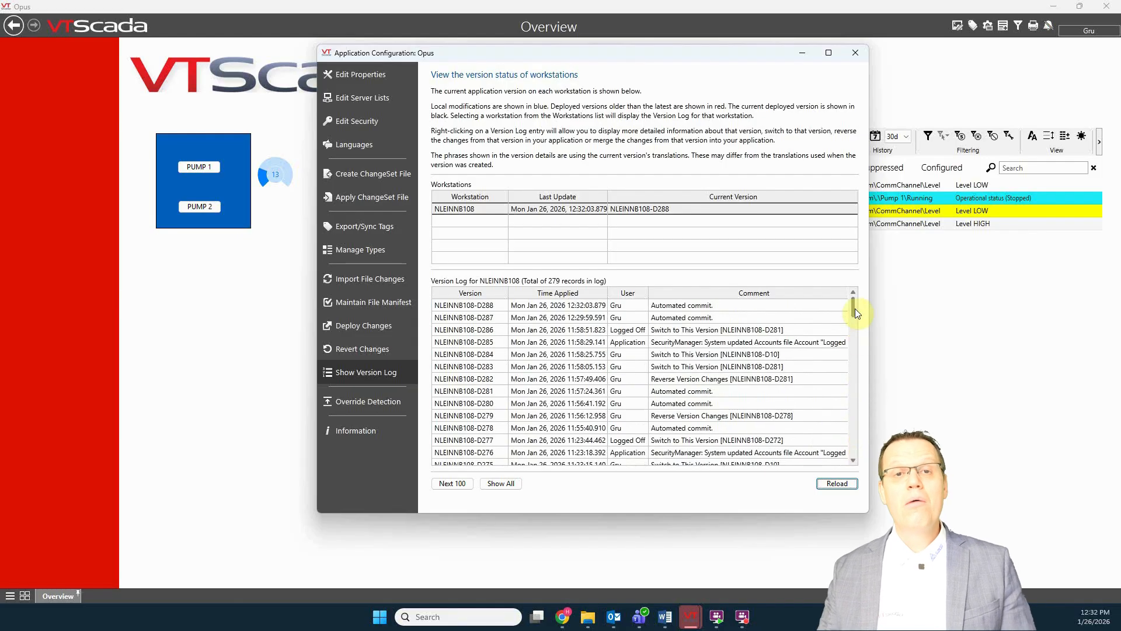
# - Examine the detailed source changes made in version NLEINNB108-D288, and close the comparison
pyautogui.click(691, 305)
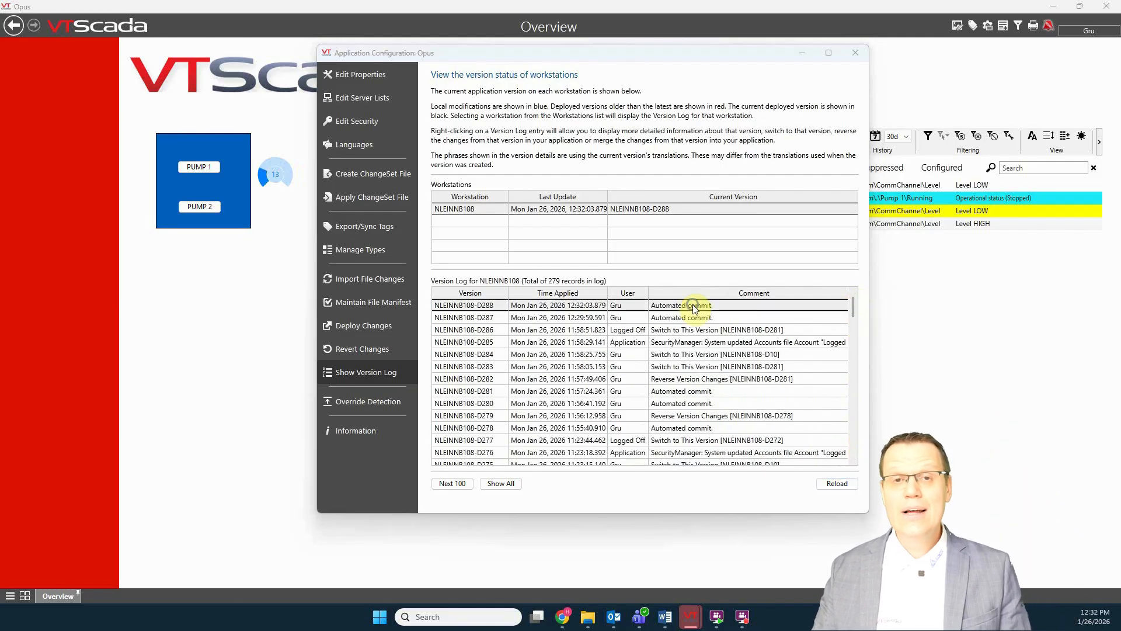
pyautogui.rightClick(695, 308)
pyautogui.click(730, 314)
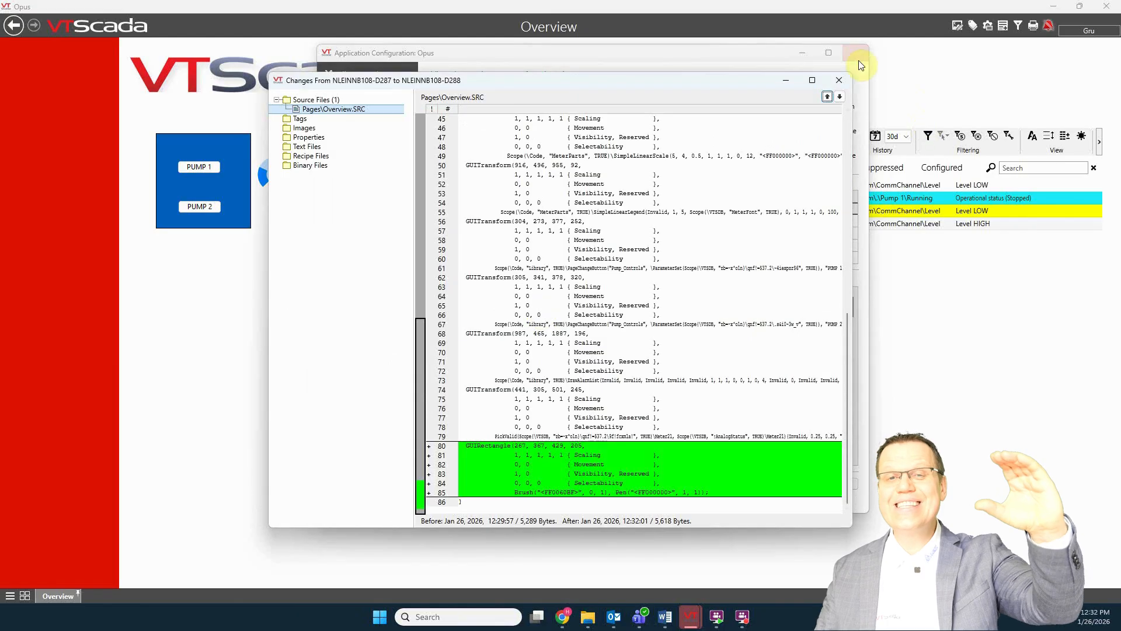
pyautogui.click(839, 85)
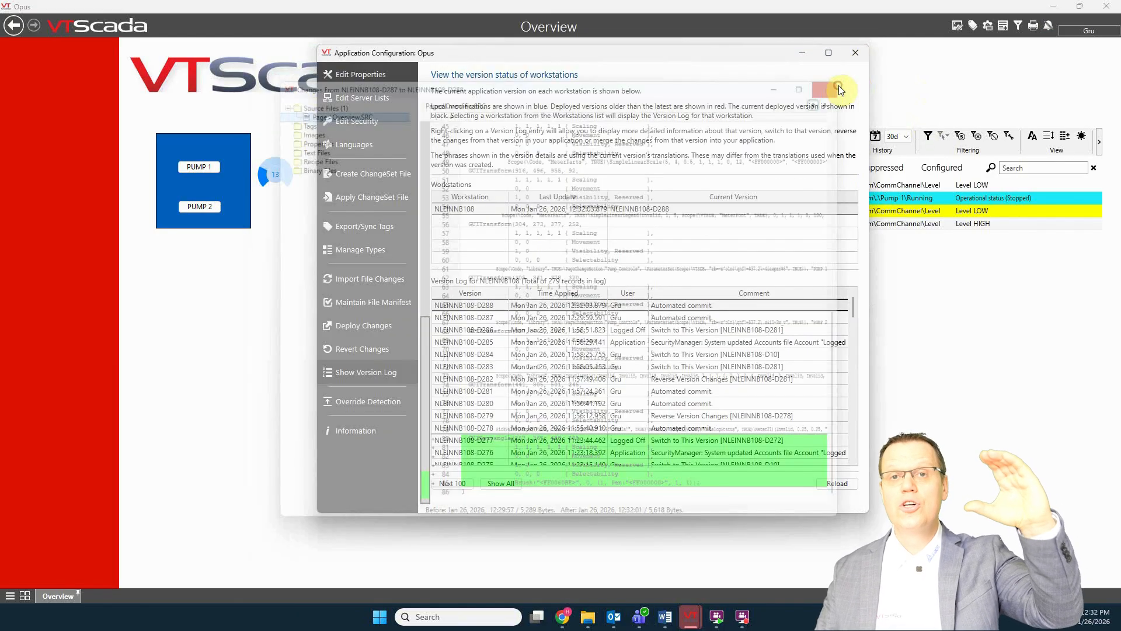
# - Reverse the changes of version NLEINNB108-D288 and apply the reversal to Pages\Overview.SRC
pyautogui.rightClick(680, 310)
pyautogui.click(714, 345)
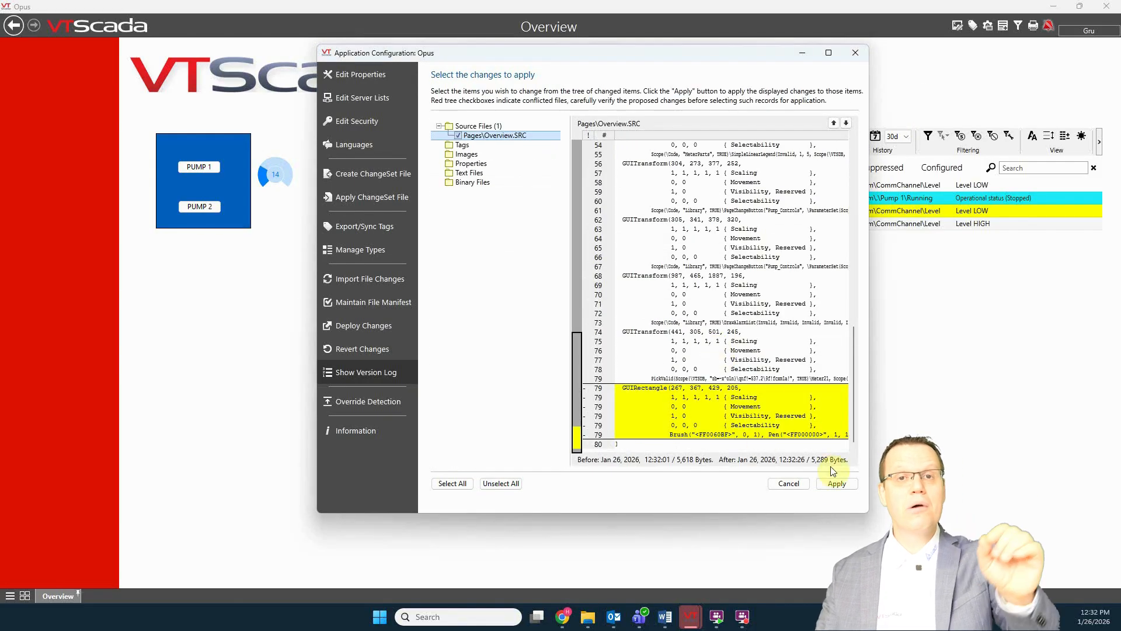
pyautogui.click(836, 484)
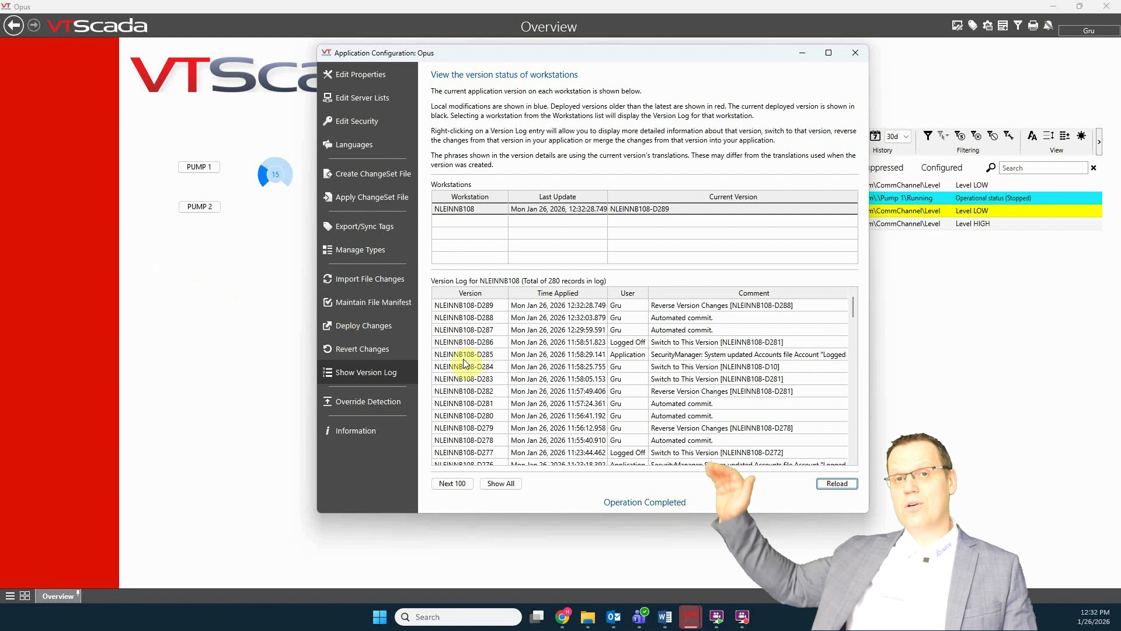
# - Switch the application to version NLEINNB108-D288 and apply the change to the Overview page source
pyautogui.rightClick(711, 306)
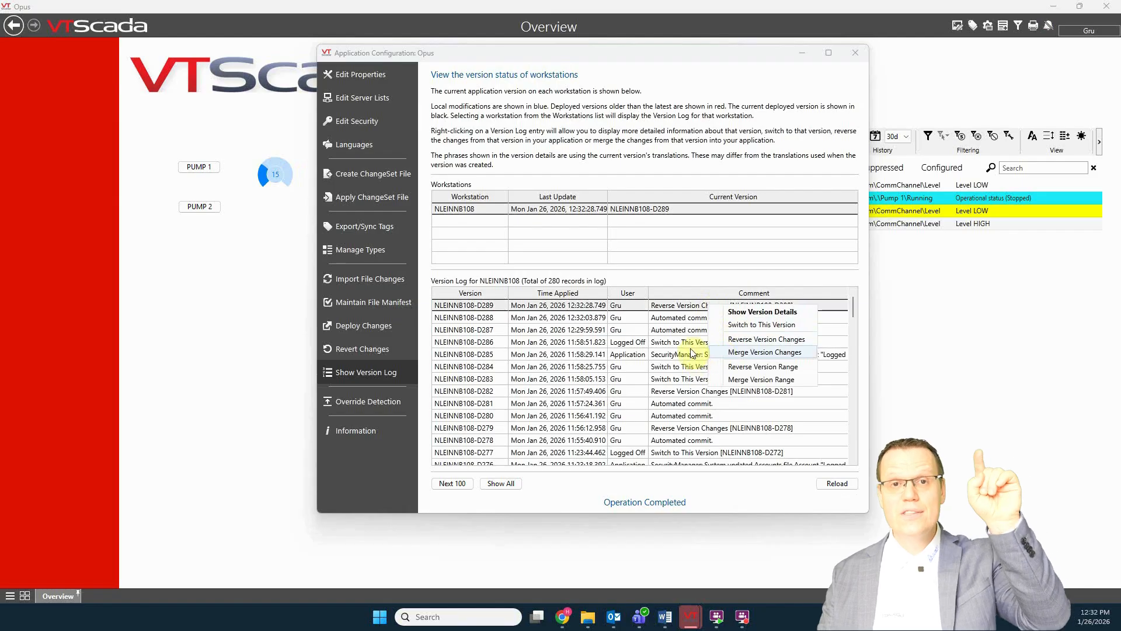
pyautogui.click(676, 320)
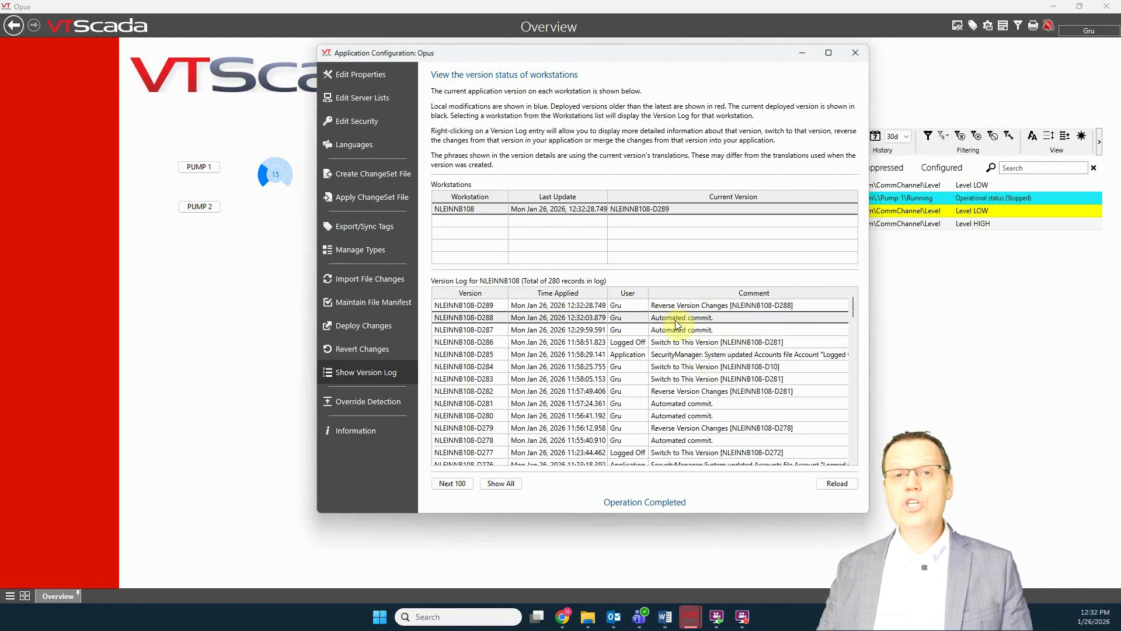
pyautogui.rightClick(679, 323)
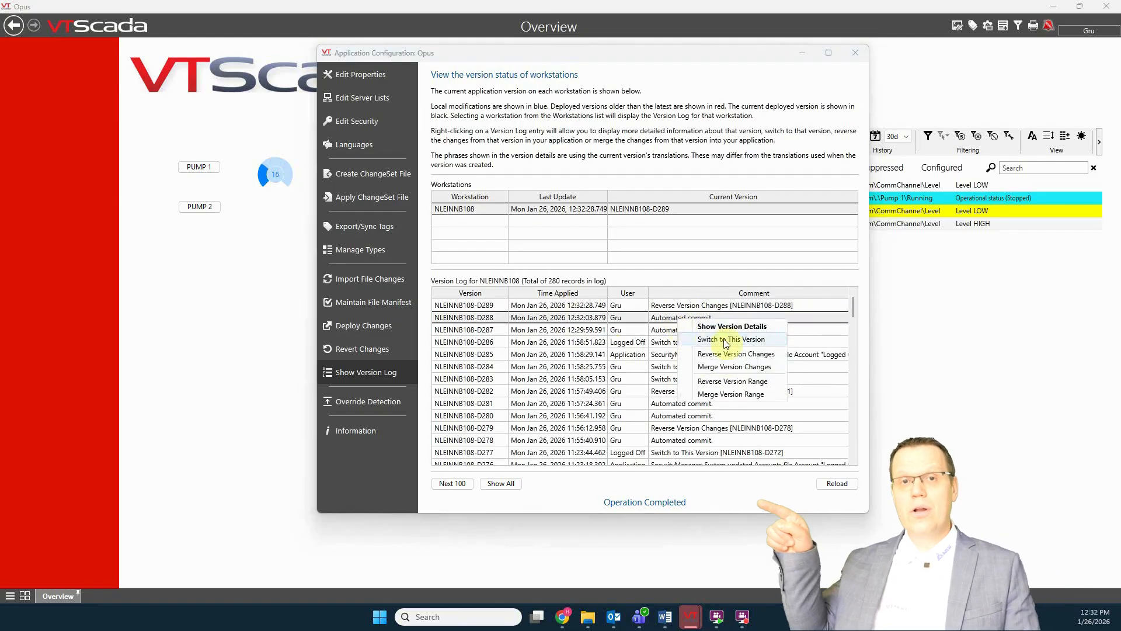
pyautogui.click(729, 366)
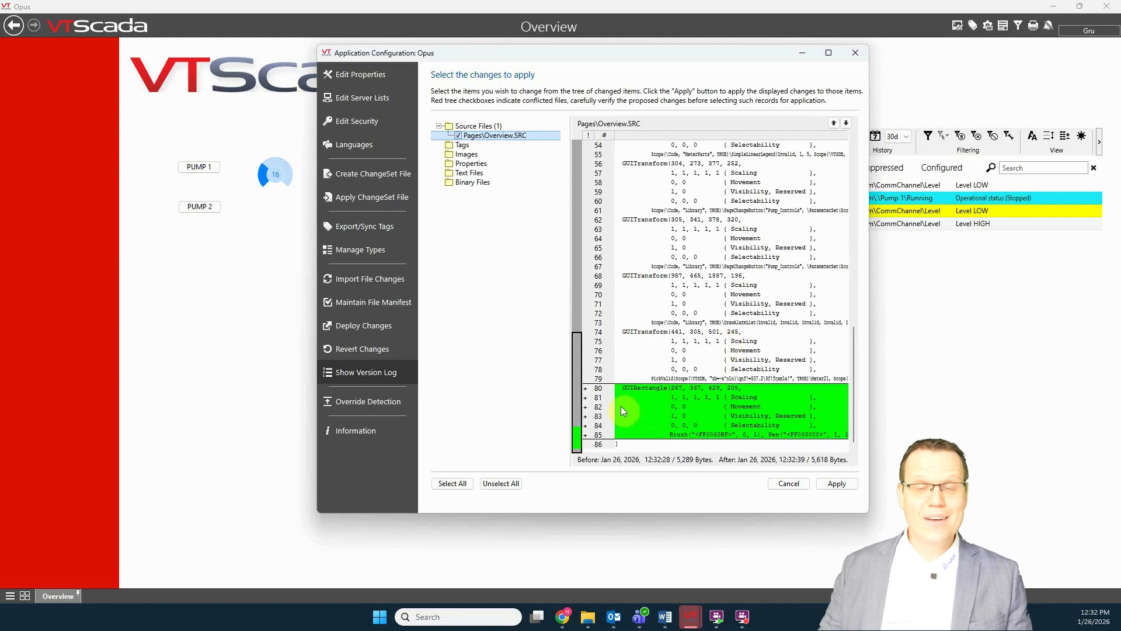
pyautogui.click(836, 483)
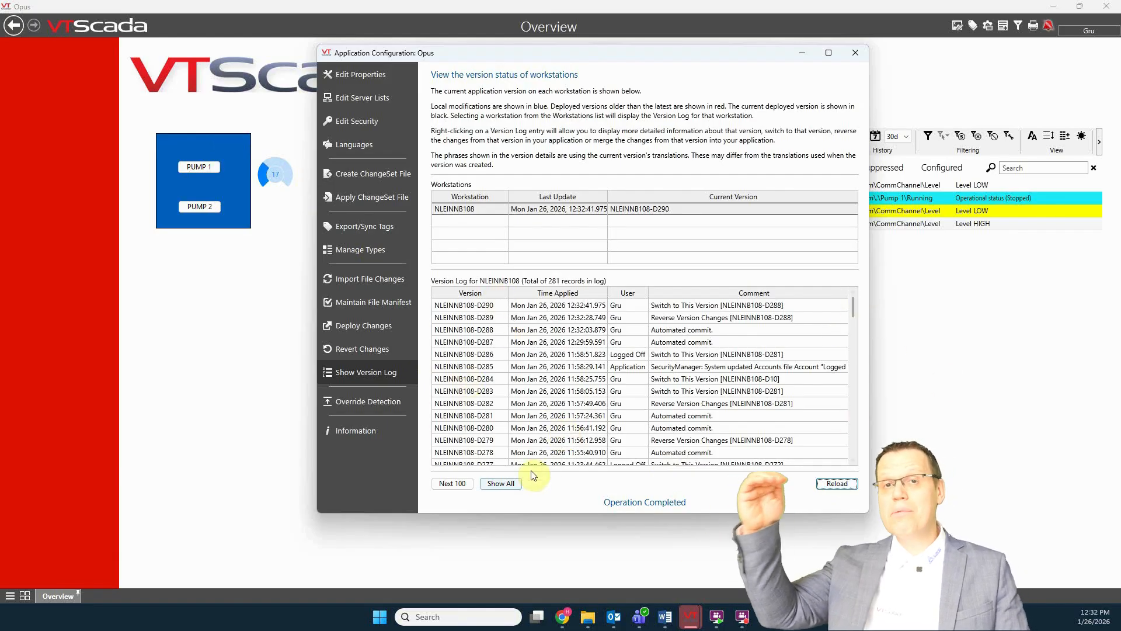
# - Show the complete version log and switch the application back to version NLEINNB108-D10, answering the user account changes prompt
pyautogui.click(501, 484)
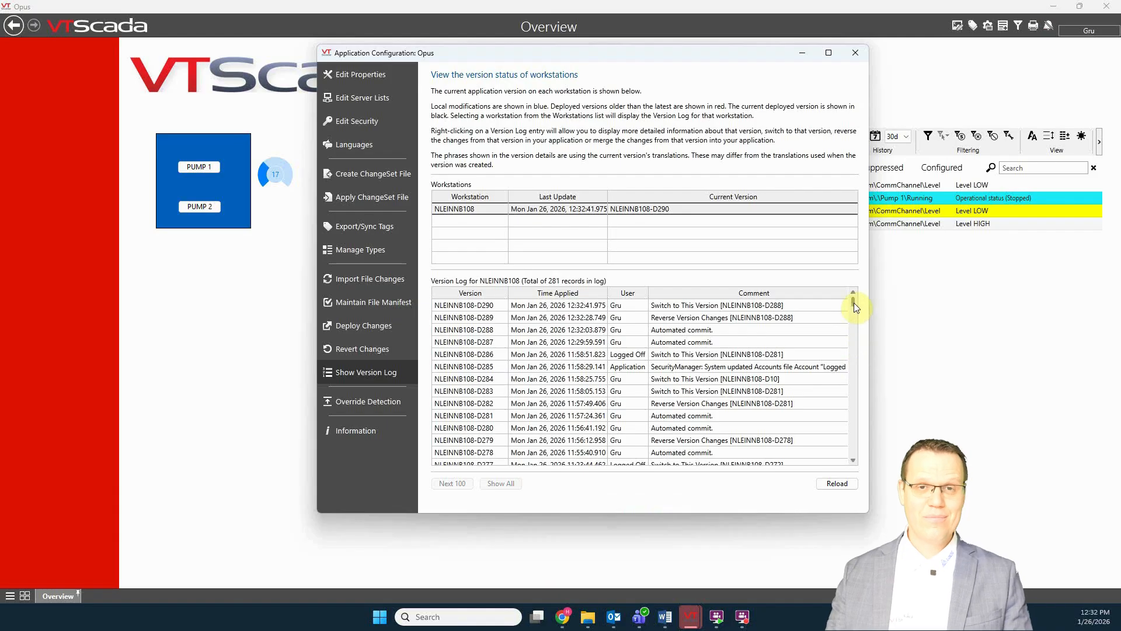
pyautogui.moveTo(854, 302); pyautogui.dragTo(863, 456)
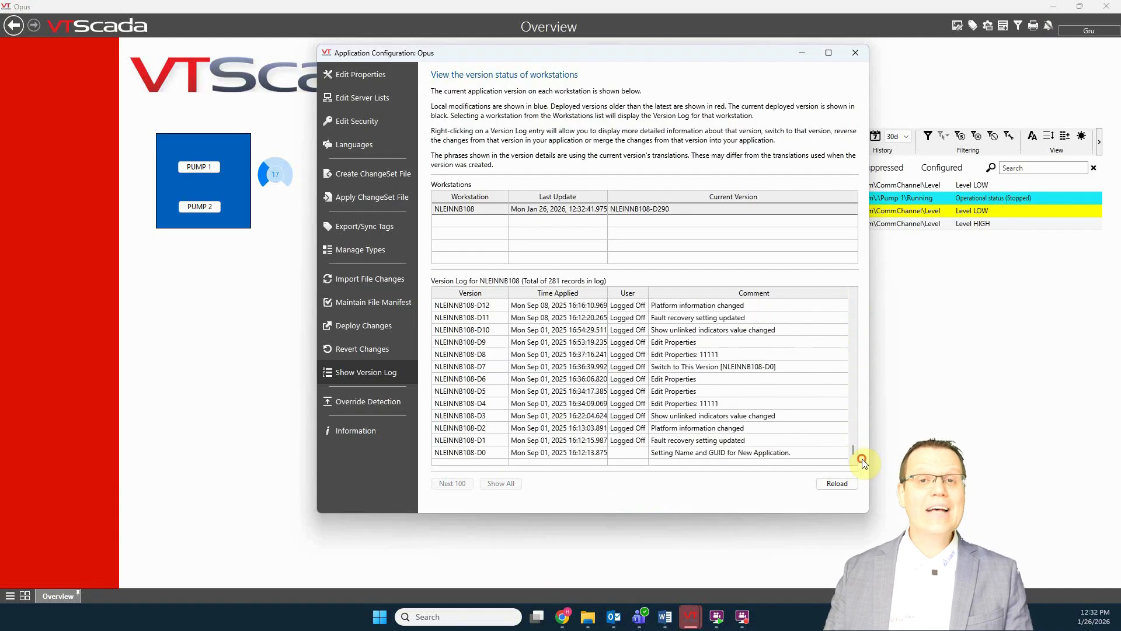
pyautogui.rightClick(697, 329)
pyautogui.click(748, 352)
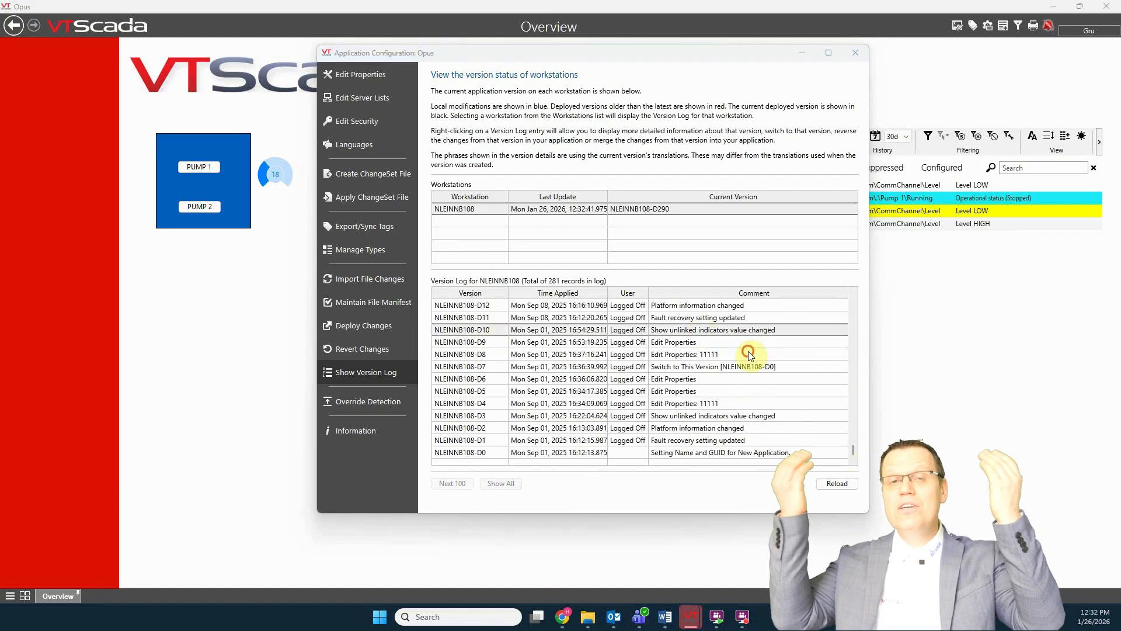
pyautogui.click(847, 486)
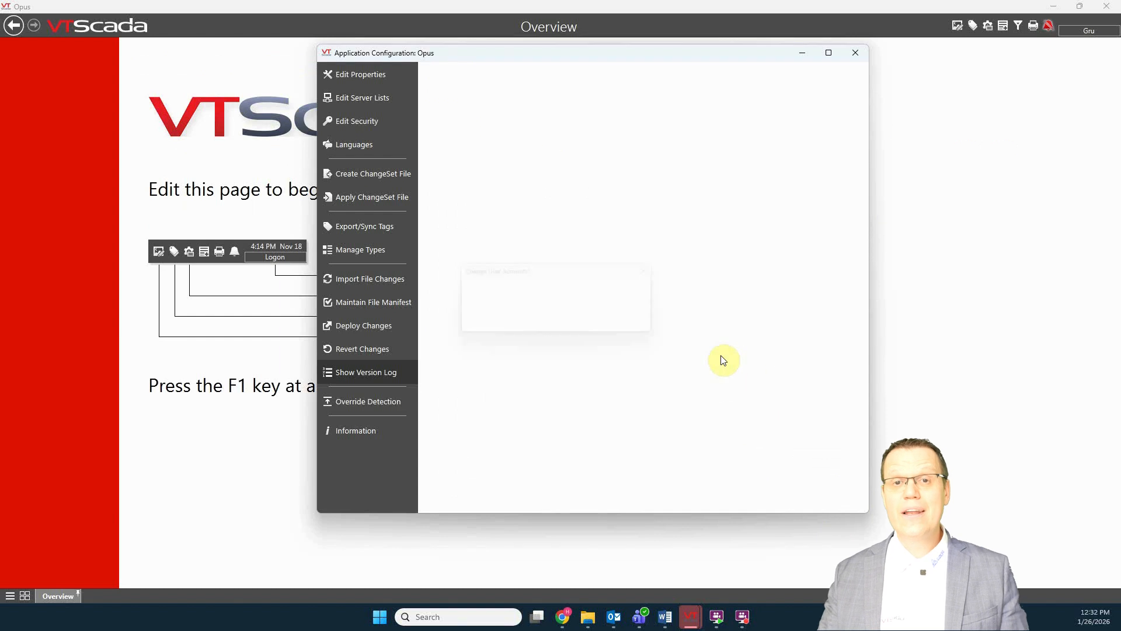
pyautogui.click(583, 328)
pyautogui.click(649, 327)
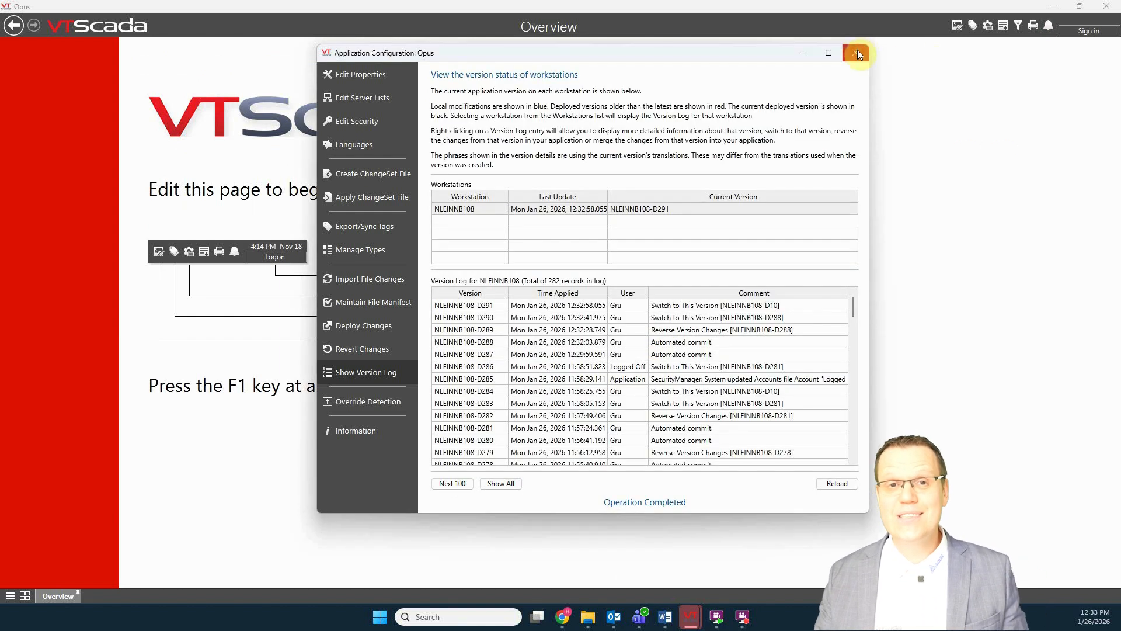
# - Close the application configuration, examine the remaining tags in the Tag Browser, and close it
pyautogui.click(857, 52)
pyautogui.click(972, 25)
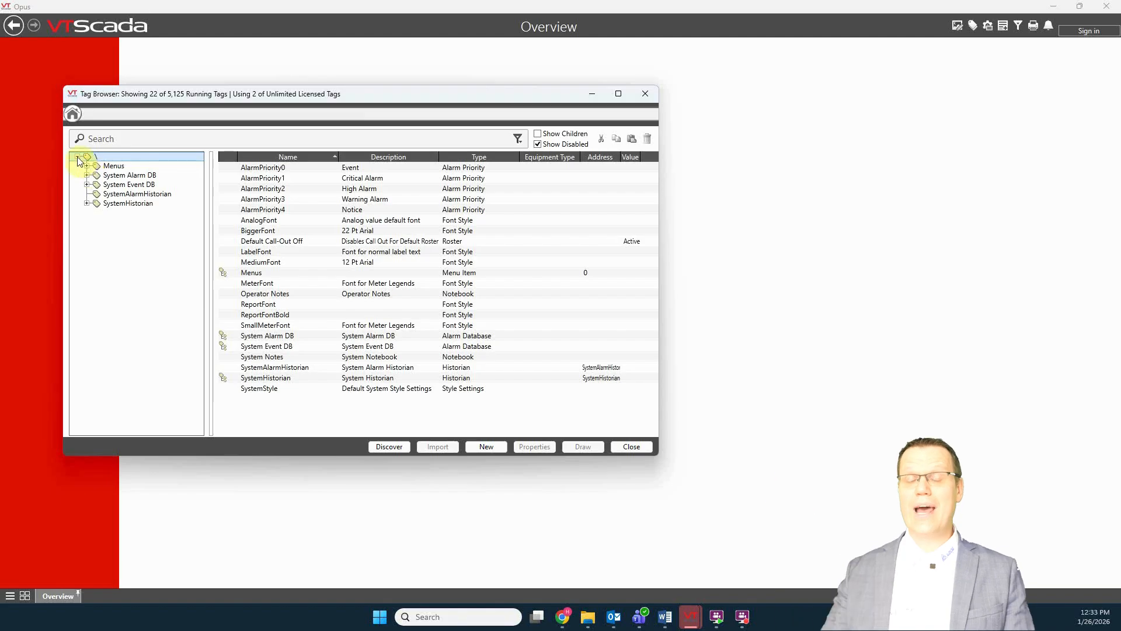
pyautogui.click(642, 94)
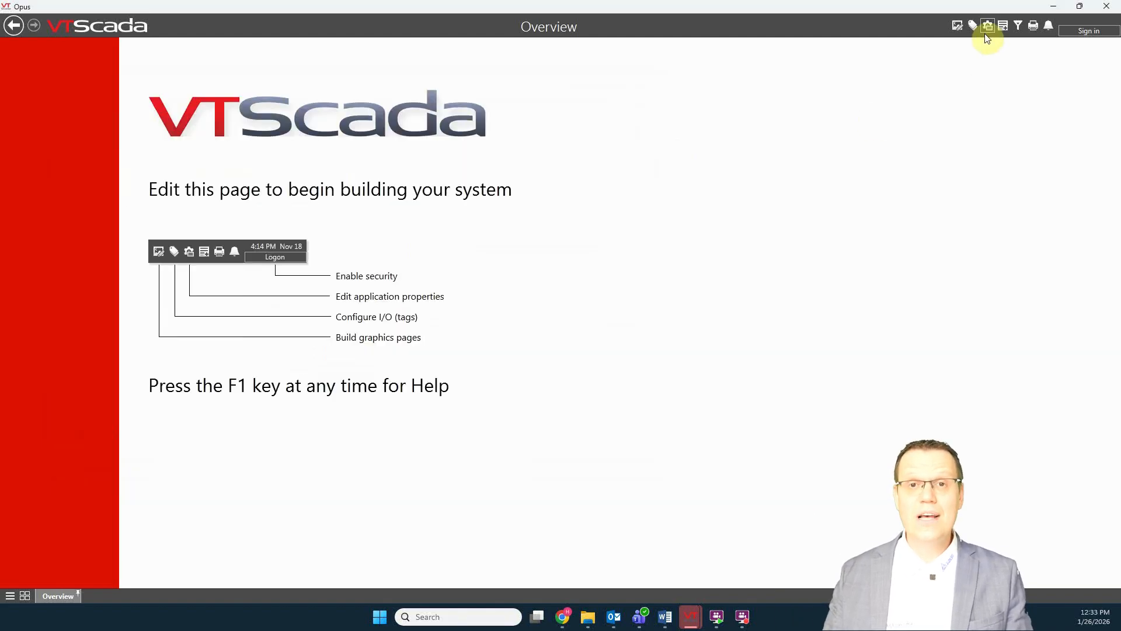
# - Reopen the version log and switch the application to version NLEINNB108-D288, accepting the user account changes
pyautogui.click(987, 26)
pyautogui.rightClick(605, 393)
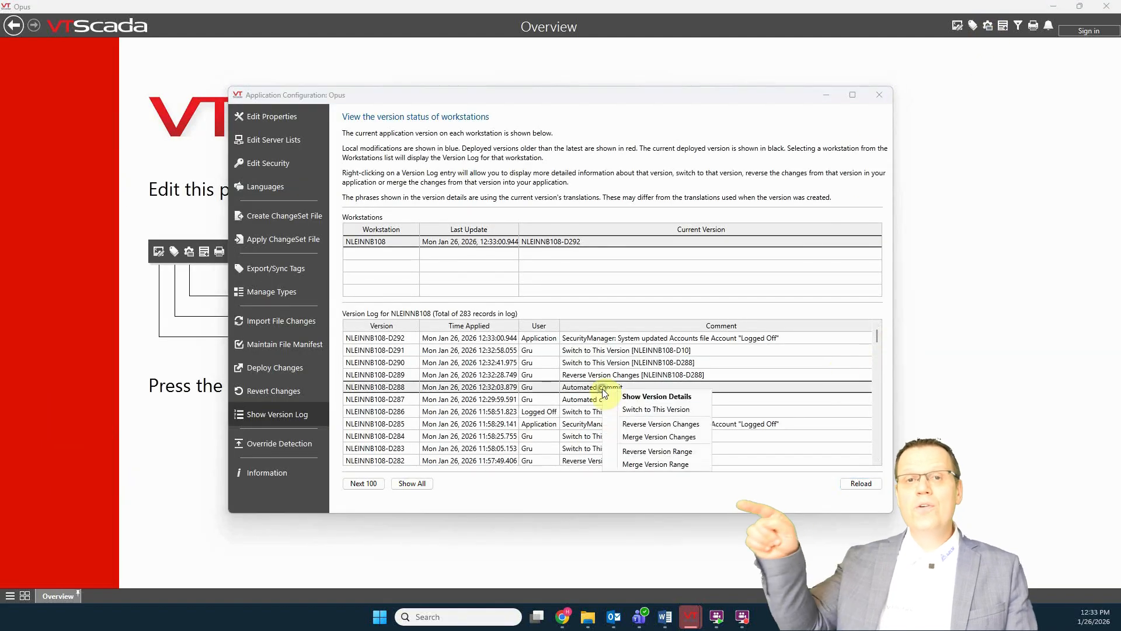
pyautogui.click(648, 423)
pyautogui.click(862, 485)
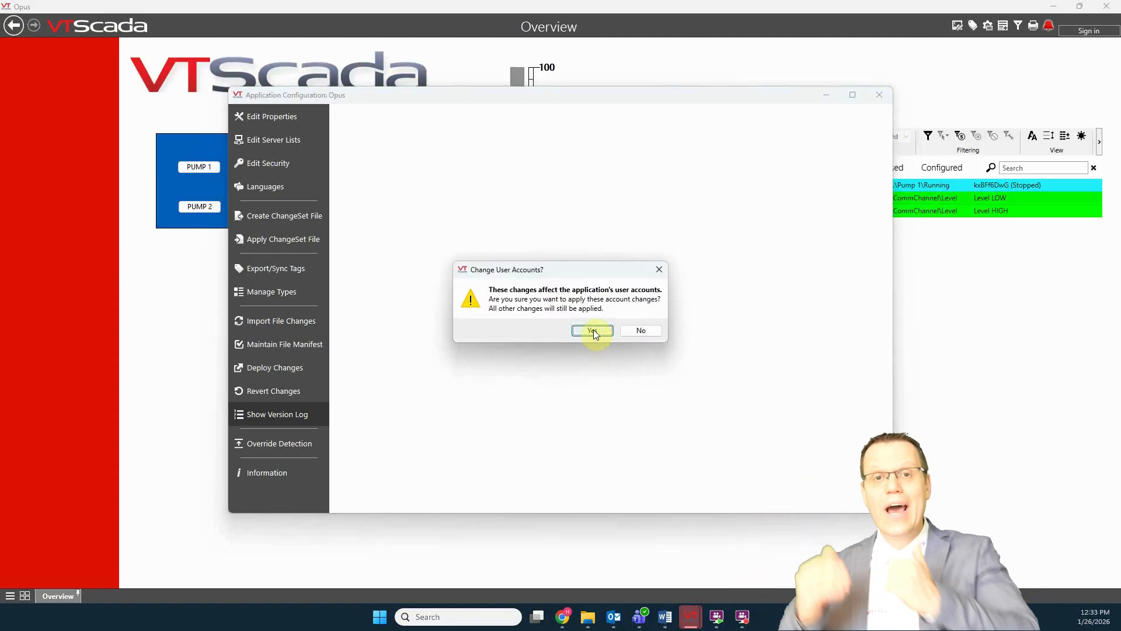
pyautogui.click(593, 331)
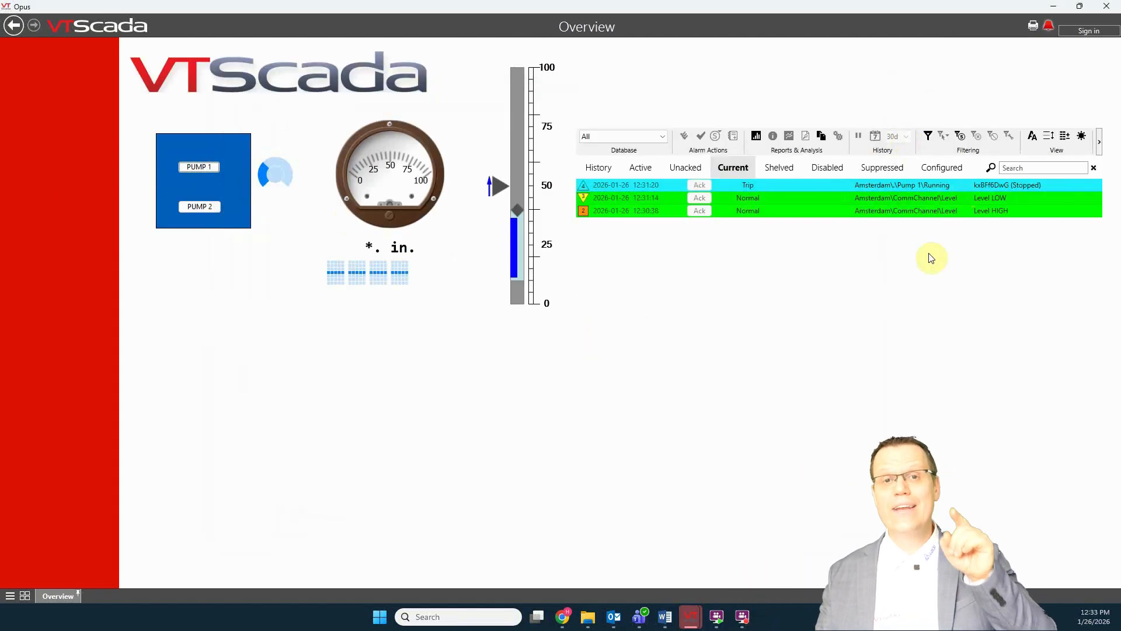
# - Sign in with the user account and reopen the Opus application configuration at the version log
pyautogui.click(1088, 32)
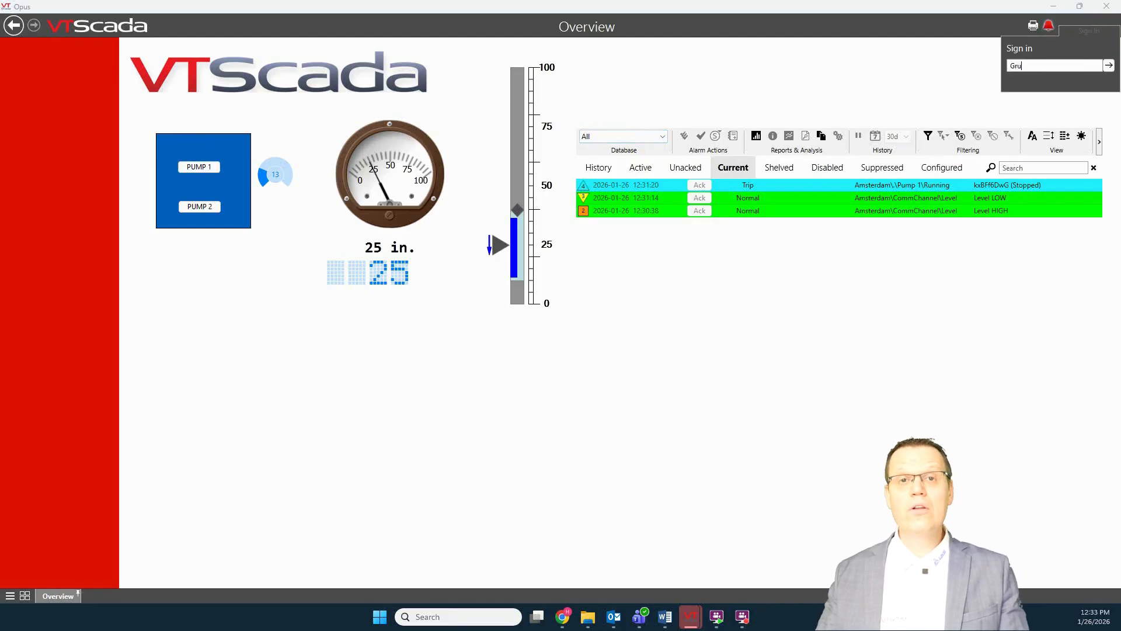
pyautogui.press('Return')
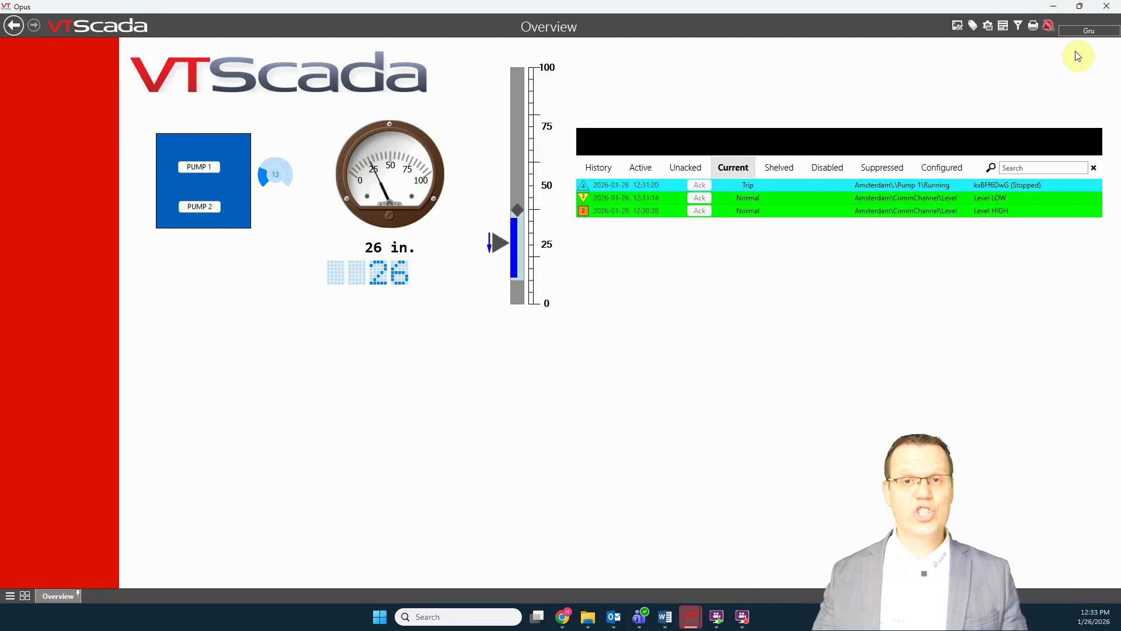
pyautogui.click(1001, 28)
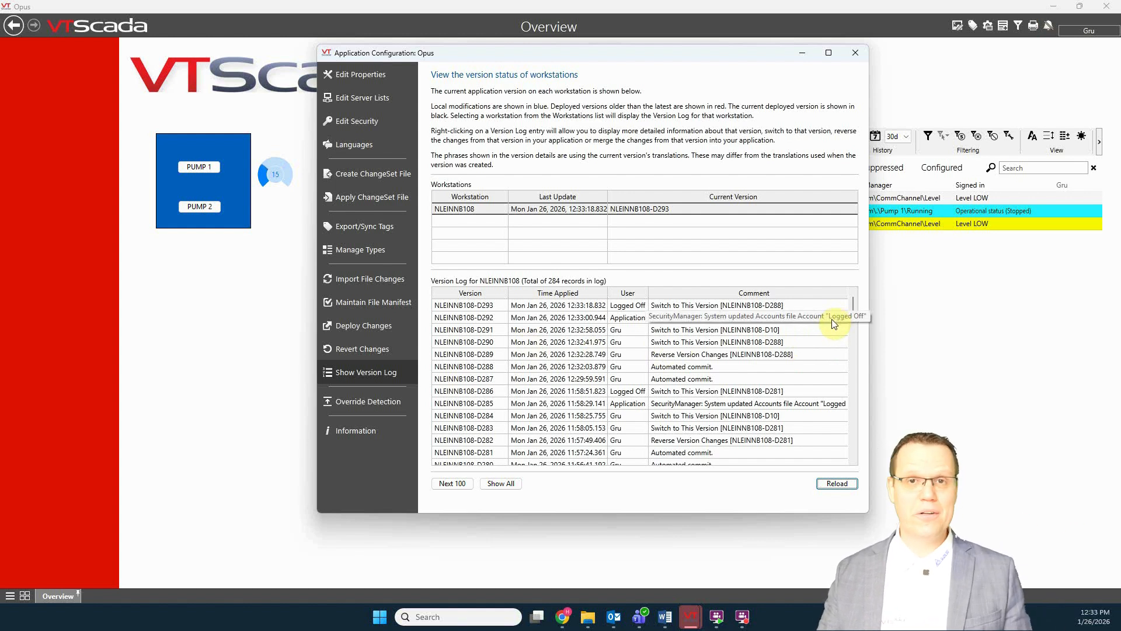
# - Create a standard ChangeSet file of the application and save it on the Desktop as Opus.changeset
pyautogui.click(354, 174)
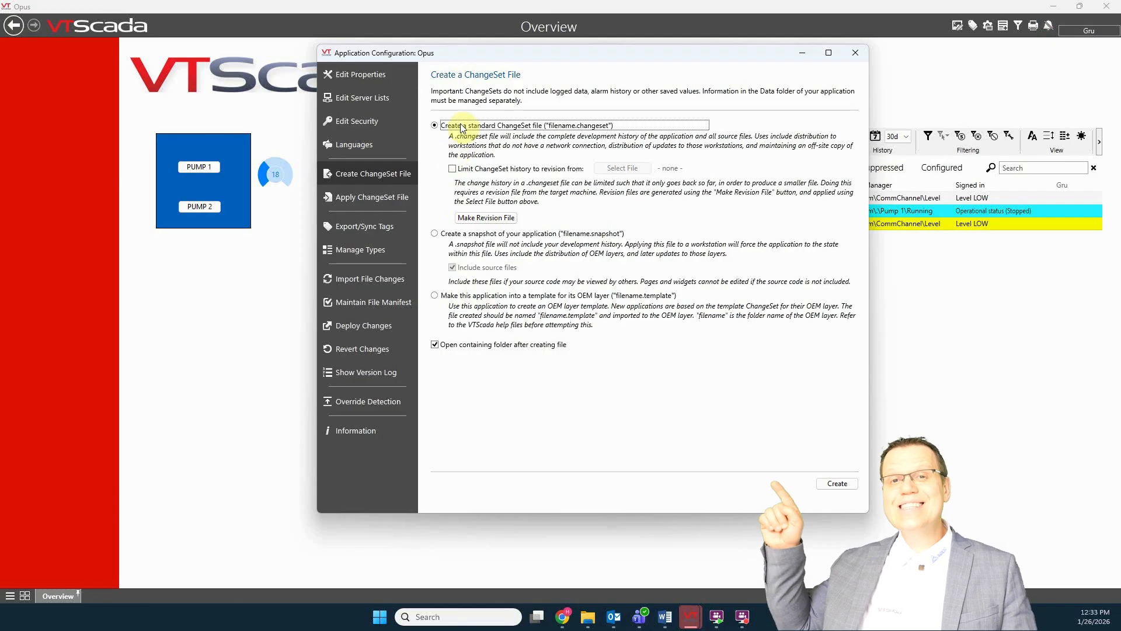
pyautogui.click(837, 485)
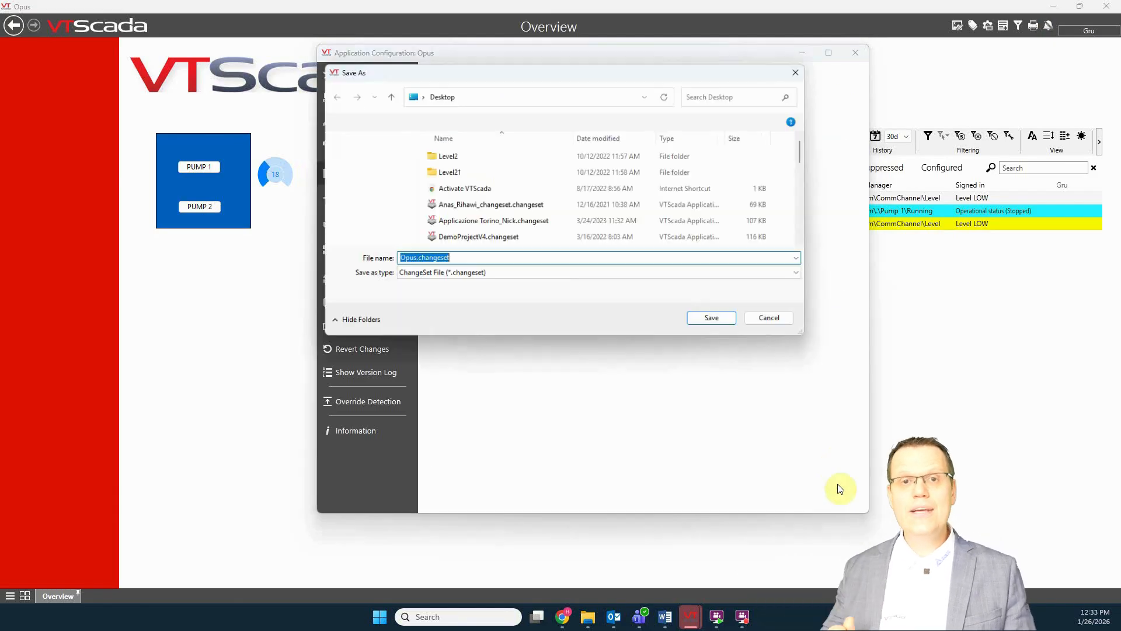
pyautogui.click(715, 321)
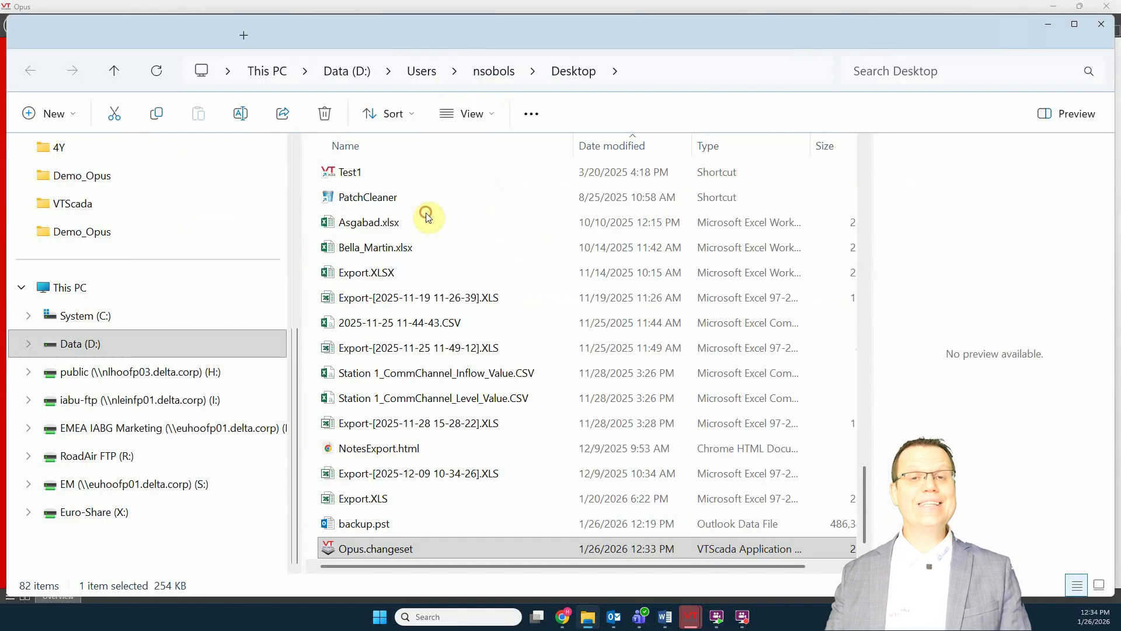
# - Sort the Desktop folder by date modified with the newest first to locate Opus.changeset, and widen the window
pyautogui.scroll(15, 423, 258)
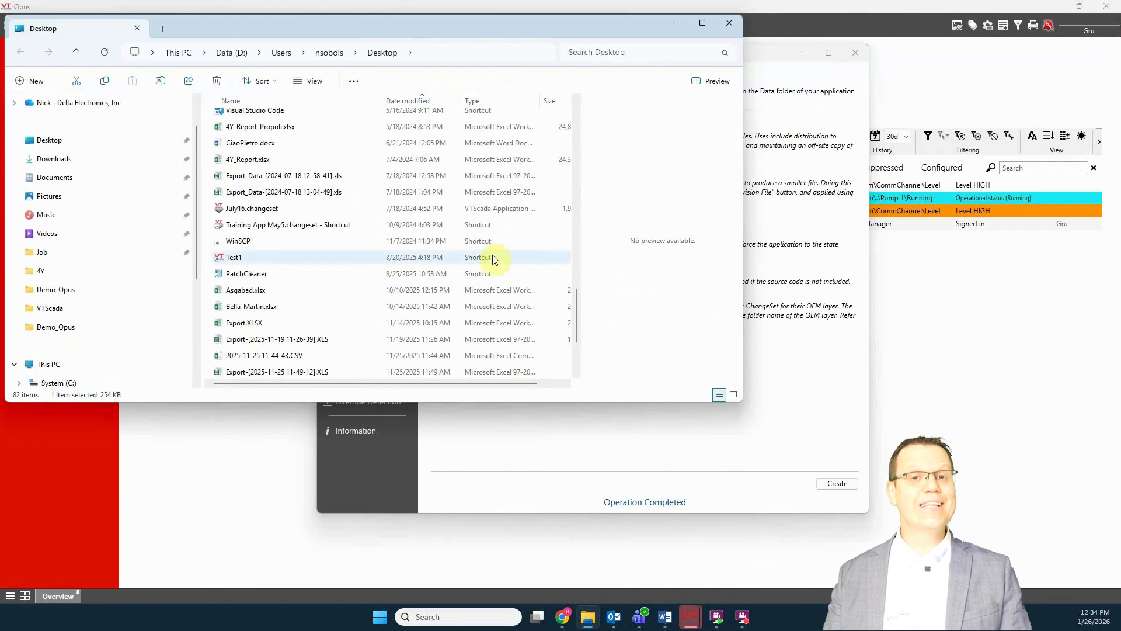
pyautogui.click(407, 100)
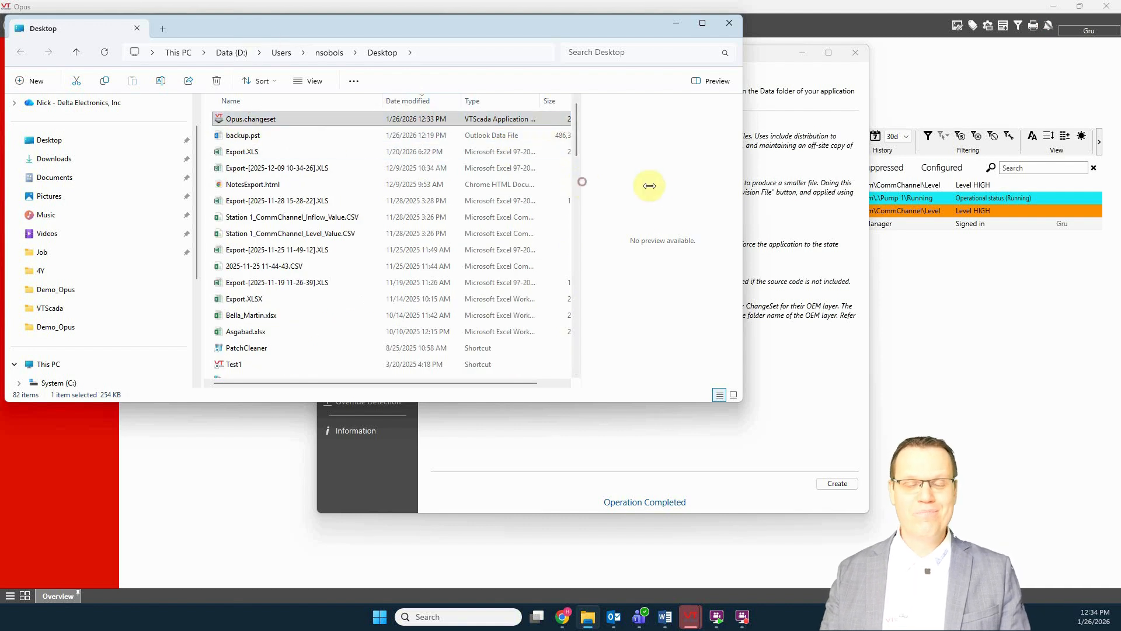
pyautogui.moveTo(742, 205); pyautogui.dragTo(815, 205)
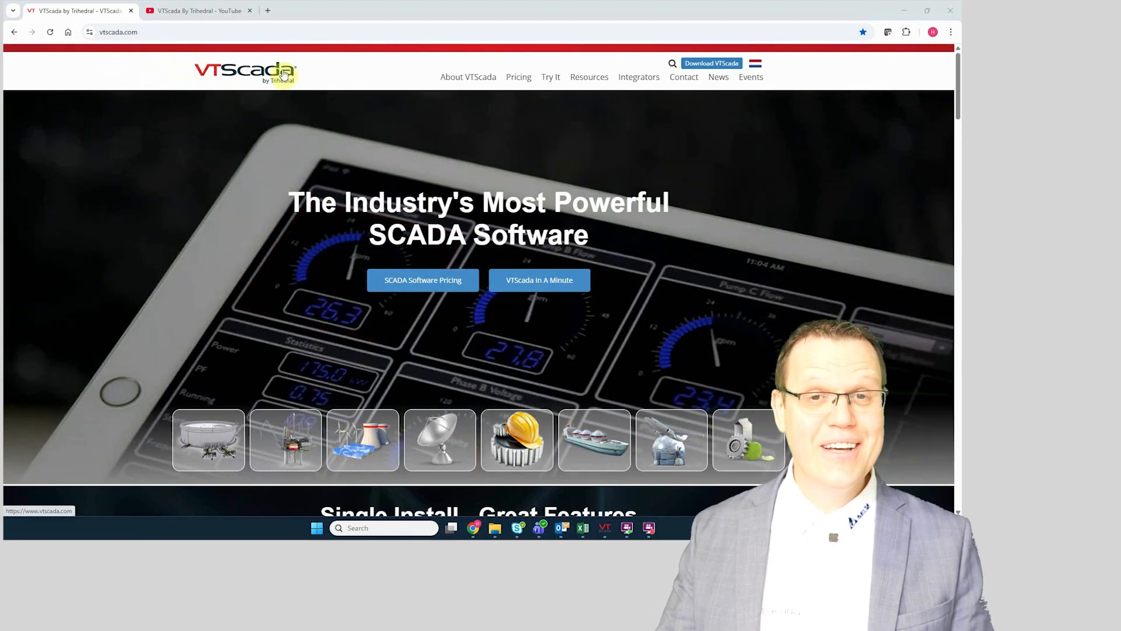
# - Switch to the VTScada website, open the SCADA Video Tutorials page, and browse its tutorial topics
pyautogui.moveTo(580, 82)
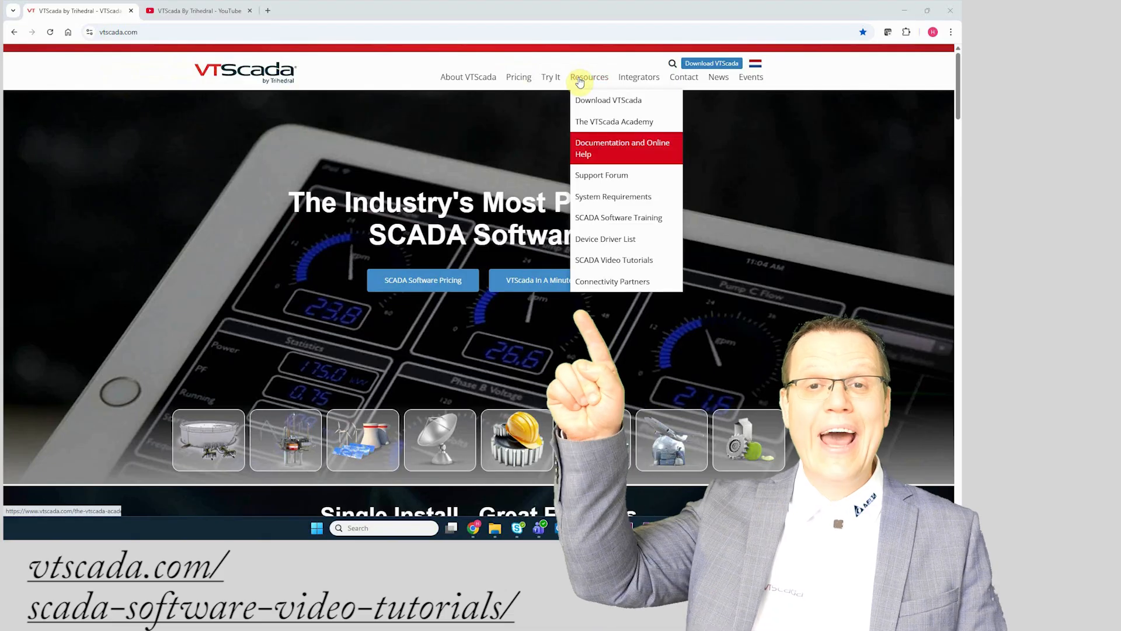
pyautogui.click(610, 270)
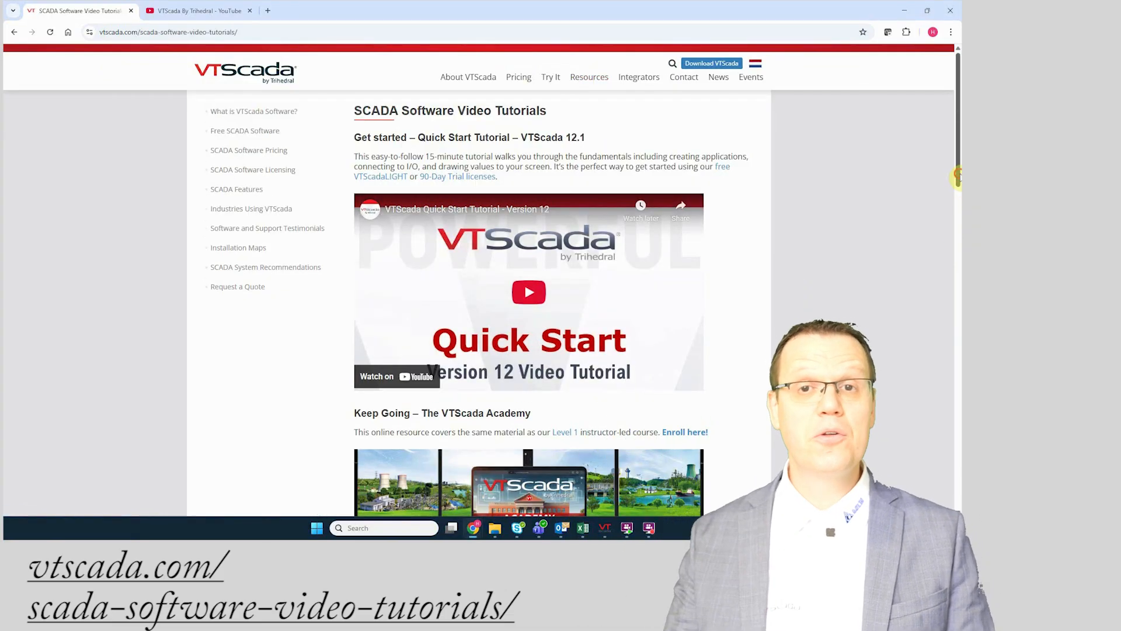
pyautogui.moveTo(958, 175); pyautogui.dragTo(958, 332)
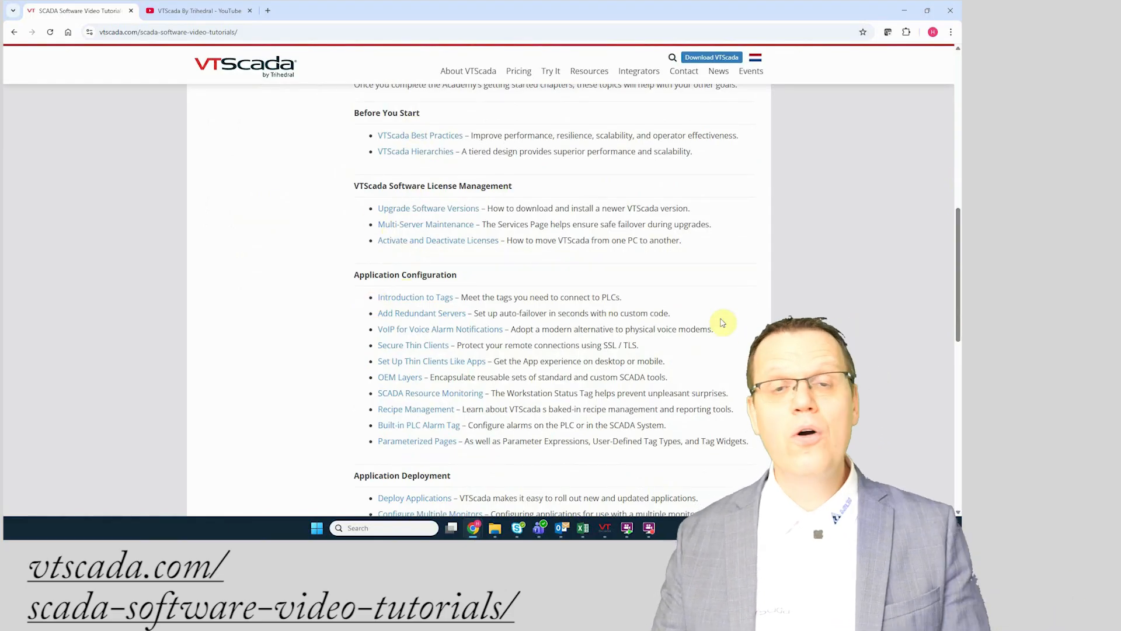
pyautogui.moveTo(959, 214); pyautogui.dragTo(959, 329)
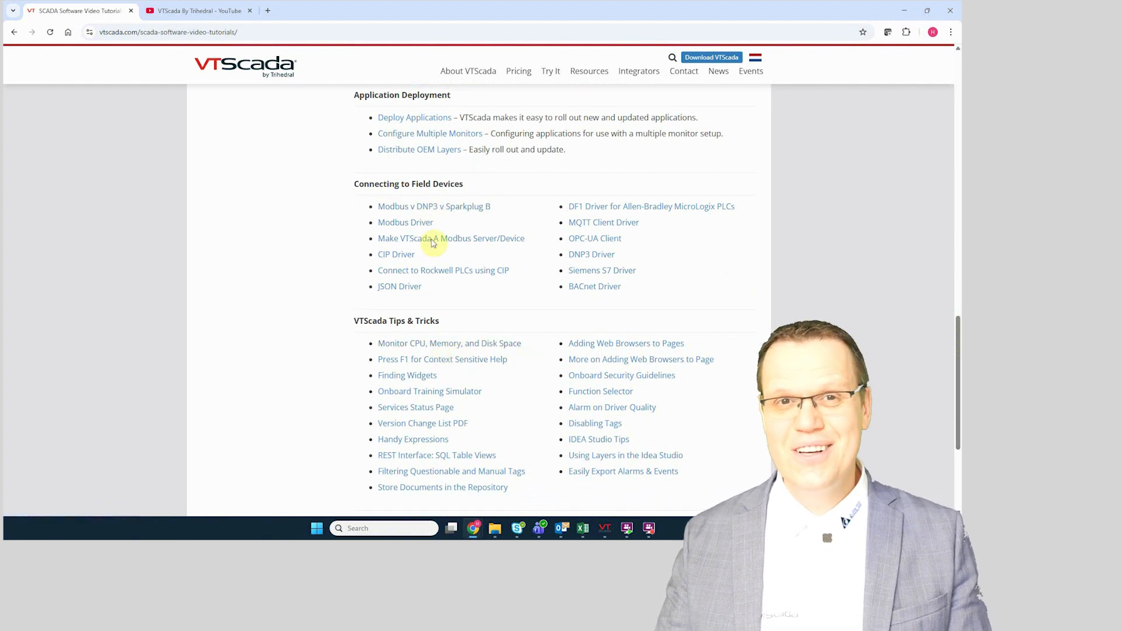
# - Browse the videos of the VTScada By Trihedral YouTube channel and return to the VTScada website's home page
pyautogui.click(192, 12)
pyautogui.click(478, 232)
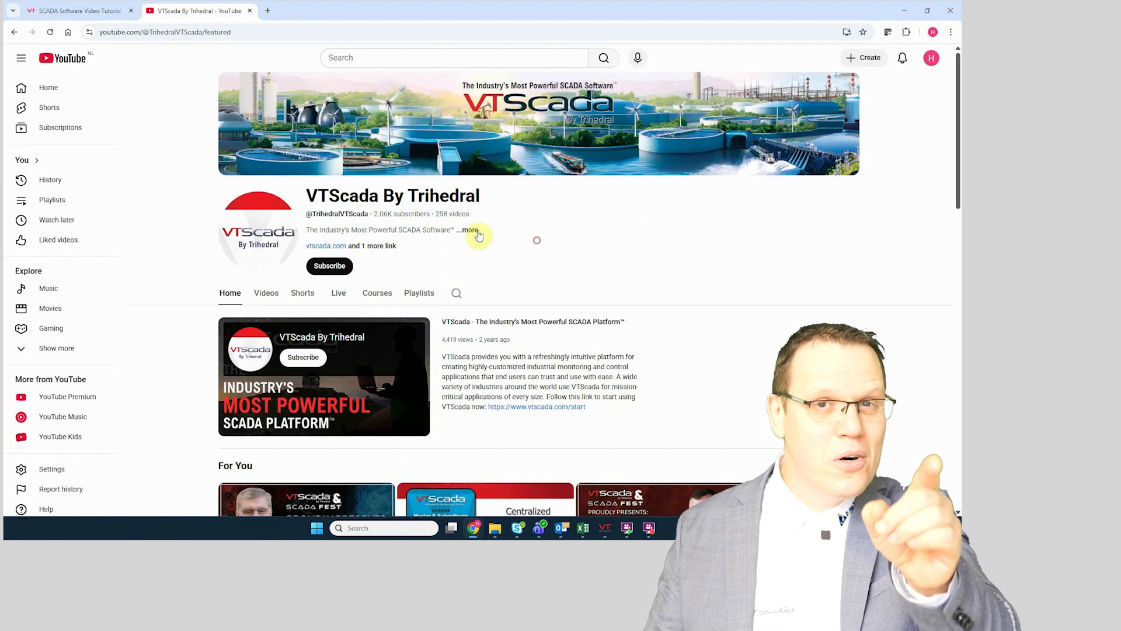
pyautogui.moveTo(316, 194); pyautogui.dragTo(476, 196)
pyautogui.click(393, 305)
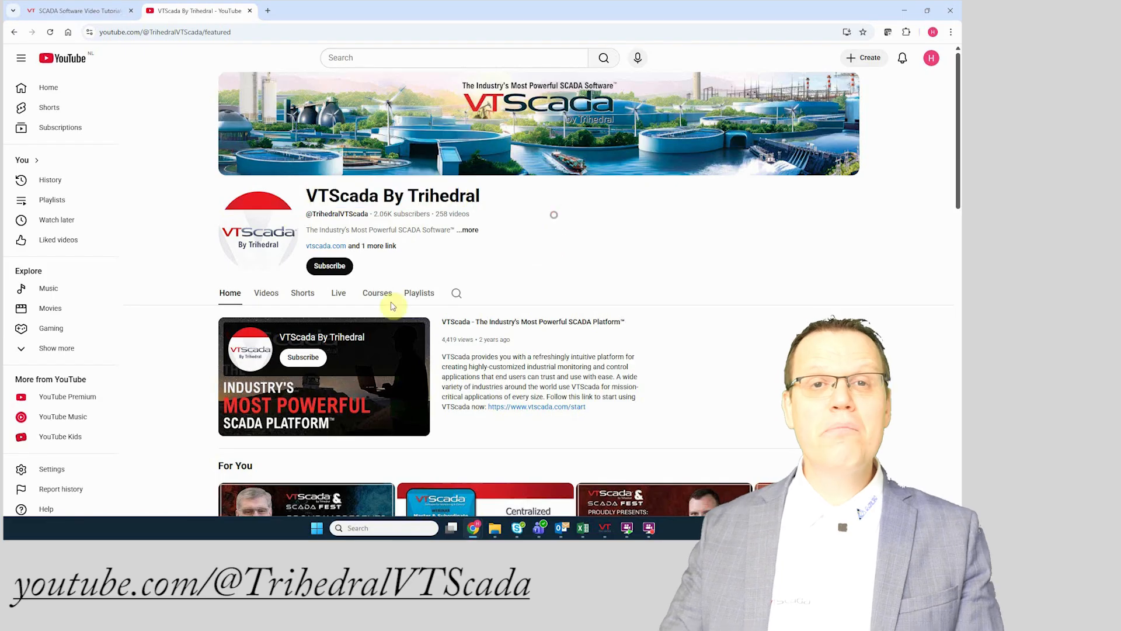
pyautogui.click(270, 294)
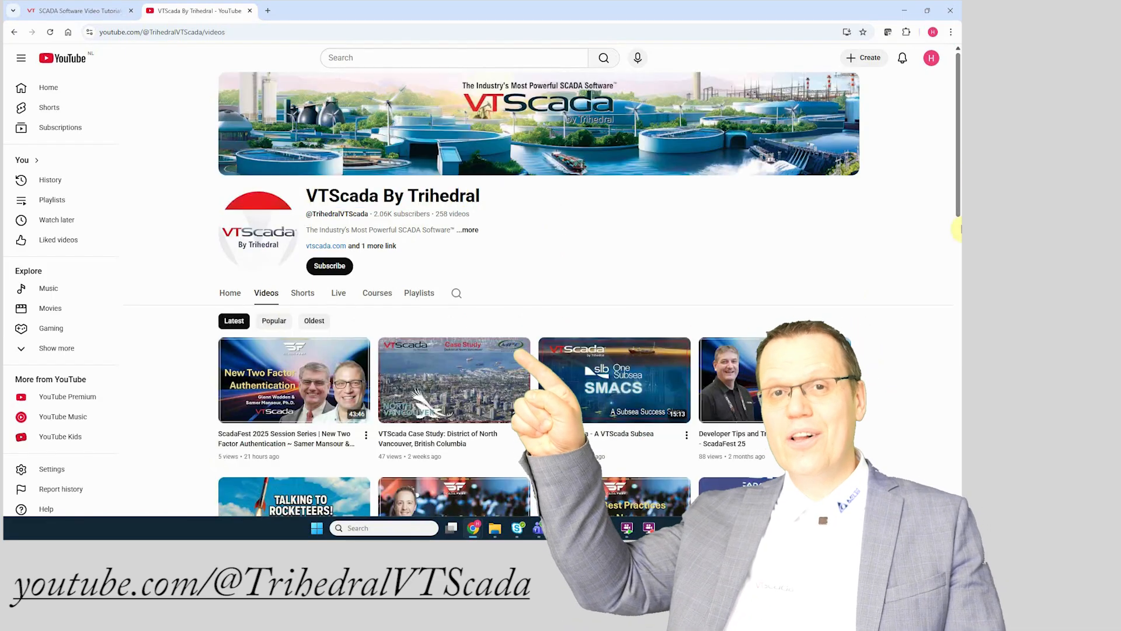
pyautogui.moveTo(959, 162); pyautogui.dragTo(960, 539)
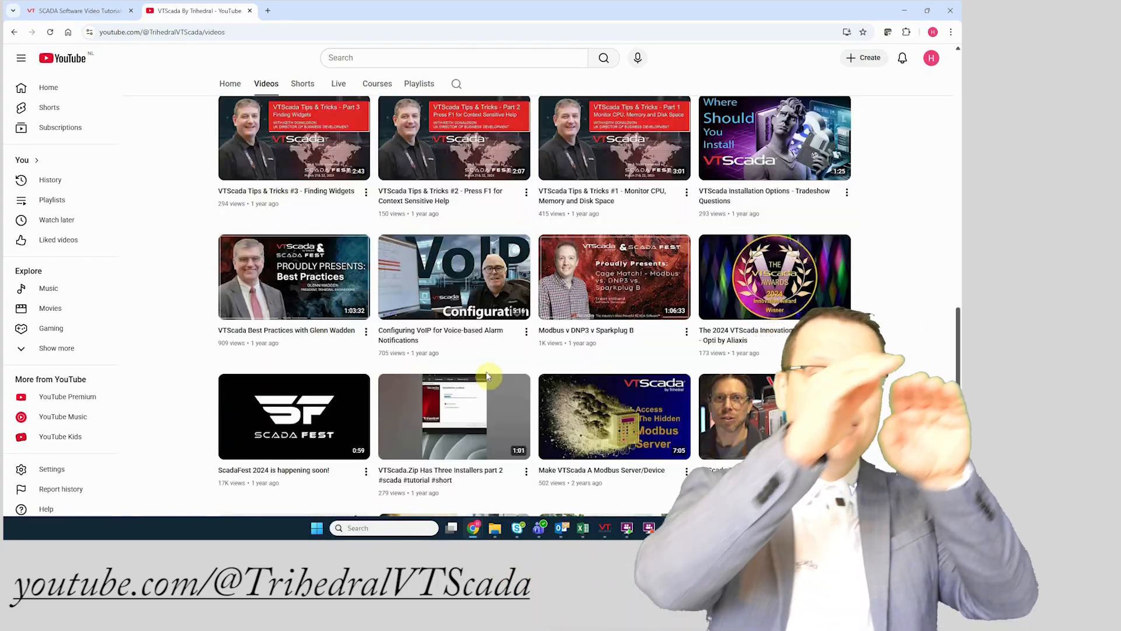
pyautogui.click(87, 7)
pyautogui.click(272, 72)
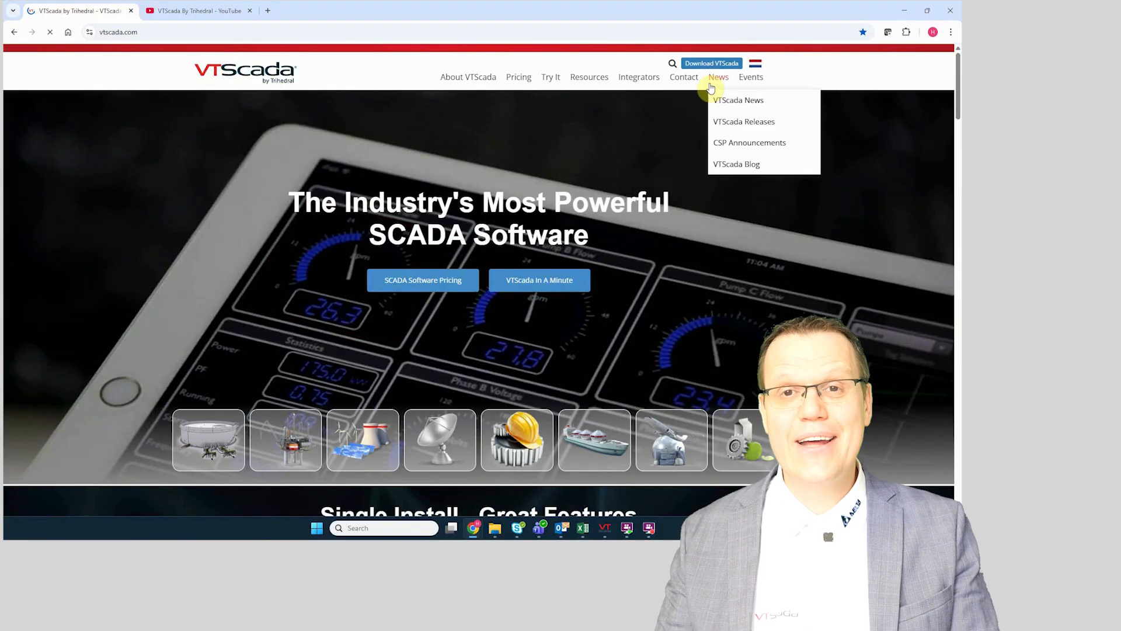
# - Open the VTScada download page and go from its free versions to the VTScadaLIGHT page
pyautogui.click(707, 68)
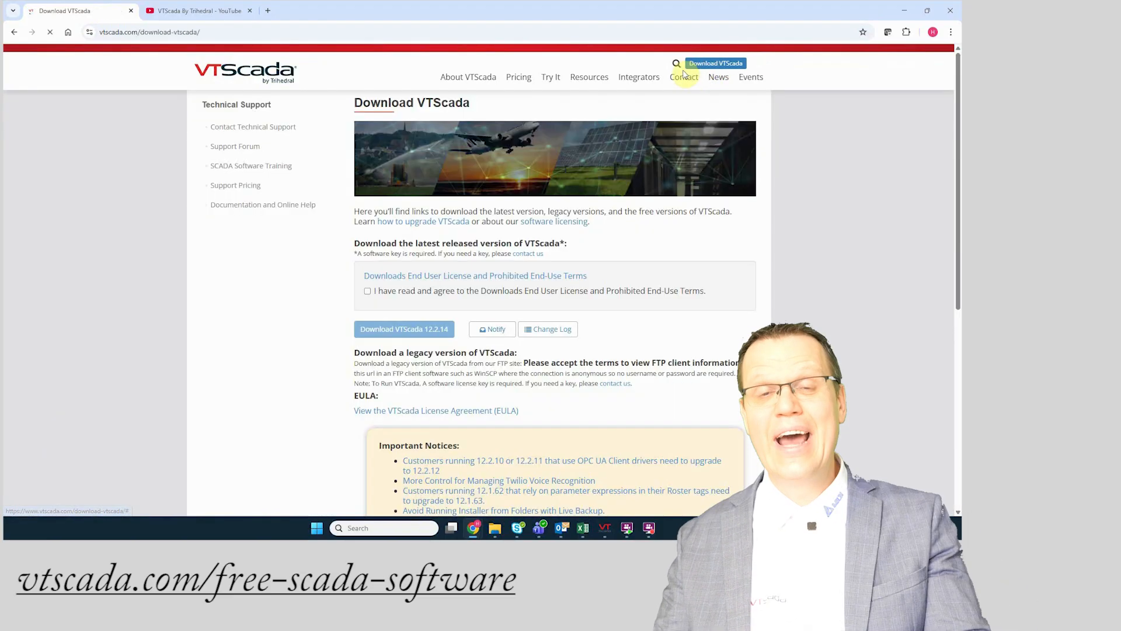
pyautogui.scroll(-5, 409, 292)
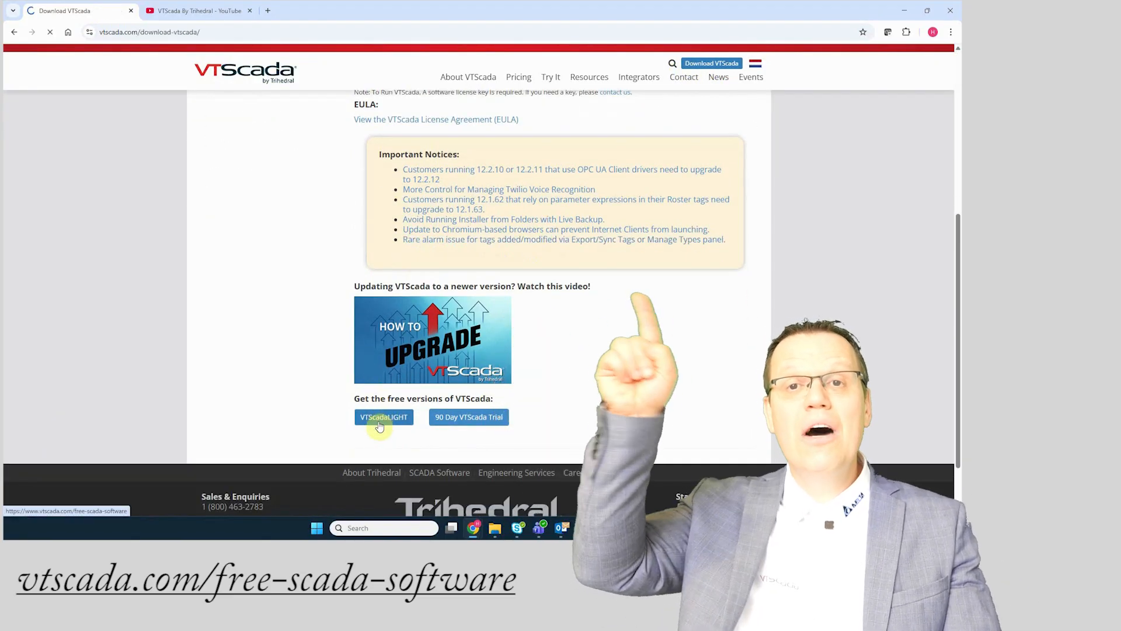
pyautogui.click(381, 418)
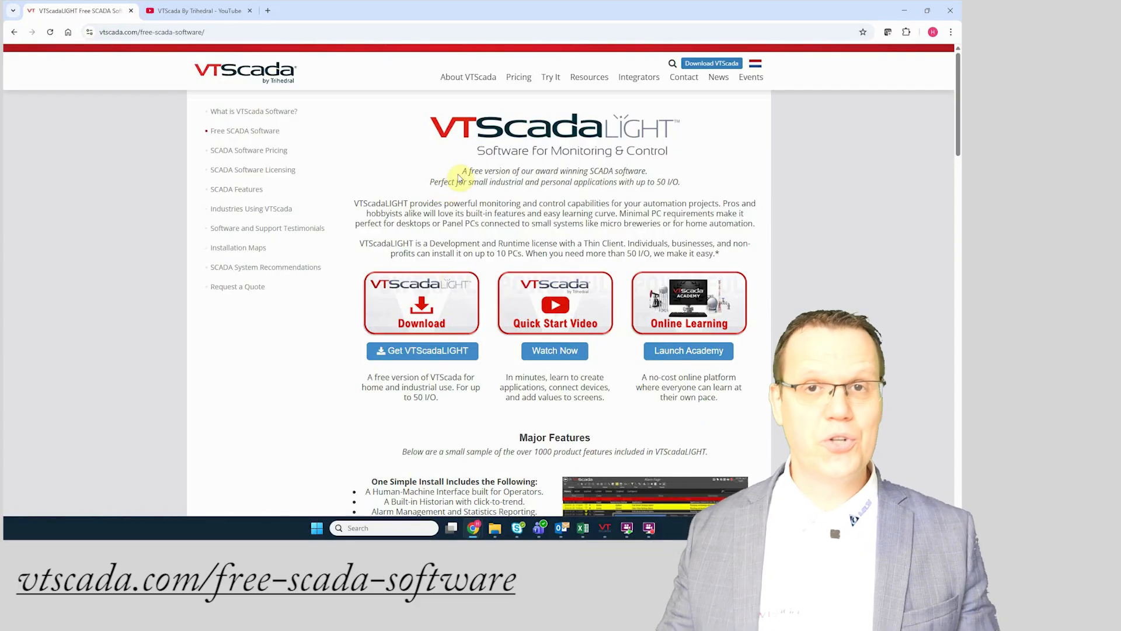
# - Examine the VTScadaLIGHT free version's description, view its download request form, and close the form without filling it in
pyautogui.moveTo(465, 170); pyautogui.dragTo(675, 183)
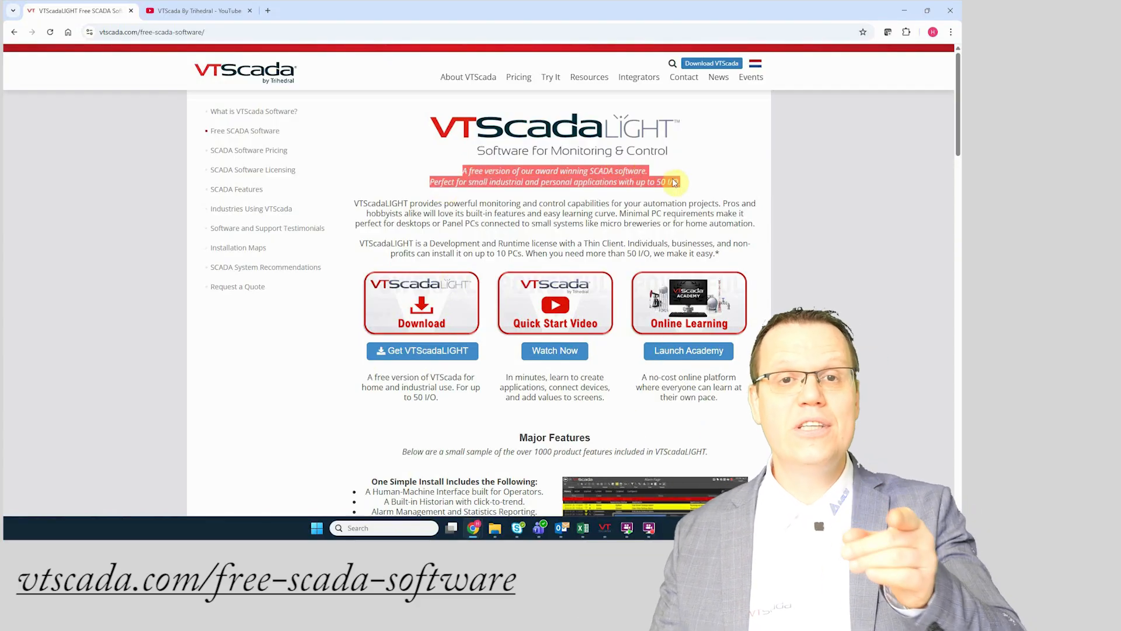
pyautogui.click(716, 182)
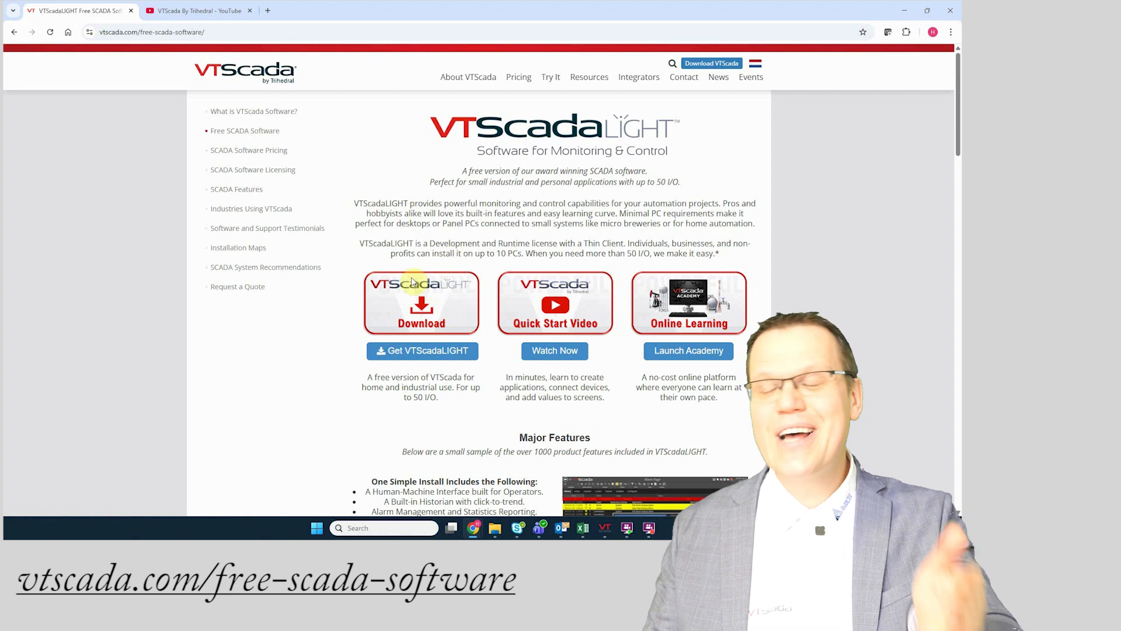
pyautogui.click(393, 353)
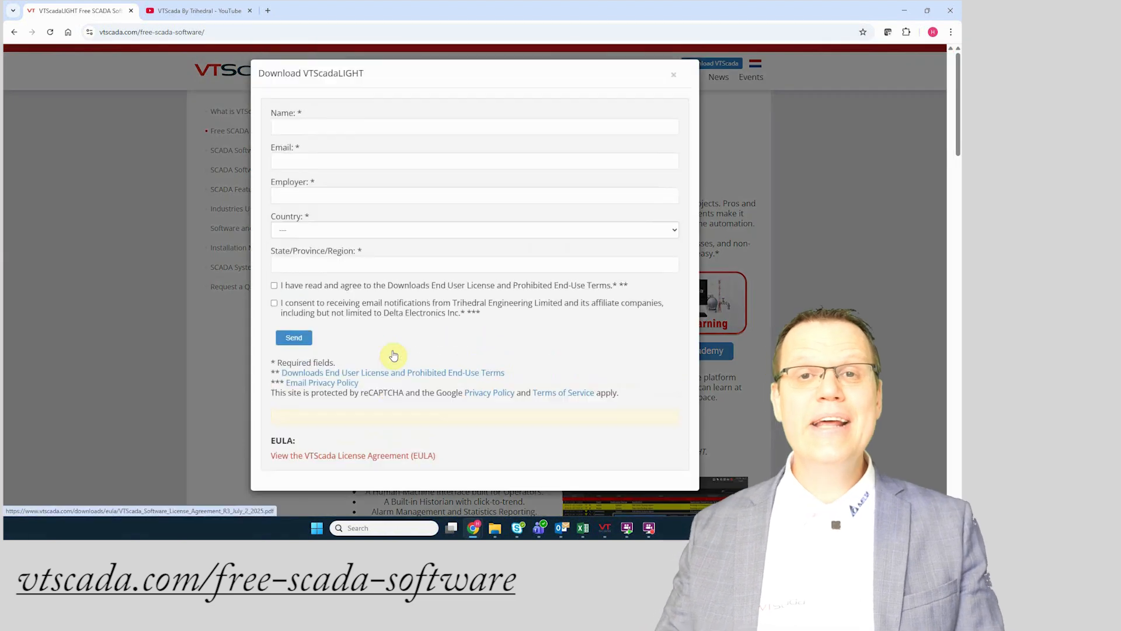
pyautogui.click(673, 74)
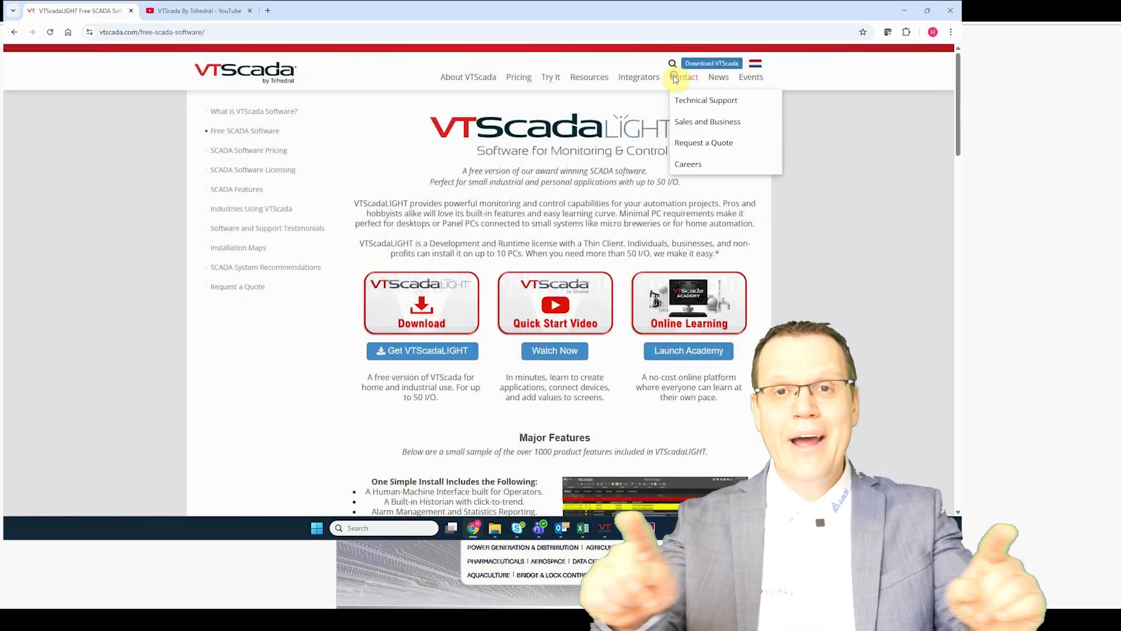